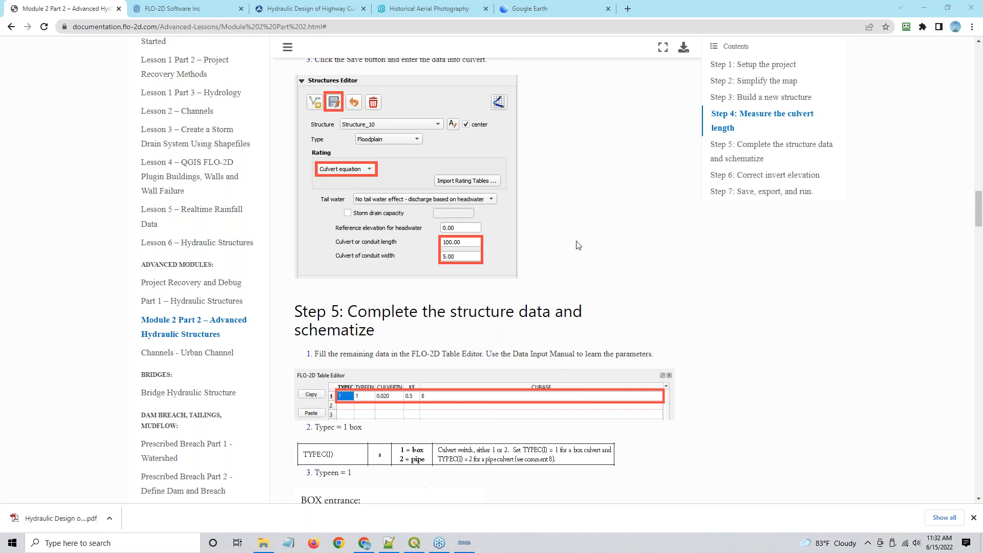
- Switch to the QGIS project, collapse all FLO-2D editor groups and examine the culvert crossing the road near the domain's northeast corner
click(414, 543)
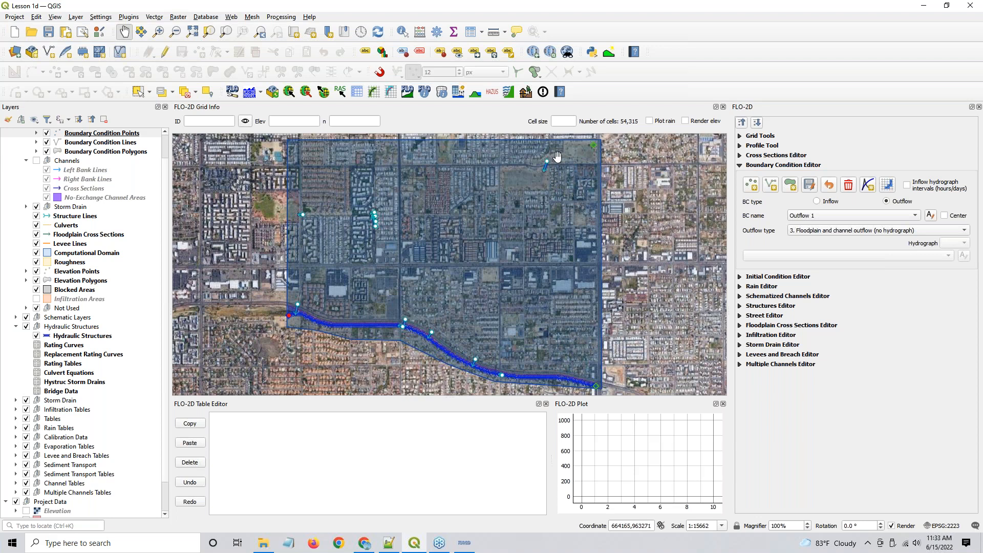
scroll(558, 156, up, 1)
scroll(545, 189, down, 1)
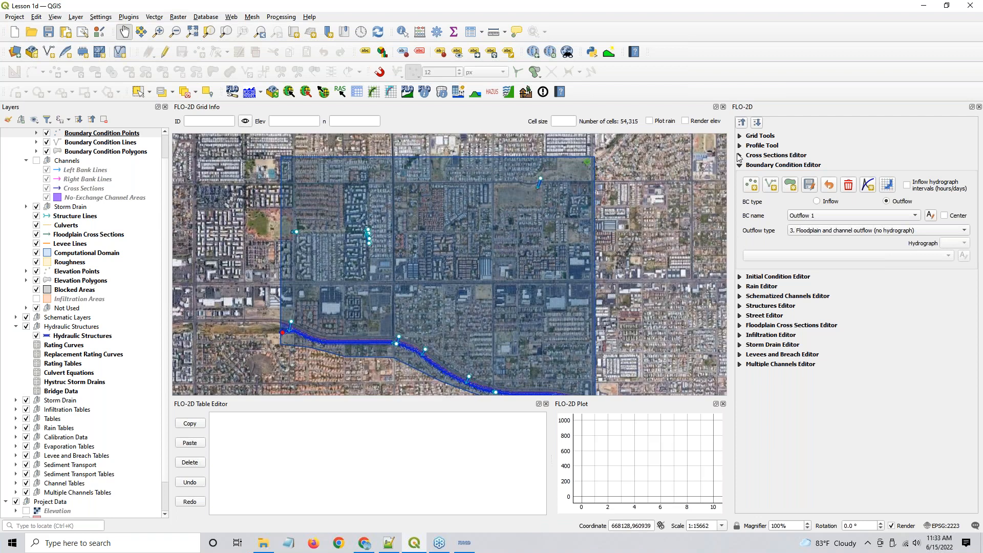
click(742, 124)
scroll(542, 184, up, 2)
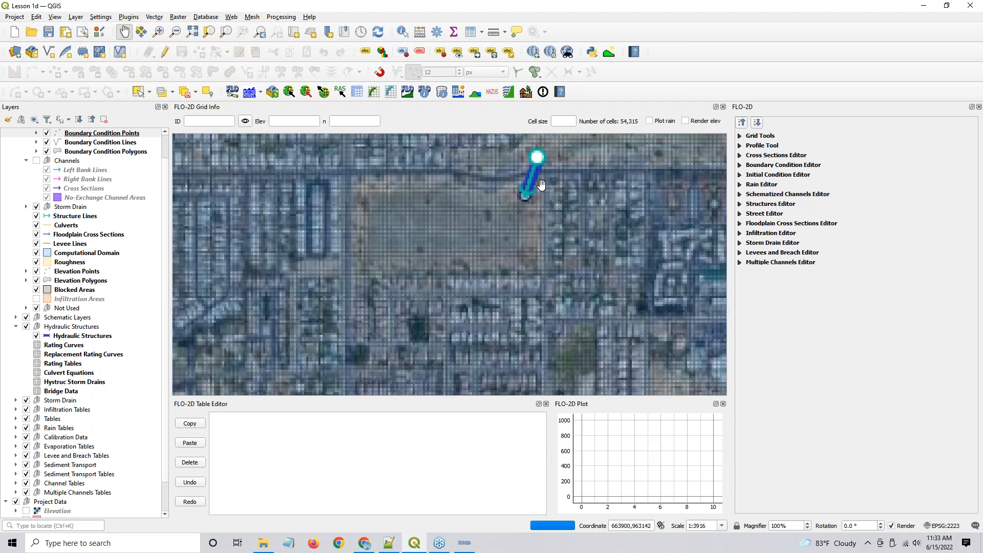
drag(567, 144, 511, 184)
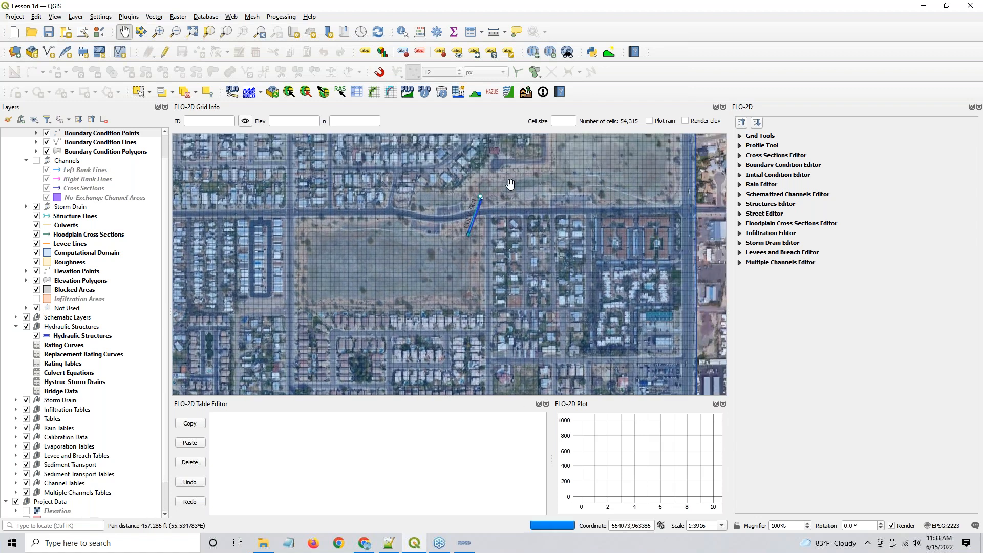
scroll(487, 211, up, 1)
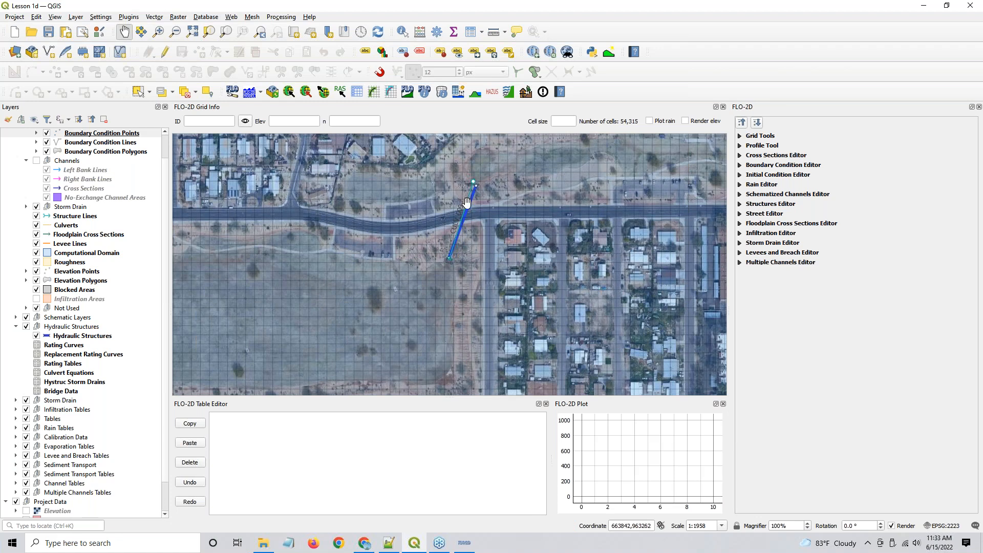
drag(473, 214, 438, 228)
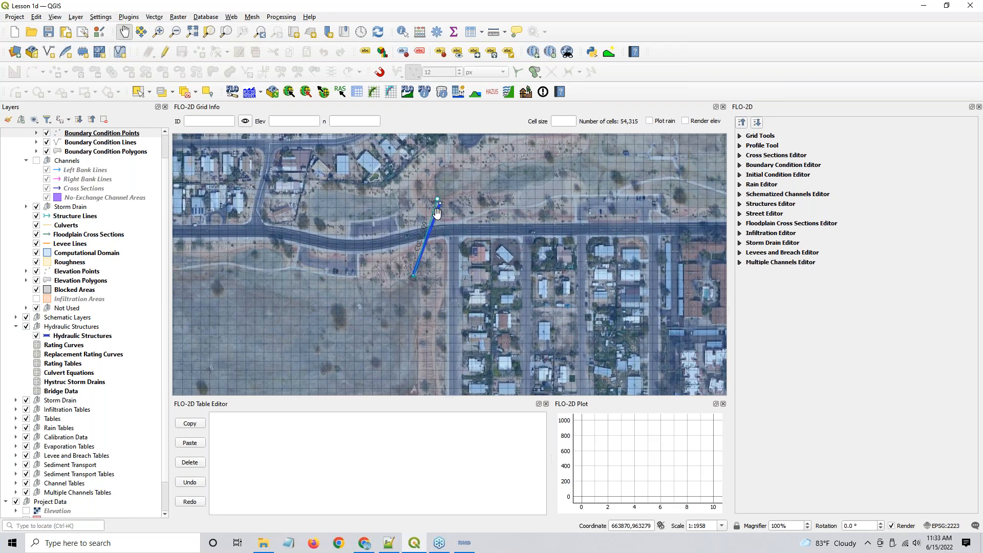
scroll(436, 213, up, 1)
drag(418, 291, 420, 276)
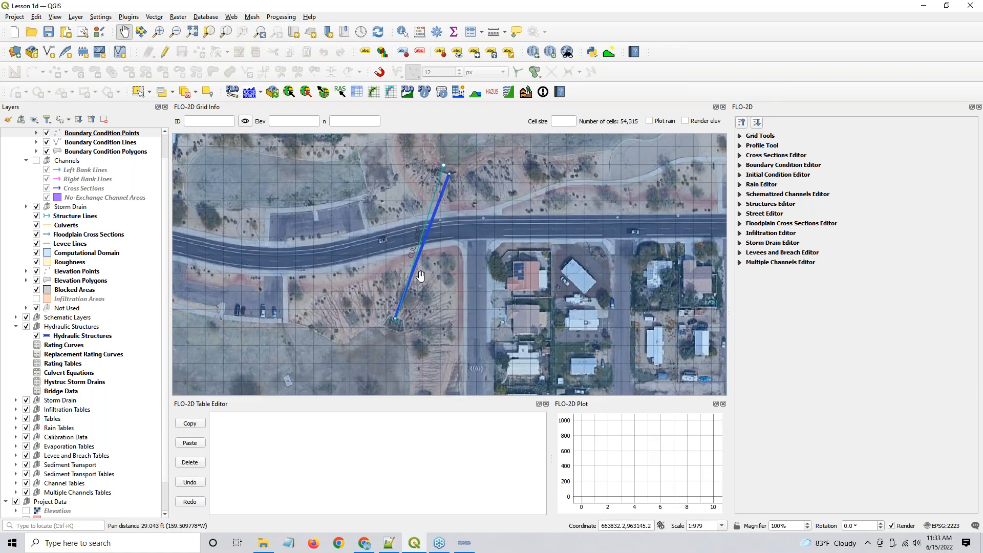
- Turn on the Elevation raster layer under Project Data and change its render type to Hillshade
scroll(56, 438, down, 2)
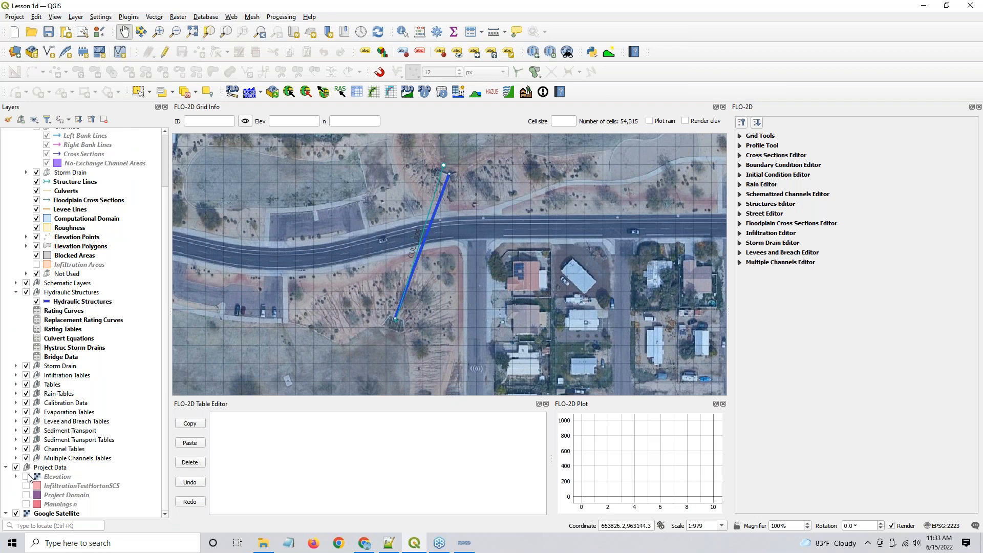
click(26, 477)
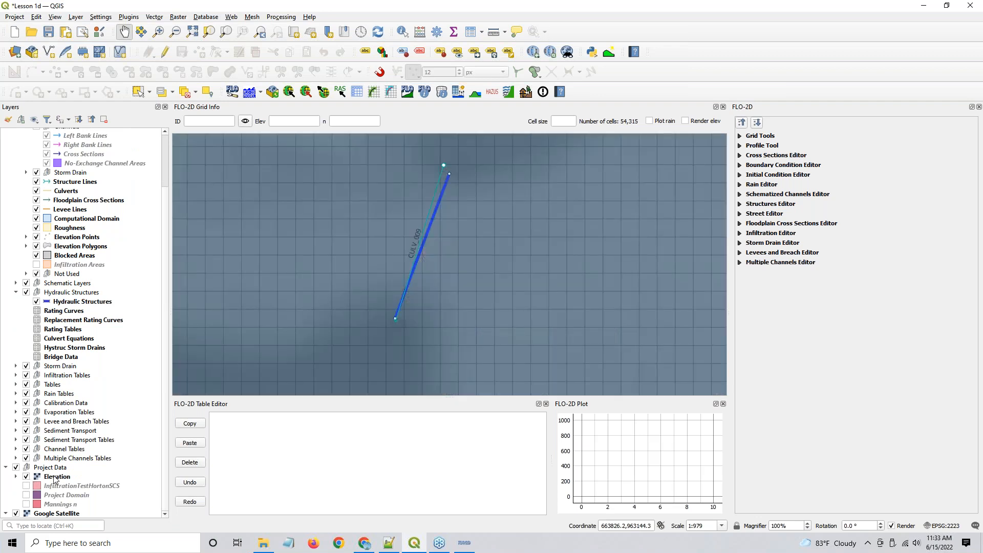
click(55, 477)
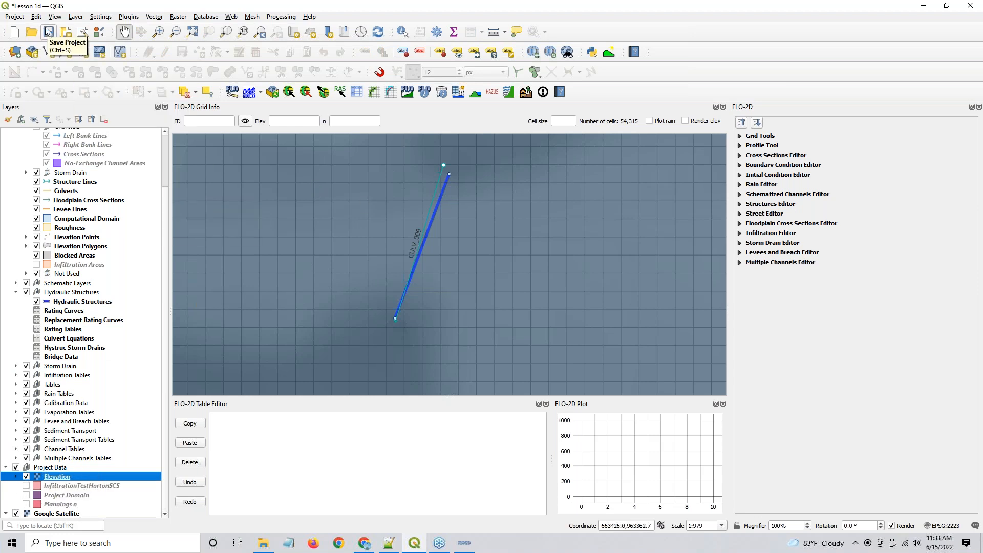
double_click(71, 480)
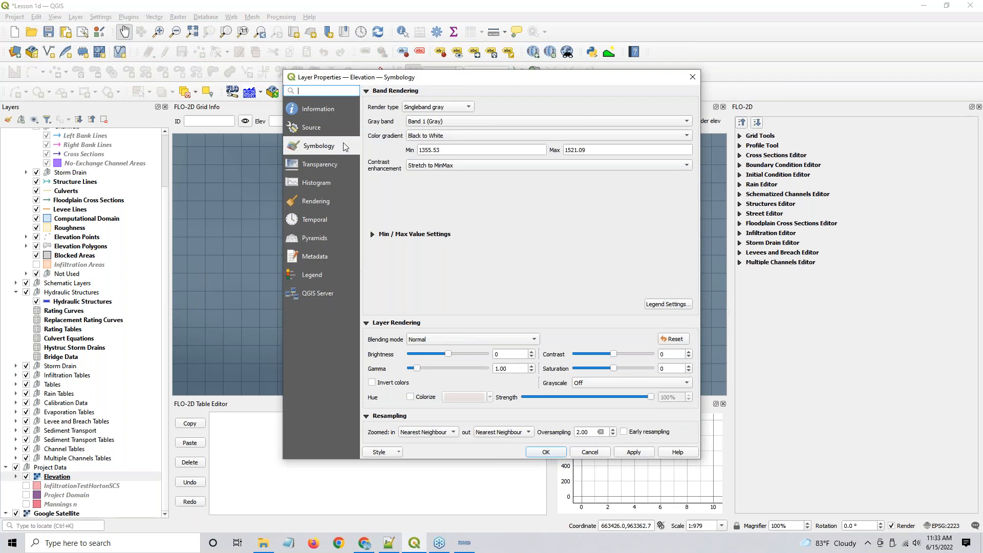
click(445, 106)
click(443, 125)
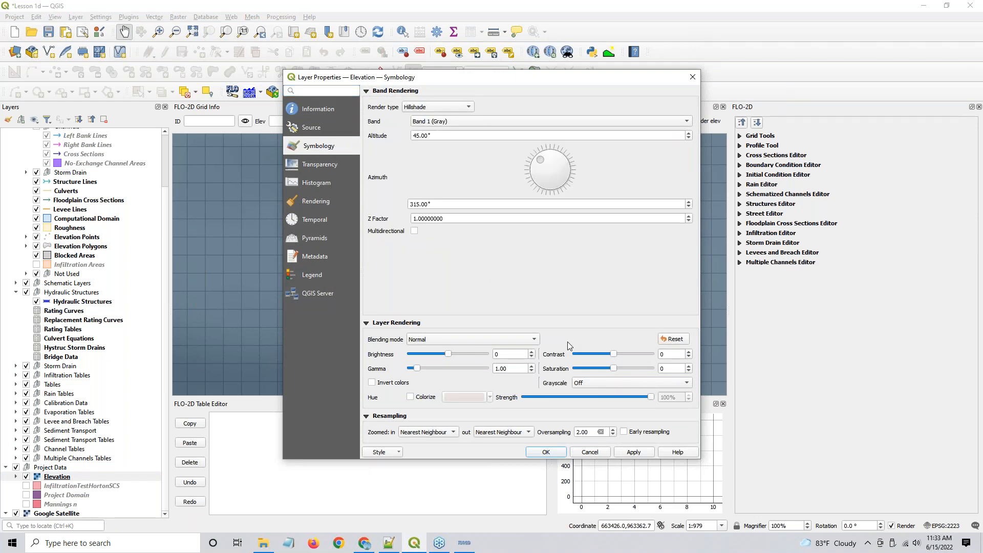
click(633, 452)
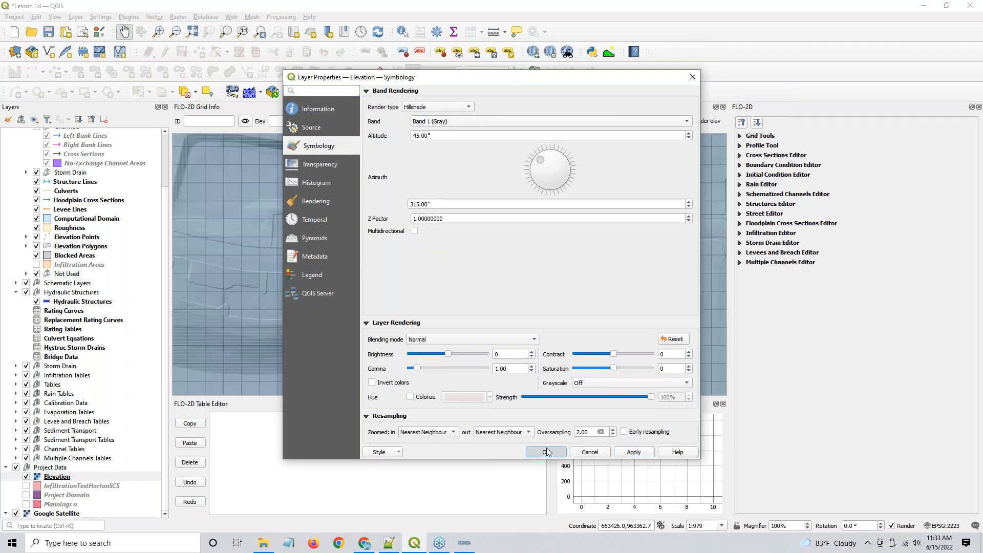
click(546, 452)
- Identify the Elevation raster values around the culvert's inlet headwall and near the road south of it
drag(476, 348, 439, 360)
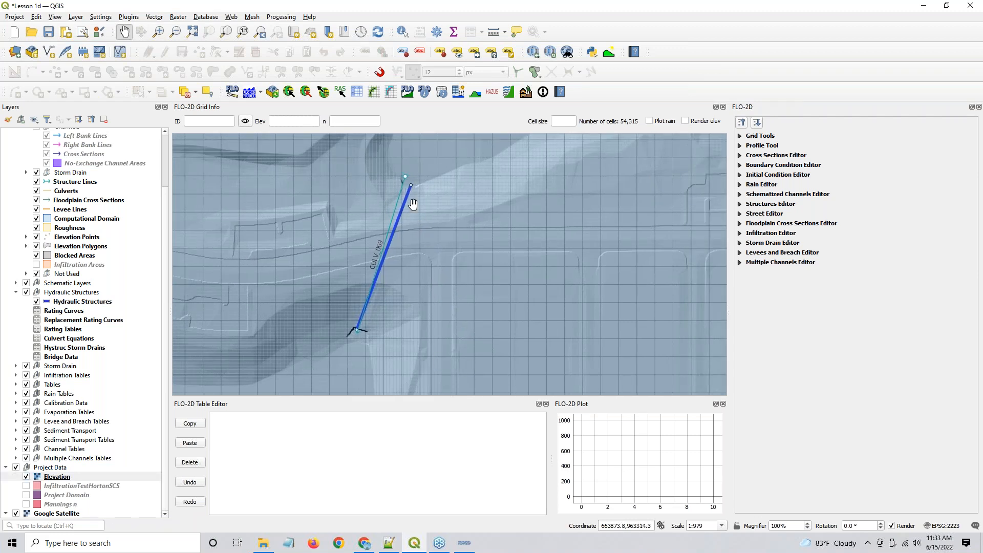
drag(474, 356, 475, 344)
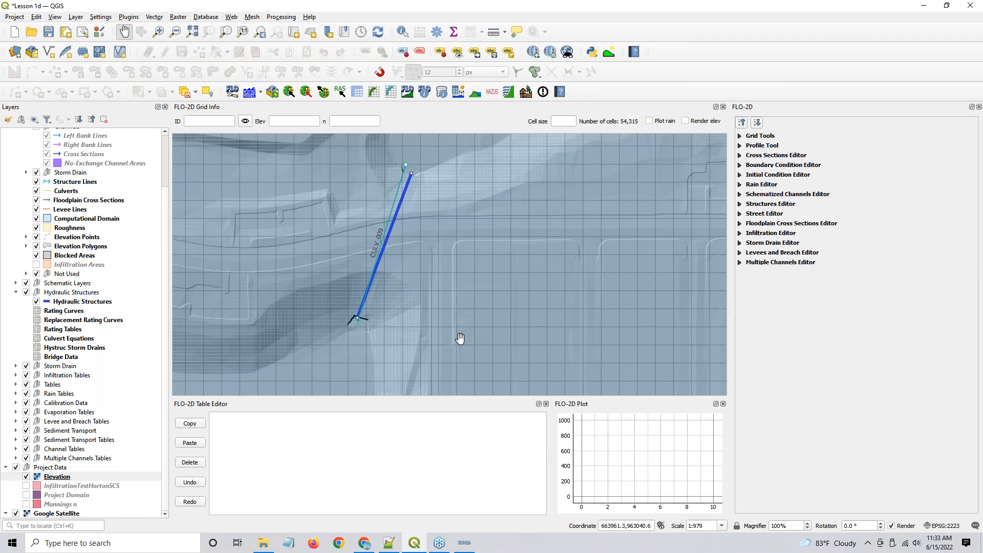
drag(518, 362, 492, 362)
scroll(404, 213, up, 1)
scroll(404, 213, down, 1)
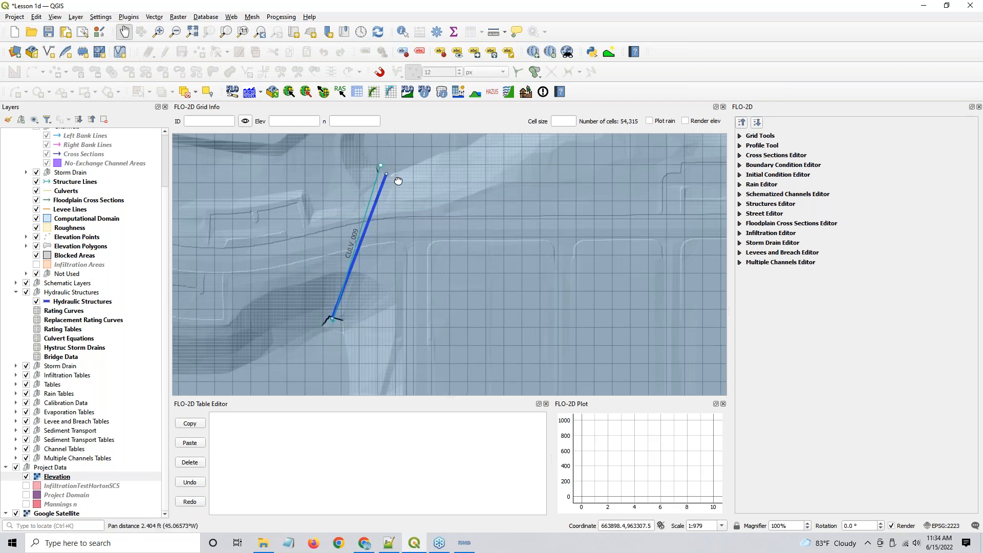
scroll(395, 183, up, 1)
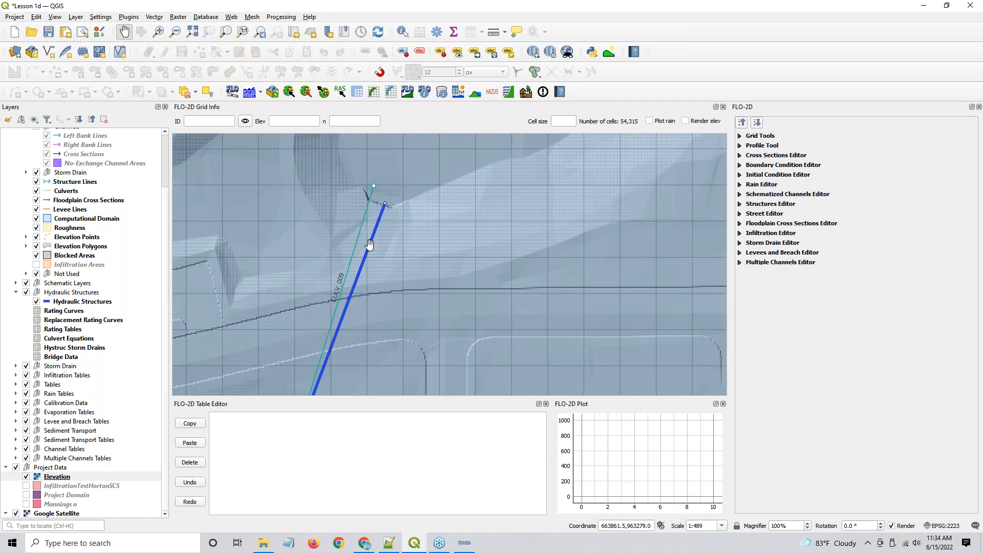
scroll(372, 212, up, 1)
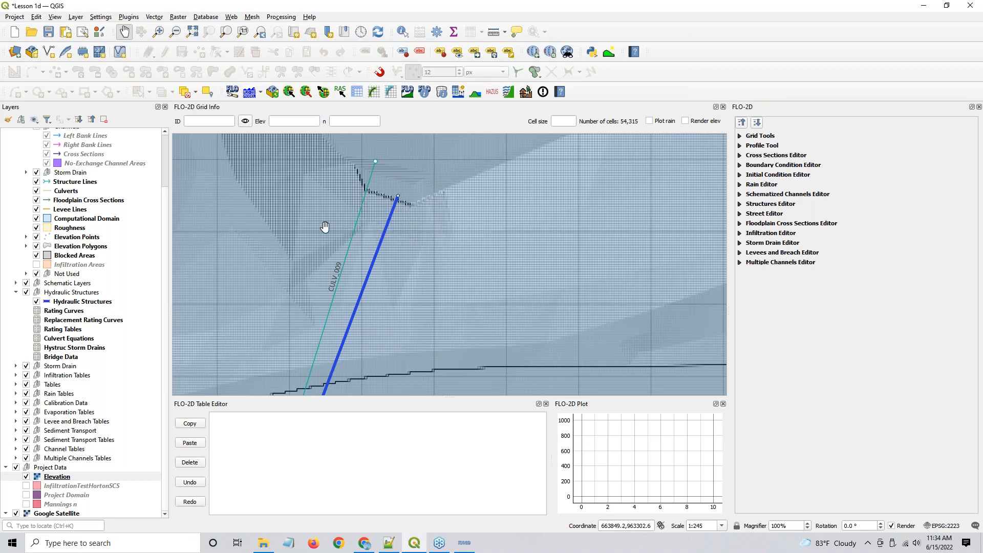
click(52, 477)
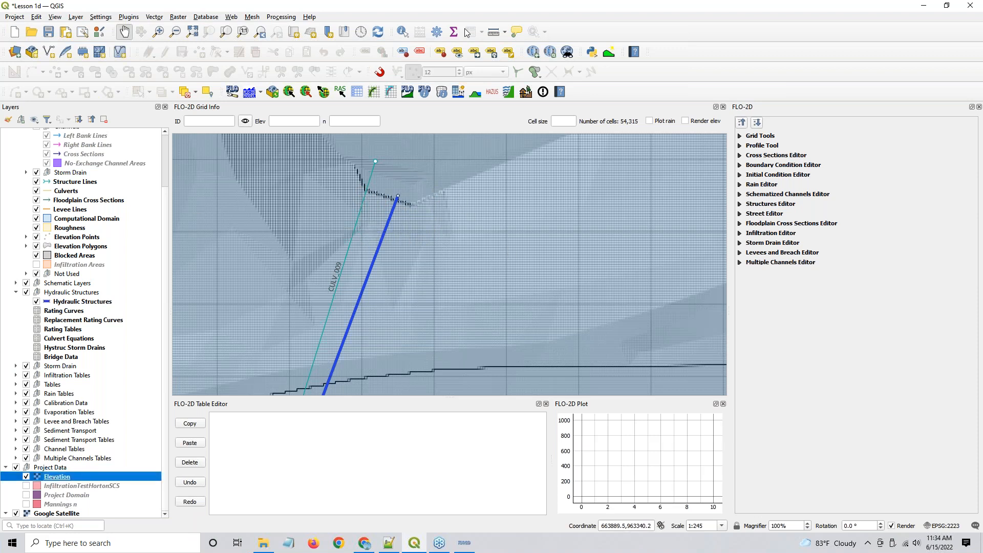
click(403, 32)
click(406, 188)
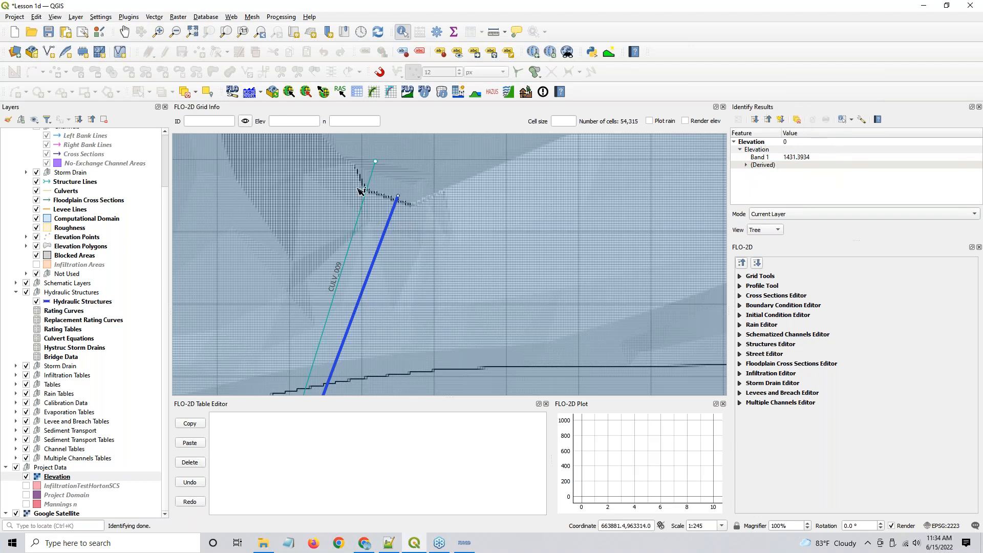
click(407, 364)
- Query the grid element elevation at the culvert inlet and identify the Elevation raster value just upstream of the headwall
click(443, 93)
click(399, 215)
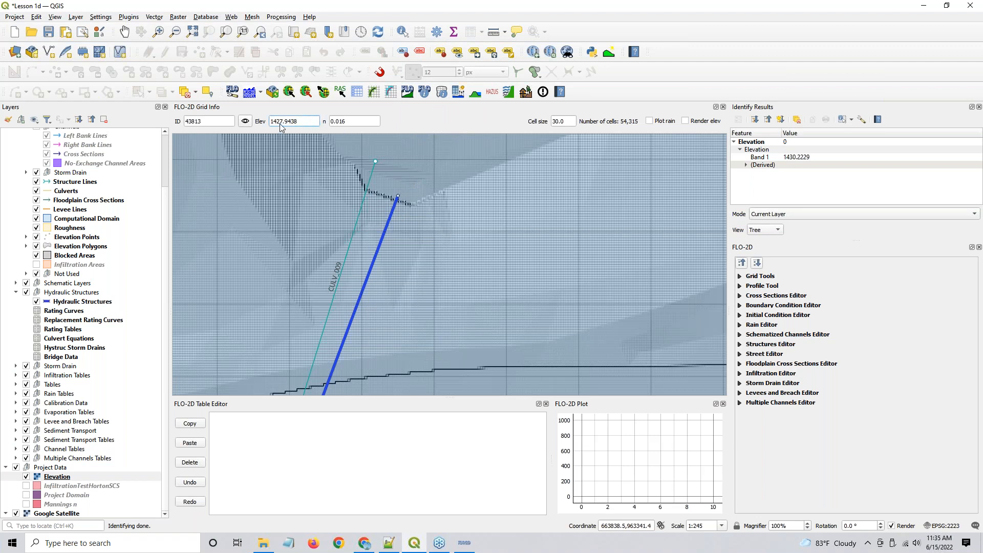
key(ctrl)
click(404, 32)
click(412, 174)
click(400, 188)
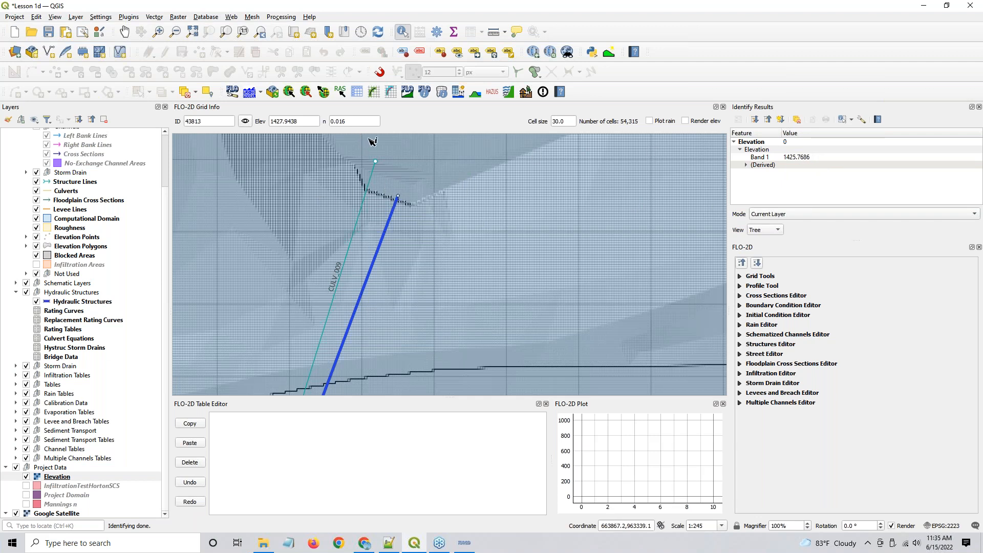
- Make the Elevation Polygons user layer editable and start adding a polygon feature
scroll(50, 218, up, 3)
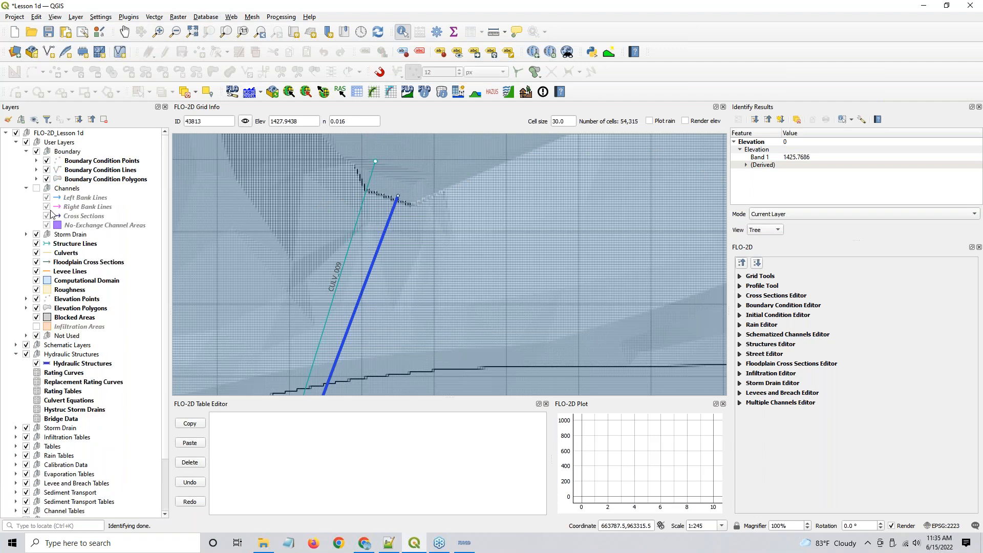
scroll(36, 274, down, 2)
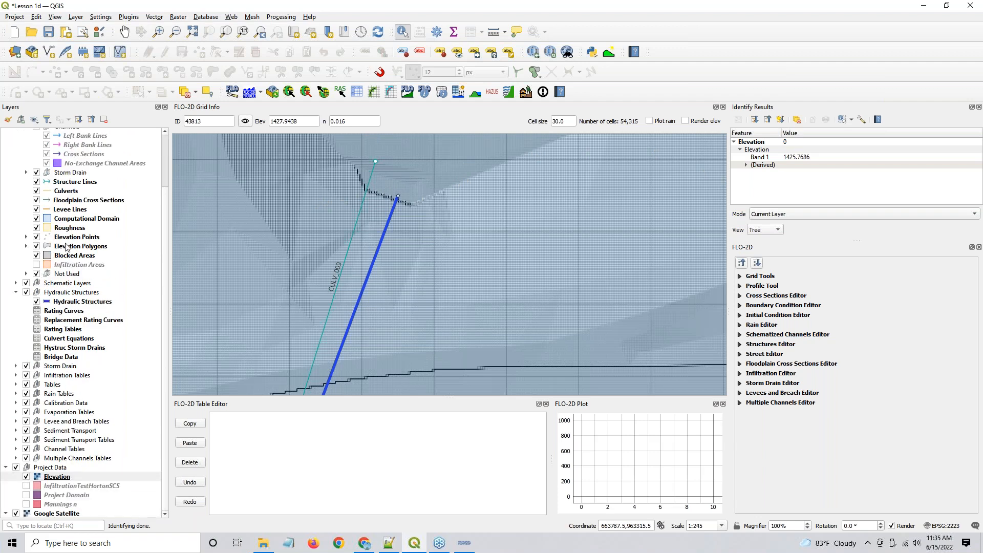
click(66, 248)
click(25, 246)
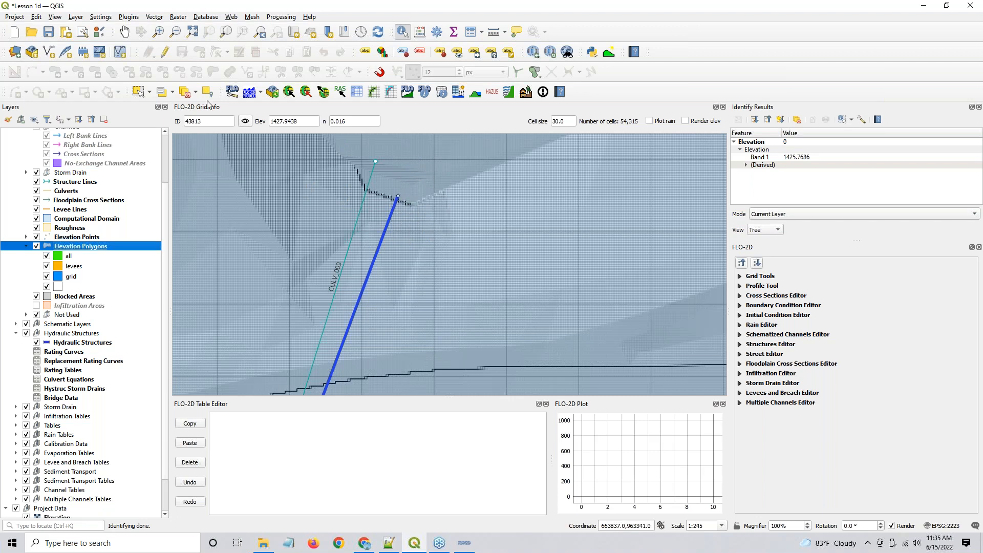
click(165, 51)
click(199, 51)
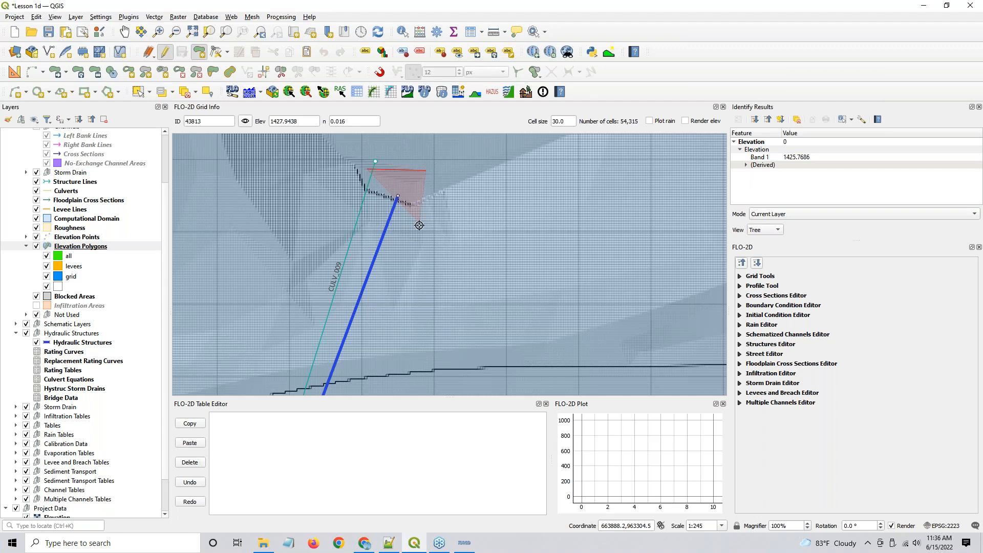
- Draw a small triangular elevation polygon over the headwall at the culvert's inlet end
click(370, 221)
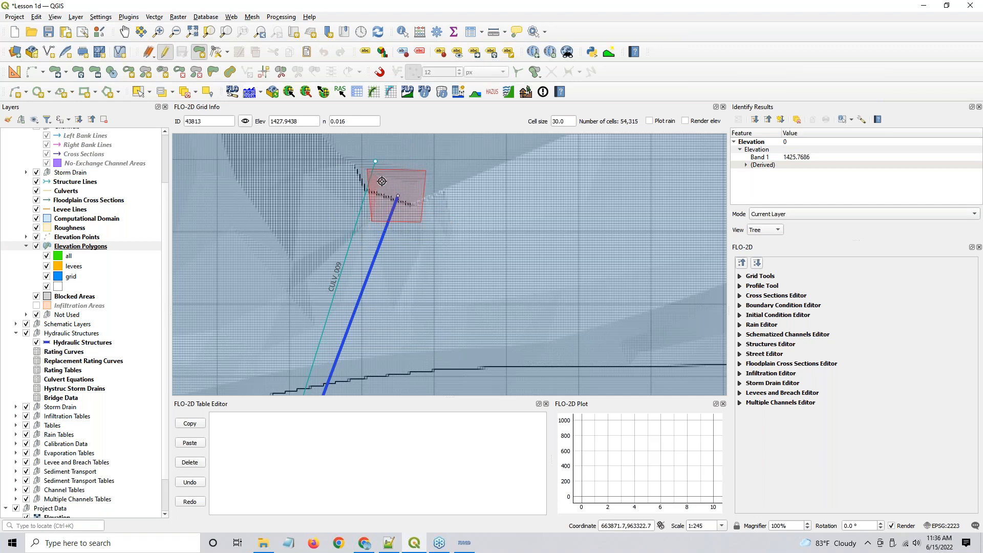
key(Escape)
click(399, 179)
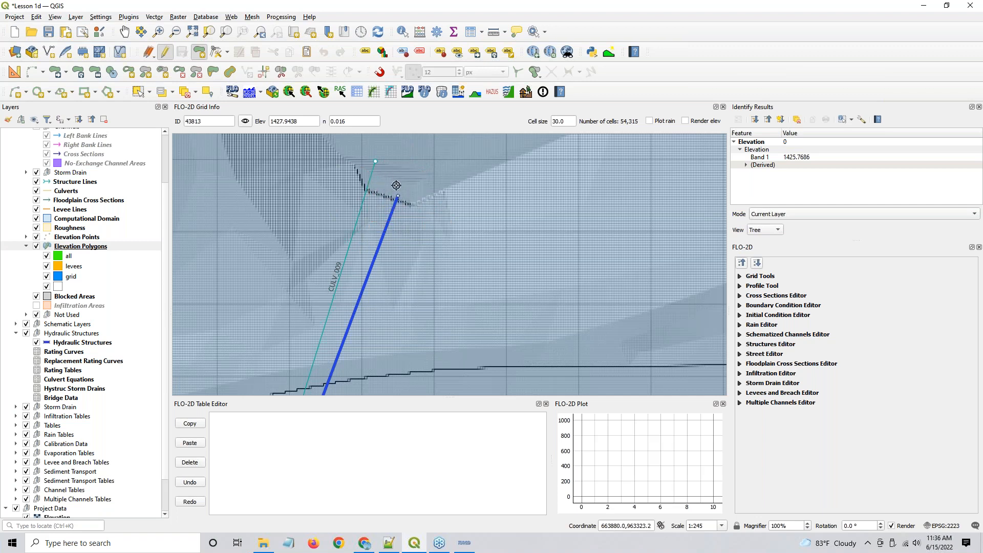
click(382, 217)
click(418, 210)
right_click(418, 209)
- Name the new elevation polygon "Headwall correction", set its elevation to 1425.77 and its membership to grid, and accept the attributes
click(507, 385)
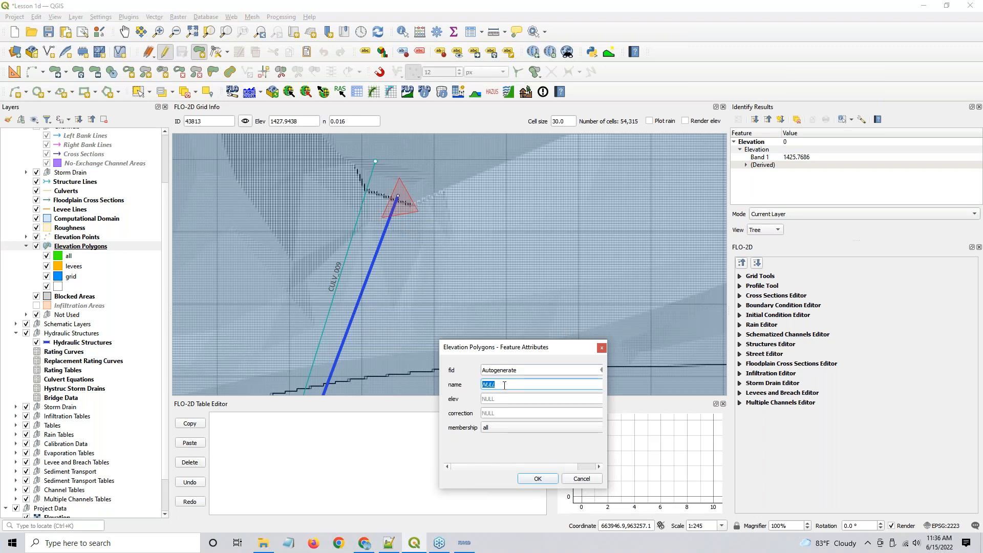
text(Headwall correction)
key(Tab)
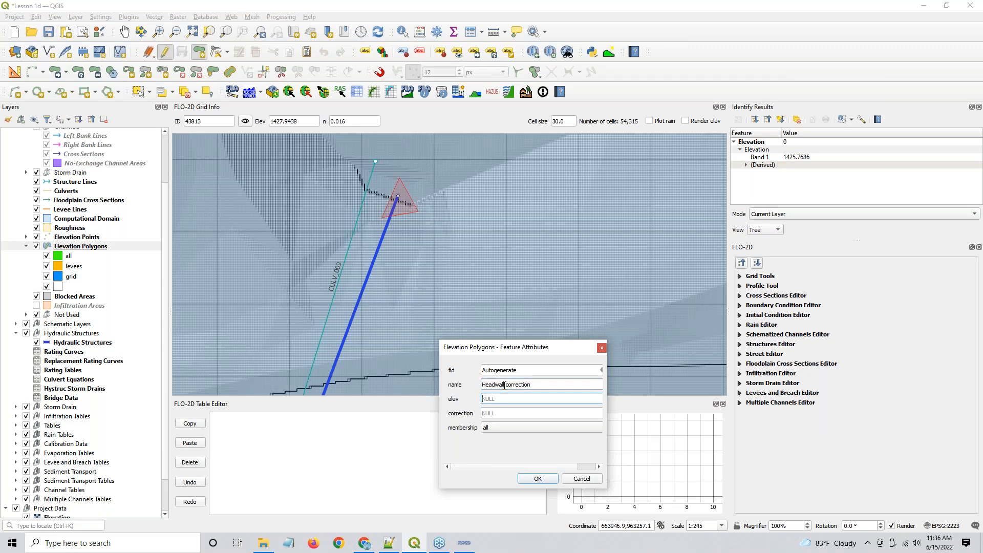
text(1425.77)
drag(427, 145, 369, 312)
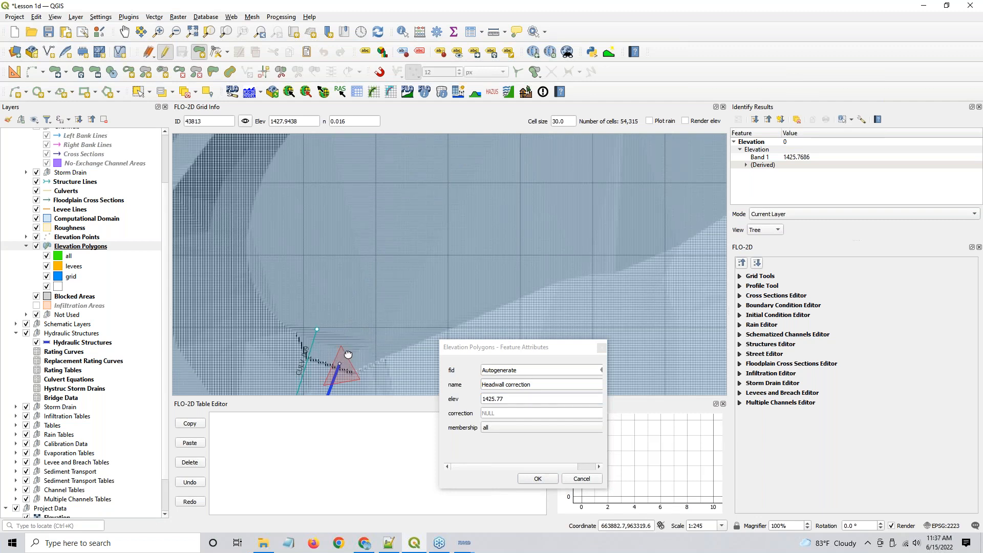
drag(348, 354, 438, 180)
click(494, 428)
click(497, 443)
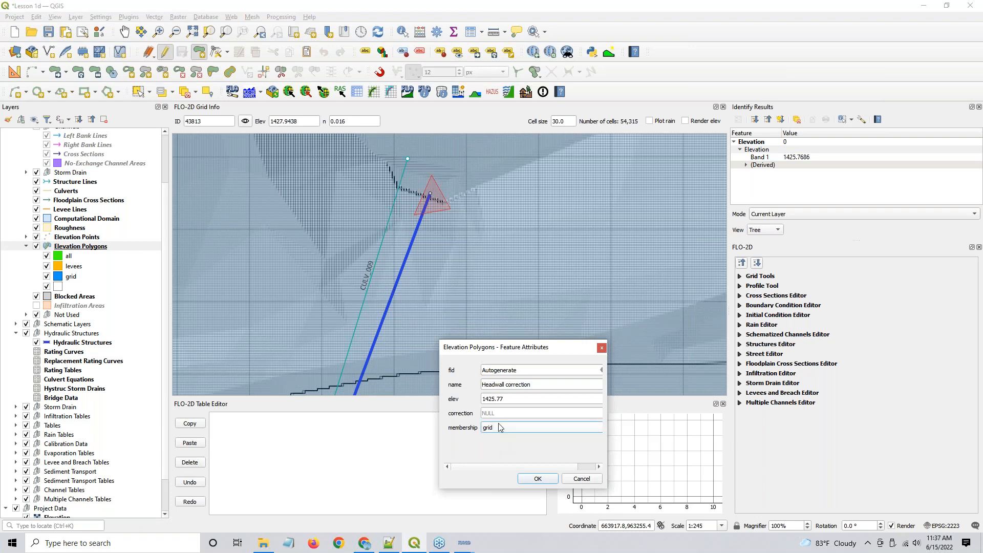
click(536, 479)
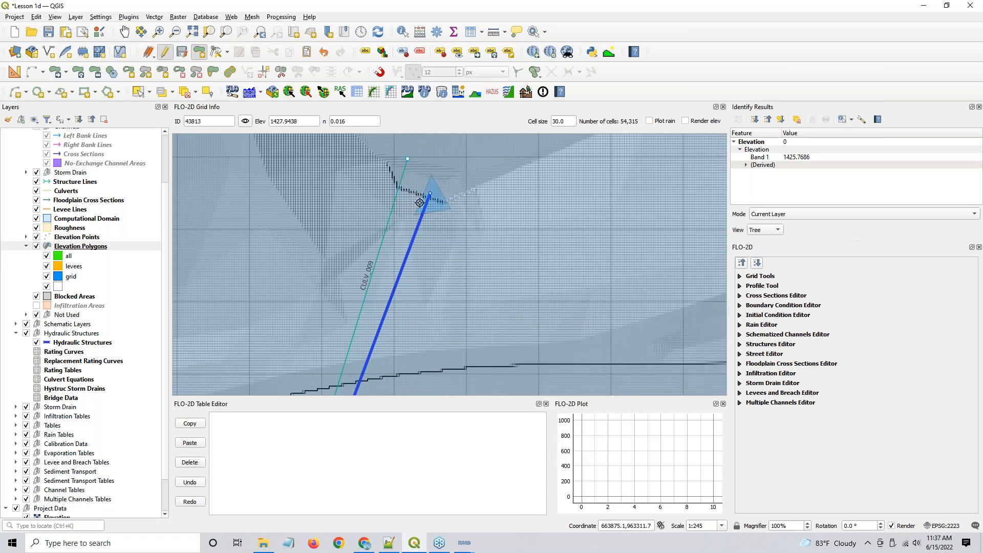
- Query the FLO-2D grid element elevations around the culvert's outlet end
scroll(420, 204, down, 1)
drag(418, 309, 505, 98)
drag(418, 307, 412, 204)
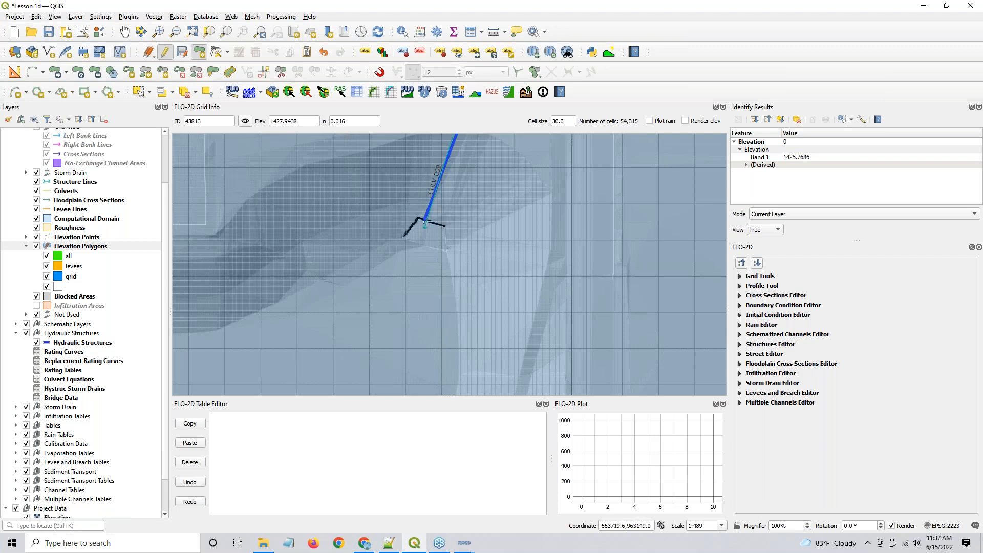
click(440, 93)
click(425, 247)
click(424, 230)
scroll(425, 249, down, 2)
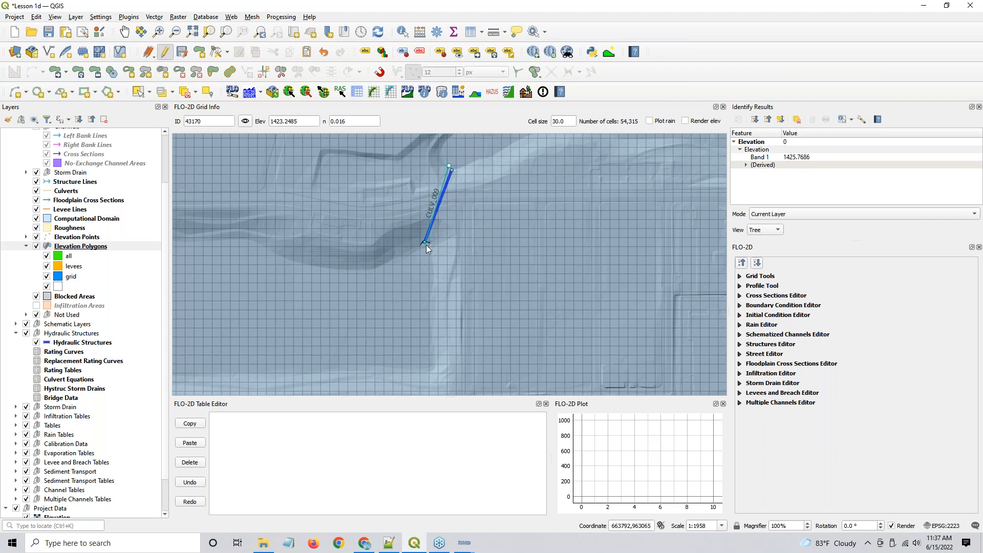
- Examine culvert CULV_009 and the terrain around its inlet and outlet on the map
scroll(425, 243, up, 1)
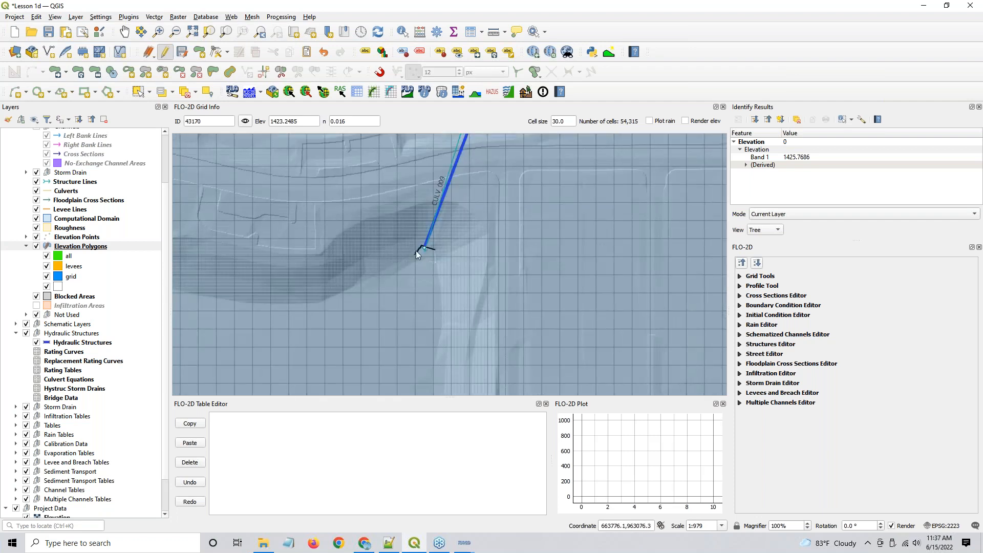
scroll(425, 251, down, 1)
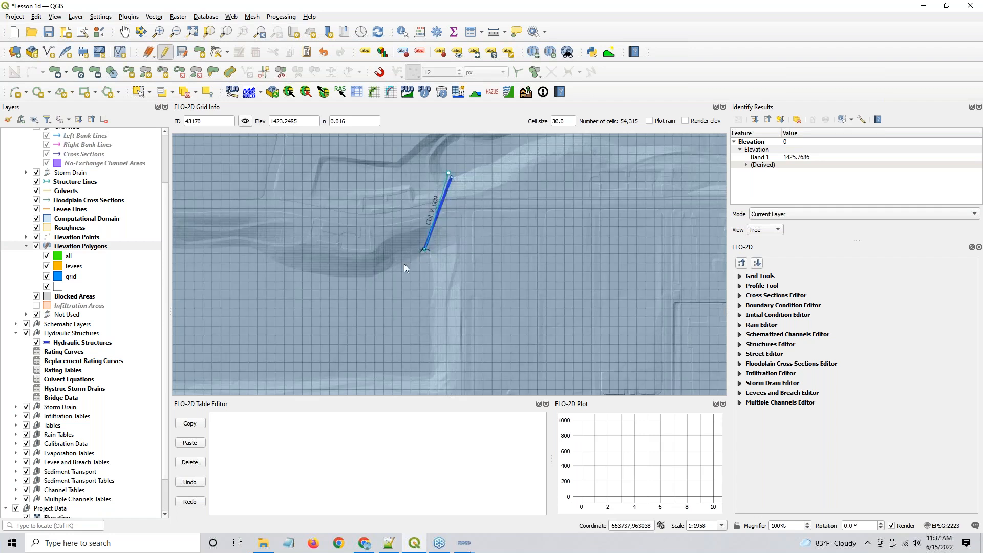
scroll(424, 250, up, 1)
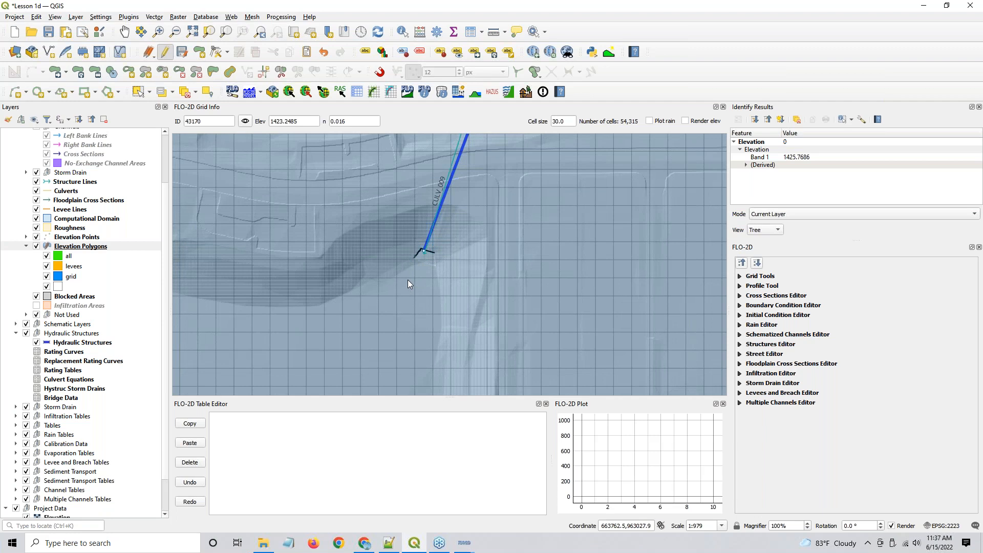
scroll(407, 279, down, 2)
scroll(385, 275, up, 1)
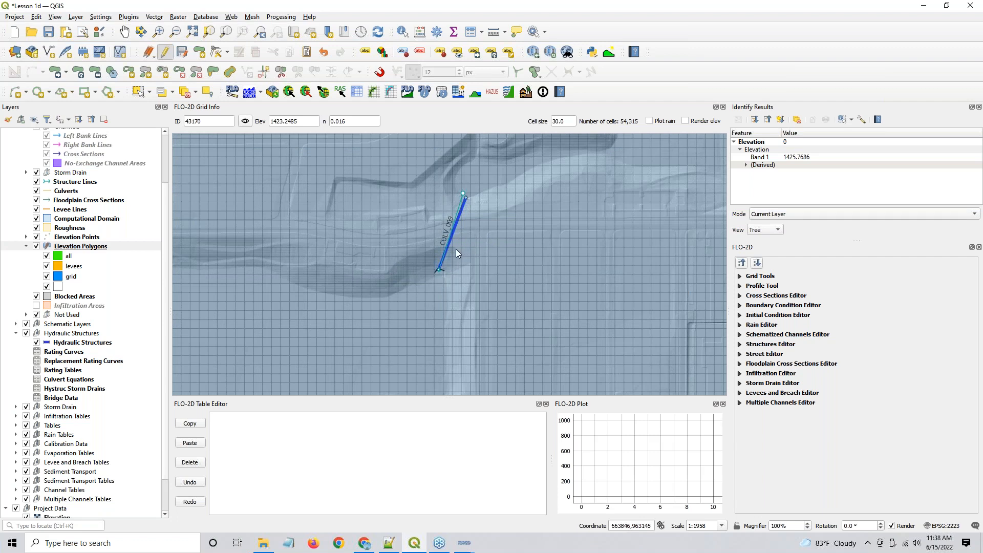
scroll(456, 248, down, 1)
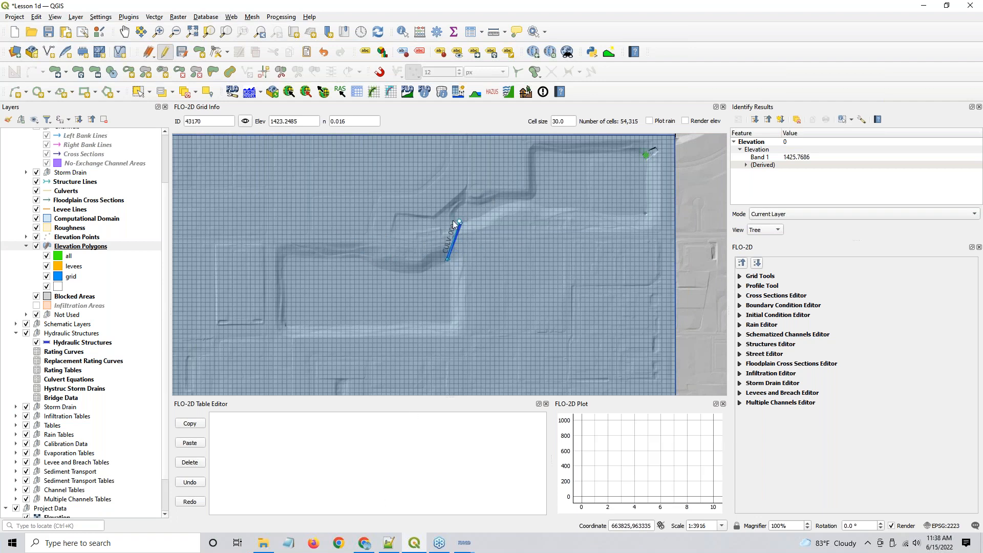
scroll(456, 226, up, 1)
drag(469, 245, 434, 246)
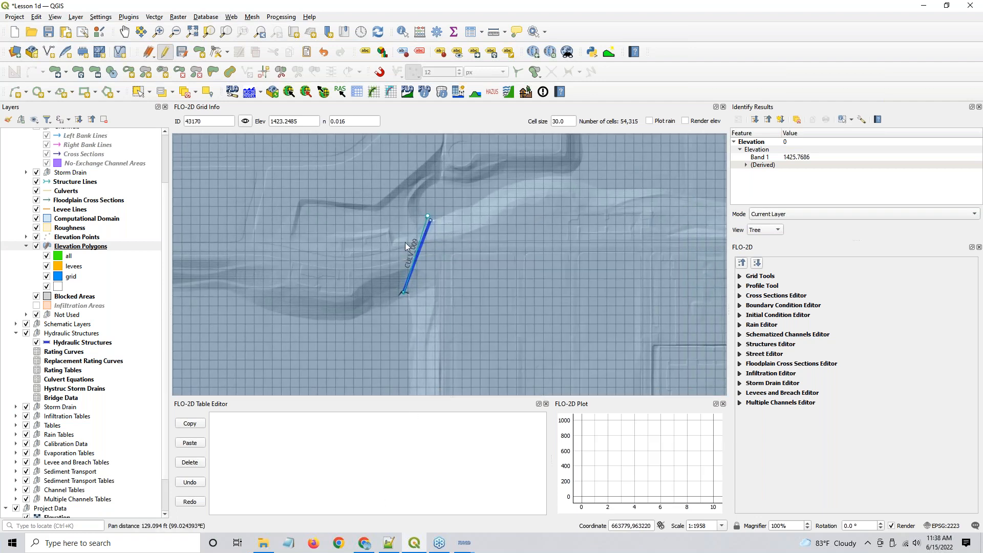
- Switch to Google Earth in the browser and examine the culvert headwall in the basin beside the road near Grover's Basin Park B
click(366, 545)
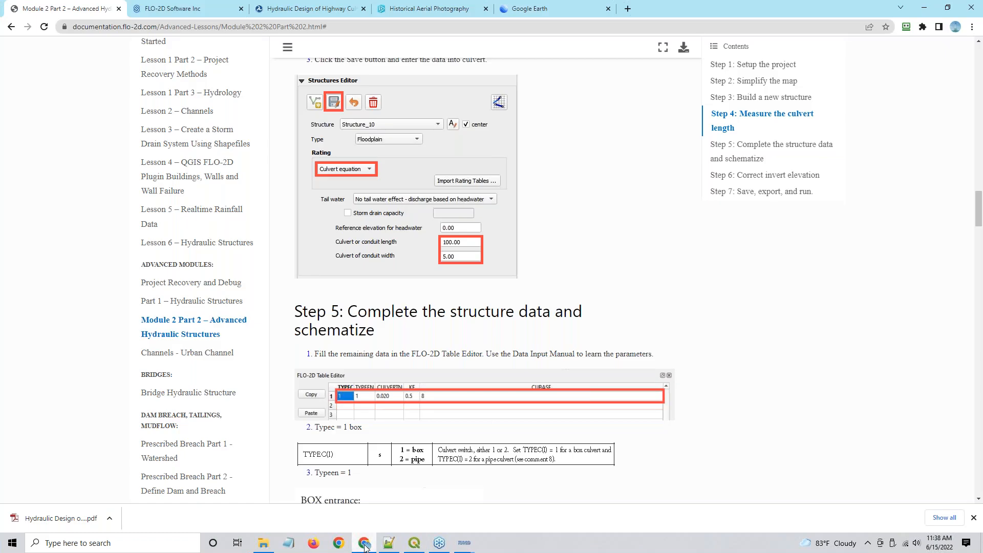
click(527, 9)
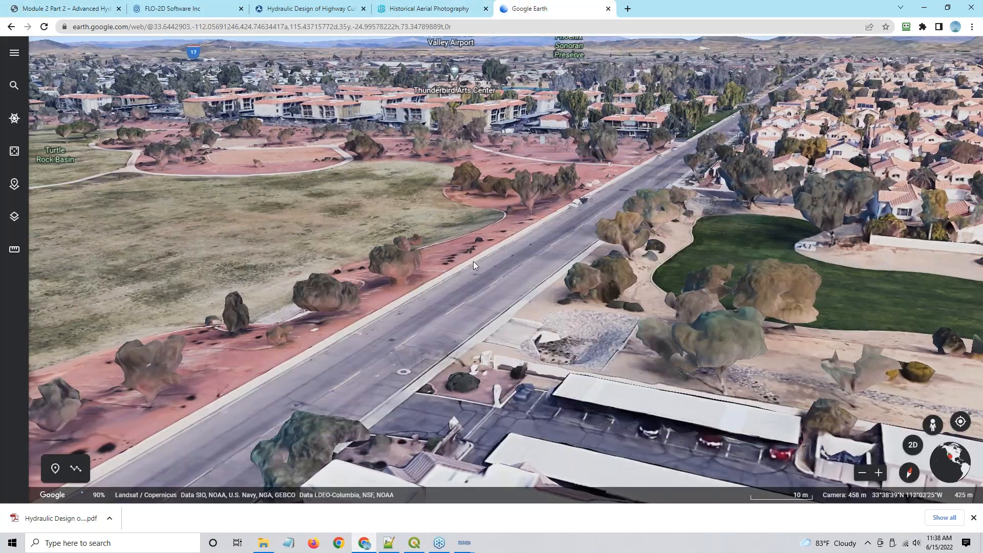
scroll(472, 260, down, 10)
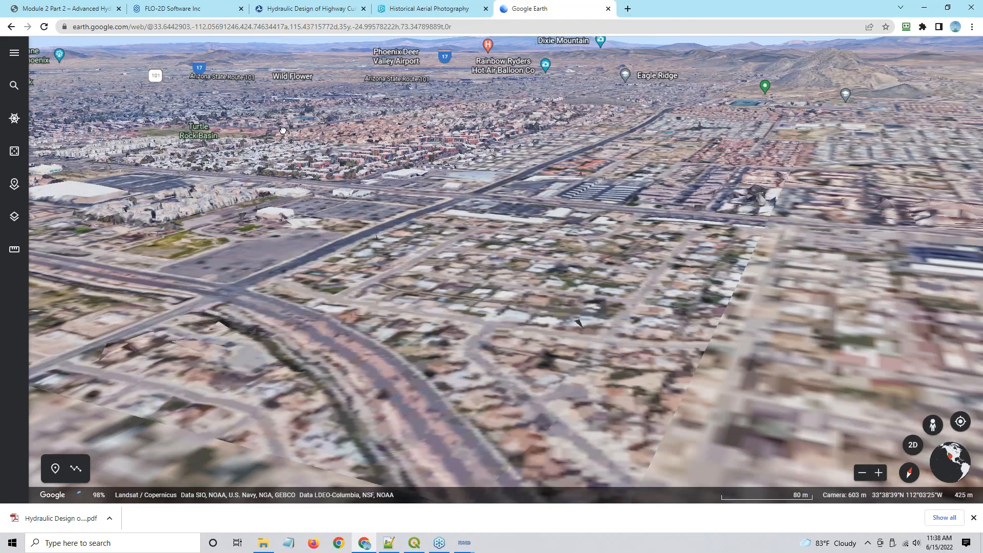
drag(614, 177, 533, 219)
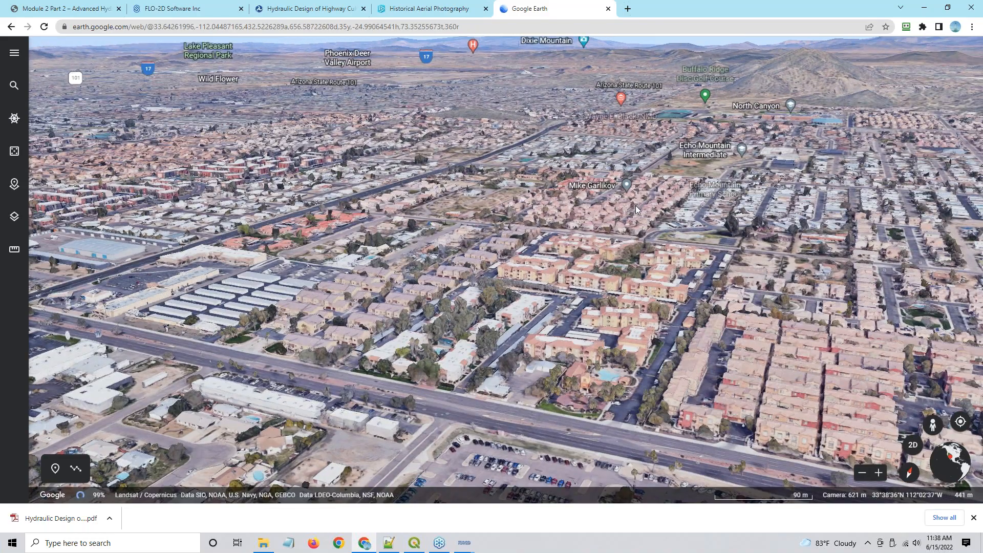
scroll(635, 205, down, 3)
scroll(662, 317, up, 5)
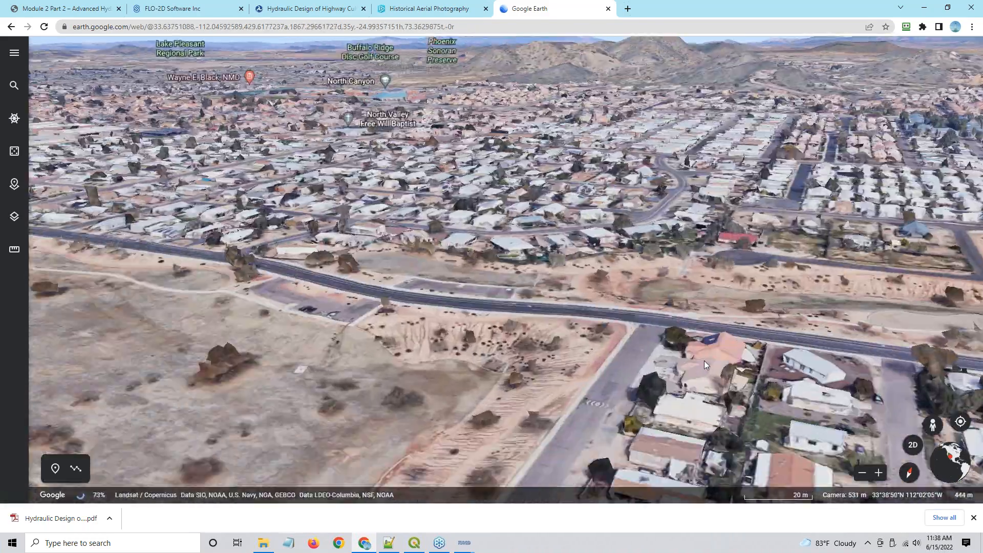
drag(705, 361, 427, 390)
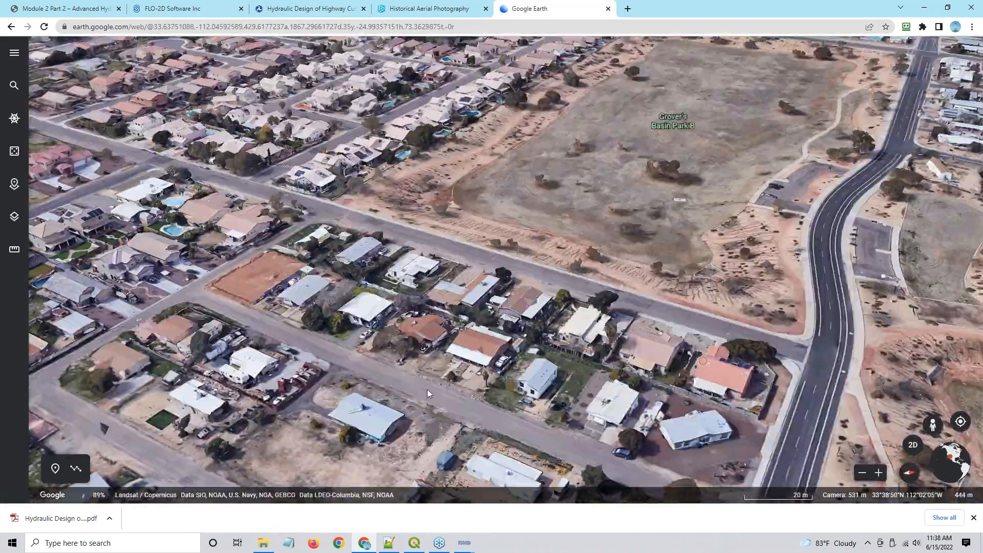
drag(845, 384, 550, 317)
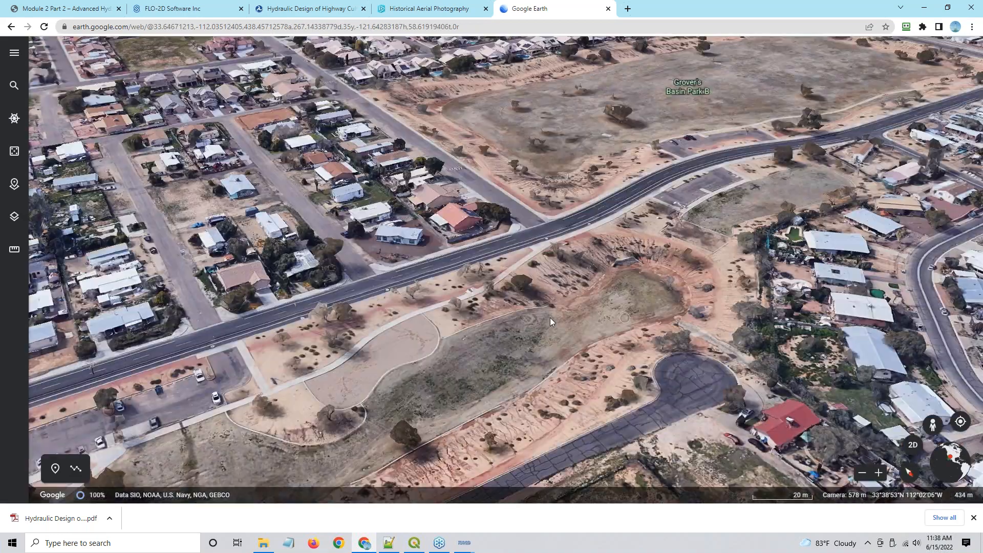
drag(646, 306, 641, 230)
scroll(641, 231, up, 5)
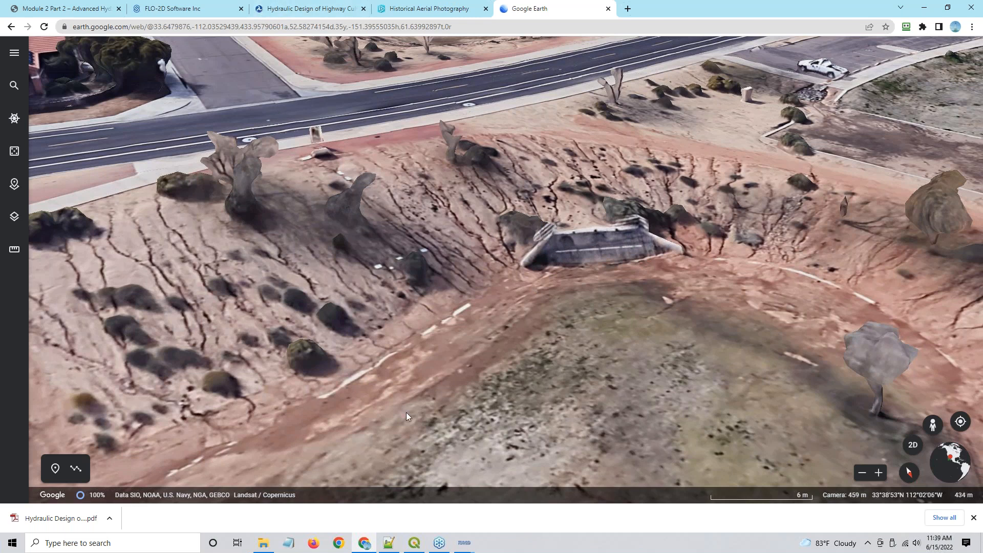
- Switch back to QGIS, close the identify results and expand the Structures Editor
click(415, 544)
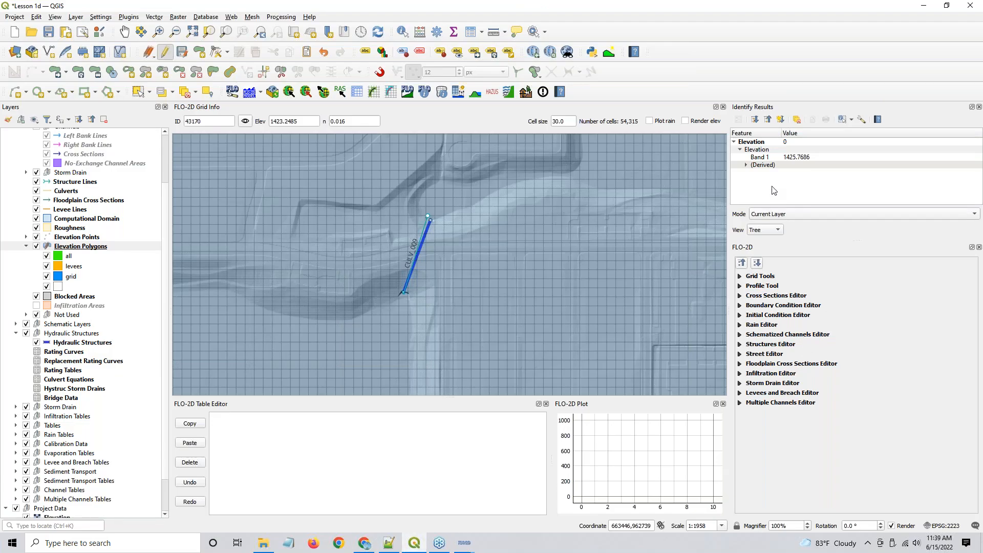
click(977, 107)
click(739, 205)
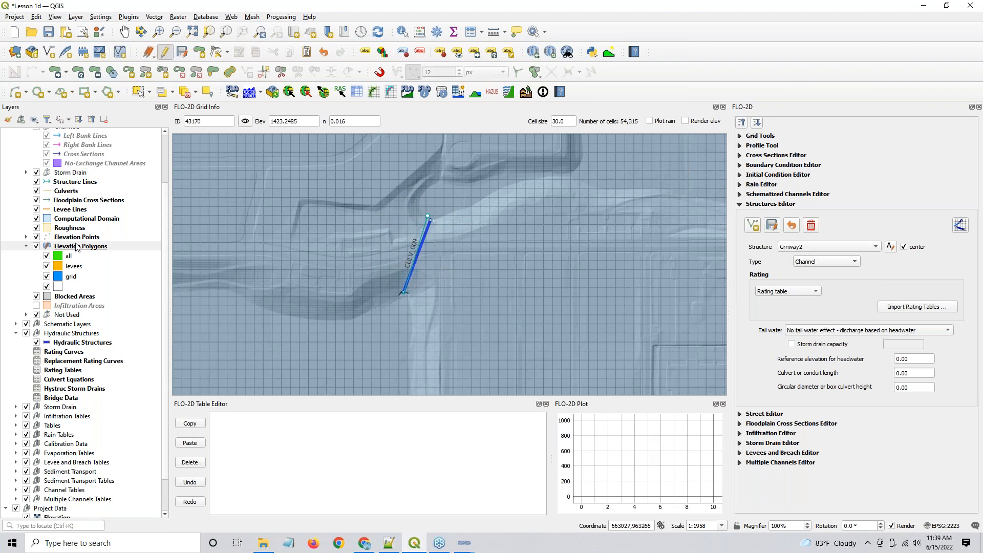
- Review the structure names and types in the Culverts layer's attribute table
click(67, 192)
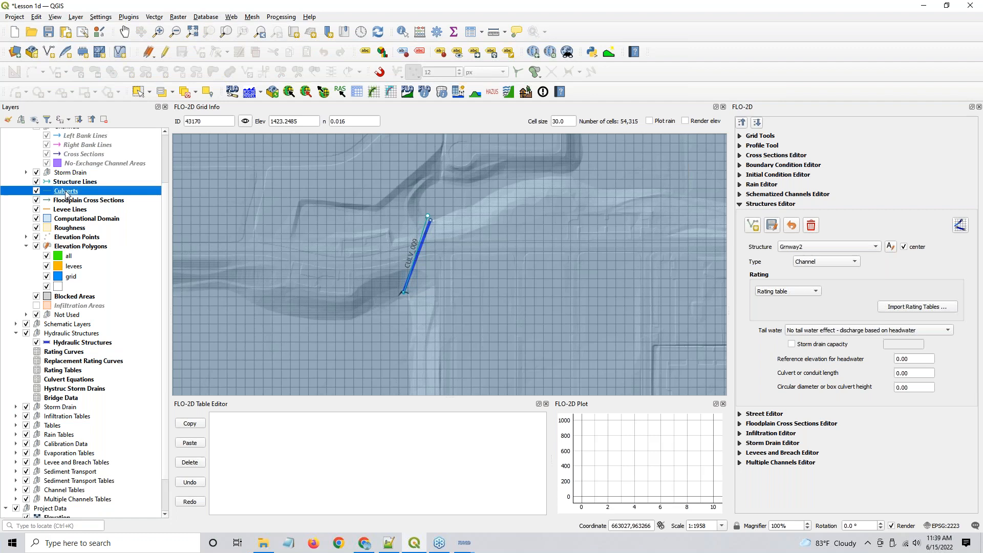
right_click(66, 192)
click(104, 353)
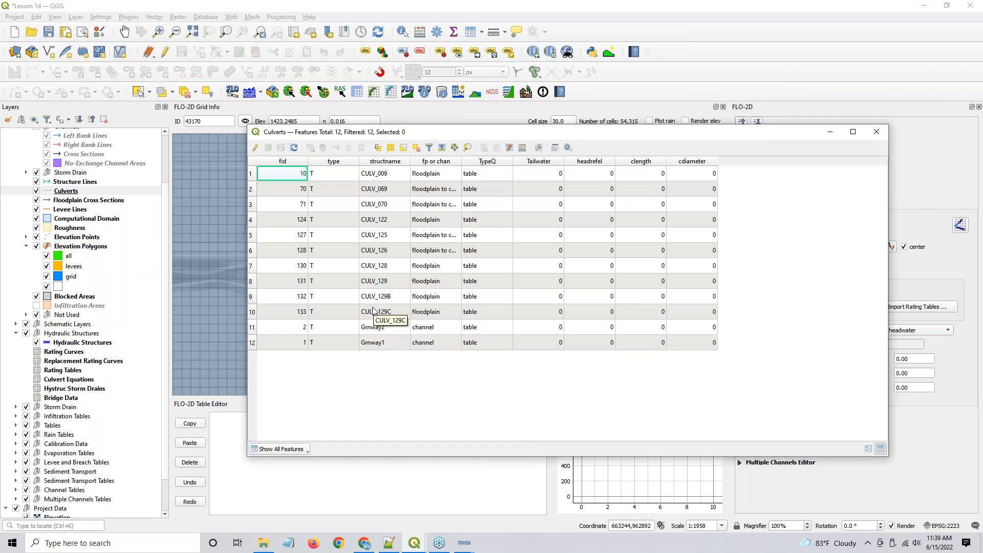
click(831, 133)
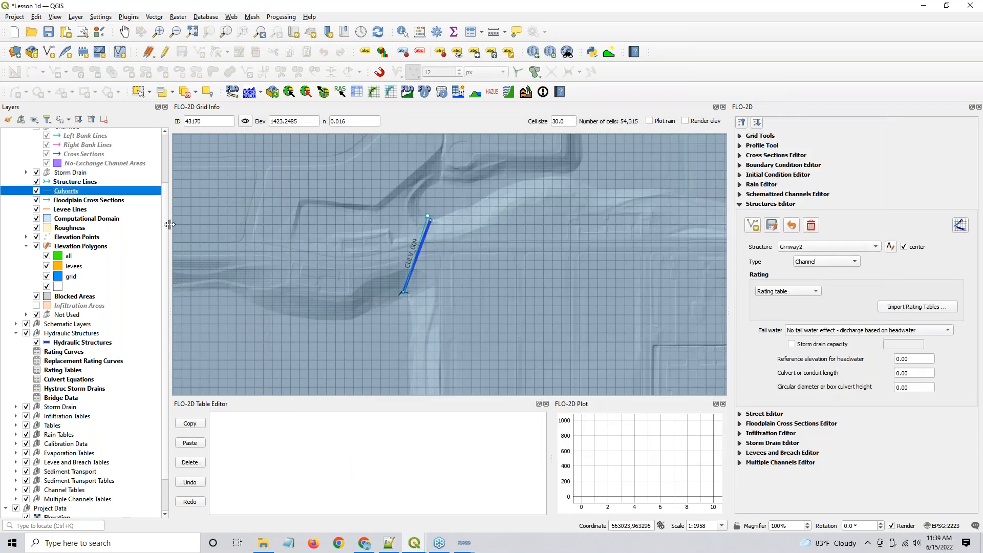
- Load structure CULV_009 for editing and set its rating method to Culvert equation
click(831, 247)
click(814, 132)
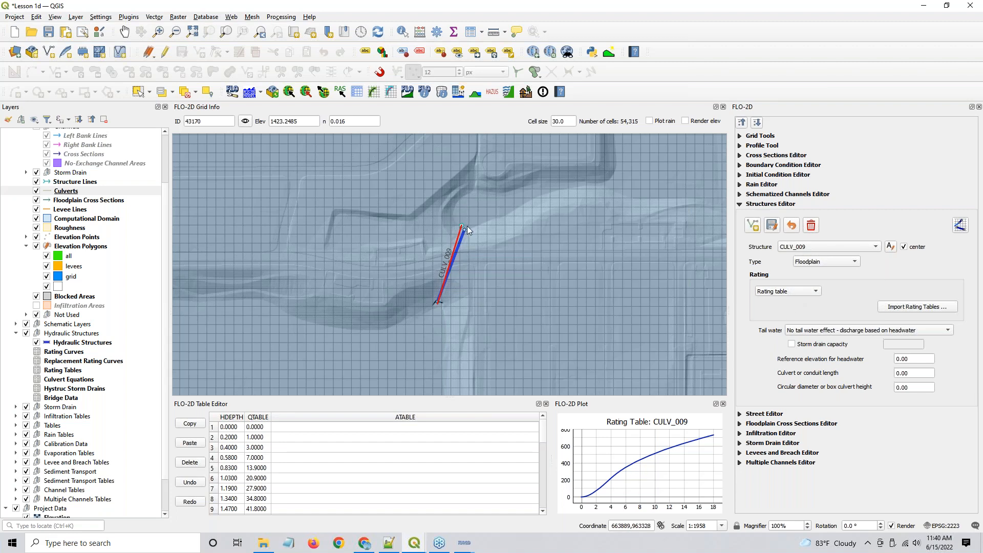
click(807, 291)
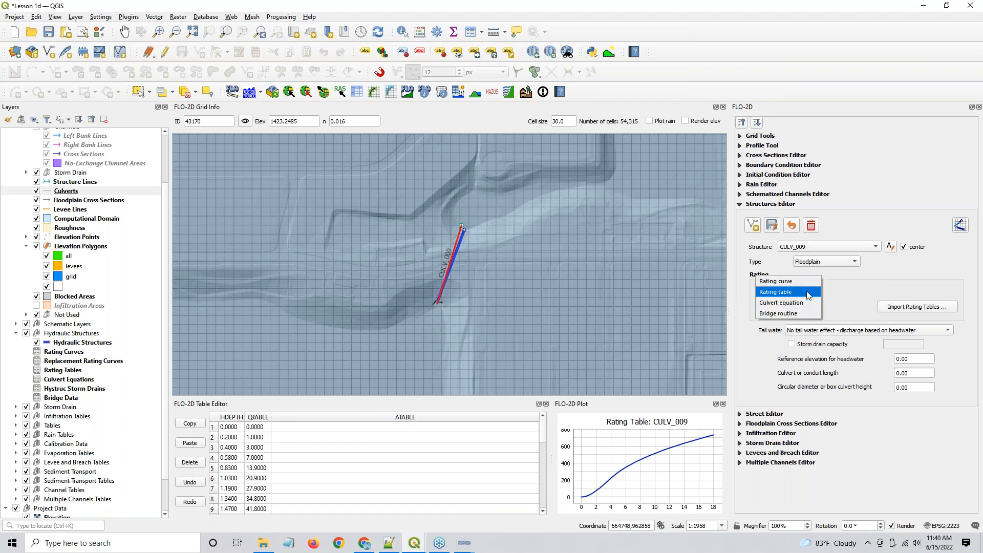
click(806, 303)
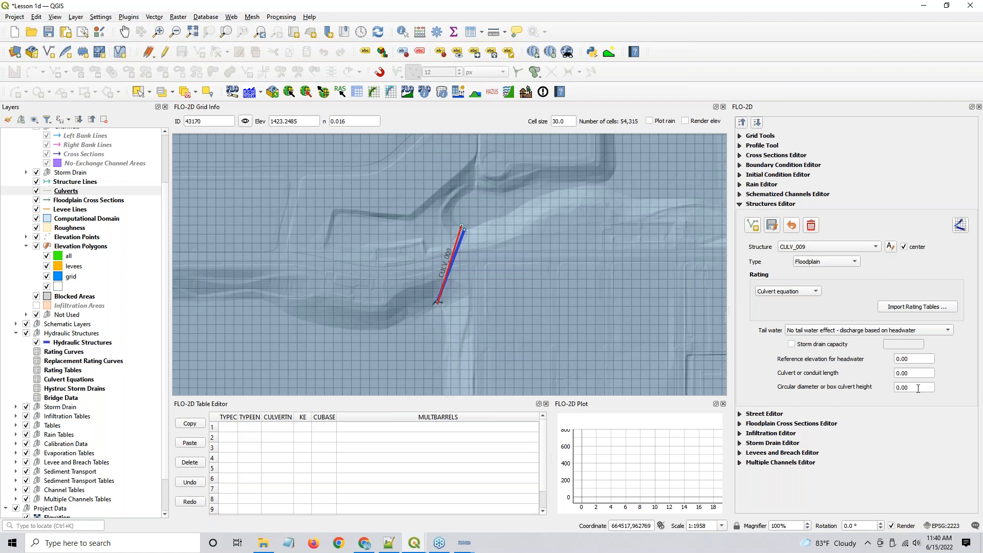
- Set the circular diameter or box culvert height of CULV_009 to 4
drag(902, 388, 881, 384)
text(4)
click(900, 372)
- Measure the culvert between its two headwalls on the map and set the culvert or conduit length to 252
click(492, 32)
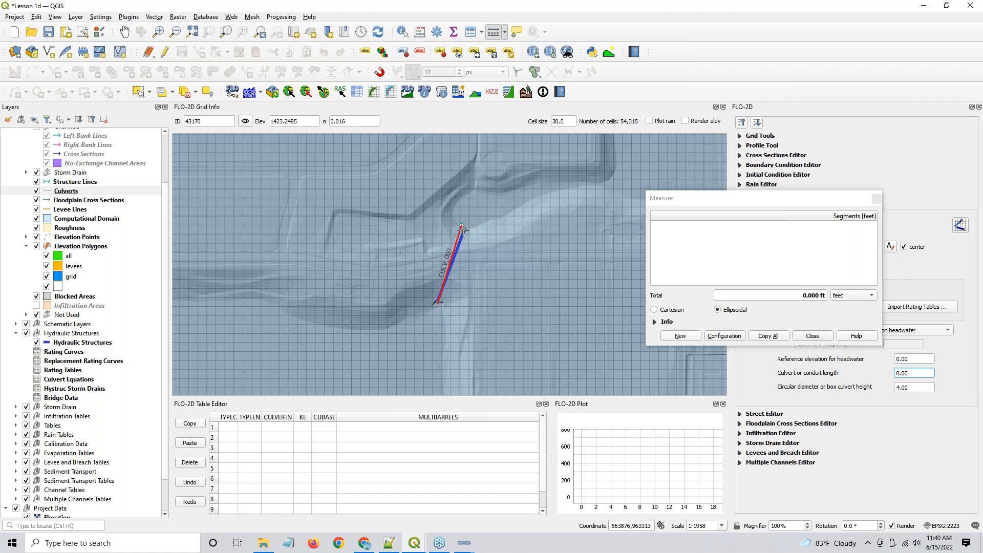
scroll(463, 229, up, 2)
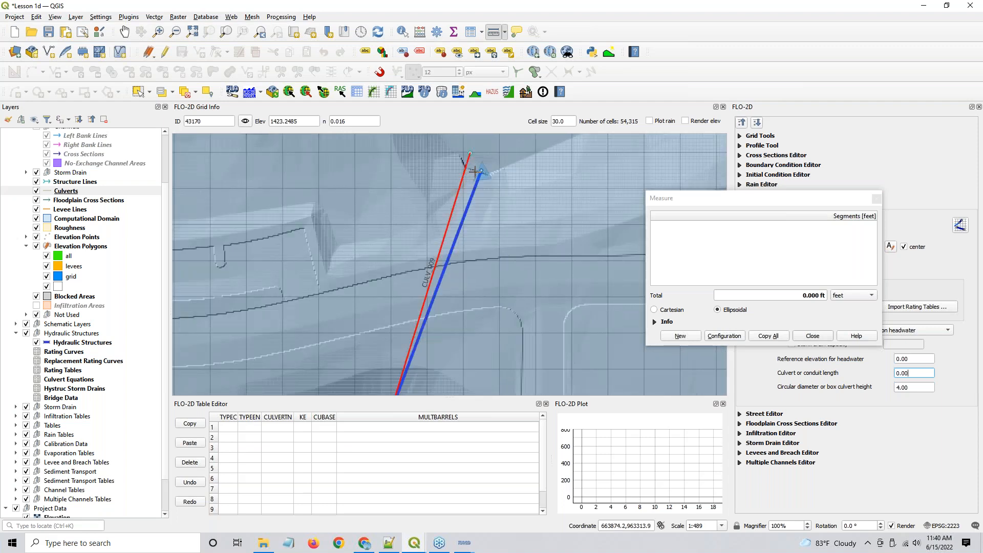
click(472, 170)
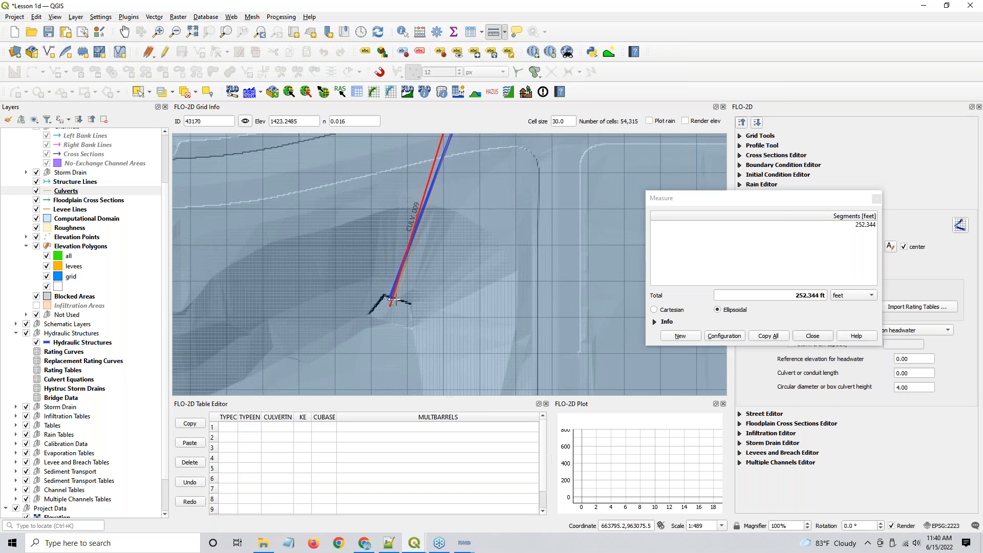
click(813, 336)
double_click(922, 373)
text(252)
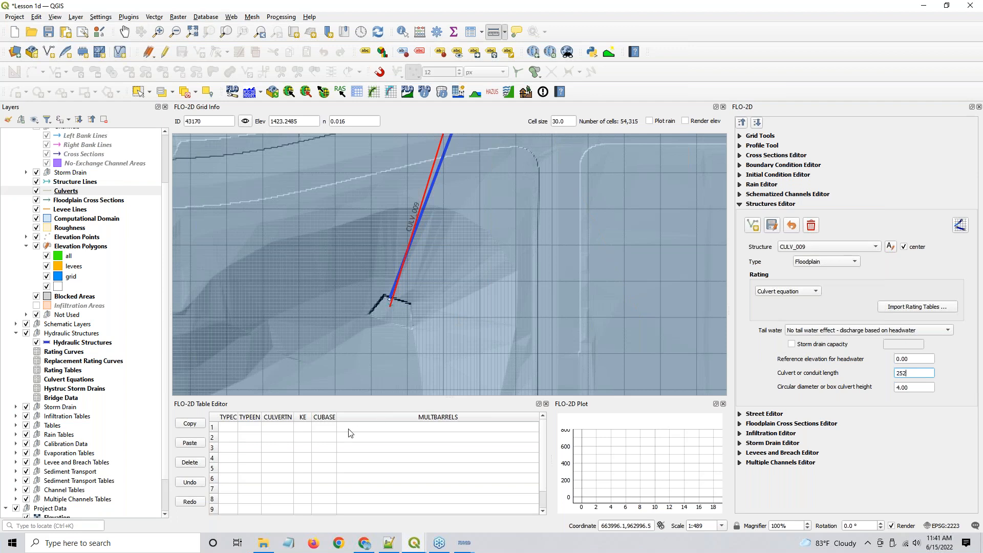
- Switch to the browser and look up the culvert table parameters in Step 5 of the Module 2 Part 2 lesson
click(226, 427)
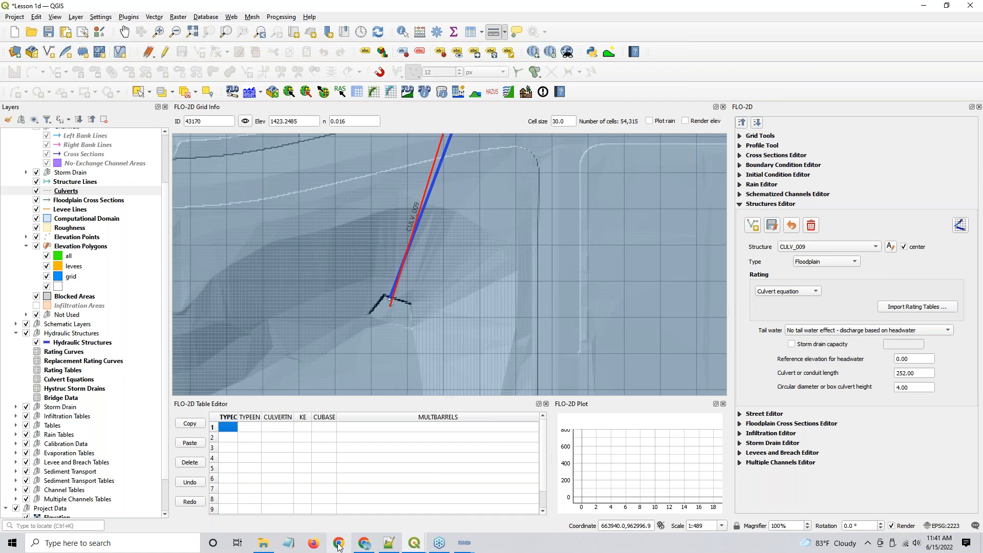
mouse_move(338, 547)
click(337, 491)
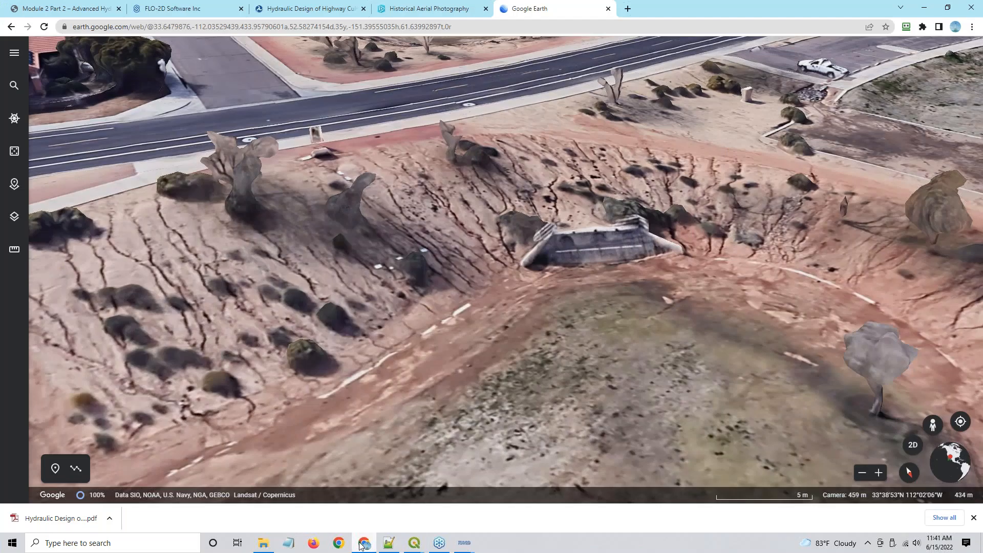
click(68, 9)
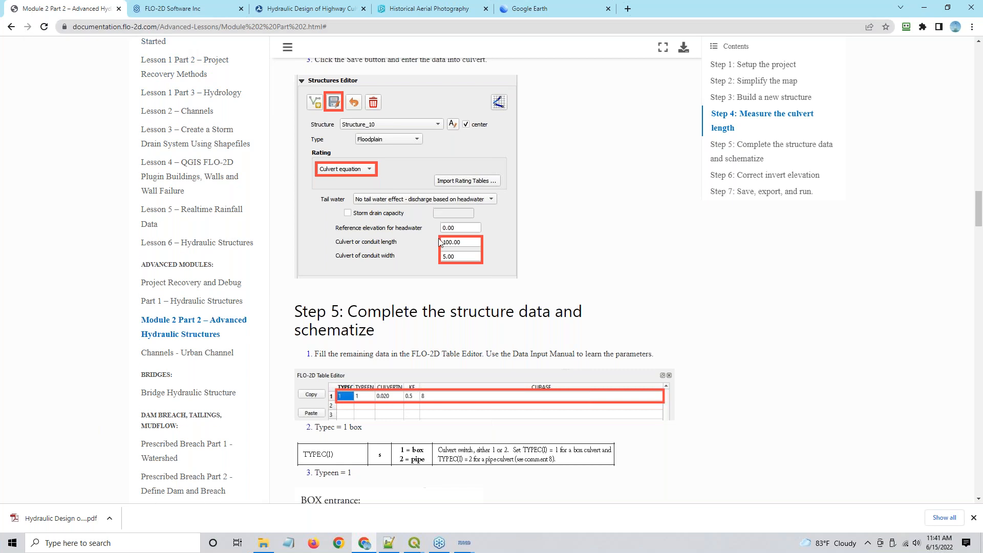
scroll(439, 242, down, 1)
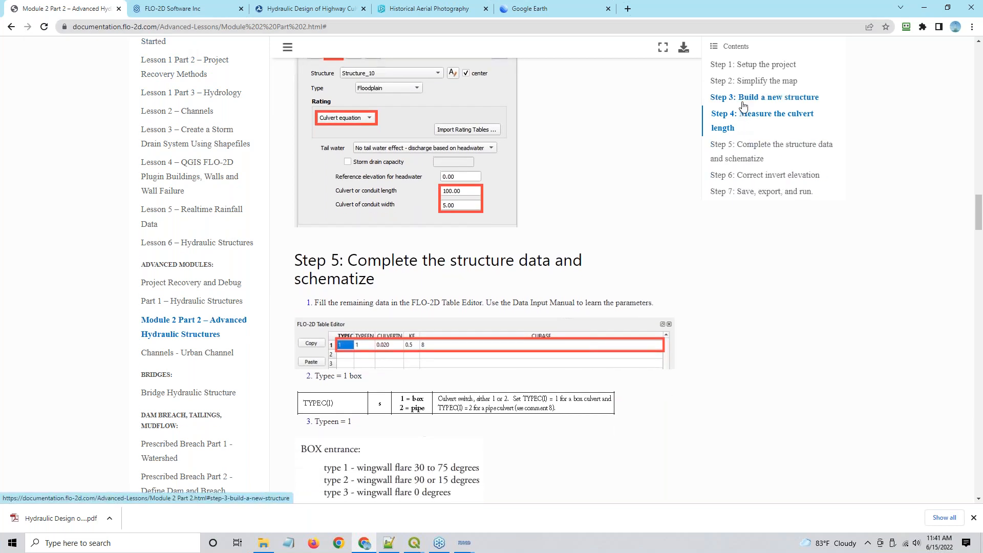
click(748, 148)
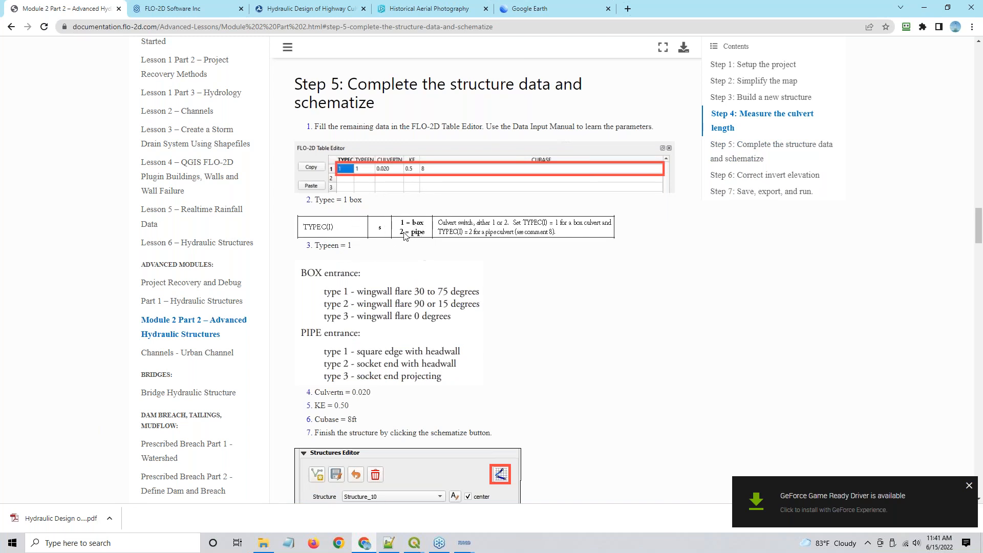
- Switch back to QGIS and set TYPEC to 2 in the first row of the culvert equation table
click(925, 7)
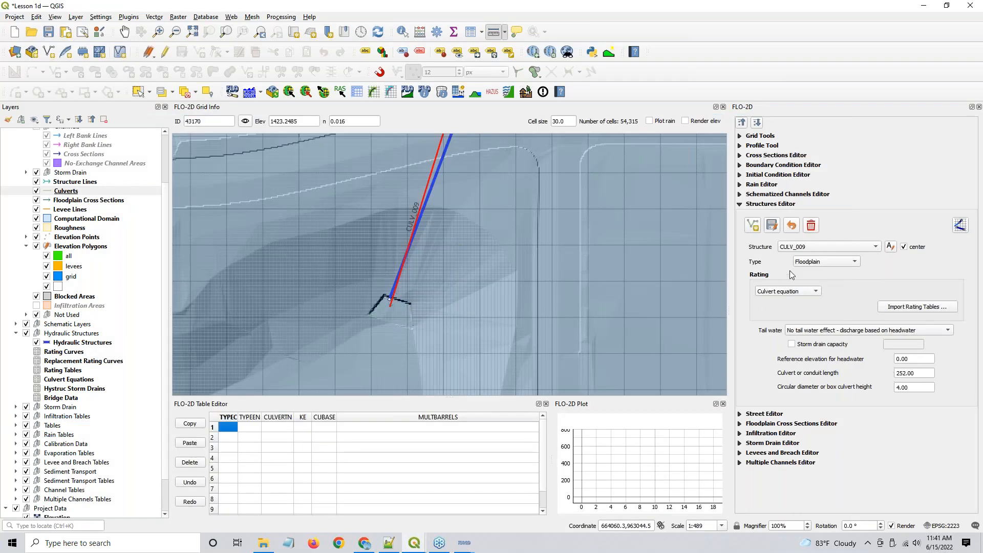
text(2)
click(248, 429)
click(927, 388)
drag(927, 390, 865, 397)
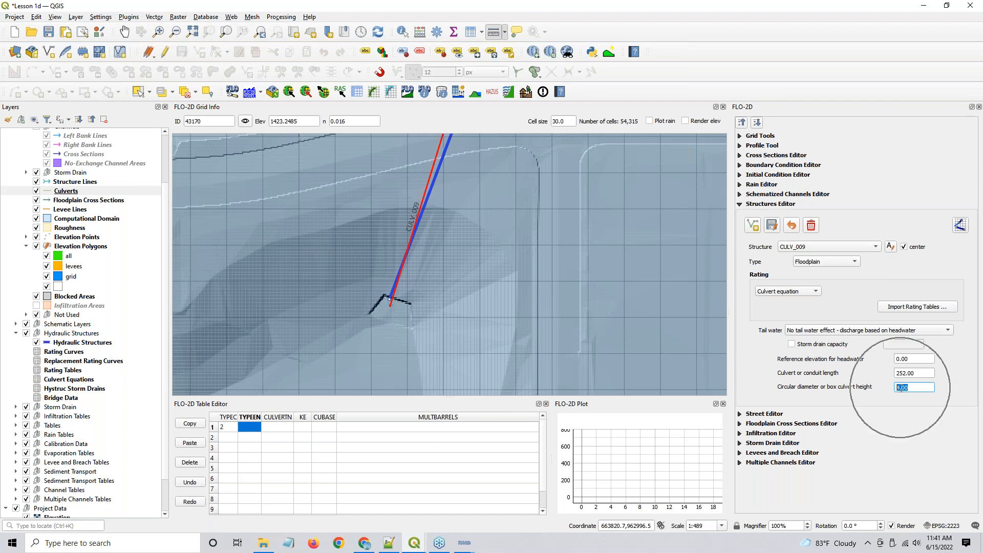
click(322, 428)
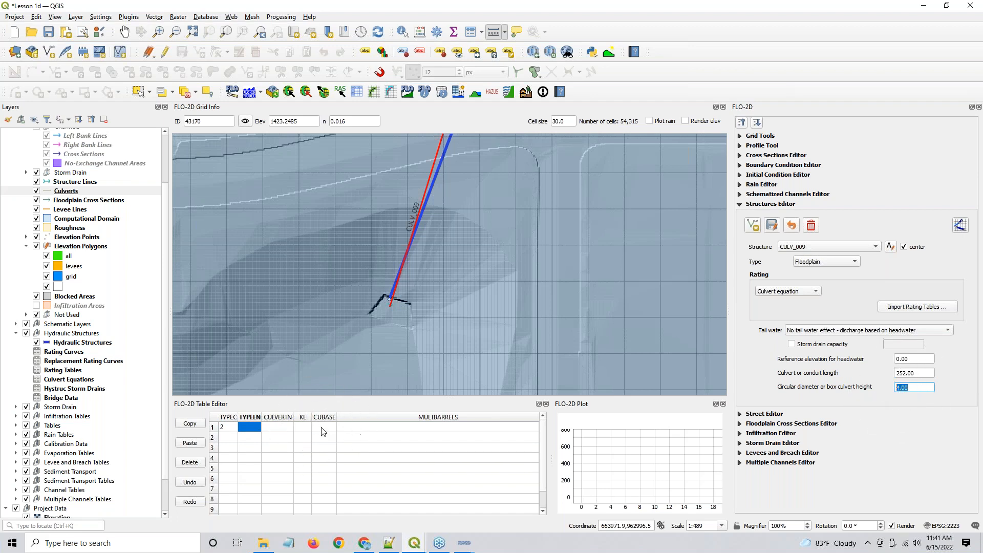
click(323, 428)
- Look up the pipe entrance types in Step 5 of the browser lesson and return to the QGIS project window
click(364, 544)
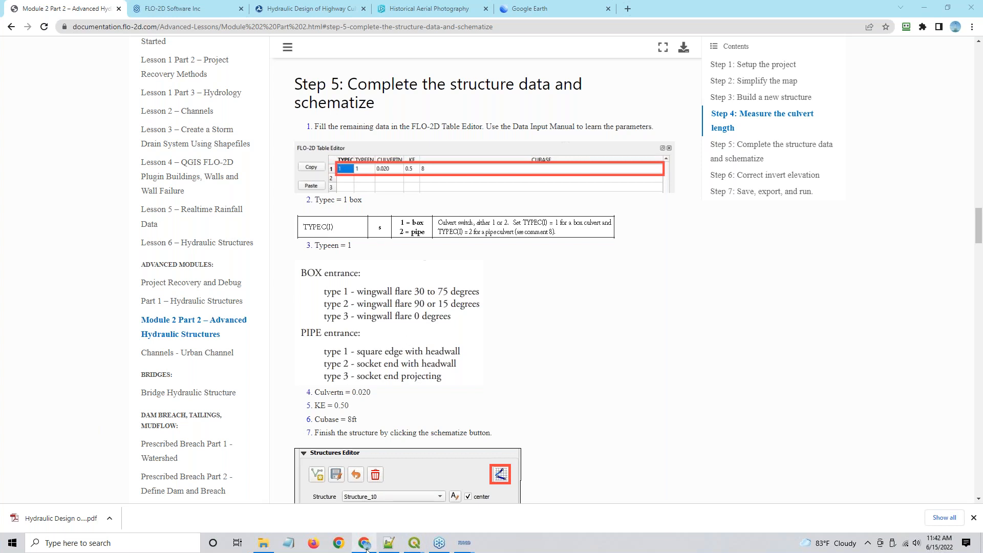
mouse_move(365, 549)
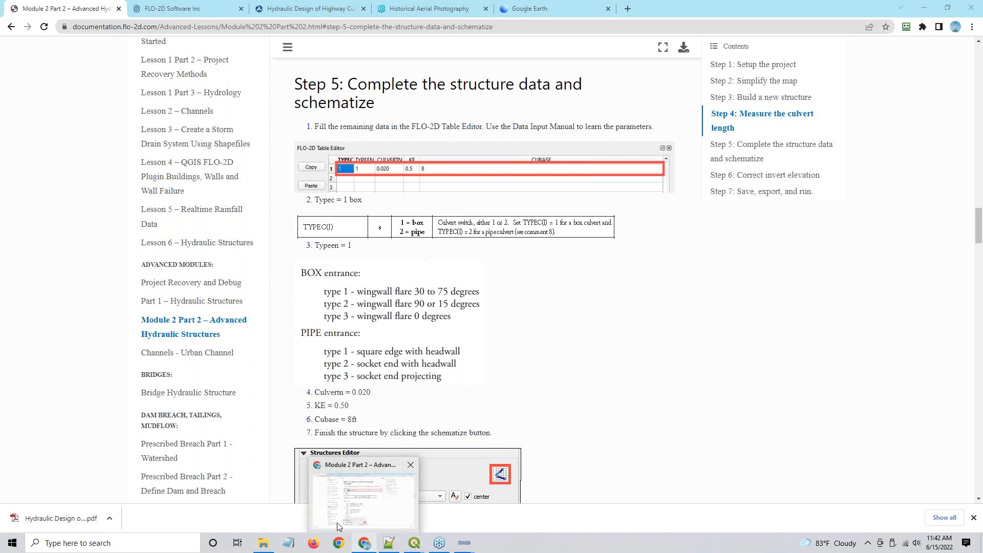
mouse_move(413, 547)
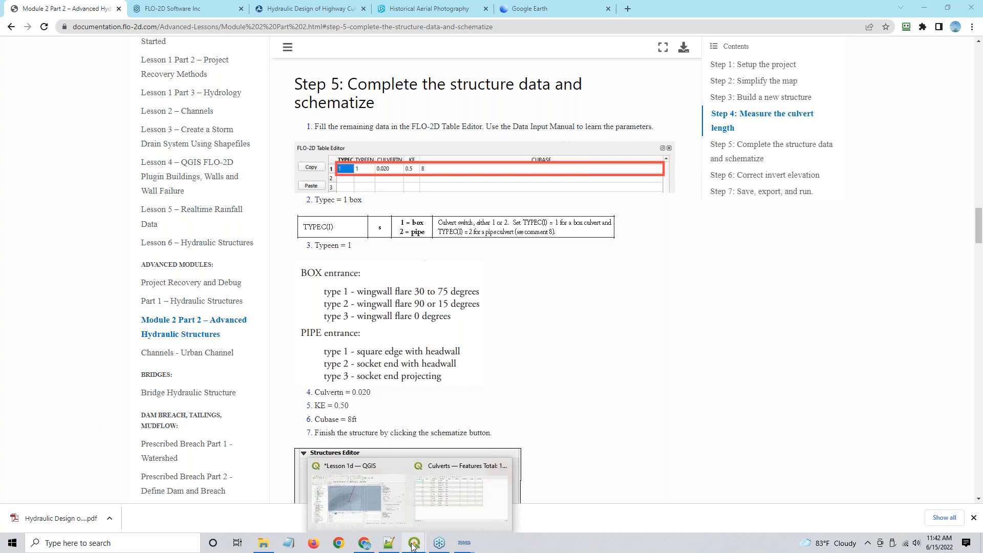
click(386, 514)
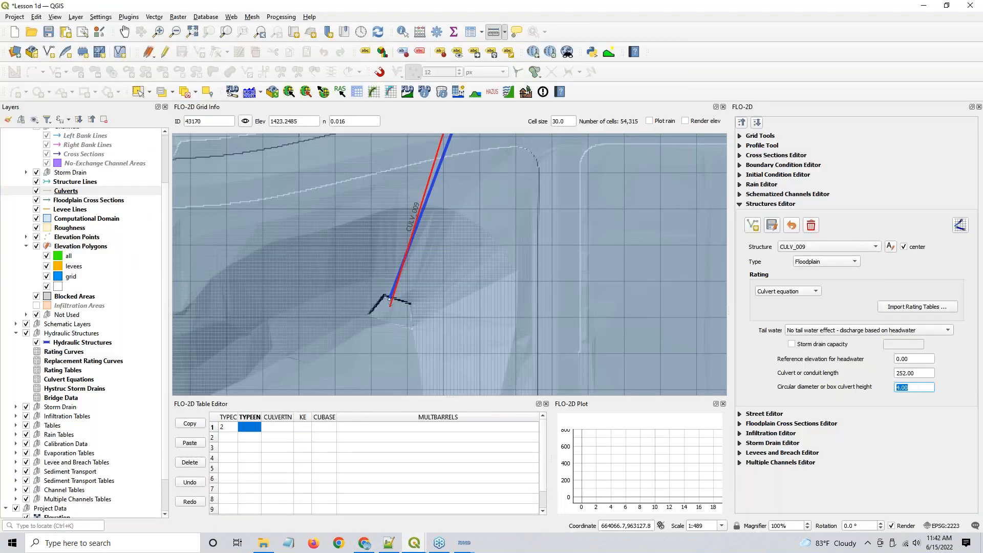
- Set TYPEEN to 1 and CULVERTN to 0.018 in the first row of the culvert equation table
text(1)
click(257, 427)
text(1)
click(276, 427)
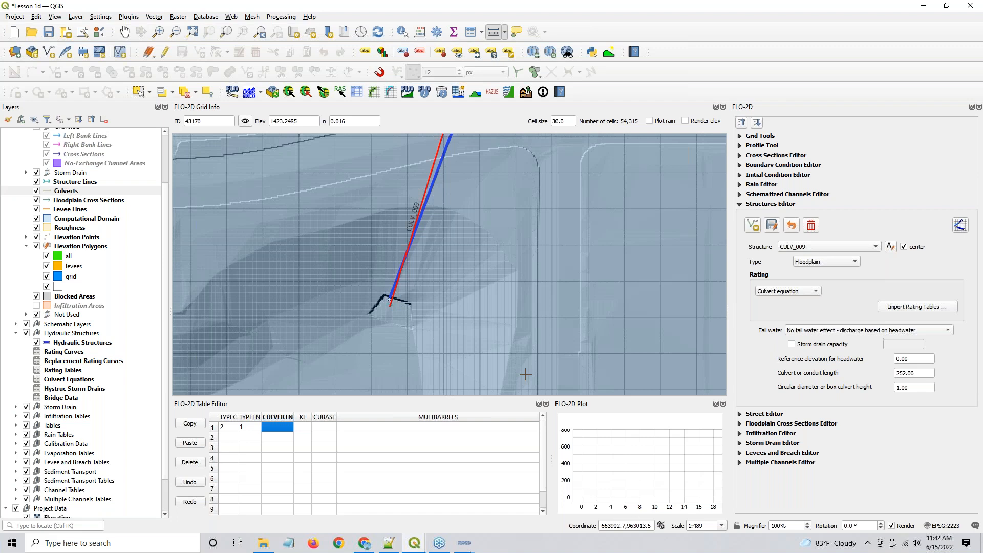
text(0.018)
click(305, 429)
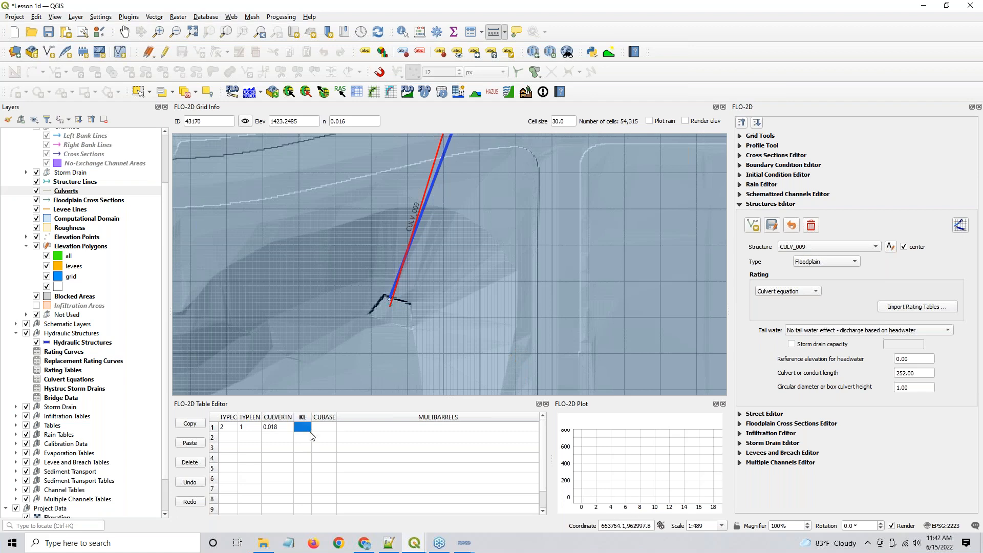
- Consult the entrance loss coefficients in the HDS-5 PDF in the browser, and set KE to 0.5 in the QGIS culvert table
click(363, 544)
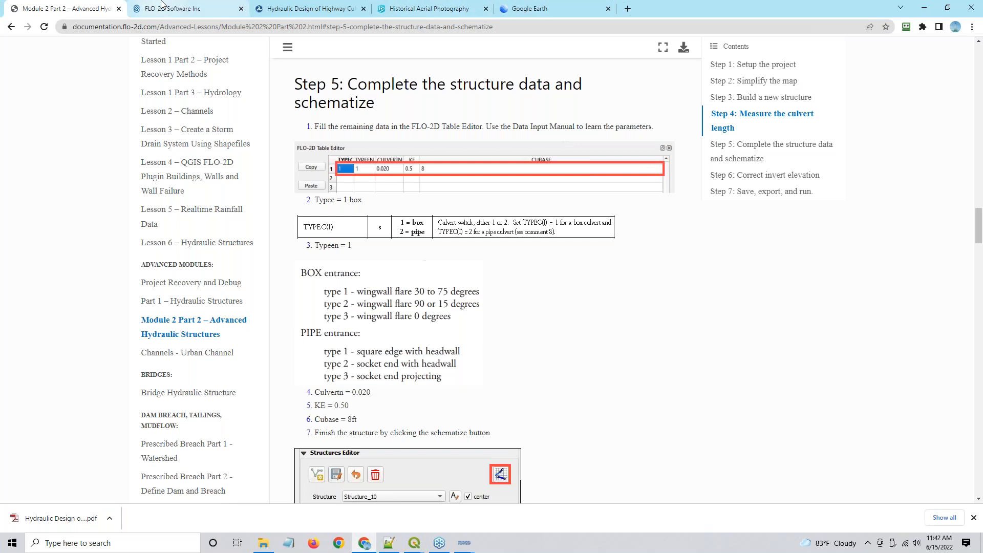
click(306, 9)
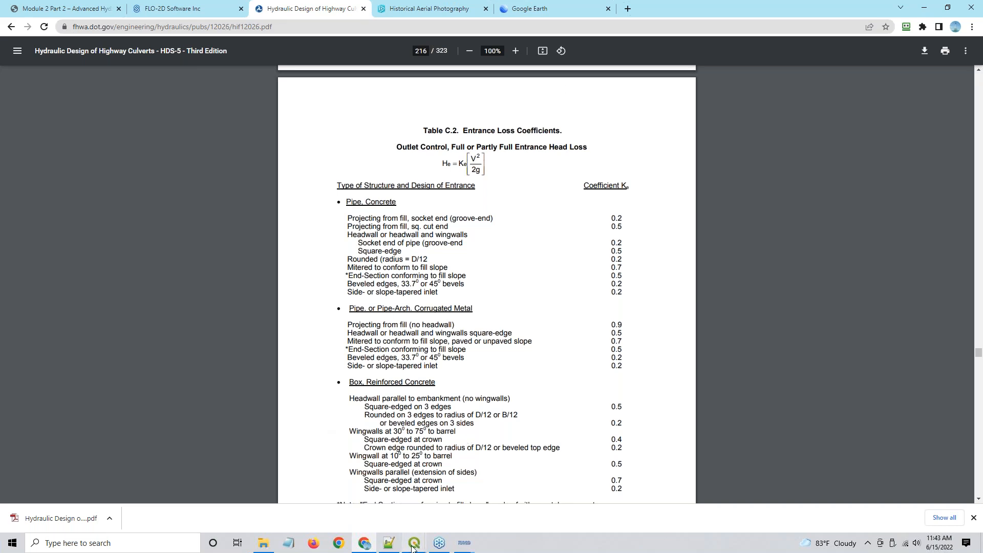
mouse_move(413, 547)
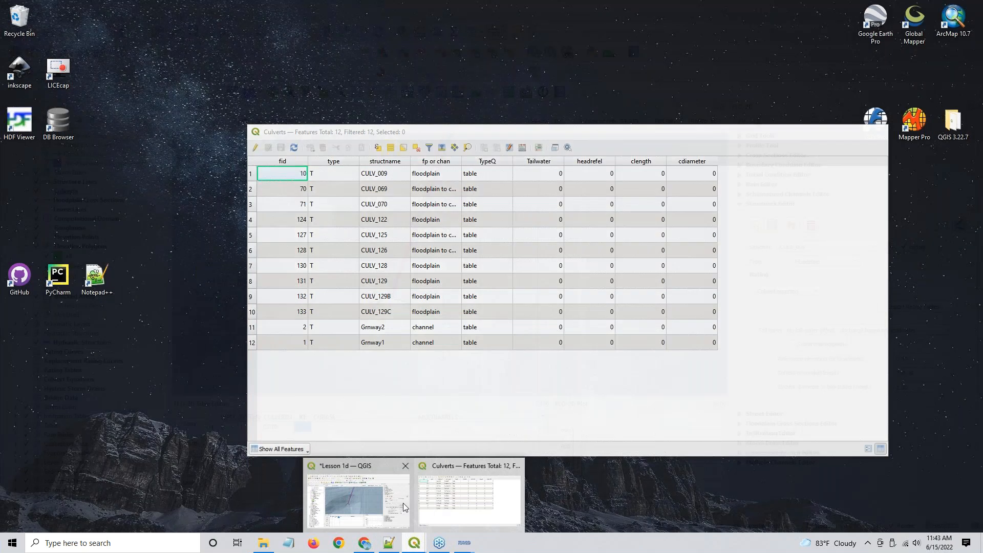
click(403, 502)
text(0.)
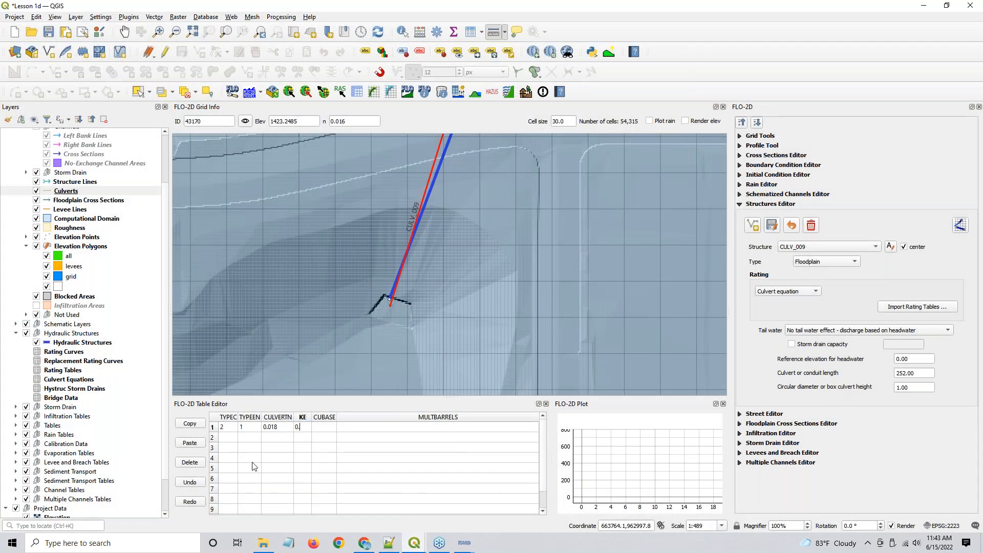
text(5)
- Complete the culvert equation row with CUBASE set to 0 and MULTBARRELS set to 3
click(324, 429)
text(0)
click(392, 427)
text(3)
click(364, 438)
click(359, 429)
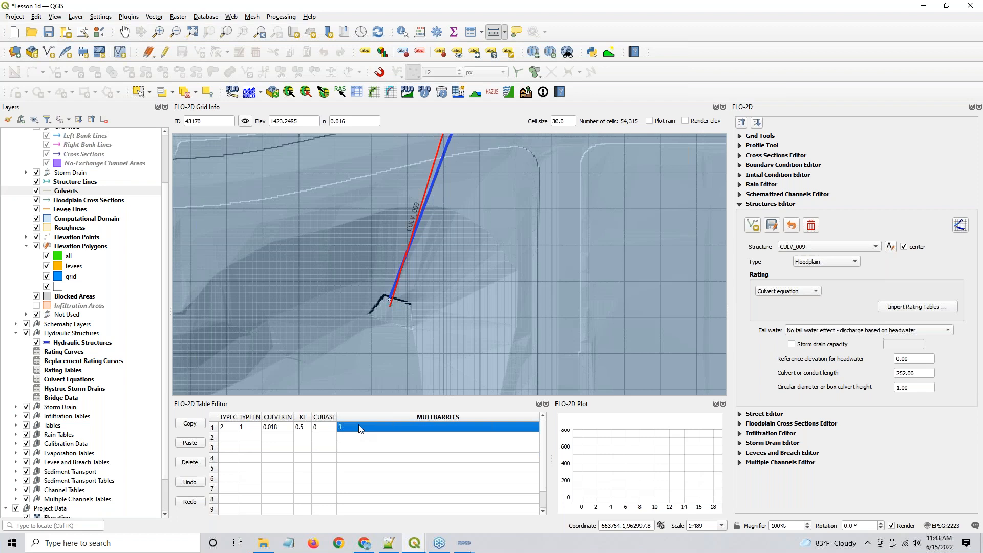
- Switch the rating of CULV_009 to Rating table and review its depth and discharge rows down to the last one
click(792, 291)
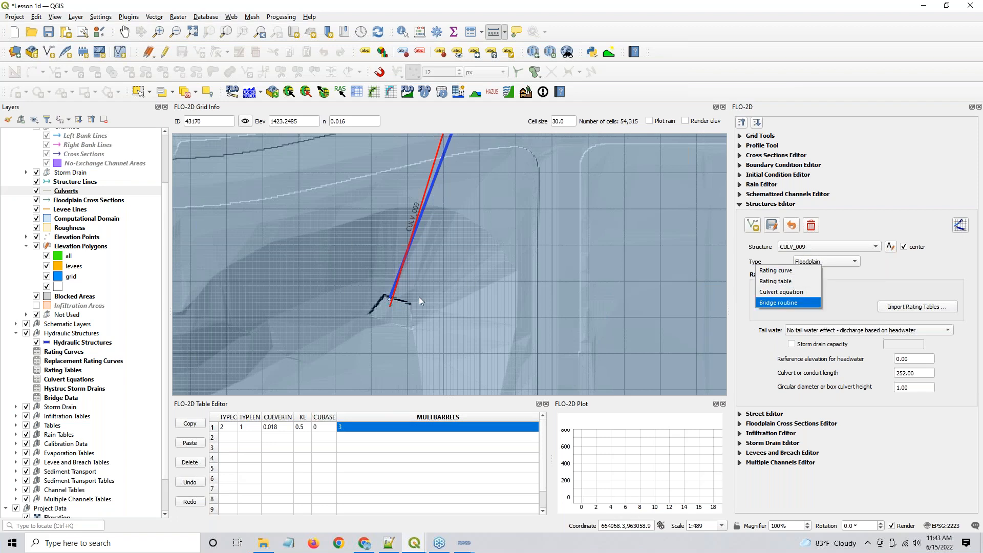
click(787, 283)
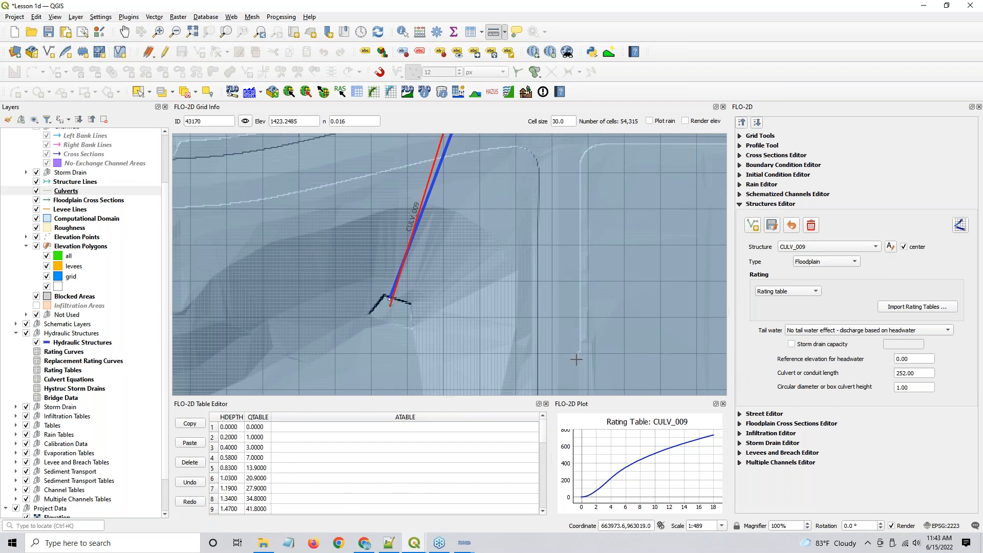
scroll(433, 318, down, 2)
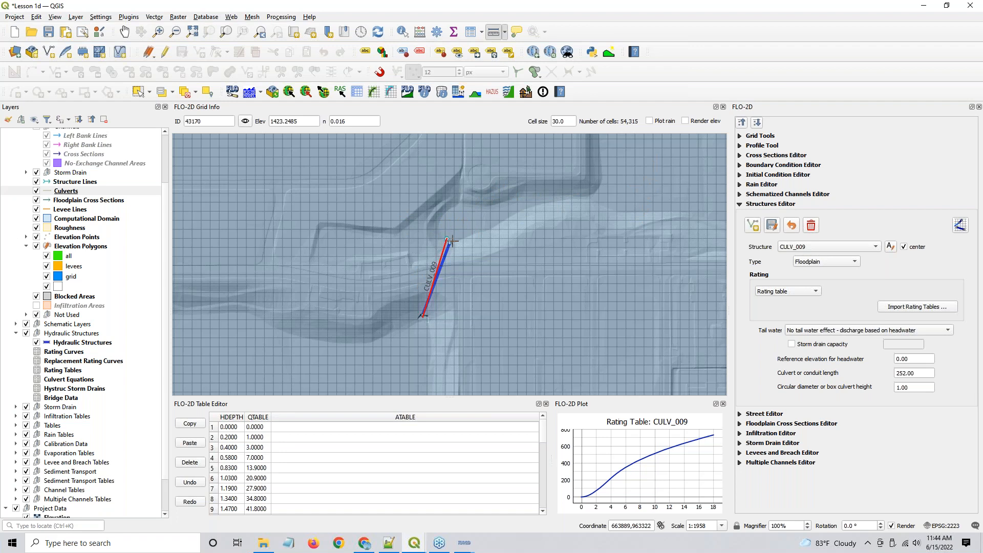
scroll(451, 243, up, 1)
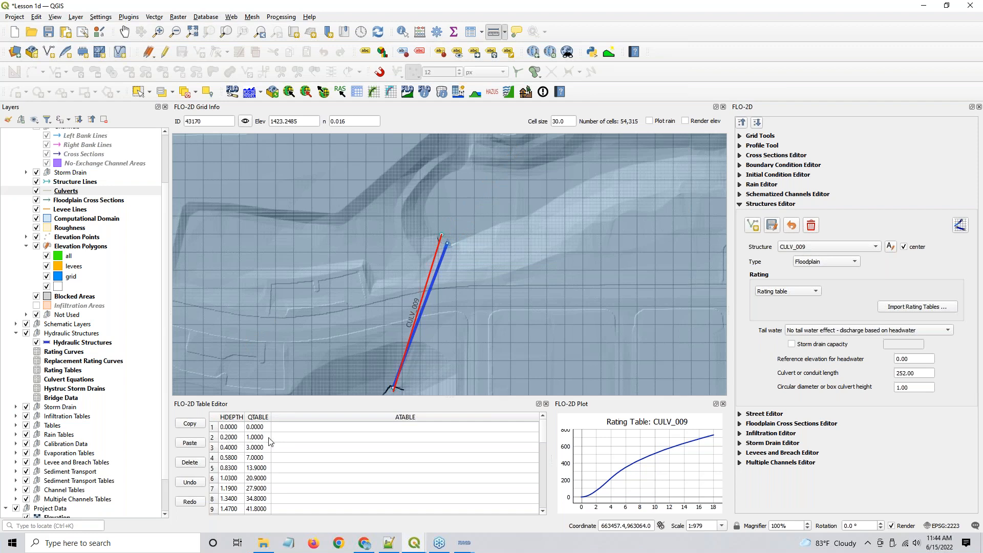
click(233, 439)
click(238, 428)
click(285, 484)
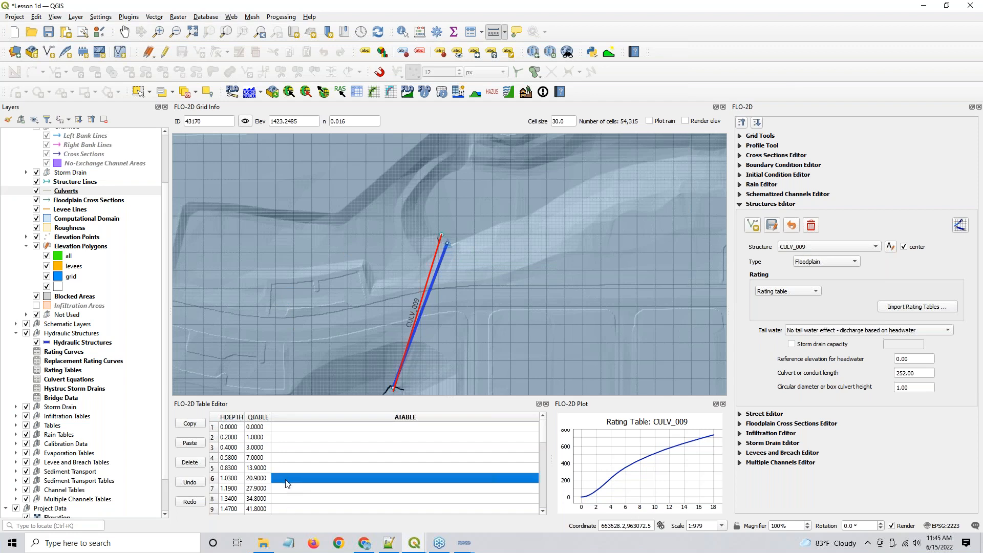
scroll(287, 483, down, 8)
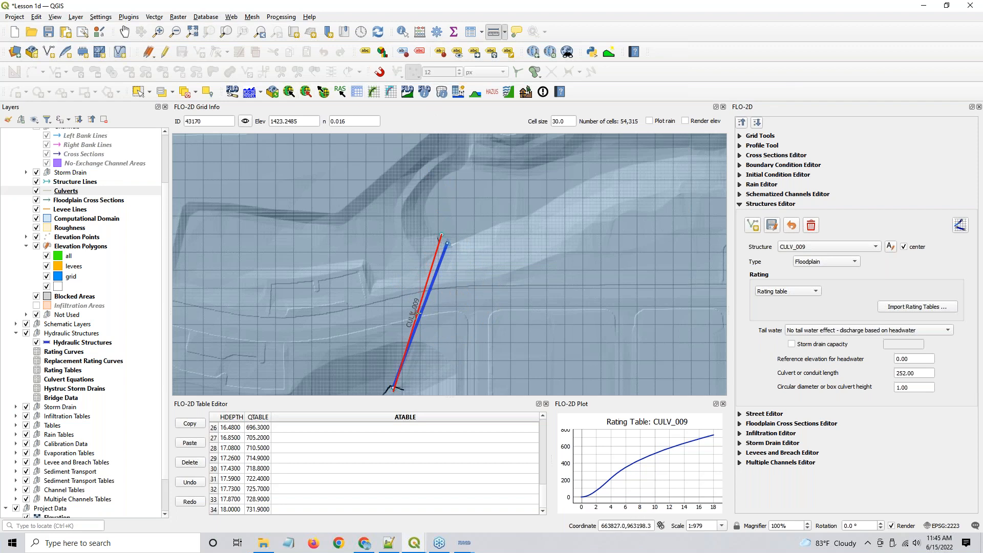
- Identify the Elevation raster's value at the northern end of CULV_009 and check the last HDEPTH row of the rating table
click(403, 35)
scroll(57, 469, down, 2)
click(51, 478)
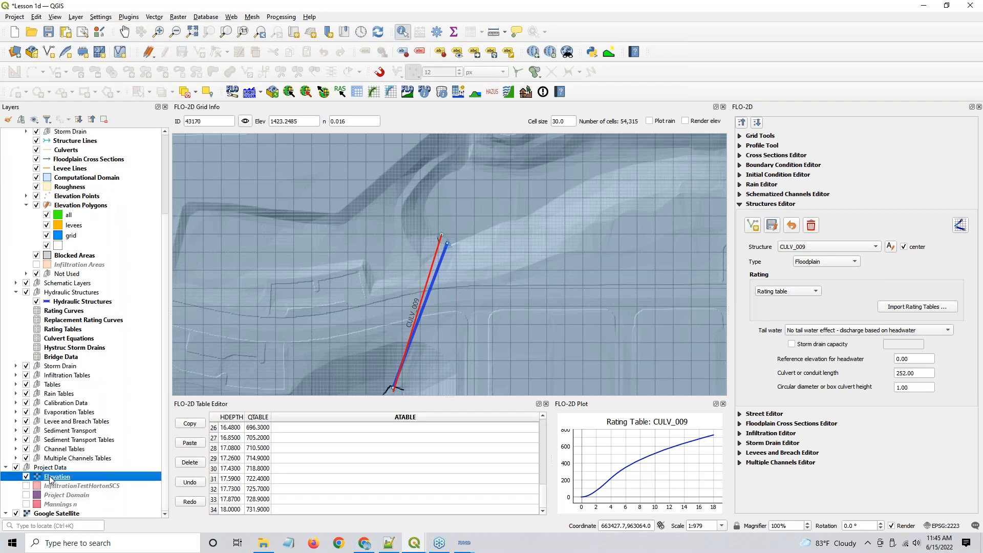
click(445, 297)
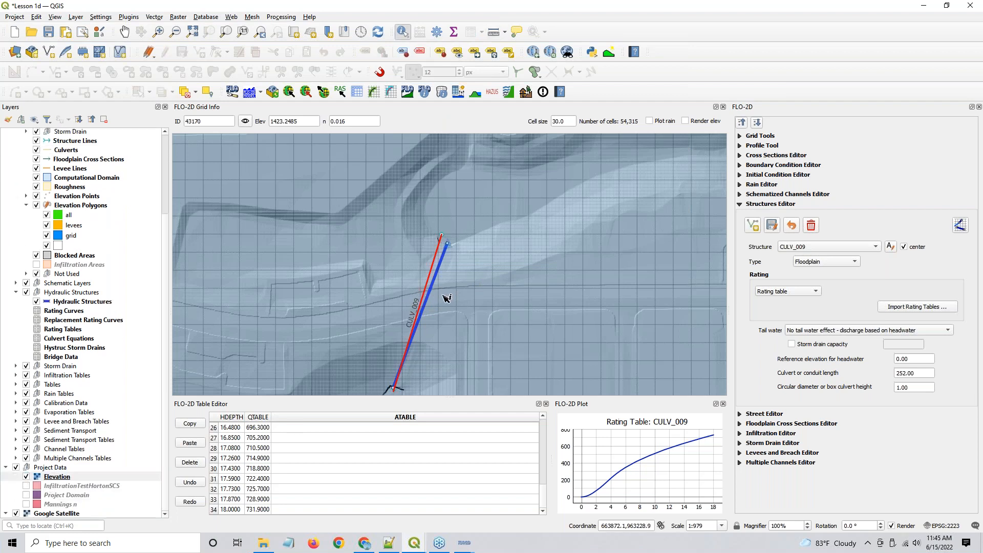
click(451, 239)
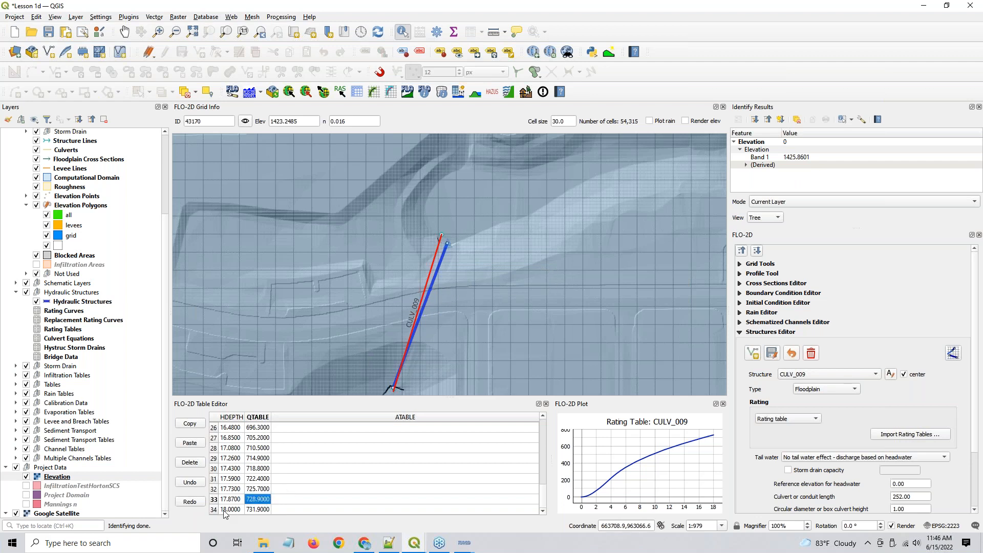
key(Down)
key(Left)
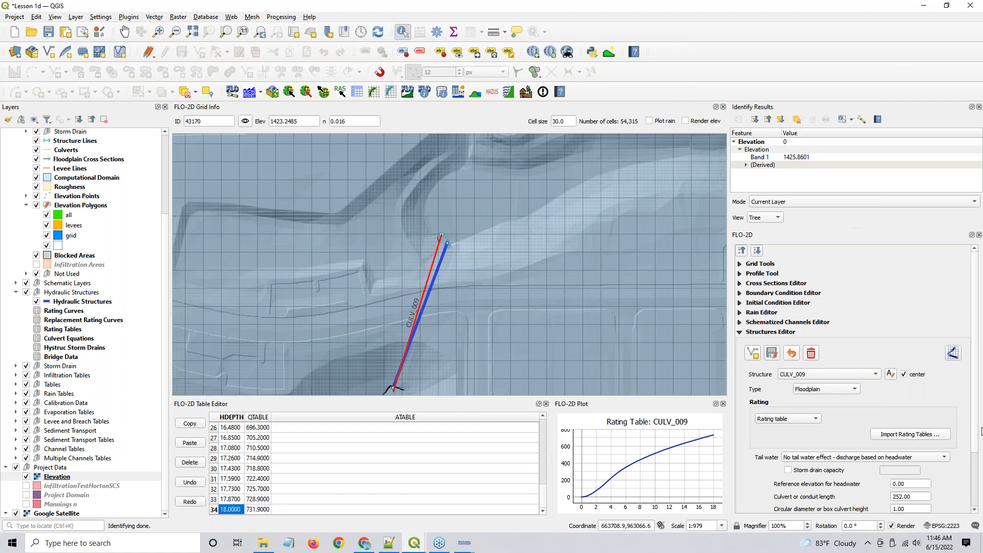
- Examine the reference elevation for headwater setting and identify the terrain elevation again at the culvert's northern end
scroll(952, 475, down, 3)
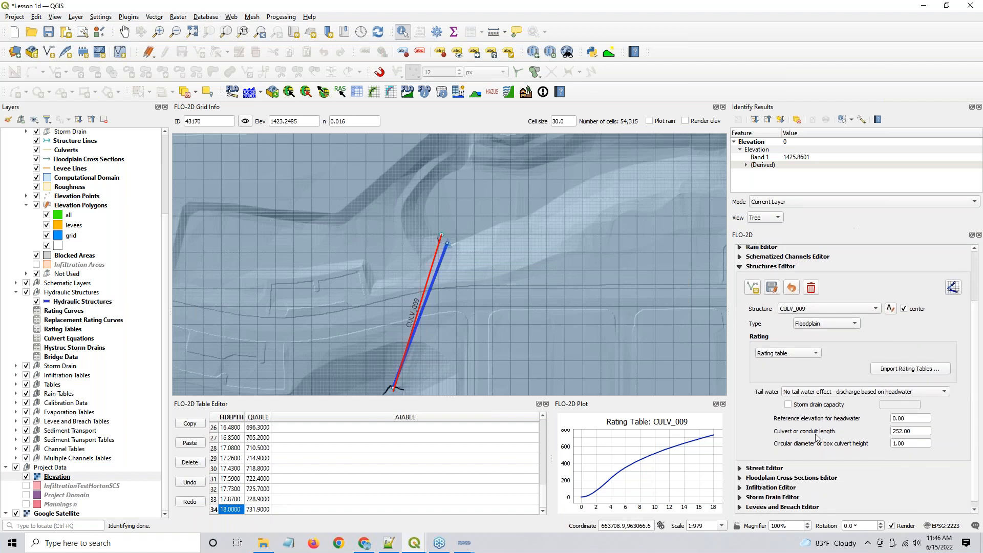
click(922, 418)
drag(922, 419, 865, 423)
click(452, 246)
click(448, 243)
scroll(444, 243, up, 2)
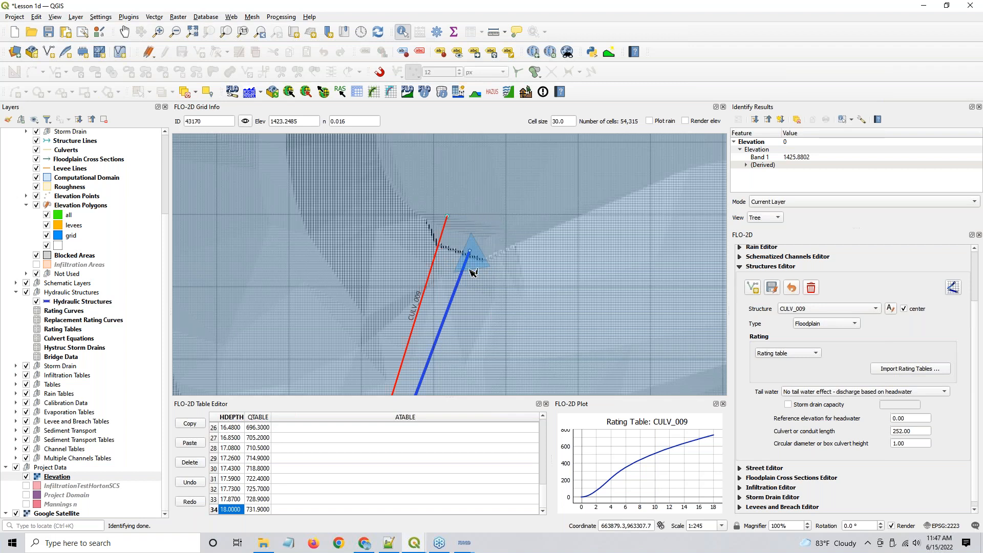
drag(906, 418, 889, 418)
scroll(621, 314, down, 1)
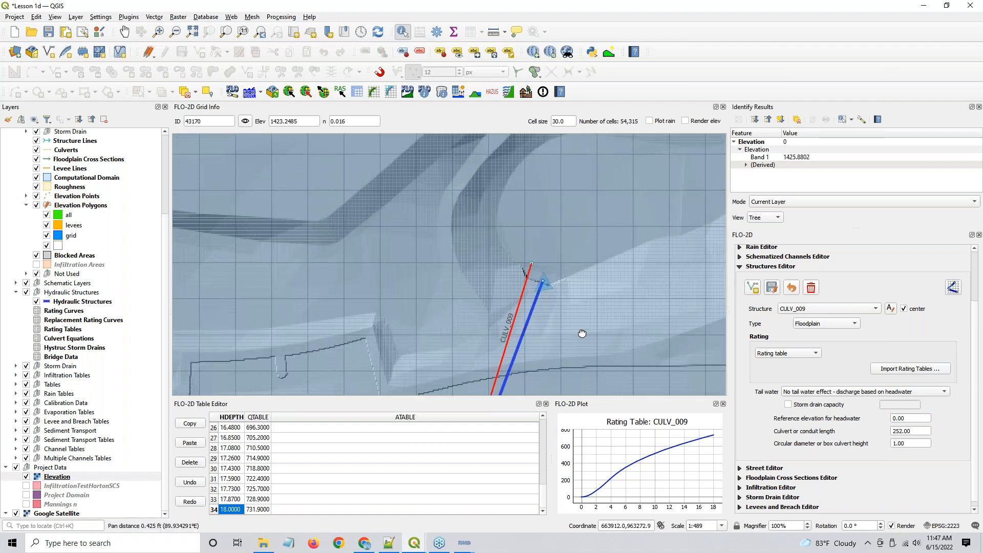
scroll(533, 236, down, 1)
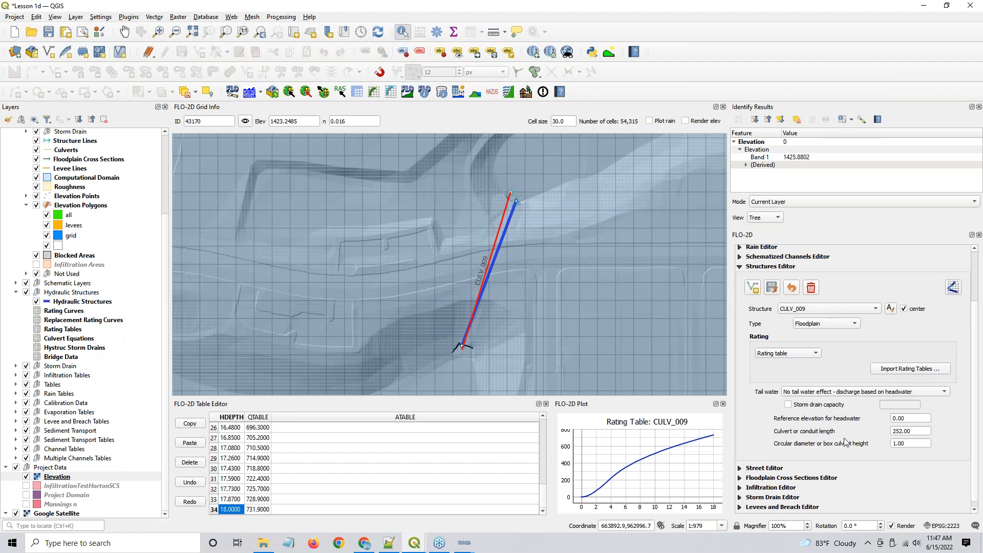
- Set both the culvert or conduit length and the circular diameter or box culvert height of CULV_009 to 0
click(909, 434)
scroll(512, 280, down, 2)
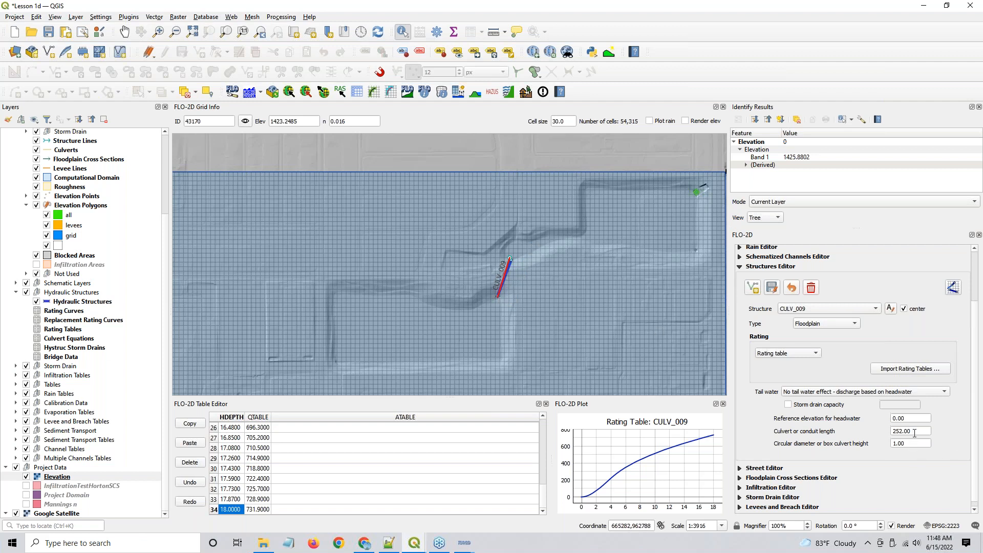
drag(912, 433, 852, 433)
text(0)
key(Tab)
text(0)
key(Tab)
- Set the culvert or conduit length of CULV_009 to 1000 and its circular diameter or box culvert height to 4
click(927, 431)
key(shift+Left)
key(shift+Left)
key(shift+Left)
click(917, 432)
drag(916, 433, 884, 432)
text(1000)
key(Tab)
text(4)
- Examine the ATABLE column alongside HDEPTH and QTABLE in the rating table of CULV_009, including its first rows
click(297, 434)
key(ctrl)
click(302, 431)
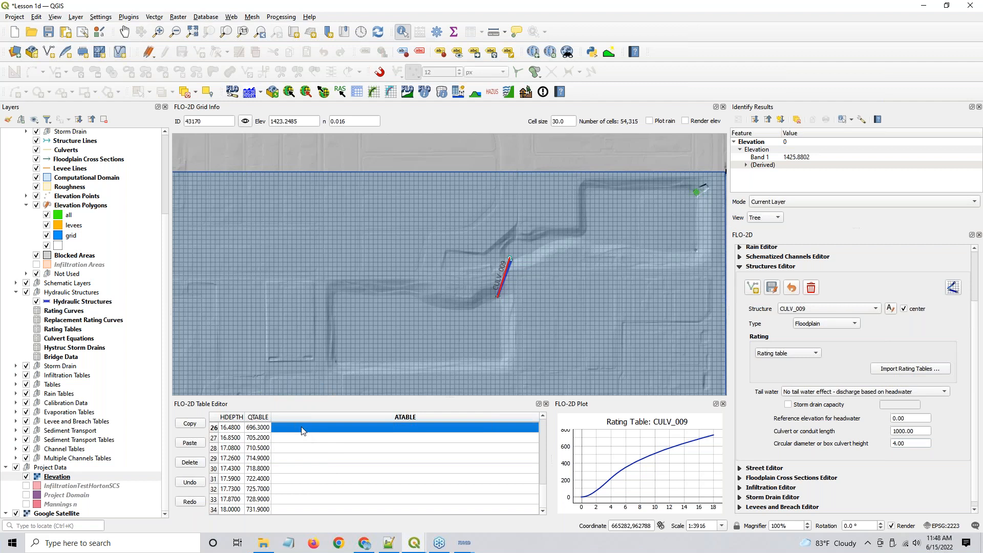
scroll(303, 431, up, 1)
drag(544, 497, 571, 414)
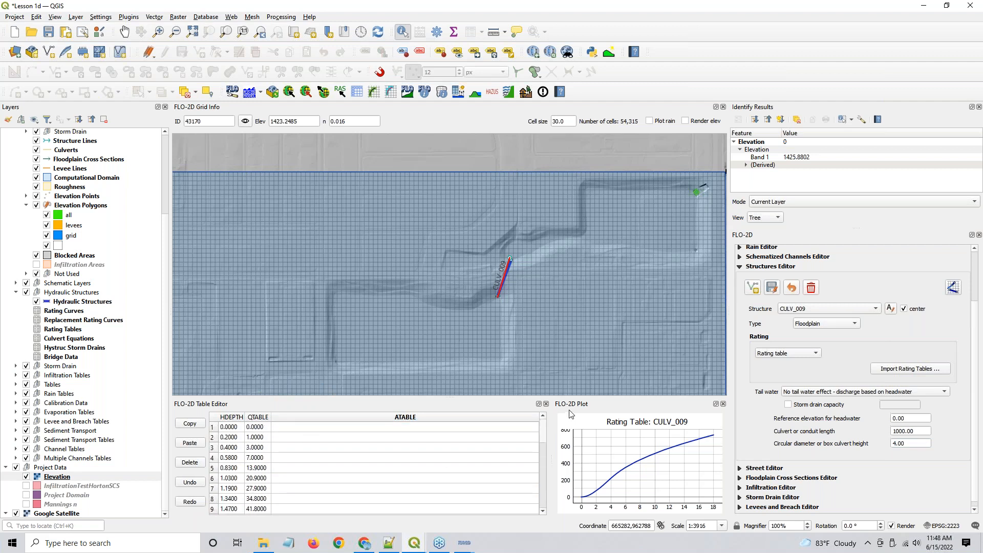
click(339, 429)
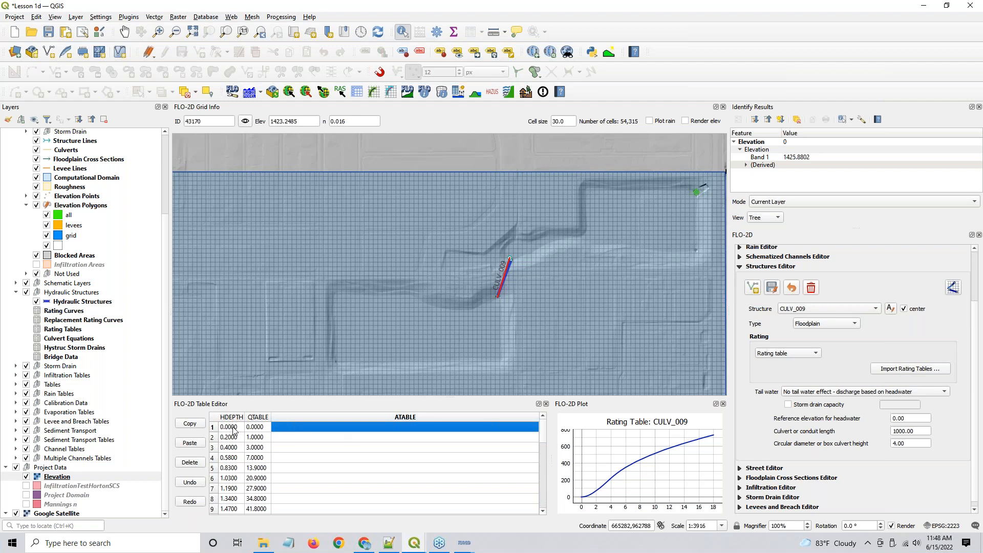
click(283, 439)
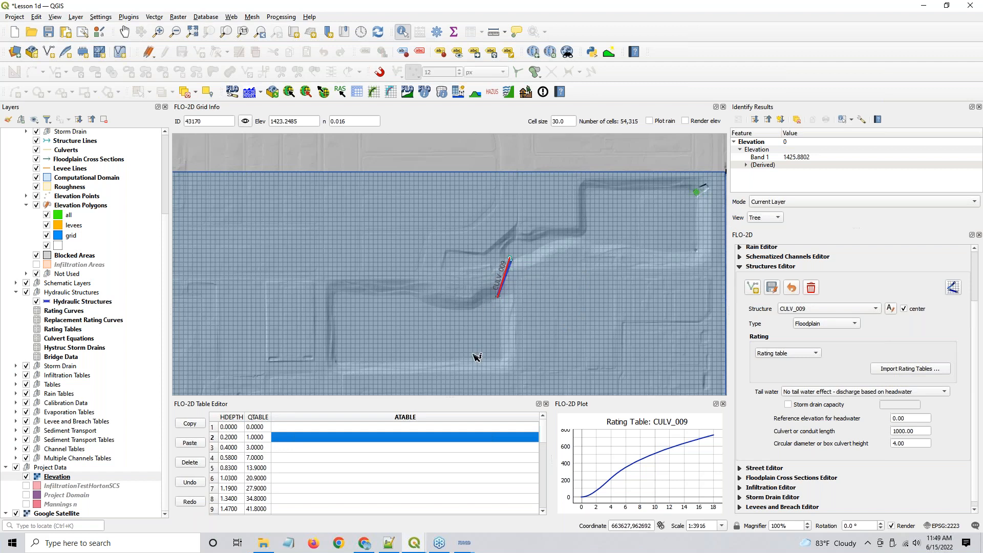
key(ctrl)
click(413, 427)
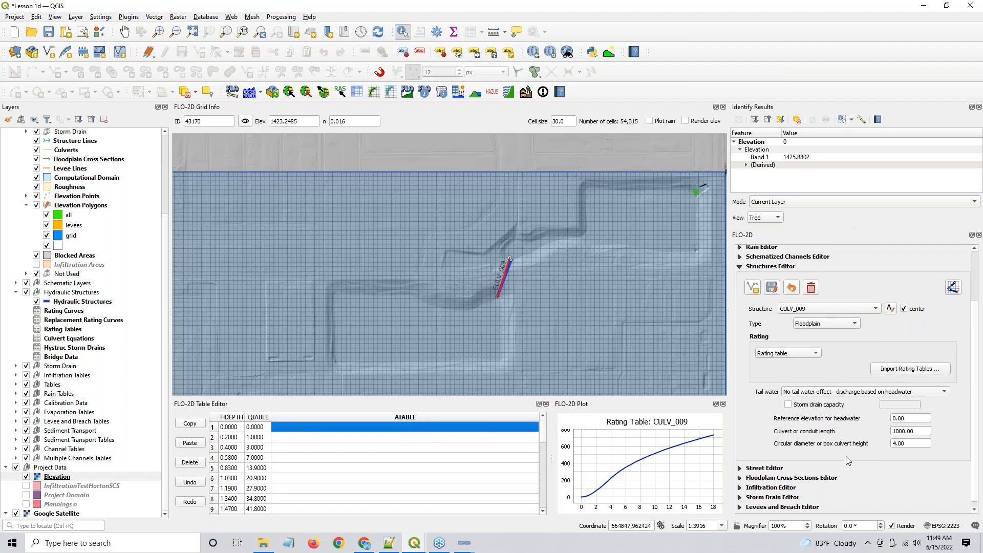
- Reset the culvert or conduit length and the circular diameter or box culvert height of CULV_009 to 0
drag(928, 431, 860, 446)
text(0)
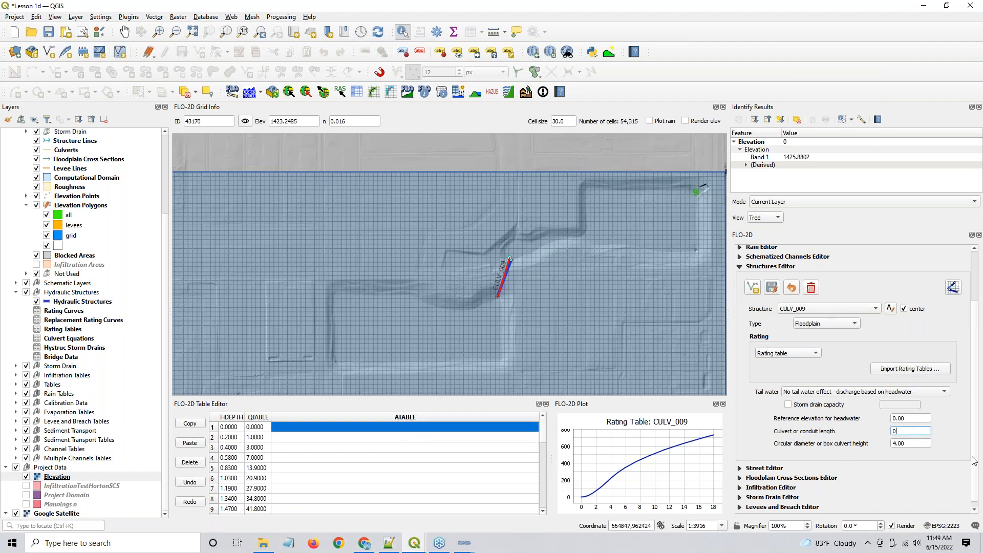
drag(920, 445, 879, 443)
text(0)
- Browse the following structures from CULV_069 to CULV_125, reviewing their types and rating tables
scroll(598, 303, down, 1)
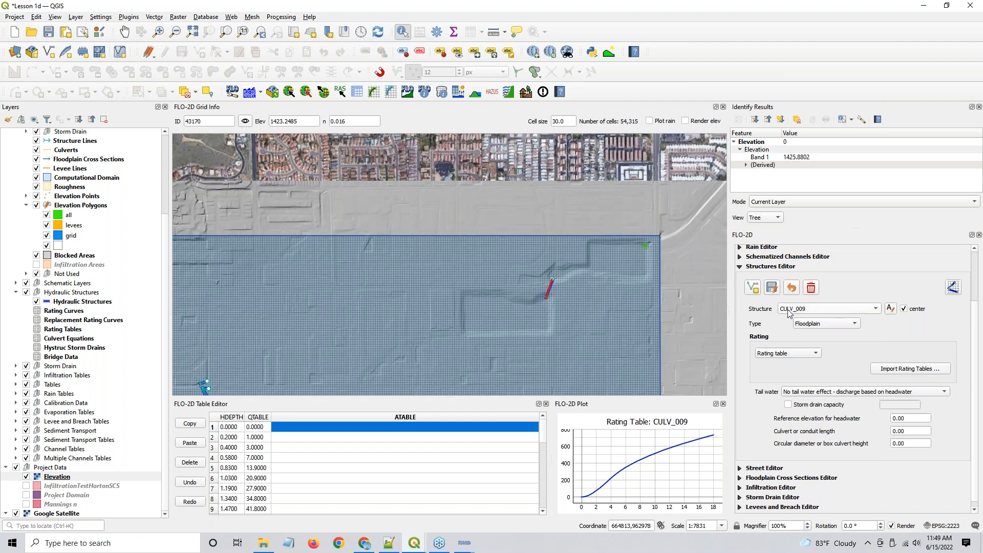
scroll(789, 313, down, 1)
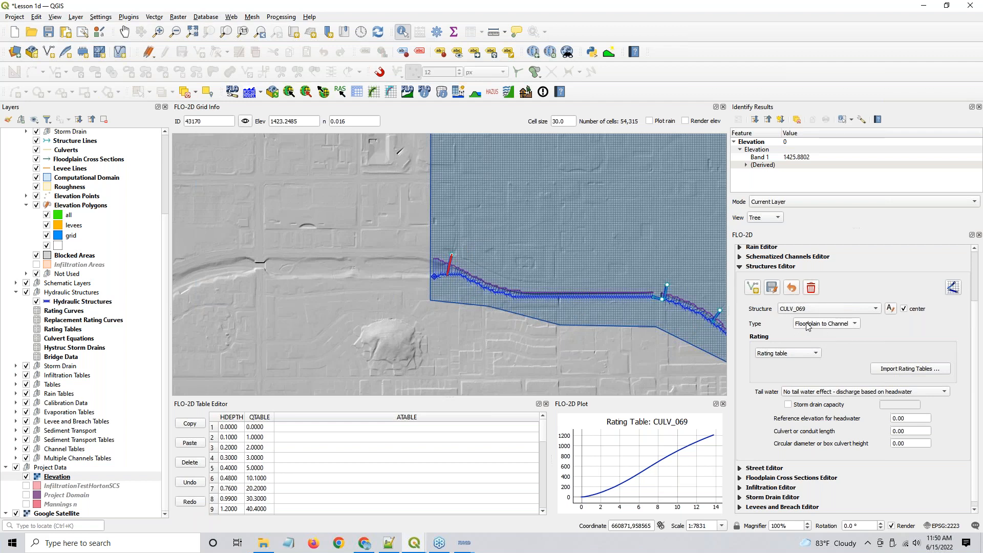
scroll(806, 309, down, 3)
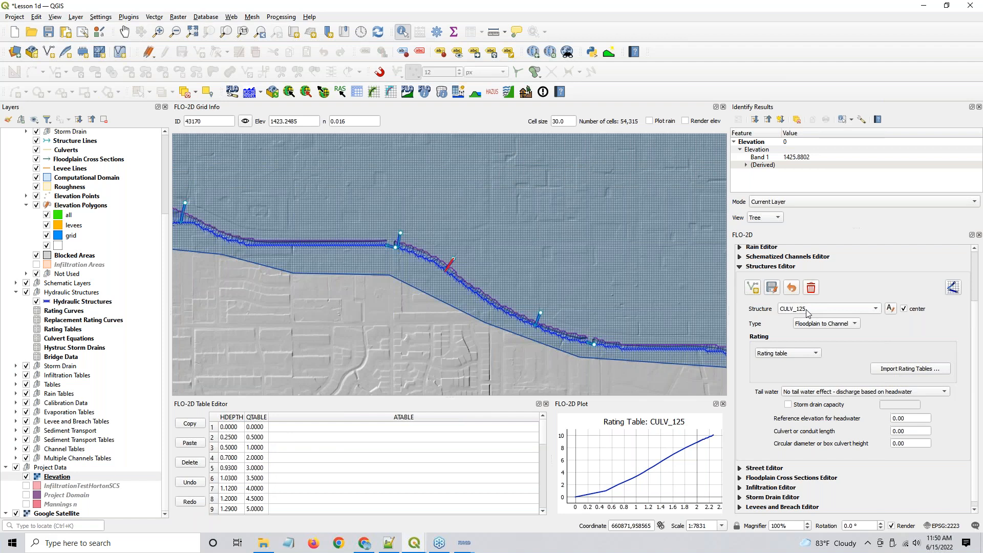
- Review the structures from CULV_129 to Grnway1 and inspect where Grnway1 links the two channel segments on the map
scroll(808, 313, down, 4)
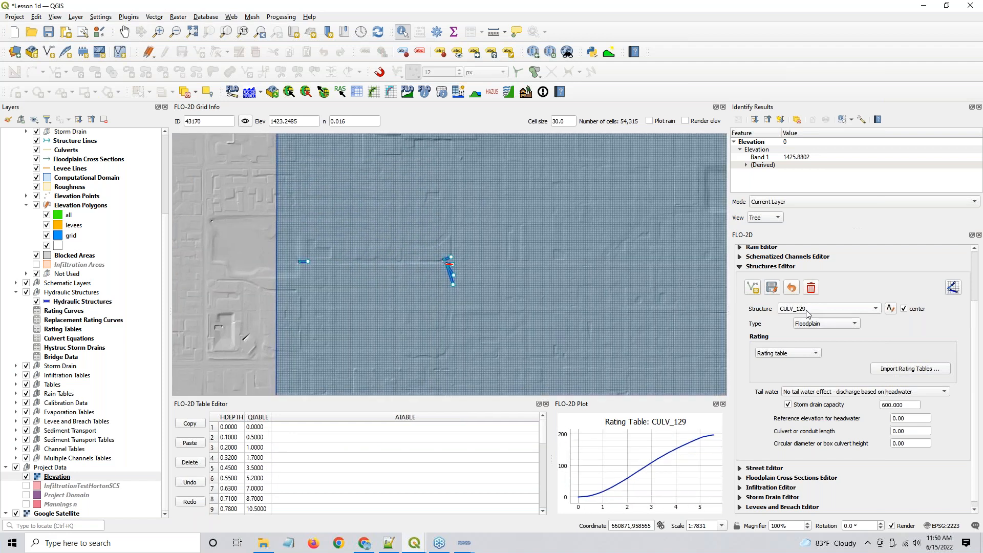
scroll(808, 312, down, 1)
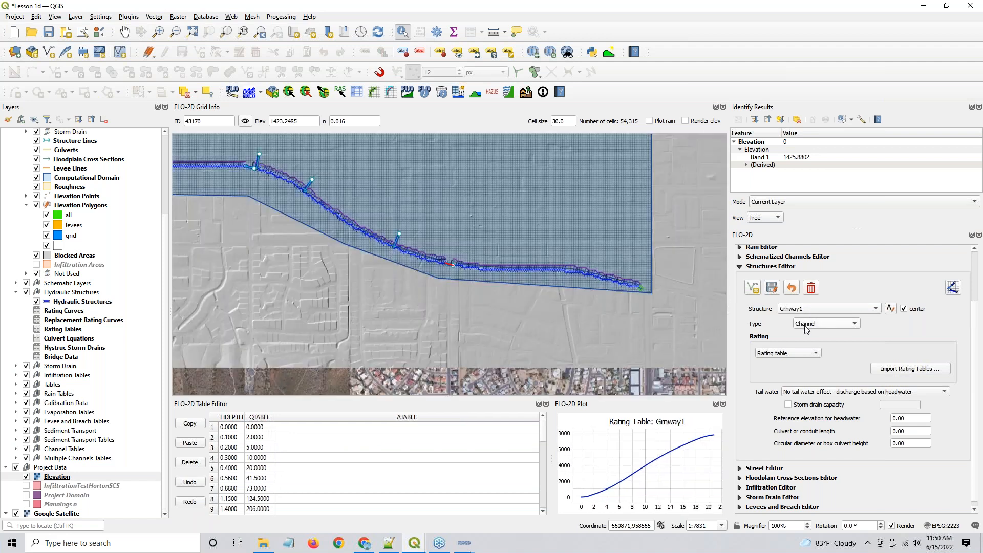
scroll(453, 269, up, 2)
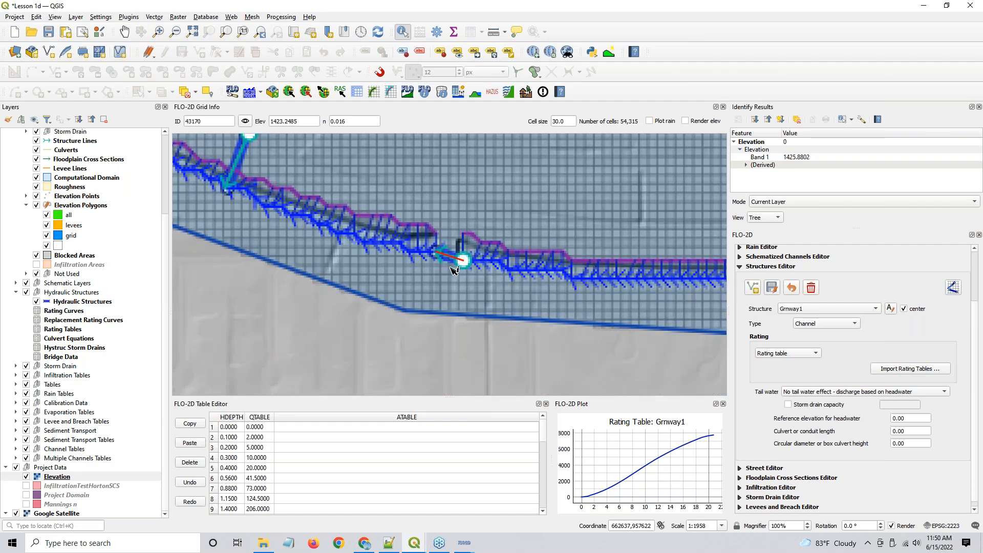
scroll(452, 268, up, 1)
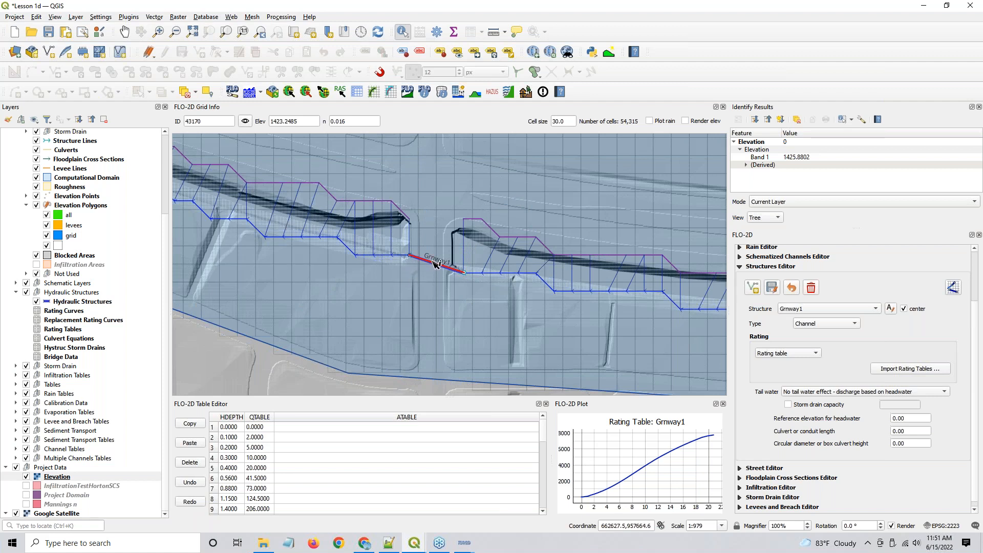
scroll(450, 268, up, 1)
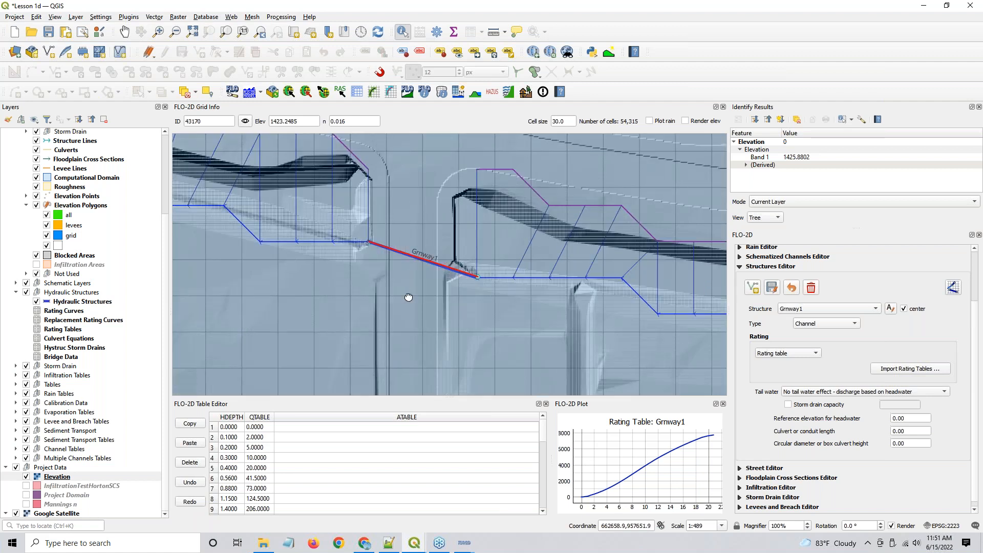
drag(449, 267, 391, 307)
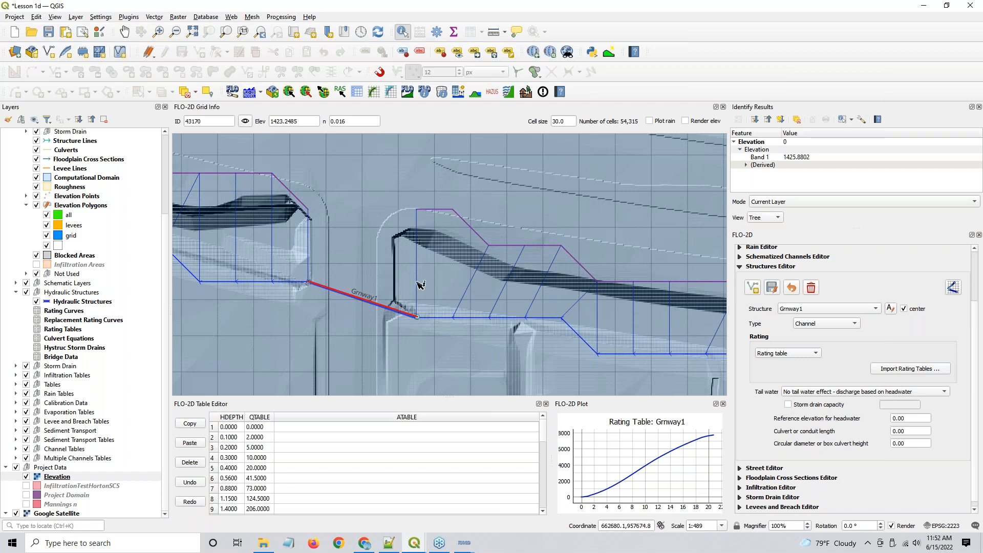
- Inspect the station and elevation data of channel cross section 84 at the Grnway1 outlet, and close its information window
click(425, 91)
click(415, 262)
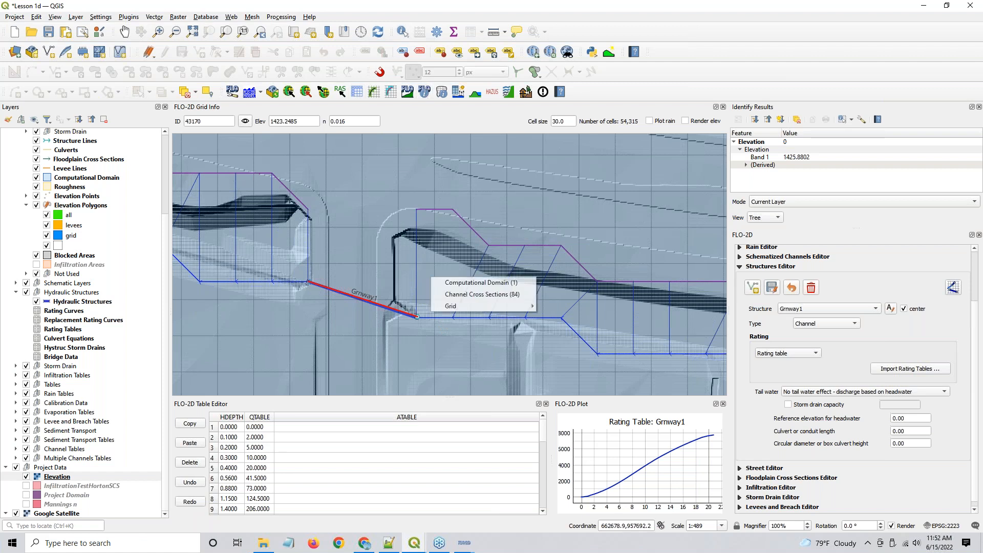
click(502, 299)
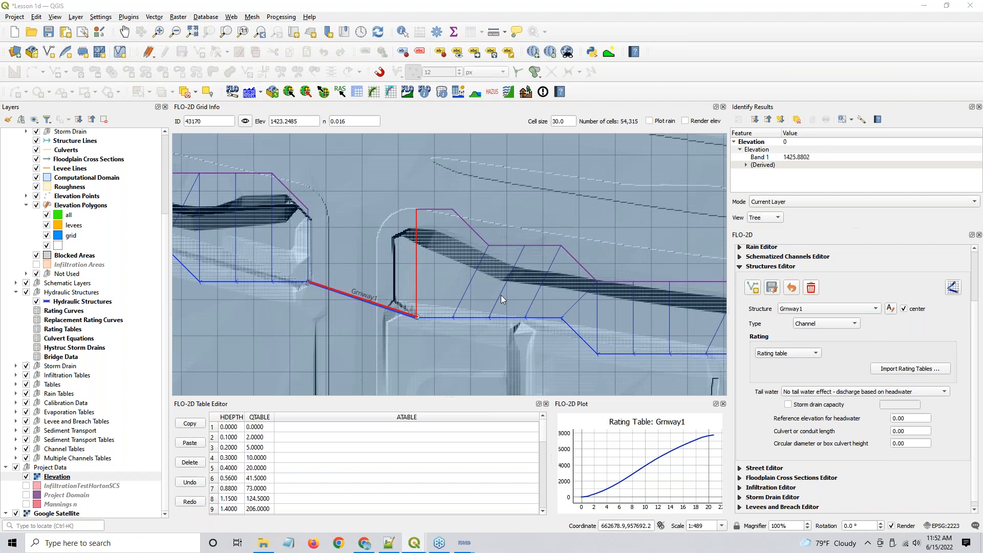
drag(514, 131, 709, 123)
scroll(590, 300, down, 9)
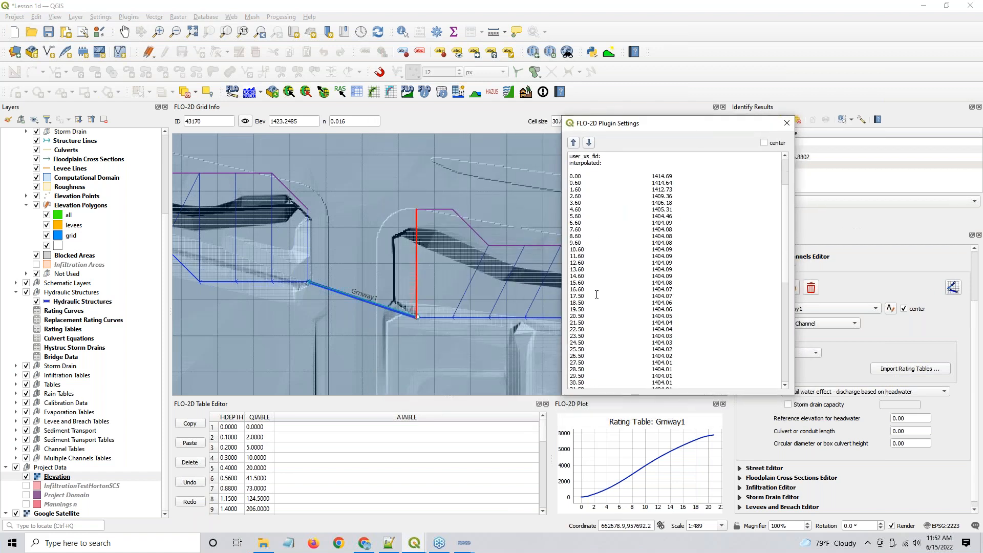
scroll(597, 294, up, 5)
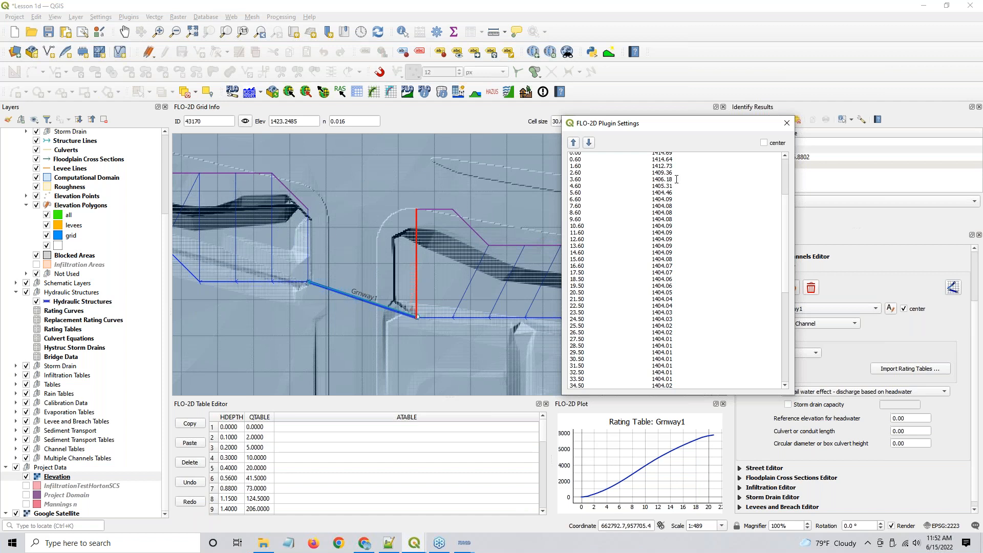
click(786, 125)
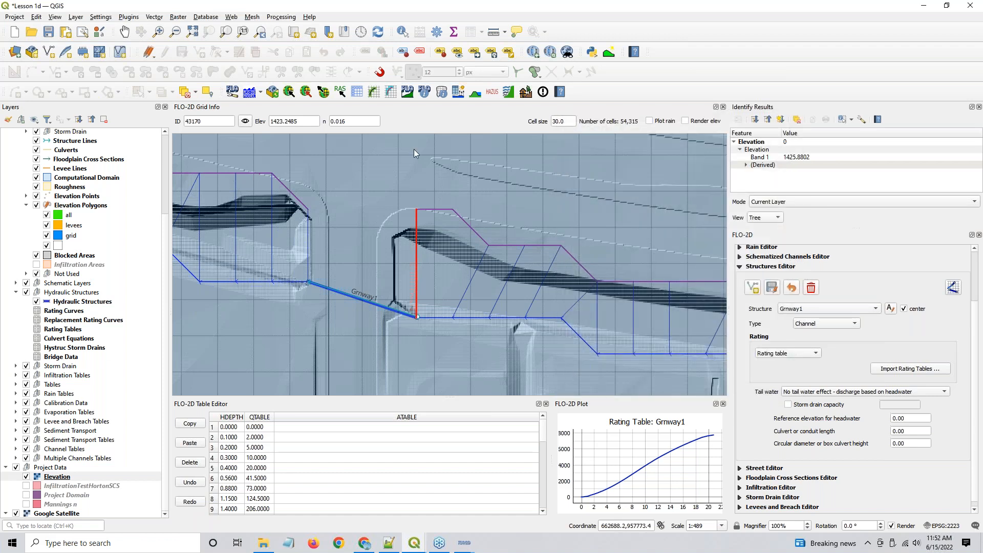
- Show the Channels user layers and plot user cross section G_1_5.443386 just downstream of Grnway1
scroll(87, 231, up, 4)
click(36, 188)
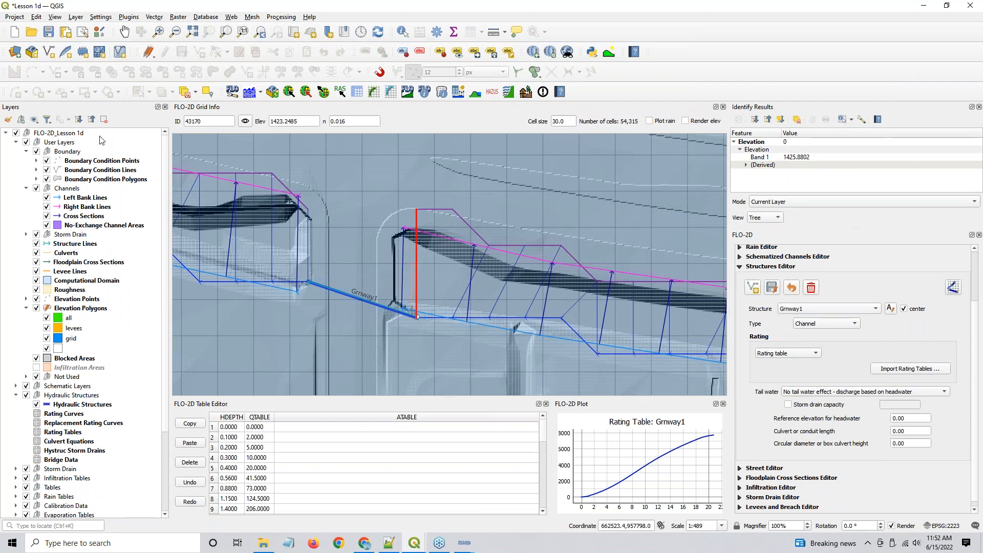
click(425, 93)
click(402, 274)
click(435, 296)
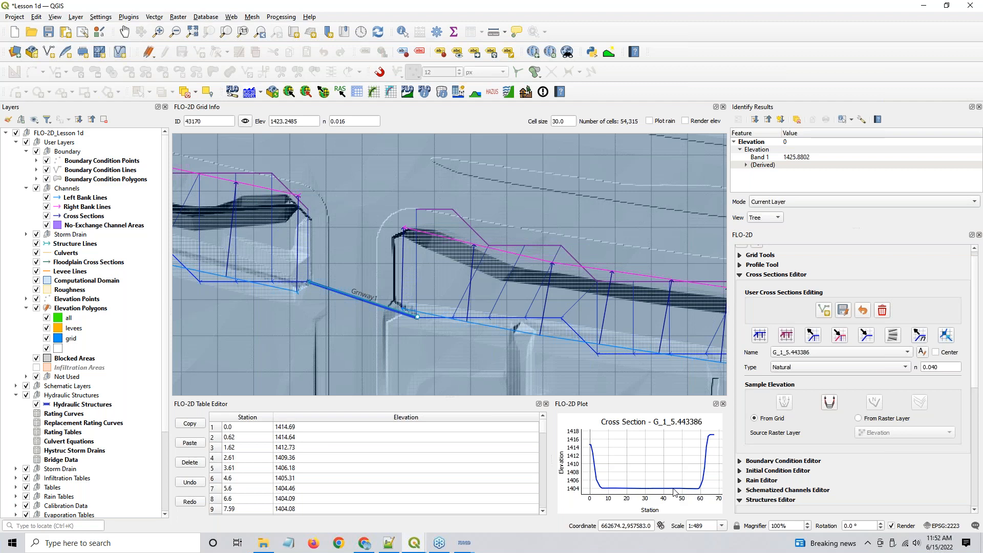
key(ctrl)
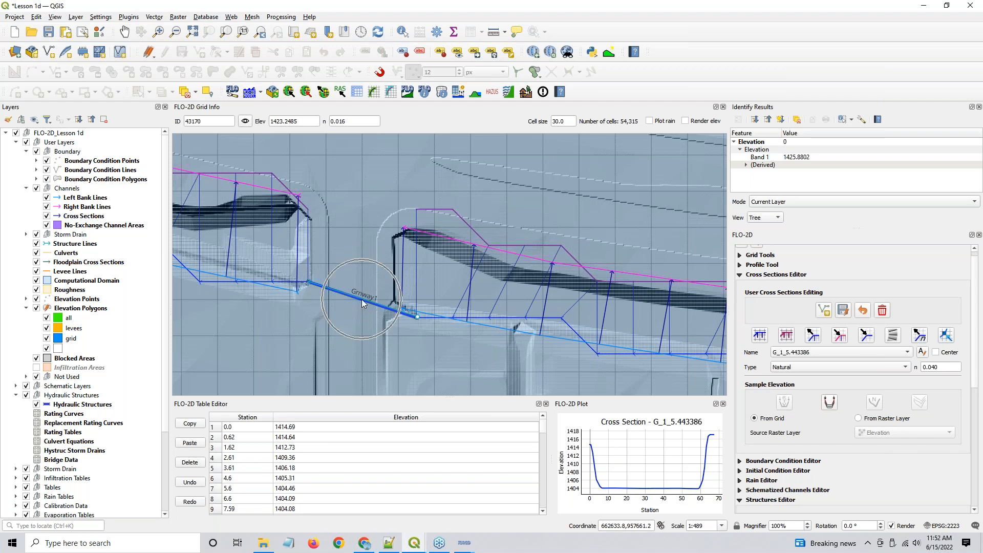
- Close the Identify Results display and reload the rating table of structure Grnway1
click(979, 106)
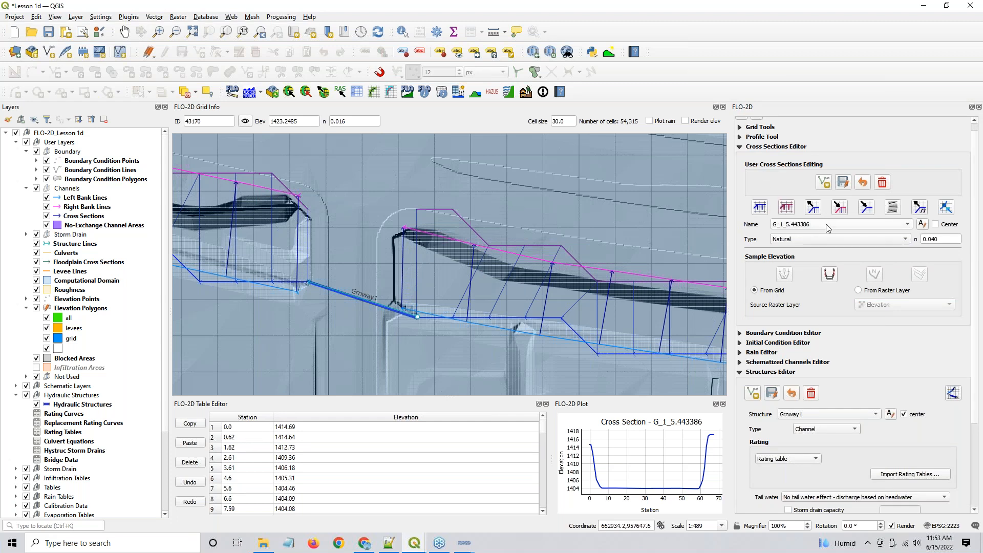
click(815, 413)
click(815, 413)
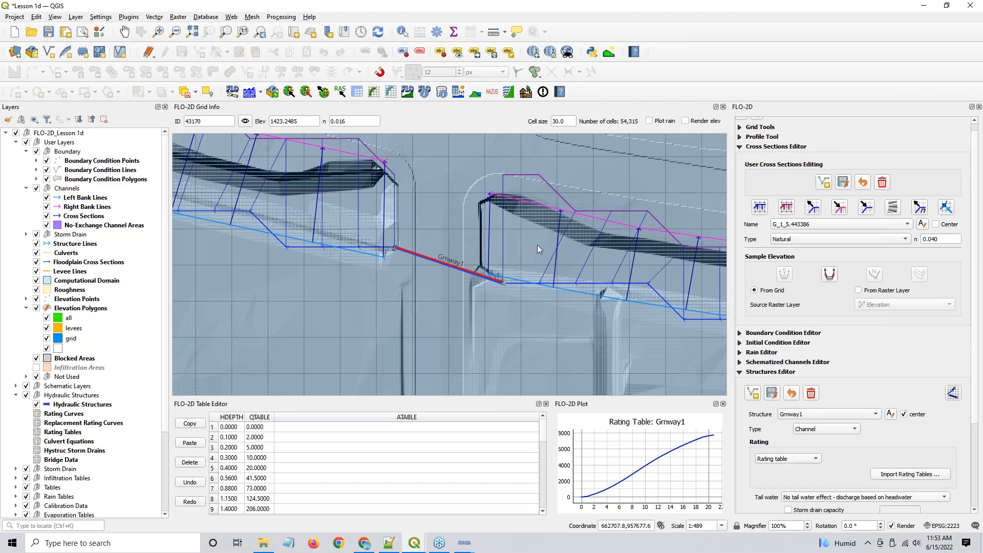
- Compare the profile of downstream cross section G_1_326.5353 with that of G_1_5.443386 at the Grnway1 outlet
scroll(578, 284, down, 1)
drag(578, 284, 424, 264)
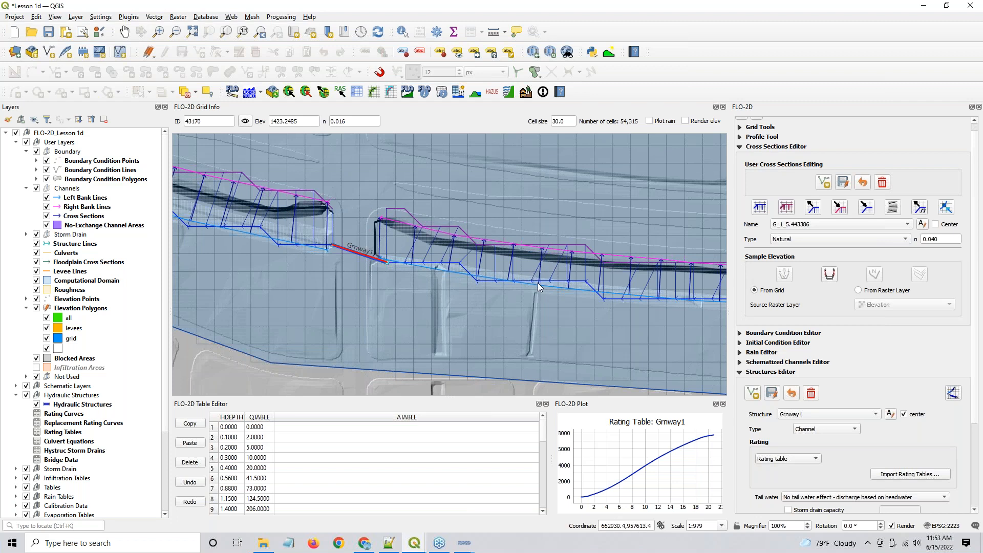
click(570, 273)
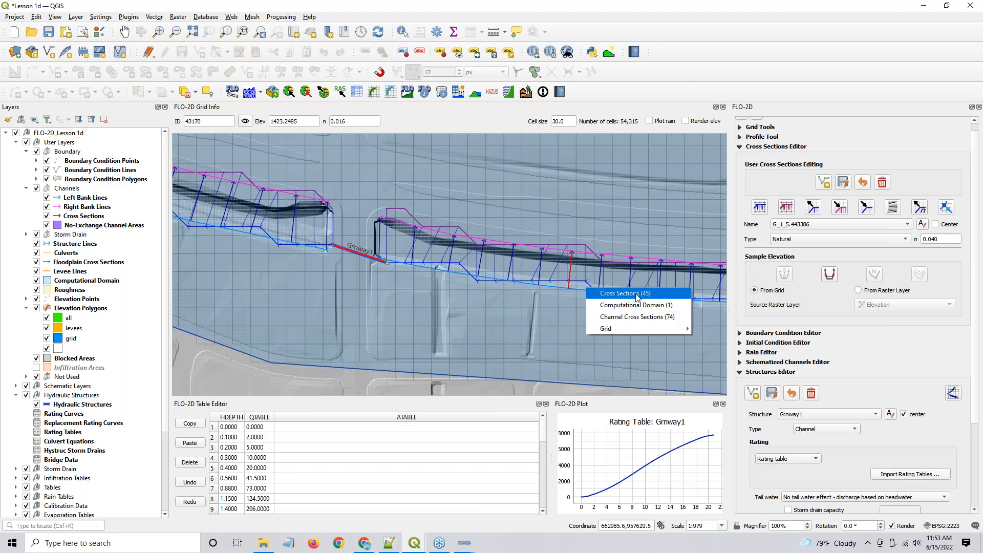
click(604, 292)
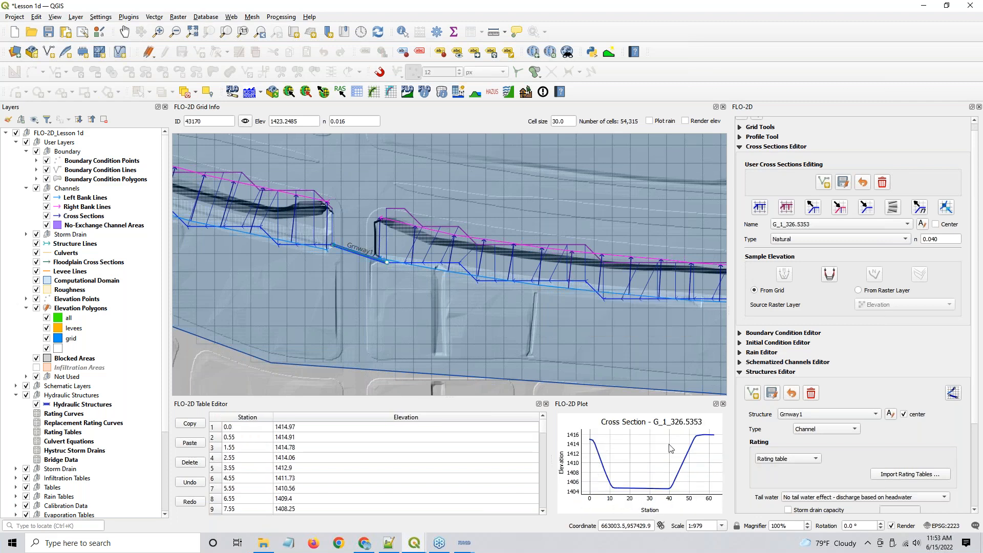
click(379, 240)
click(456, 256)
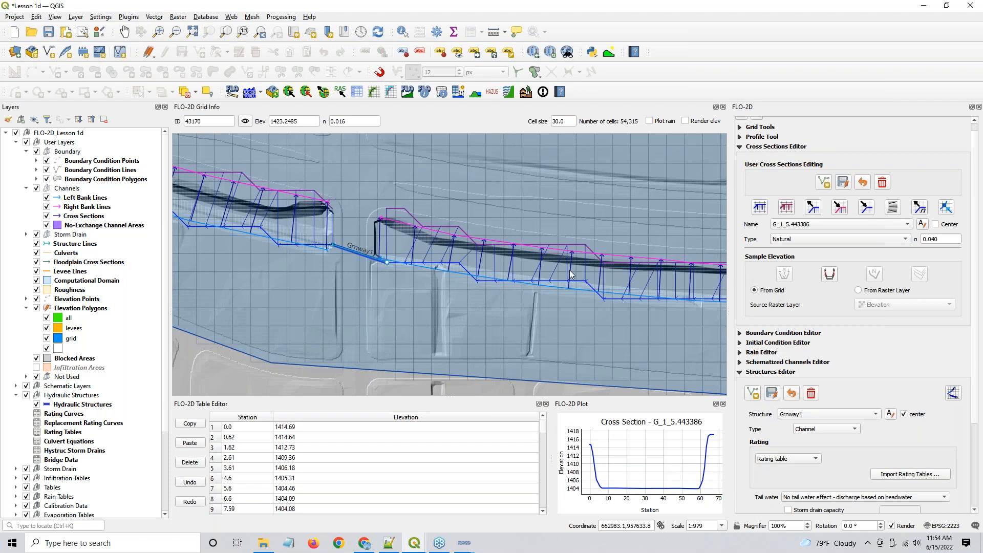
click(586, 285)
click(602, 290)
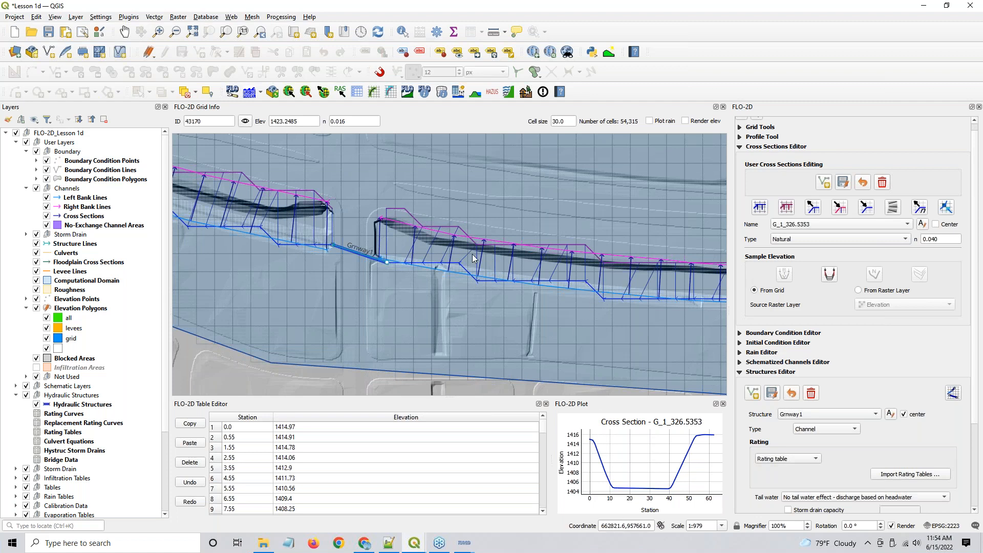
click(379, 233)
click(428, 258)
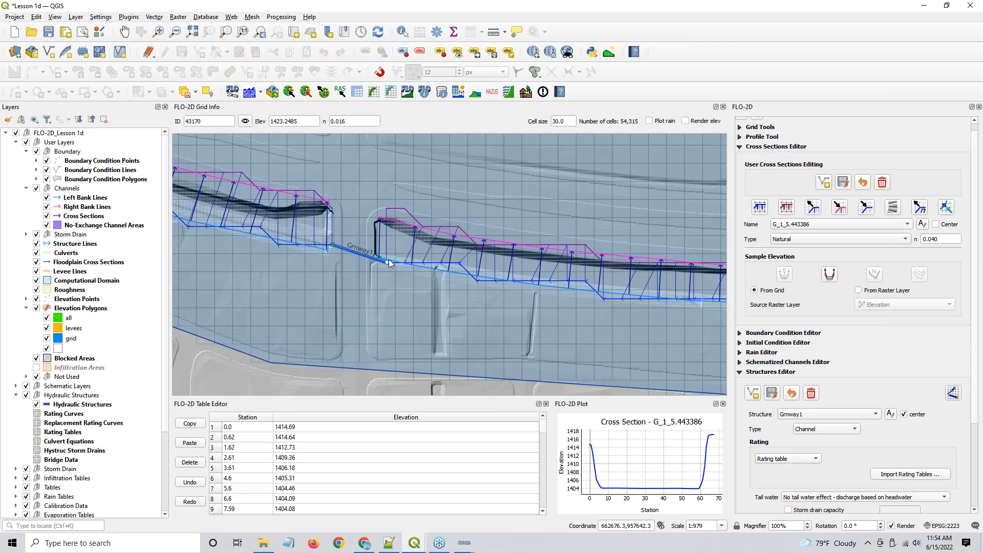
- Collapse the Cross Sections Editor so only the Structures Editor stays expanded
key(ctrl)
key(ctrl)
click(743, 148)
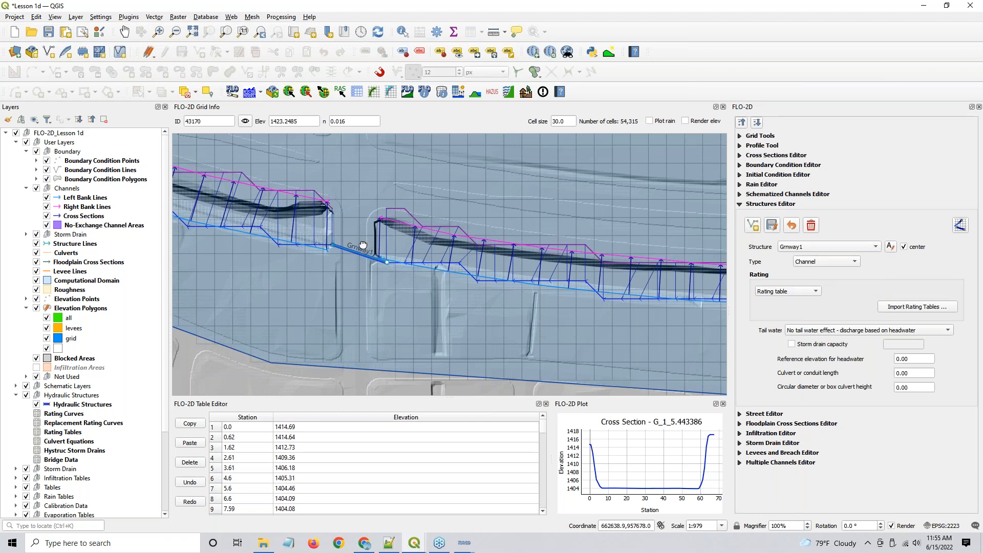
drag(363, 244, 402, 271)
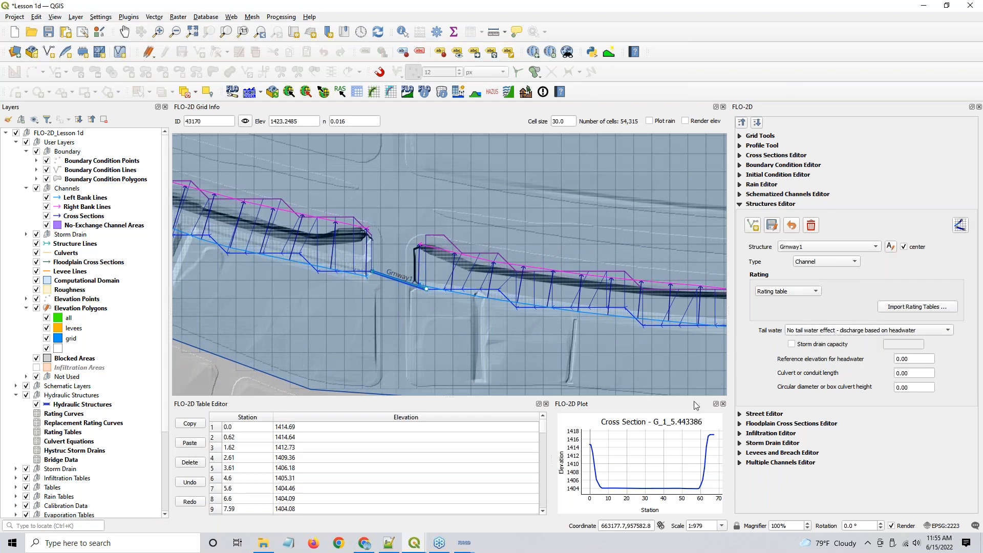
- Switch to the FLO-2D simulation summary window and close the completed run
mouse_move(458, 549)
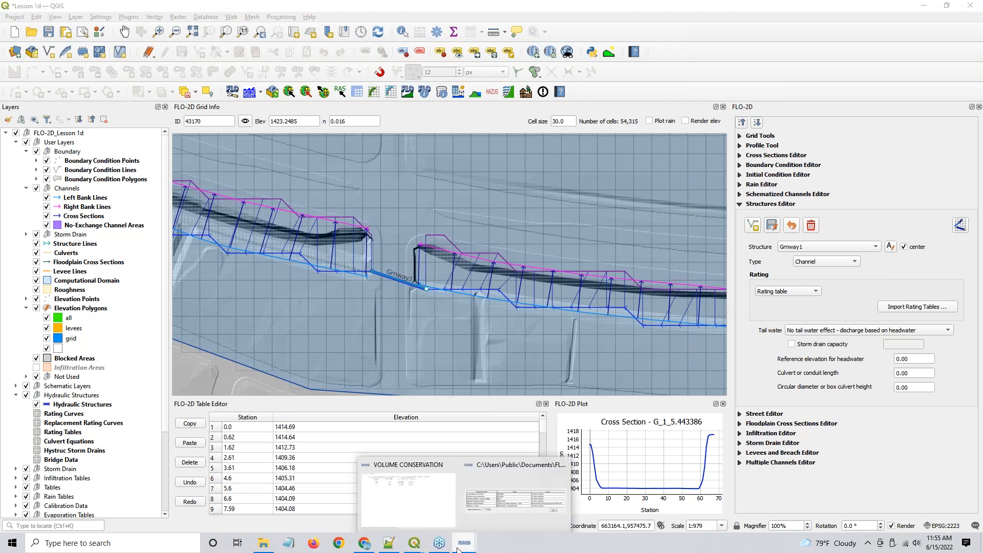
click(526, 500)
click(645, 324)
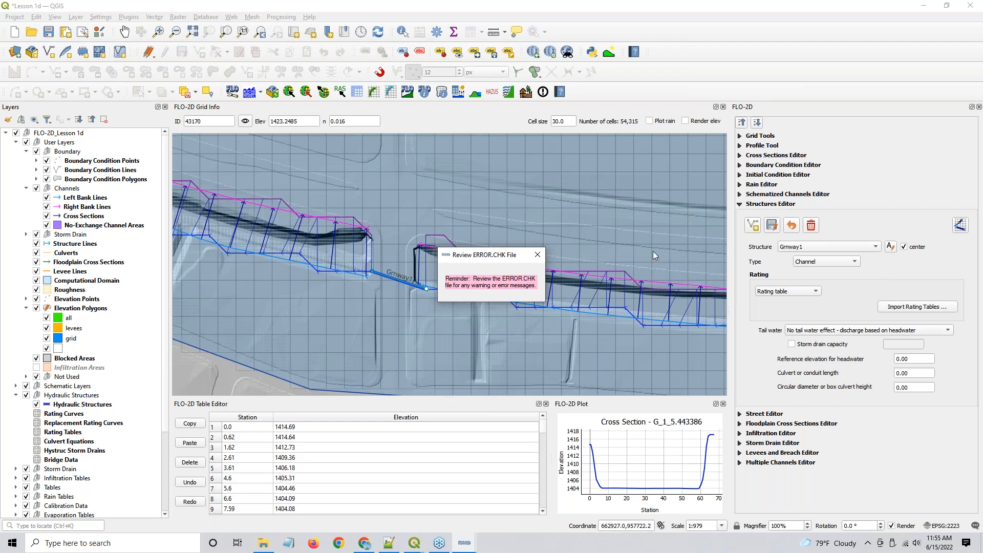
- Switch to File Explorer and open the Export folder inside Module 2 Culverts
drag(982, 155, 487, 90)
double_click(412, 186)
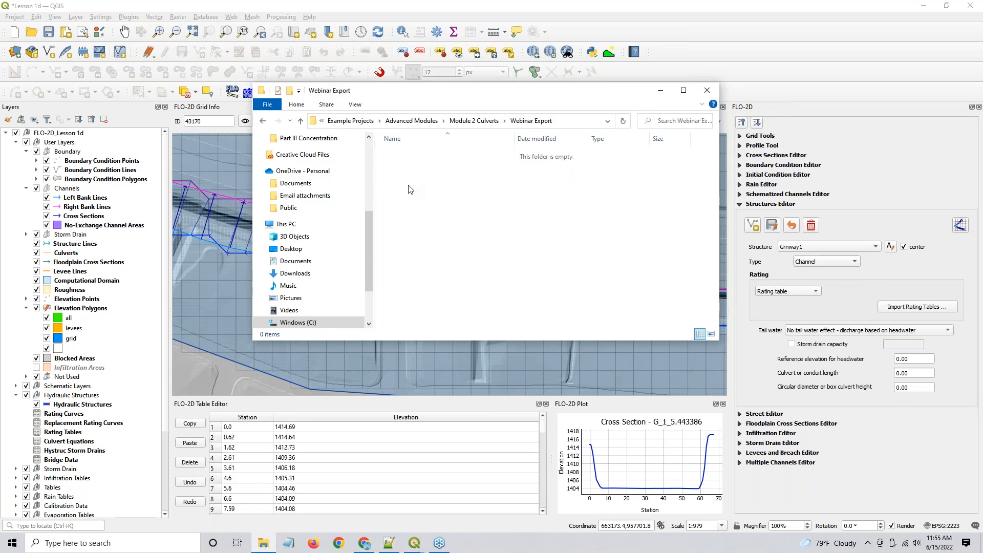
click(476, 120)
double_click(403, 175)
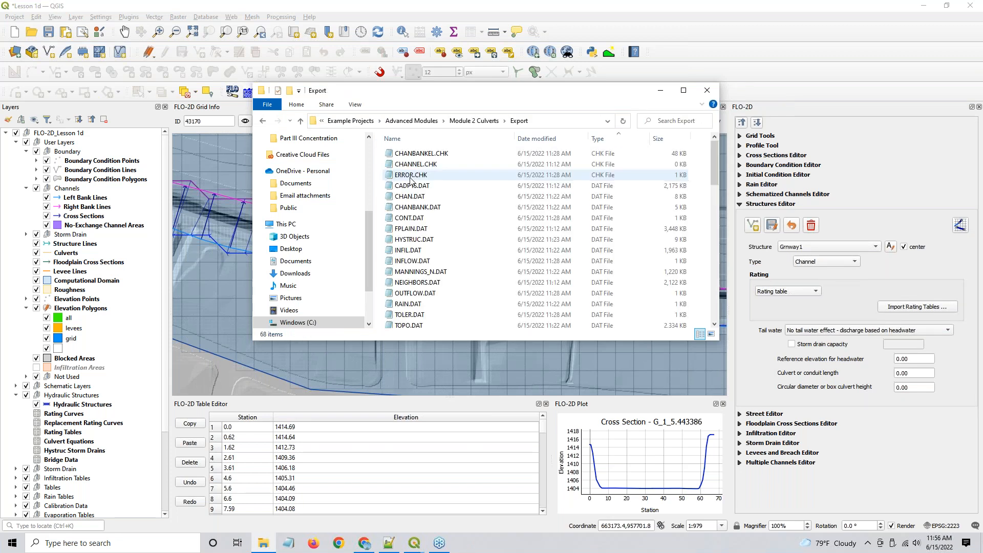
- Open ERROR.CHK from the Export folder, review its message about CHAN.DAT, and close the file
click(419, 239)
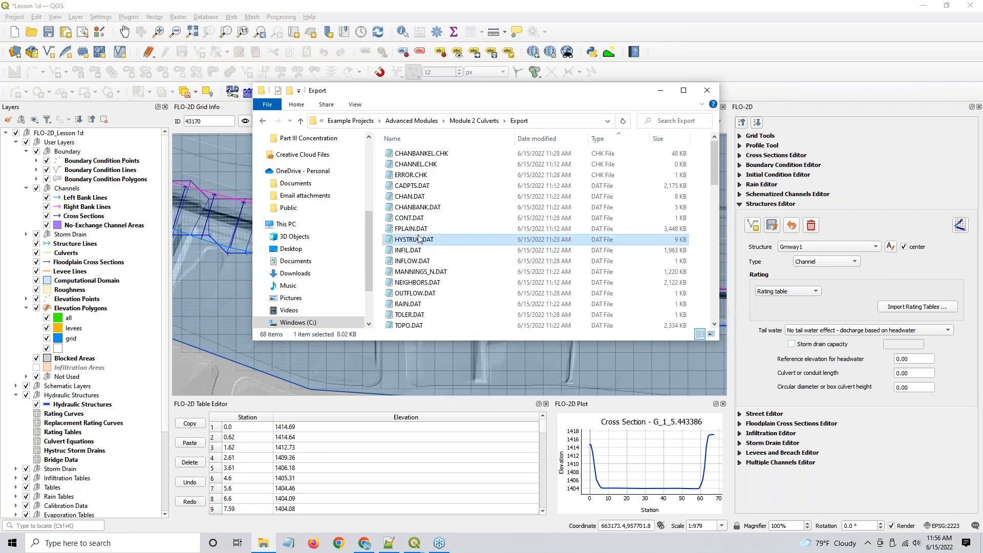
double_click(400, 176)
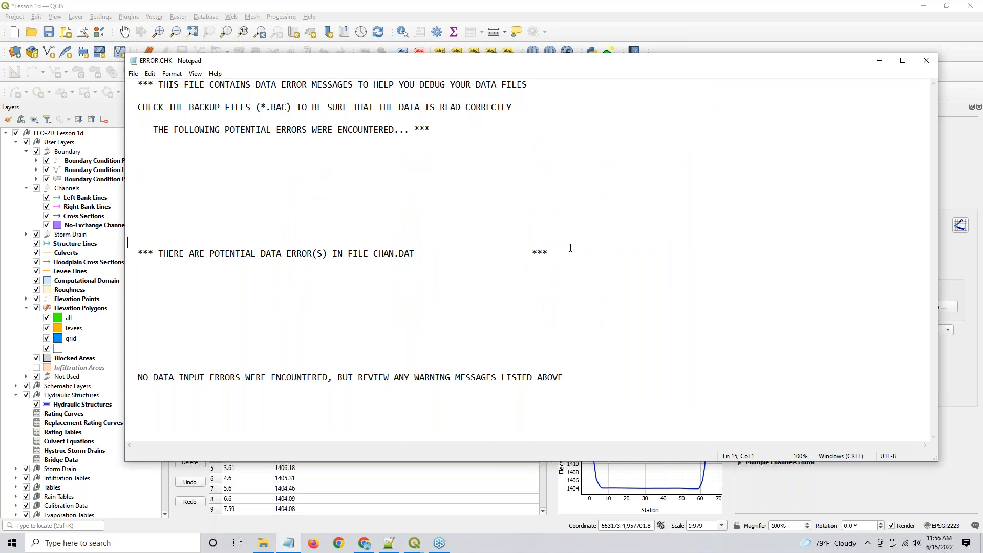
drag(185, 254, 454, 254)
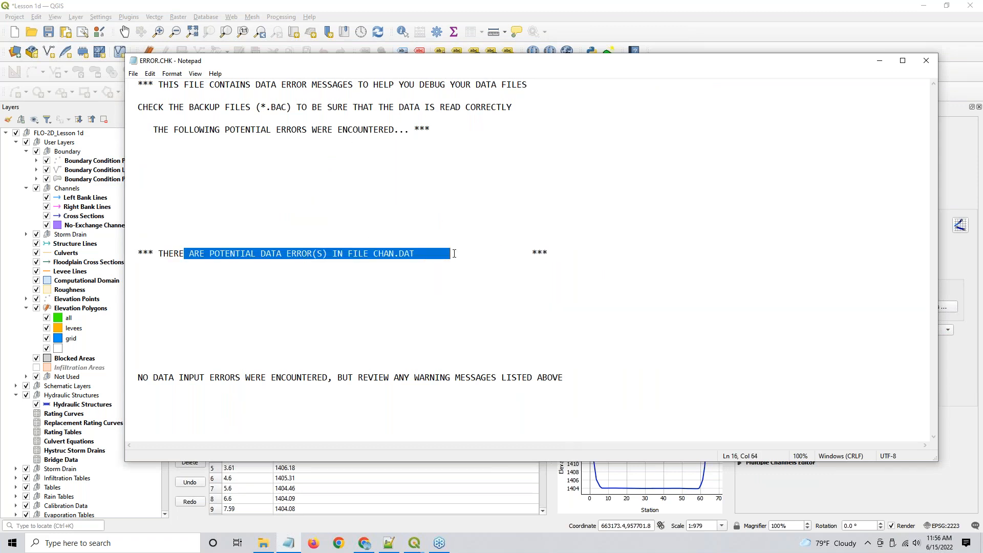
click(384, 254)
drag(564, 254, 93, 236)
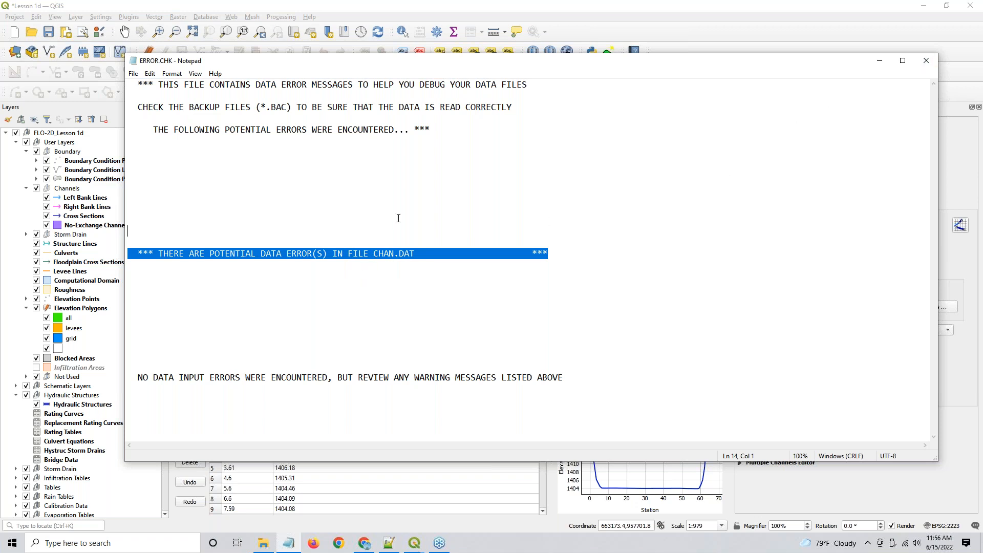
click(925, 60)
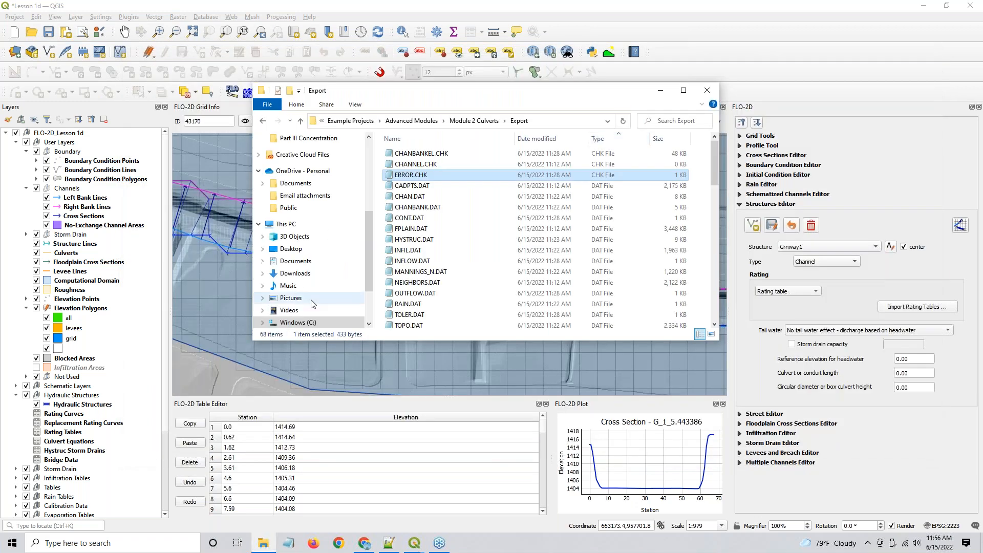
- Open HYDRAULIC STRUCTURE_RUNTIME WARNINGS.OUT from the Export folder to read its rating table warnings
click(421, 240)
scroll(422, 250, down, 6)
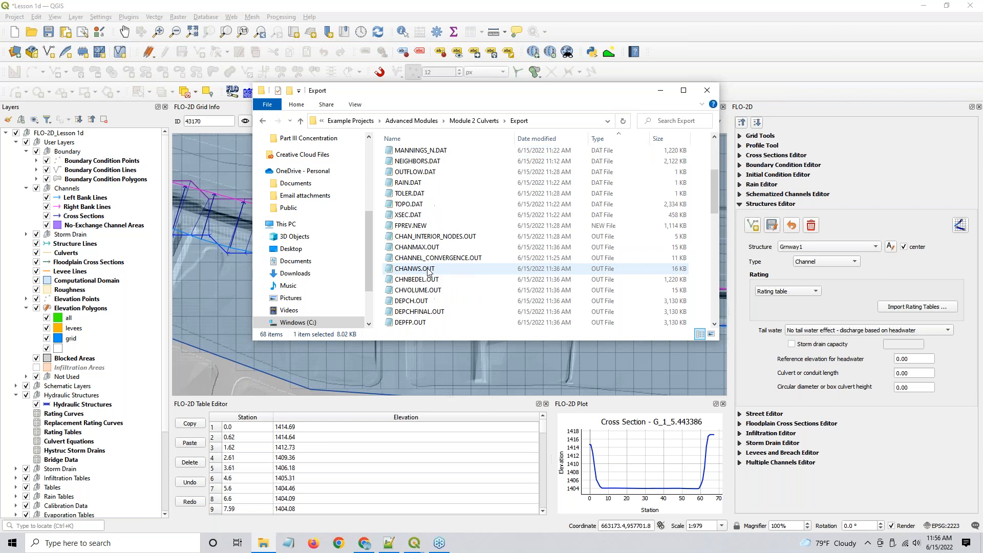
double_click(432, 247)
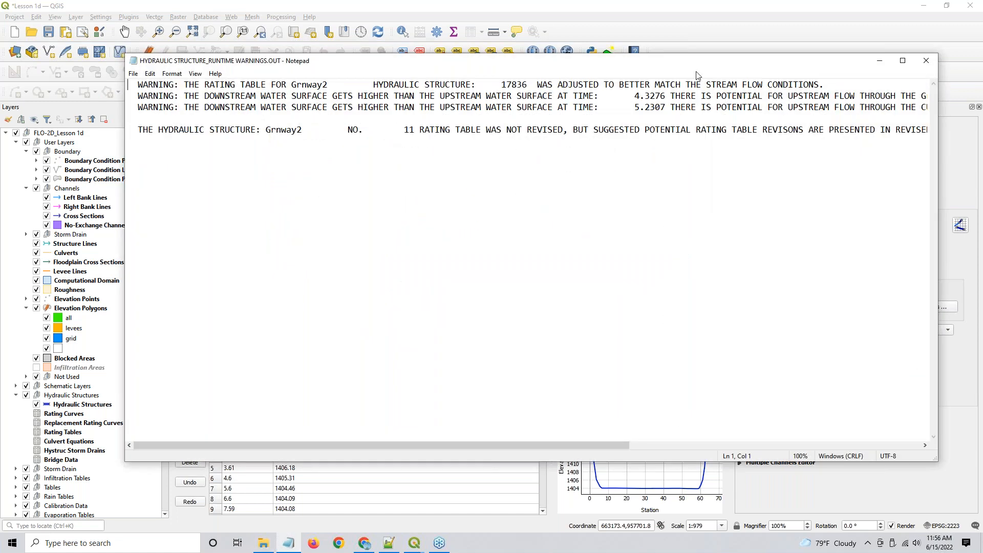
- Read the rating table adjustment warning, highlighting the hydraulic structure number and the Grnway2 name, and minimize the file
drag(699, 63, 576, 80)
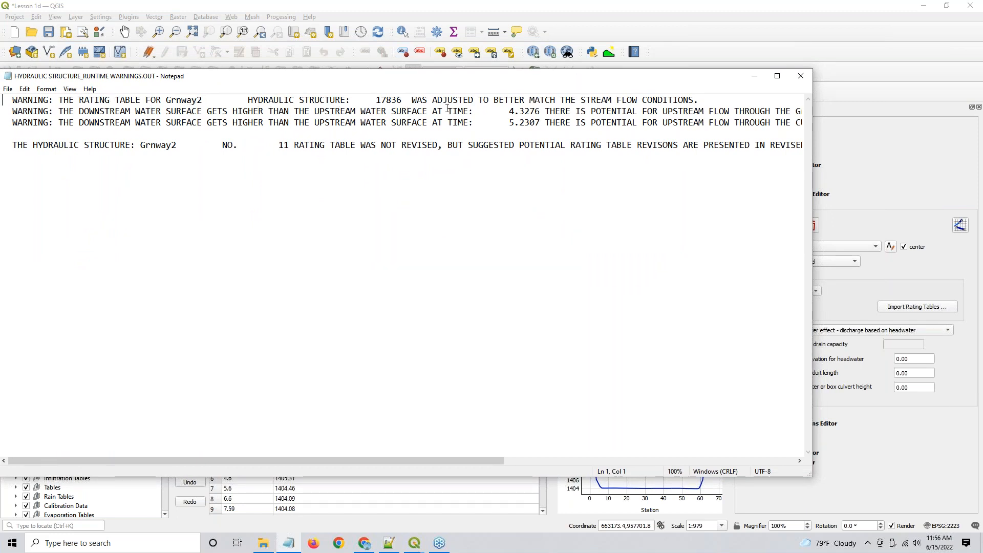
mouse_move(376, 100)
mouse_down()
mouse_move(403, 100)
mouse_move(367, 92)
mouse_move(380, 95)
mouse_up()
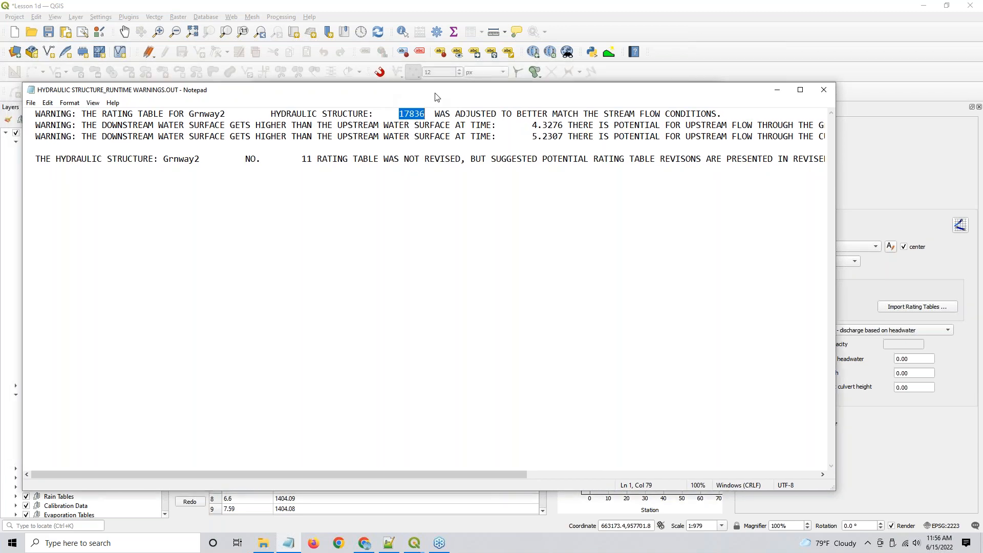
double_click(201, 114)
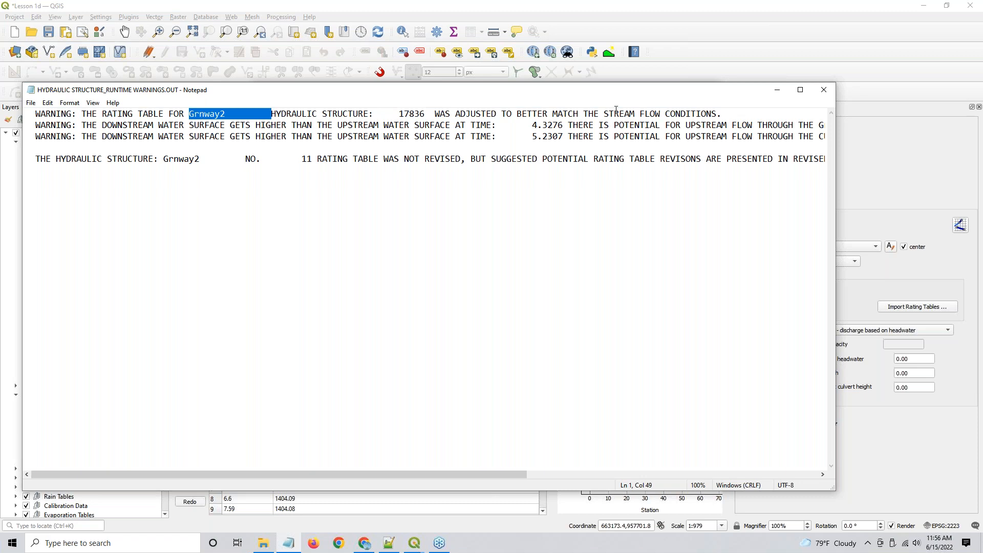
drag(613, 94, 690, 102)
click(901, 98)
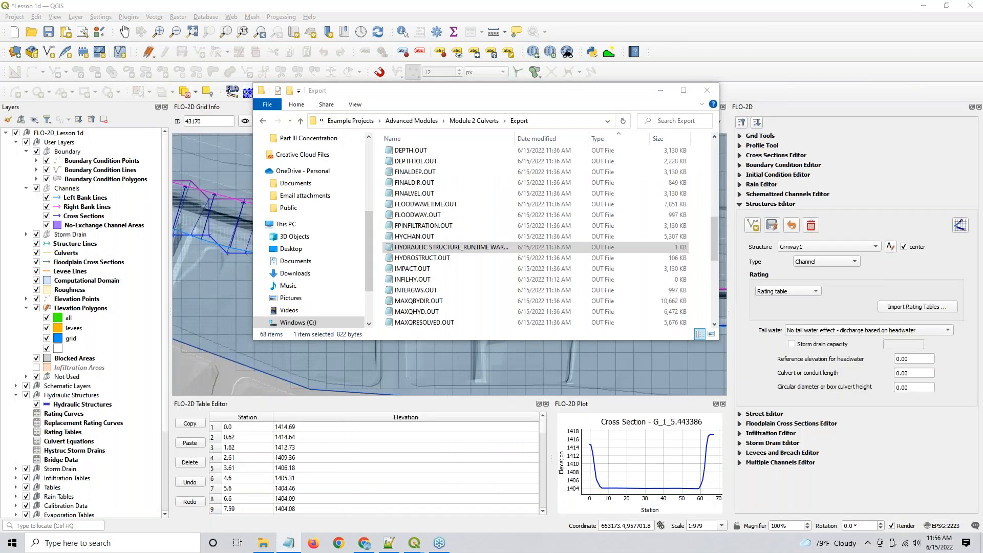
- Minimize the Export folder window, bring the hydraulic structure warnings back for another look, and return to QGIS
click(653, 101)
click(660, 91)
key(alt+Tab)
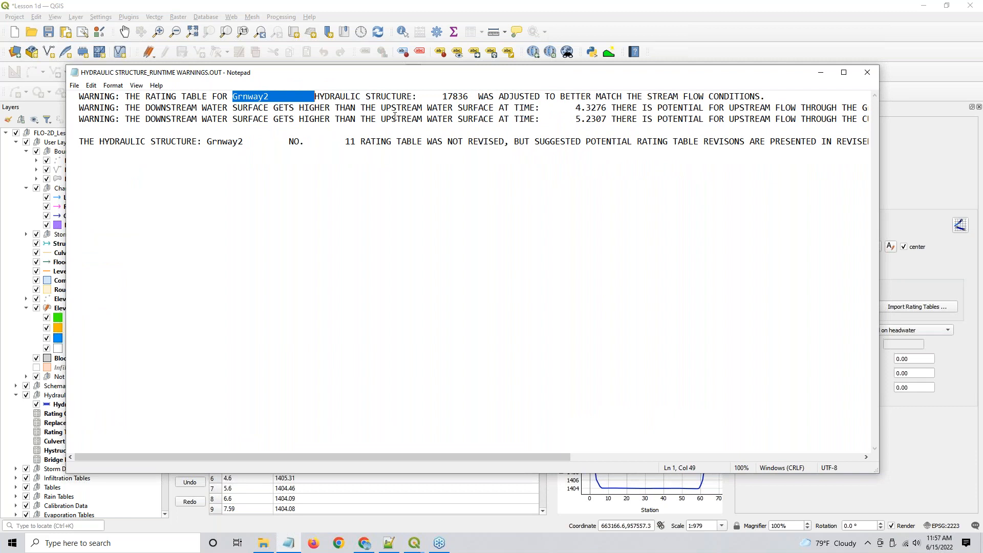
drag(395, 77, 526, 119)
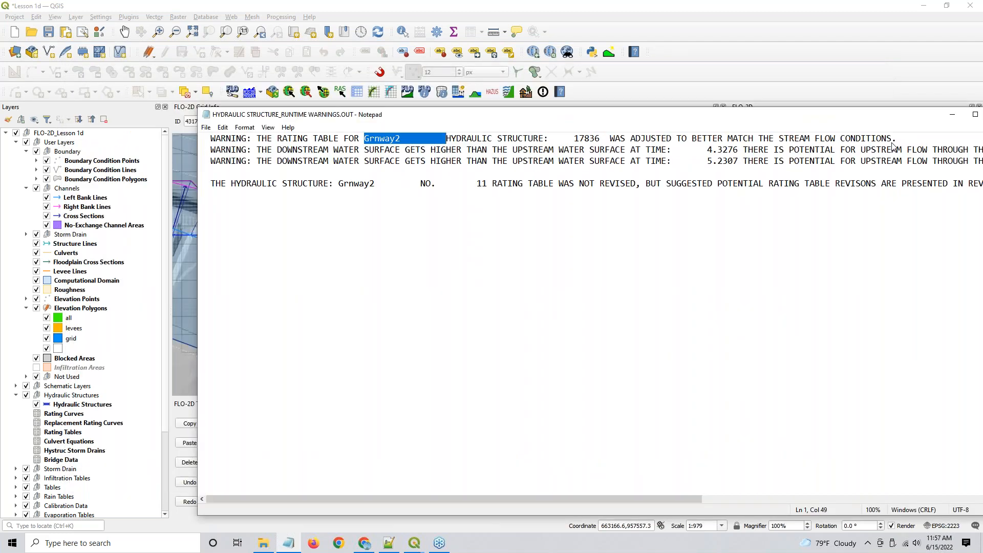
key(alt+Tab)
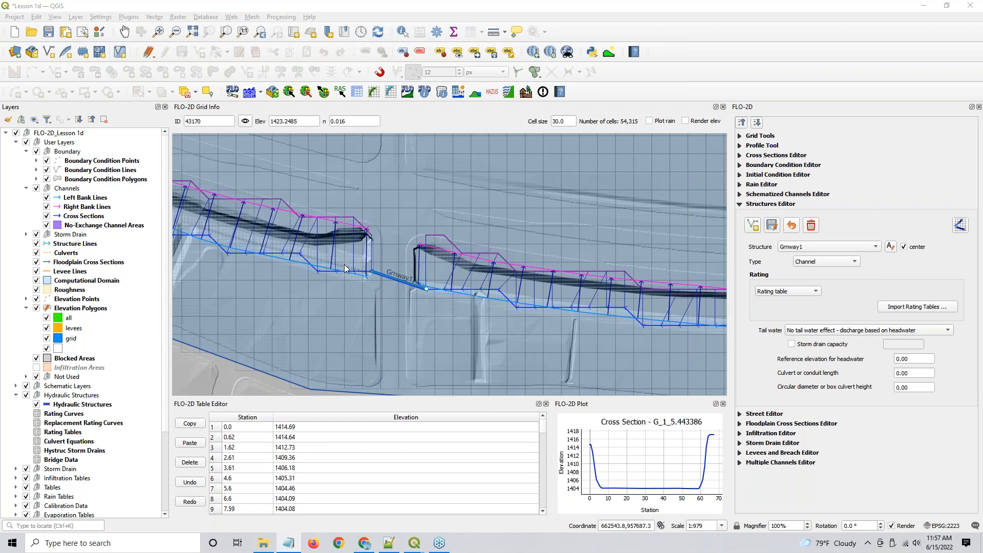
- Select the Grnway2 structure in the Structures Editor to view its location and rating table
scroll(344, 265, up, 1)
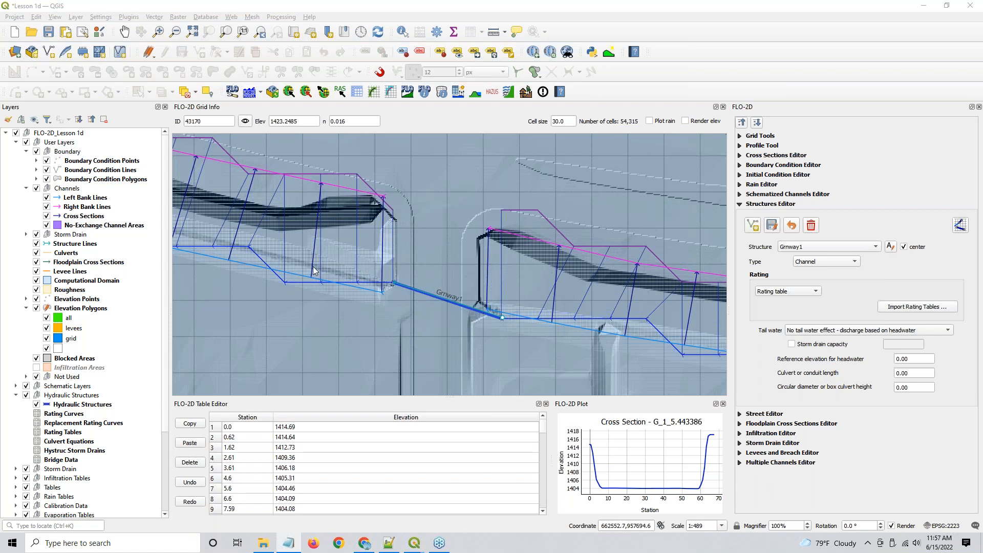
scroll(405, 305, down, 2)
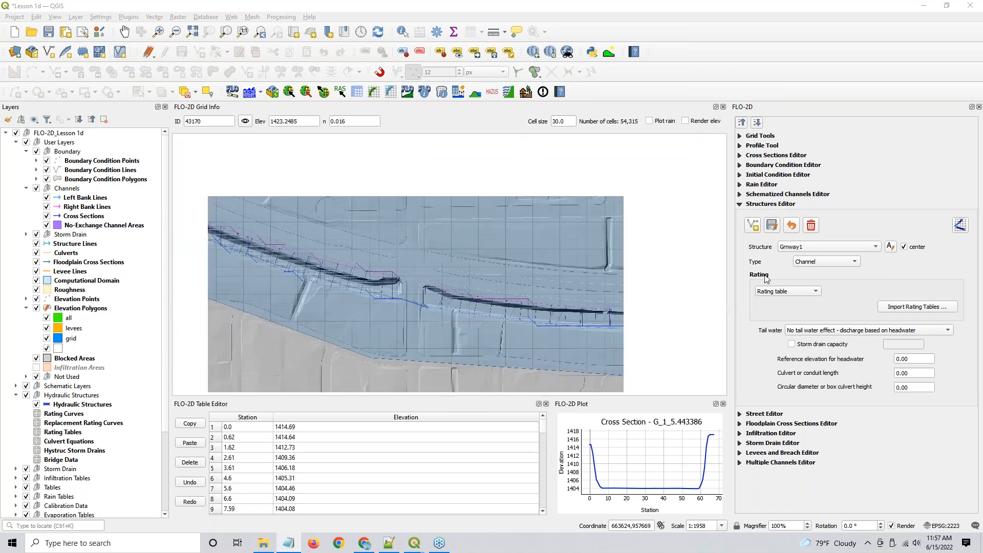
click(791, 249)
click(799, 258)
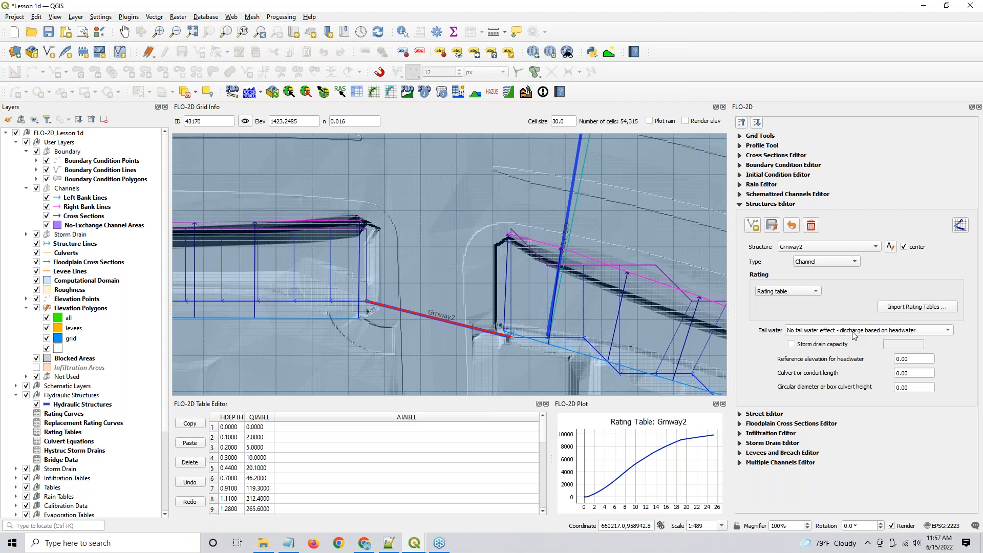
- Reopen the hydraulic structure warnings and review the Grnway2 water surface and rating table revision messages, moving the file aside when done
drag(982, 92, 541, 61)
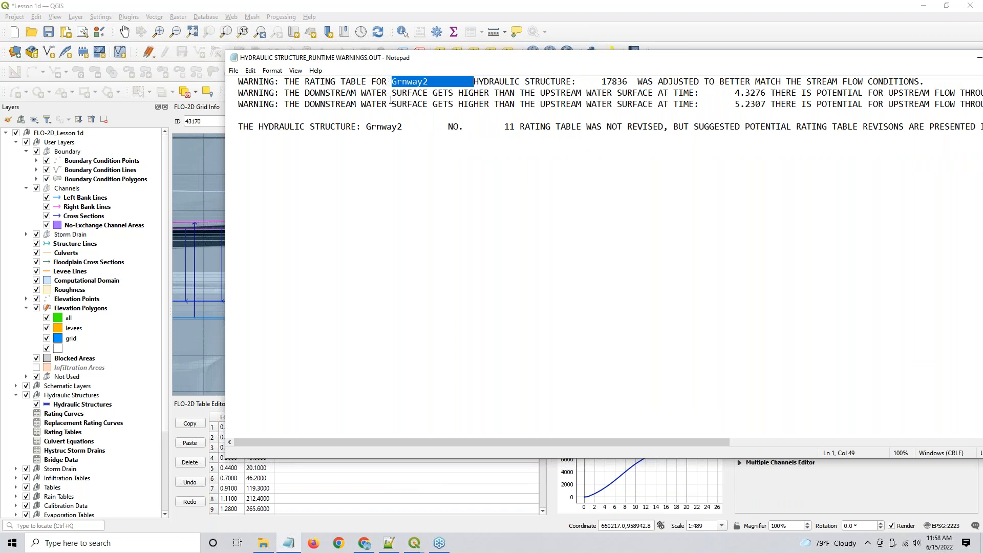
drag(385, 81, 434, 145)
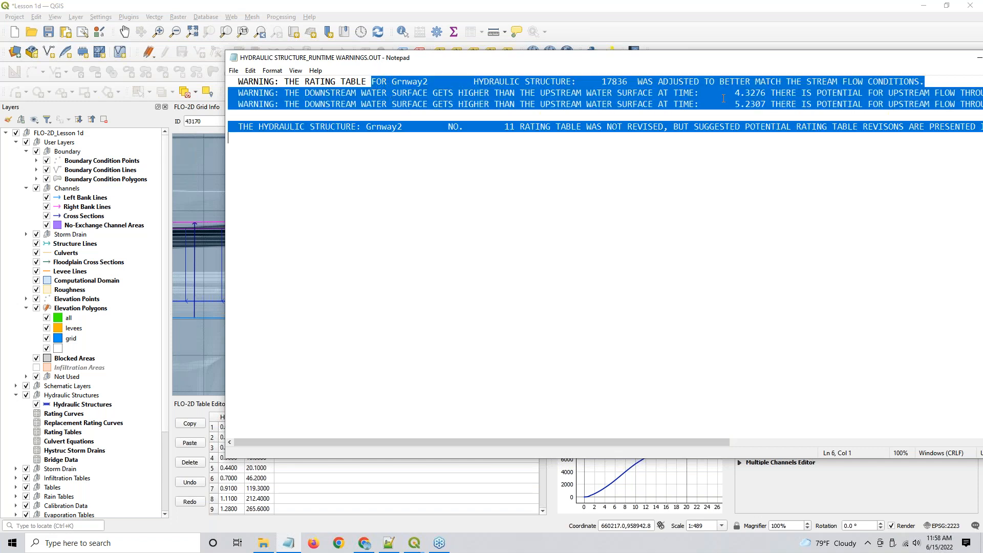
drag(738, 57, 646, 74)
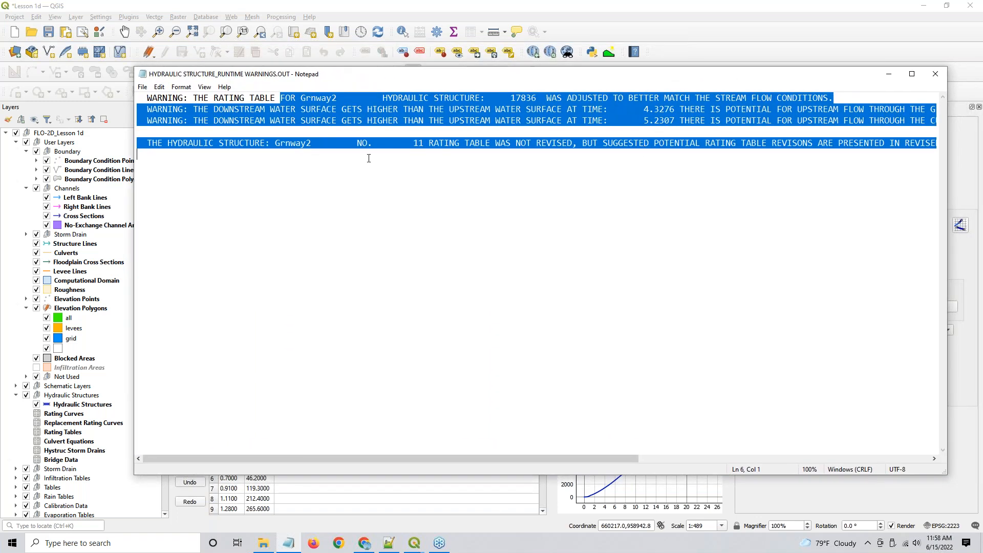
click(341, 122)
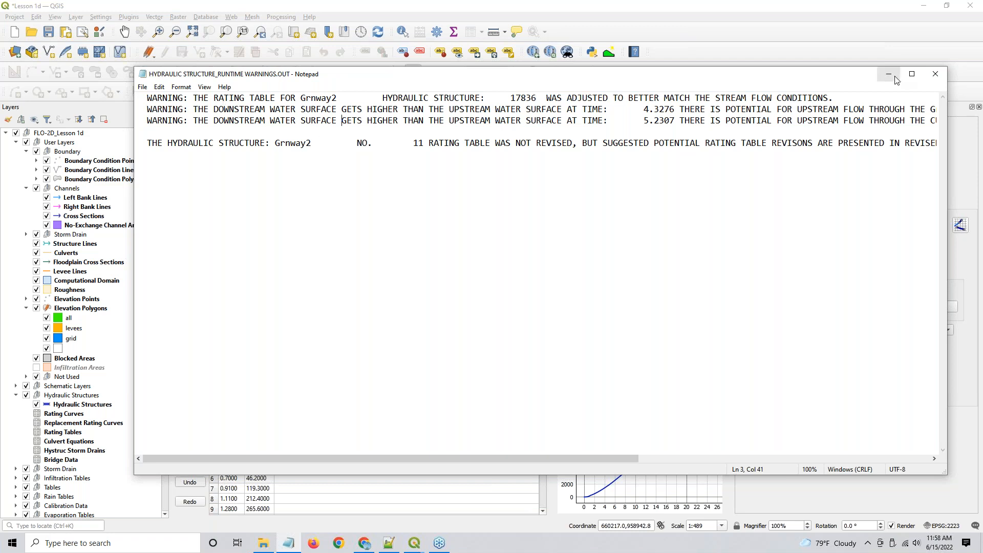
drag(820, 77, 982, 90)
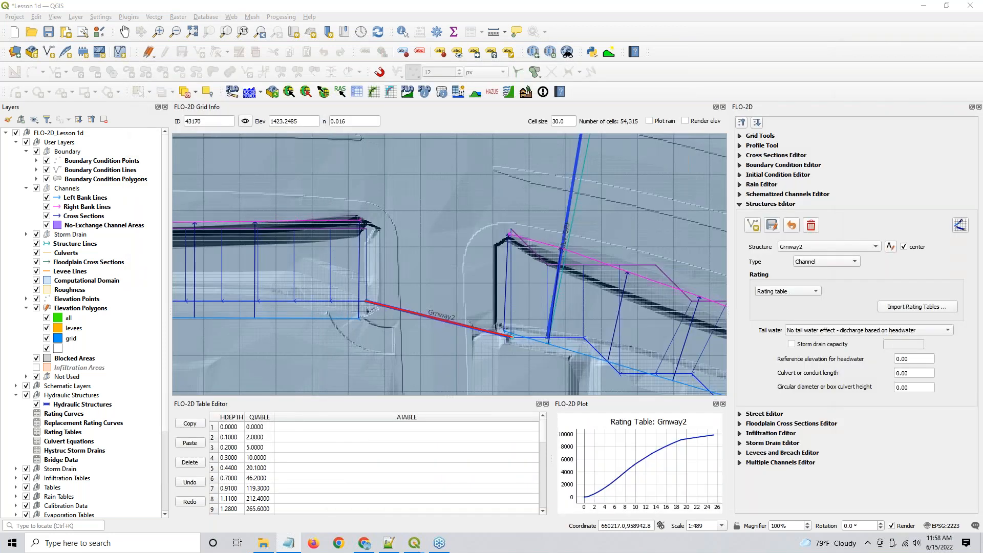
- Examine the channel around Grnway2 and review the available structure types, keeping Channel
click(860, 302)
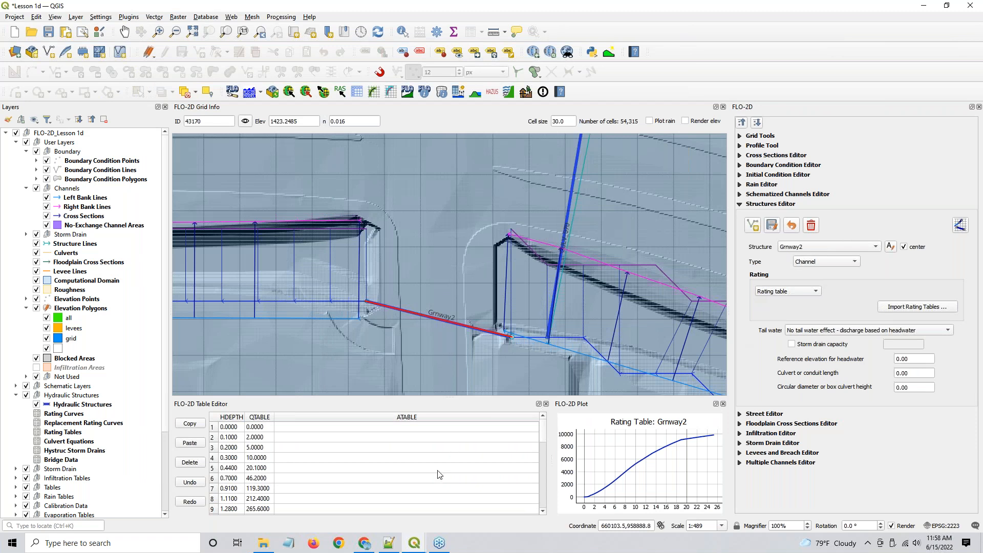
scroll(507, 342, down, 1)
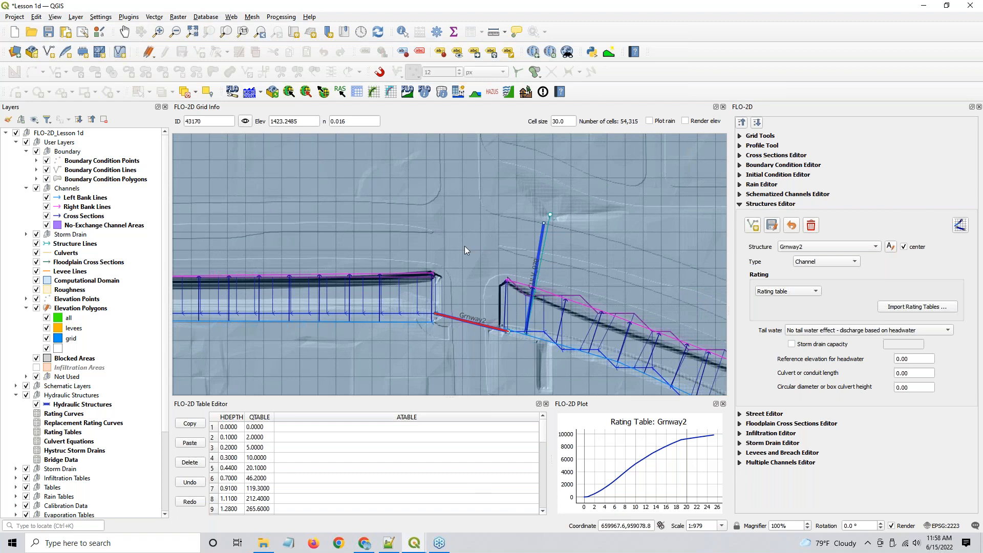
scroll(397, 289, down, 1)
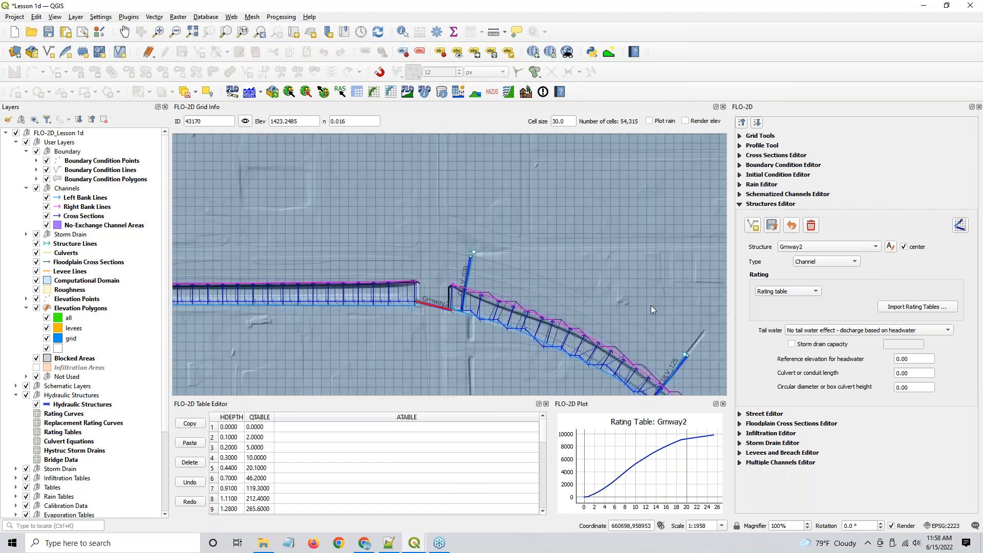
click(818, 266)
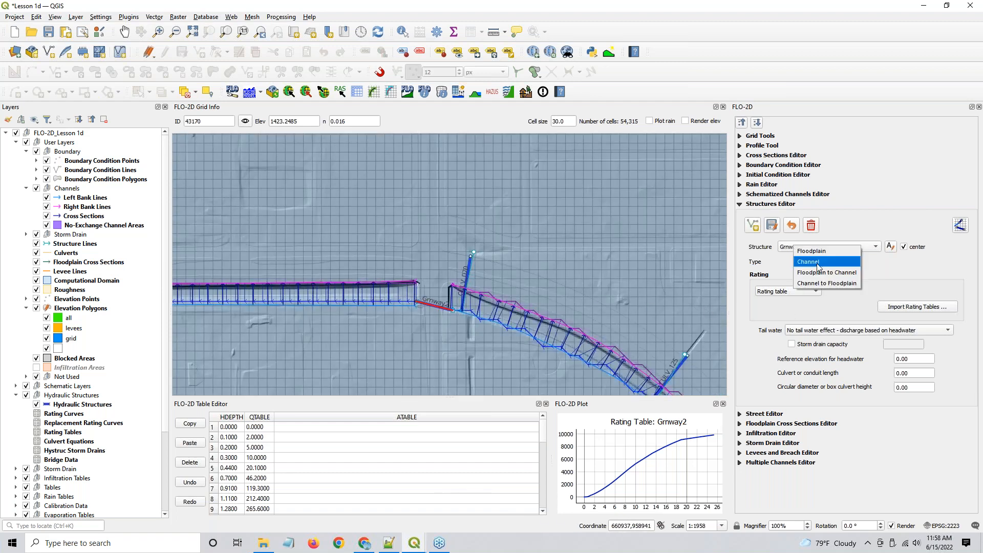
click(752, 264)
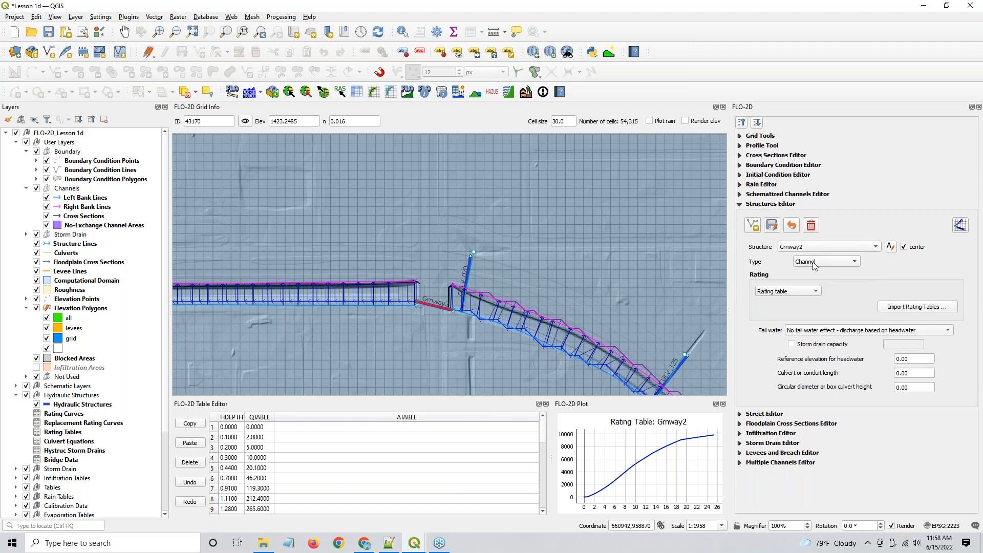
- Select structure CULV_070 and hide the Elevation layer to inspect the culvert's inlet on the satellite imagery
click(789, 248)
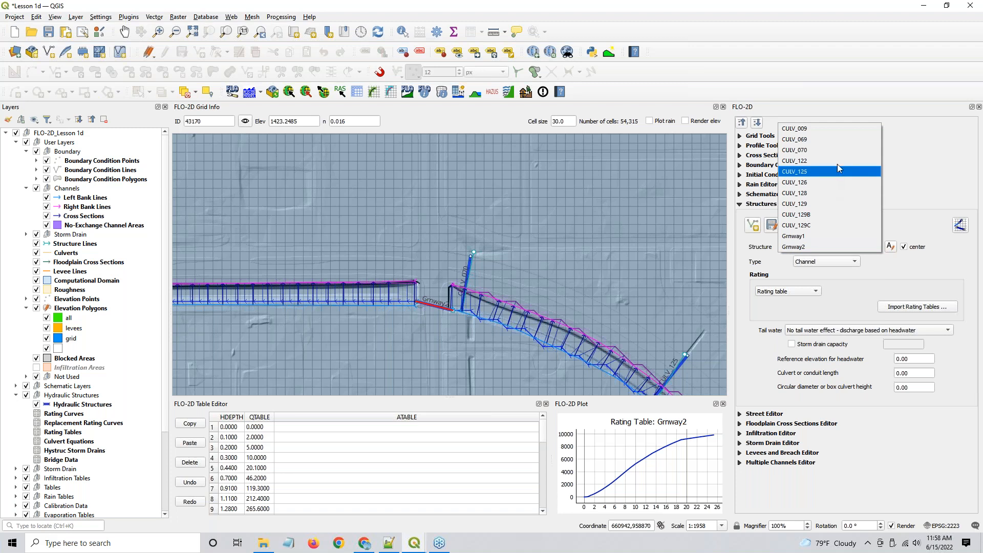
click(835, 149)
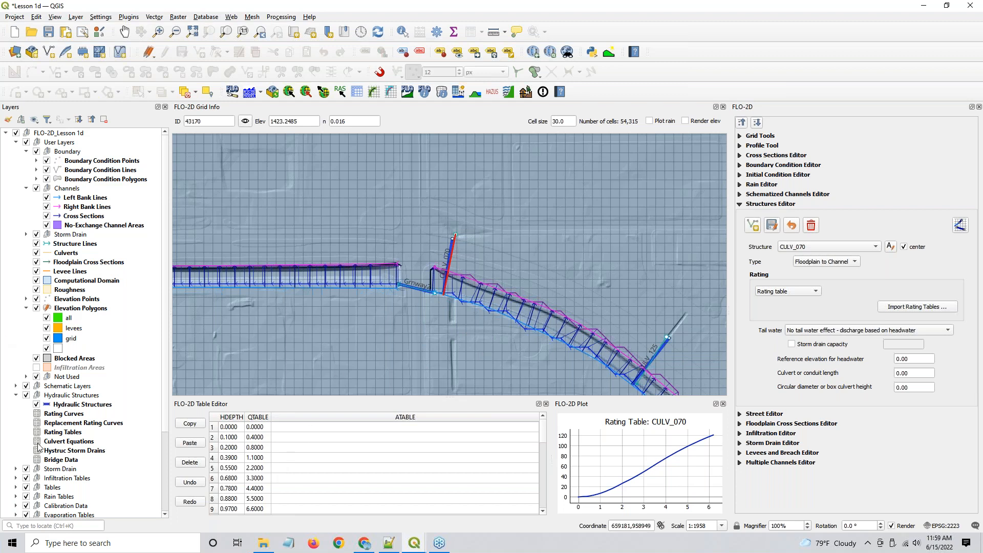
scroll(93, 443, down, 4)
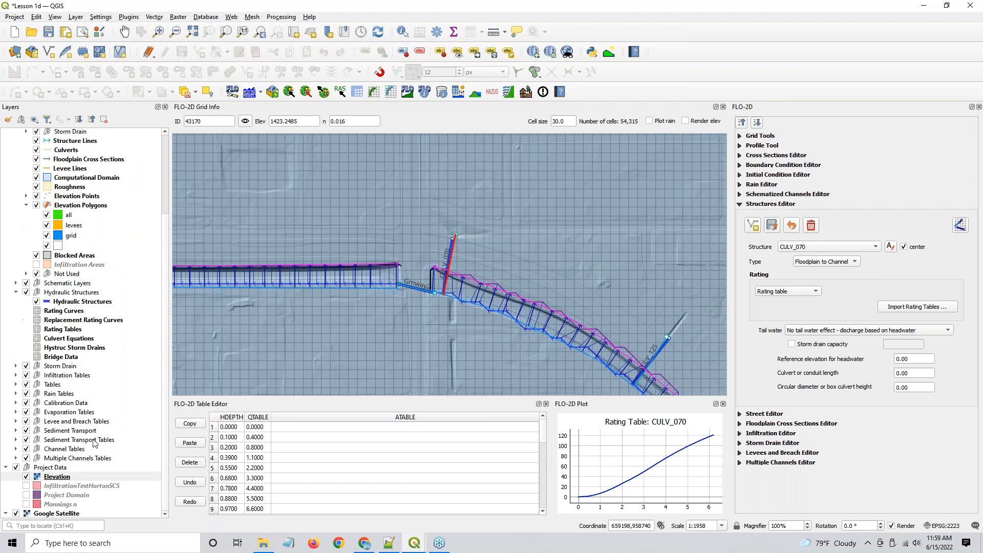
click(26, 477)
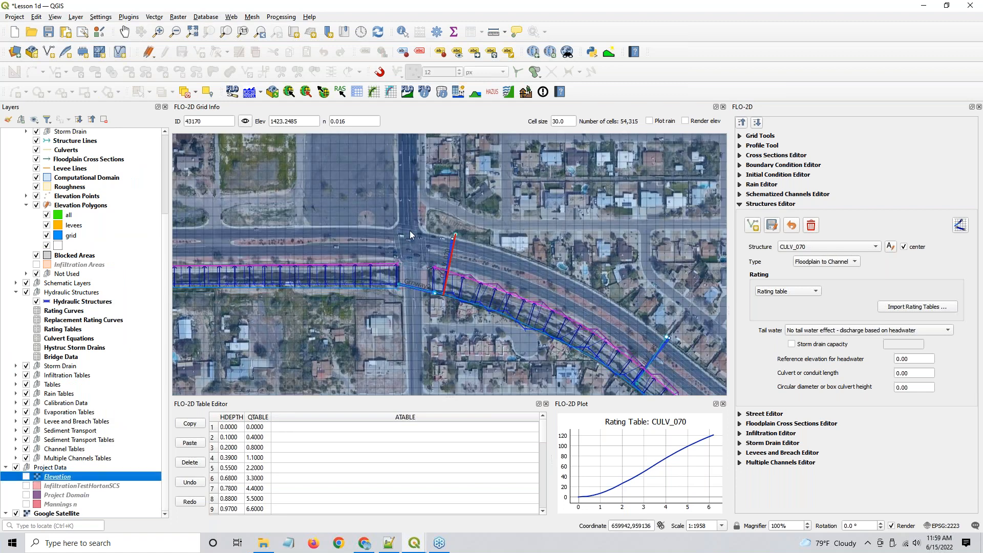
scroll(477, 215, up, 2)
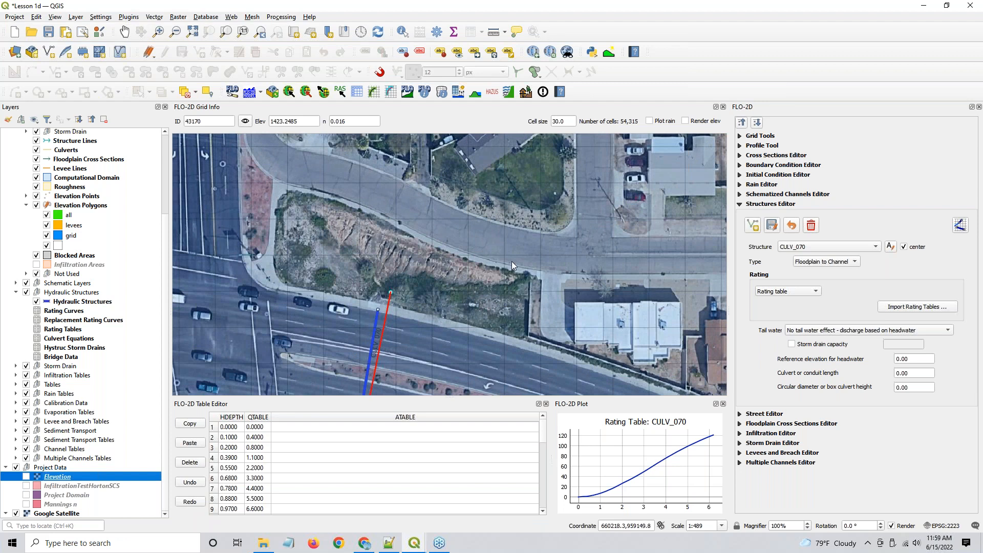
drag(423, 284, 463, 258)
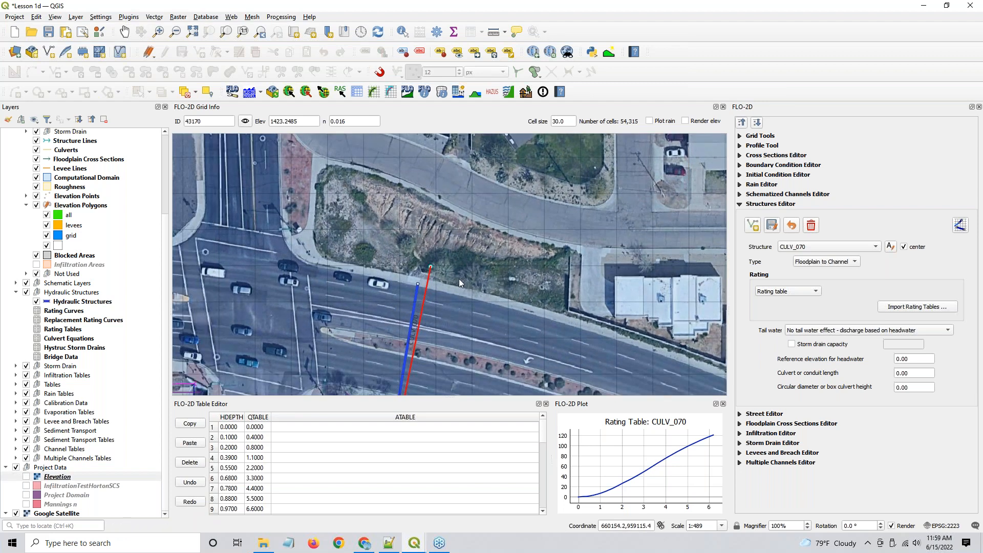
scroll(424, 277, up, 1)
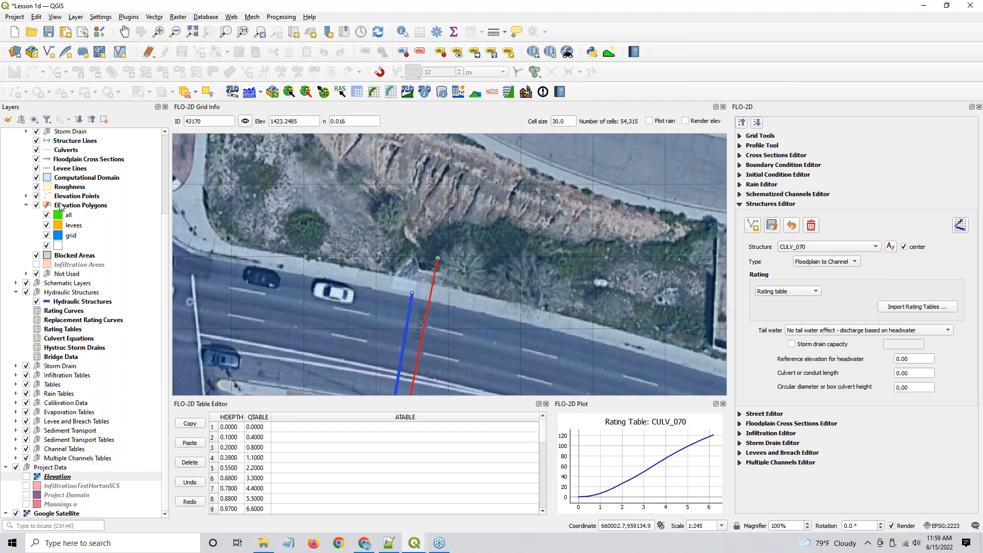
- Start editing the Structure Lines layer and move CULV_070's upstream end vertex slightly northwest, into the vegetated area beside the road
key(ctrl)
click(72, 143)
key(ctrl)
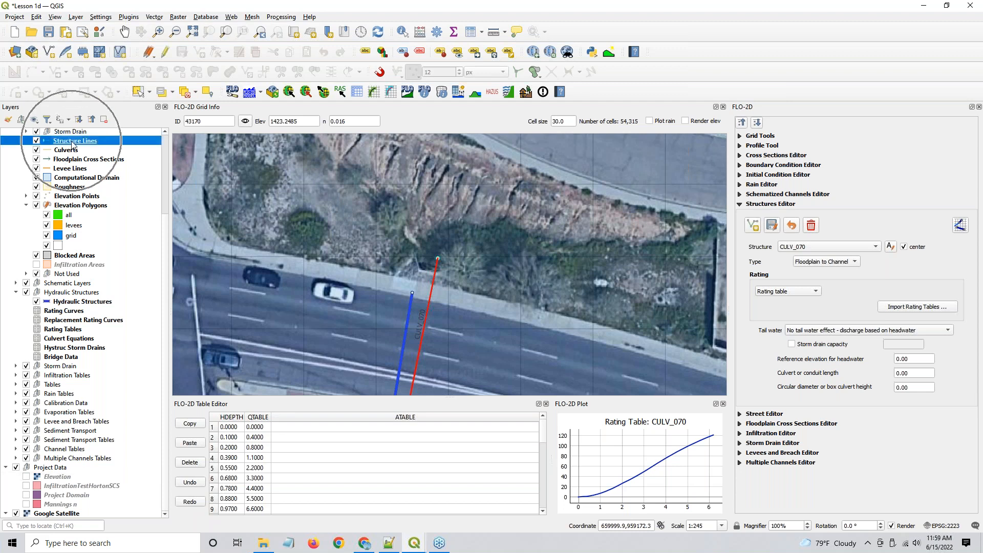
click(164, 51)
key(ctrl)
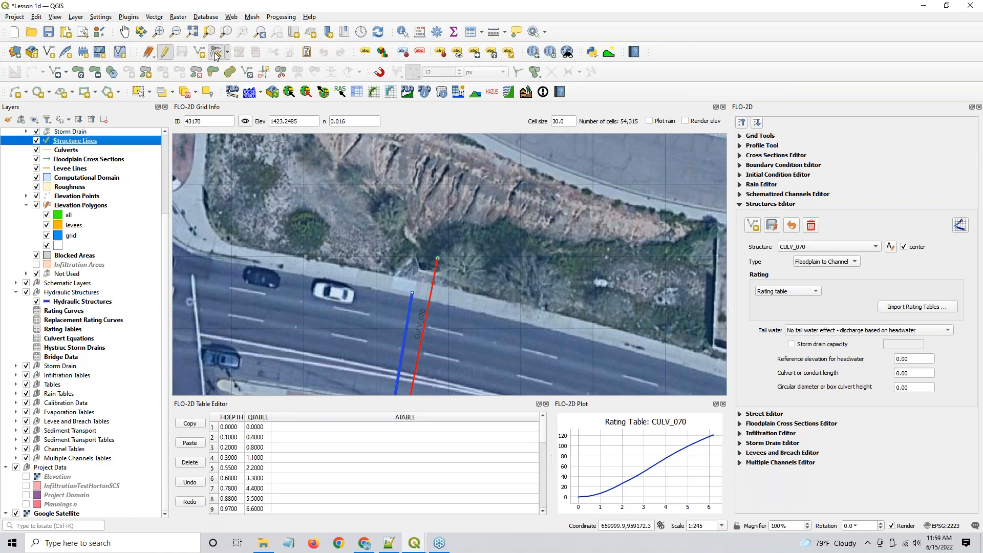
click(215, 52)
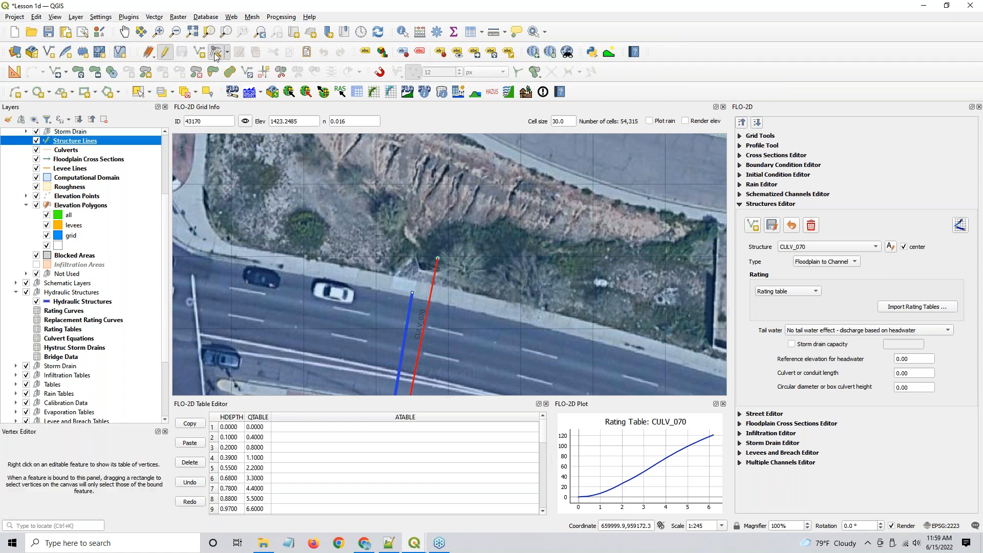
click(228, 55)
click(218, 53)
click(439, 254)
click(422, 241)
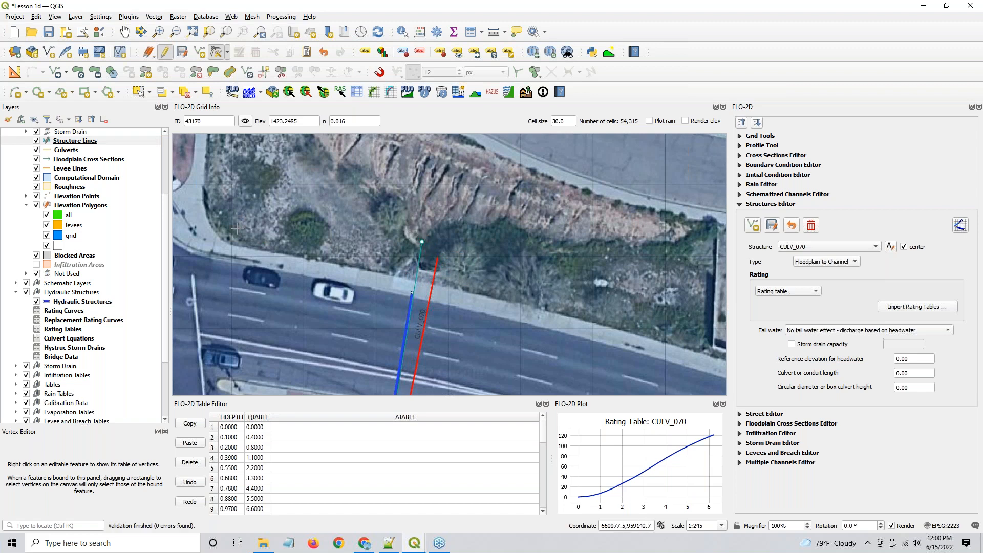
- Make the Elevation layer visible again beneath the edited culvert line
click(87, 208)
key(ctrl)
scroll(62, 412, down, 3)
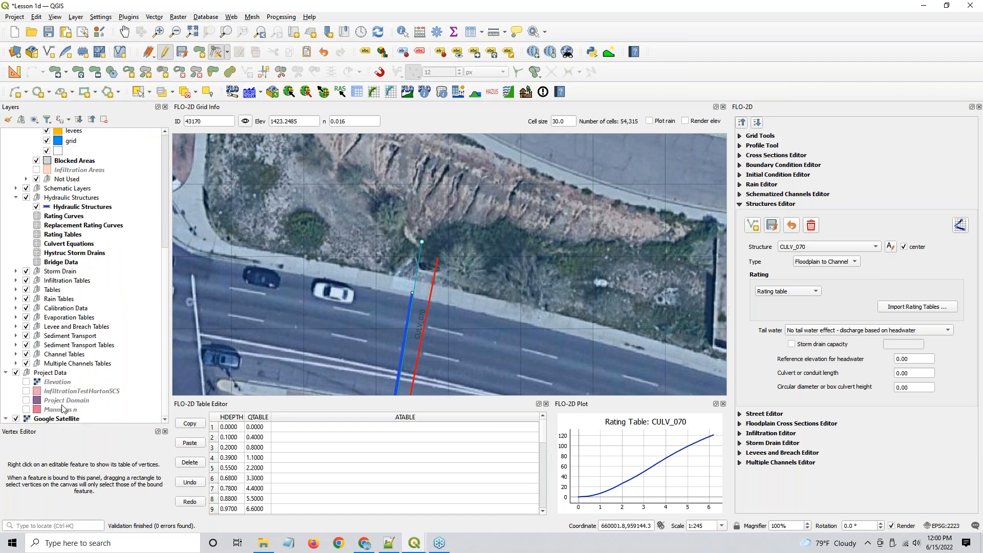
click(26, 382)
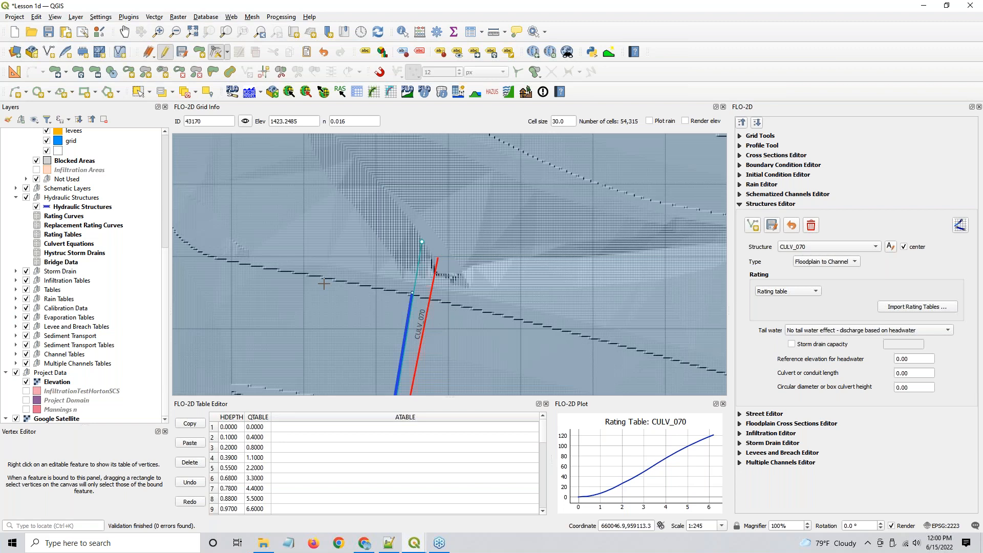
- Identify the Elevation raster value at the upstream end of CULV_070
click(404, 33)
click(419, 241)
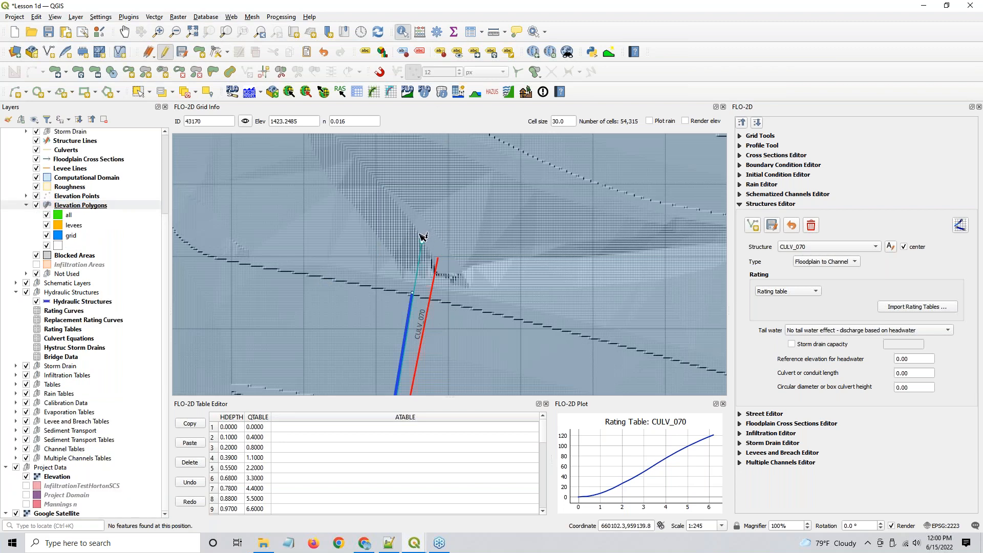
click(47, 477)
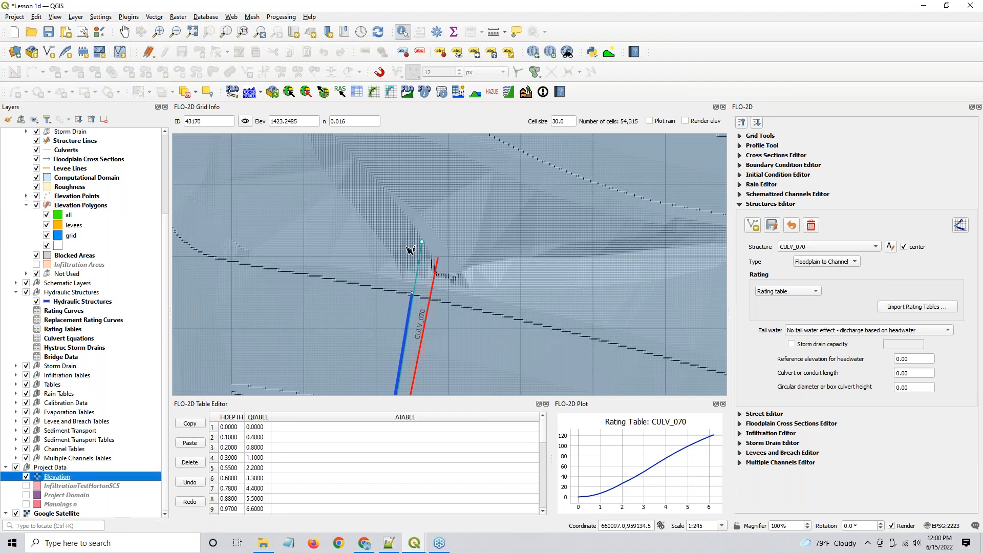
click(421, 238)
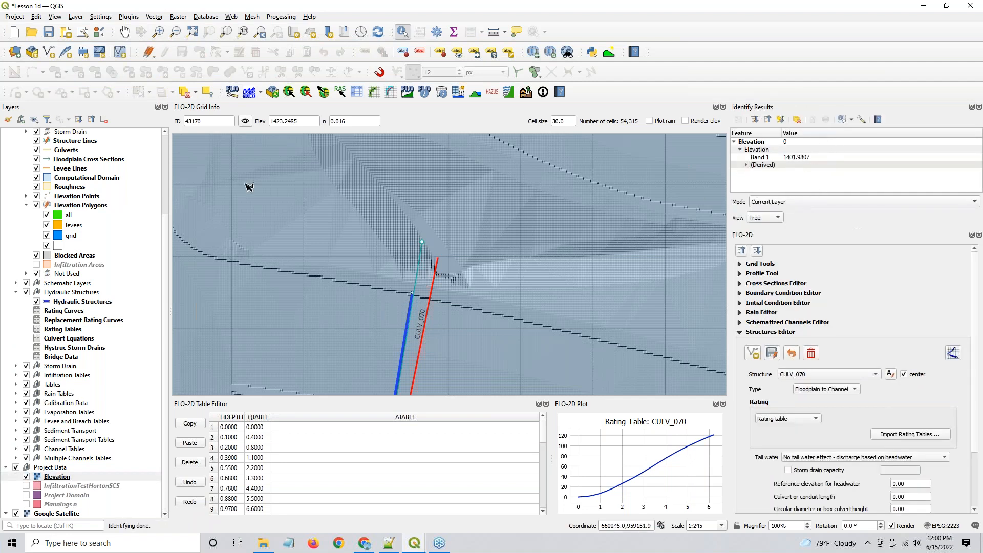
- Draw a three-sided polygon in the Elevation Polygons layer over the low area at CULV_070's inlet
click(79, 208)
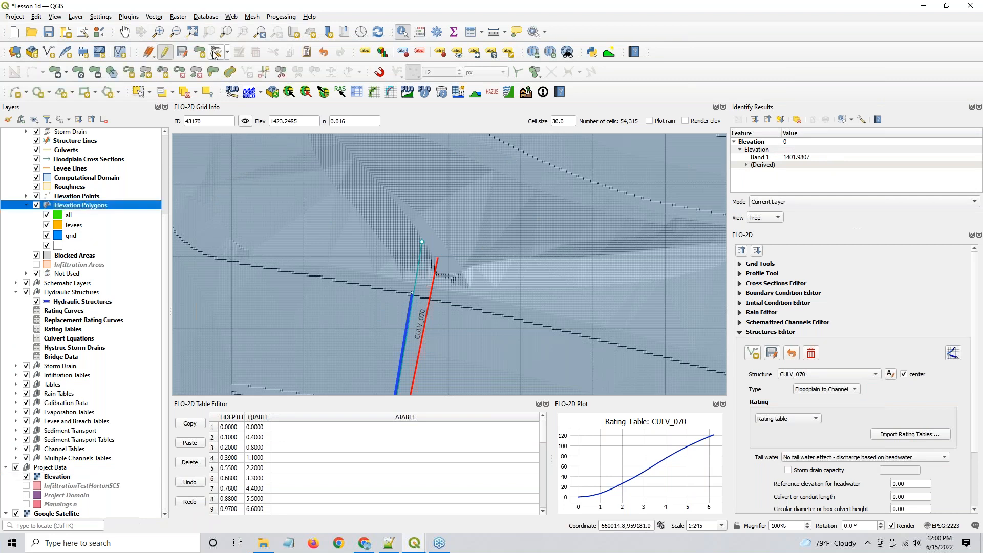
click(384, 191)
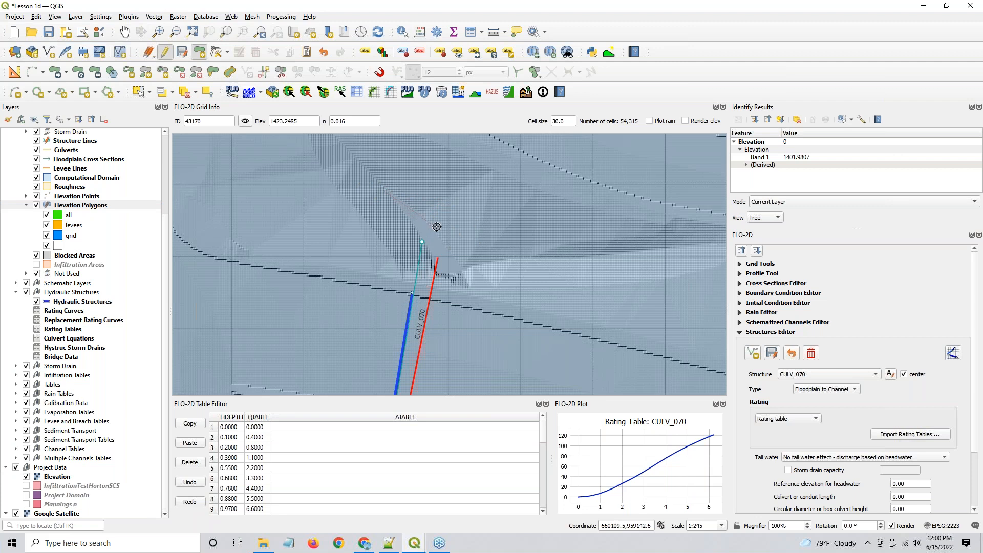
click(433, 211)
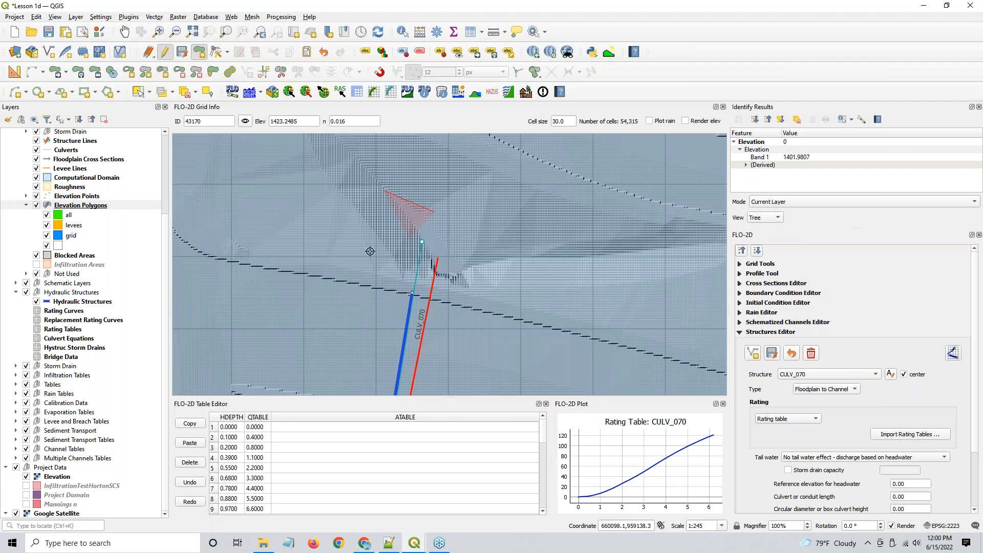
click(398, 255)
right_click(364, 237)
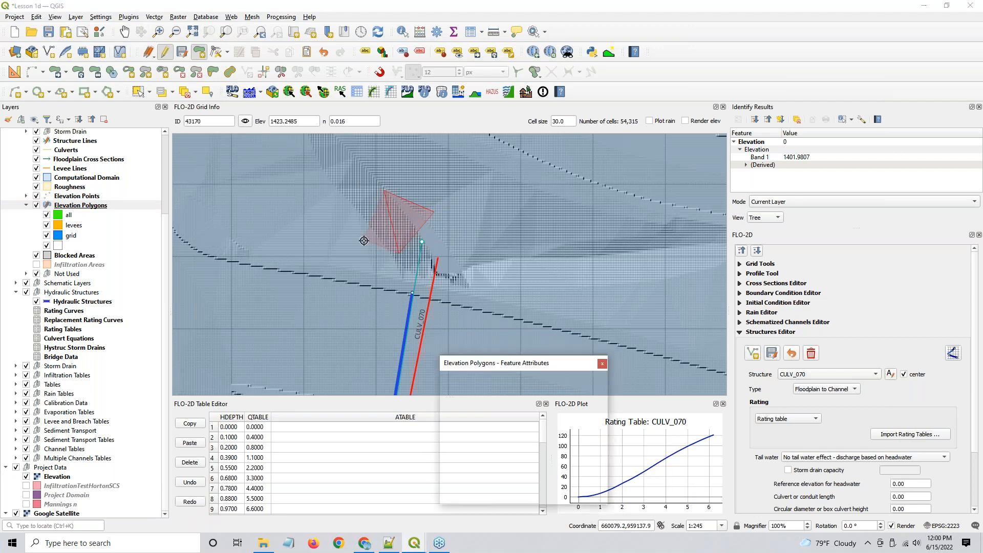
- Name the polygon Headwall correction, set its elevation to 1401.98 and its membership to grid, and accept the attributes
key(Tab)
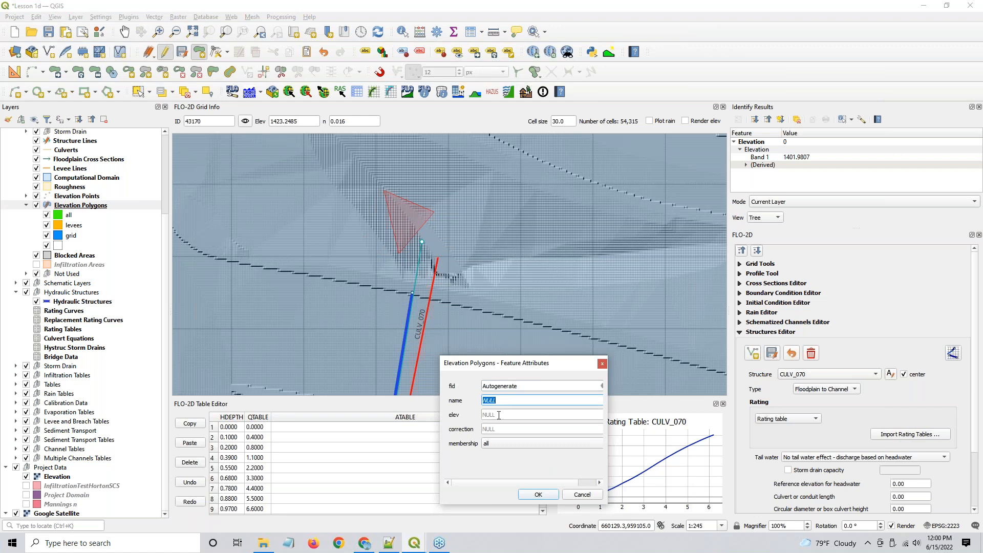
text(Headwall correction)
click(499, 415)
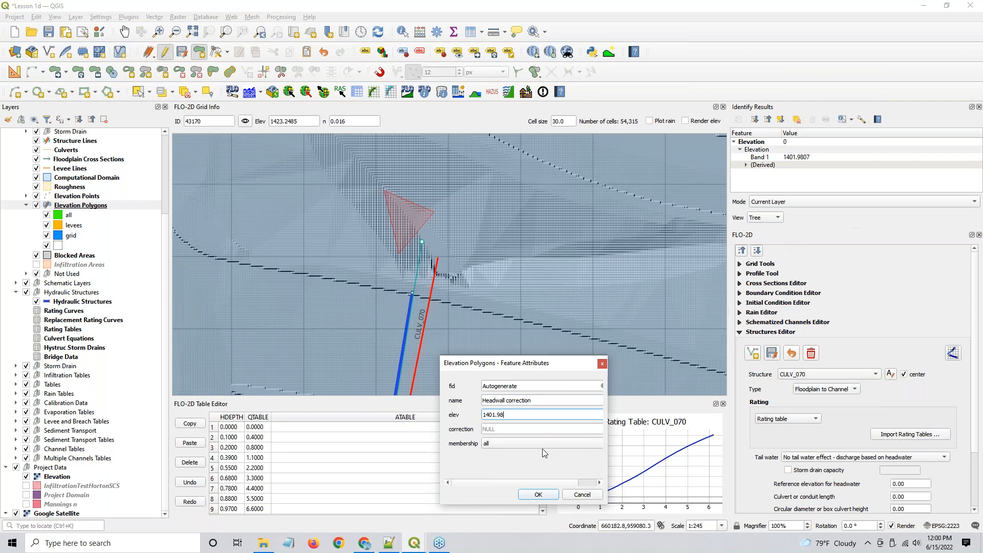
click(490, 445)
click(496, 456)
click(538, 494)
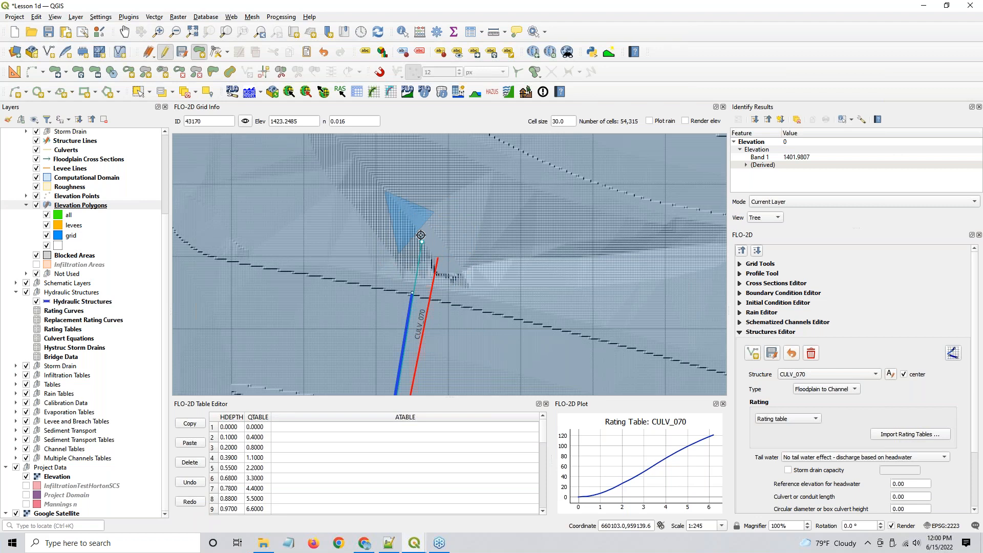
- Finish editing the Structure Lines layer, keeping the moved CULV_070 inlet
click(74, 141)
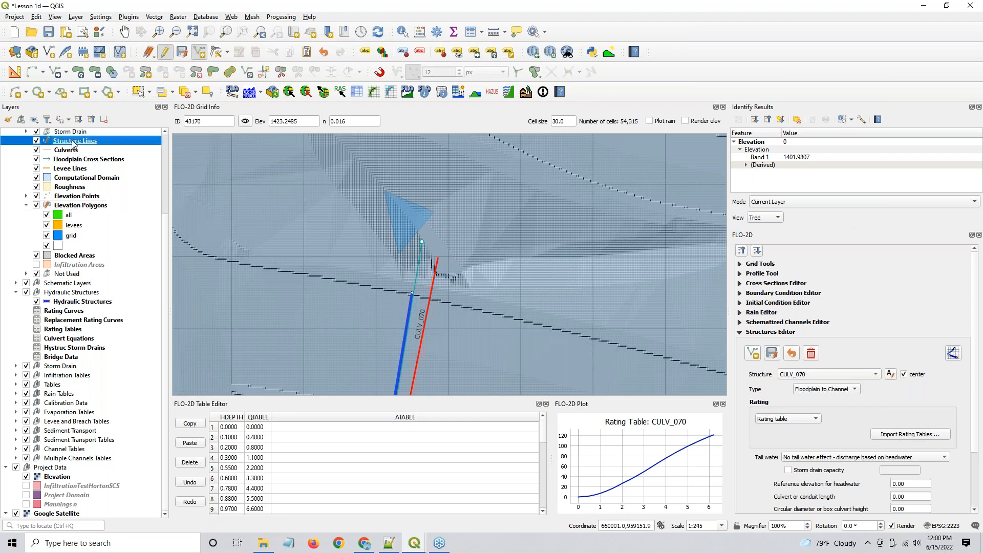
click(165, 52)
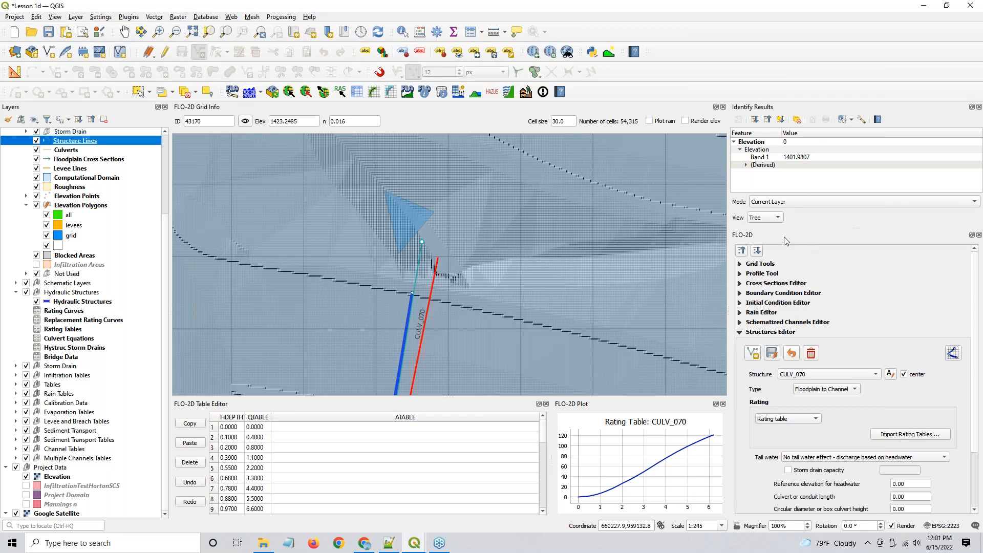
- Stack the Identify Results and FLO-2D panels as tabs and bring the Structures Editor back into full view
drag(784, 238, 786, 145)
drag(774, 399, 787, 352)
click(807, 514)
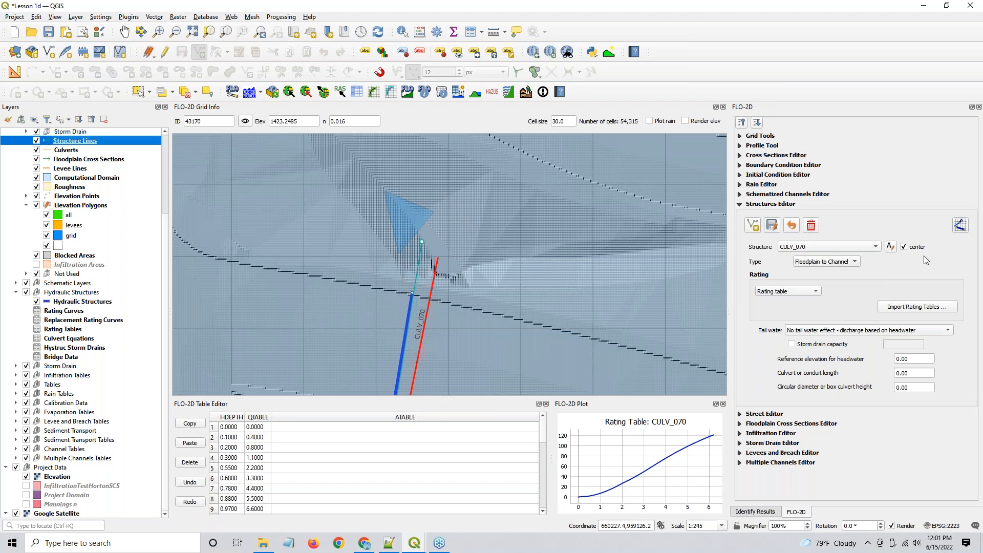
- Schematize the hydraulic structures from the edited structure lines
click(961, 224)
click(529, 274)
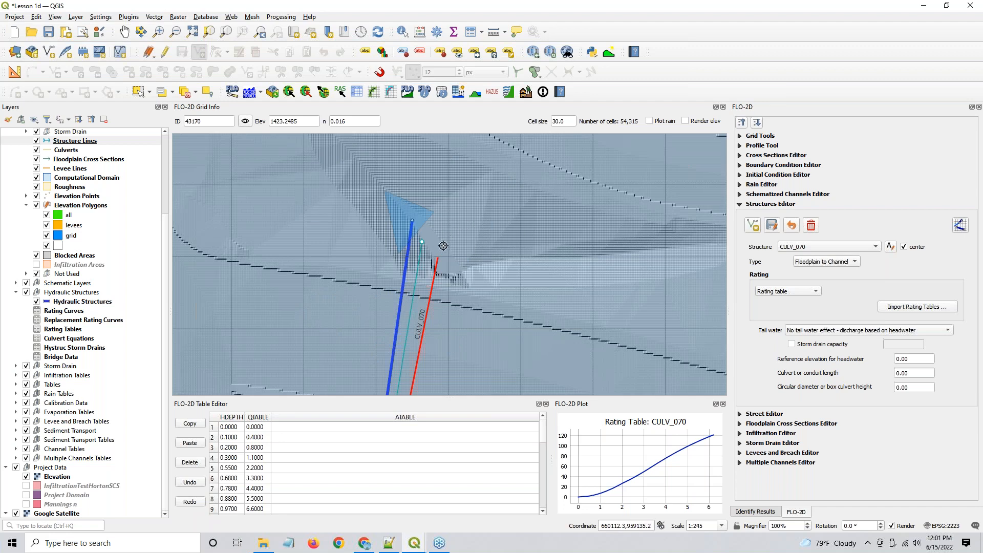
- Examine the schematized CULV_070 line and the elevation polygon at its inlet, down to the channel near Grnway2
scroll(441, 239, down, 1)
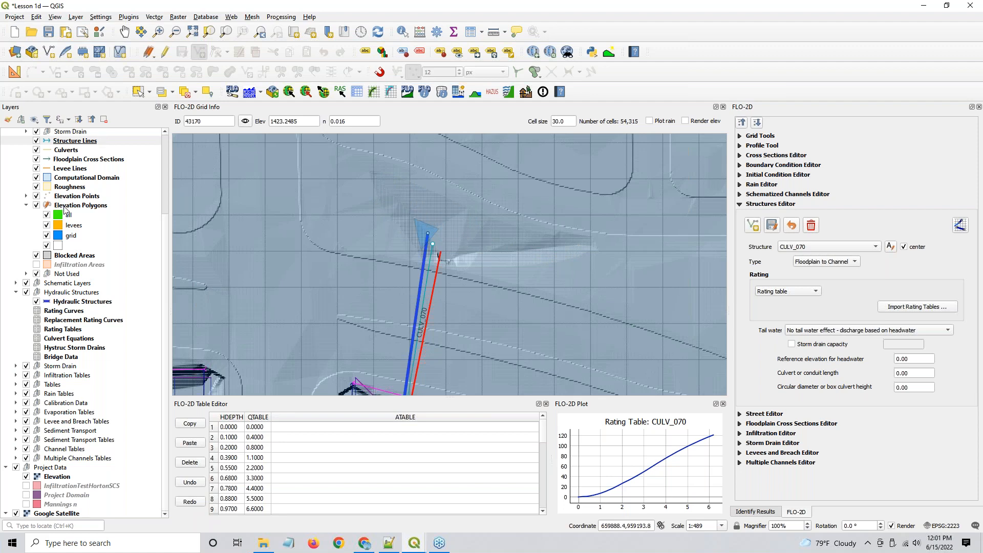
click(98, 206)
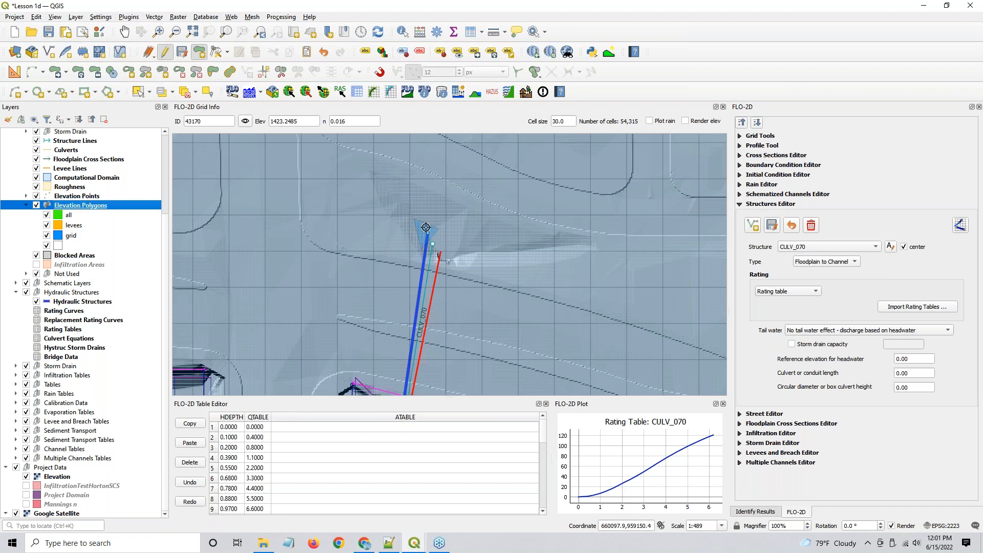
drag(429, 241, 437, 198)
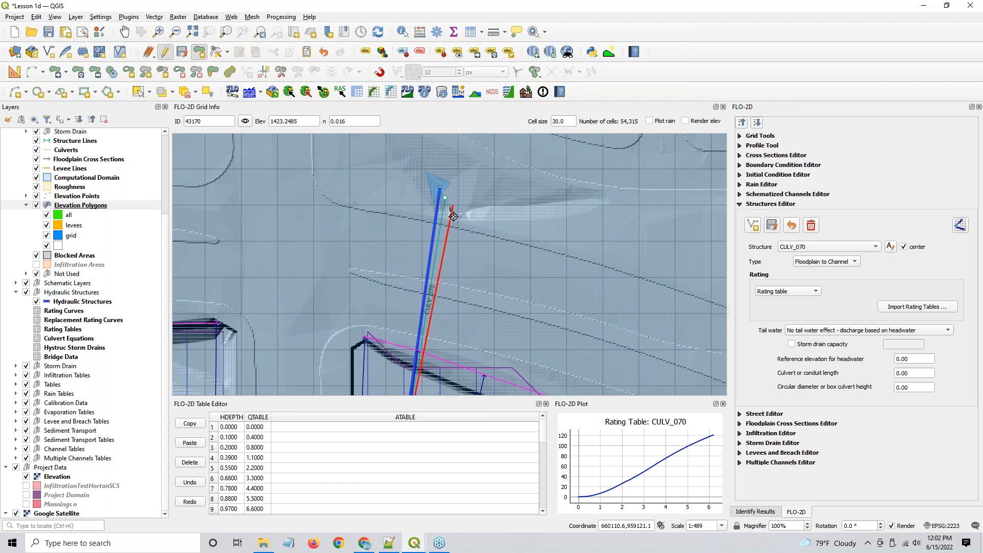
scroll(451, 200, up, 2)
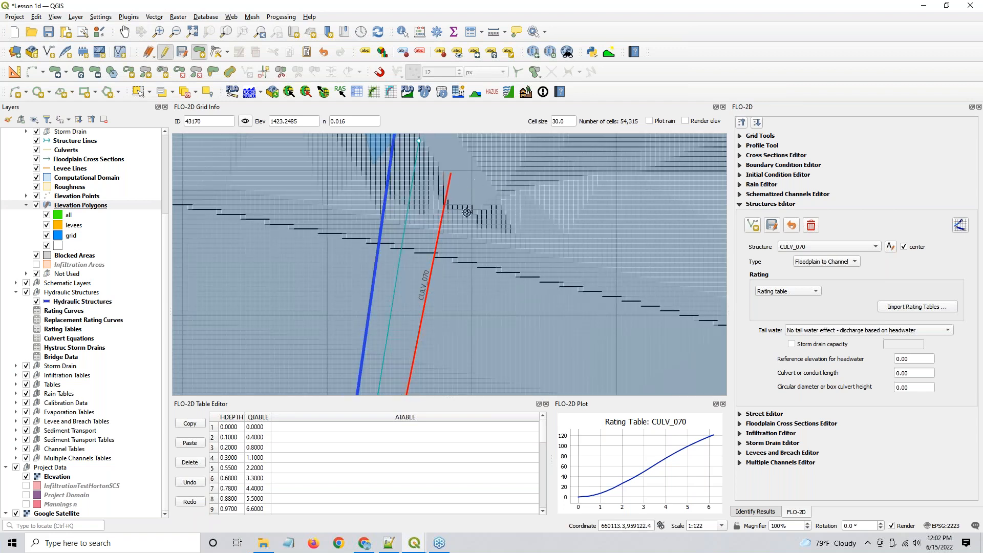
scroll(456, 221, down, 2)
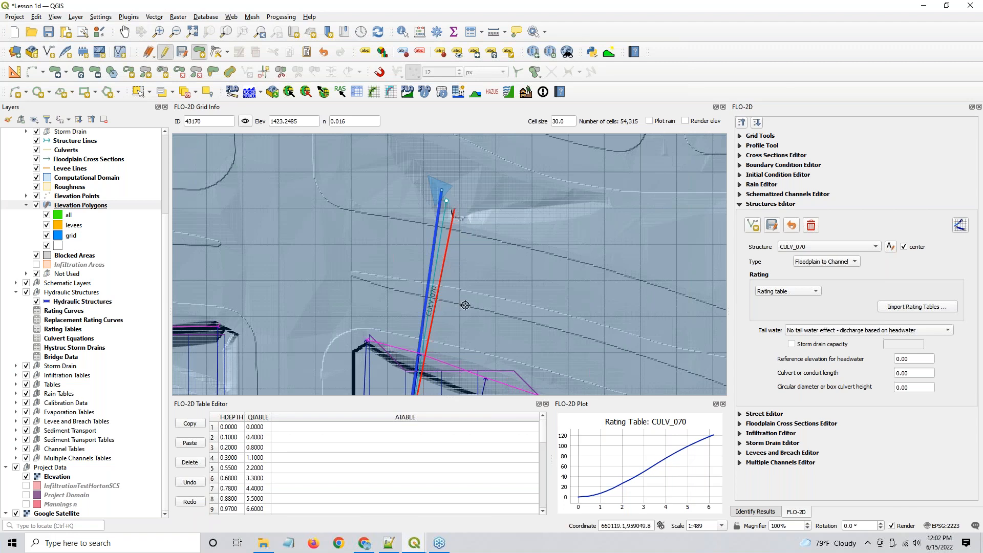
scroll(465, 303, down, 1)
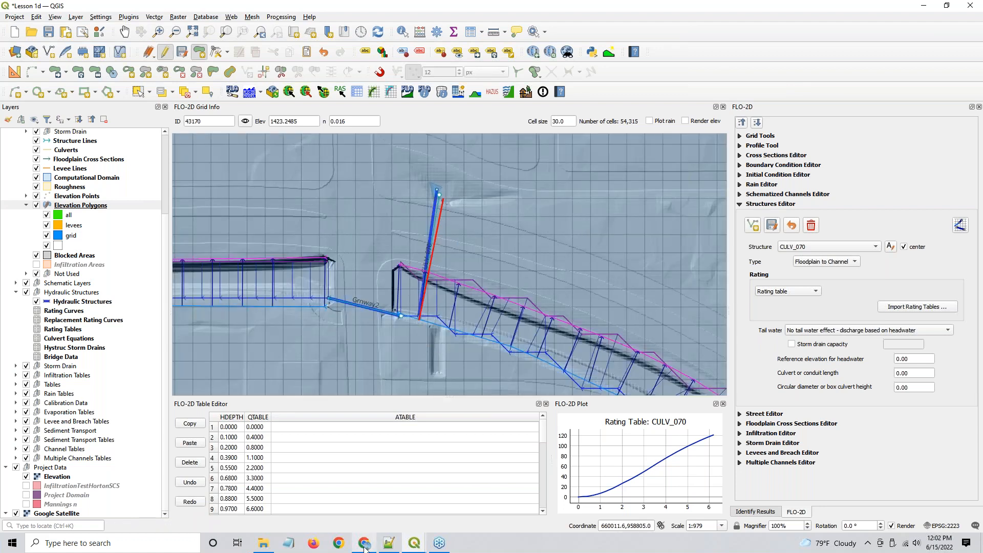
- Switch to Google Earth in the browser and view the culvert headwall and the surrounding basin parks
mouse_move(364, 547)
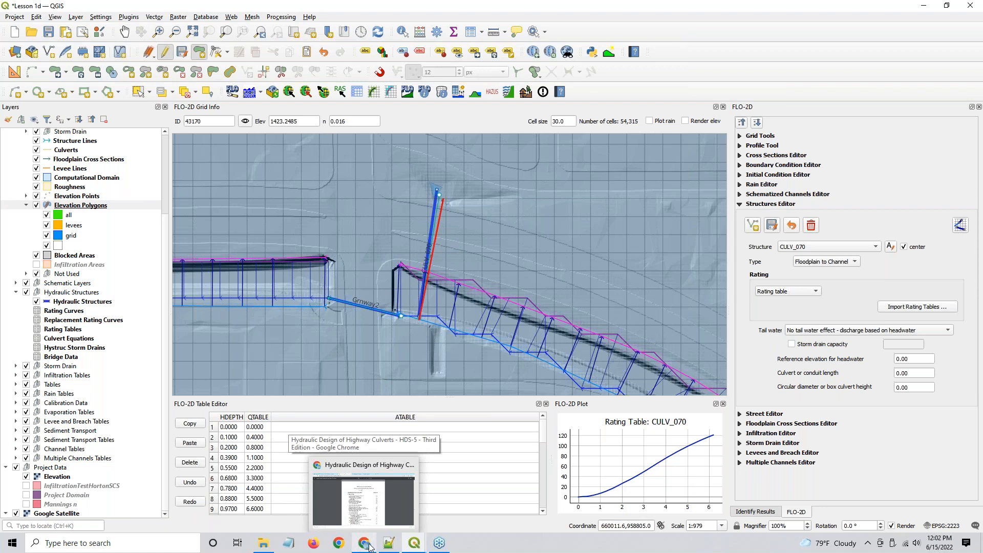
click(364, 544)
click(528, 8)
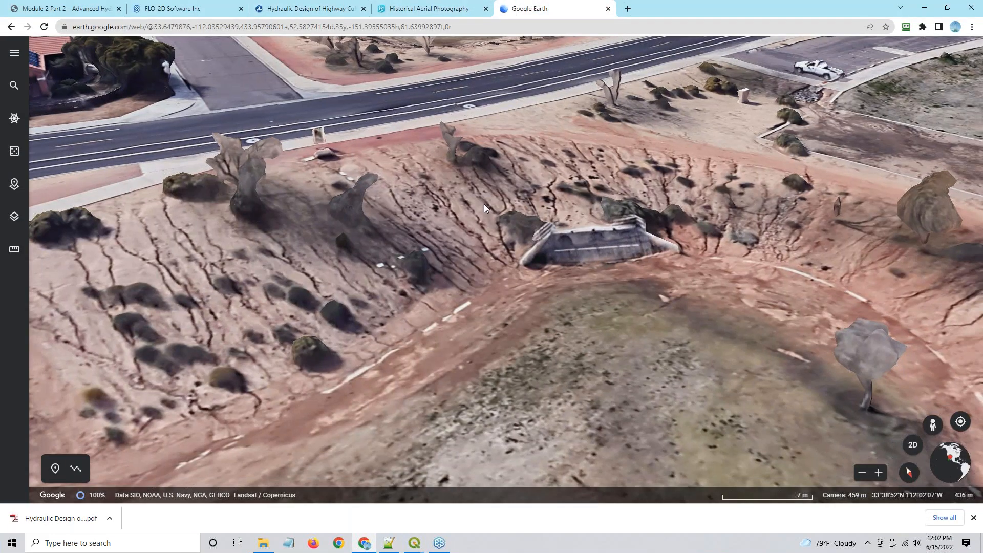
scroll(484, 204, down, 5)
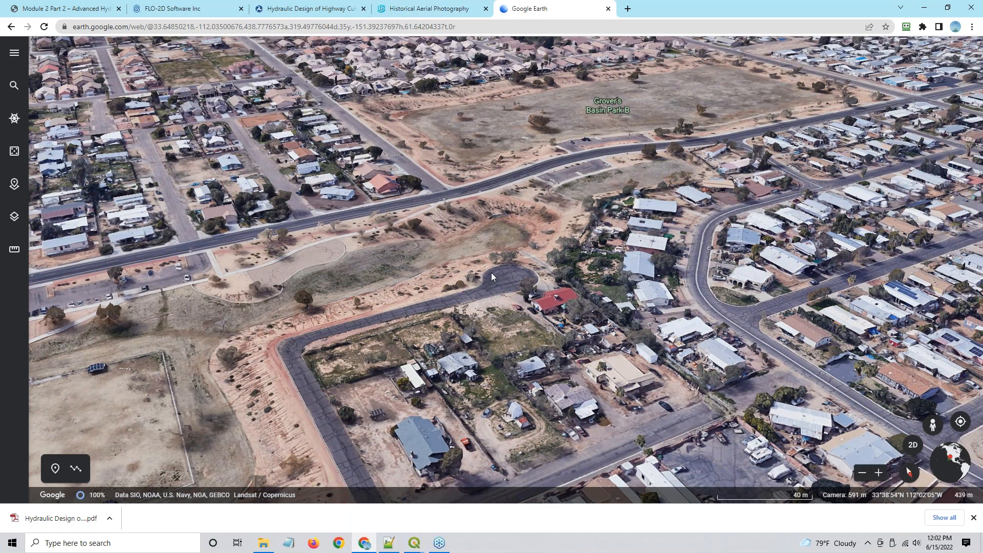
scroll(571, 104, down, 2)
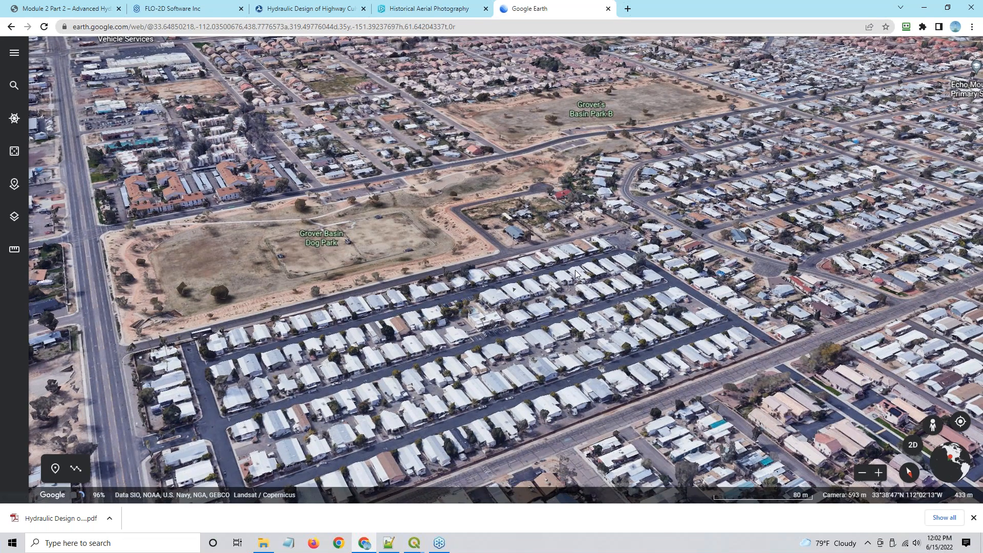
- Survey the area around Grover Basin Dog Park and Arizona State Route 101 in Google Earth for drainage crossings
drag(637, 405, 363, 294)
drag(476, 246, 700, 151)
drag(511, 378, 527, 144)
drag(547, 302, 526, 215)
drag(576, 378, 562, 244)
drag(659, 243, 609, 273)
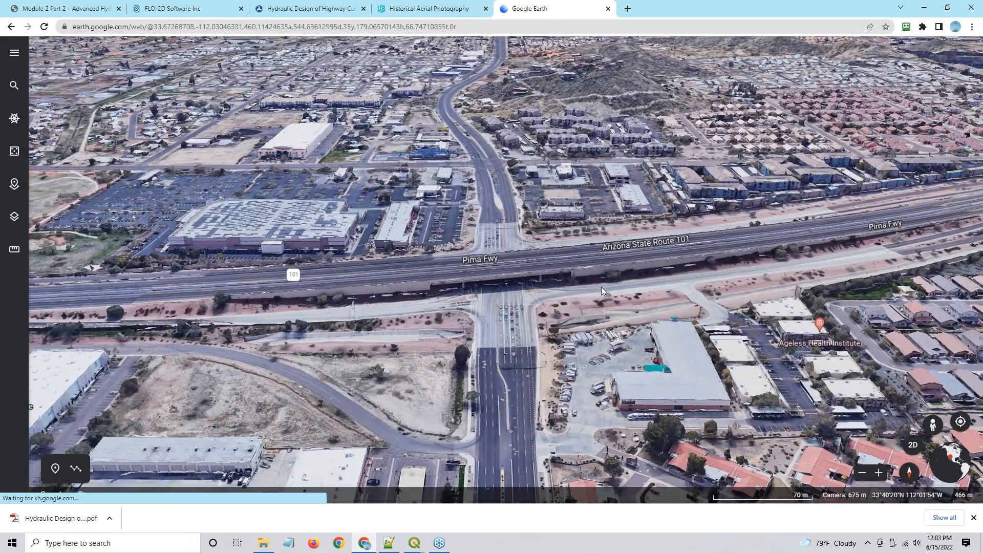
drag(522, 100, 527, 177)
scroll(521, 197, down, 4)
drag(523, 98, 555, 359)
drag(536, 127, 518, 368)
scroll(534, 197, down, 3)
drag(656, 327, 410, 363)
drag(635, 431, 595, 243)
scroll(472, 293, up, 5)
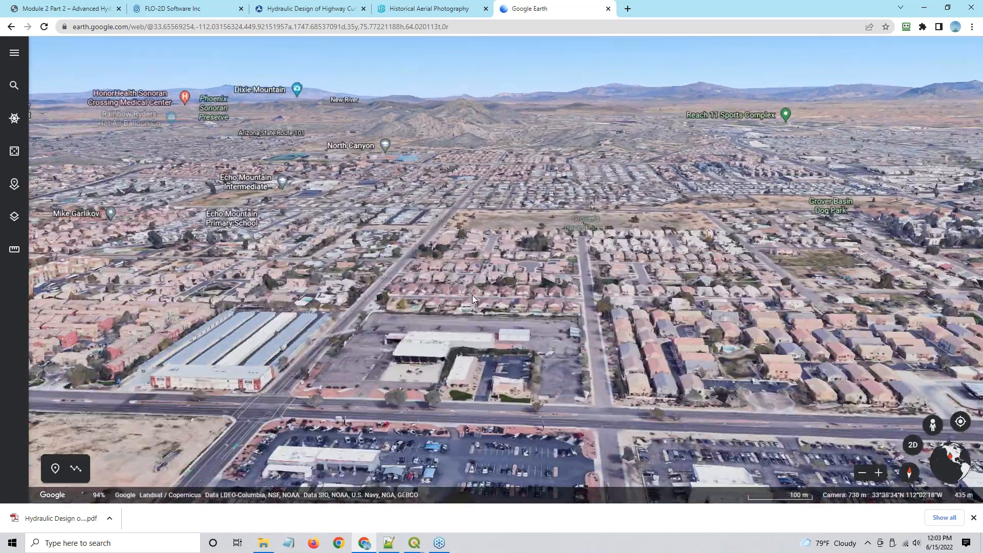
- Find the drainage channel south of Aire Libre Elementary School and view its road crossing beside the red pedestrian bridge
drag(457, 385, 504, 293)
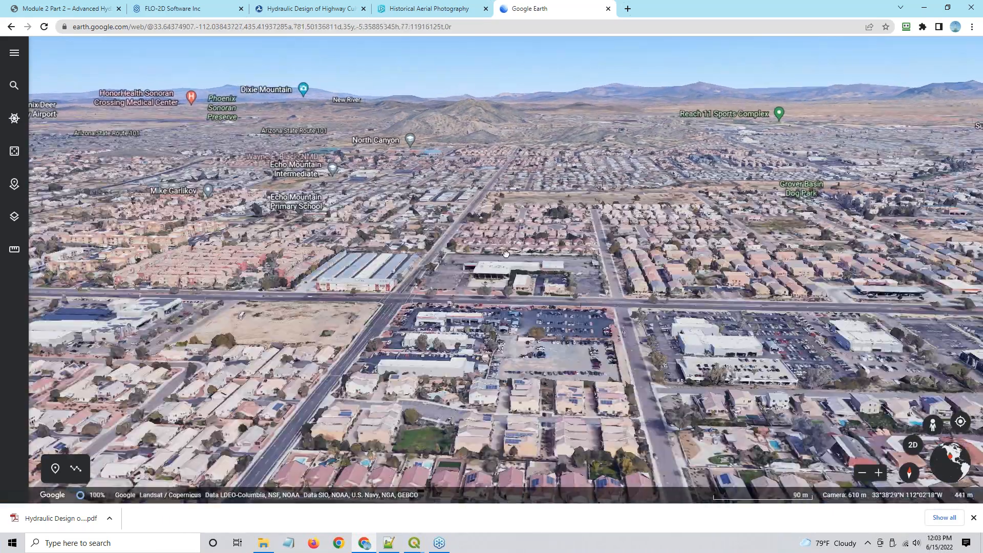
drag(403, 343, 404, 405)
scroll(518, 317, down, 4)
scroll(699, 264, down, 5)
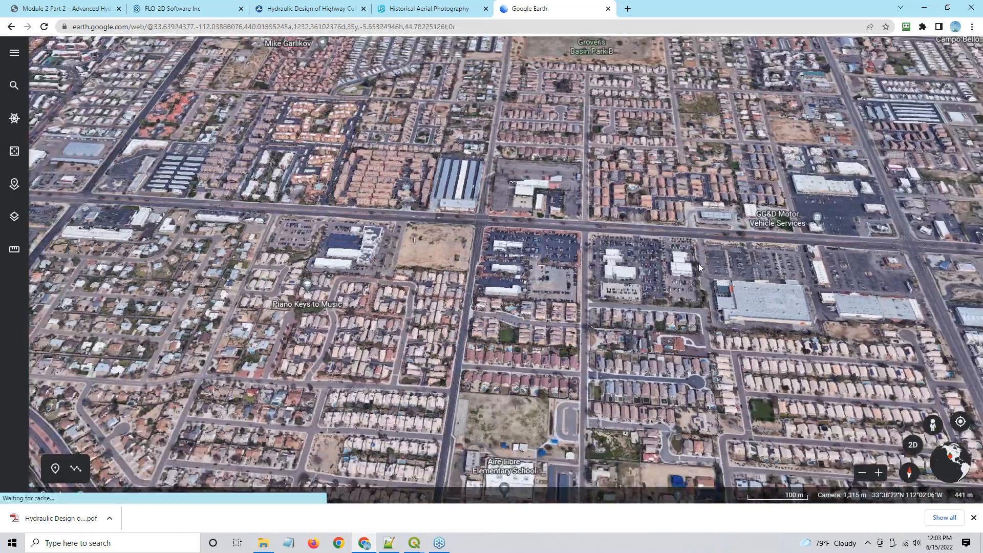
scroll(702, 353, down, 5)
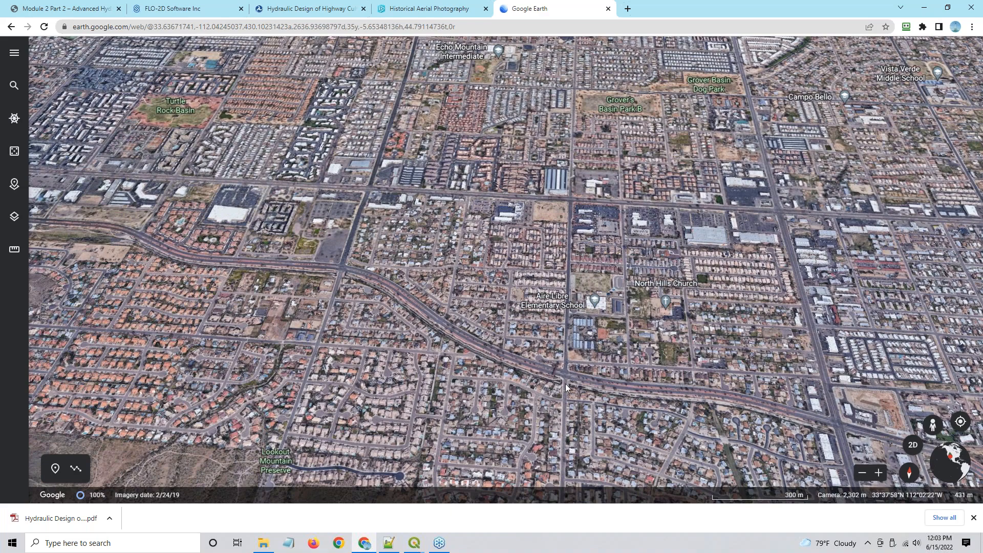
scroll(566, 385, up, 5)
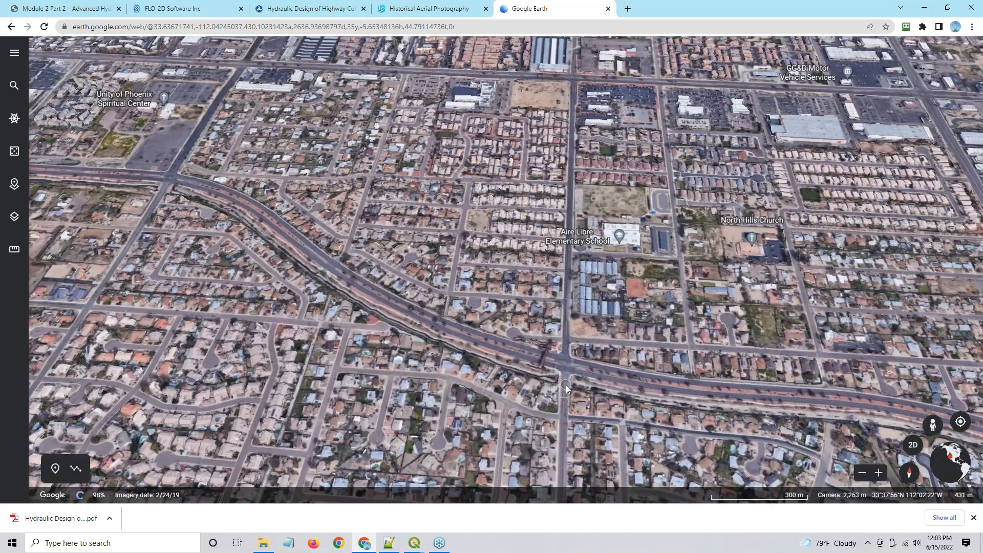
scroll(575, 388, up, 3)
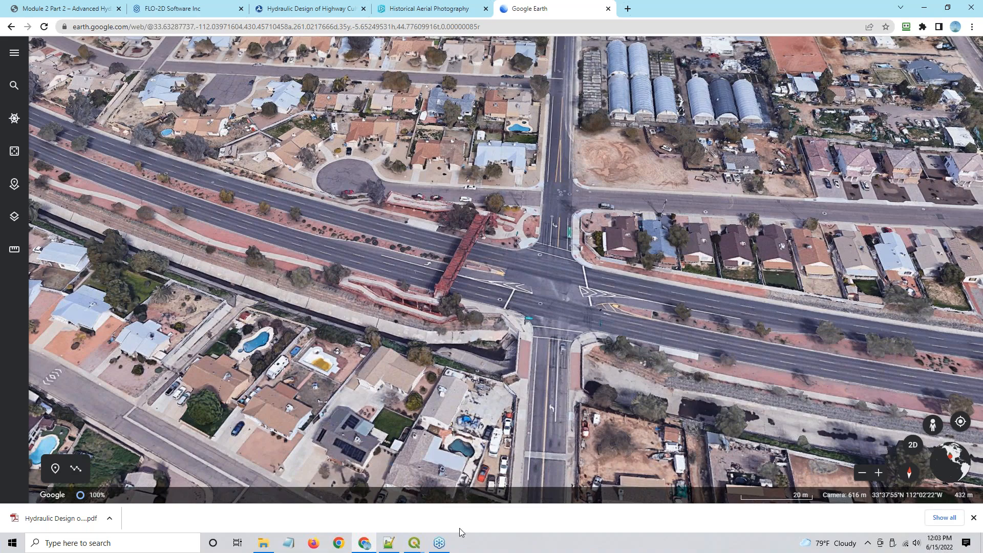
- Check the Grnway2 and CULV_070 area in the QGIS project and return to the Google Earth crossing view
mouse_move(404, 545)
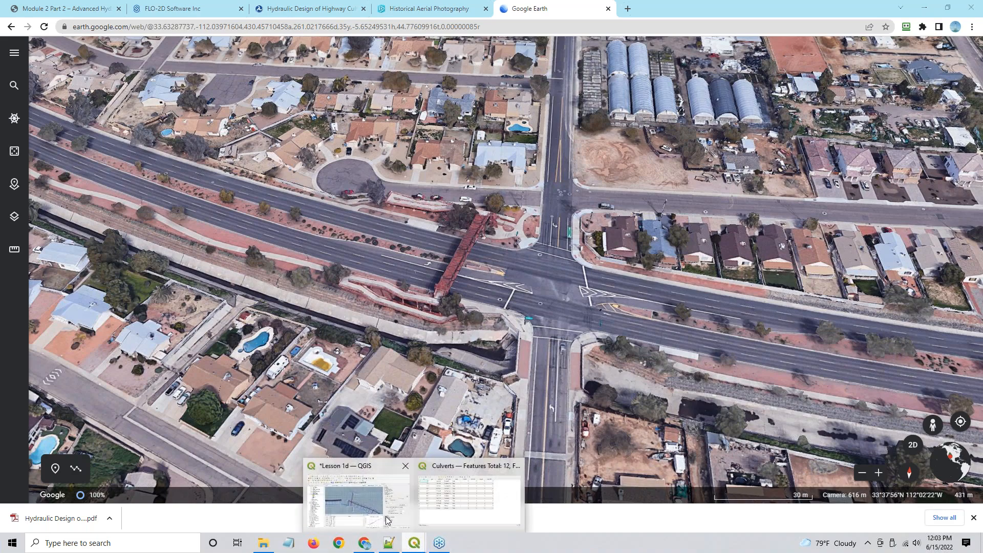
click(374, 499)
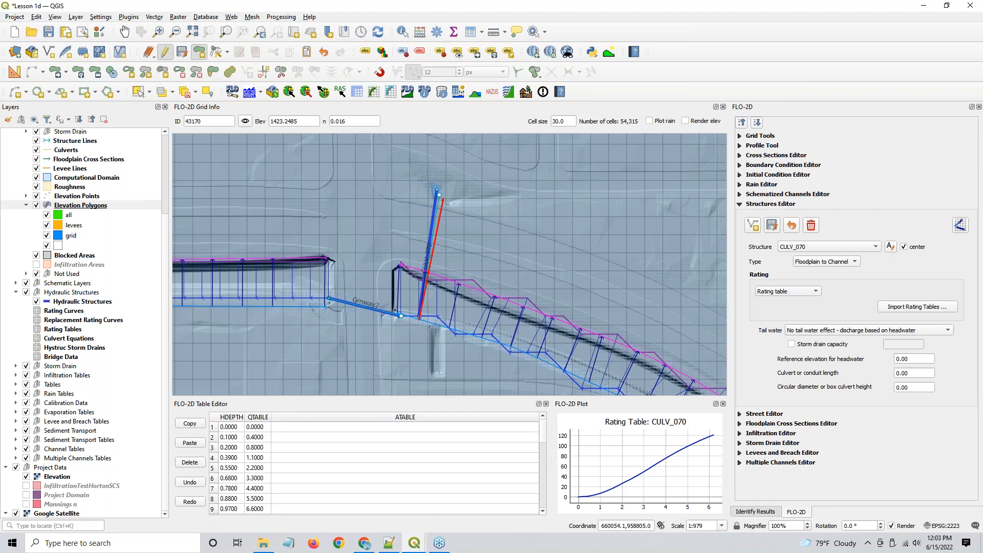
mouse_move(414, 547)
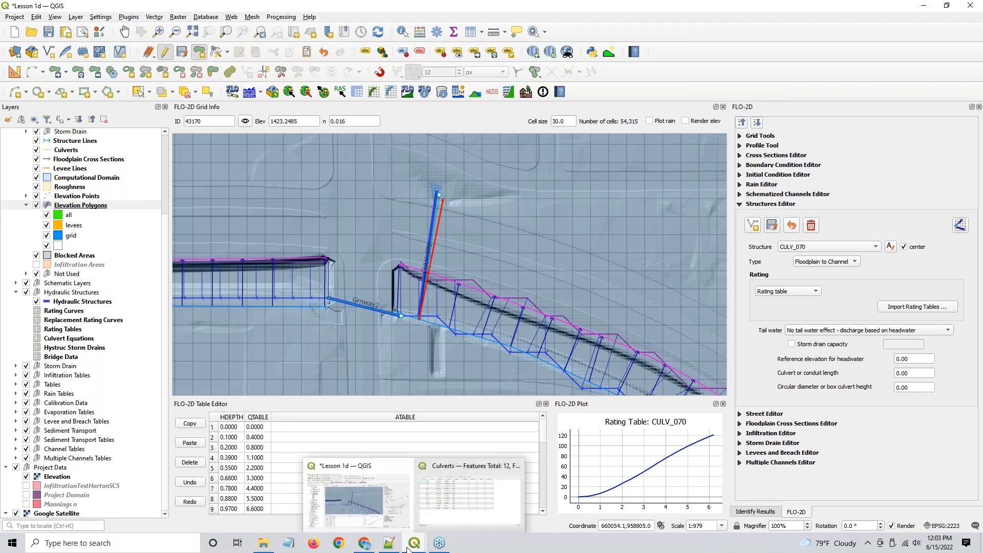
click(379, 498)
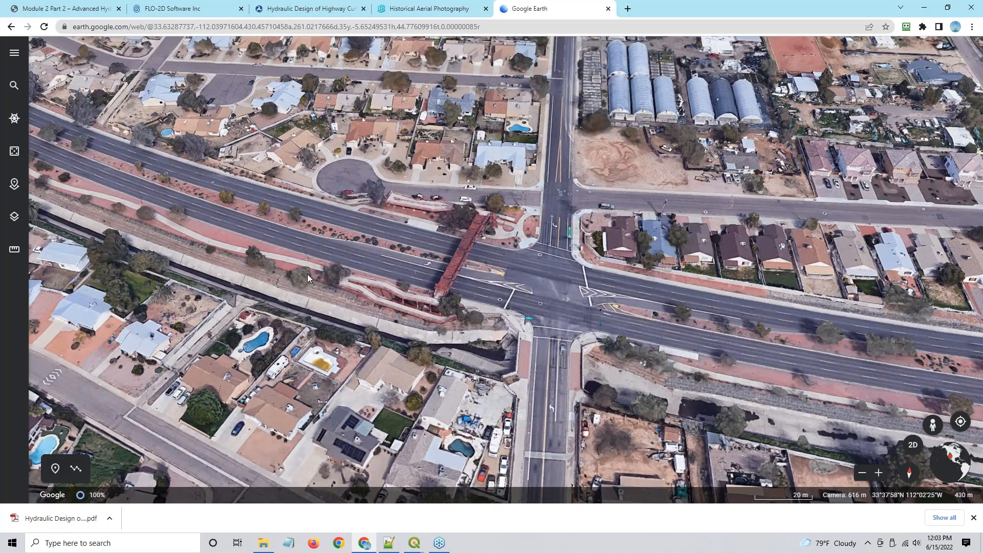
- Follow the drainage channel in Google Earth to the next road intersection and view the bridge crossing
drag(297, 272, 604, 327)
drag(330, 235, 870, 420)
drag(326, 135, 497, 232)
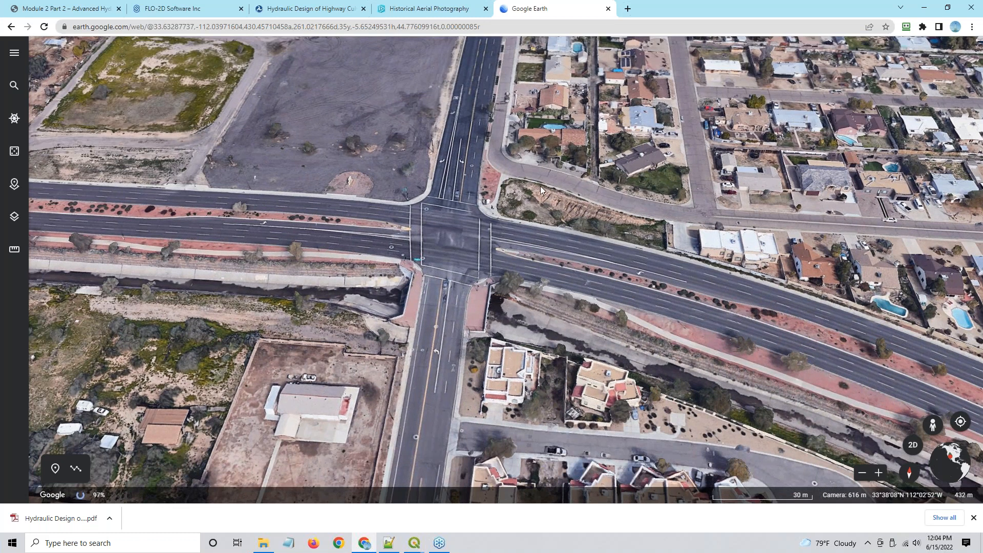
scroll(491, 310, up, 2)
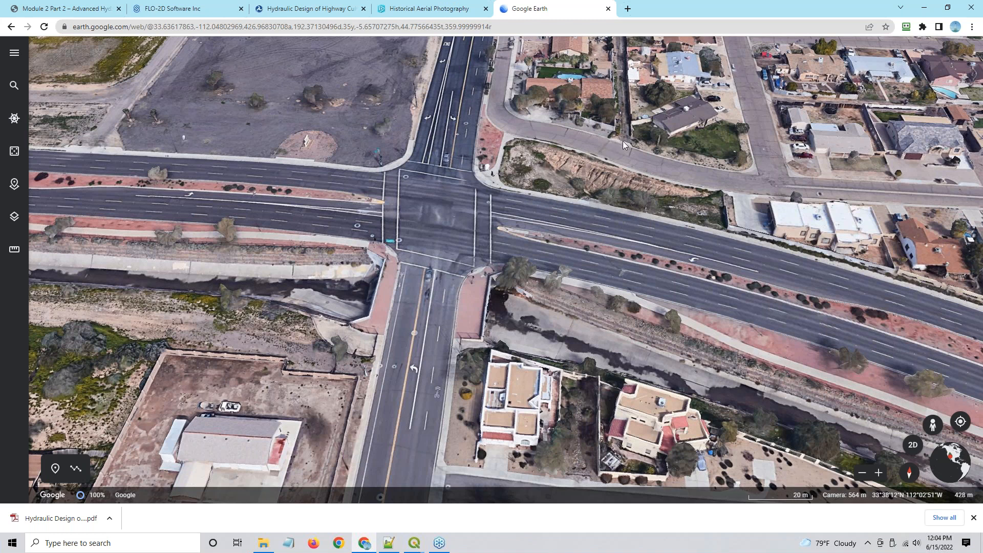
scroll(594, 193, up, 3)
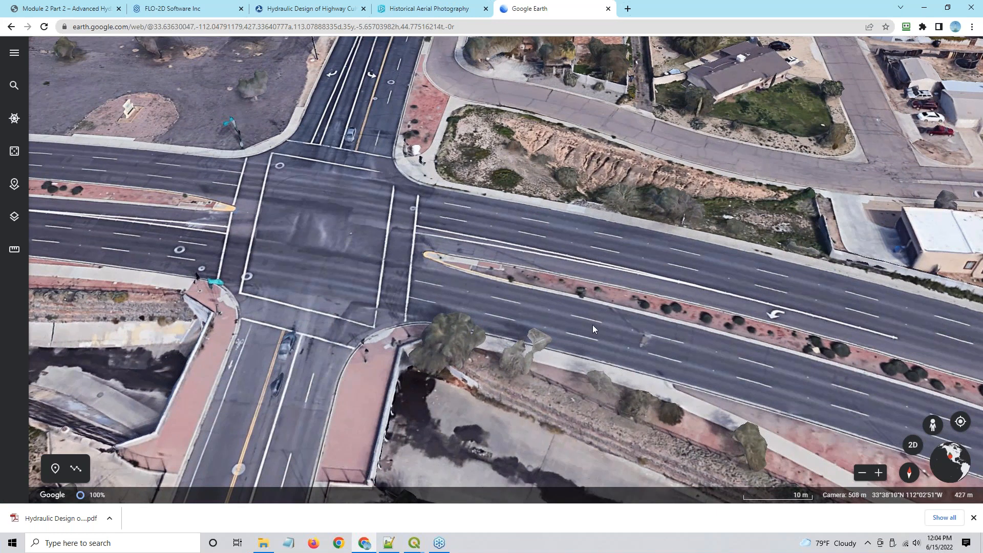
drag(603, 369, 425, 339)
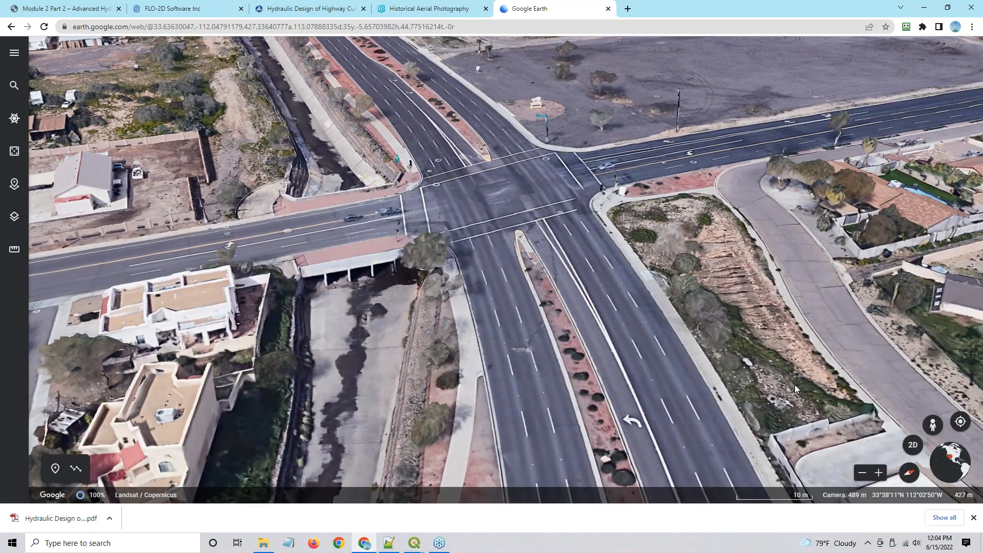
- Examine the eroded roadside basin across the highway from the channel and its culvert inlet beside the road
drag(795, 385, 562, 366)
drag(853, 338, 517, 340)
drag(863, 383, 737, 407)
scroll(761, 300, up, 4)
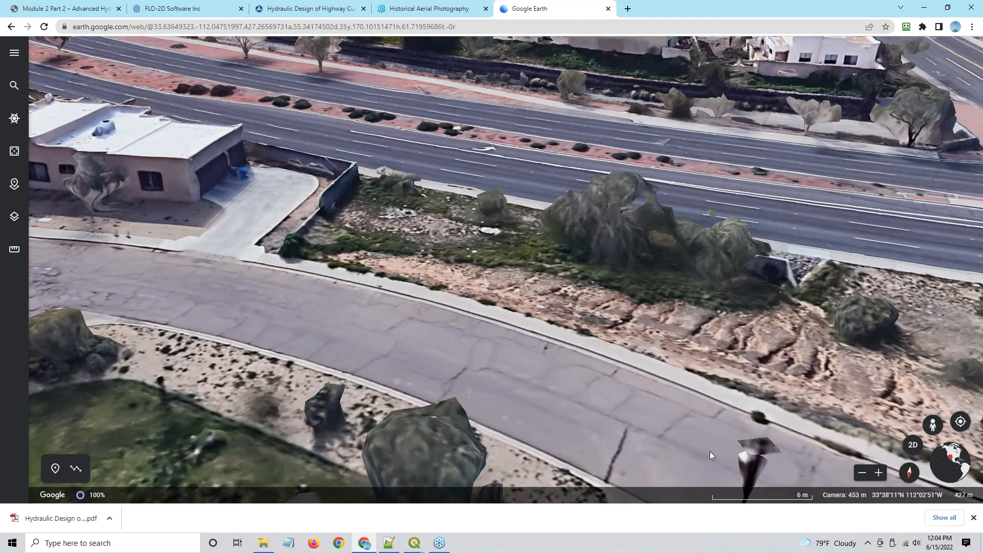
drag(659, 429, 668, 302)
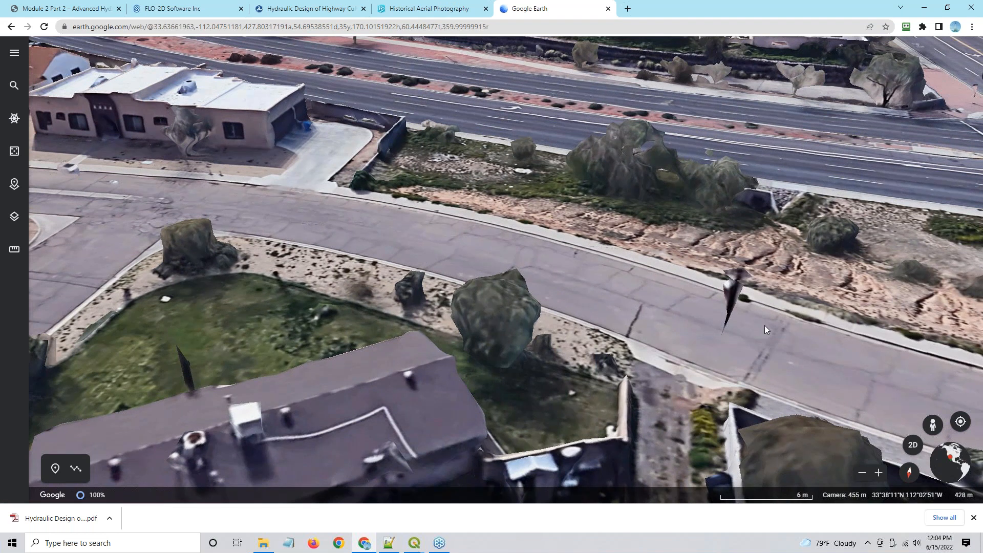
drag(764, 324, 675, 302)
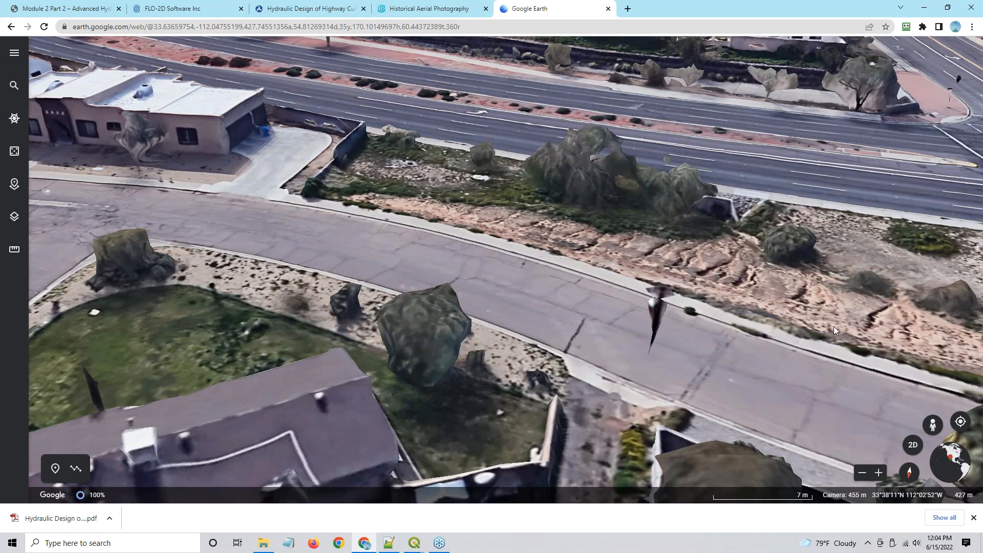
click(323, 171)
click(717, 215)
scroll(720, 249, down, 2)
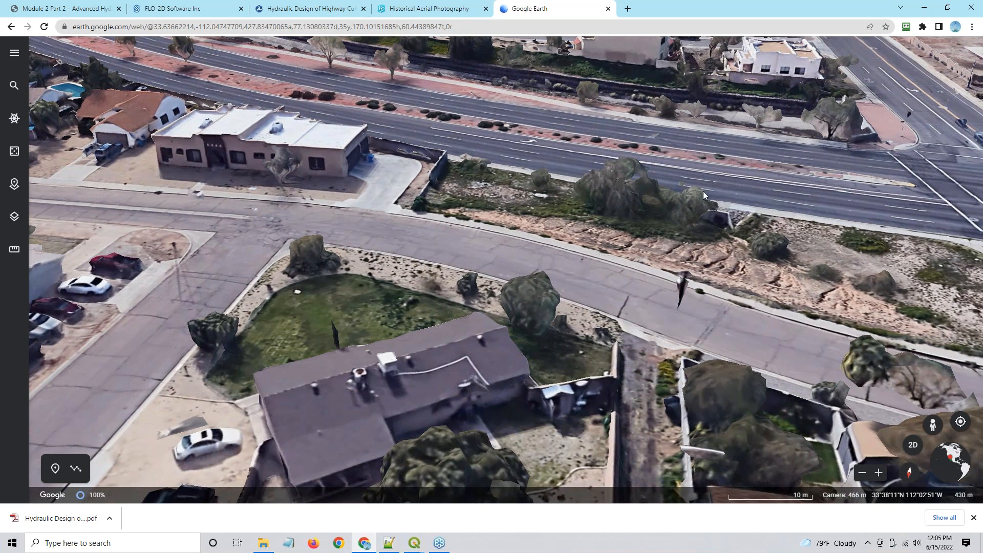
drag(849, 185, 506, 391)
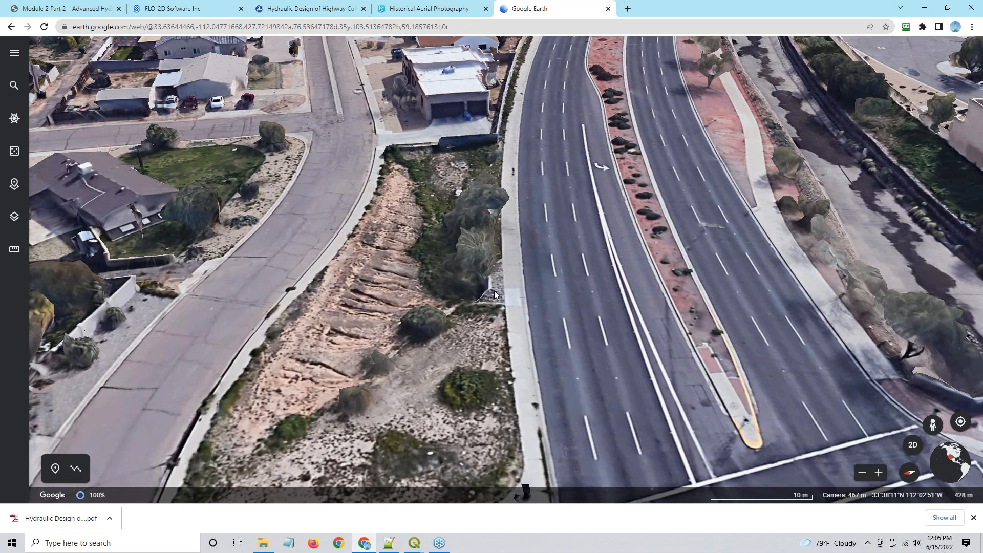
- Find the culvert outlet in the concrete channel's bank beside the road bridge, across the highway from the inlet
drag(598, 329, 318, 297)
drag(716, 398, 576, 398)
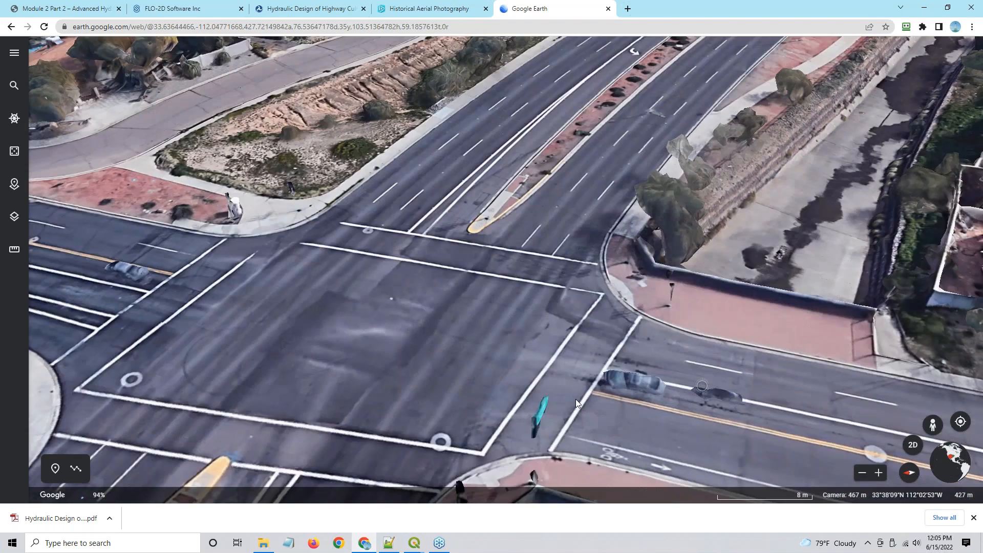
drag(832, 304, 629, 324)
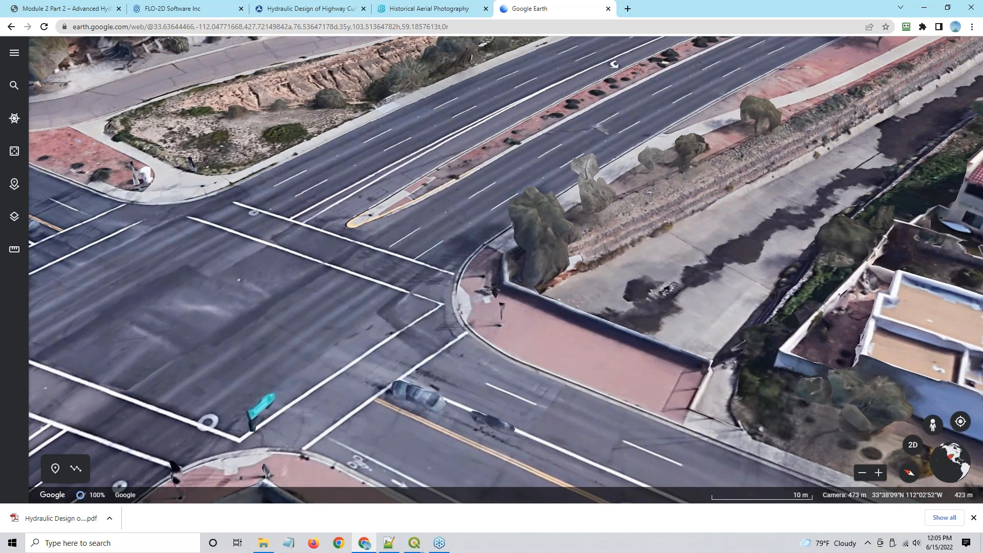
drag(727, 359, 590, 364)
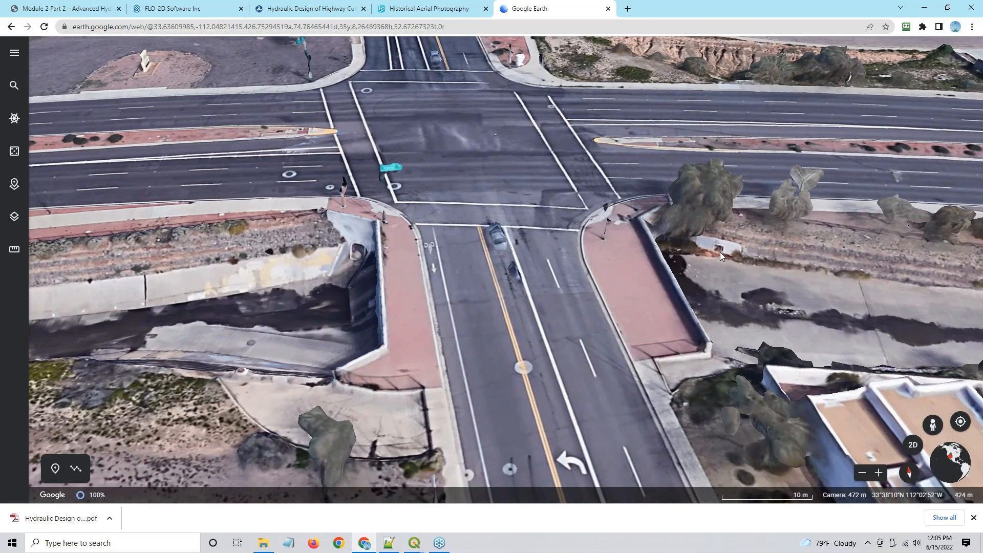
scroll(725, 278, up, 3)
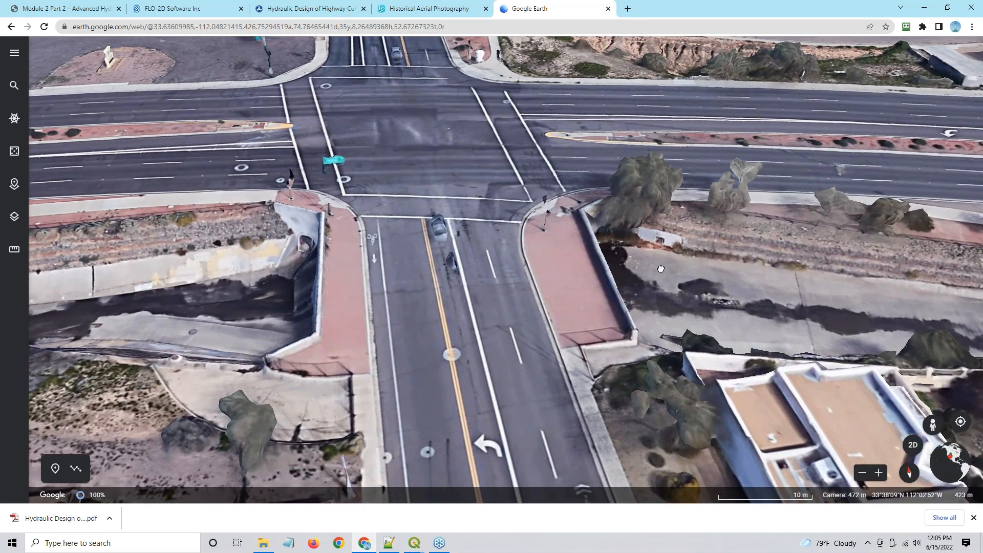
scroll(654, 241, up, 2)
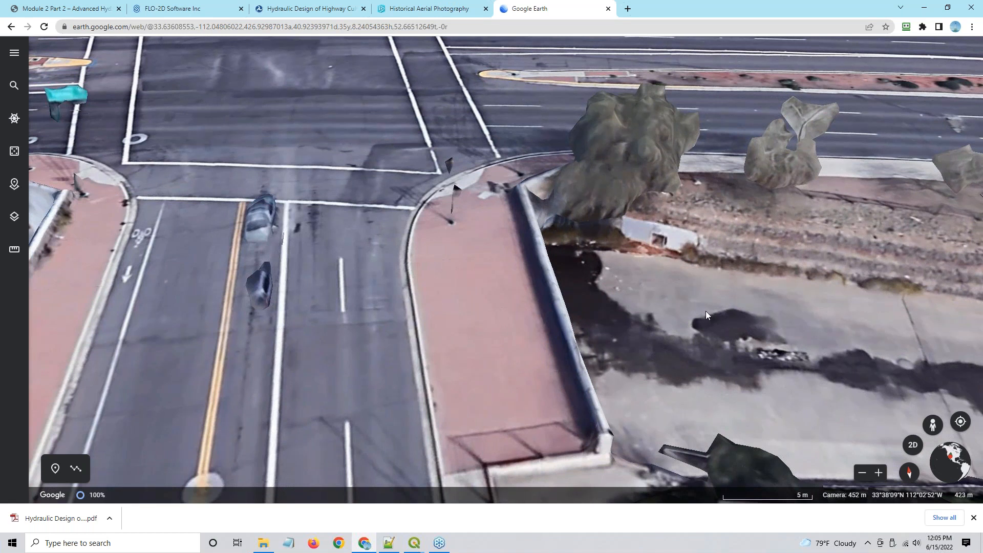
drag(666, 345, 579, 321)
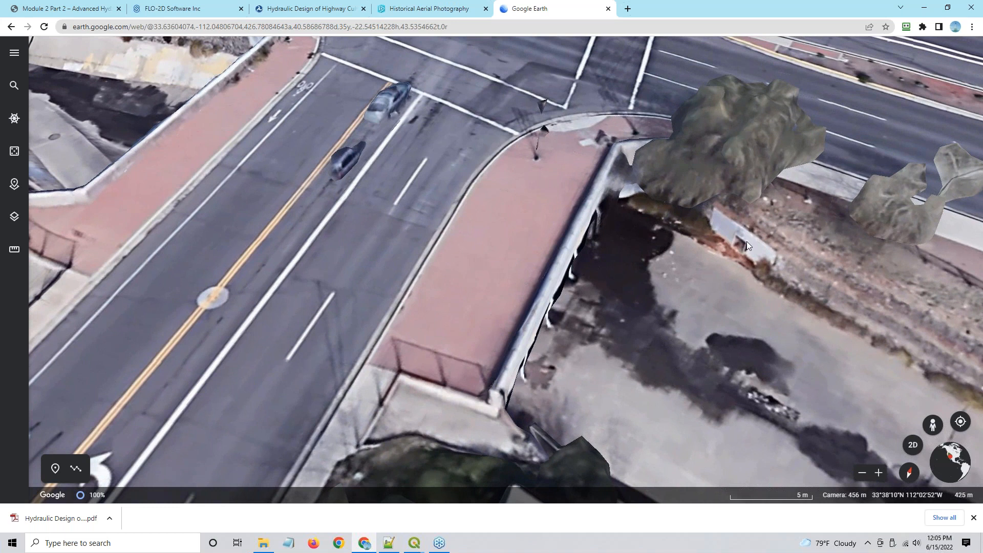
drag(708, 264, 515, 171)
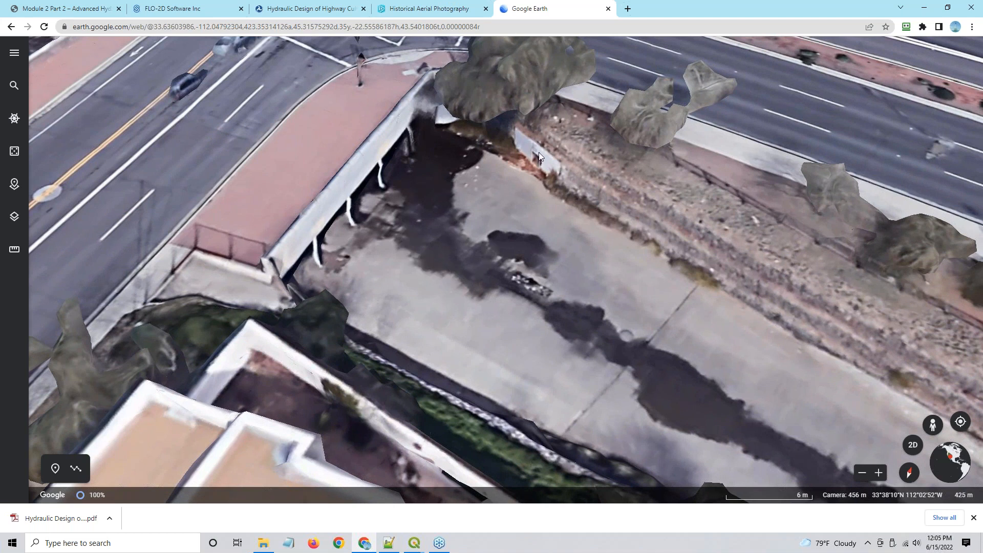
click(447, 236)
- Switch to the Lesson 1d project in QGIS and view where CULV_070 meets the channel near Grnway2
mouse_move(416, 543)
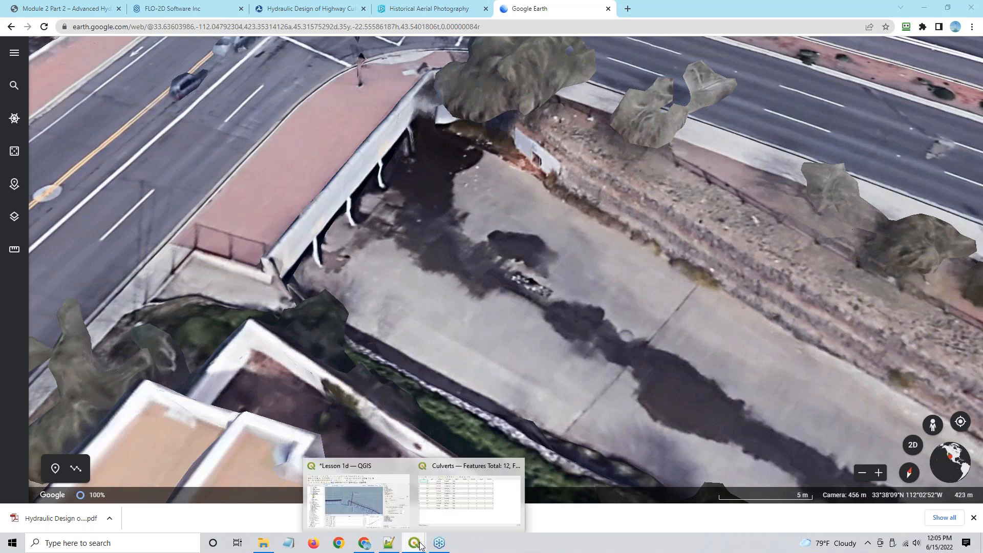
click(358, 494)
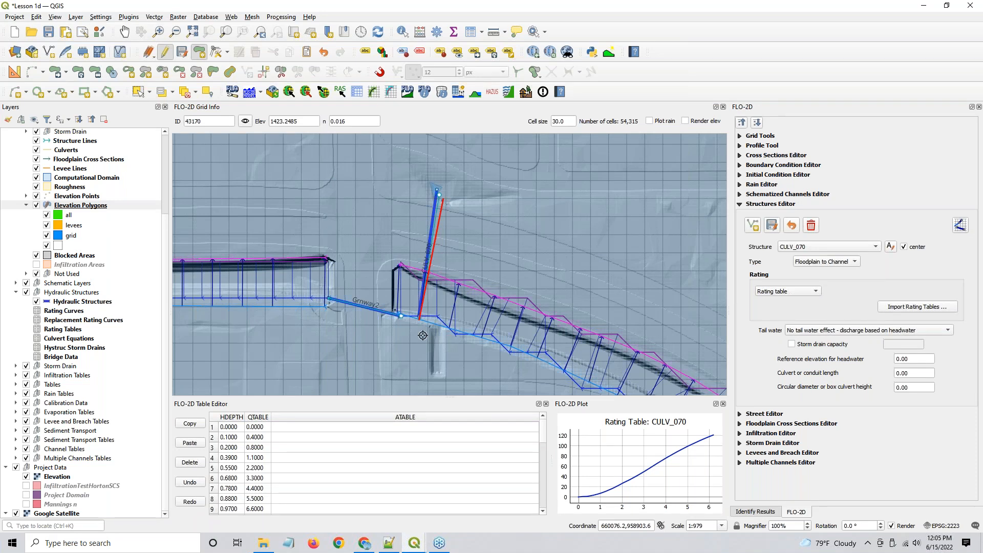
scroll(417, 334, up, 1)
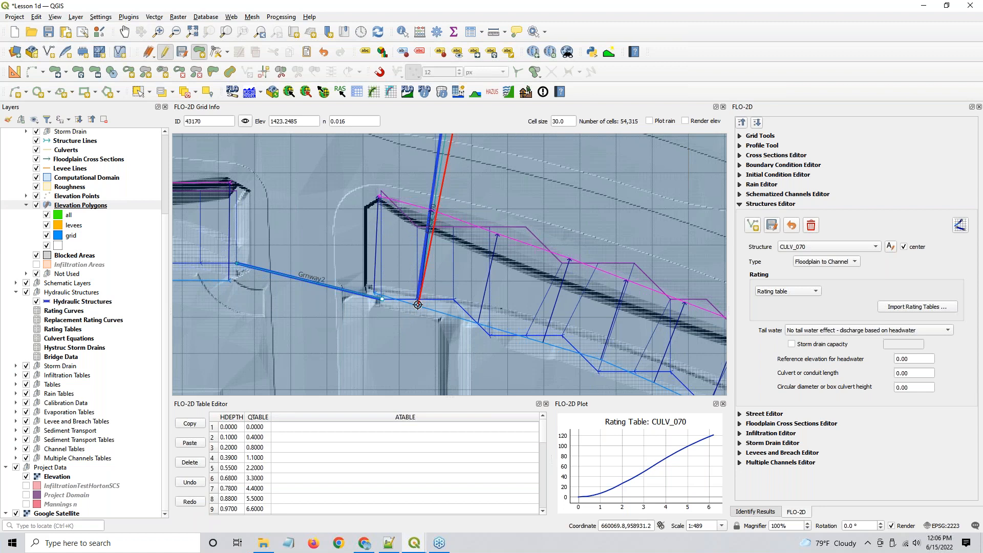
drag(586, 290, 496, 261)
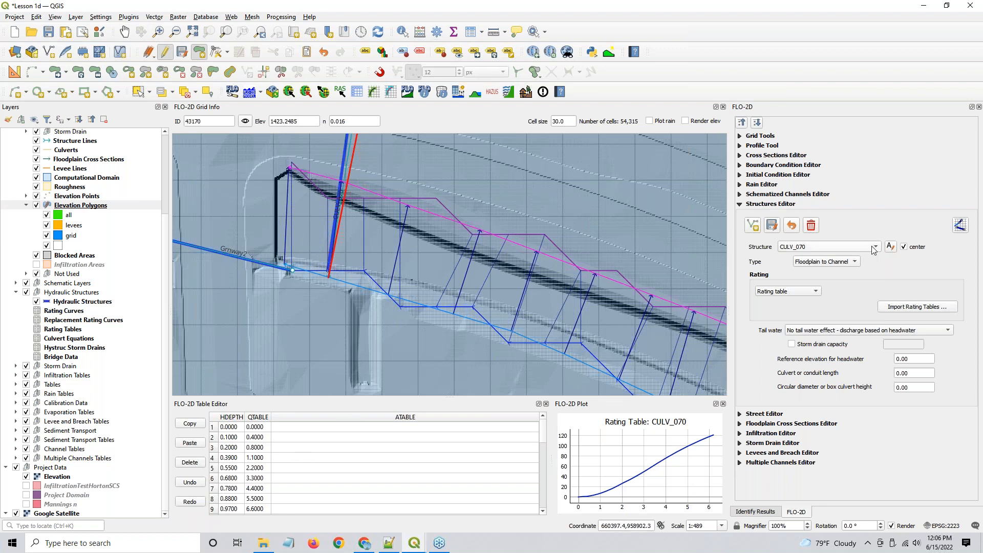
- Query the channel cross section at CULV_070's outlet with the FLO-2D info tool and show its station and elevation data
click(250, 446)
click(426, 93)
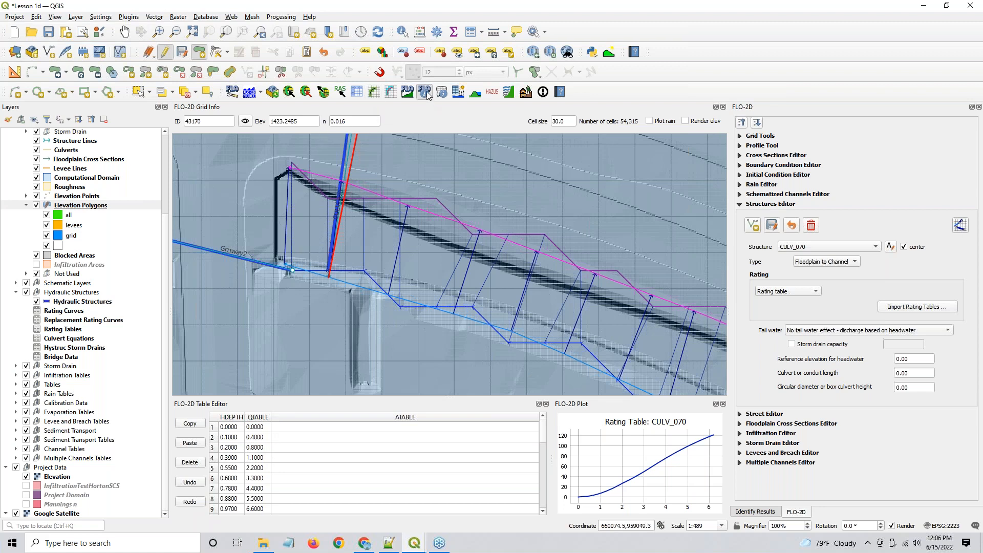
click(326, 228)
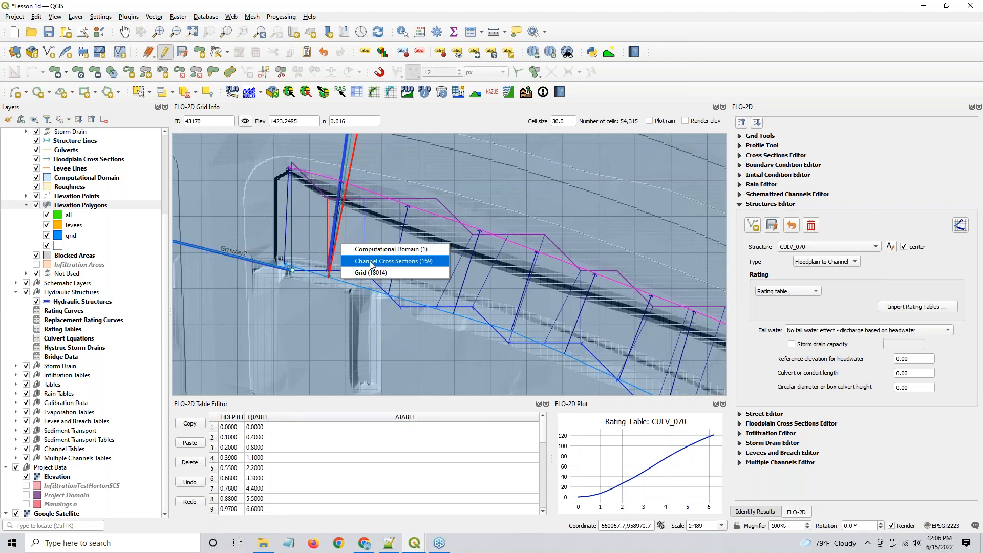
click(370, 261)
drag(516, 128, 602, 133)
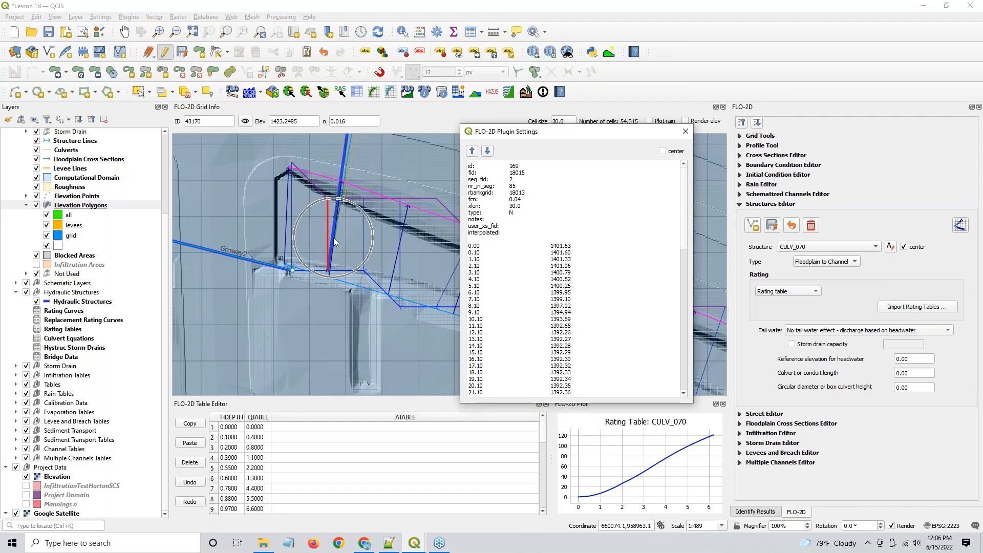
right_click(557, 303)
key(Escape)
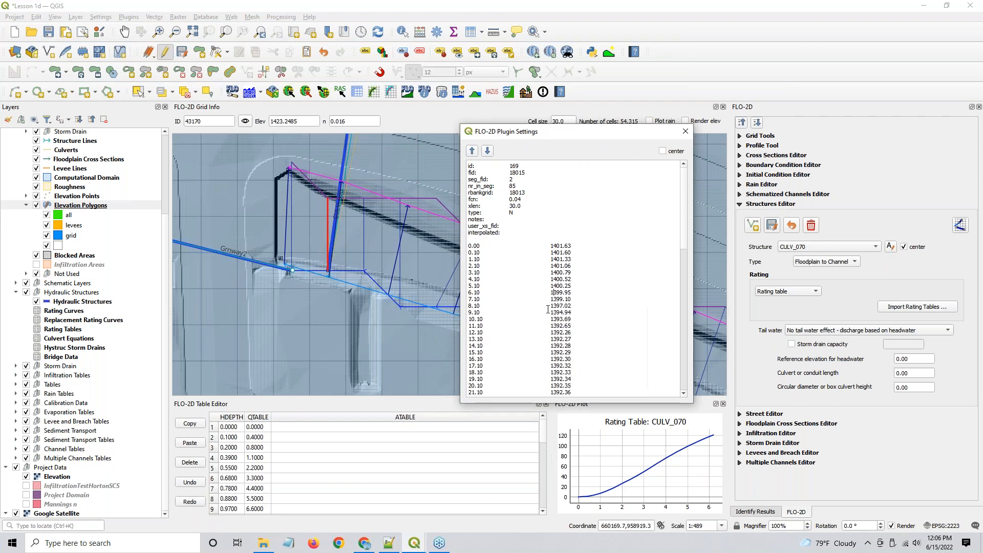
- Read the cross section's channel bed elevations, compare its location with the Grnway2 crossing, and close the data window
scroll(550, 309, down, 2)
scroll(550, 309, down, 3)
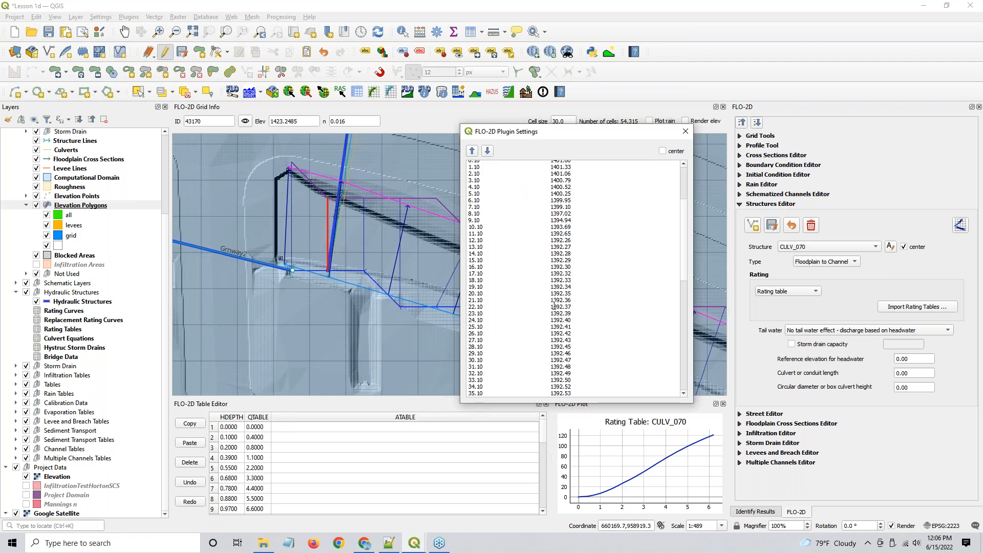
drag(560, 281, 569, 286)
click(569, 276)
click(293, 271)
scroll(300, 271, down, 1)
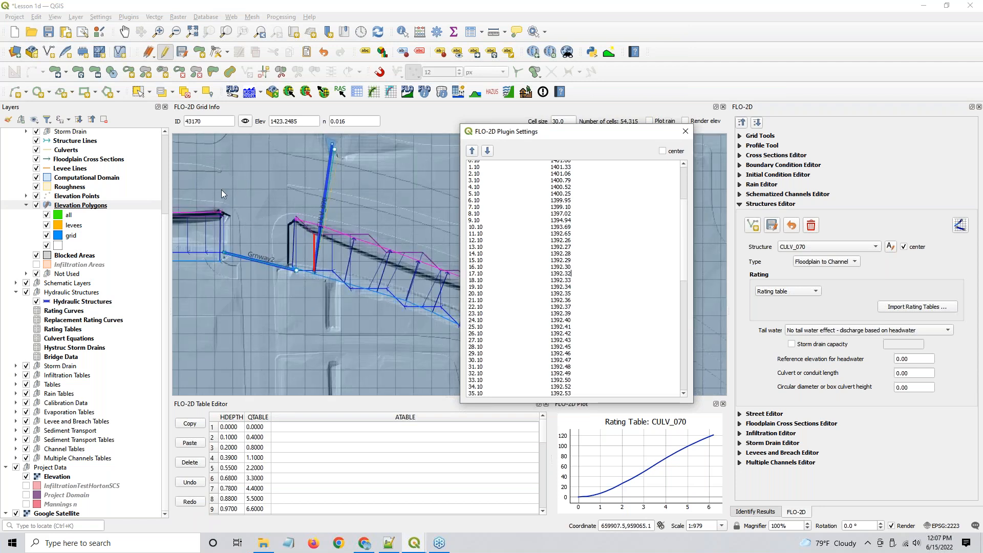
scroll(202, 239, up, 1)
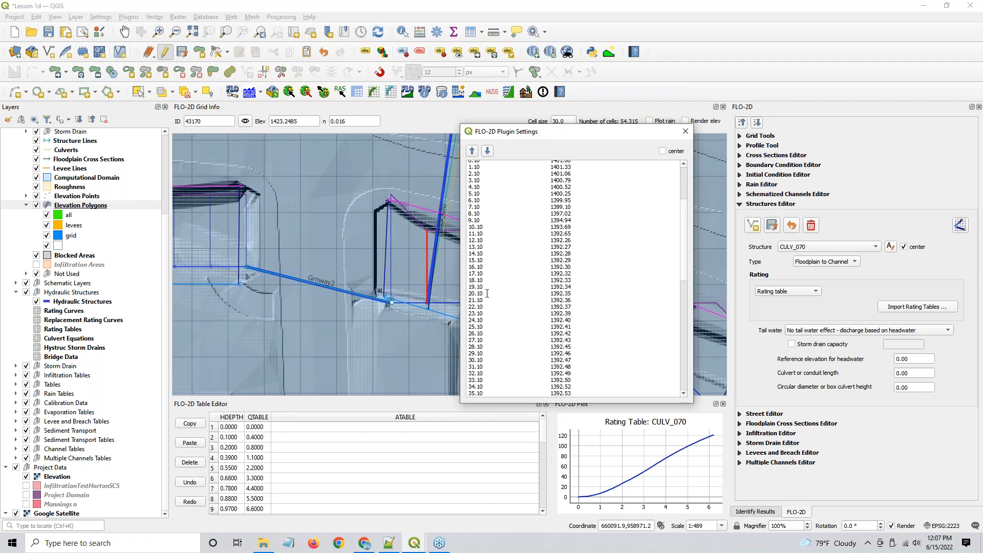
drag(523, 136, 660, 117)
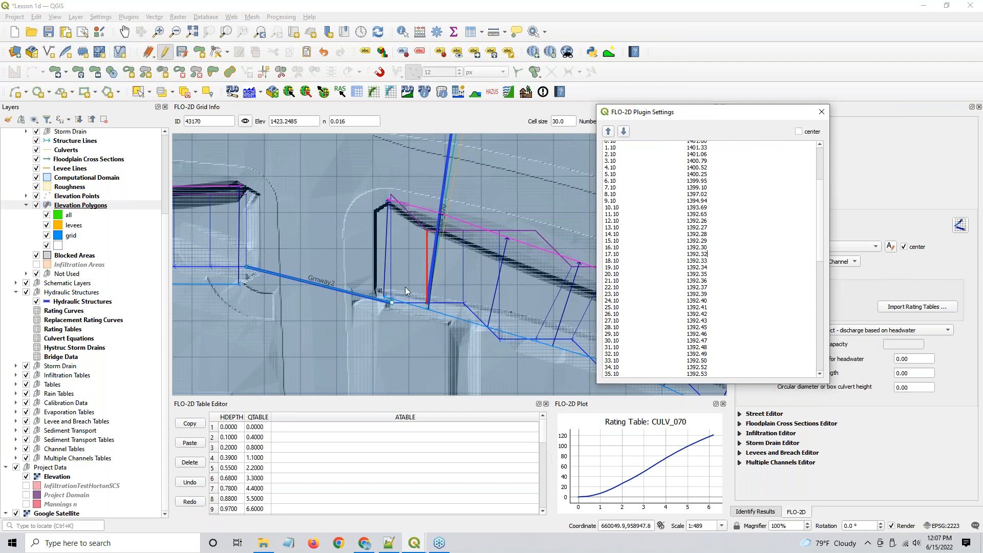
drag(460, 136, 423, 187)
scroll(405, 262, down, 1)
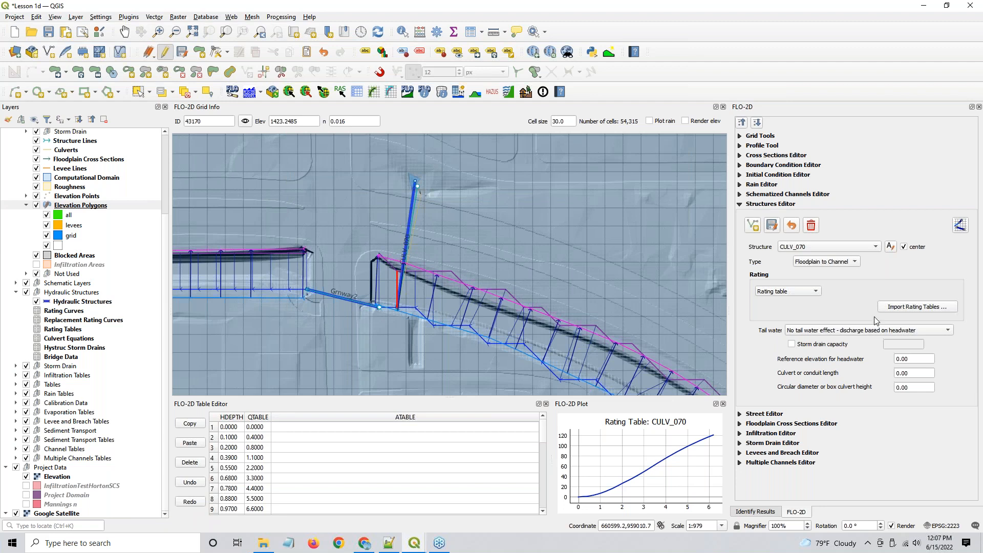
- Set CULV_070's tail water condition to "Reduced discharge and NO upstream flow allowed"
click(851, 330)
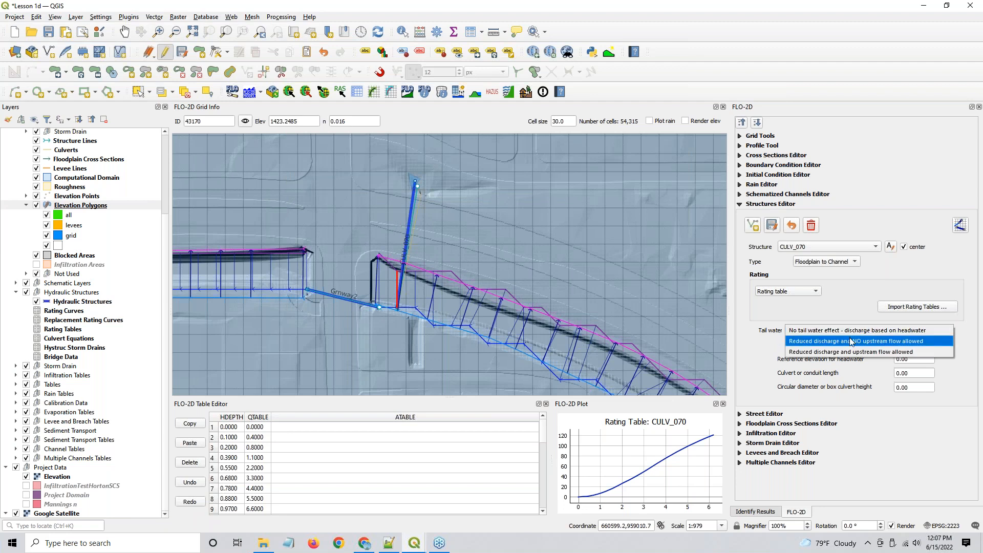
click(852, 342)
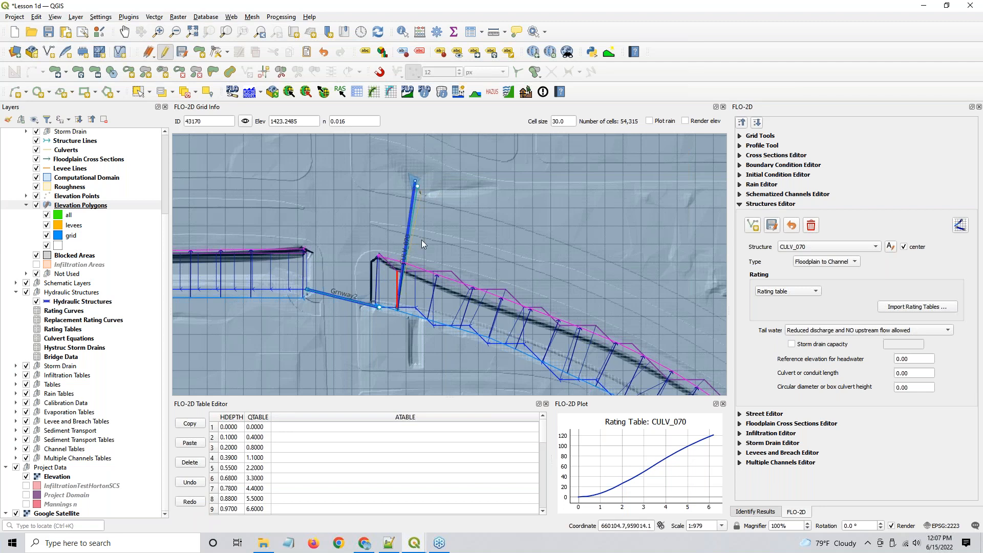
key(ctrl)
key(ctrl)
scroll(386, 280, up, 1)
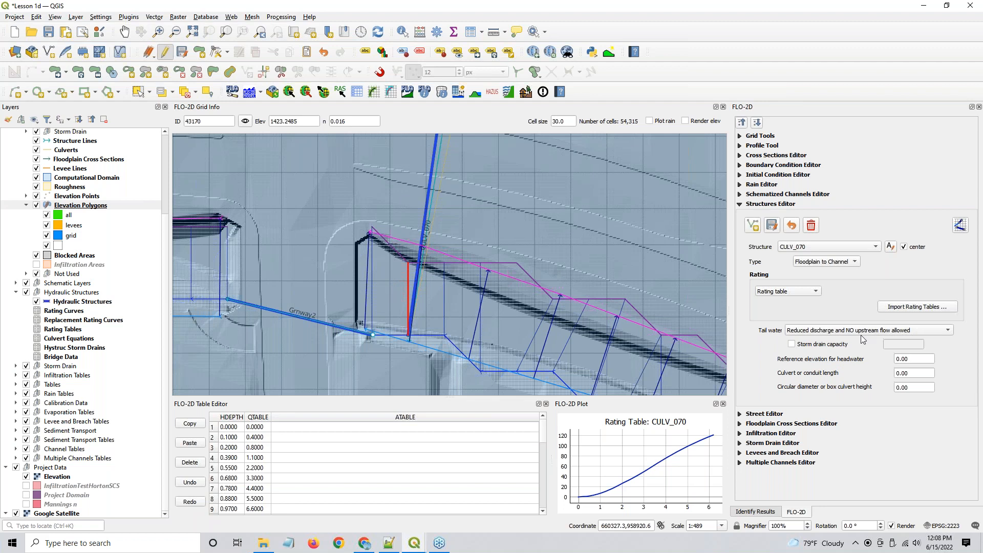
key(ctrl)
key(ctrl)
key(ctrl)
scroll(367, 332, down, 1)
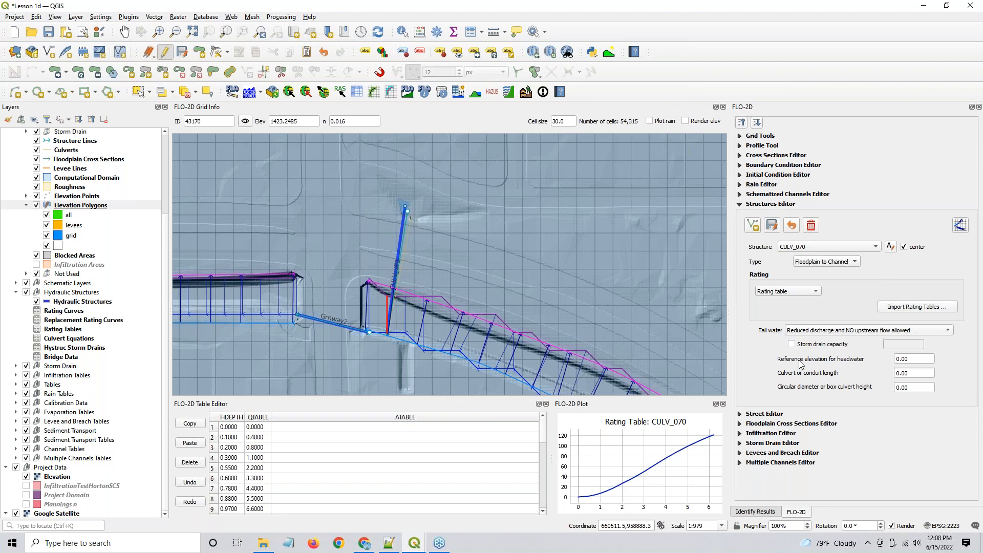
- Review the tail water options for CULV_070, keeping "Reduced discharge and NO upstream flow allowed" selected
click(807, 330)
click(804, 343)
click(809, 333)
click(812, 321)
click(804, 331)
- Locate CULV_122 on the map, load it in the Structures Editor, and examine its alignment against the surrounding terrain
scroll(375, 294, down, 1)
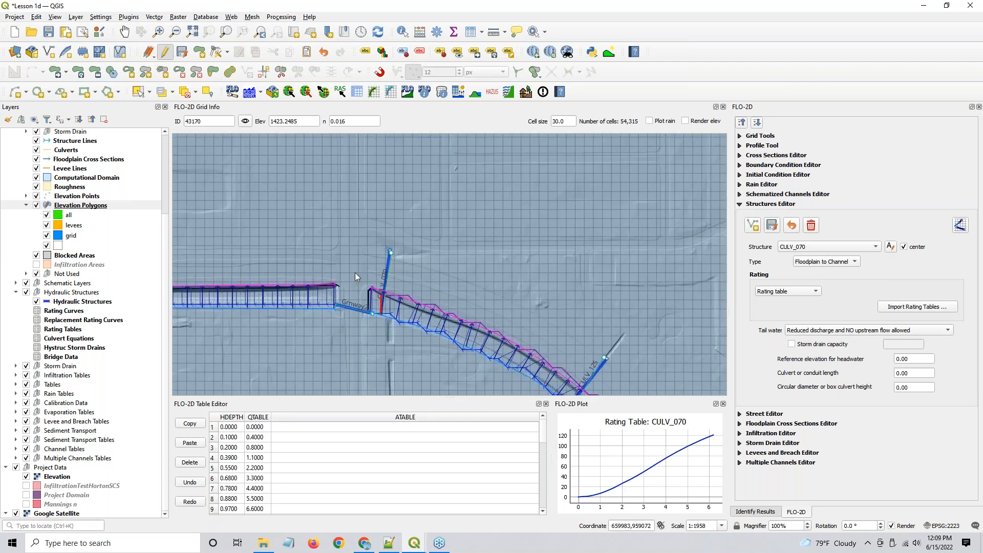
drag(296, 220, 533, 230)
drag(278, 193, 449, 327)
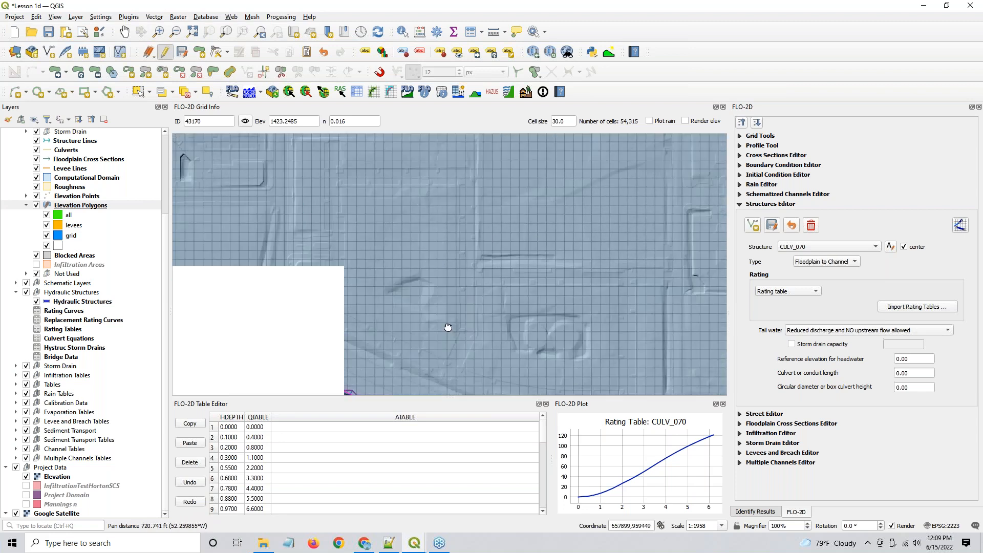
drag(187, 191, 424, 257)
drag(439, 335, 373, 287)
scroll(373, 287, down, 1)
drag(413, 192, 382, 339)
drag(382, 140, 414, 278)
scroll(413, 251, up, 1)
scroll(415, 255, up, 2)
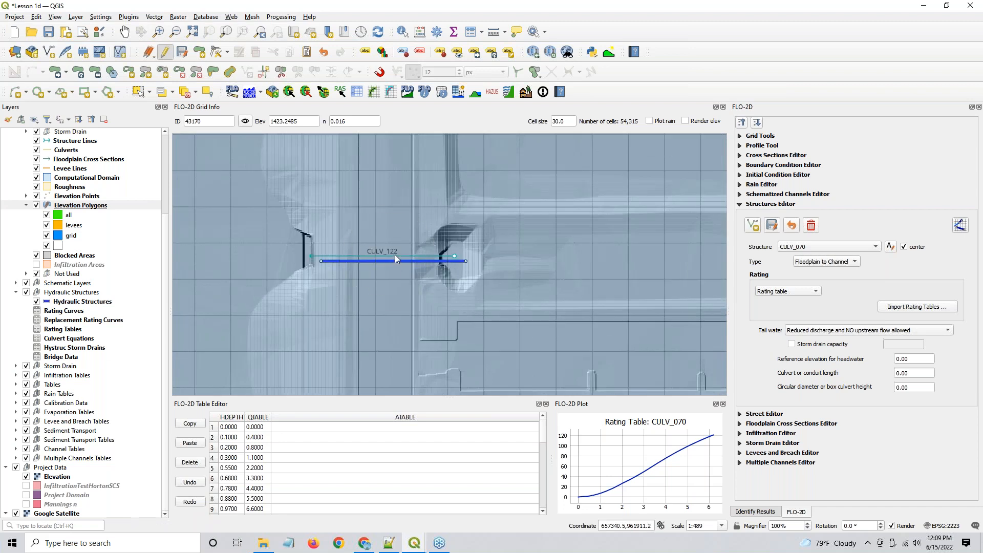
click(813, 248)
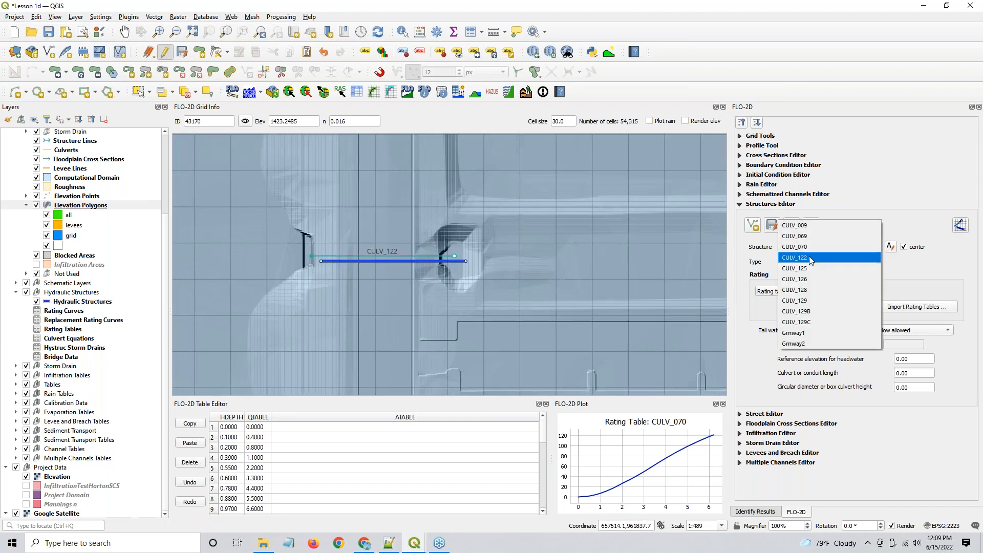
click(813, 257)
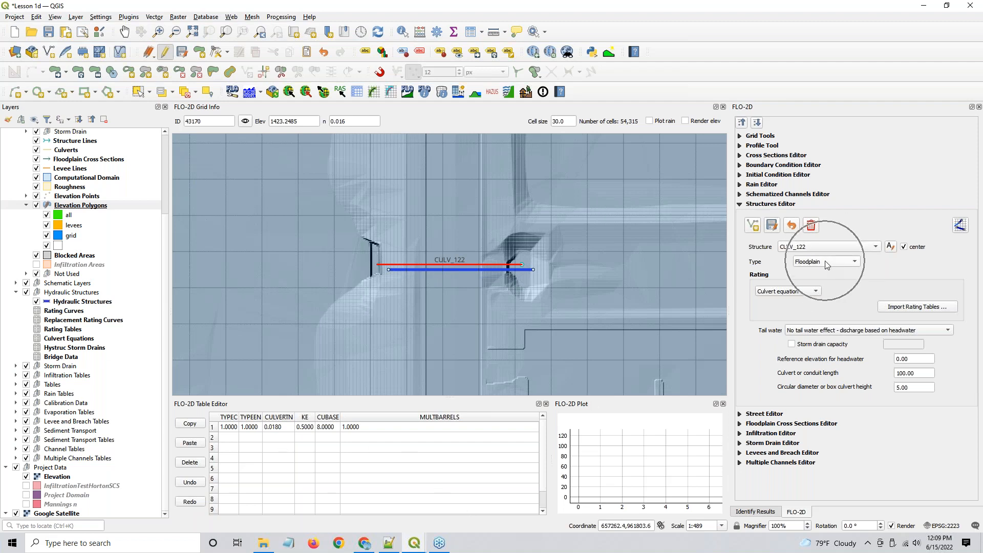
scroll(555, 271, down, 1)
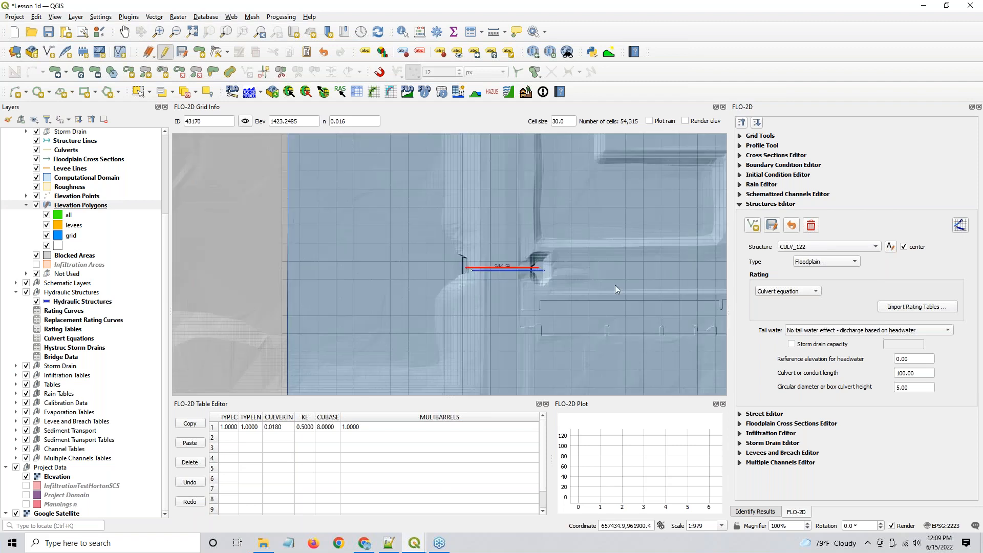
drag(616, 285, 490, 275)
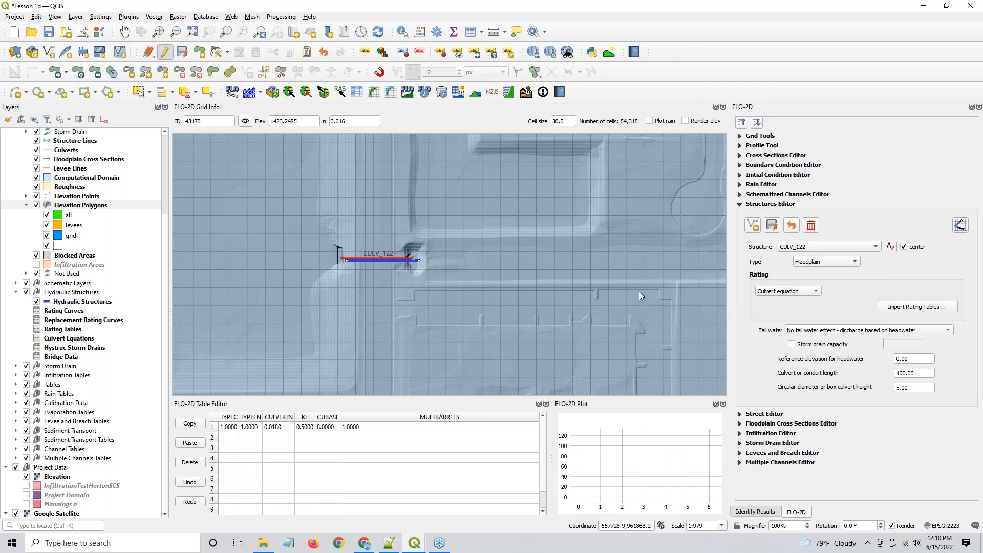
- Load Grnway1 to review its structure type options, and load CULV_070 for comparison
click(797, 248)
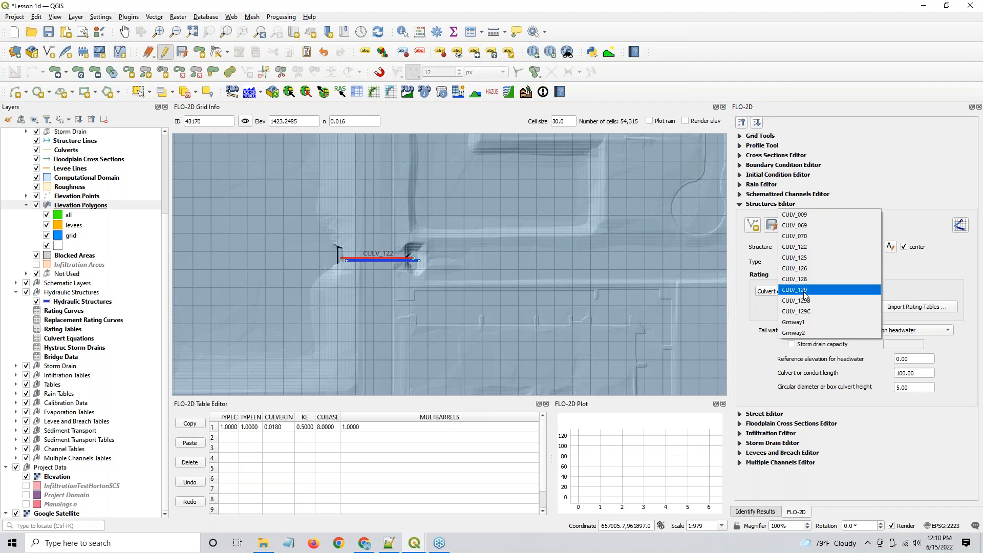
click(811, 321)
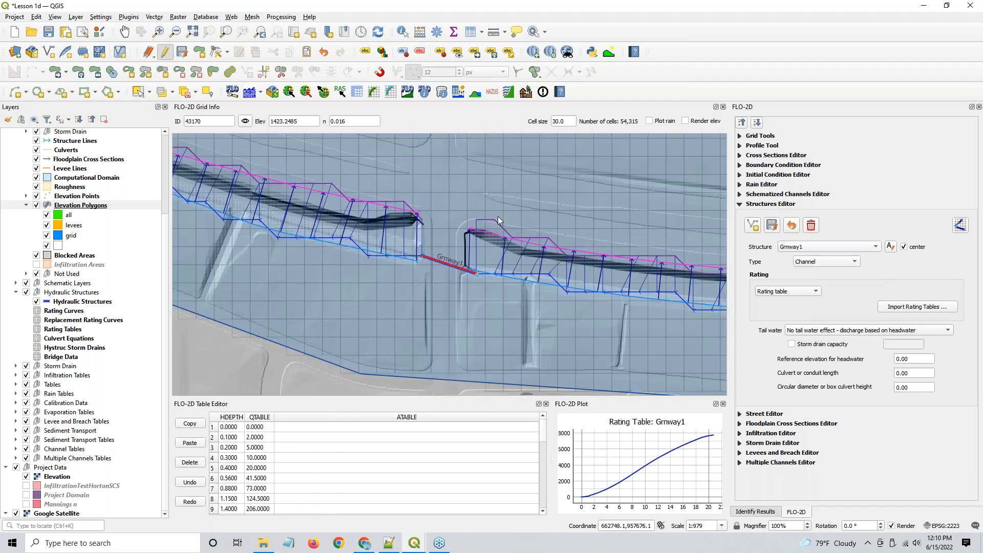
click(801, 263)
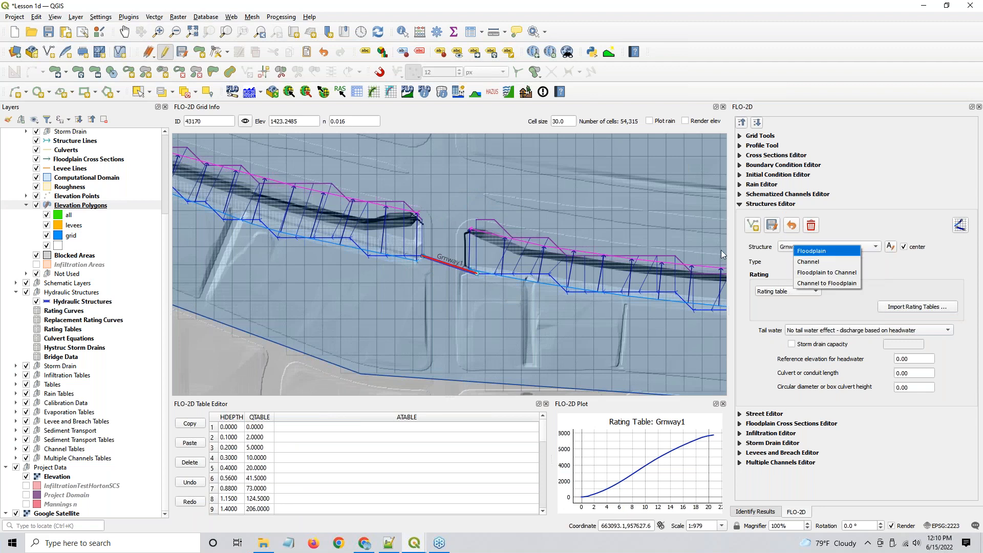
click(782, 250)
click(808, 161)
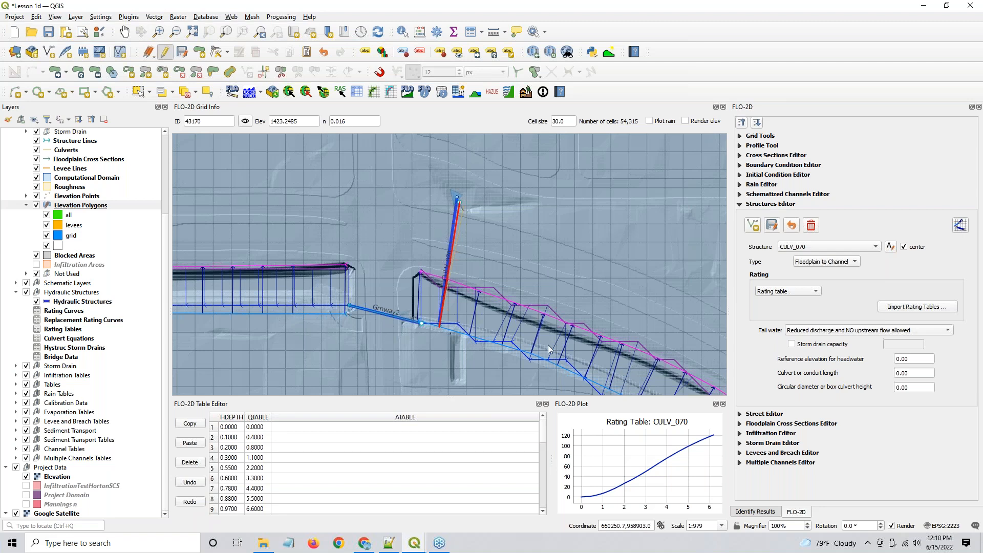
- Reload CULV_122 and examine the terrain around its two ends
click(792, 246)
click(794, 256)
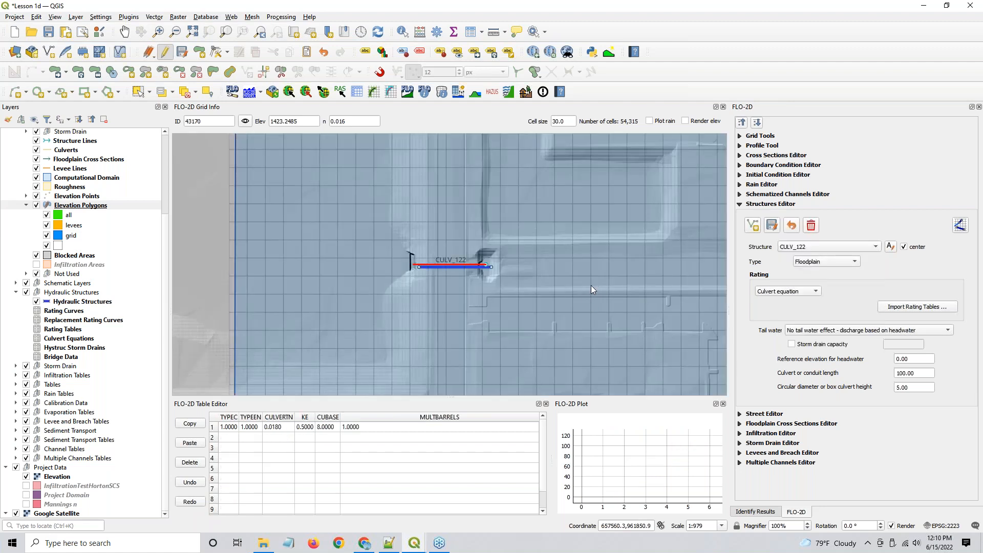
scroll(496, 281, down, 1)
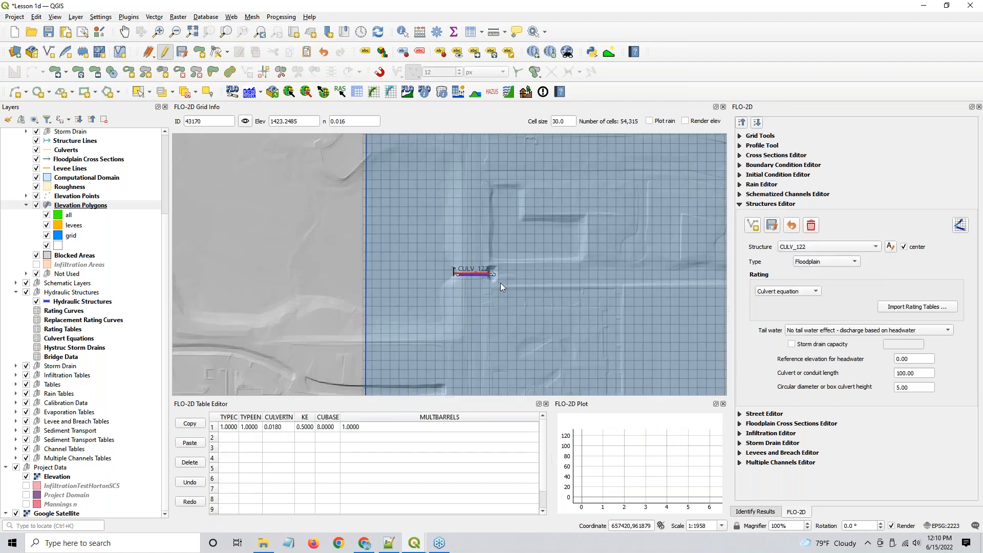
scroll(503, 272, up, 1)
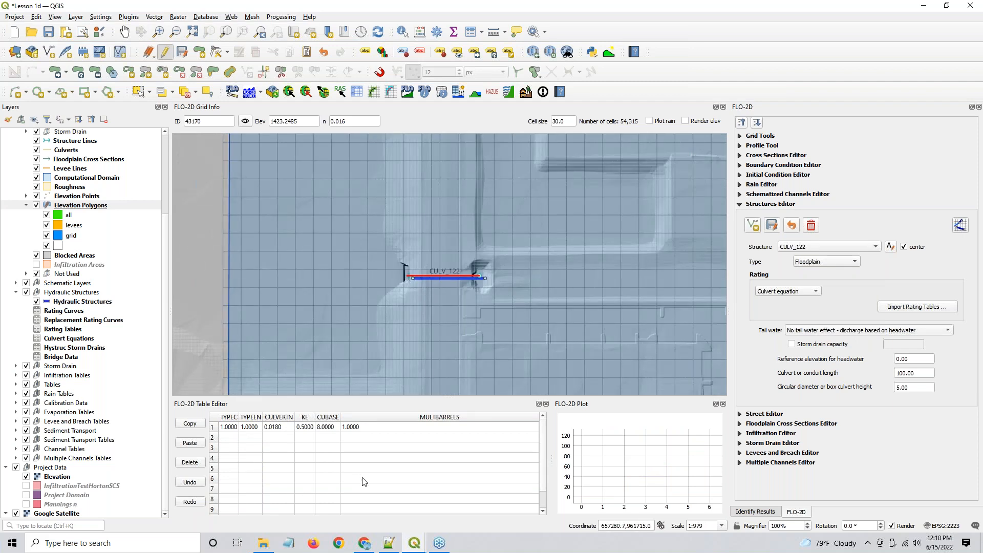
- Switch to Google Earth, find the CULV_122 road crossing beside Turtle Rock Basin, and view its culvert openings from both sides
click(370, 547)
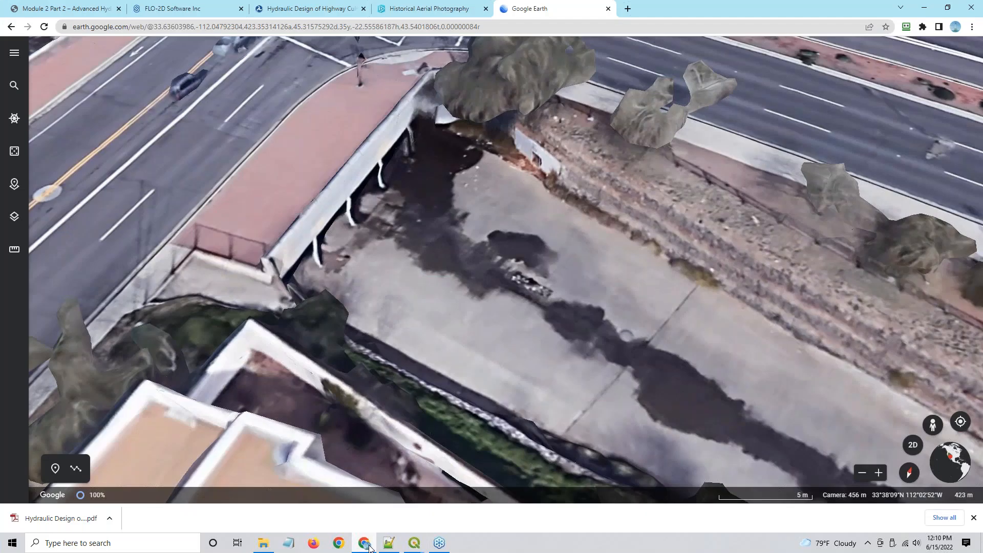
scroll(505, 272, down, 5)
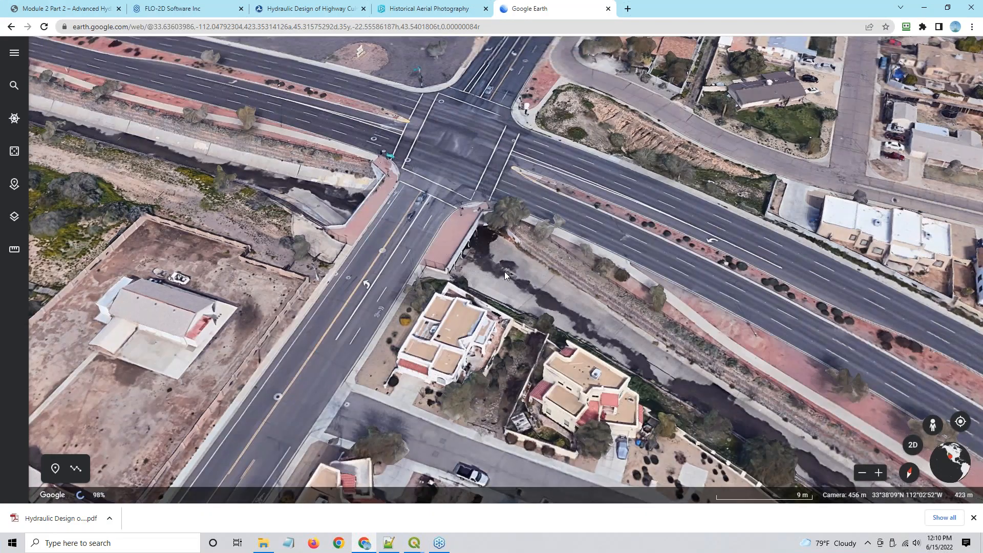
drag(593, 370, 367, 276)
scroll(366, 275, down, 8)
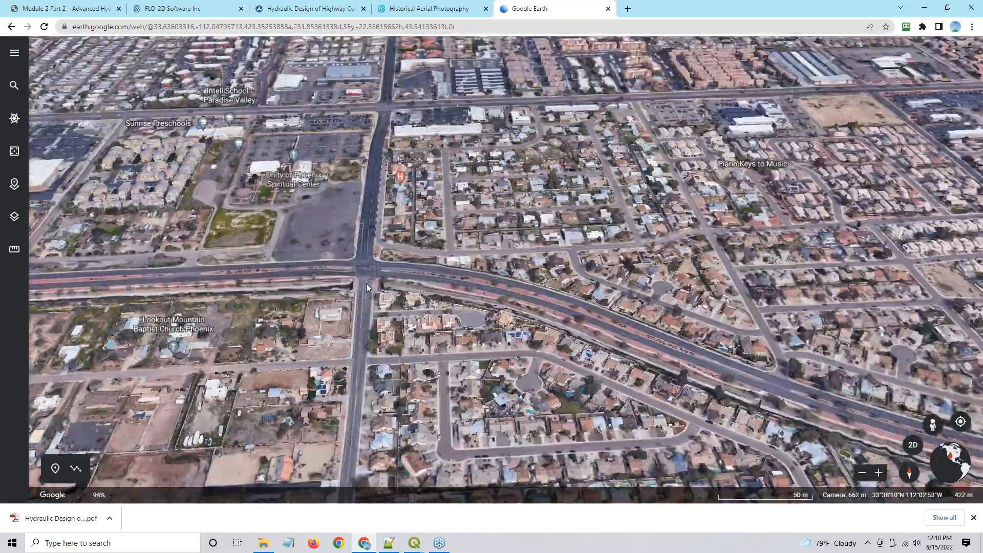
scroll(436, 330, up, 5)
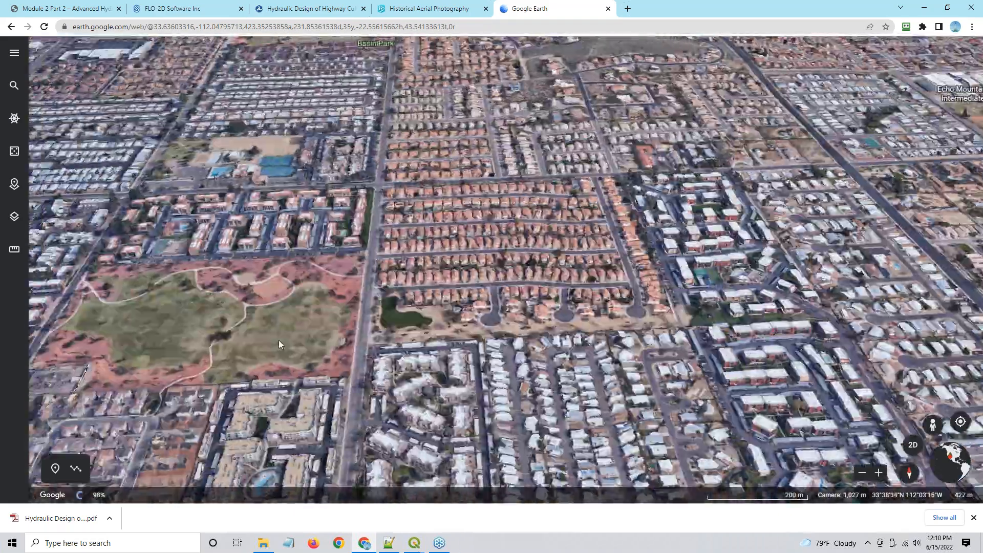
scroll(436, 331, up, 3)
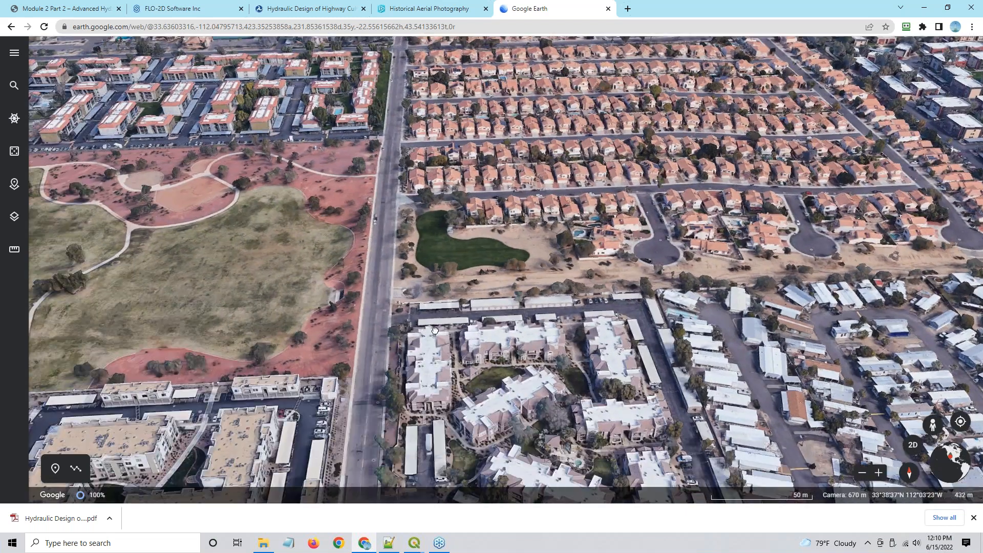
scroll(397, 325, up, 5)
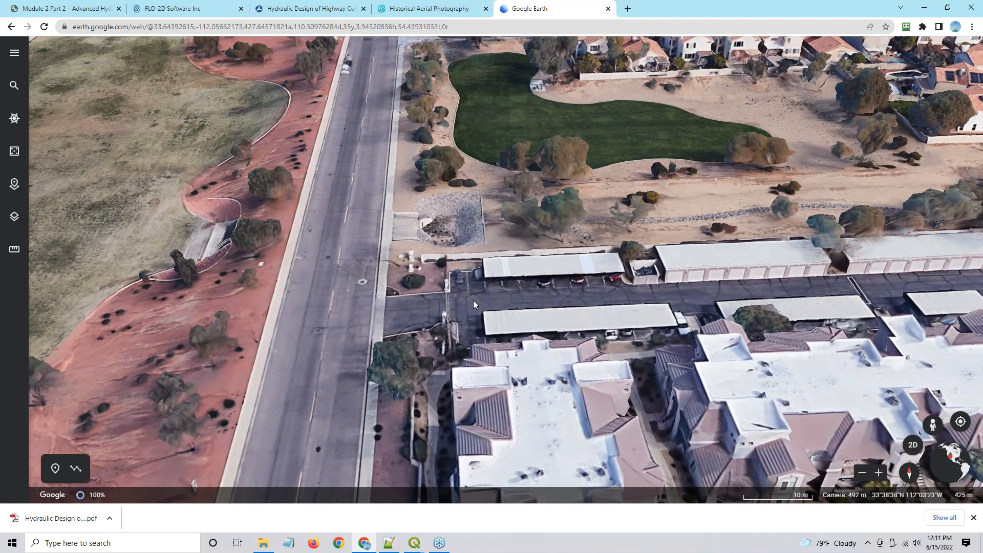
drag(294, 256, 220, 240)
drag(475, 311, 356, 278)
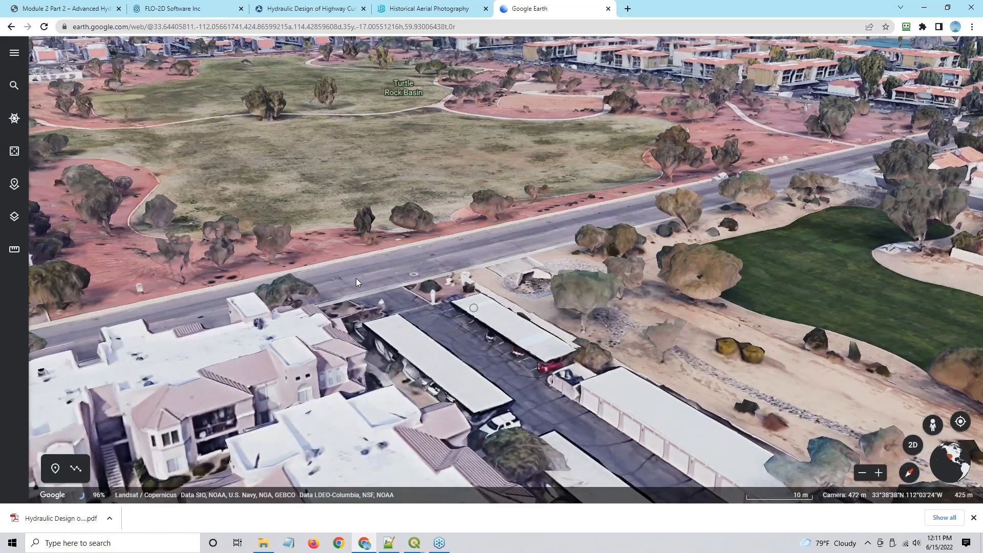
drag(619, 333, 597, 305)
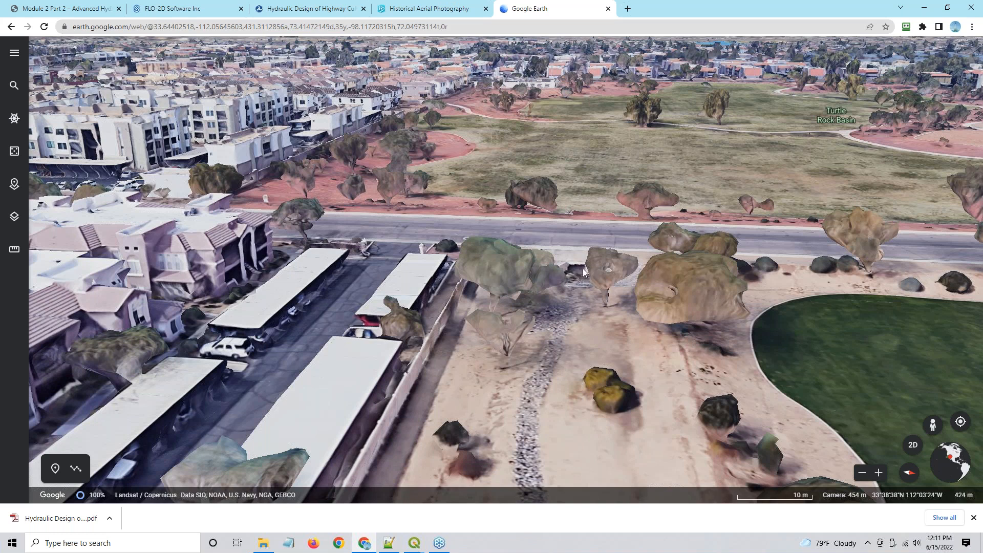
- Switch to QGIS to check CULV_122's culvert dimensions and equation parameters, and return to the Google Earth view
click(416, 544)
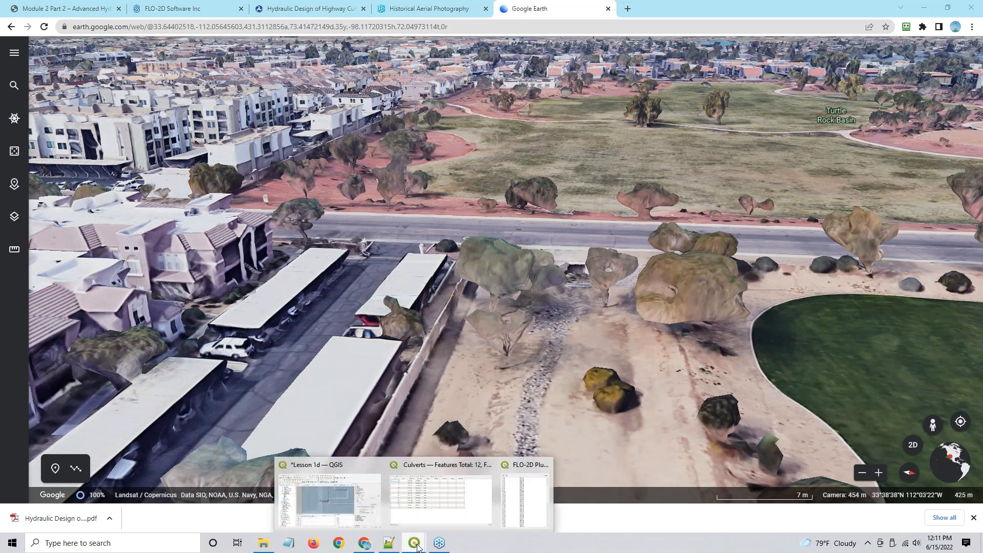
click(333, 509)
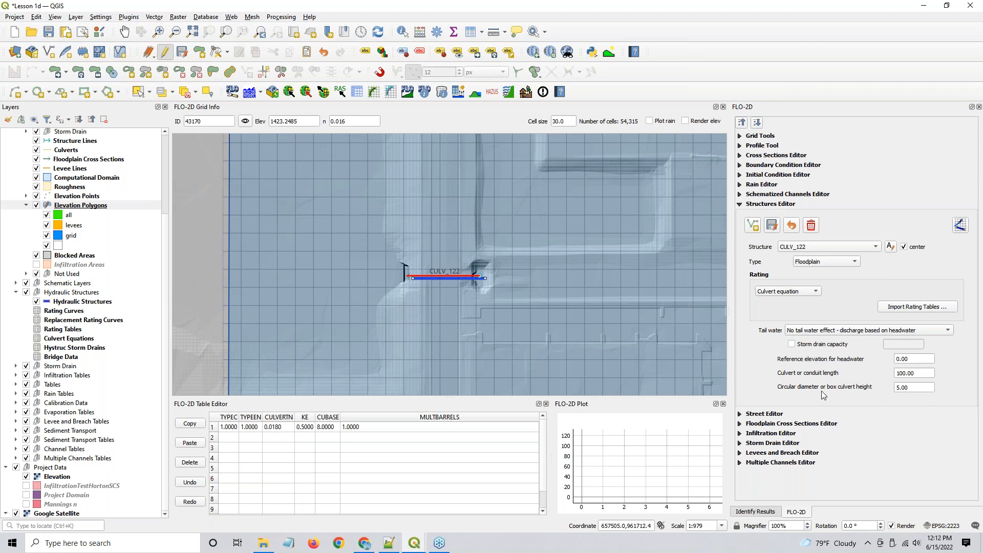
key(ctrl)
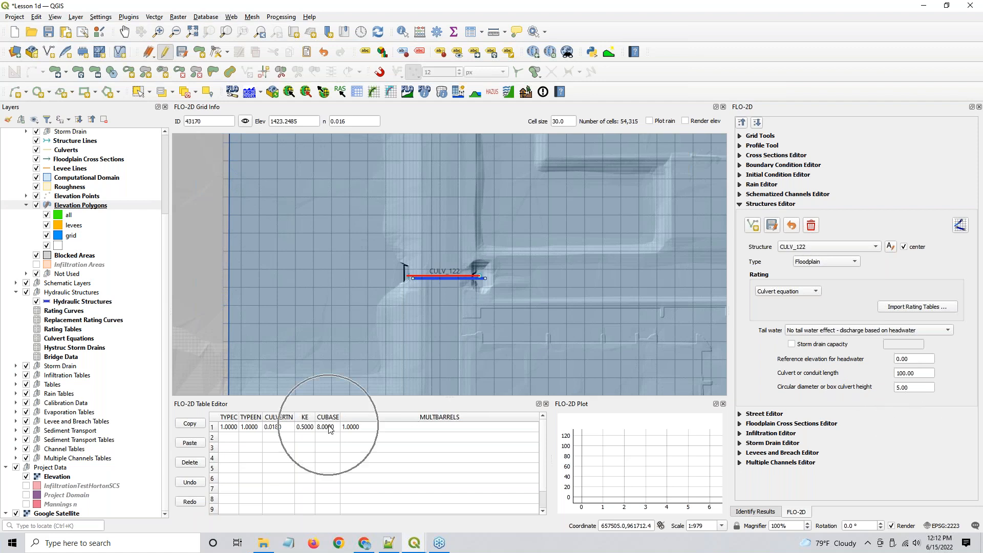
click(923, 6)
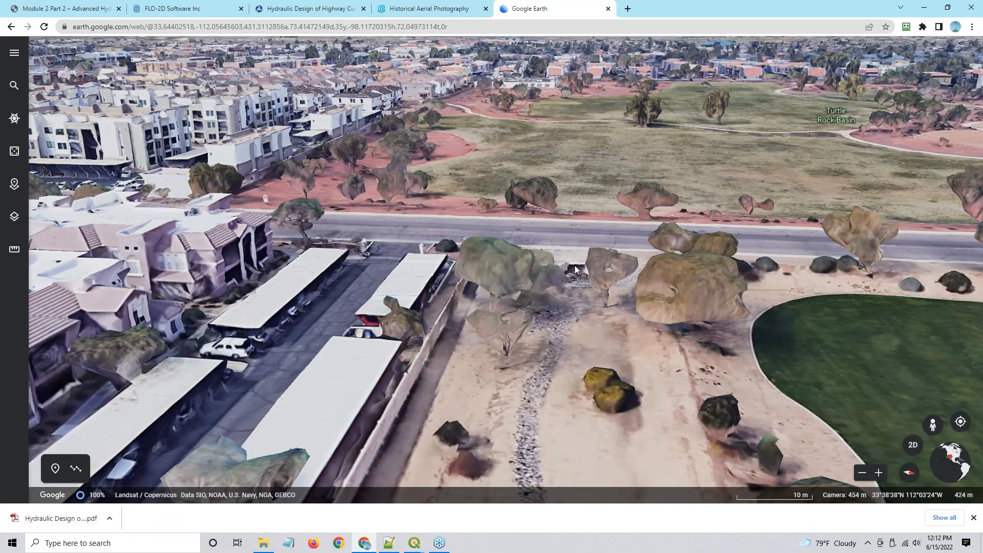
- Examine the culvert opening and rock-lined basin beside the road from several angles in the 3D imagery
scroll(575, 265, up, 2)
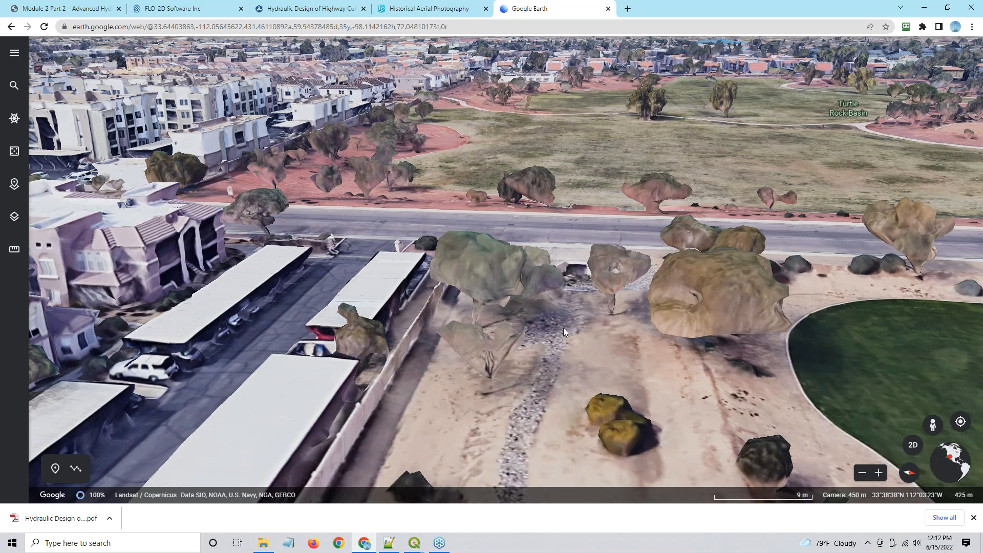
drag(496, 374, 738, 388)
drag(337, 355, 445, 360)
drag(179, 311, 251, 259)
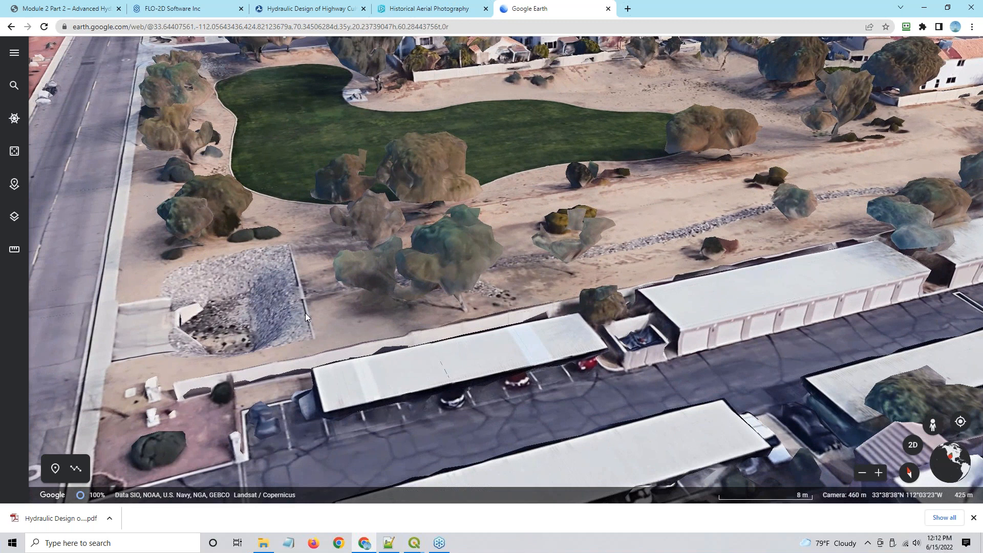
drag(647, 275, 582, 289)
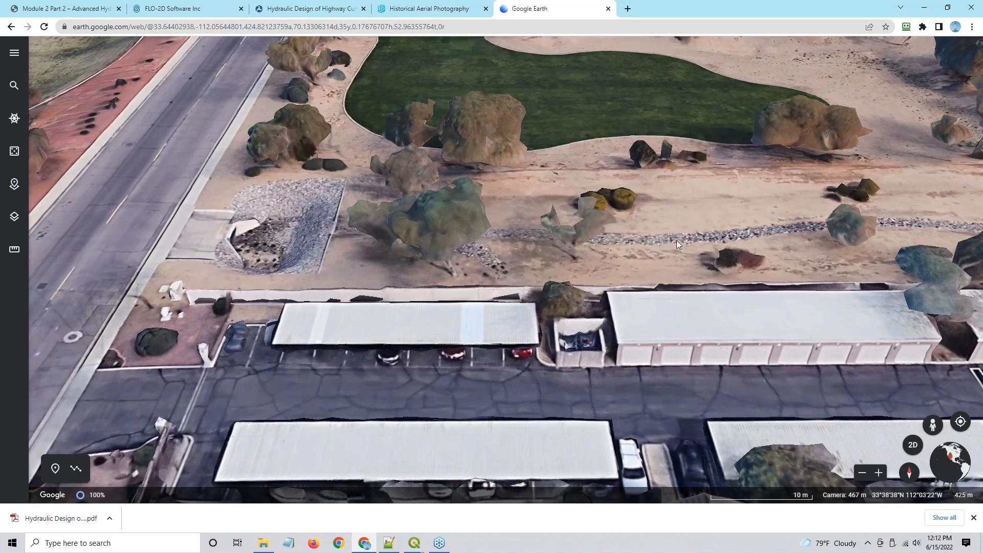
scroll(675, 241, down, 3)
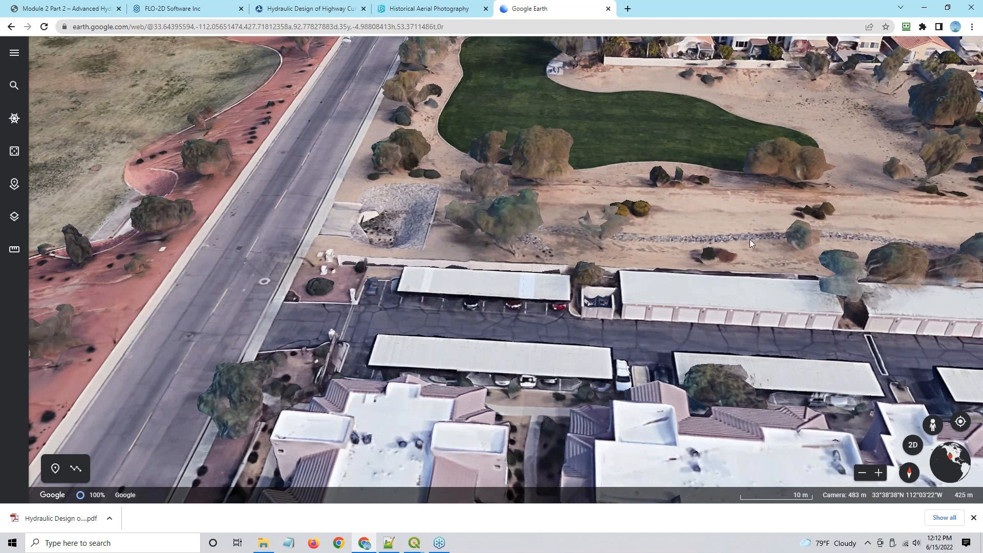
- Follow the drainage channel east of the CULV_122 road crossing past the apartments and mobile homes, and return to the outlet basin
drag(824, 241, 491, 249)
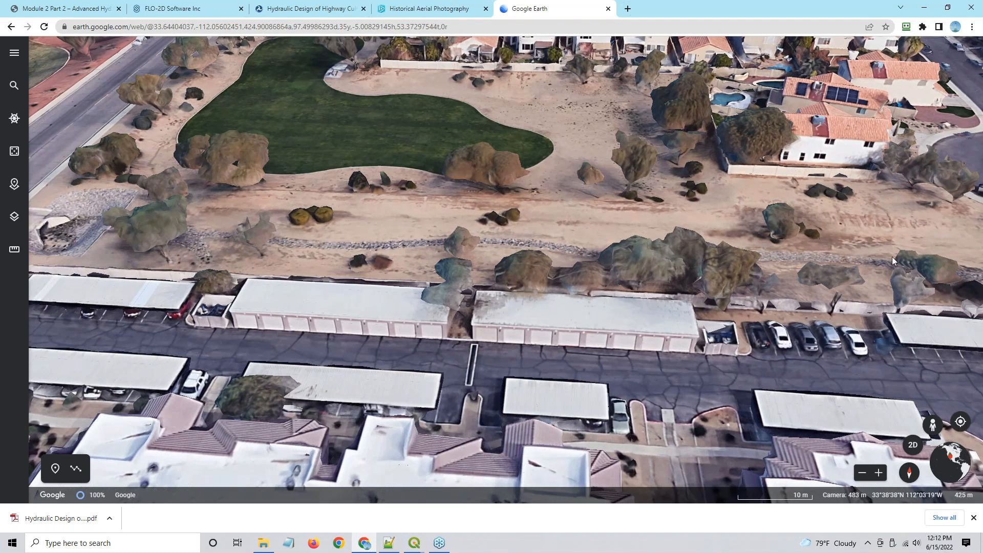
drag(824, 234, 711, 221)
drag(891, 237, 710, 239)
drag(912, 236, 822, 214)
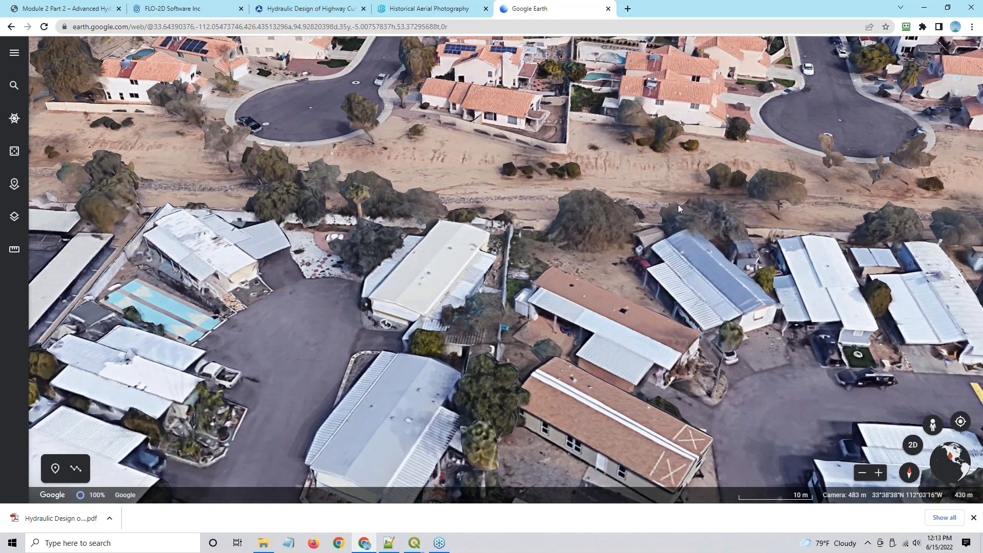
drag(61, 205, 711, 236)
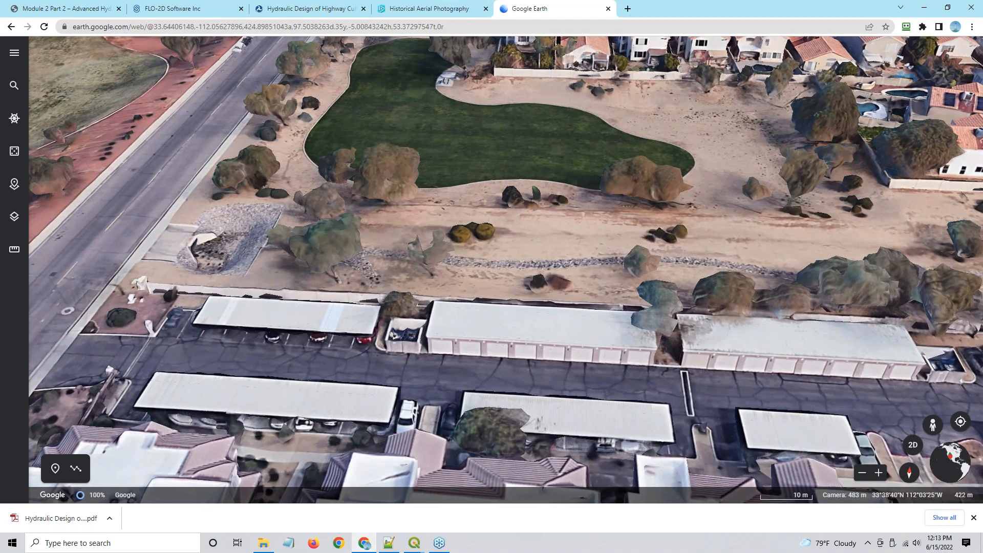
- View the full drainage corridor from the CULV_122 crossing east to the neighbouring apartment complex in a wider 3D view
scroll(456, 235, down, 5)
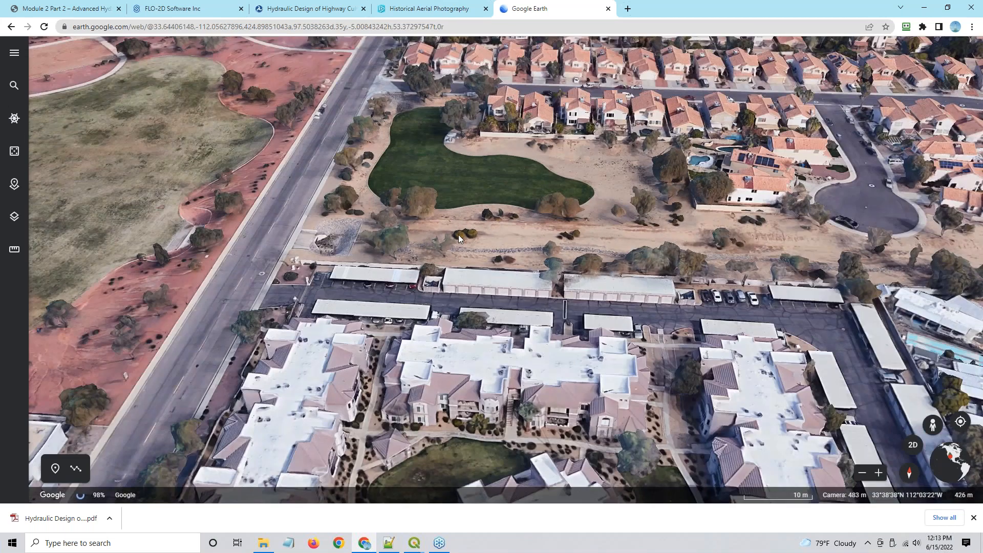
drag(822, 277, 563, 330)
scroll(563, 330, down, 4)
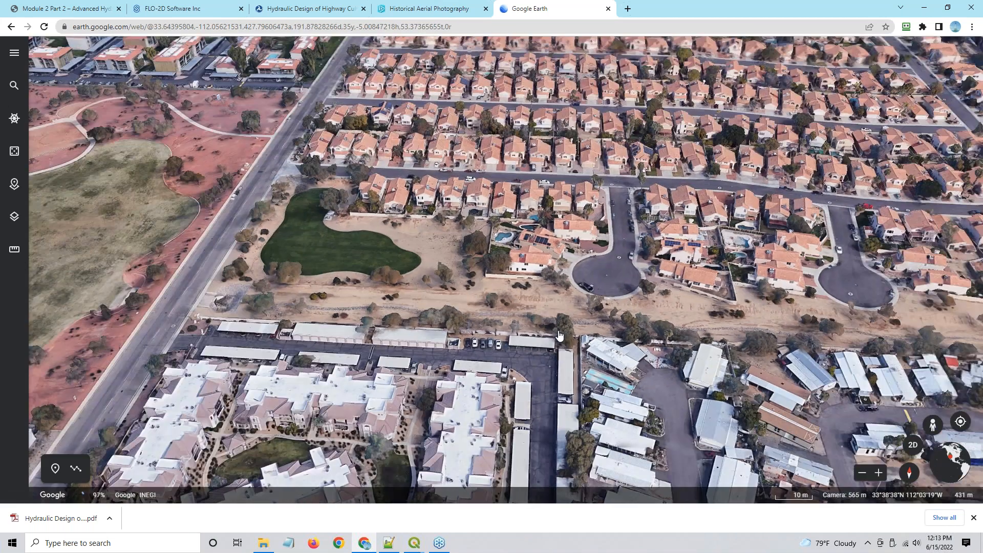
scroll(758, 300, down, 5)
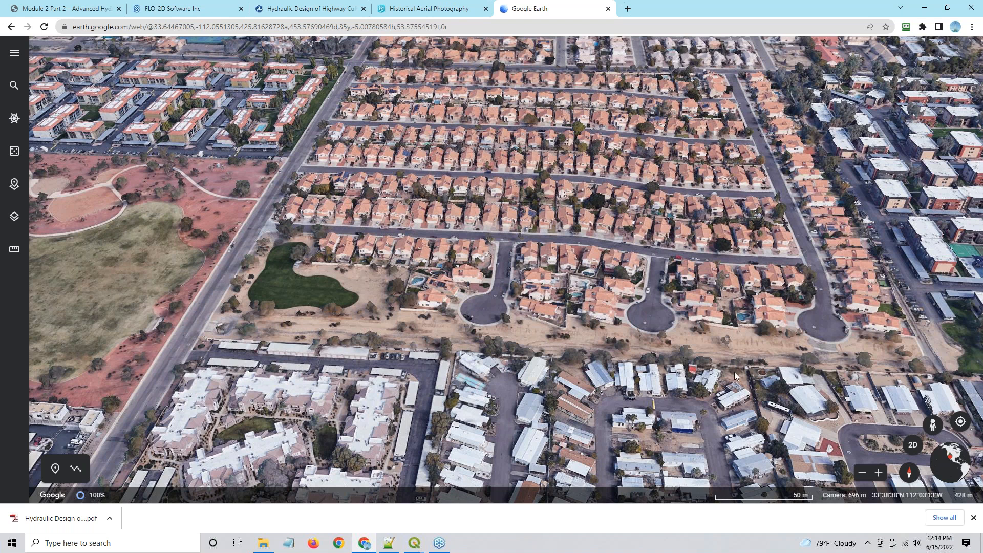
drag(734, 372, 566, 306)
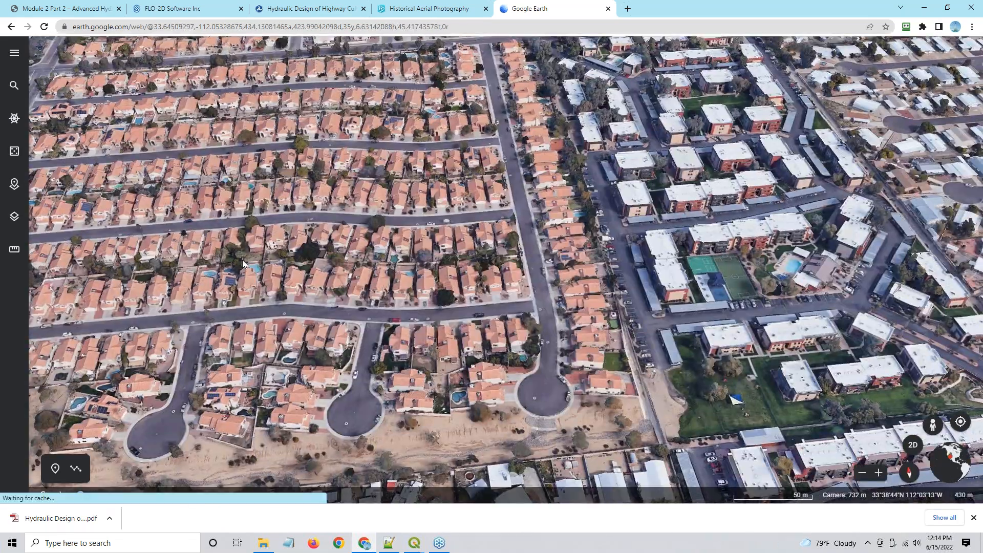
scroll(389, 298, down, 3)
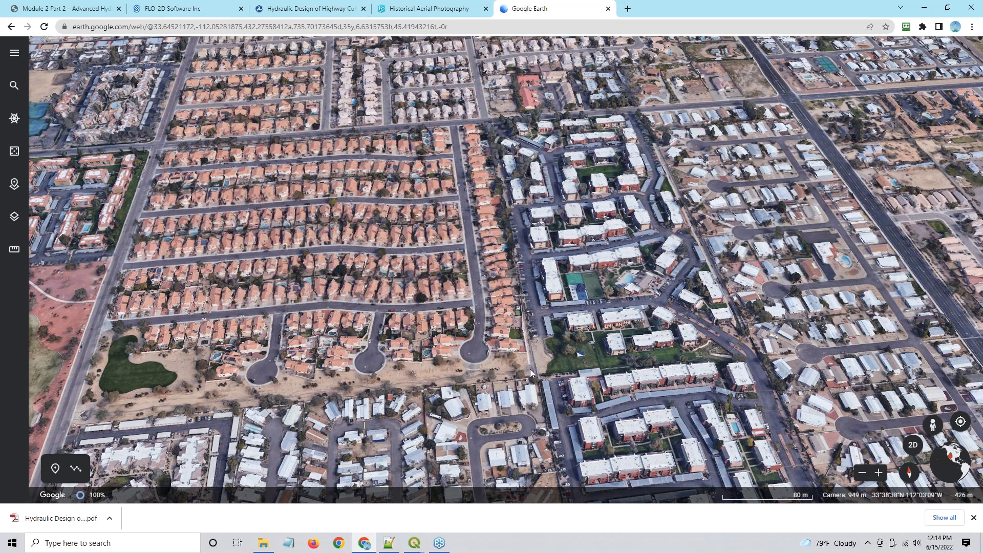
- Examine the channel's east end at the walled alley beside the apartment lawn from several angles in the 3D imagery
scroll(532, 371, up, 3)
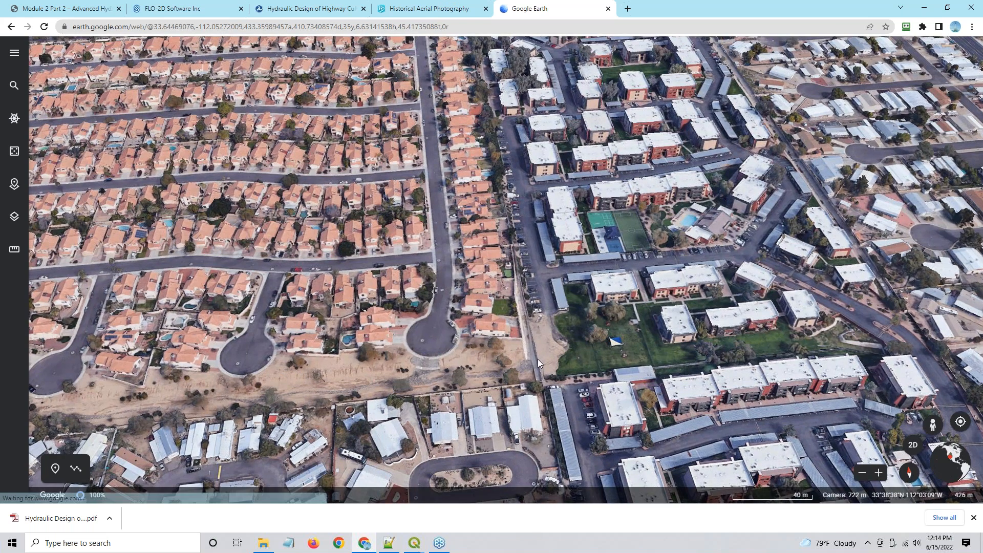
scroll(525, 364, up, 2)
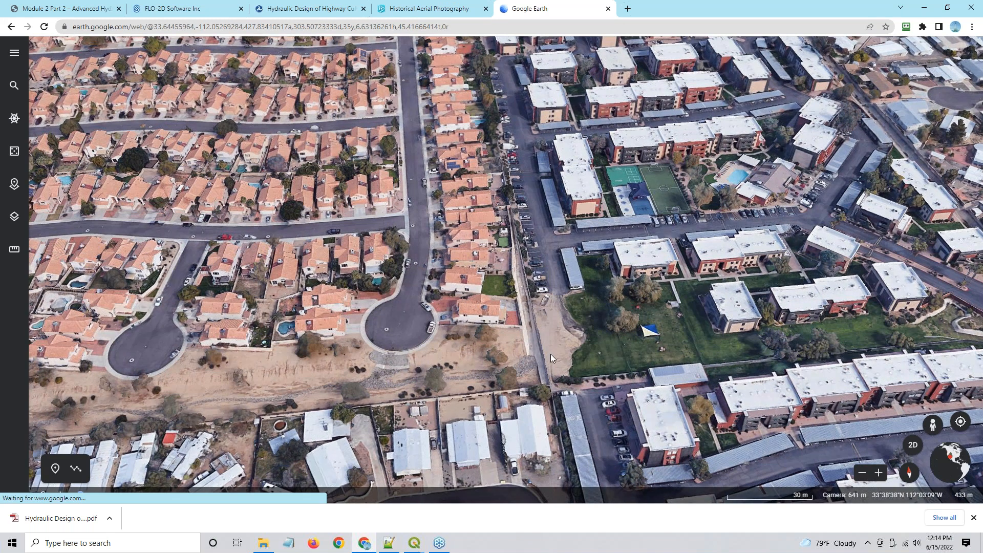
scroll(551, 354, up, 3)
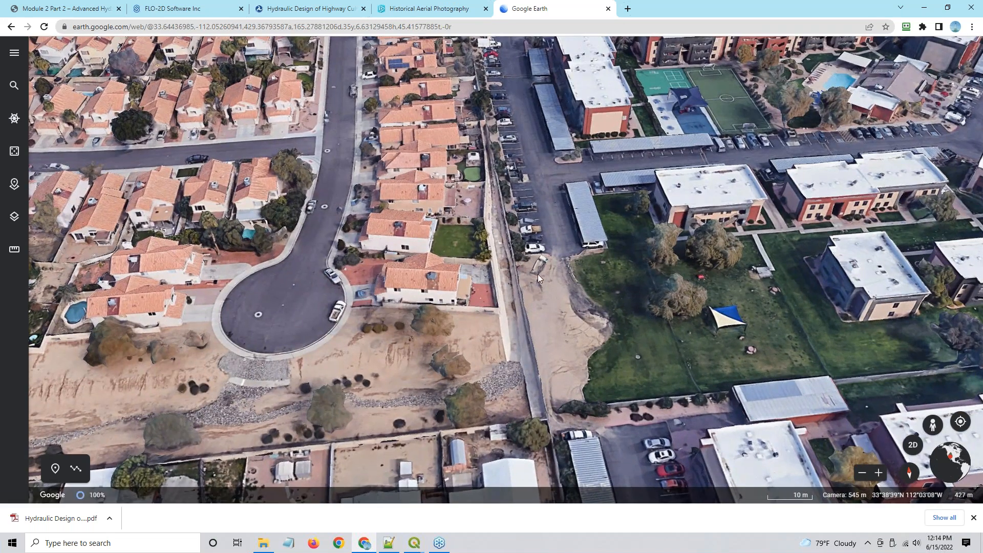
drag(556, 386, 433, 361)
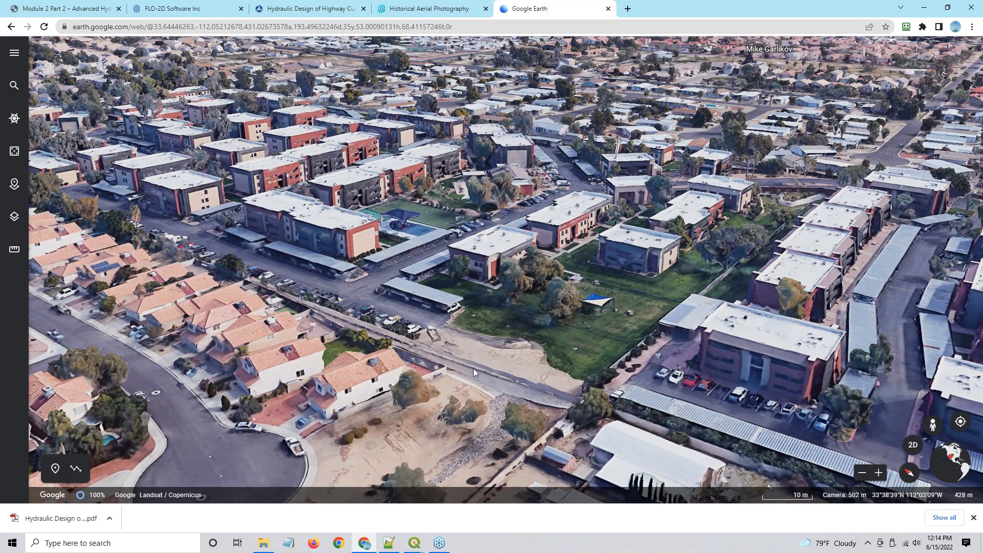
drag(527, 404, 559, 412)
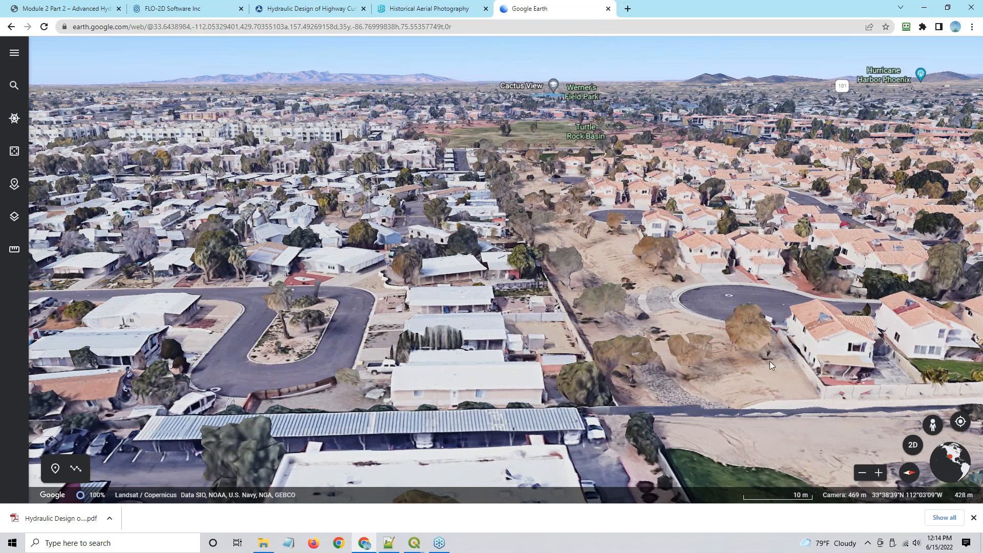
drag(814, 444, 619, 393)
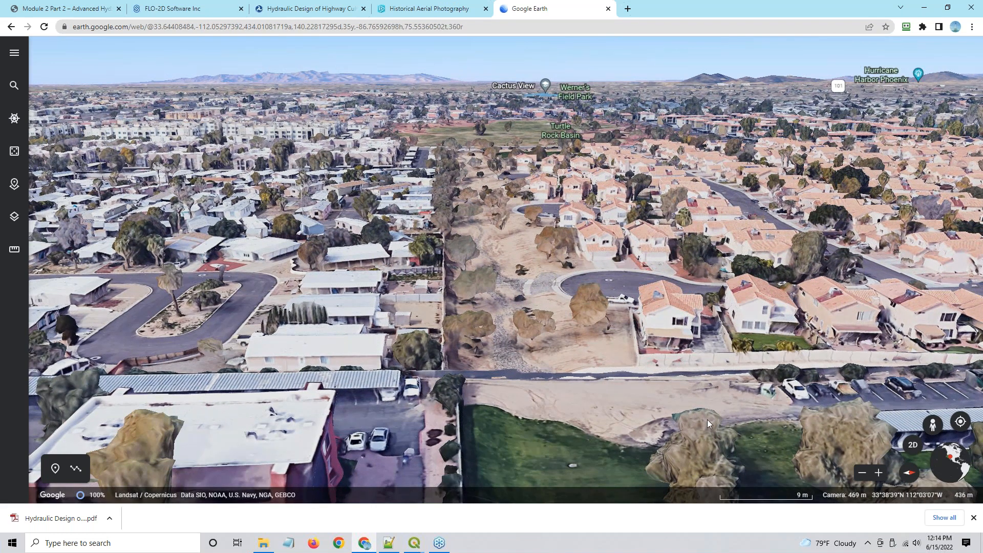
scroll(557, 382, down, 2)
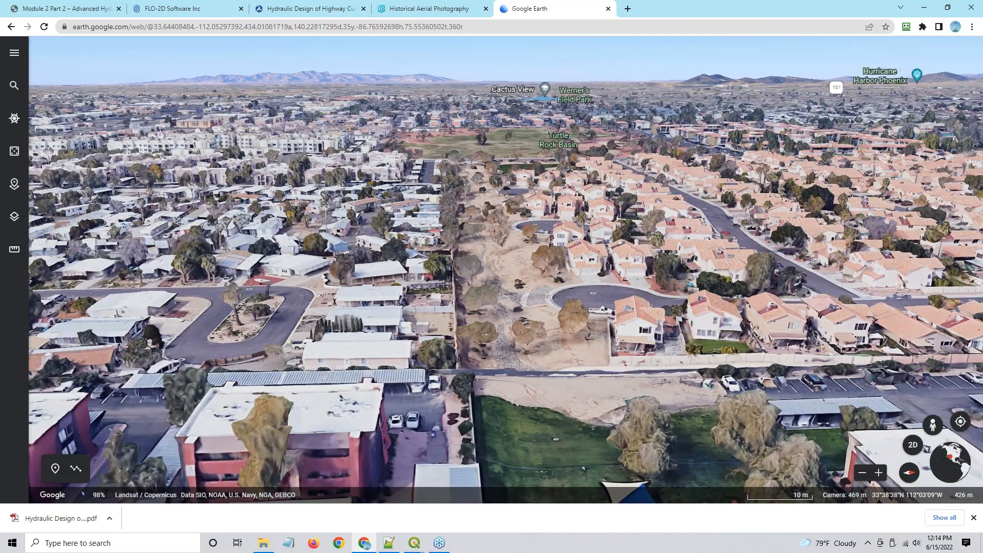
- Survey the surrounding neighbourhood east of the channel's end and trace the corridor back to the road beside Turtle Rock Basin
scroll(508, 366, down, 5)
drag(435, 455, 727, 463)
drag(302, 373, 413, 297)
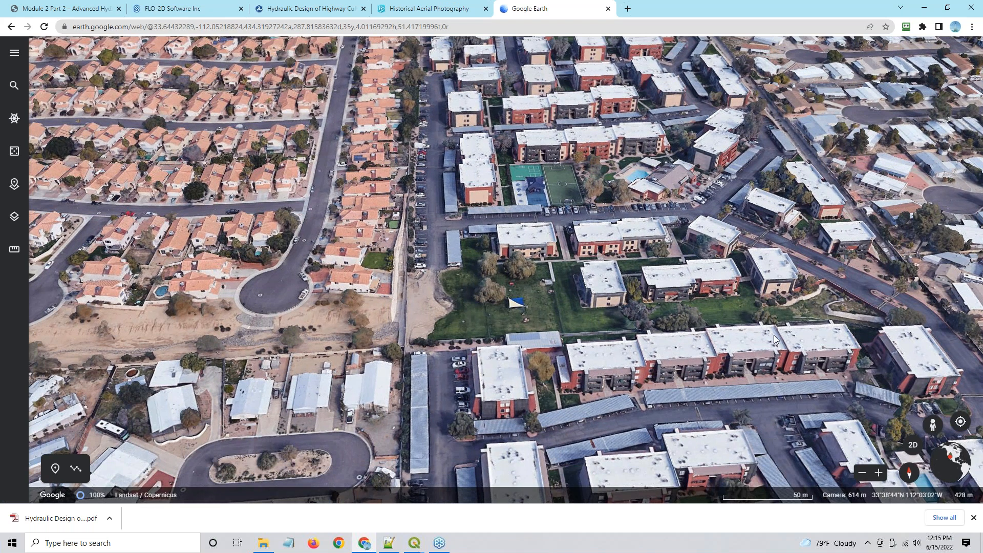
scroll(244, 191, down, 1)
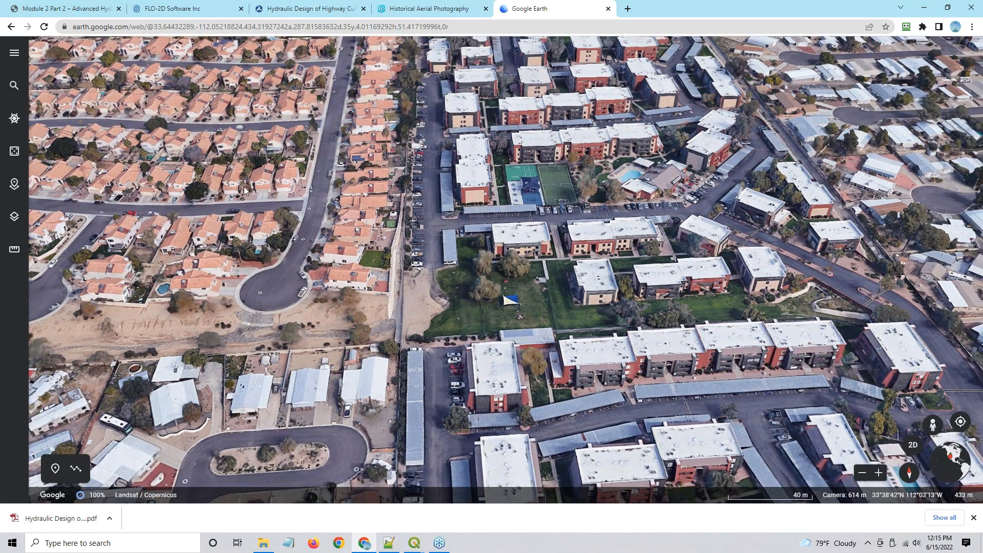
scroll(245, 191, down, 3)
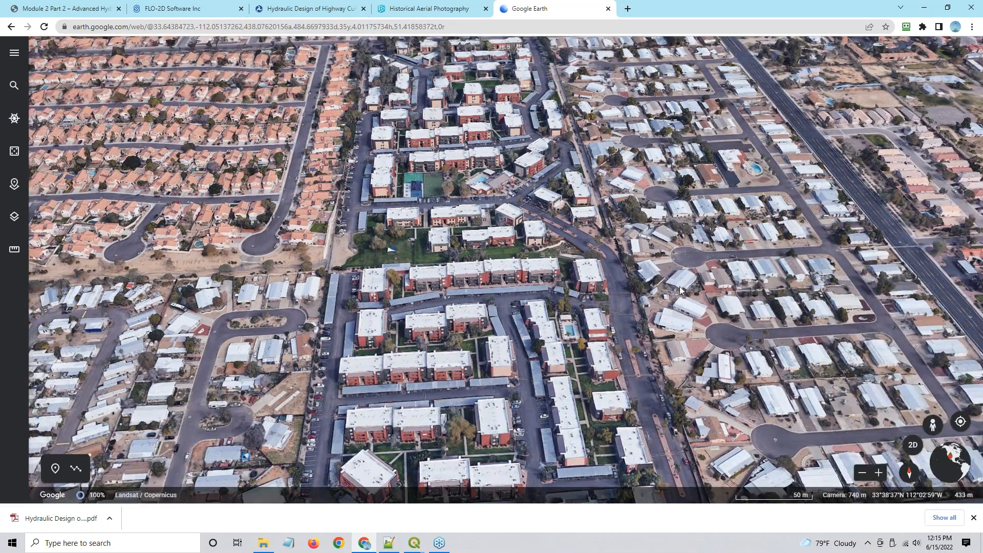
scroll(681, 291, down, 2)
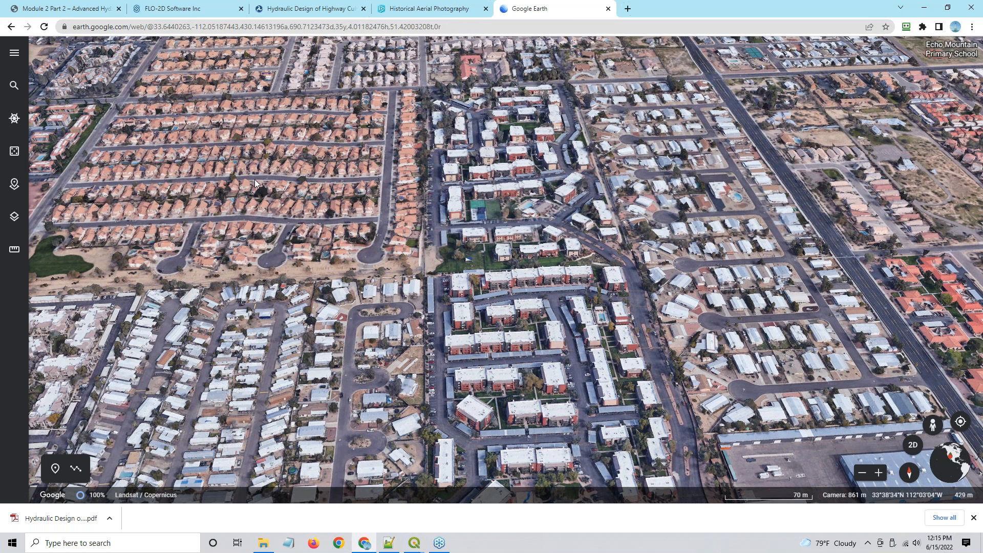
drag(440, 263, 620, 230)
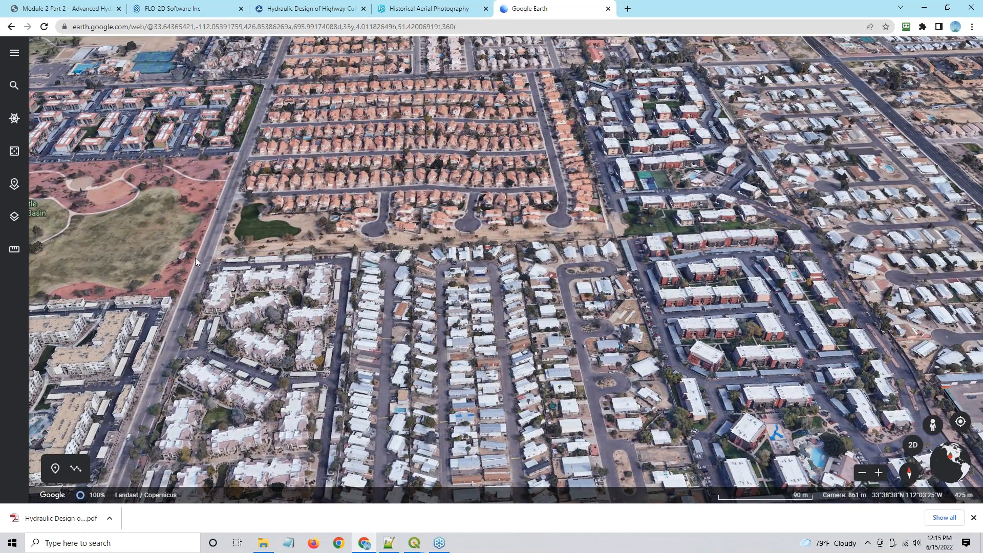
- Inspect the CULV_122 road crossing up close, from the rock-lined outlet to the inlet structure on the Turtle Rock Basin side
scroll(195, 257, up, 1)
scroll(155, 264, up, 1)
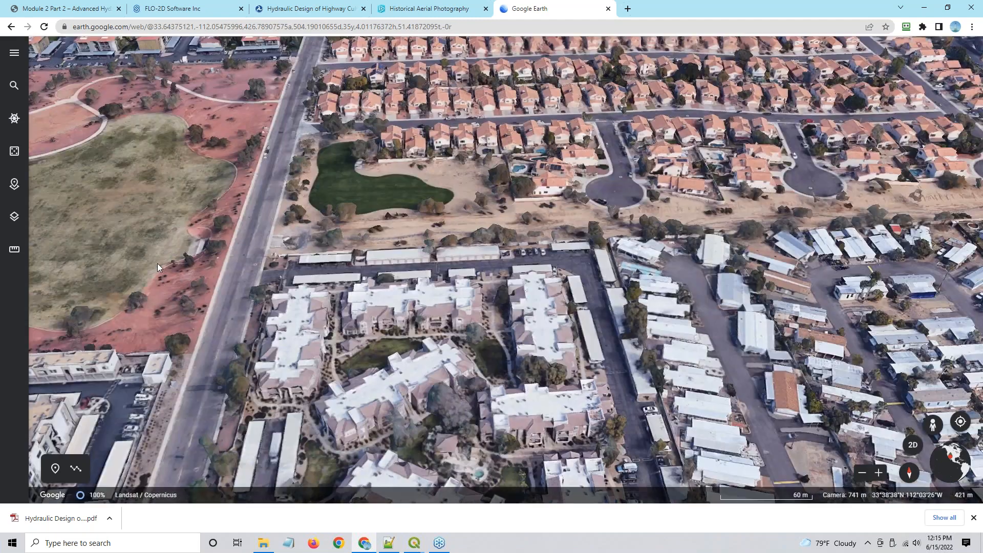
scroll(355, 238, up, 2)
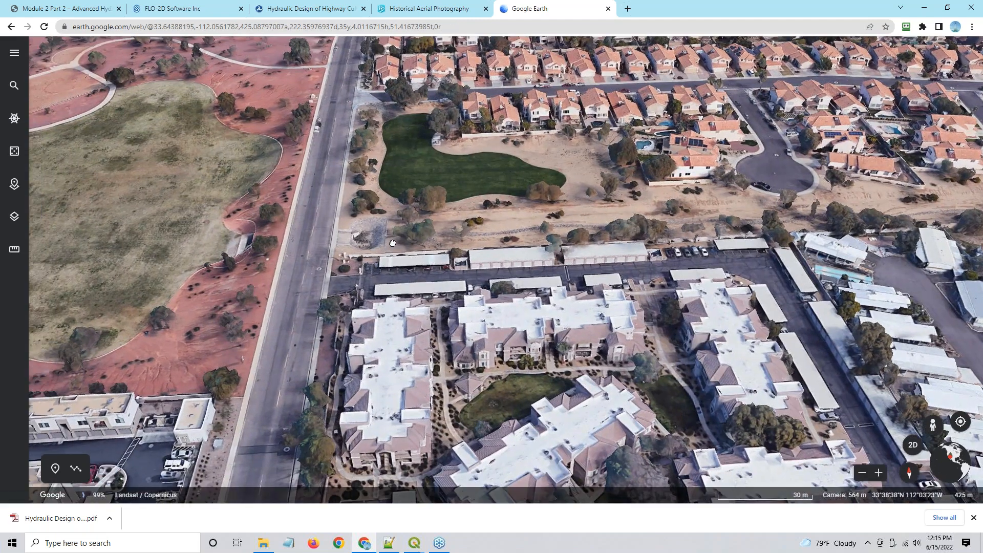
scroll(404, 242, up, 3)
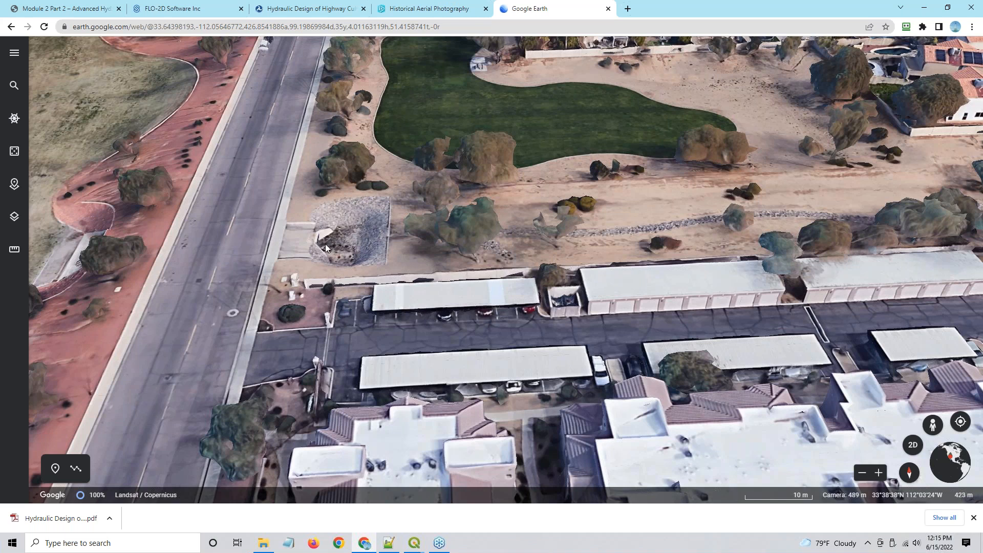
drag(85, 246, 415, 249)
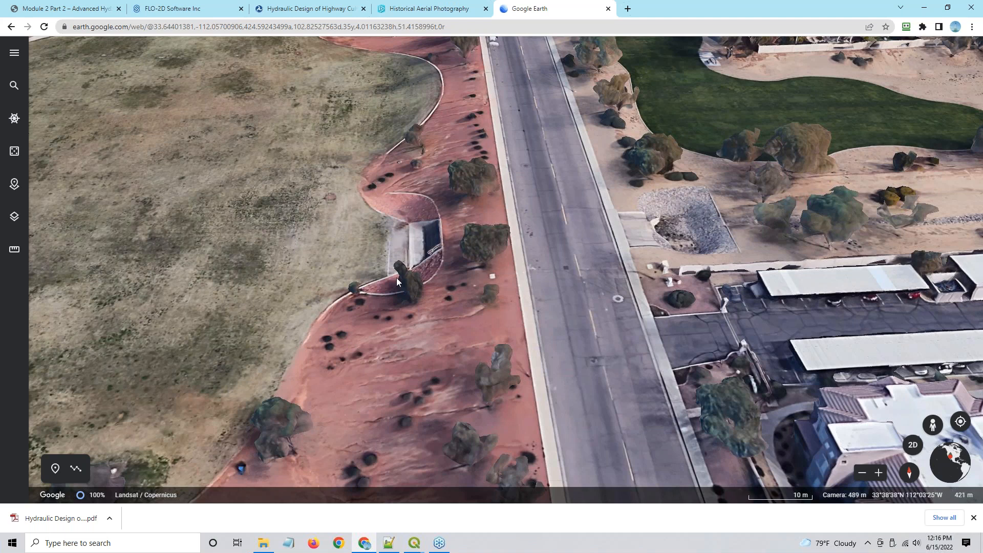
- Examine Turtle Rock Basin from the culvert inlet to its northwest corner and return to the road crossing
drag(370, 252, 895, 255)
scroll(694, 261, down, 3)
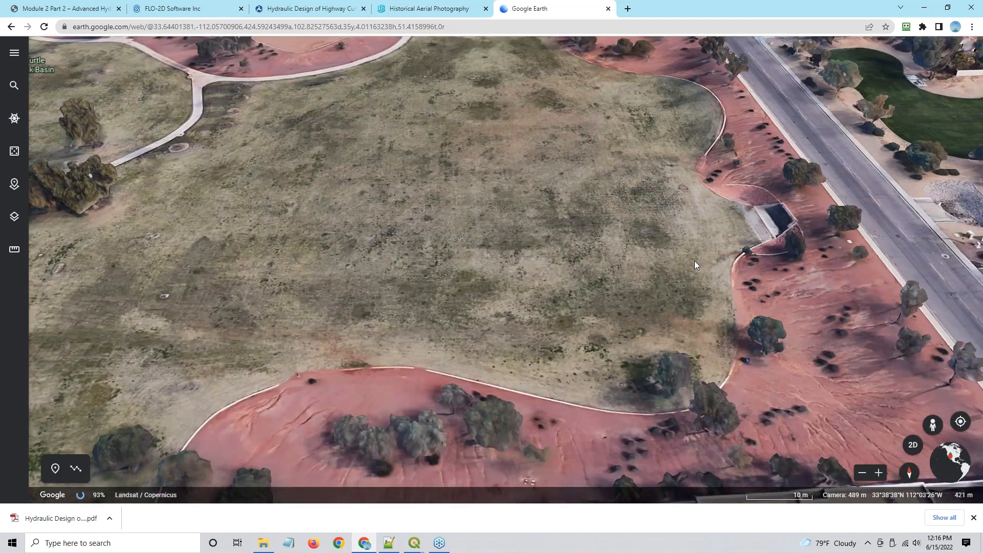
drag(351, 294, 845, 303)
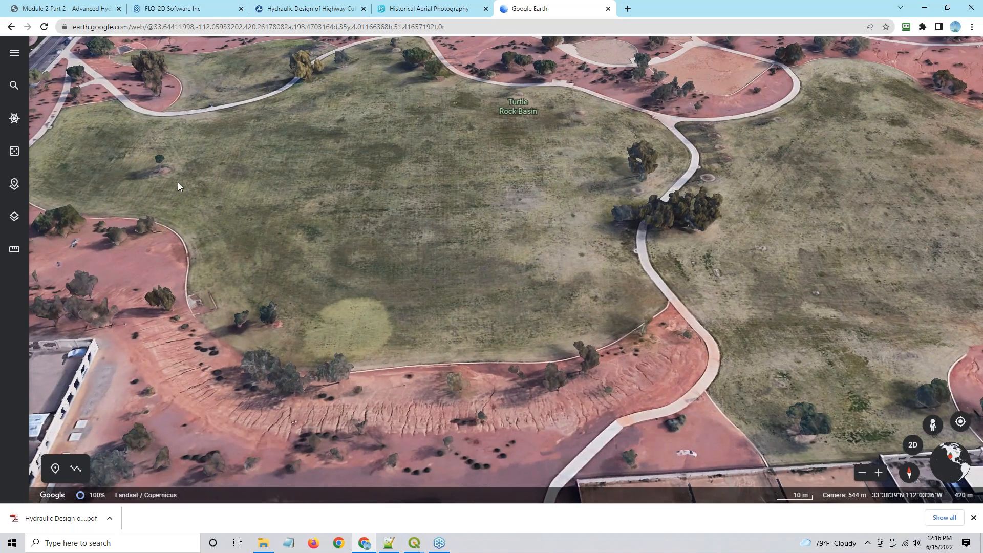
drag(179, 184, 413, 304)
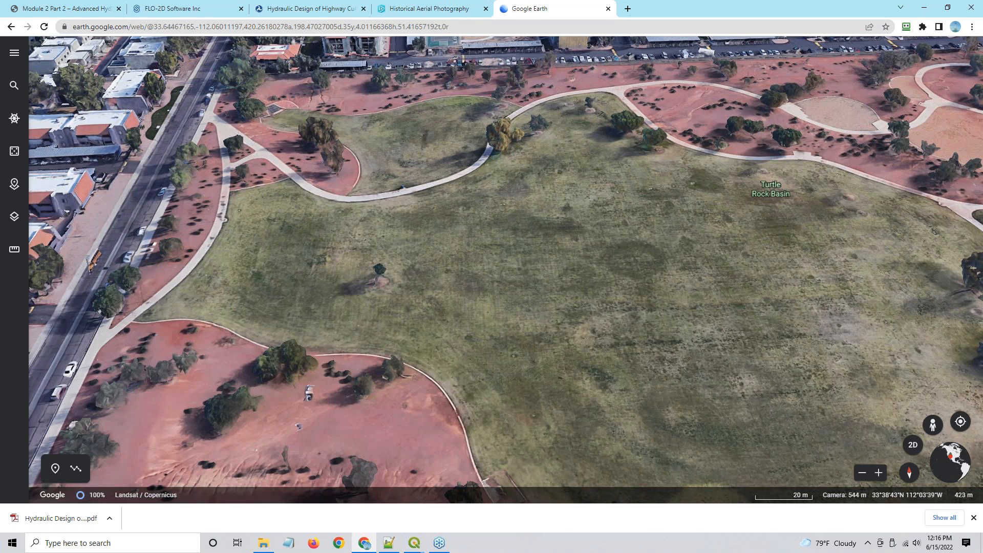
drag(250, 164, 365, 348)
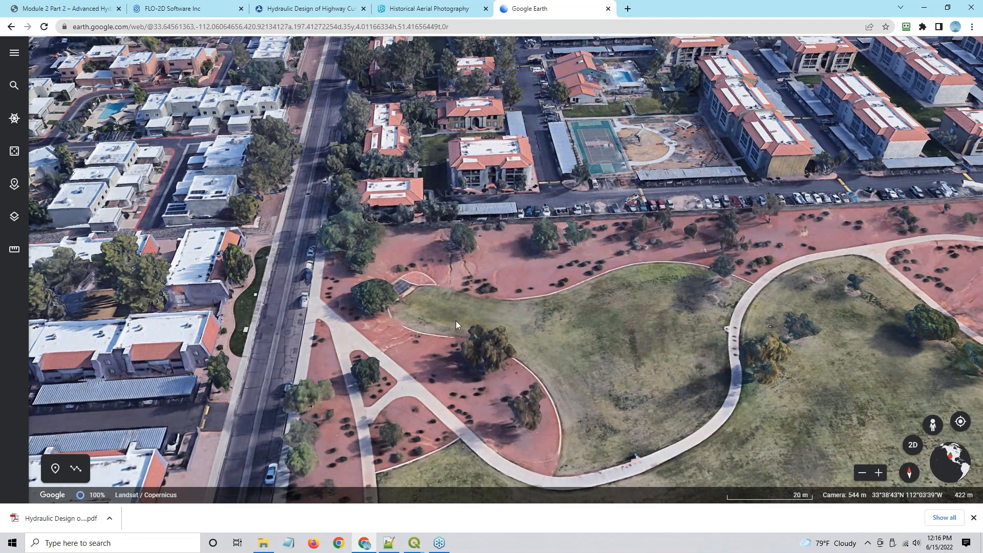
drag(558, 309, 506, 279)
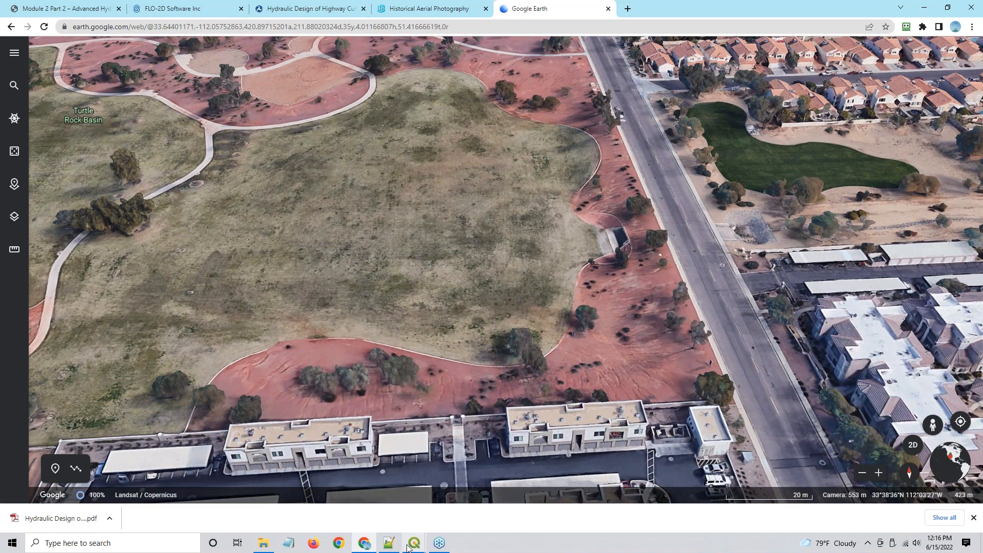
- Switch to QGIS and view the terrain around the east end of CULV_122
mouse_move(413, 543)
click(328, 486)
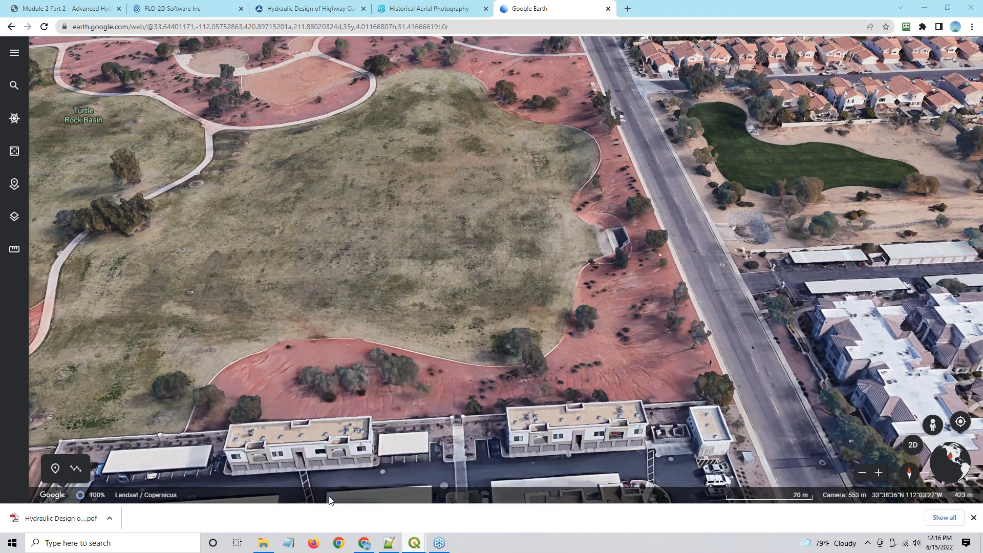
scroll(503, 300, up, 2)
drag(397, 234, 485, 288)
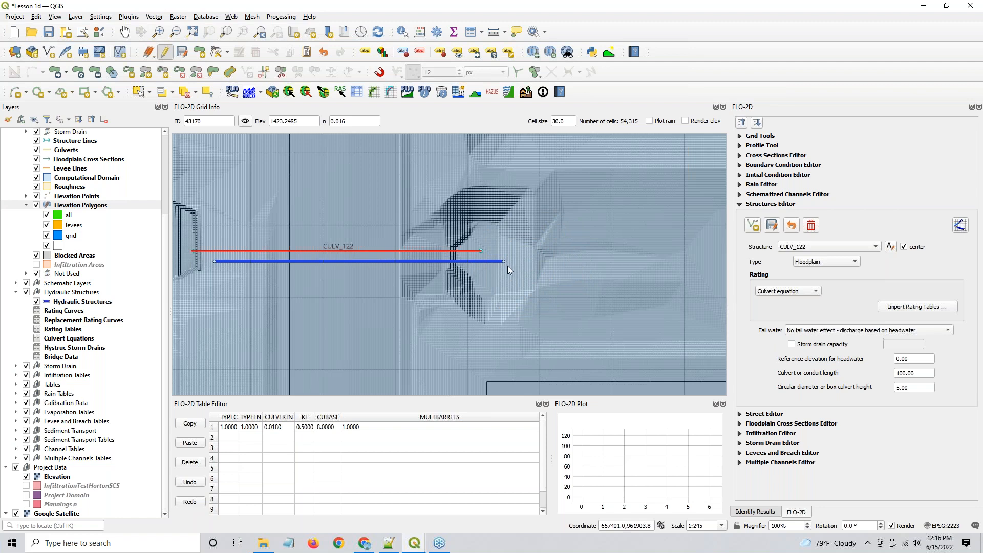
- Start a new Elevation Polygons feature at CULV_122's outlet, tracing the outlet apron's north edge and flaring out to the channel's north bank
click(91, 208)
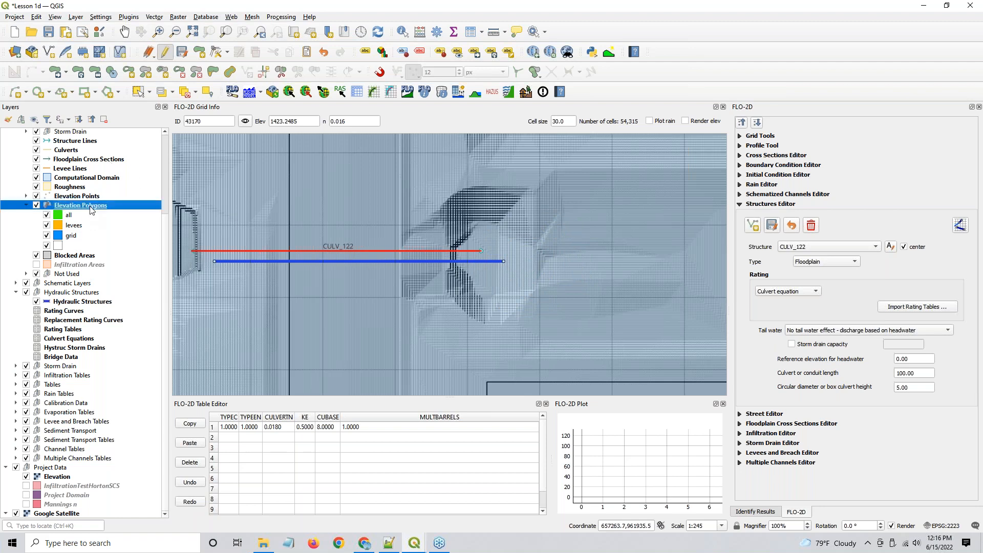
click(200, 51)
click(199, 52)
click(200, 51)
click(474, 231)
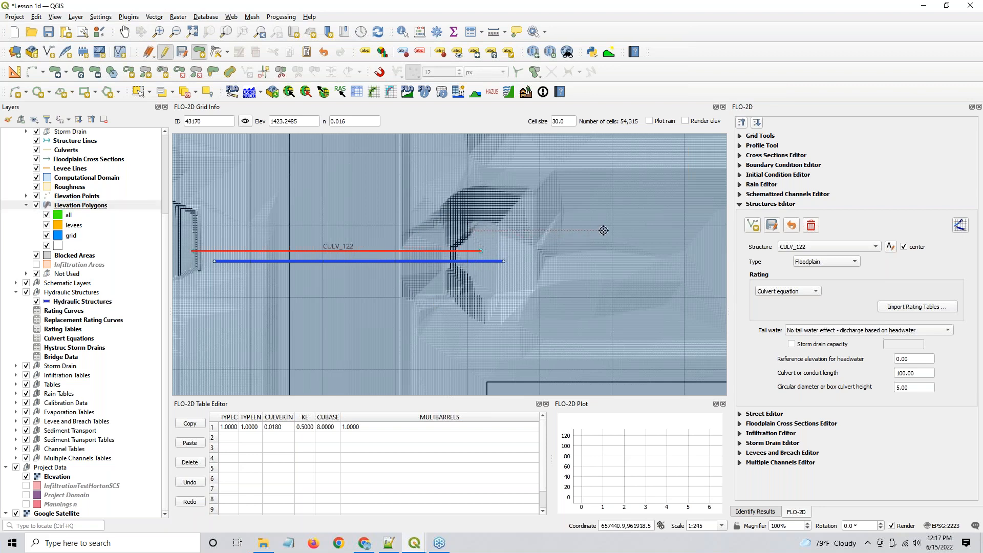
click(534, 231)
click(567, 169)
- Extend the elevation polygon east along the channel's north bank as far as the bank's northward jog
drag(670, 222, 329, 223)
scroll(329, 223, down, 1)
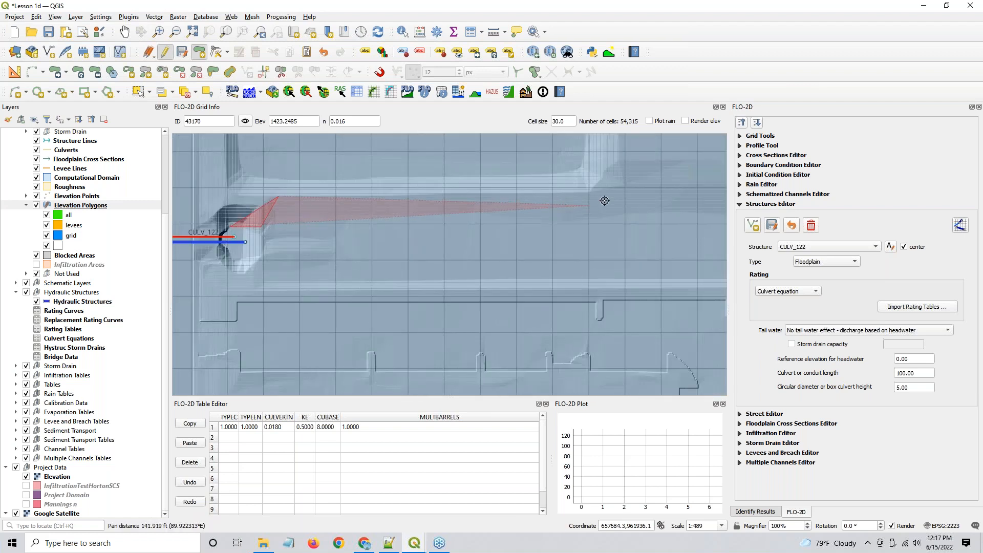
drag(678, 245, 410, 261)
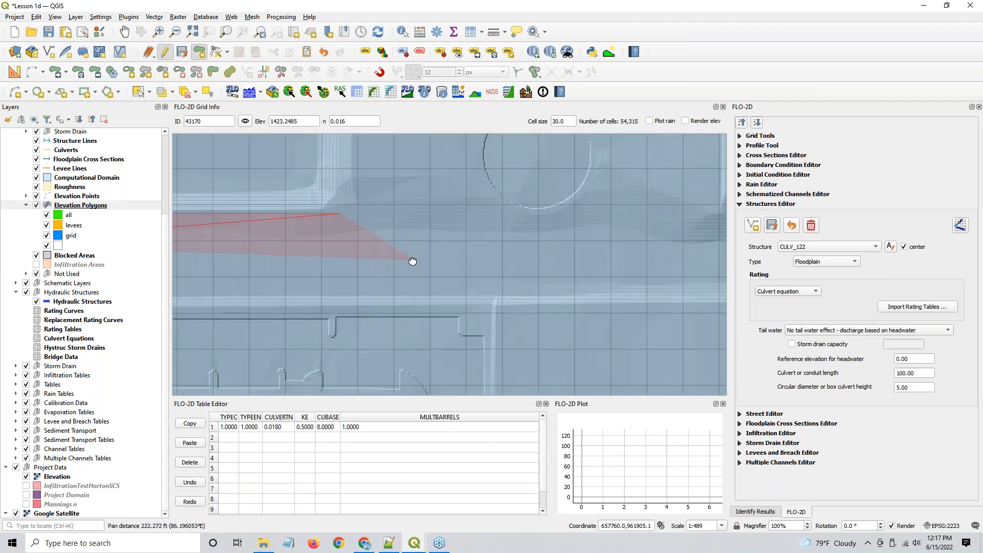
scroll(410, 258, down, 1)
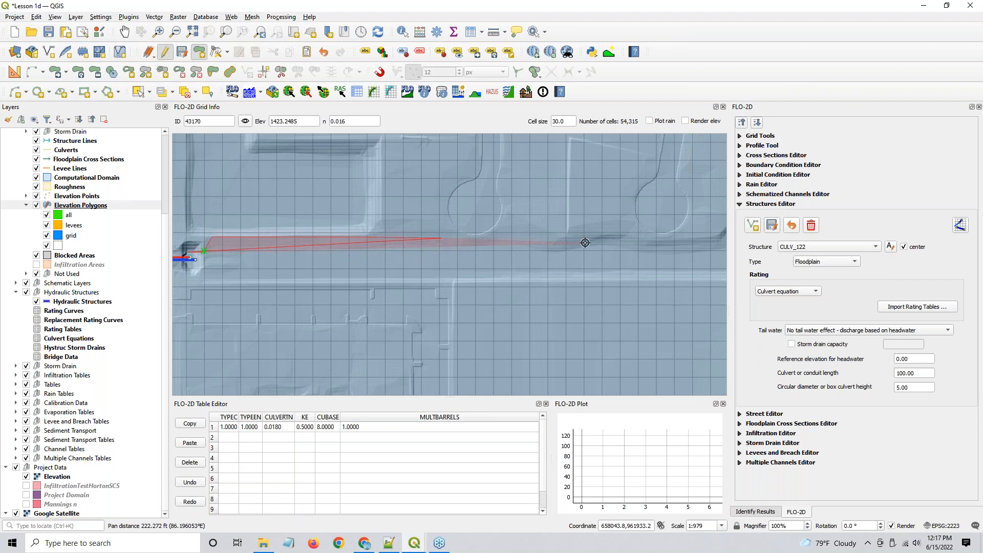
click(604, 238)
drag(625, 268, 379, 259)
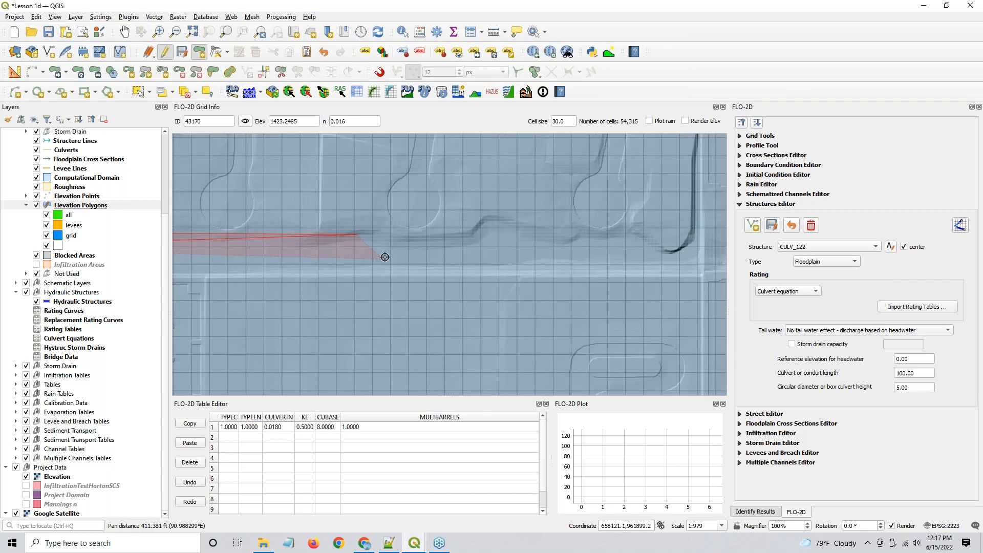
click(452, 236)
click(476, 234)
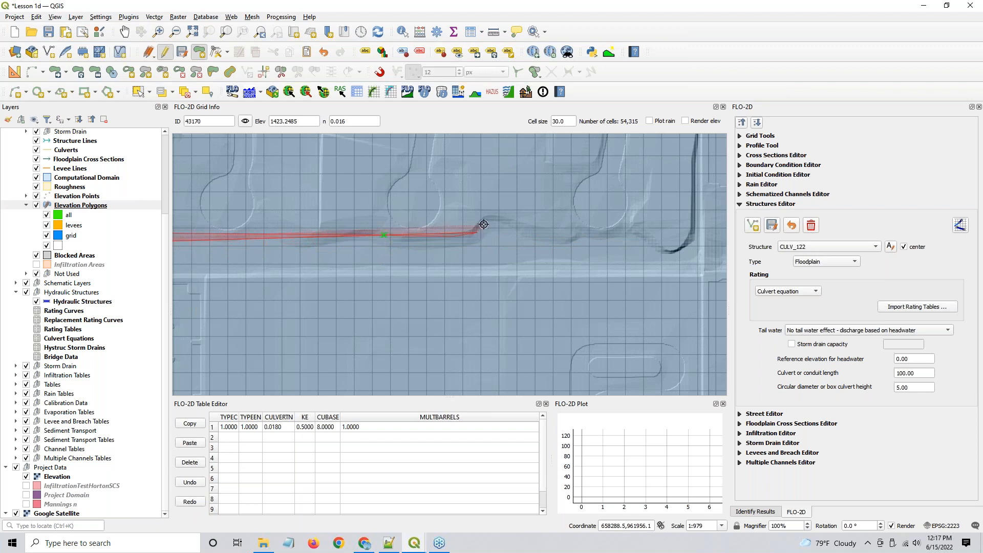
- Trace the polygon around the north bank's bulge and close off the channel's east end beside the road
click(513, 214)
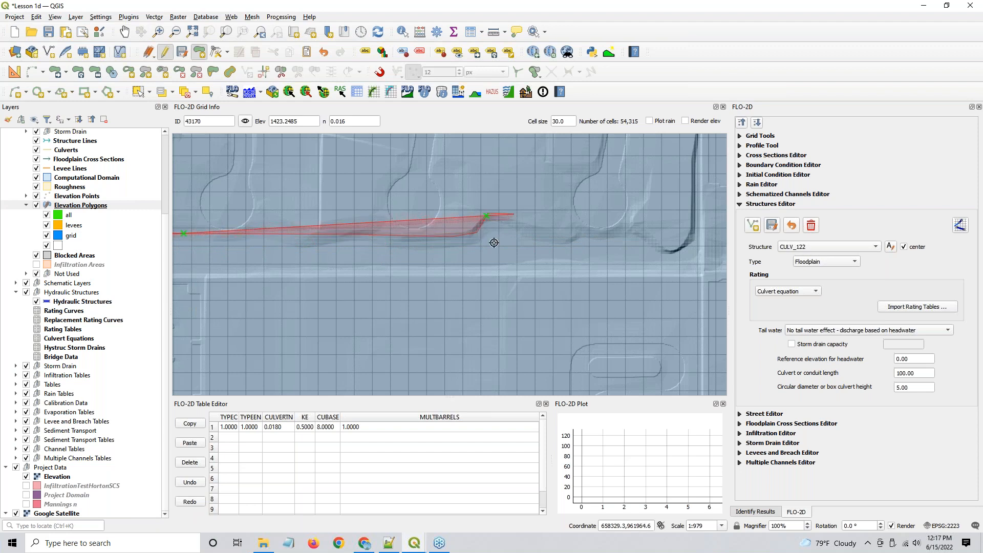
click(534, 234)
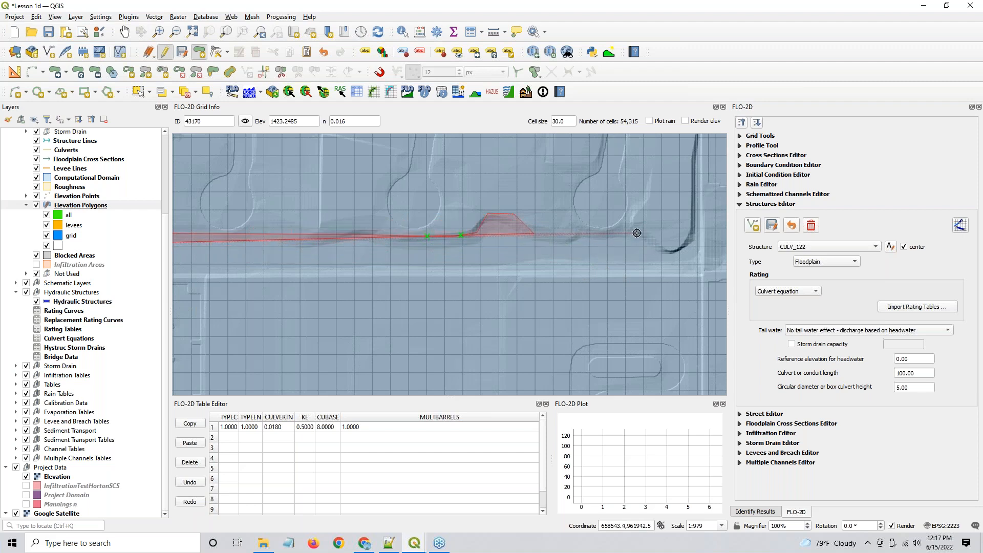
click(639, 230)
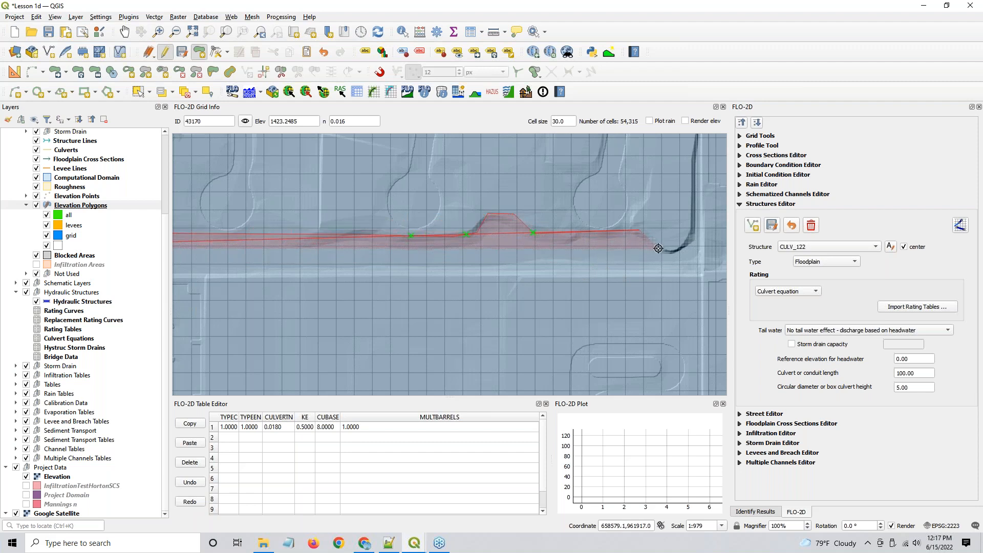
click(658, 248)
right_click(658, 248)
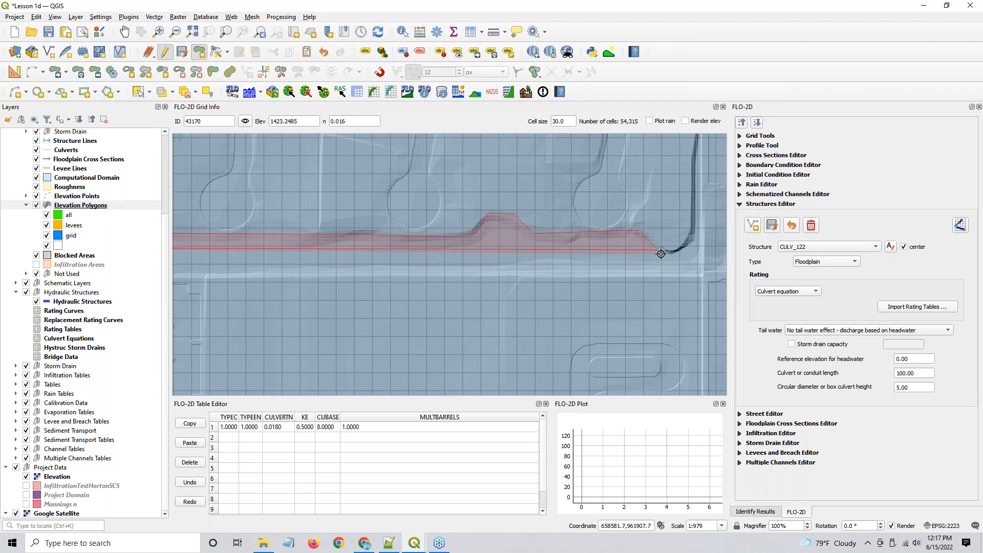
click(693, 249)
click(693, 268)
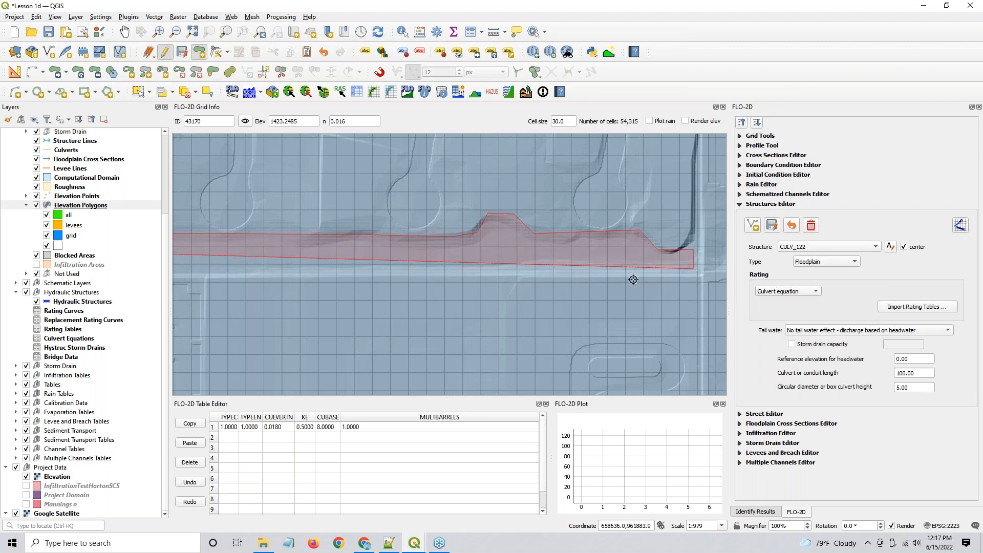
- Trace the polygon's south edge back west to CULV_122's outlet and finish the outline
click(420, 271)
drag(266, 279, 735, 311)
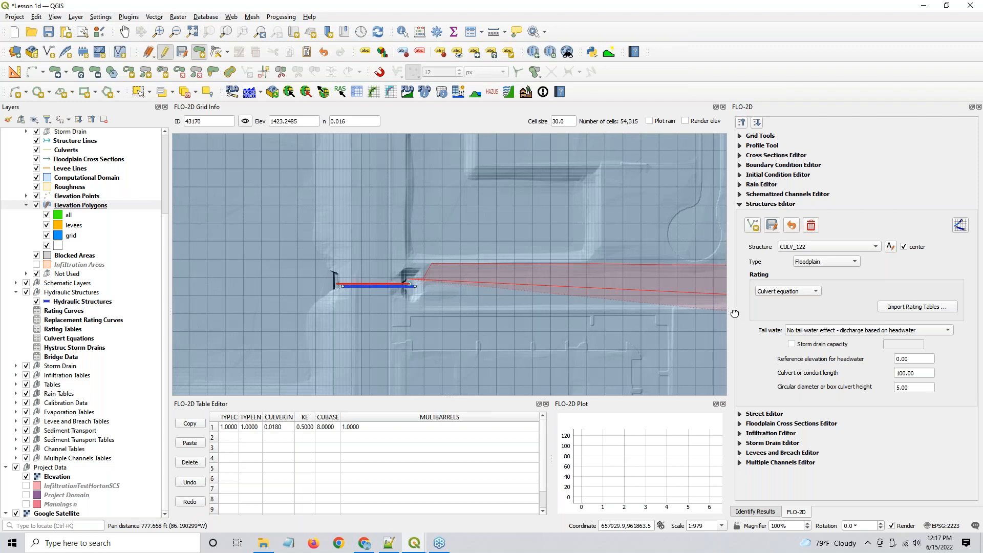
click(430, 308)
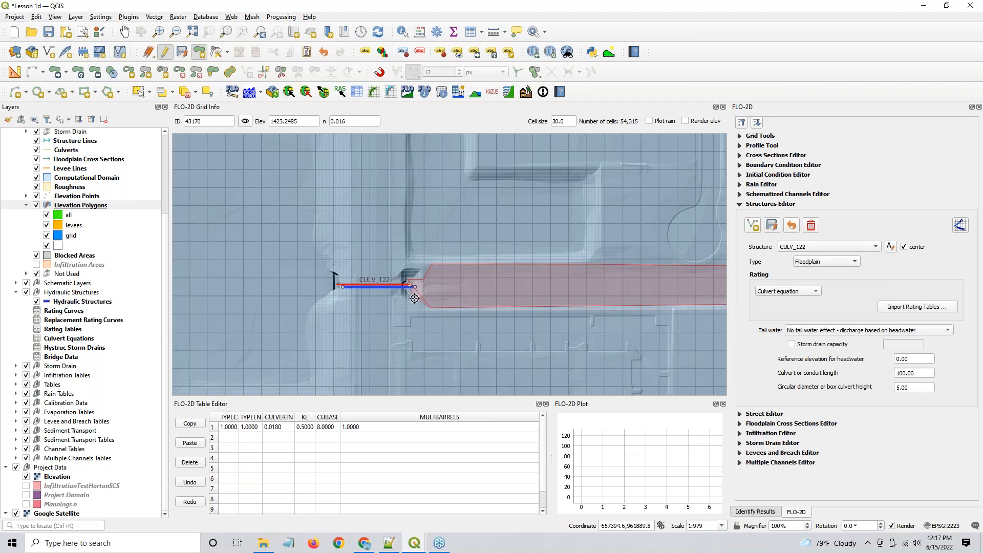
scroll(425, 293, up, 1)
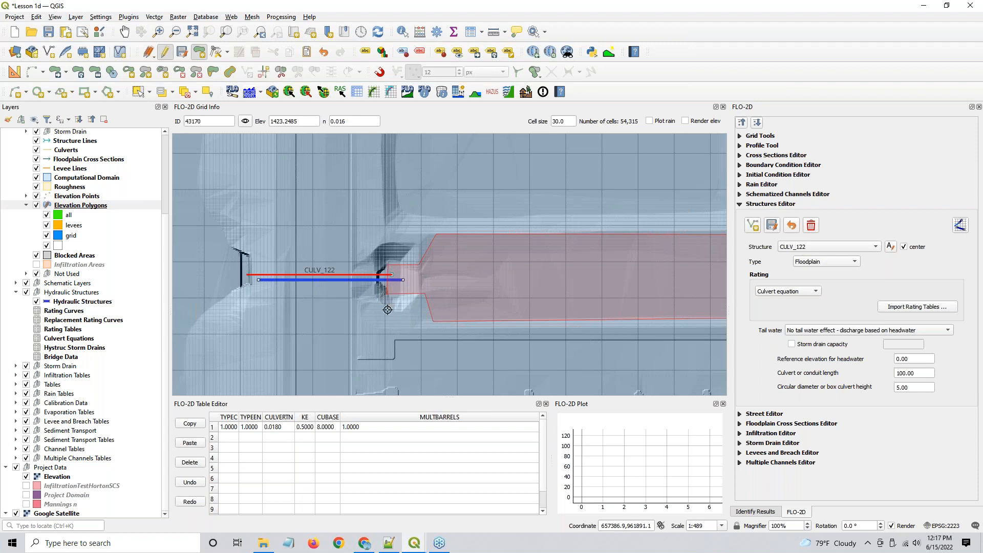
right_click(340, 302)
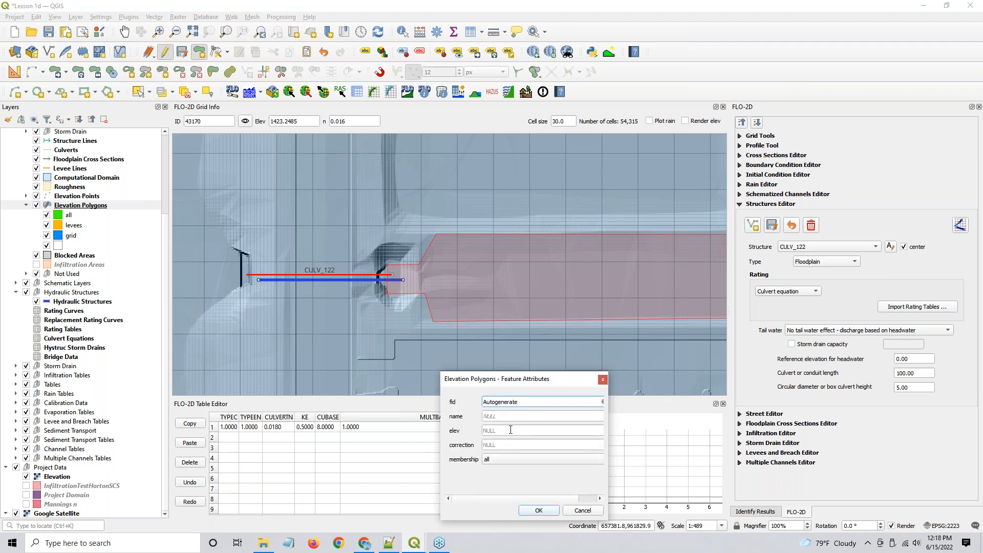
- Name the elevation polygon BasinCorrection, leave its elevation empty and assign its membership to grid
key(Tab)
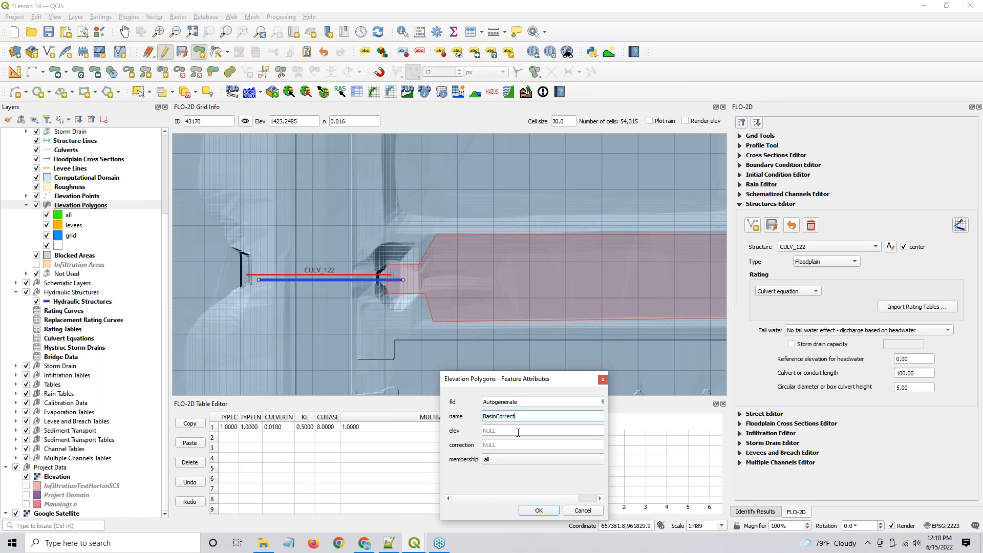
click(519, 433)
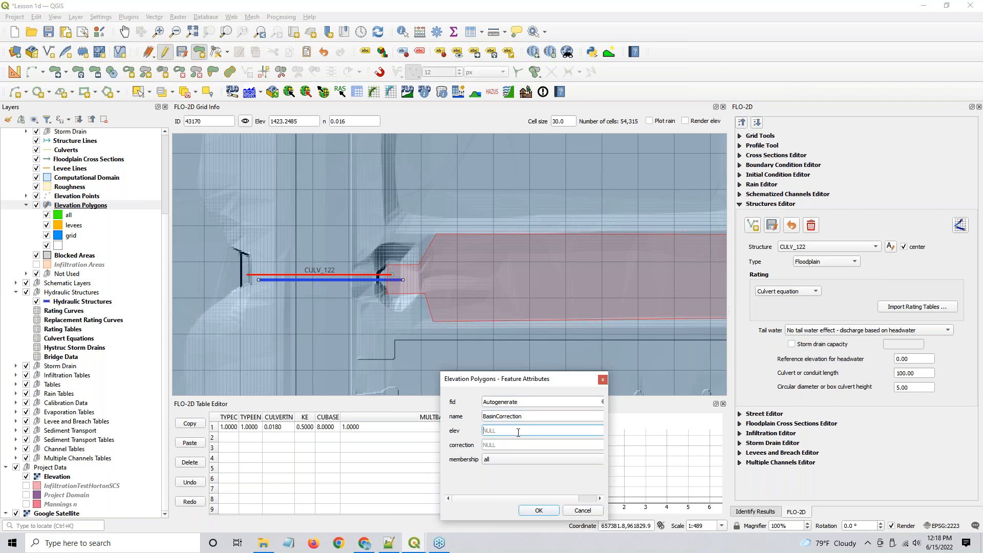
click(518, 432)
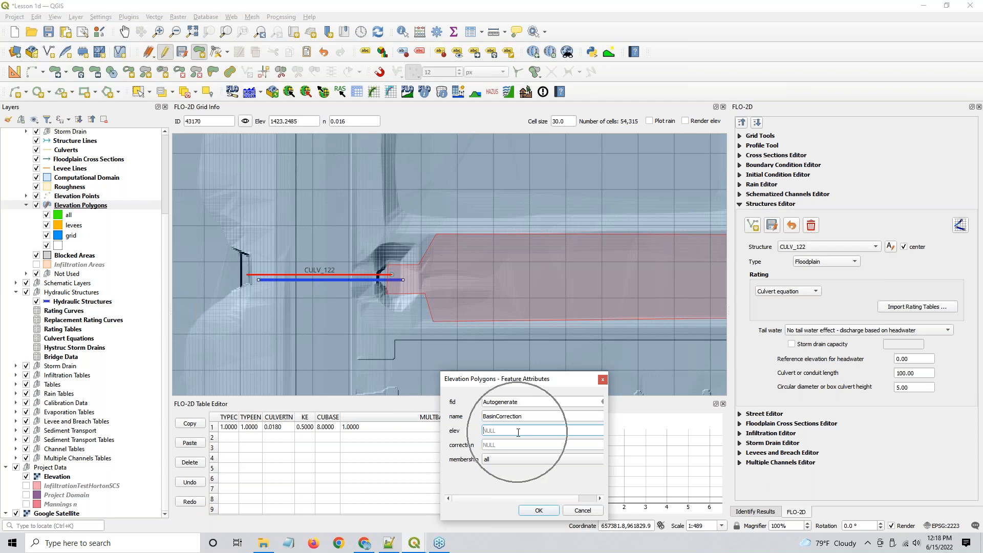
click(510, 463)
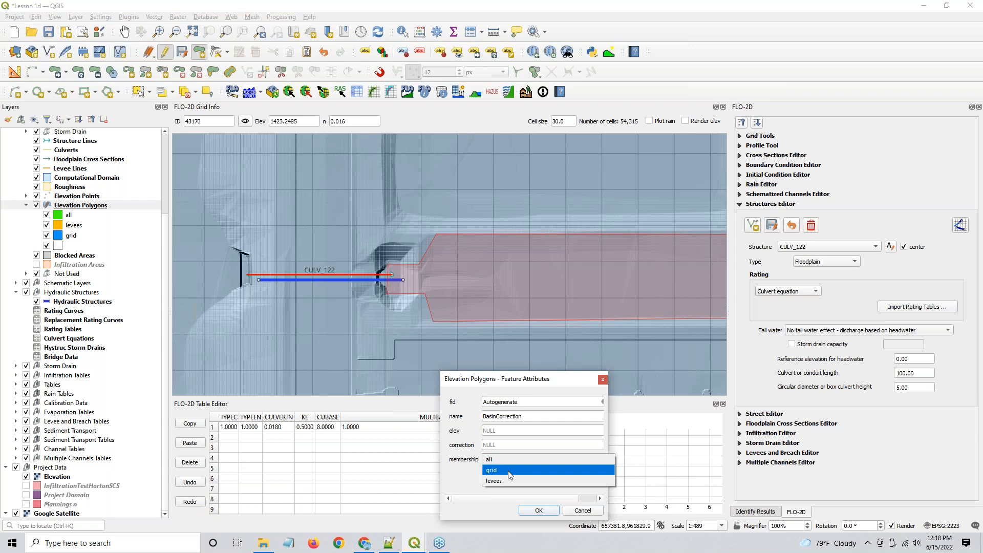
click(510, 471)
click(544, 514)
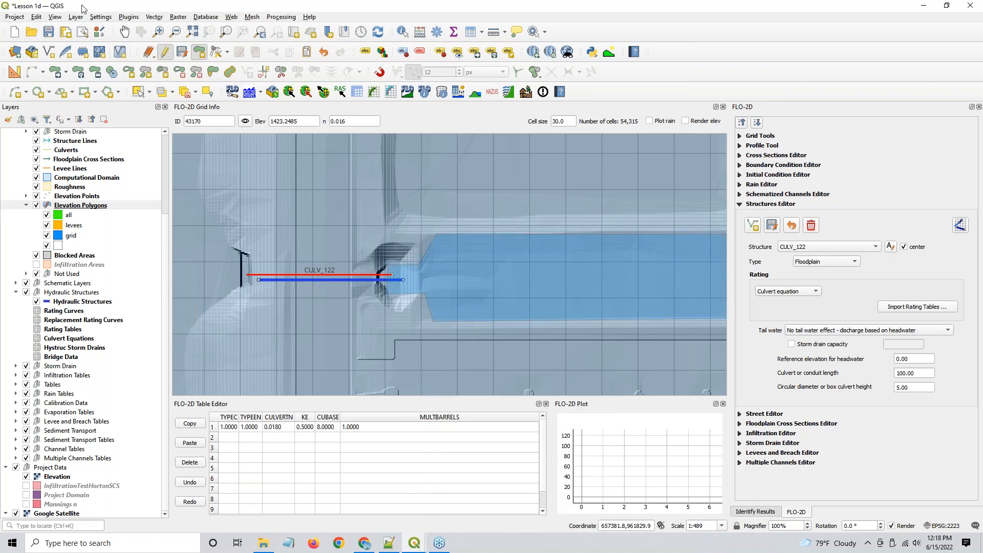
- Save the Elevation Polygons layer edits and check the polygon's coverage from the channel's east end back to CULV_122's outlet
click(181, 51)
scroll(384, 289, down, 2)
drag(498, 313, 366, 280)
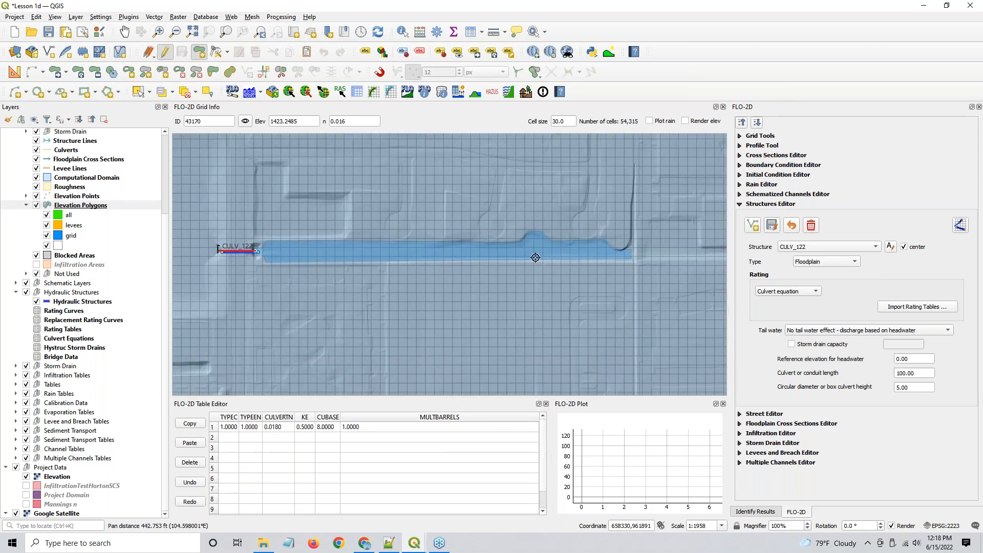
scroll(273, 246, up, 1)
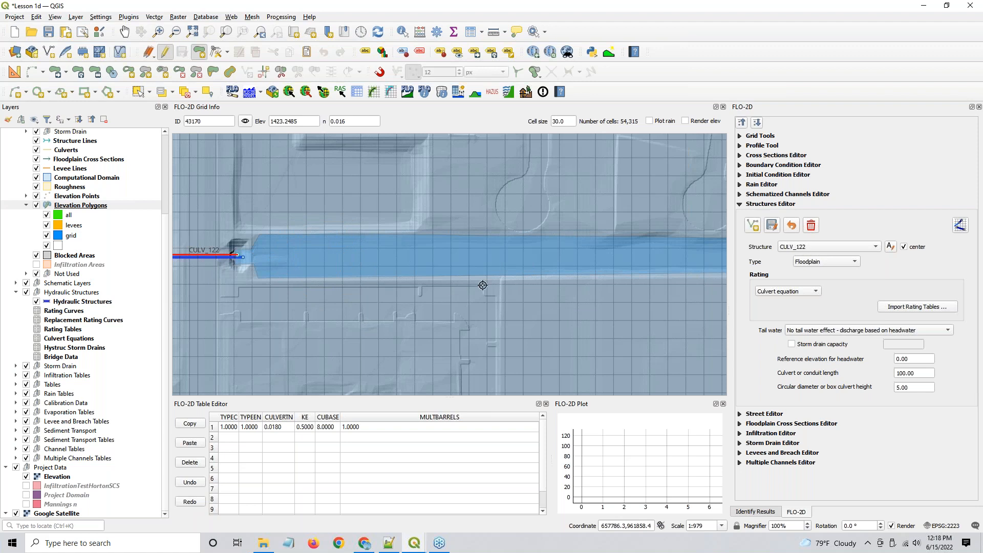
mouse_move(672, 262)
mouse_down()
mouse_move(468, 260)
mouse_move(686, 257)
mouse_up()
drag(321, 260, 406, 257)
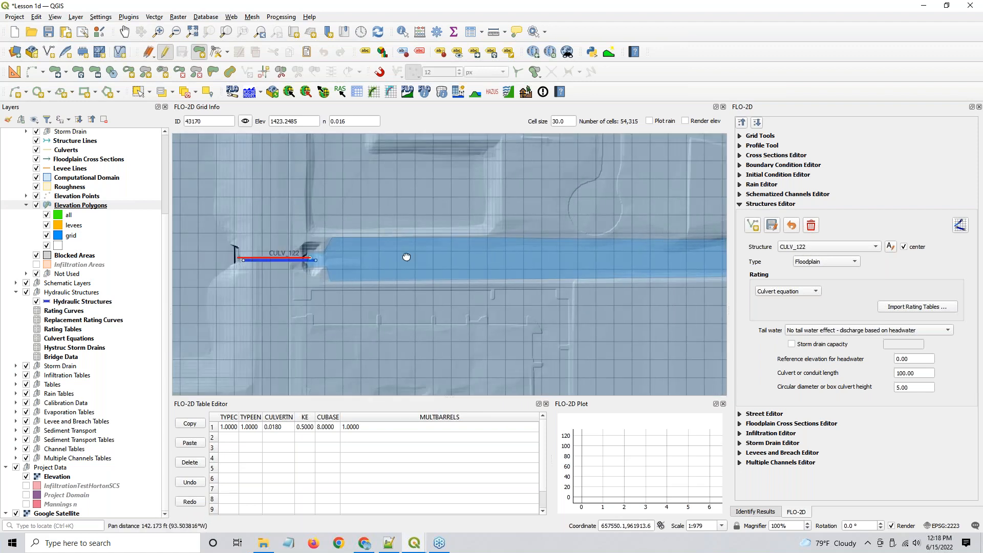
scroll(327, 250, up, 2)
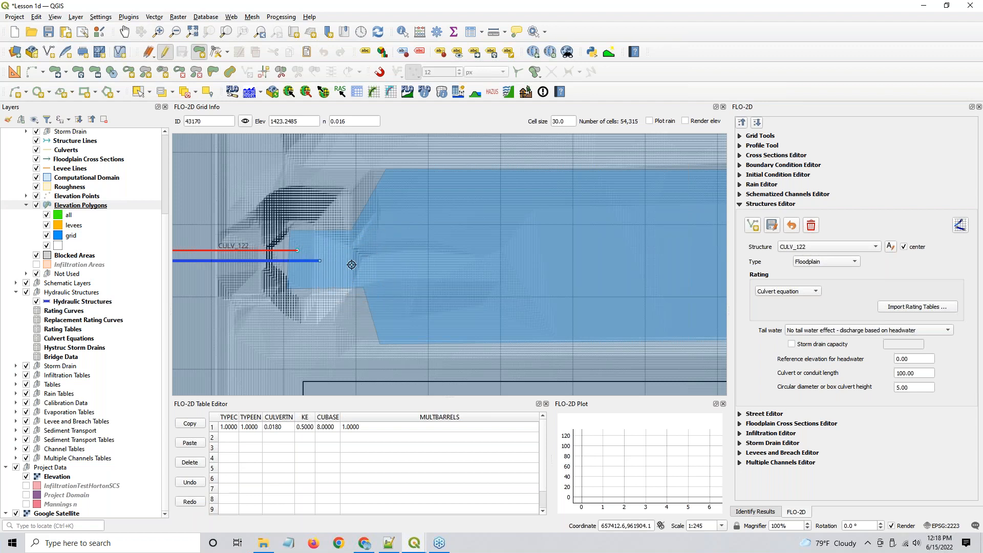
- Identify the Elevation raster value at the east edge of CULV_122's outlet apron
click(58, 169)
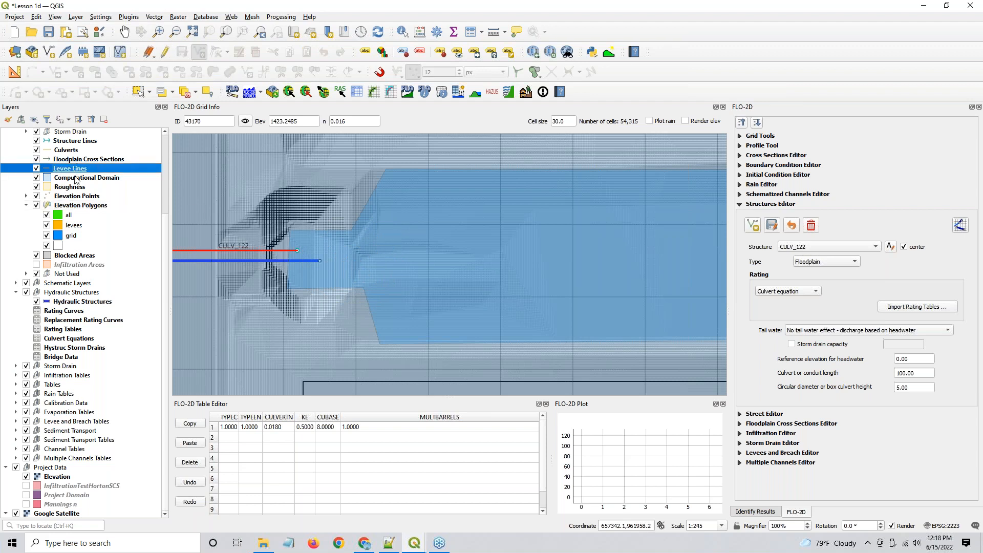
click(52, 476)
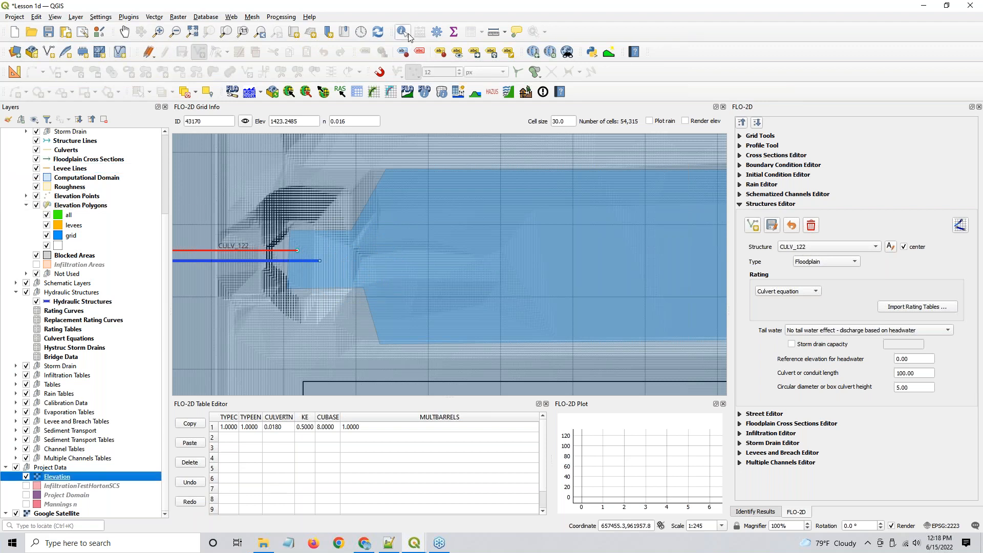
click(755, 511)
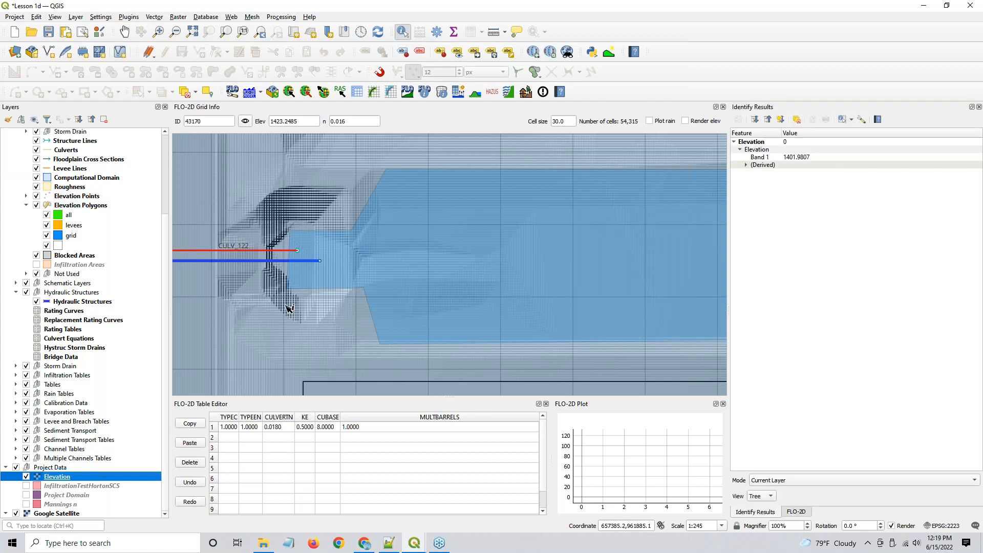
click(356, 264)
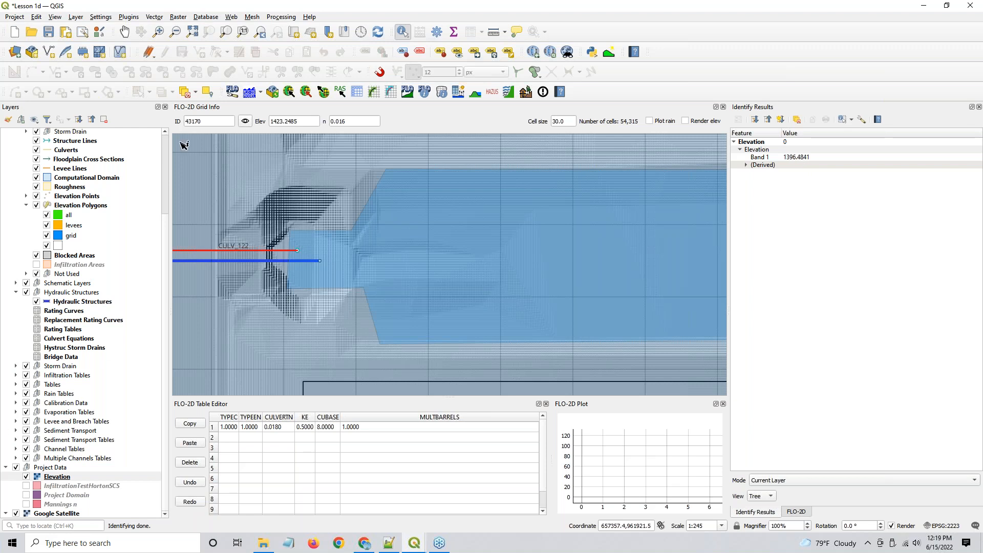
- Make the Levee Lines layer editable and draw a short north-south levee line across the east edge of CULV_122's outlet apron
click(61, 171)
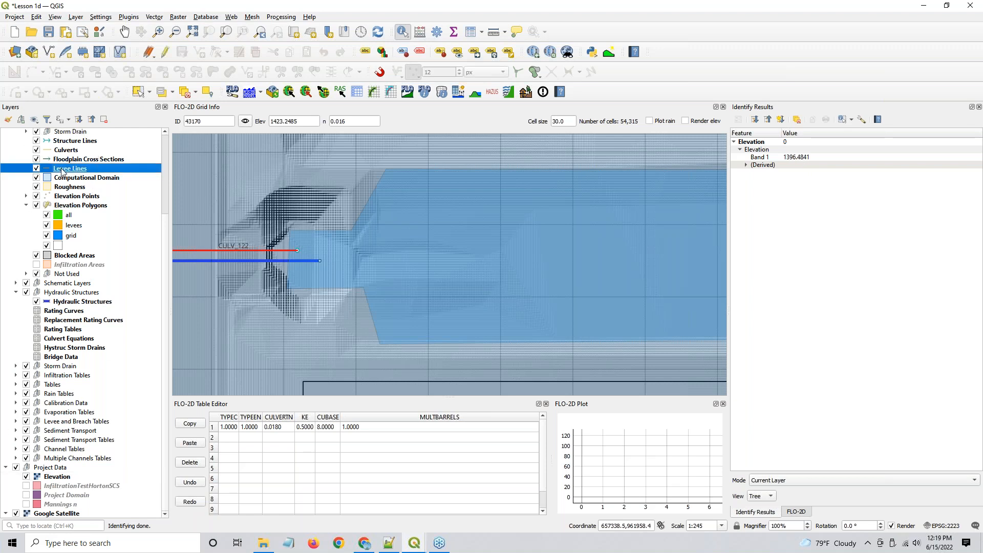
click(164, 52)
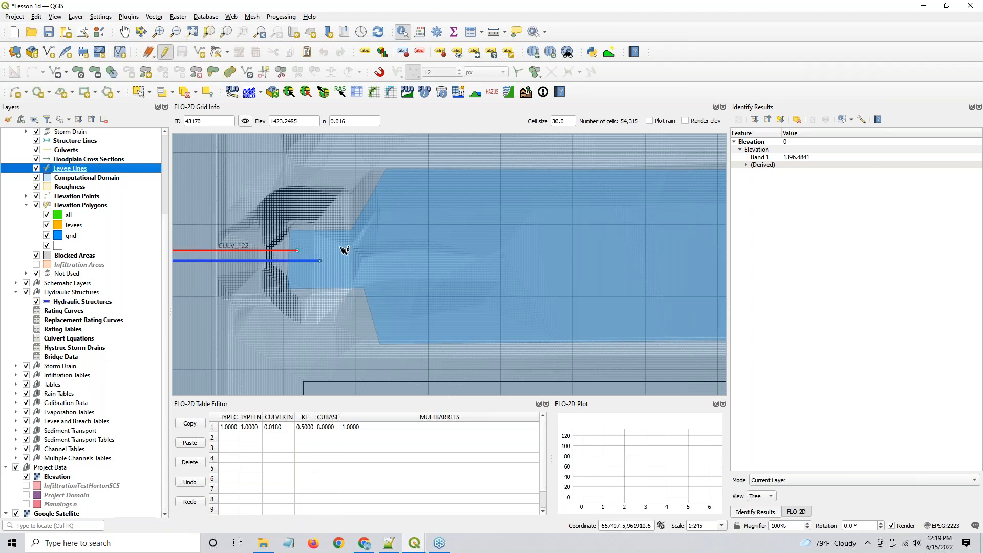
click(199, 52)
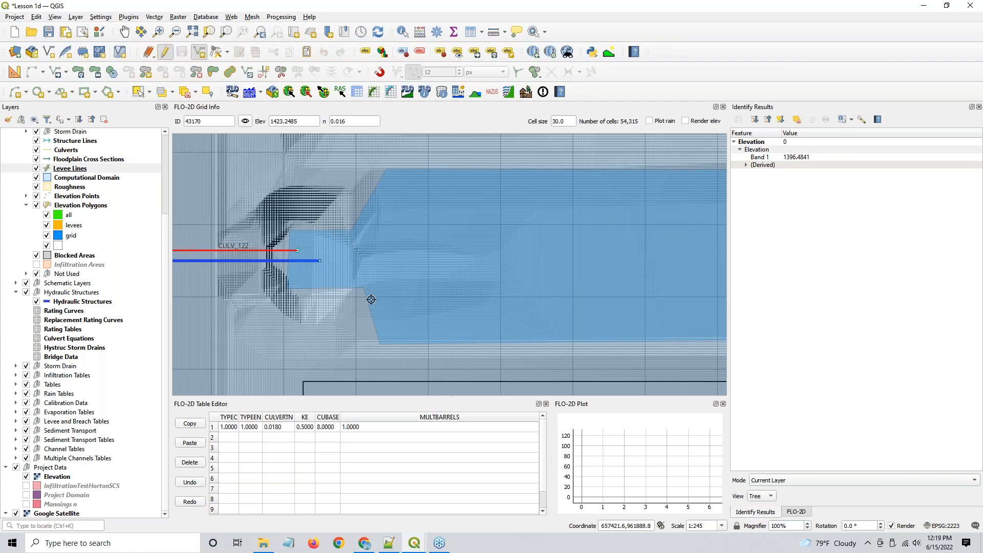
click(350, 290)
right_click(347, 286)
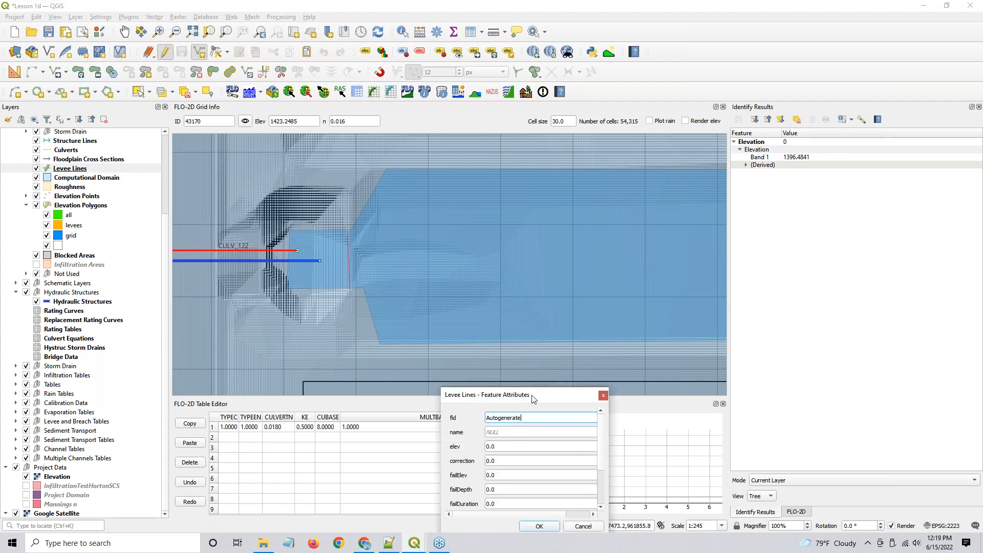
- Name the new levee line CULV_122 Weir, set its elevation to 1396.4841 and accept its attributes with no failure data
drag(533, 398, 514, 234)
double_click(492, 280)
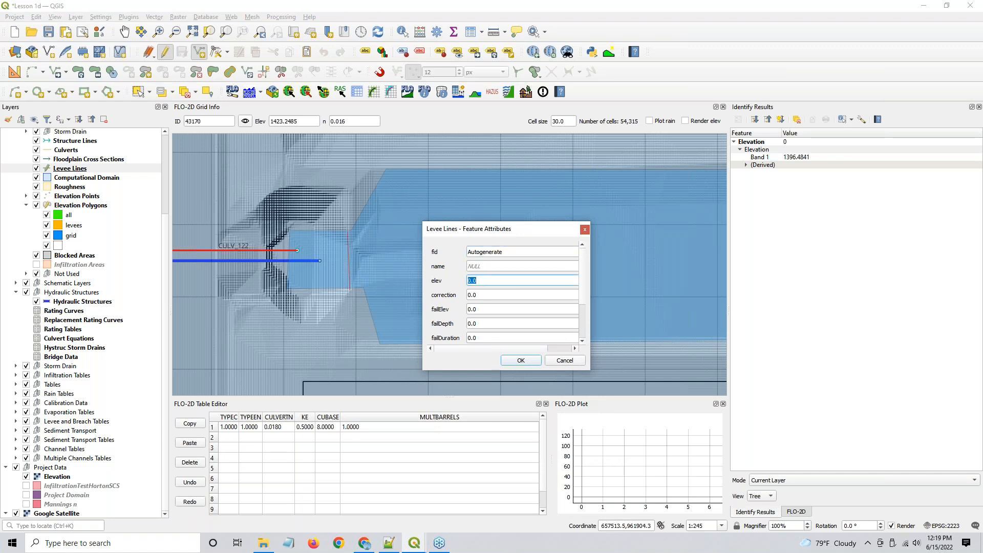
text(1396.4841)
click(474, 294)
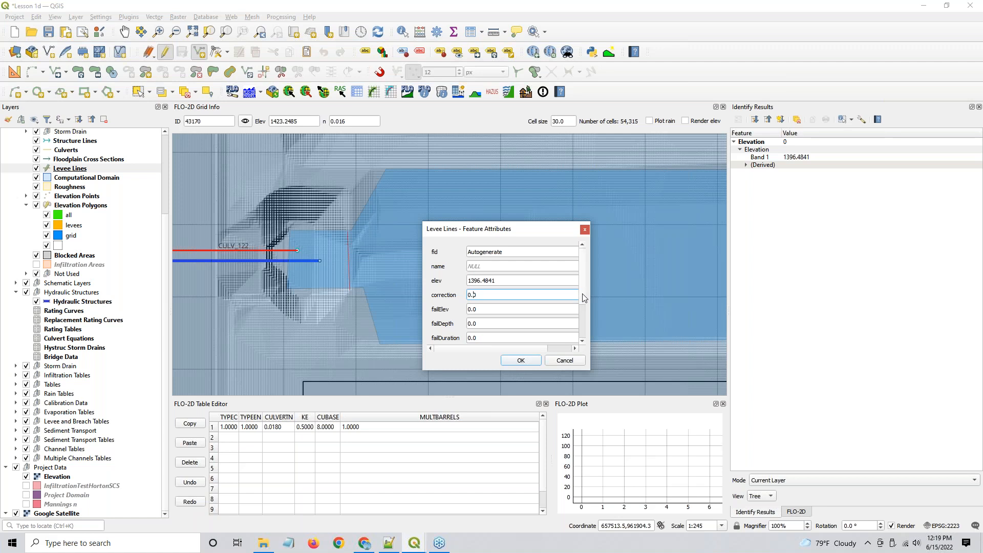
click(477, 267)
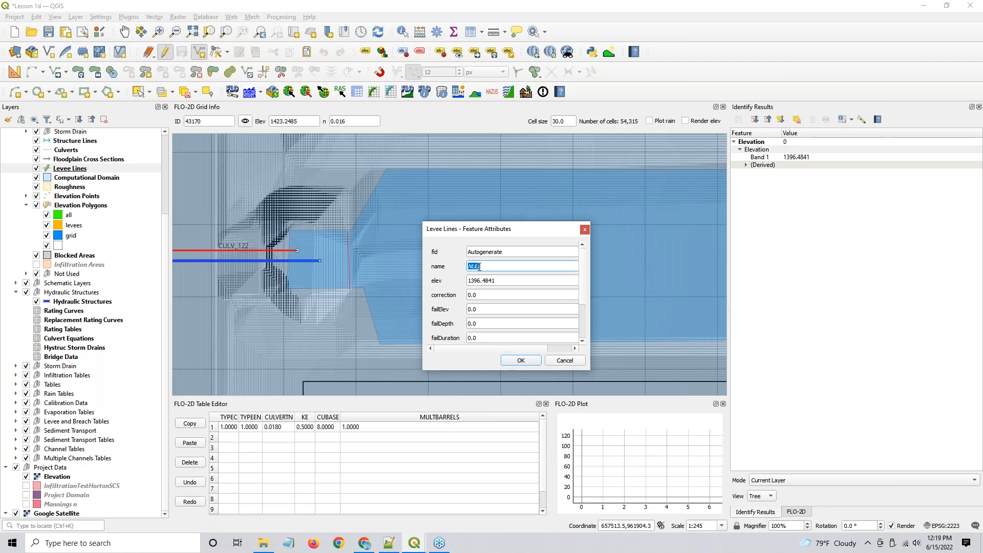
text(CULV_122 Weir)
key(ctrl)
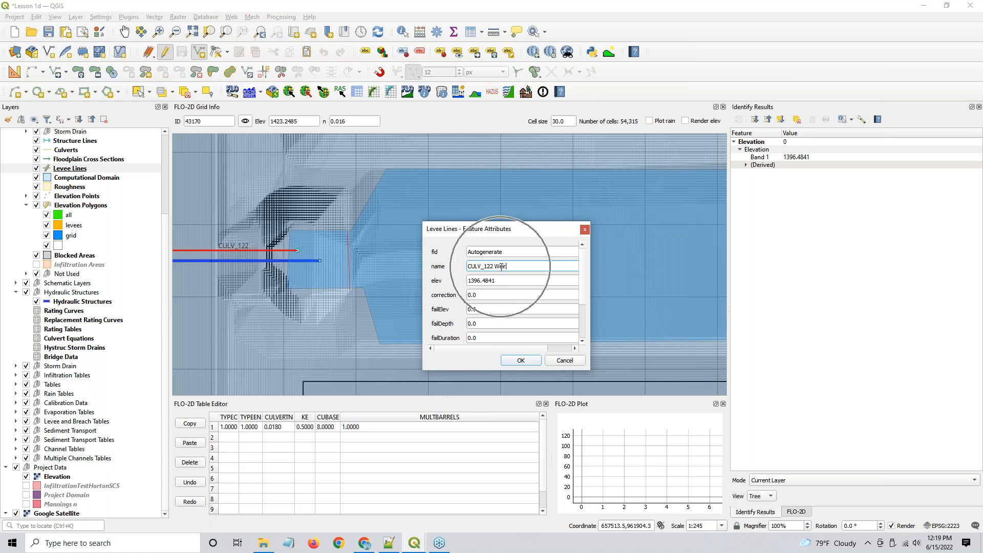
drag(583, 299, 582, 332)
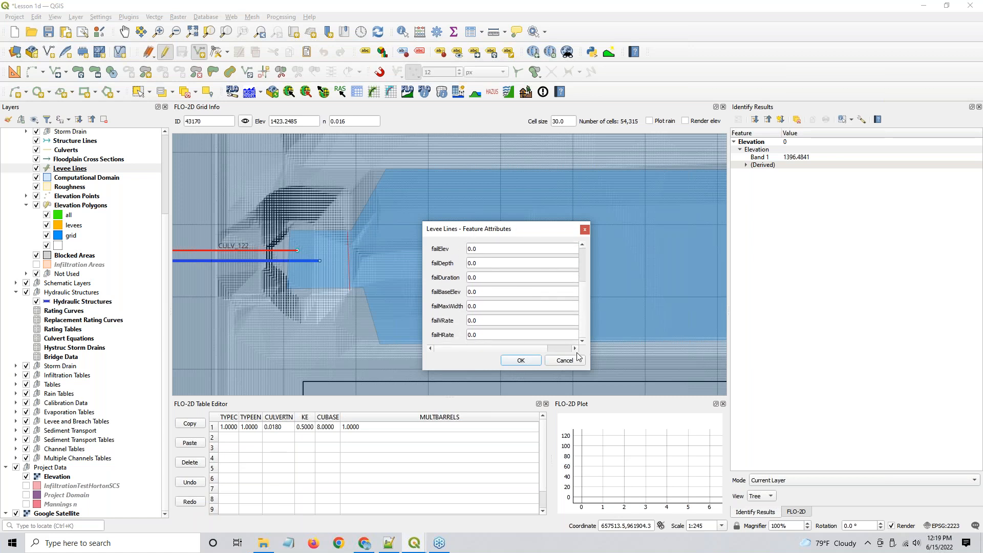
click(521, 361)
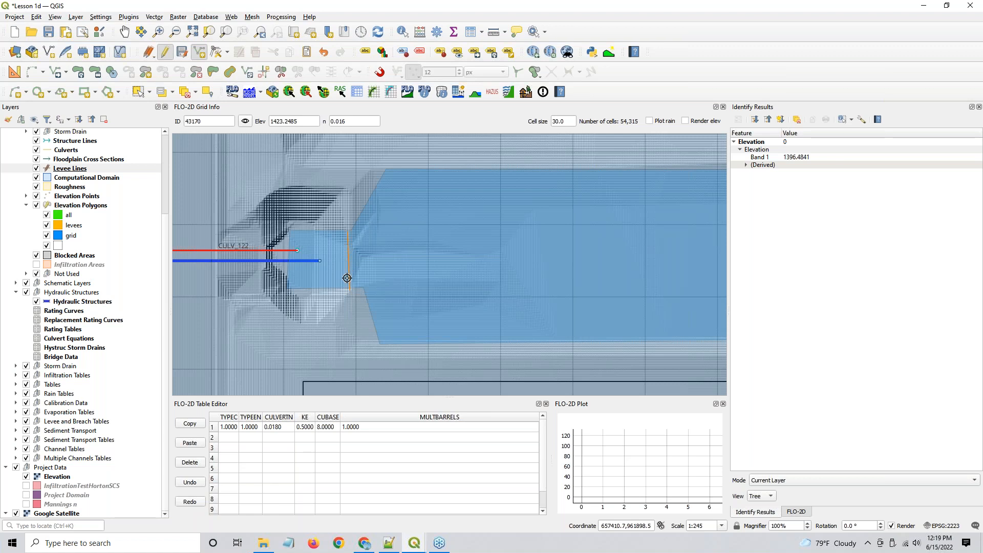
- Save the new levee line to the Levee Lines layer and end its editing
key(ctrl)
key(ctrl)
click(181, 54)
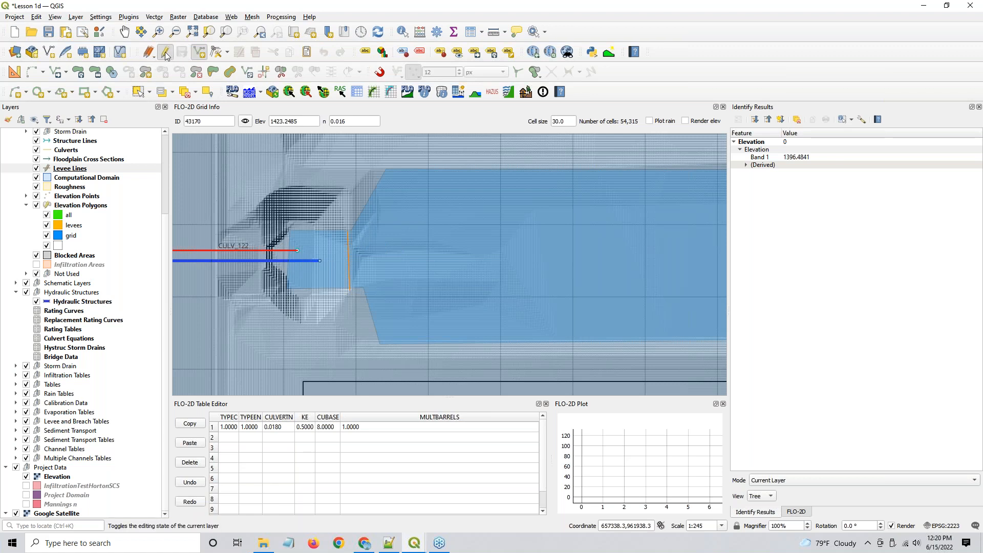
click(164, 52)
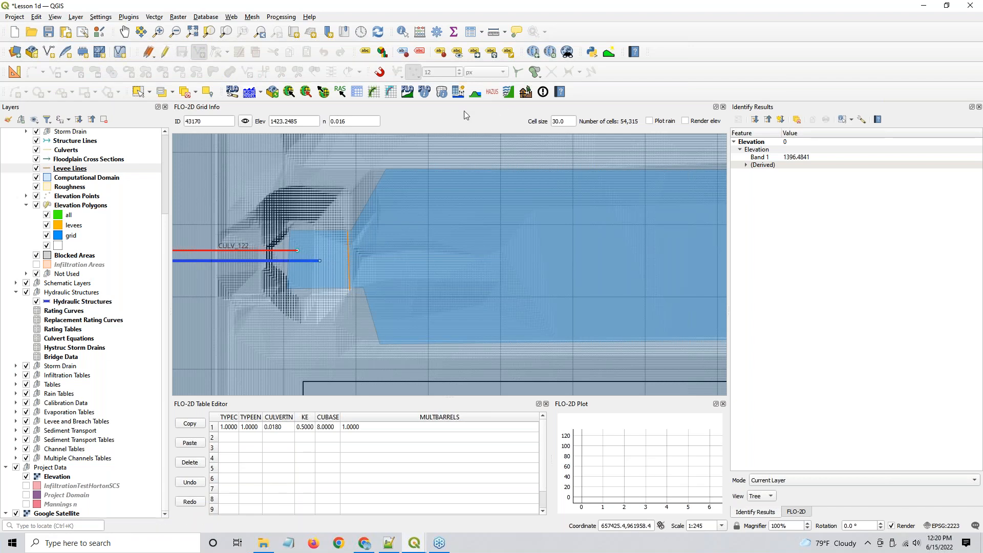
- Save the pending Elevation Polygons edits and create the schematic levee layers using only user levee lines as crest elevation source
click(476, 91)
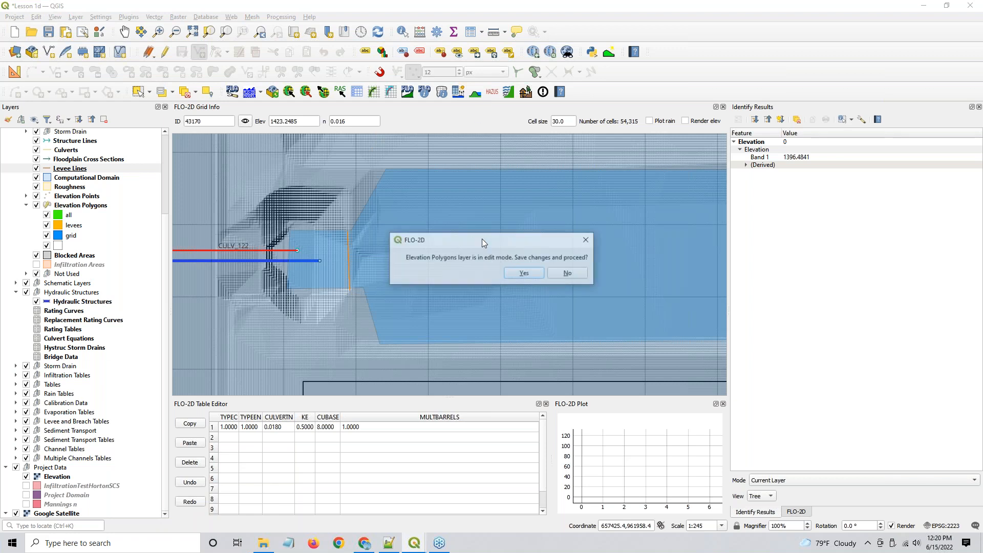
click(525, 274)
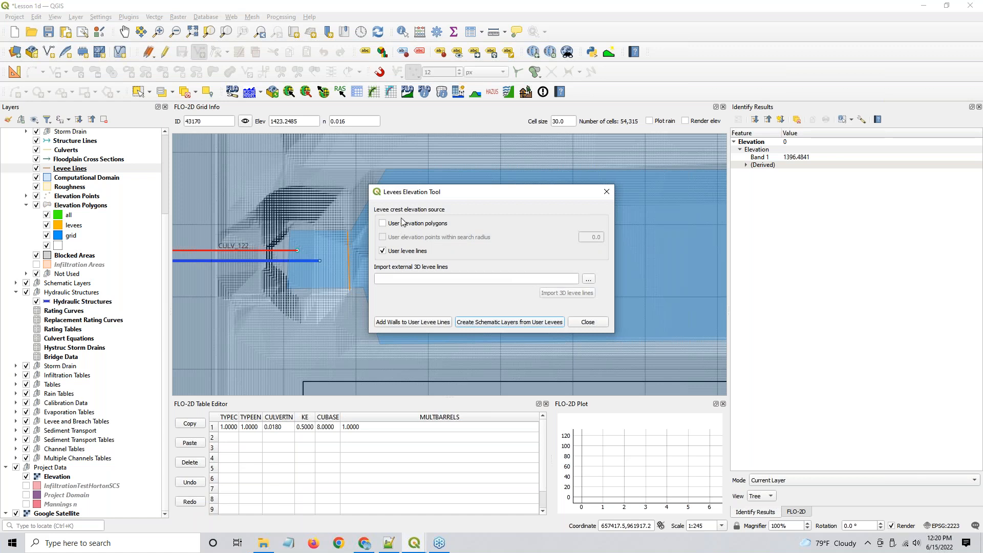
click(401, 254)
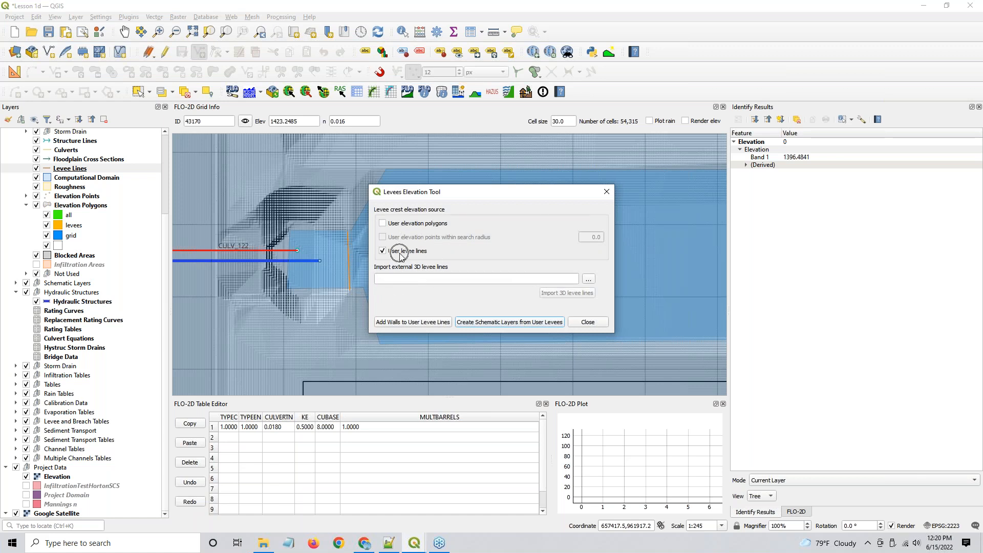
click(505, 323)
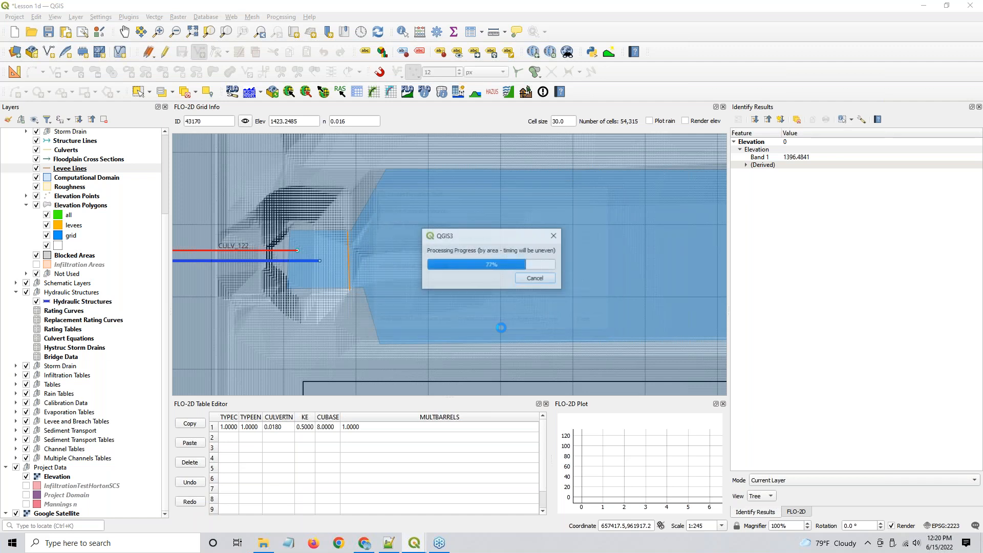
click(545, 295)
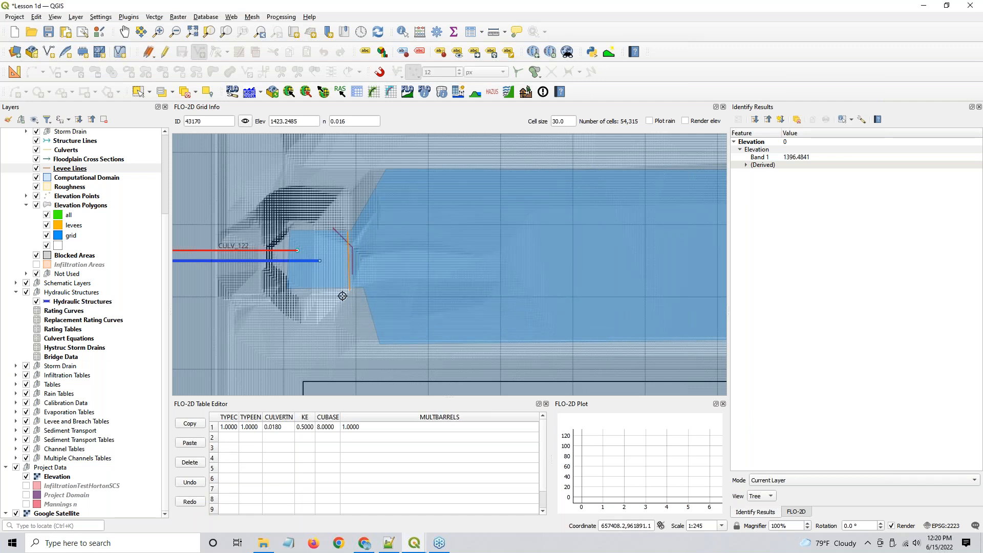
- Shift the south end vertex of the CULV_122 levee line slightly southwest, then save the Levee Lines edits
click(71, 173)
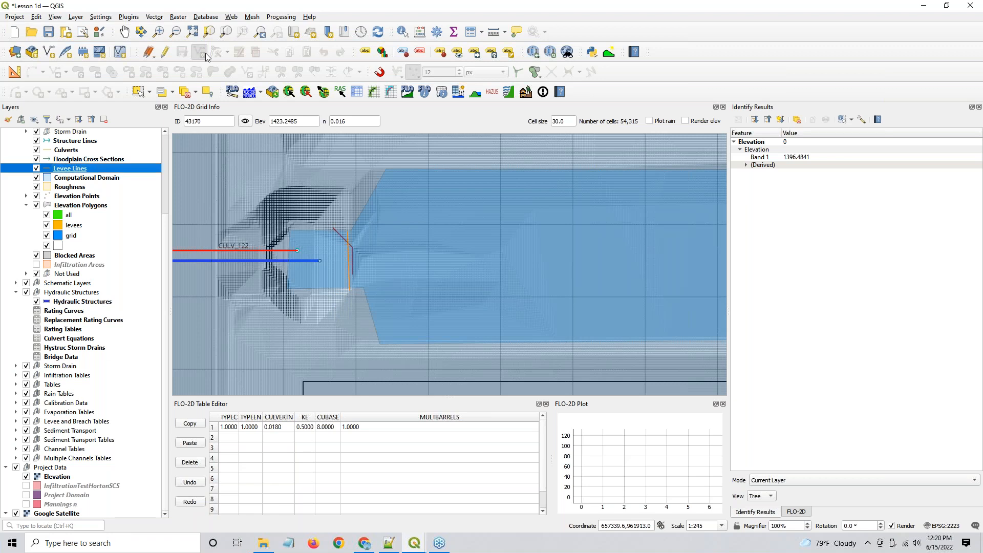
click(164, 53)
click(215, 52)
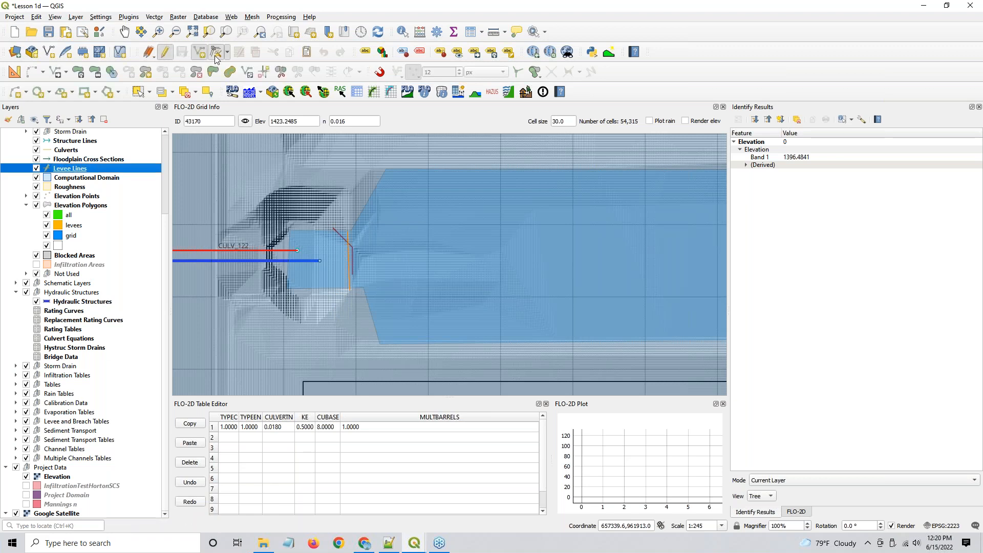
click(345, 292)
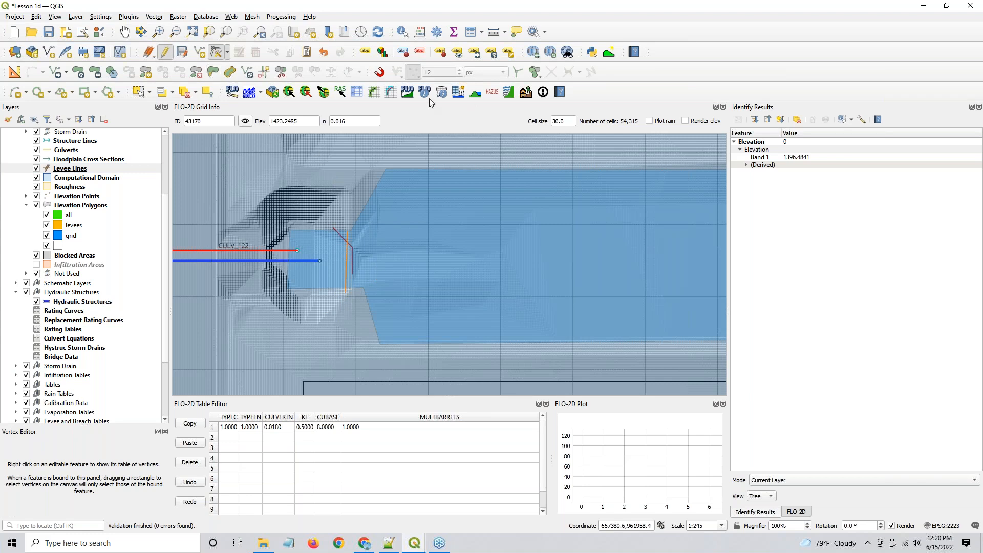
click(180, 53)
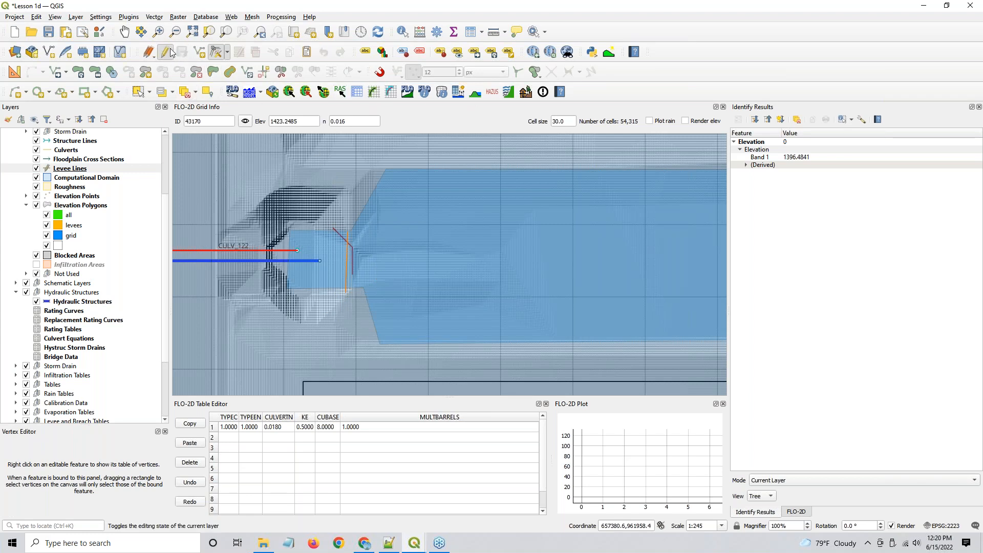
- Regenerate the schematic levee layers from the adjusted user levee line
click(475, 92)
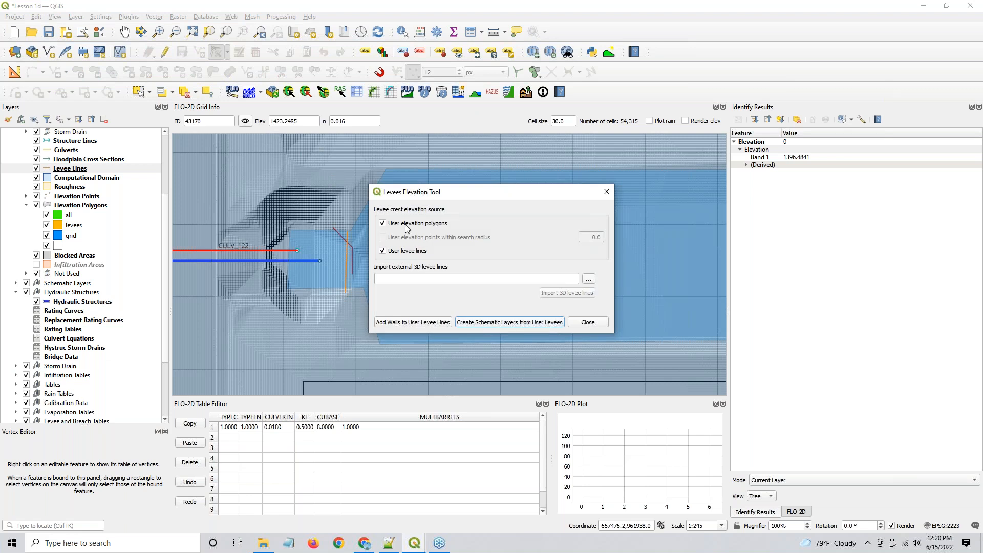
click(515, 322)
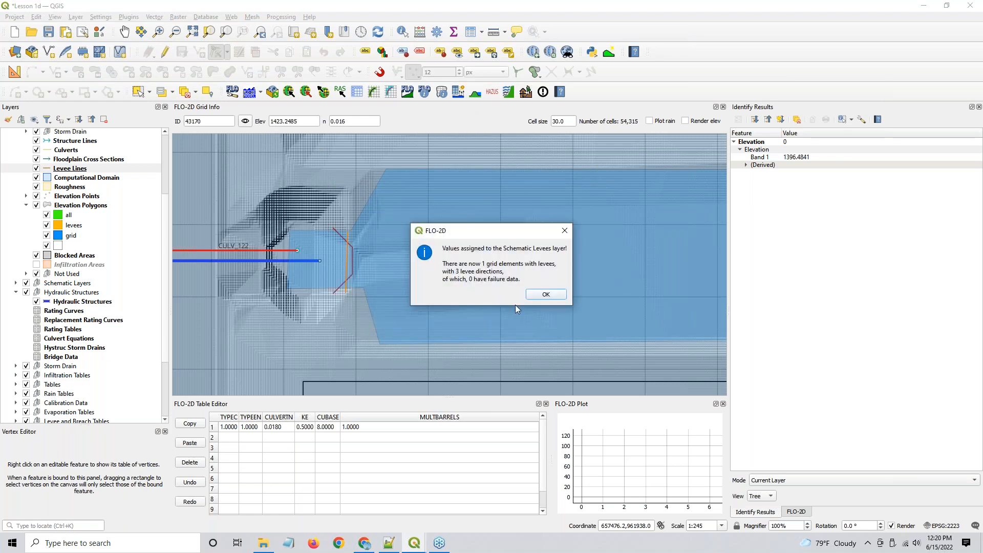
click(543, 295)
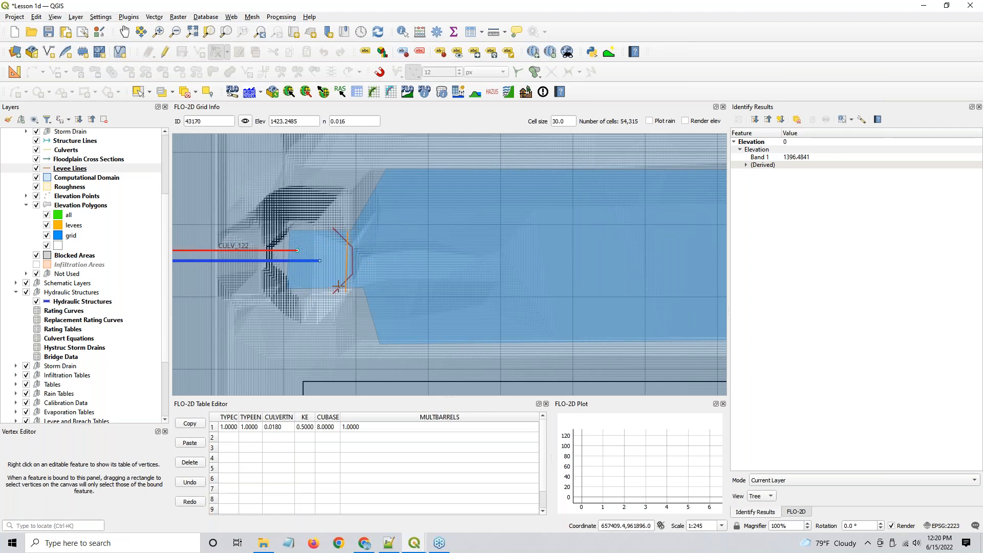
- Check the grid element values beside the schematic levee at CULV_122's outlet
click(343, 262)
click(371, 262)
click(453, 94)
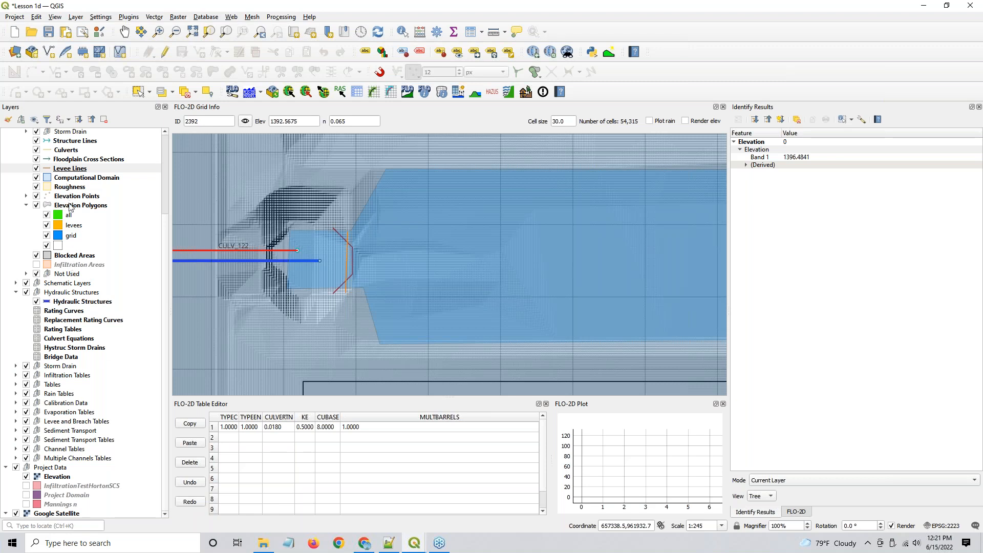
- Make Elevation Polygons the current layer and select the channel correction polygon east of CULV_122
click(70, 205)
click(424, 236)
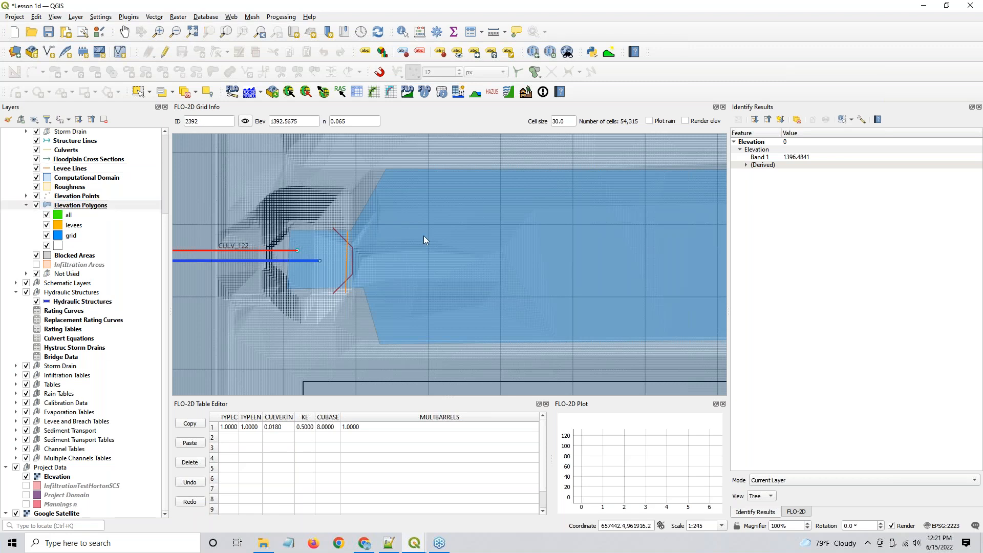
click(424, 271)
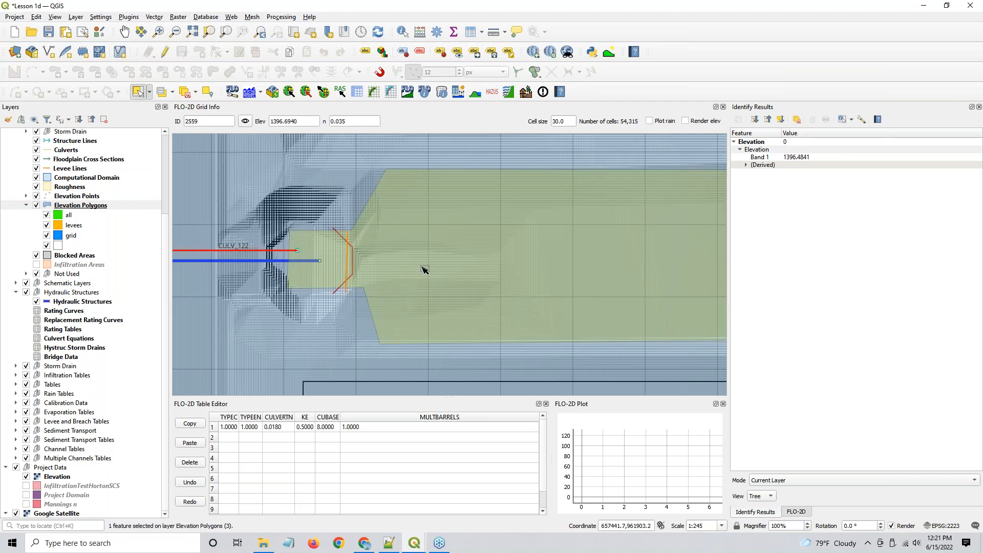
click(92, 207)
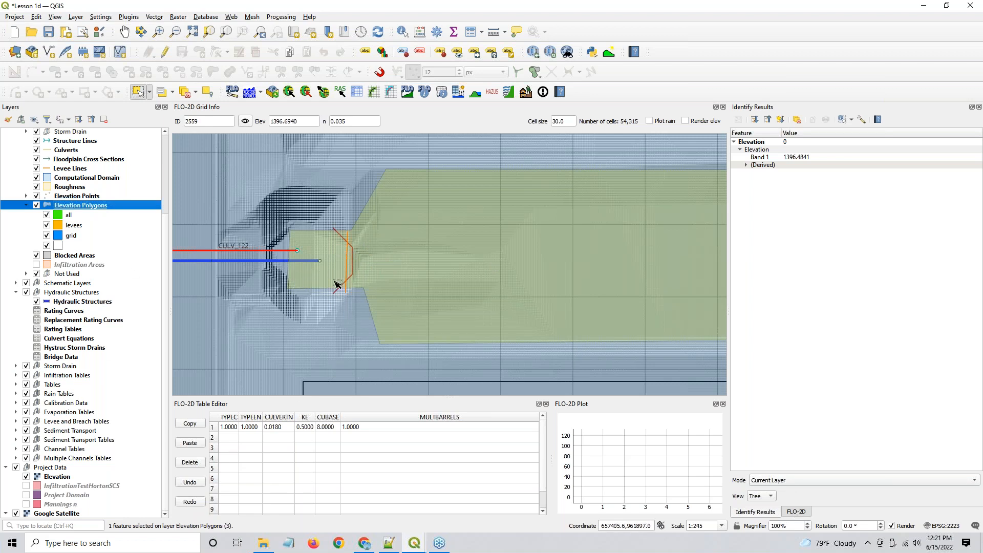
- Set up an external-layer grid elevation correction using the Elevation Polygons layer with the centroids within polygons predicate
click(796, 512)
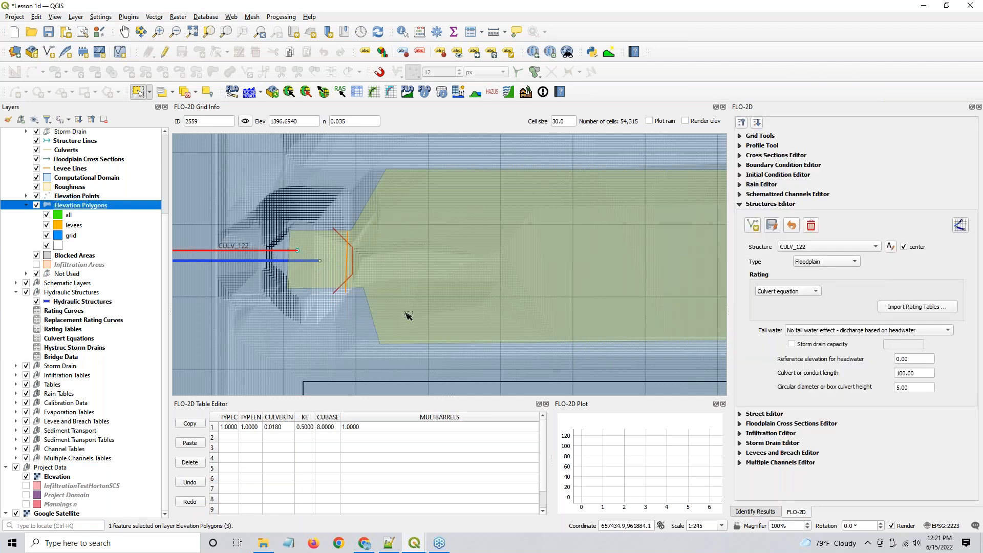
click(748, 125)
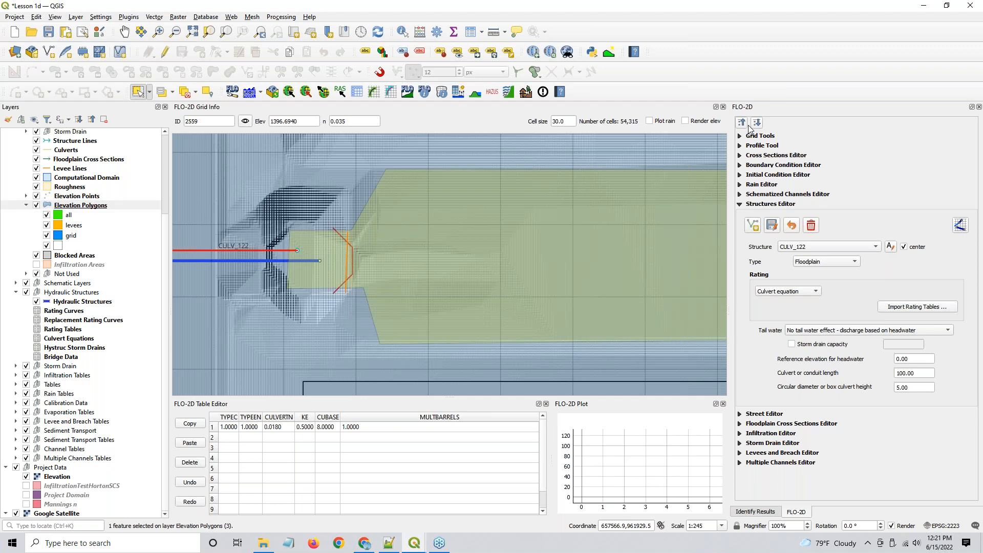
click(753, 136)
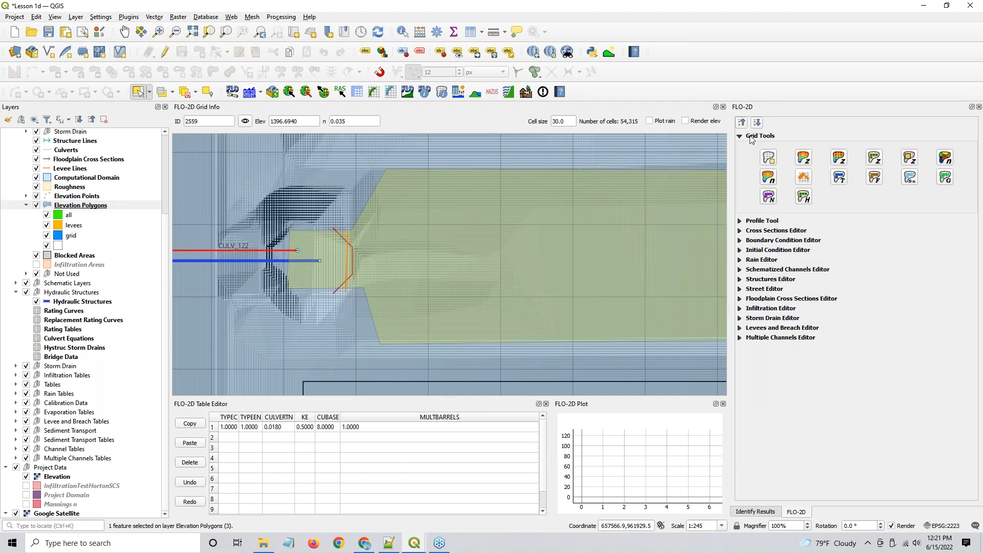
click(910, 158)
click(458, 140)
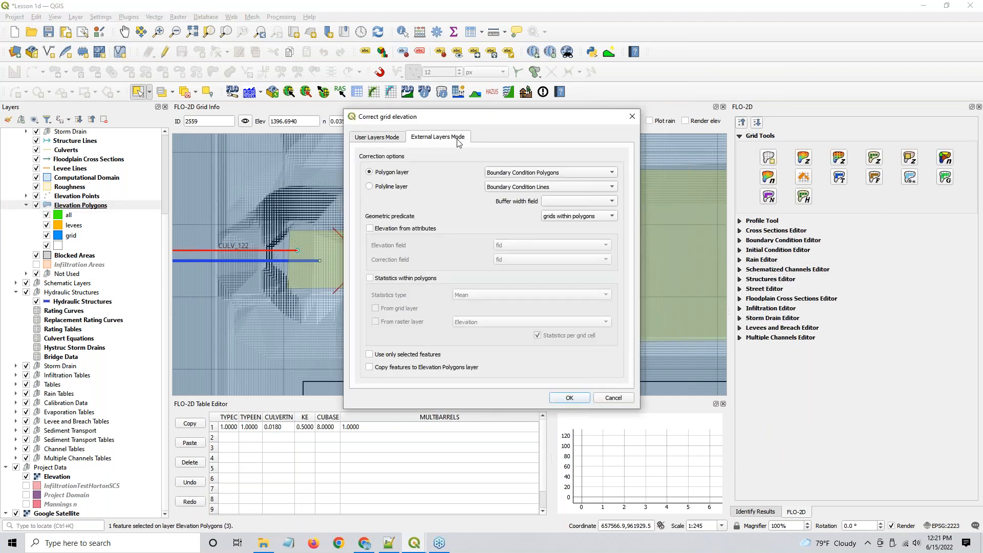
click(513, 176)
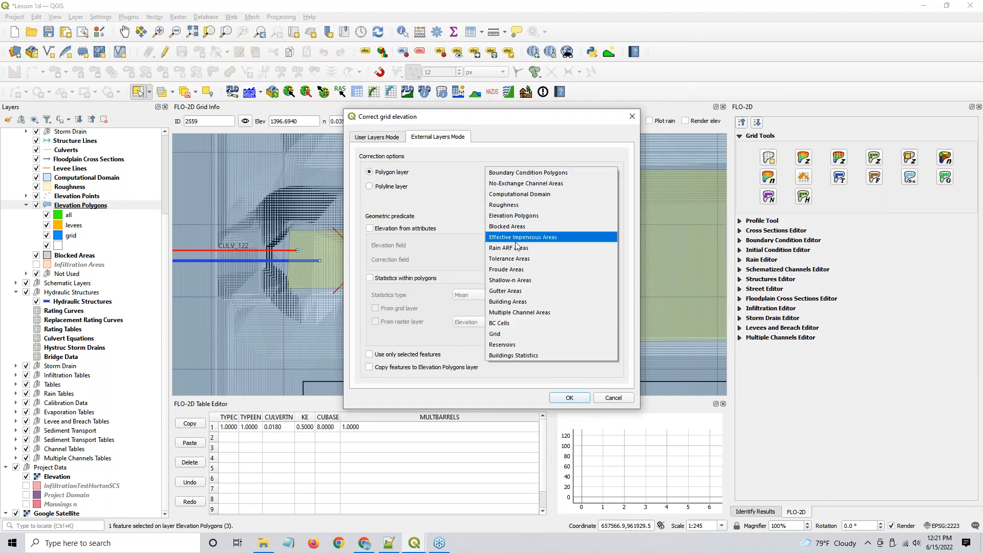
click(521, 215)
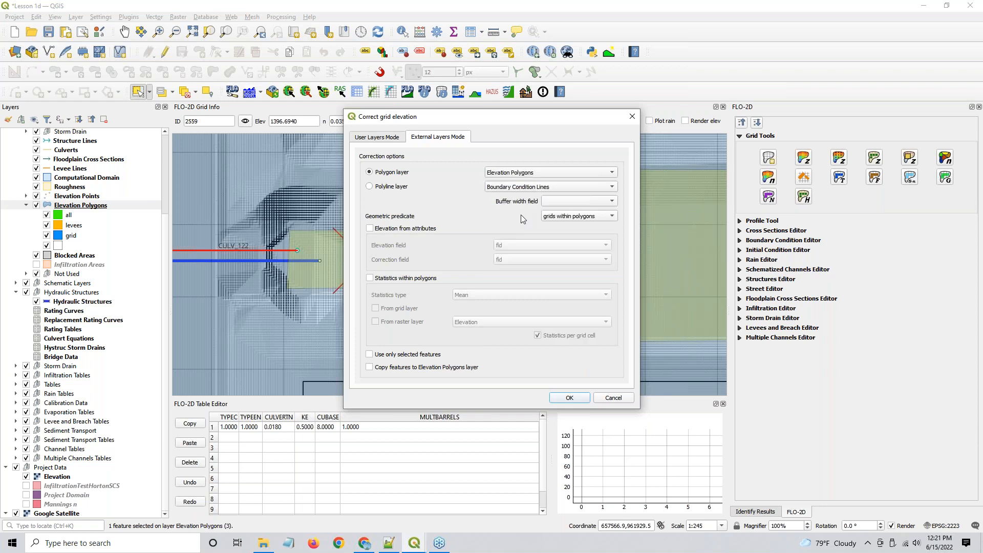
click(550, 217)
click(553, 228)
drag(536, 121, 802, 59)
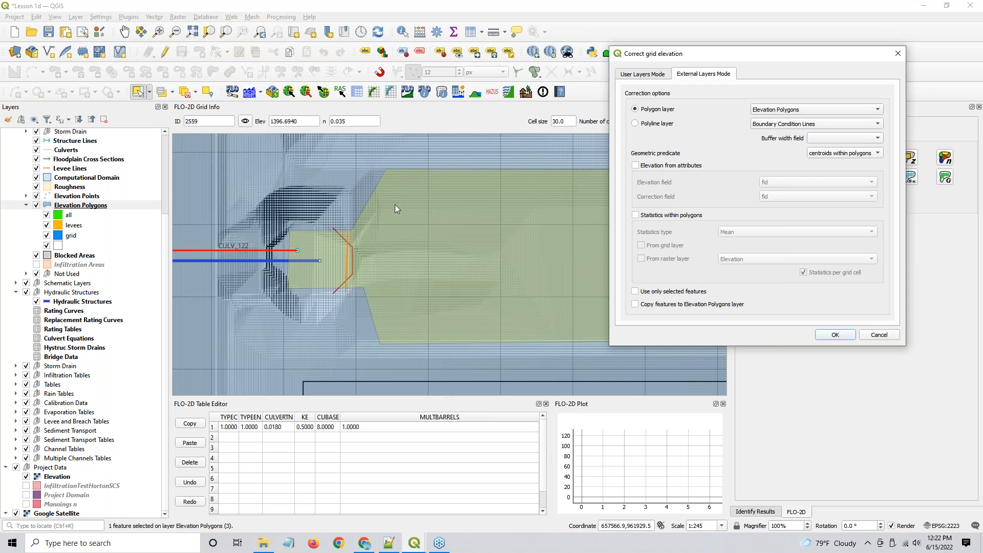
- Base the correction on statistics within polygons from the Elevation raster, limit it to selected features and run it
key(ctrl)
click(635, 215)
key(ctrl)
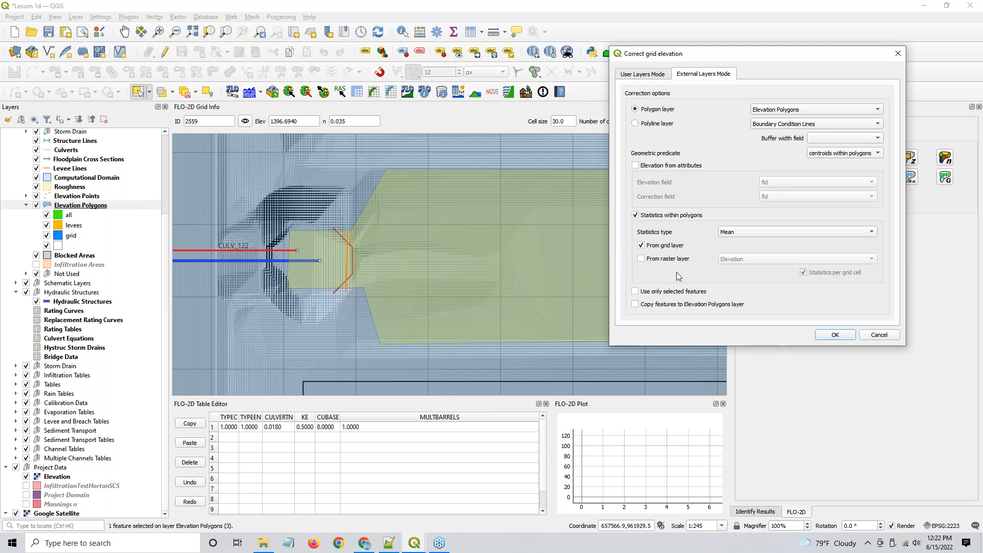
click(641, 259)
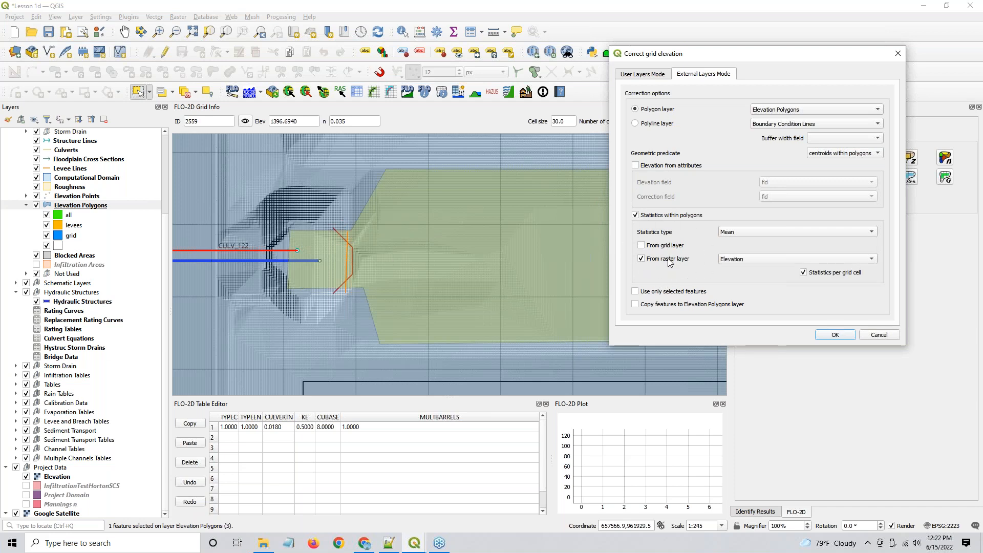
click(722, 233)
click(725, 248)
click(648, 293)
key(ctrl)
click(836, 336)
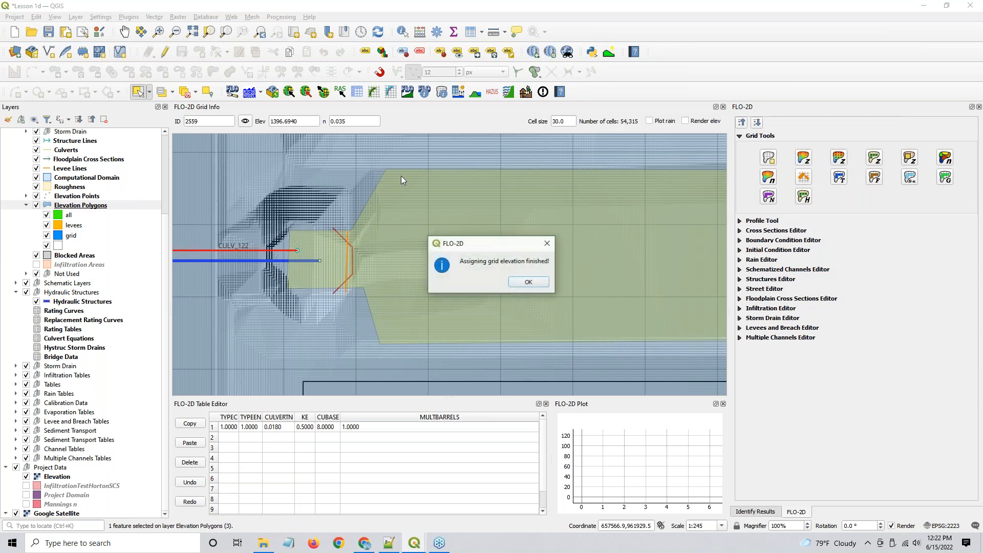
click(528, 282)
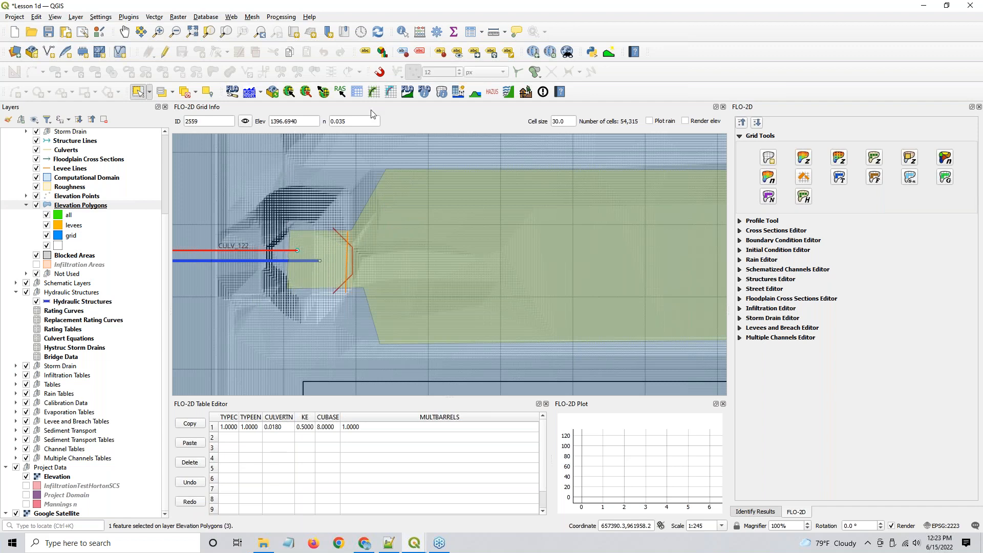
- Query a grid element near CULV_122's outlet to check its elevation following the polygon-based correction
click(442, 93)
click(293, 187)
key(ctrl)
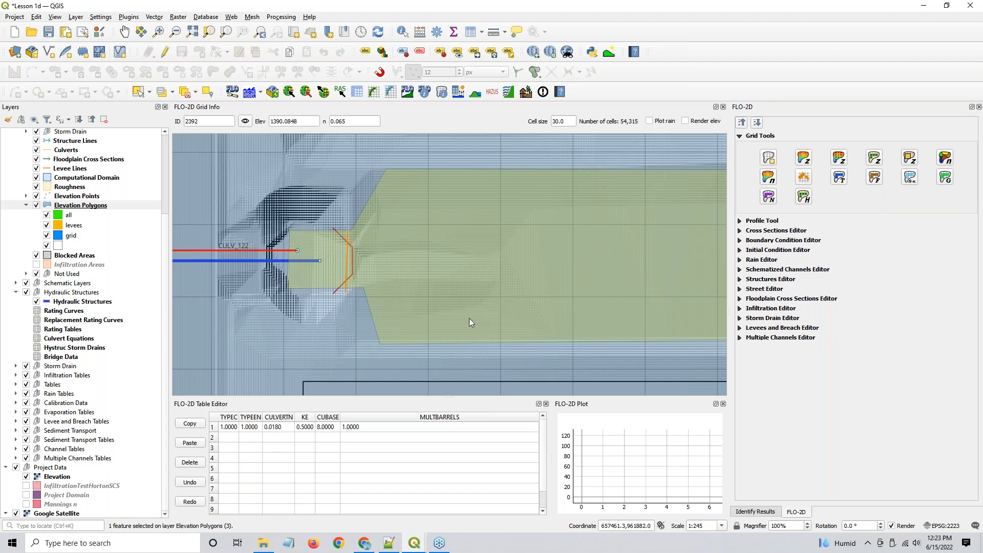
- Examine the channel correction polygon along its full length east of CULV_122, then inspect the culvert outlet and levee line up close
scroll(472, 319, down, 2)
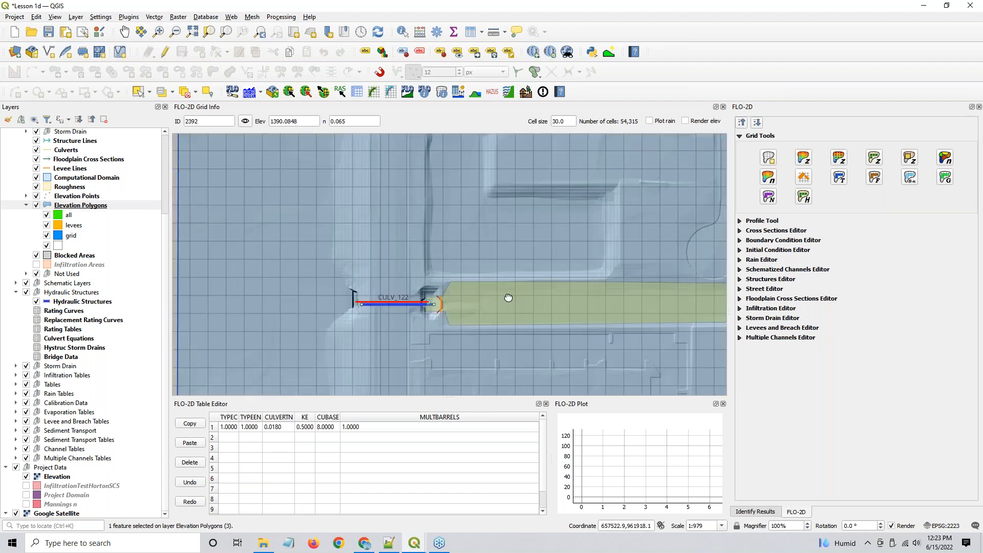
drag(509, 296, 378, 256)
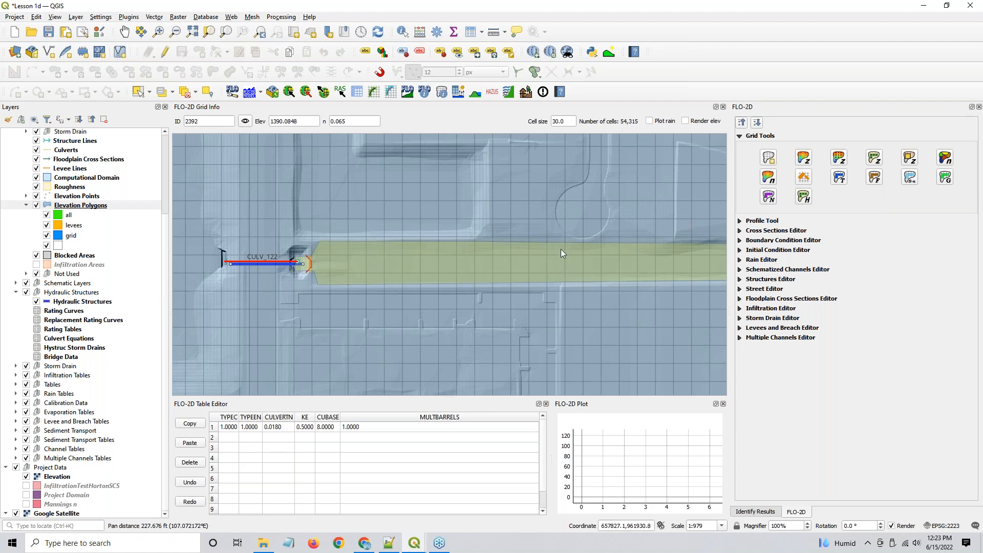
scroll(555, 252, up, 1)
scroll(552, 256, down, 1)
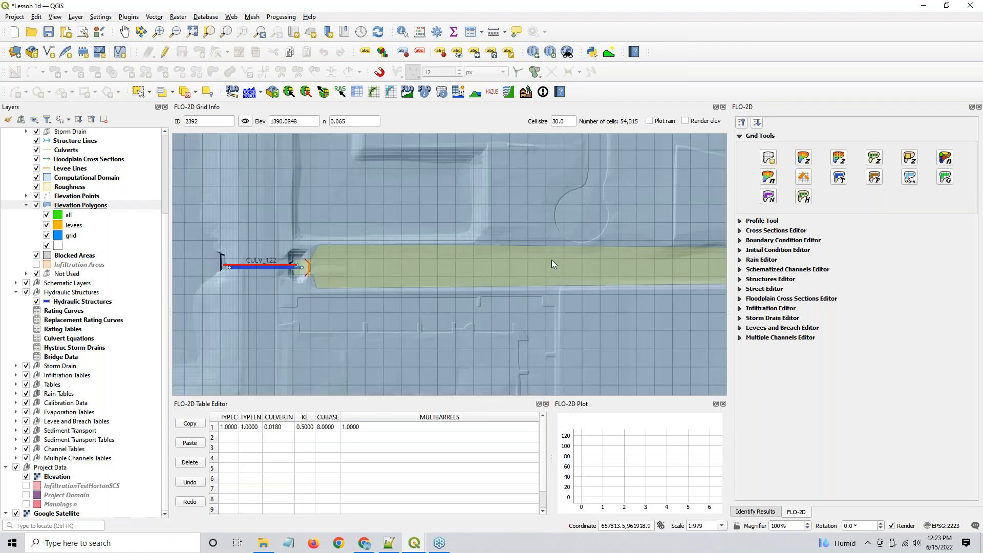
drag(552, 263, 430, 257)
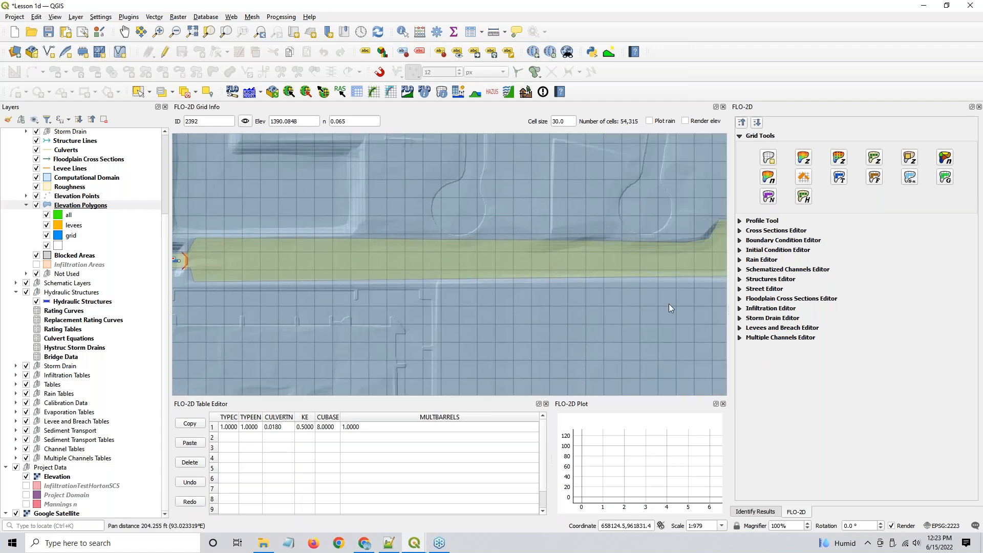
drag(687, 263, 524, 253)
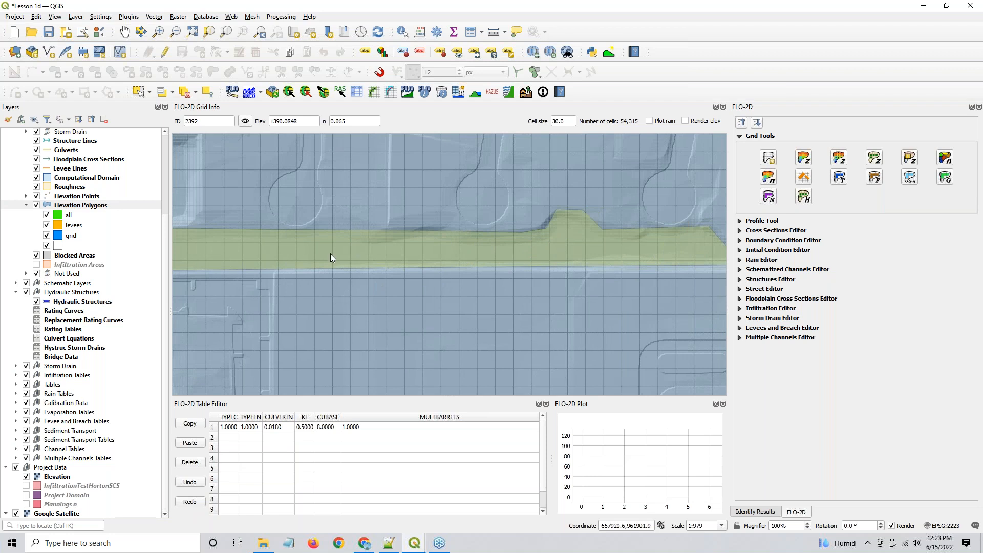
scroll(330, 253, down, 1)
drag(330, 253, 371, 265)
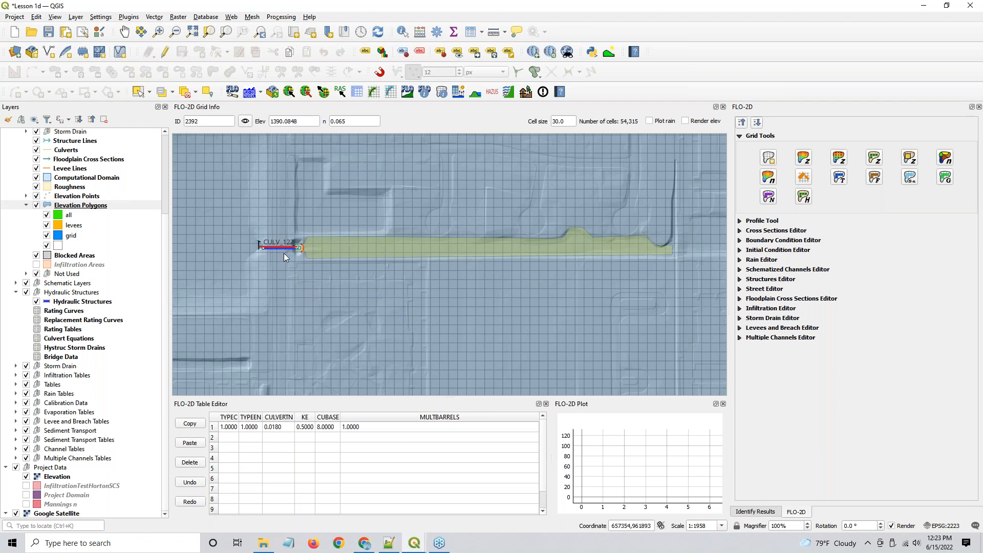
scroll(299, 248, up, 1)
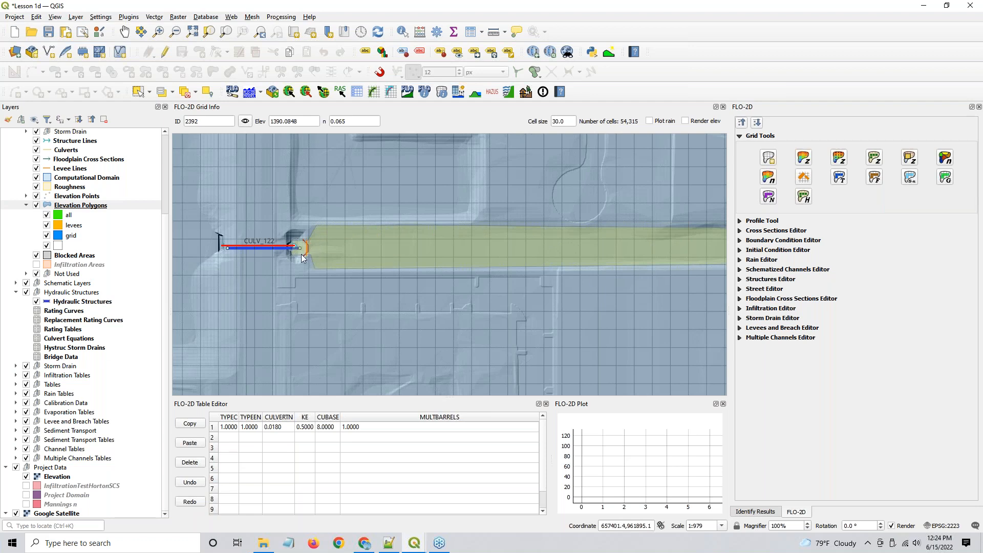
scroll(296, 253, up, 2)
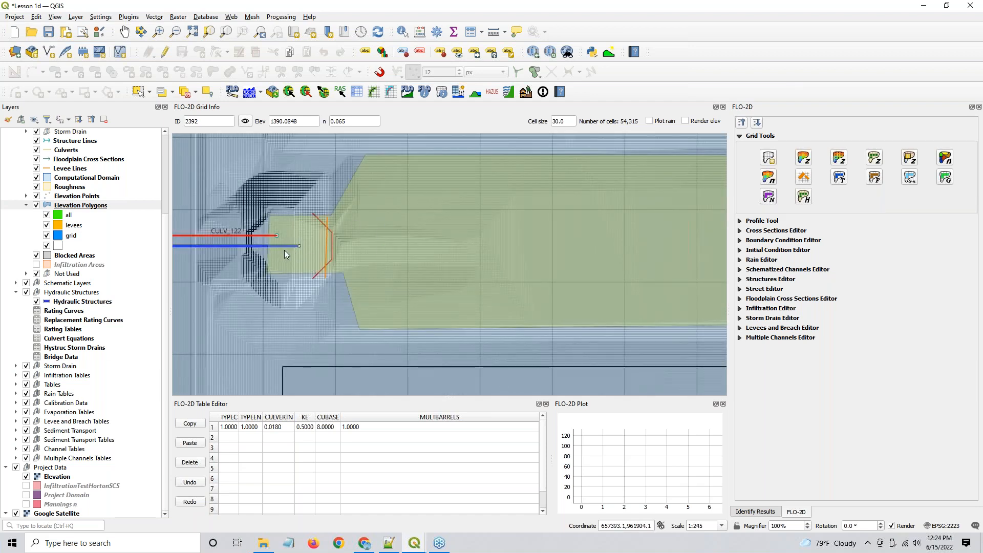
- Locate culvert CULV_122, then switch to Google Earth and examine the road crossing beside the basin in 3D
scroll(284, 250, down, 1)
drag(284, 246, 395, 235)
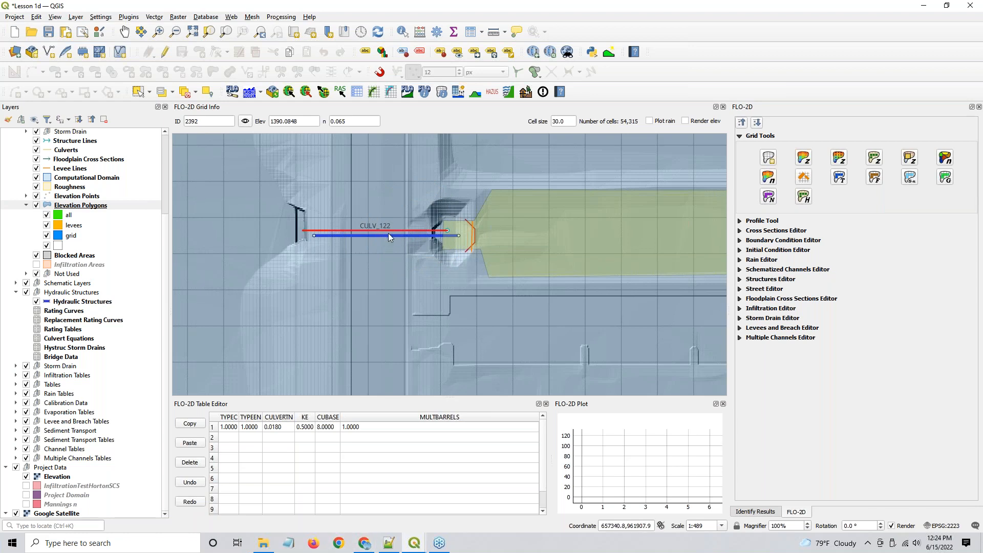
click(366, 544)
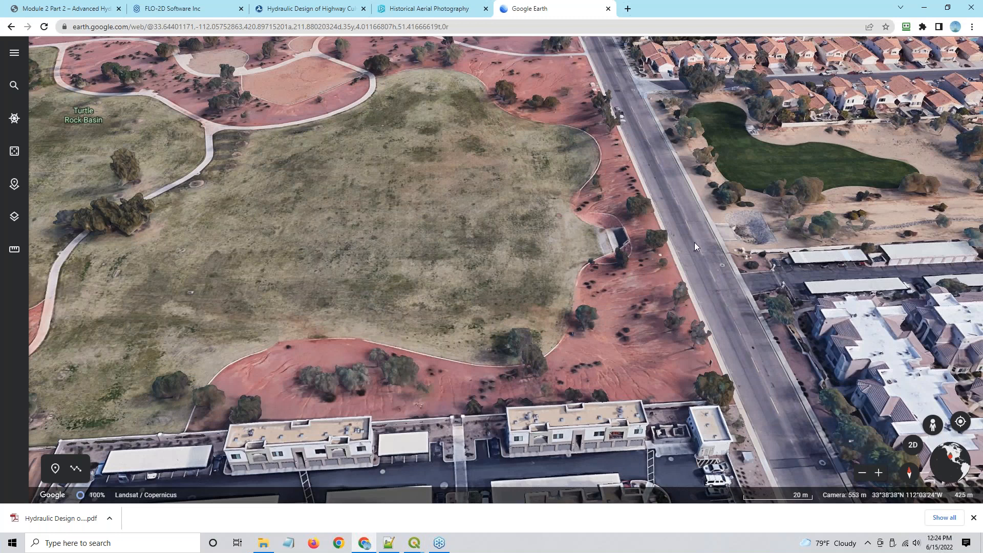
scroll(694, 241, up, 5)
drag(707, 290, 830, 230)
scroll(686, 265, up, 1)
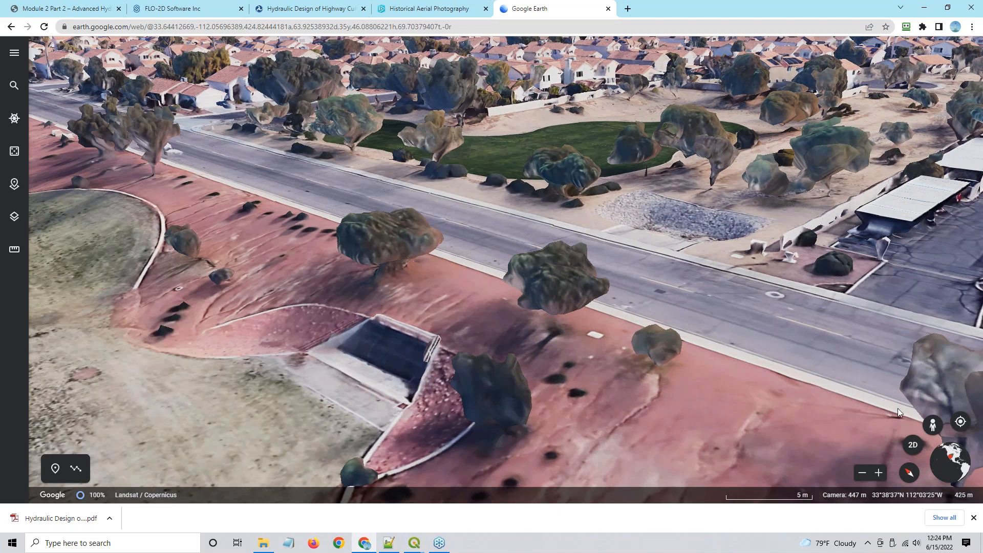
- Enter Street View on the road above the culvert and inspect the railed concrete structure and riprap beside the sidewalk
drag(933, 424, 594, 243)
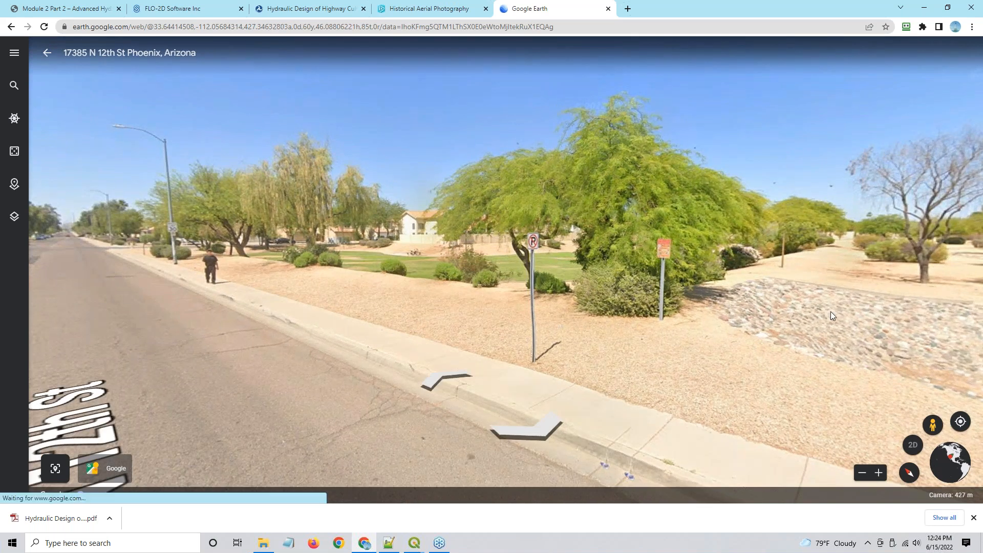
drag(883, 260, 388, 205)
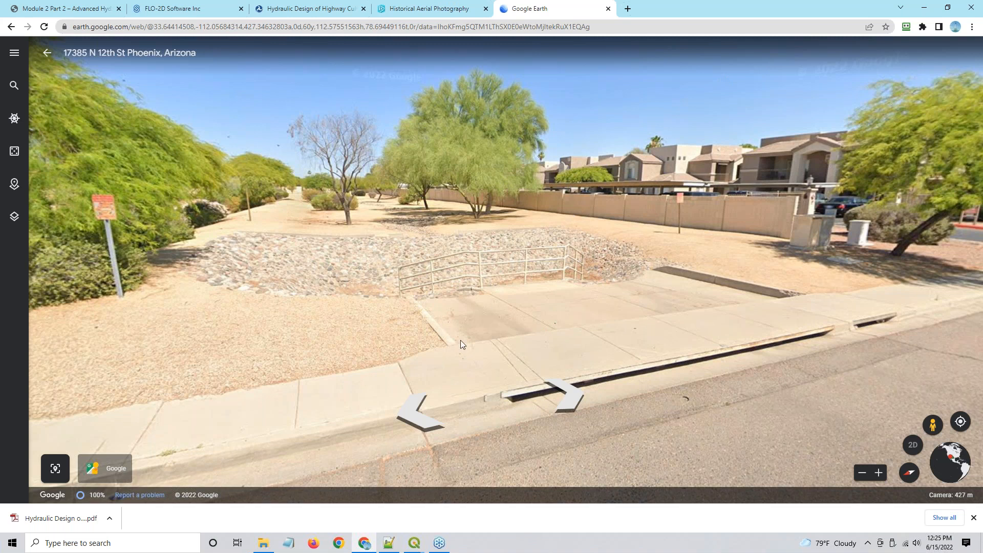
scroll(460, 340, down, 3)
- Return to the Lesson 1d project in QGIS and examine culverts CULV_128, CULV_129, CULV_129B and CULV_129C east of the long elevation polygon
mouse_move(414, 544)
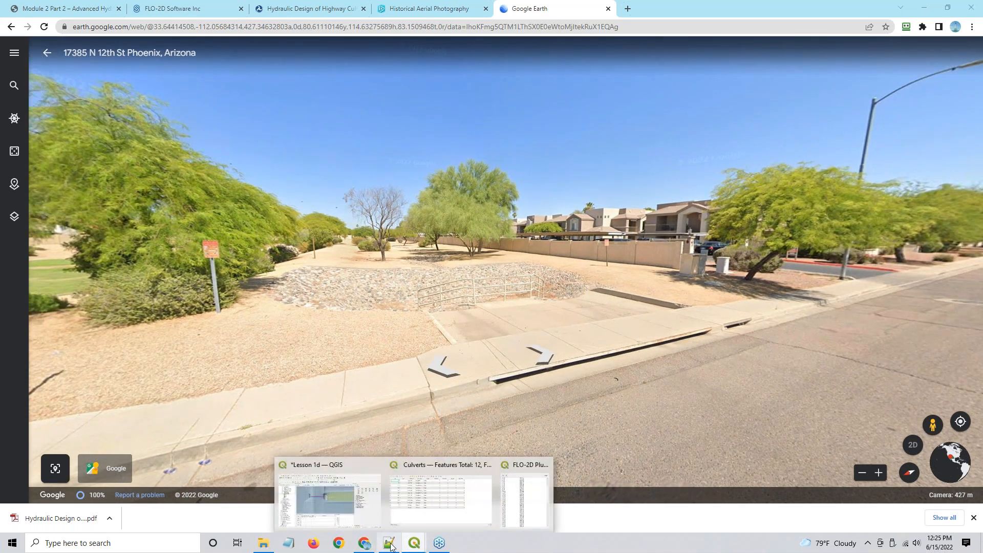
click(320, 492)
scroll(426, 296, down, 3)
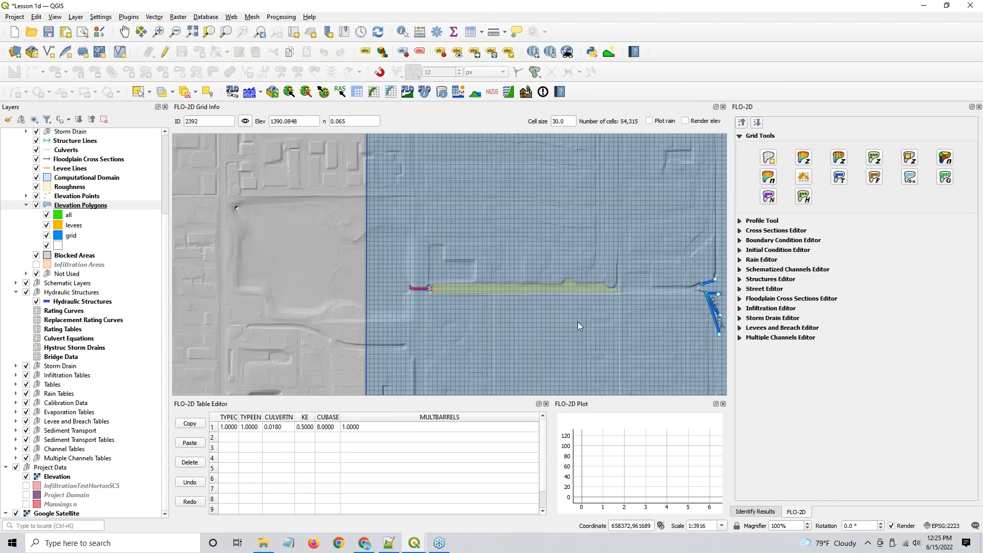
drag(644, 328, 449, 269)
scroll(538, 261, up, 2)
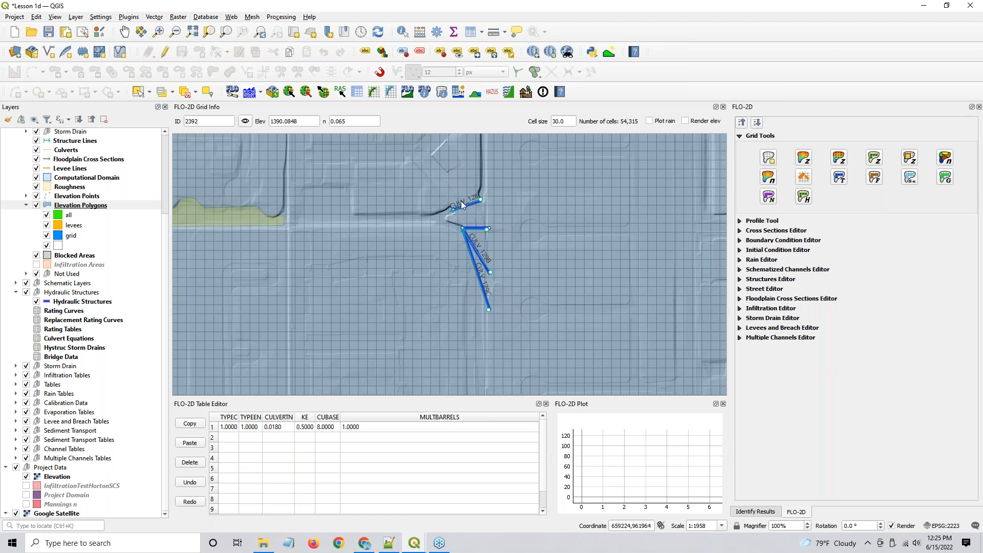
scroll(475, 227, up, 2)
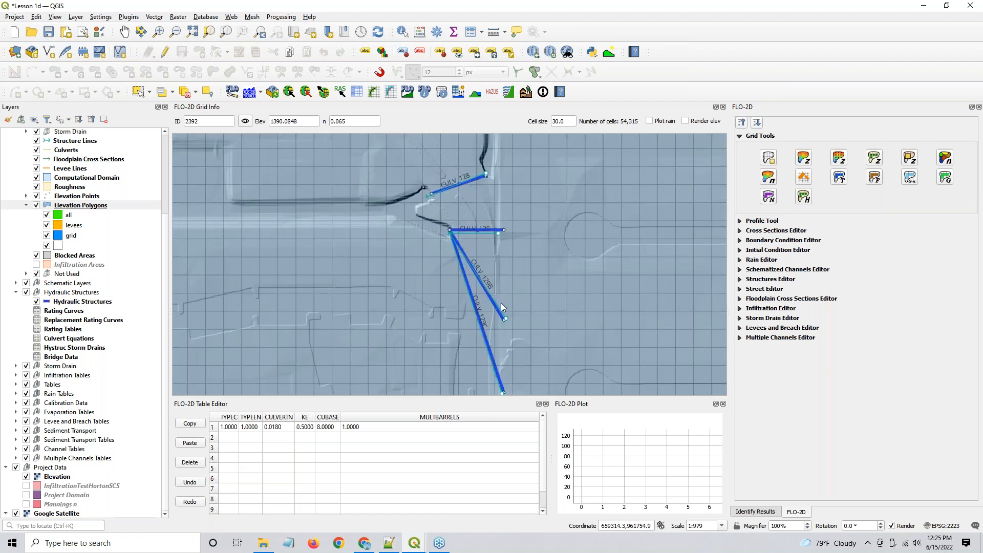
drag(501, 303, 472, 254)
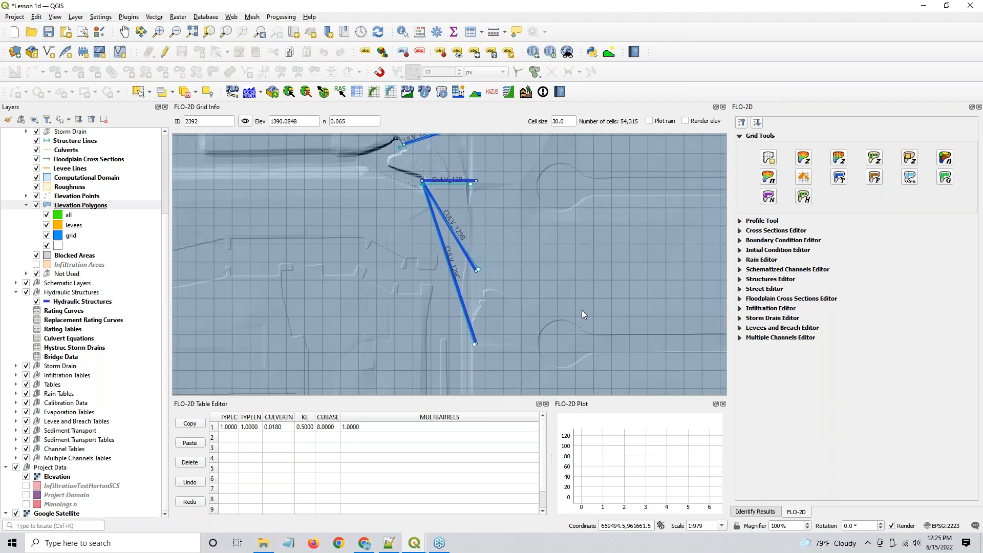
scroll(581, 309, down, 2)
drag(622, 297, 524, 281)
scroll(469, 270, up, 1)
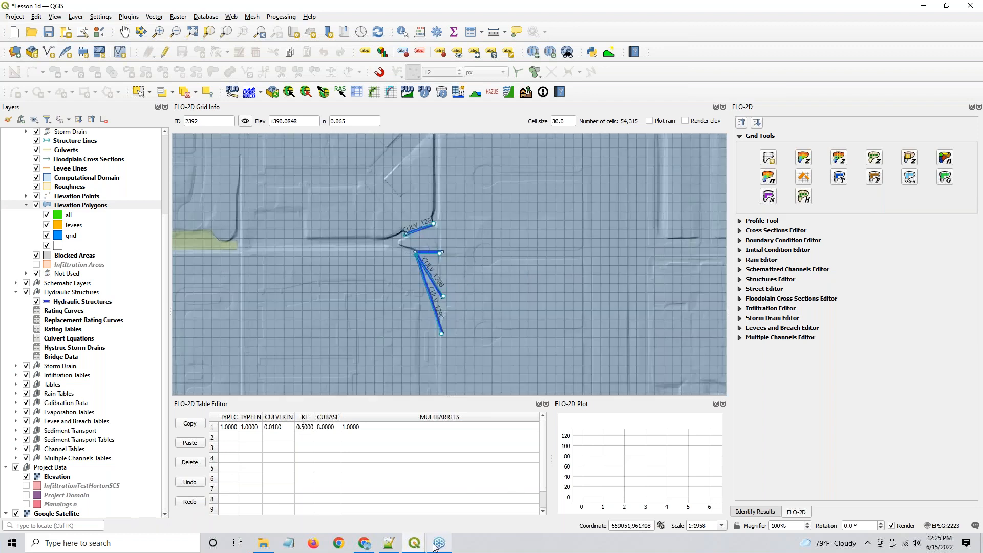
- Switch to Google Earth, leave Street View and trace the wash from the road crossing past the houses to the apartment complex
click(372, 548)
scroll(506, 294, down, 2)
click(931, 425)
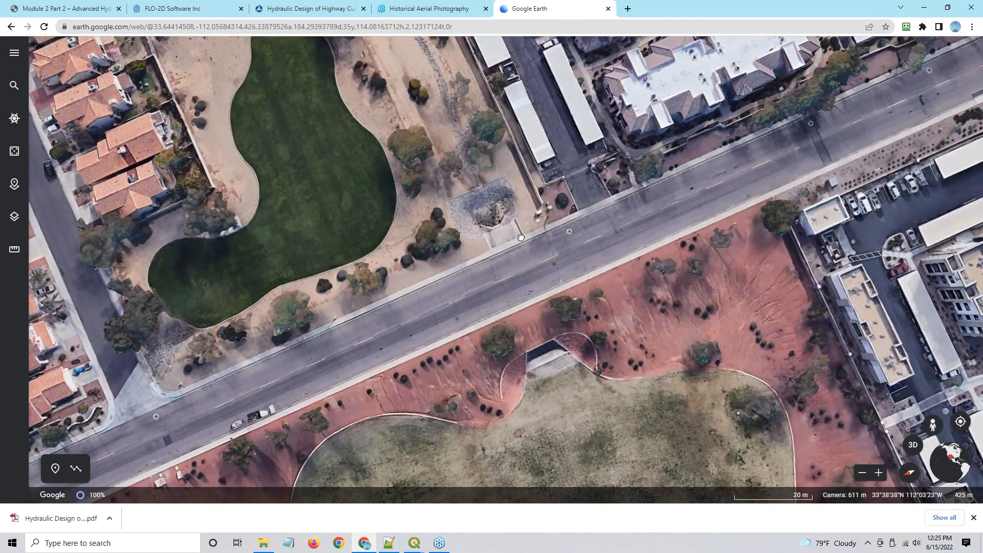
scroll(464, 148, up, 5)
drag(465, 155, 505, 349)
drag(647, 92, 561, 264)
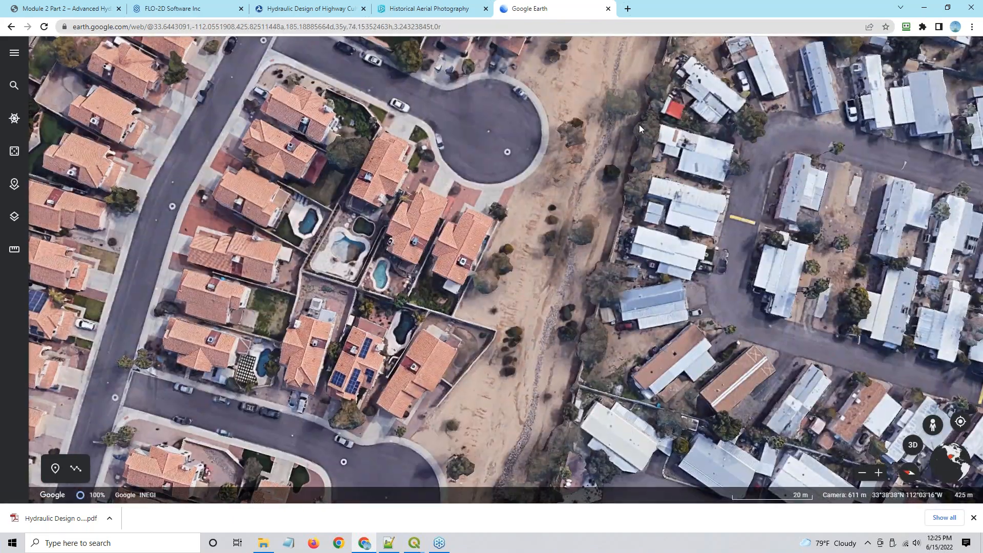
drag(637, 116, 546, 248)
scroll(579, 117, down, 2)
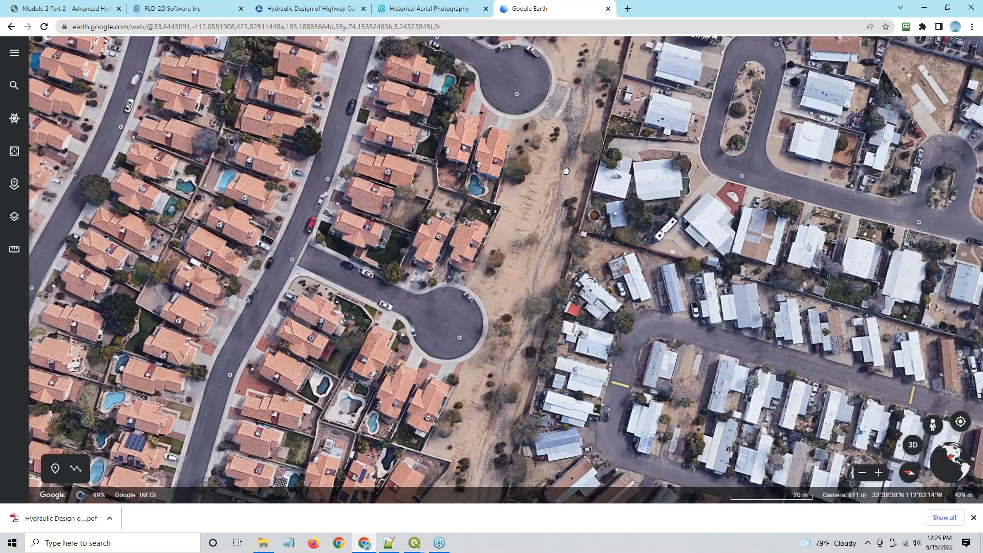
drag(579, 116, 560, 263)
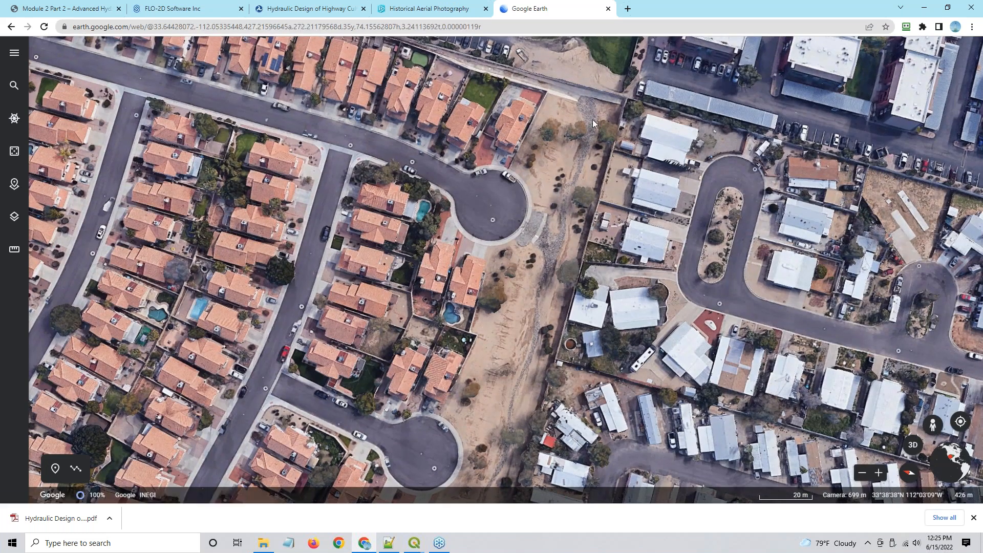
scroll(564, 219, down, 2)
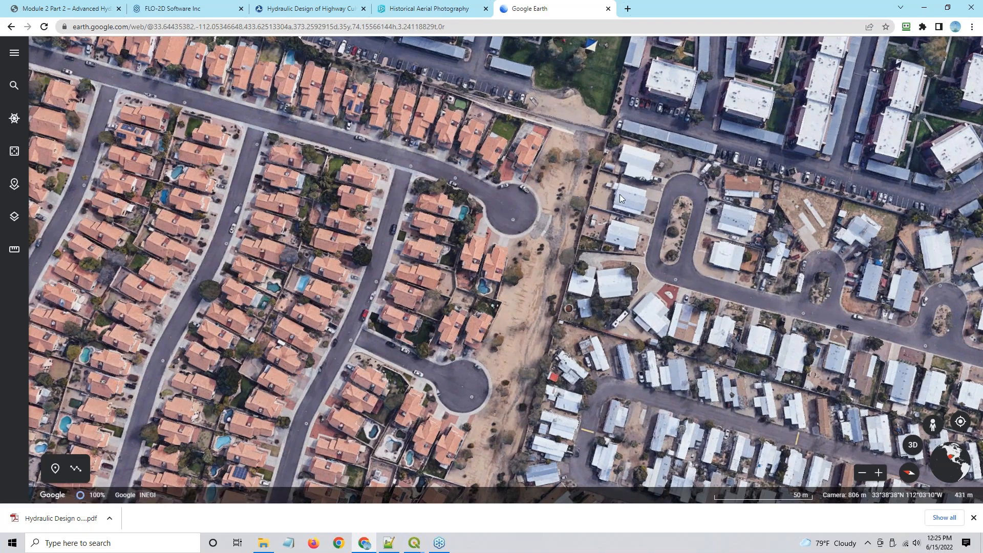
scroll(605, 185, down, 2)
drag(588, 56, 623, 79)
drag(604, 206, 572, 88)
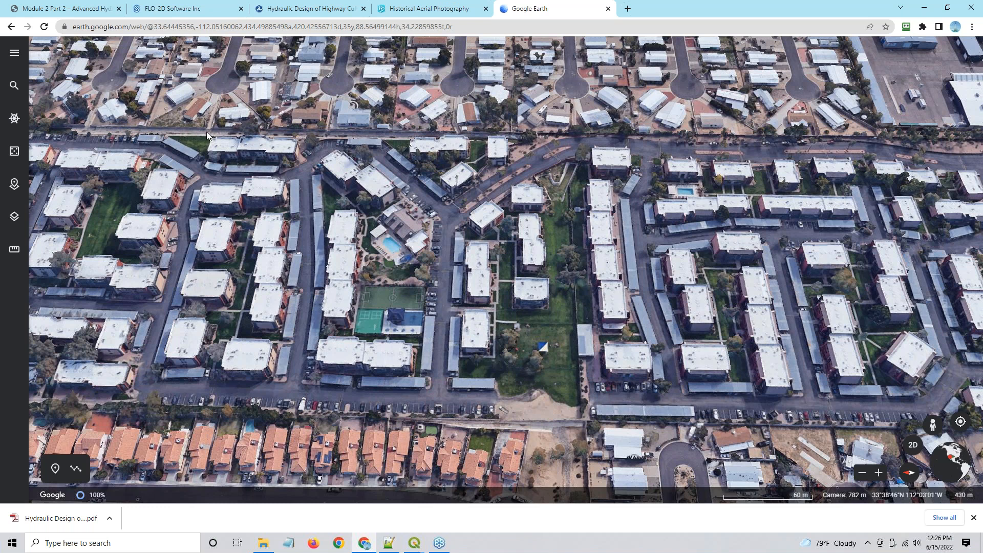
- Examine the walled drainage channel behind the apartment buildings and the grassy area where it meets the curved road
scroll(207, 131, up, 5)
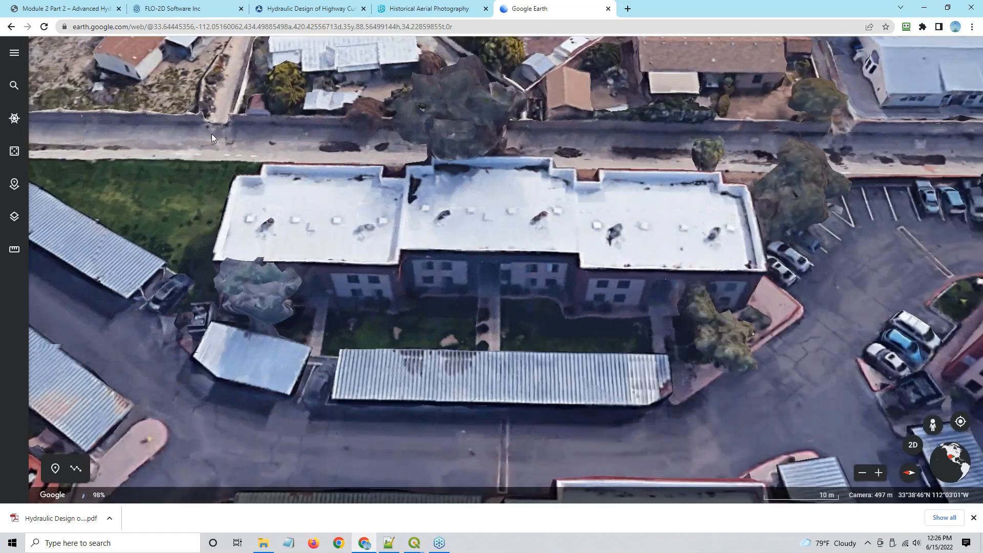
scroll(214, 118, down, 3)
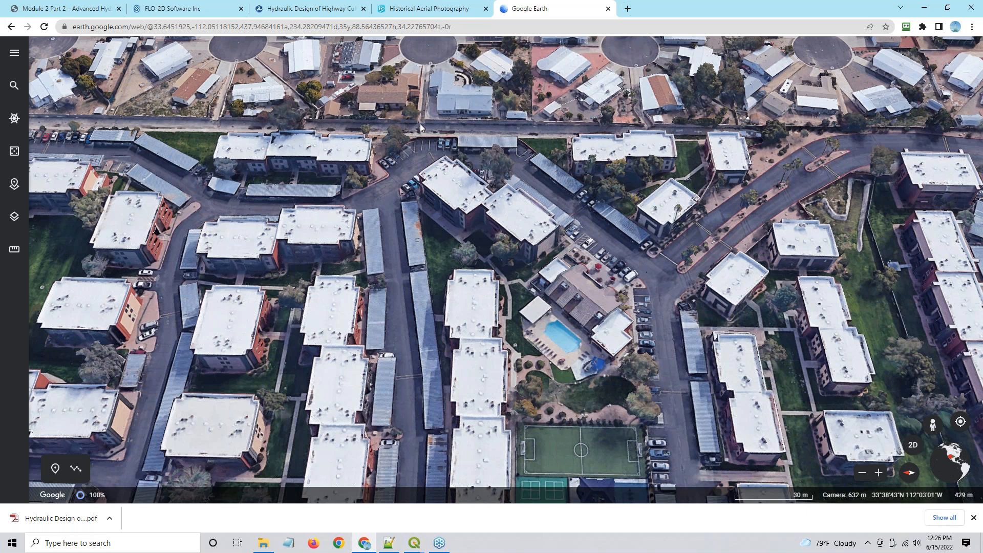
scroll(420, 124, up, 2)
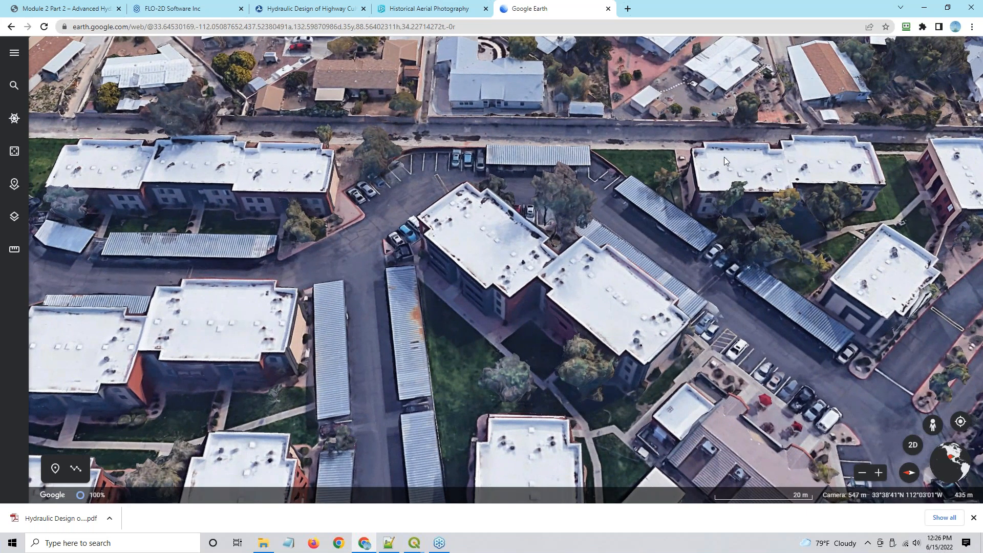
scroll(724, 157, down, 2)
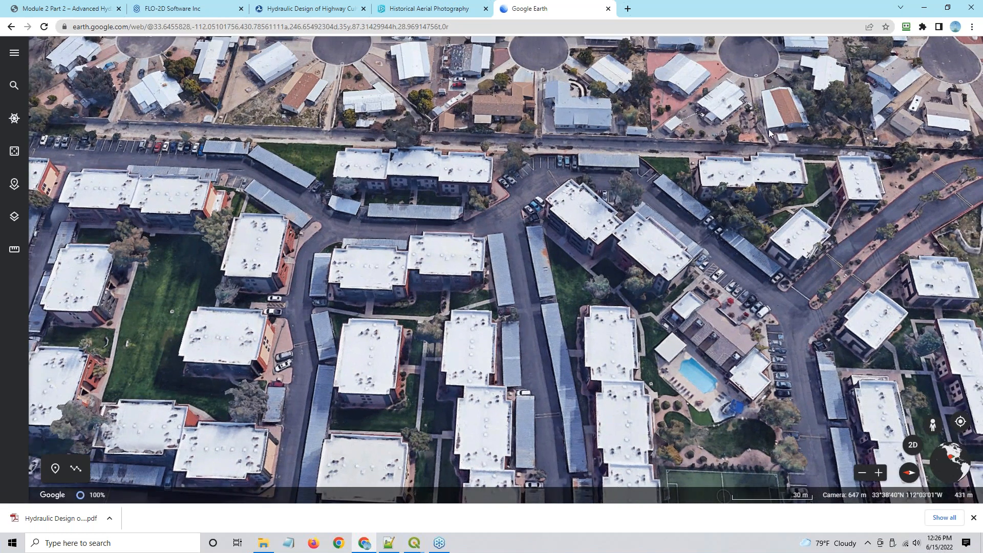
drag(752, 66, 516, 173)
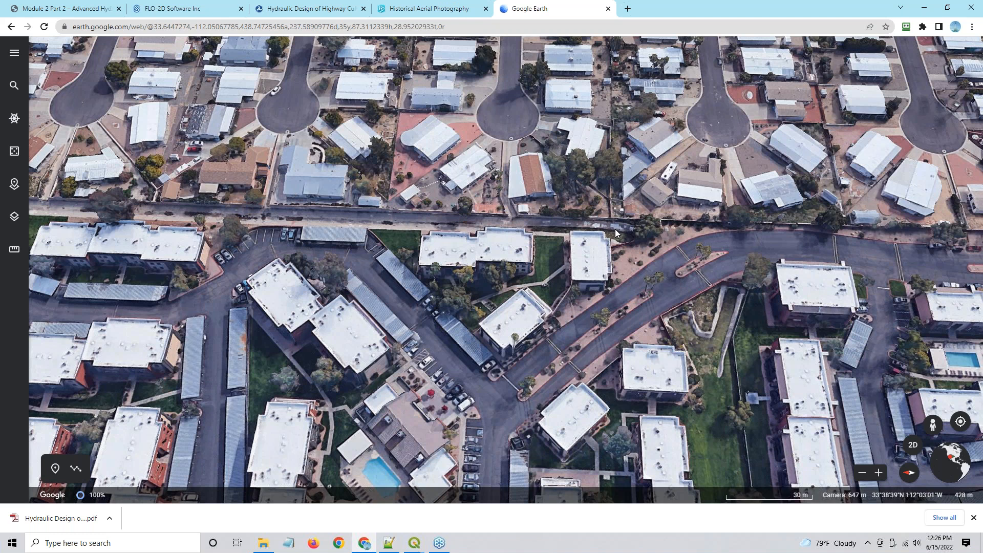
drag(632, 226, 429, 201)
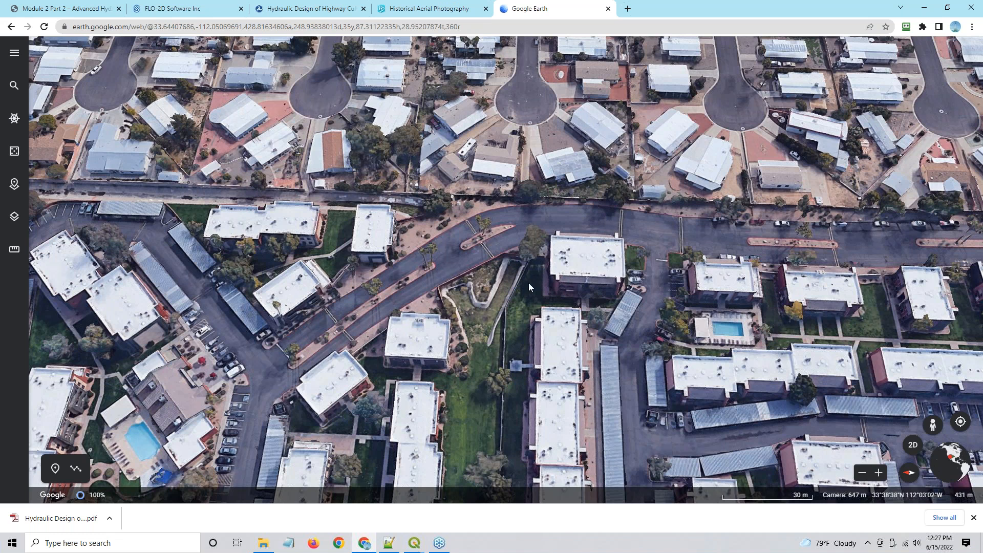
scroll(528, 282, up, 3)
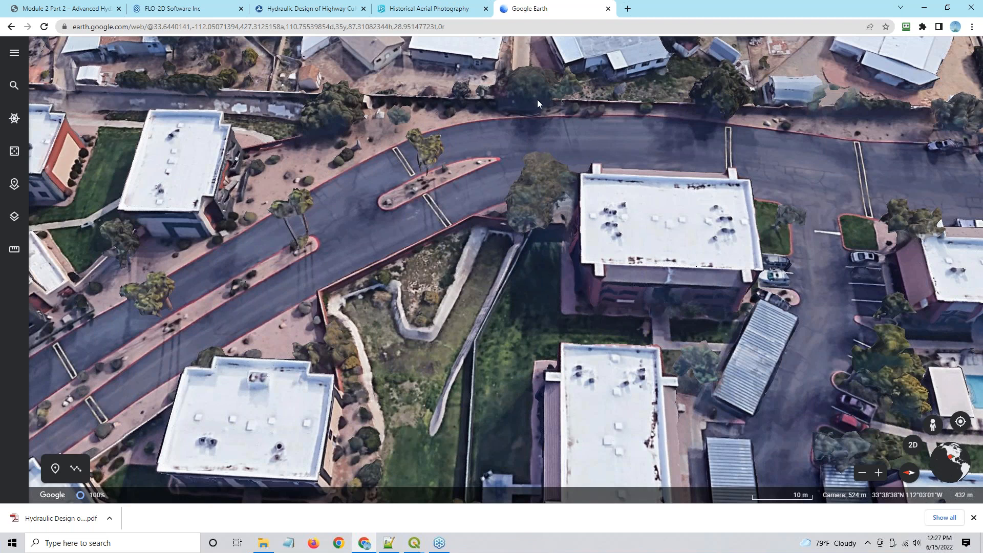
scroll(732, 159, down, 3)
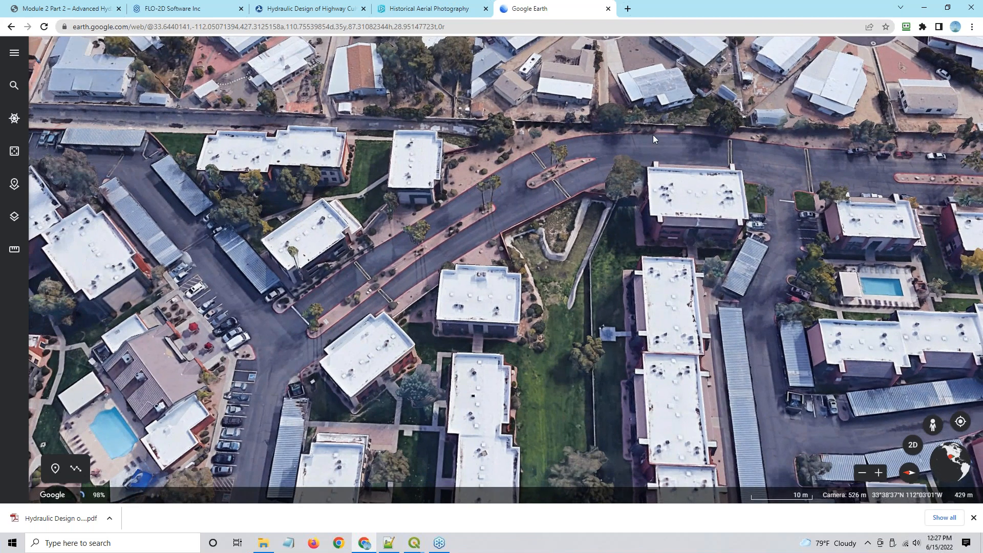
drag(651, 133, 486, 152)
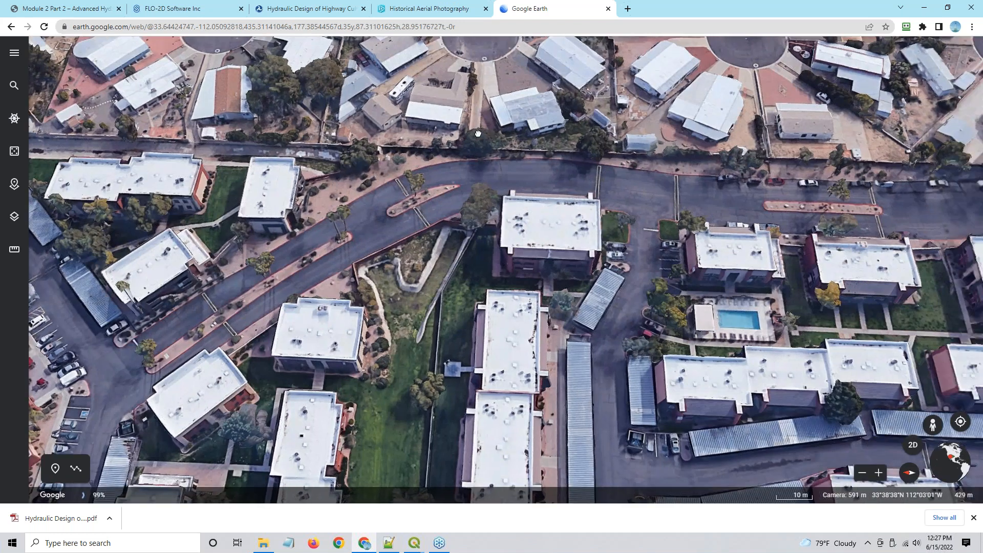
- Return to the Lesson 1d project in QGIS and find the narrow north-south channel above the culvert group on the elevation raster
mouse_move(418, 547)
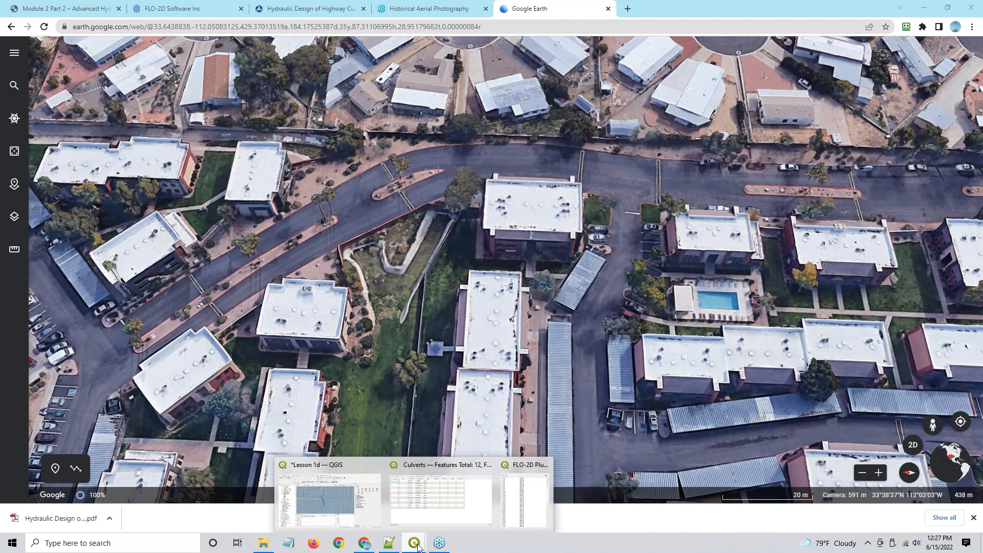
click(328, 502)
scroll(405, 275, down, 2)
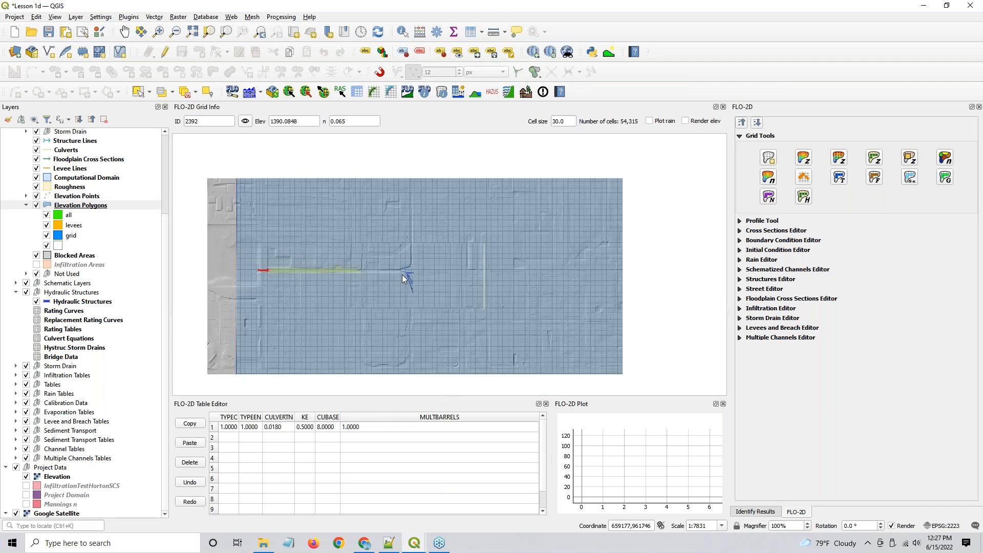
scroll(406, 213, up, 2)
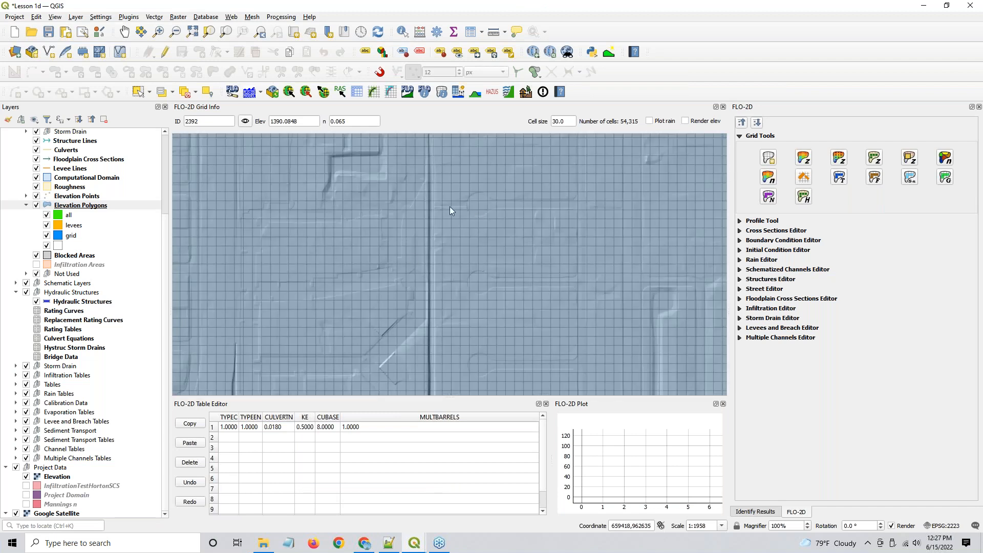
drag(423, 192, 424, 313)
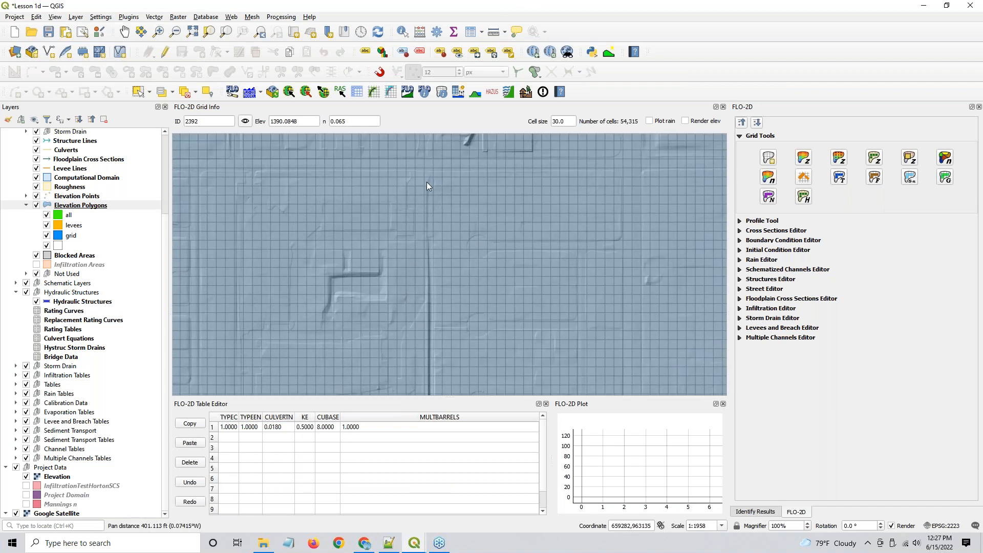
- Select the Elevation Polygons layer and follow the north-south channel down to the culvert at its southern end
click(69, 208)
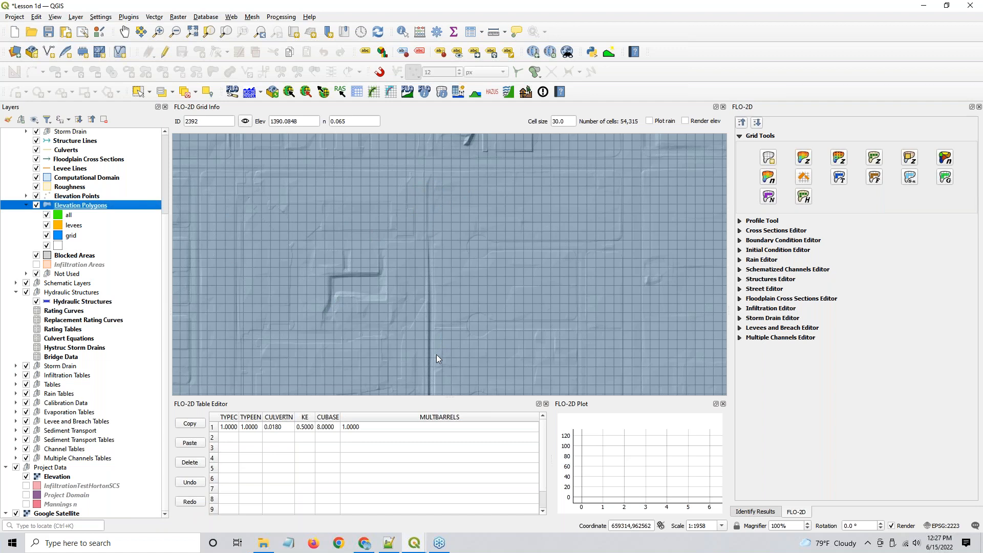
scroll(436, 354, up, 4)
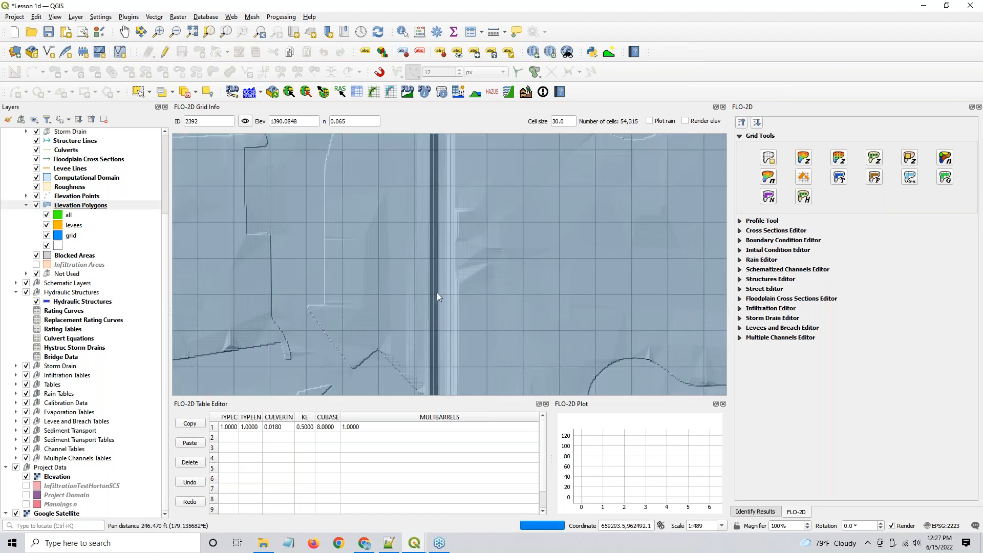
drag(431, 341, 422, 212)
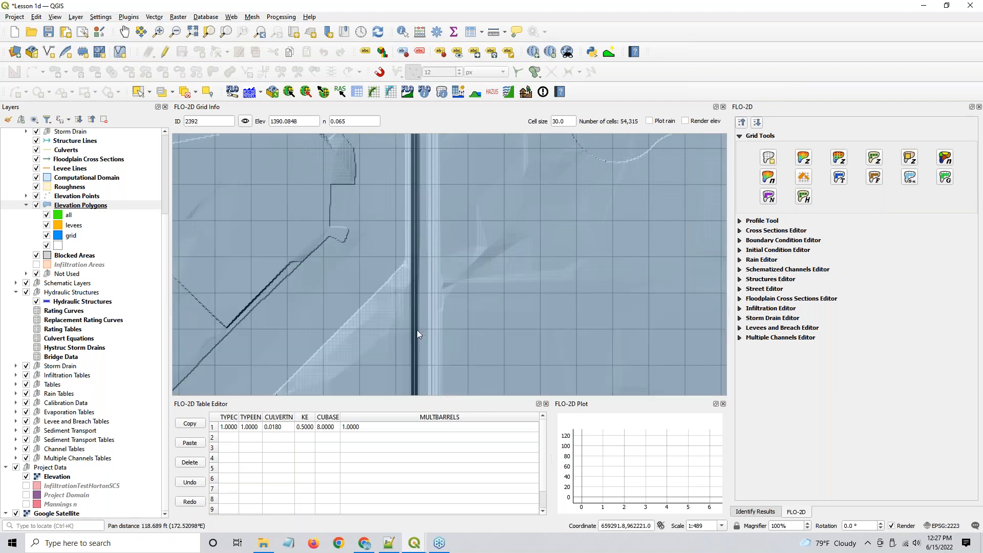
drag(416, 331, 424, 243)
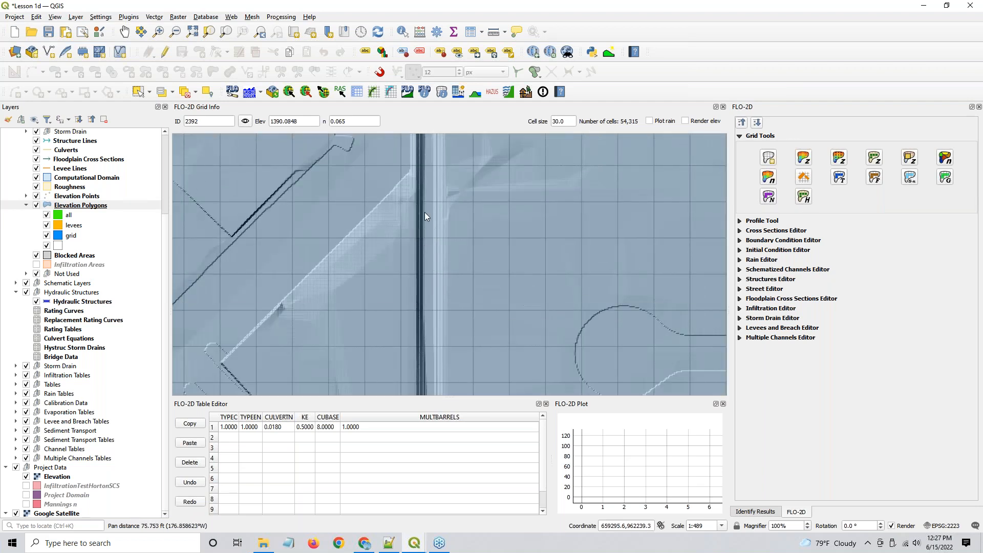
drag(422, 366, 408, 210)
scroll(408, 210, down, 1)
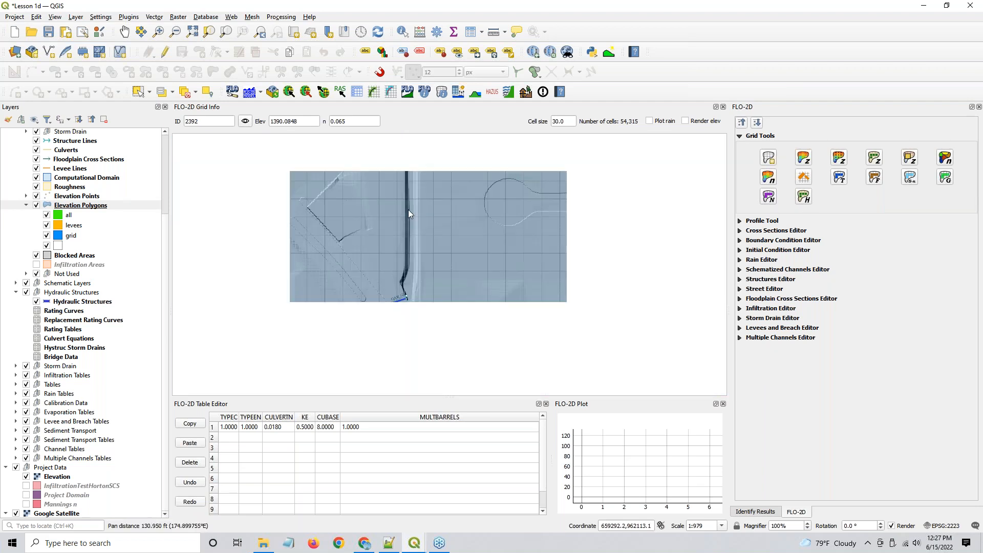
- Start editing the Elevation Polygons layer and locate the northern end of the north-south channel above culvert CULV_128
scroll(407, 268, down, 1)
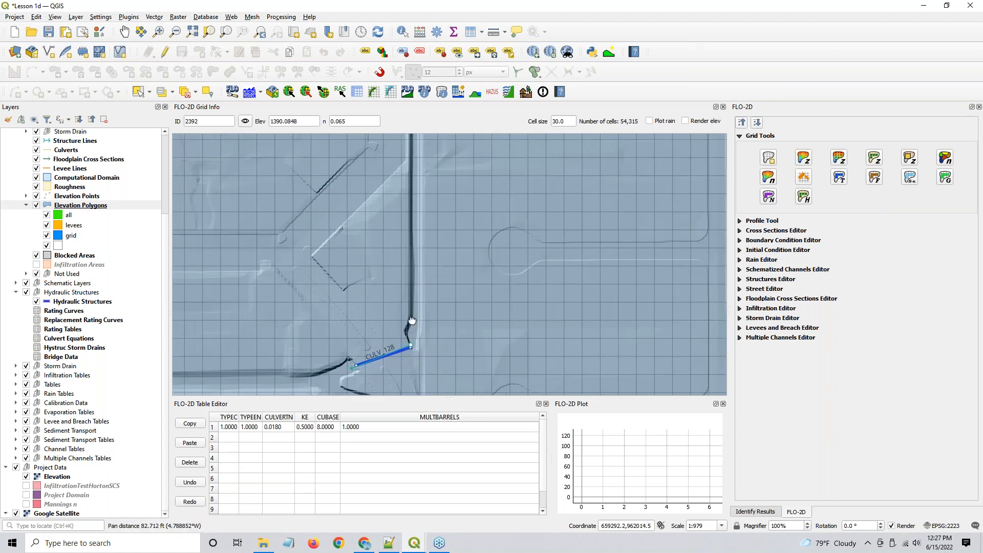
mouse_move(414, 169)
mouse_down()
mouse_move(425, 259)
mouse_move(410, 162)
mouse_up()
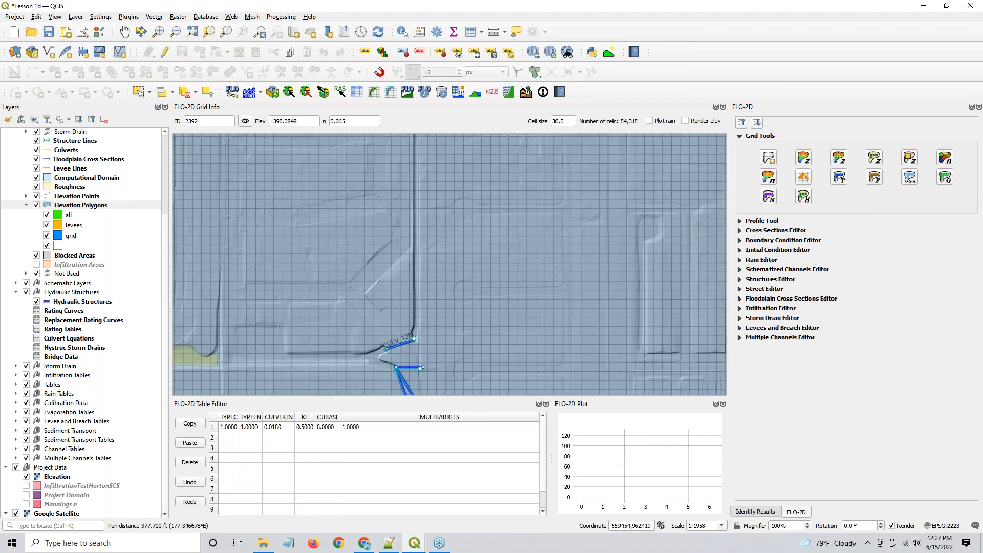
drag(463, 206, 452, 259)
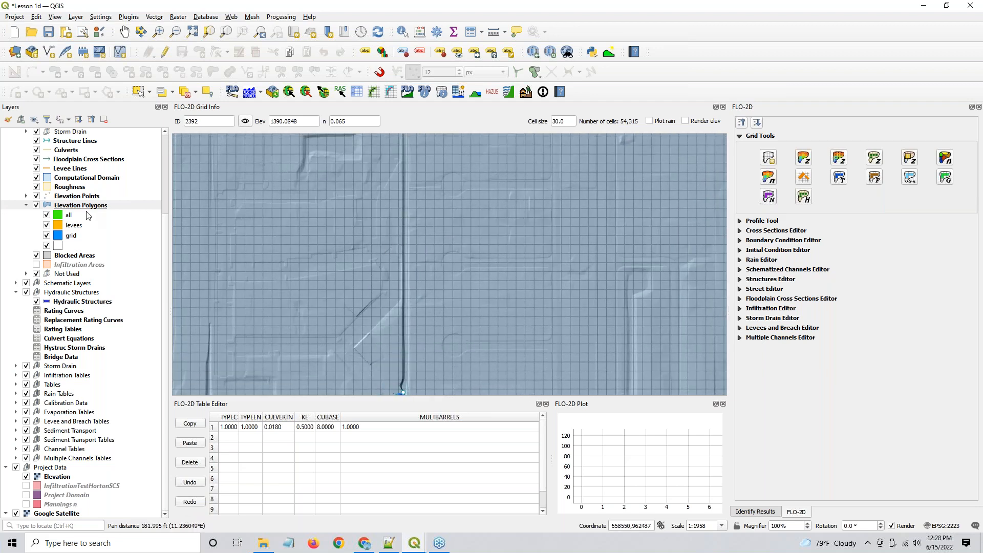
click(88, 206)
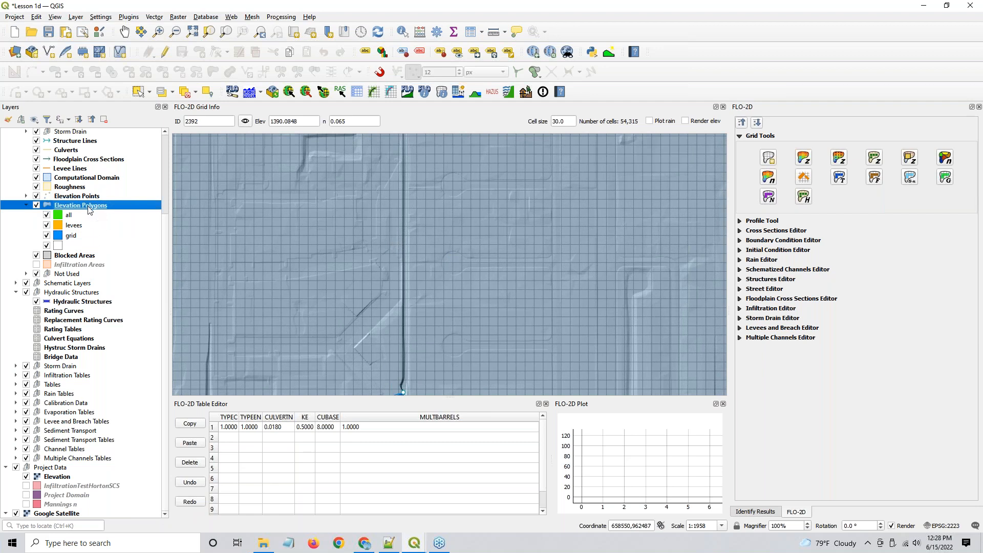
click(164, 55)
drag(445, 153, 446, 156)
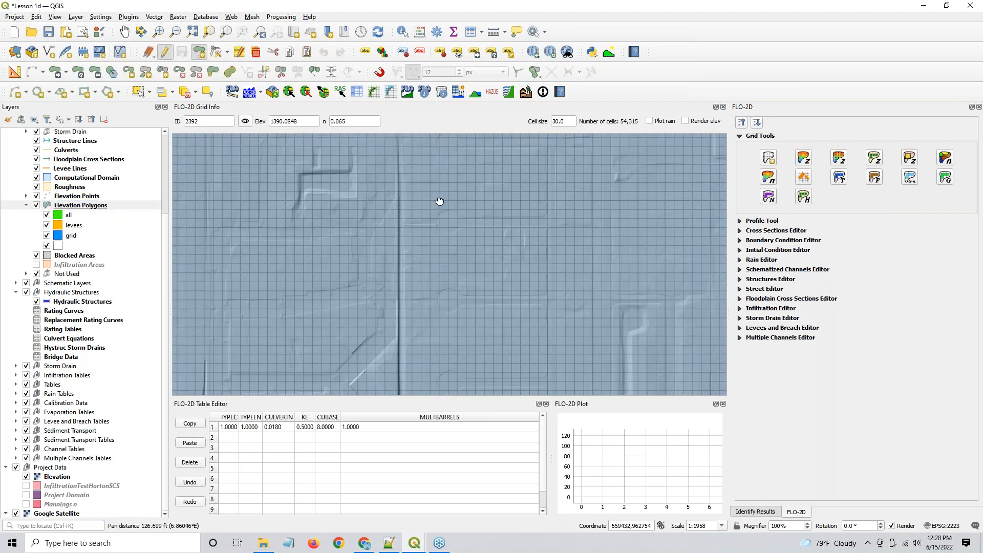
scroll(394, 149, up, 1)
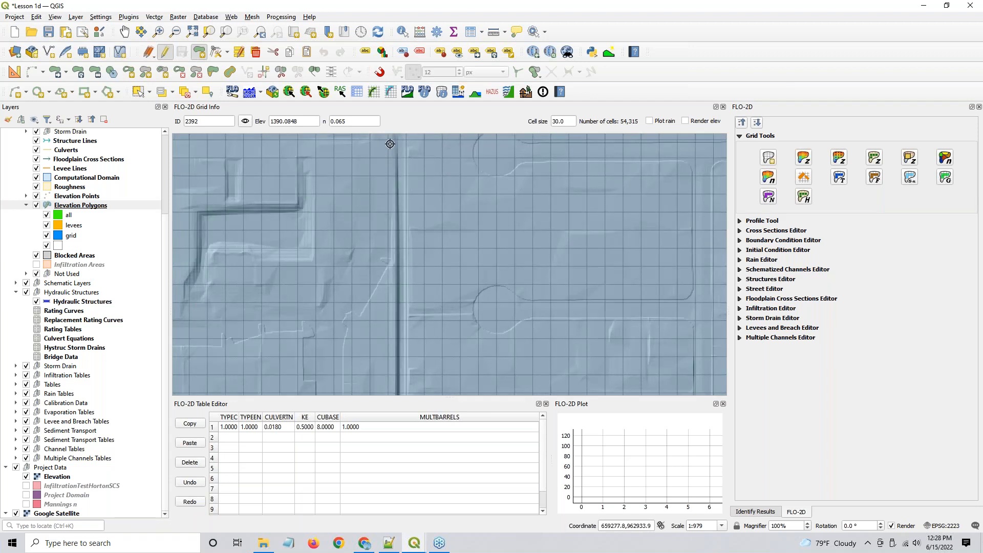
- Digitize a new polygon down the channel's west side and around its southern end at culvert CULV_128
click(391, 143)
click(392, 345)
drag(399, 368, 385, 112)
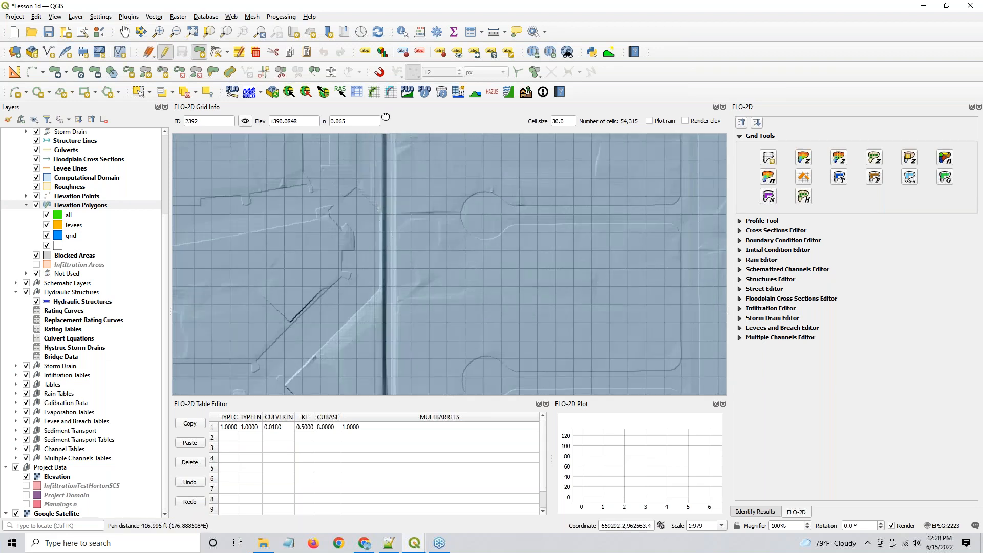
click(379, 304)
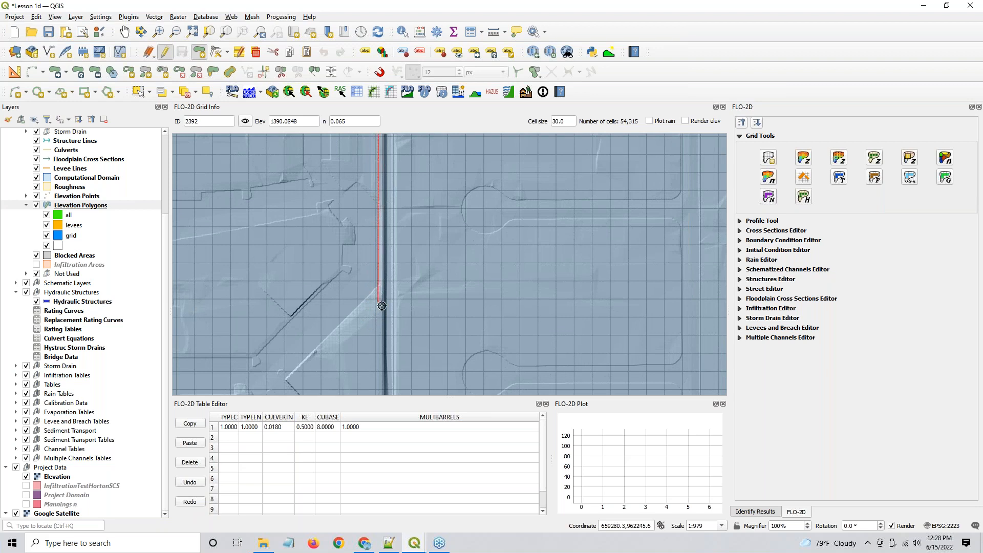
drag(381, 384, 374, 137)
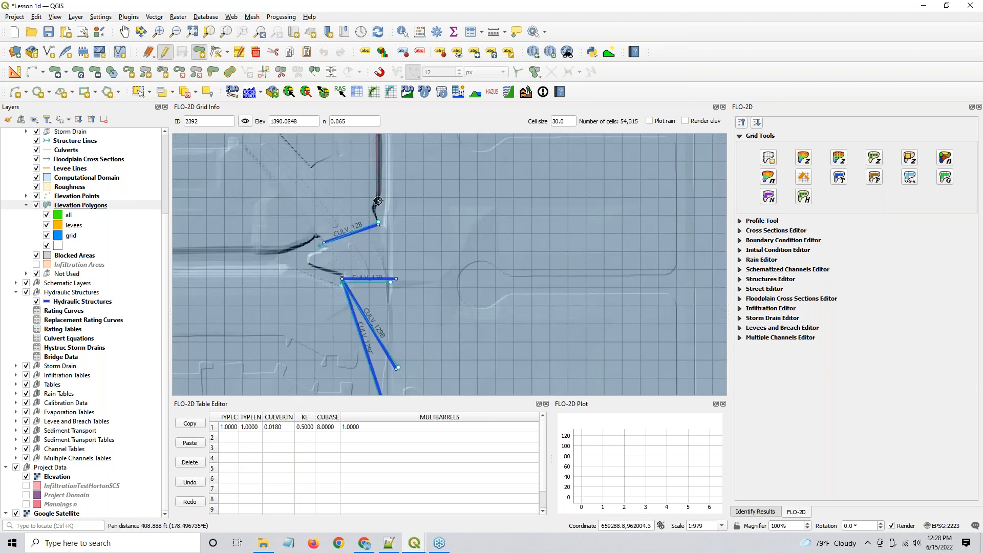
scroll(397, 185, up, 5)
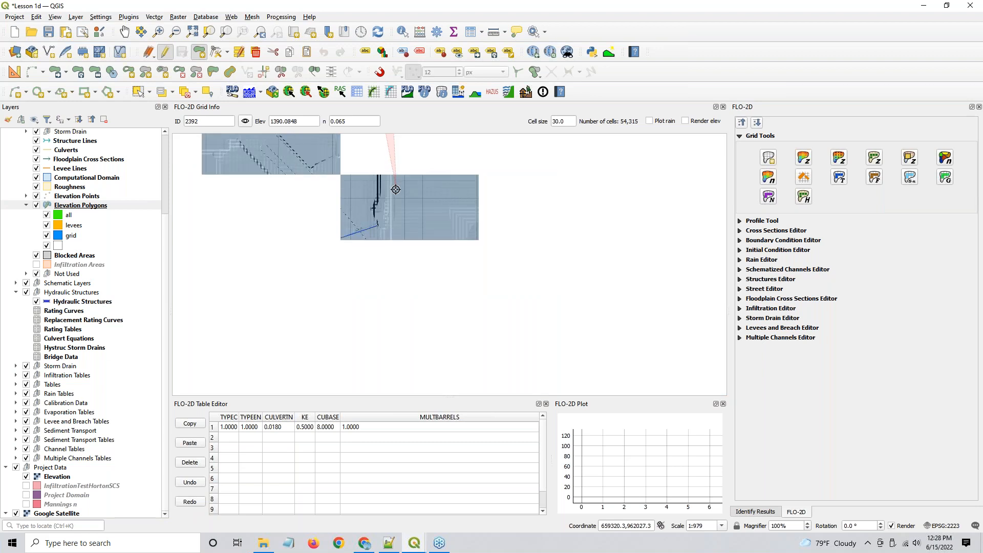
click(374, 226)
click(385, 230)
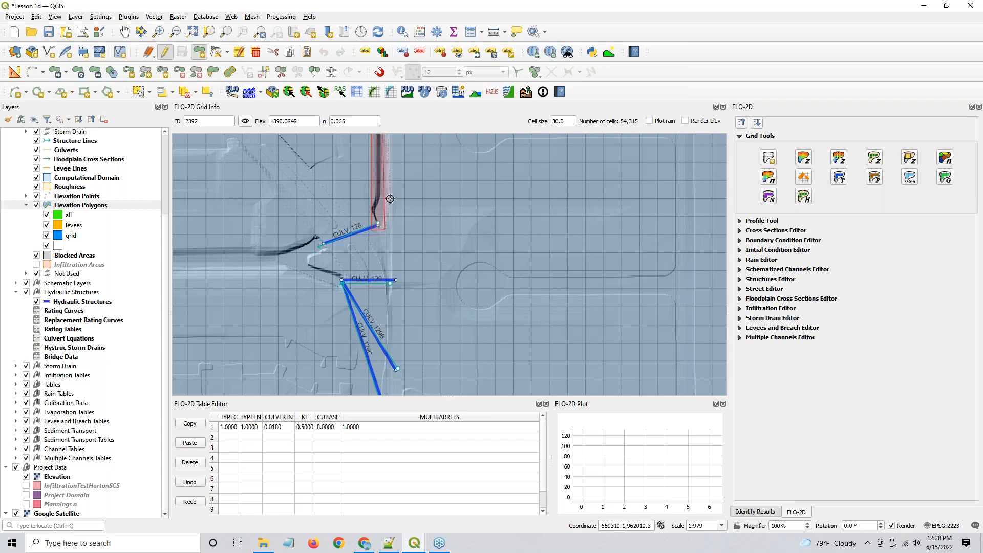
- Complete the polygon along the channel's east side up to its northern end, enclosing the channel in a narrow strip
drag(390, 192, 371, 361)
drag(370, 172, 371, 314)
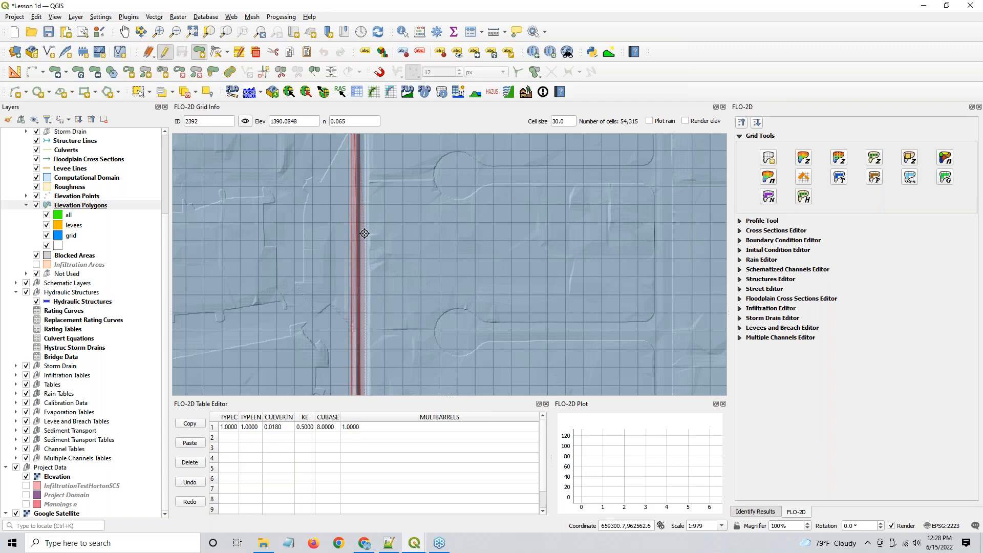
drag(394, 261, 408, 410)
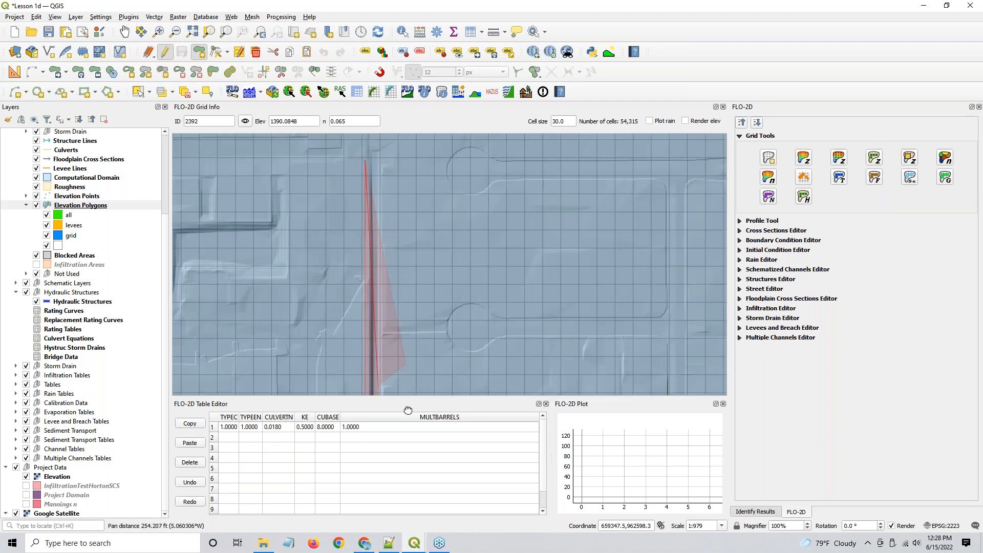
click(379, 256)
right_click(379, 272)
- Name the new elevation polygon BasinCorrector and set its membership to grid
click(484, 283)
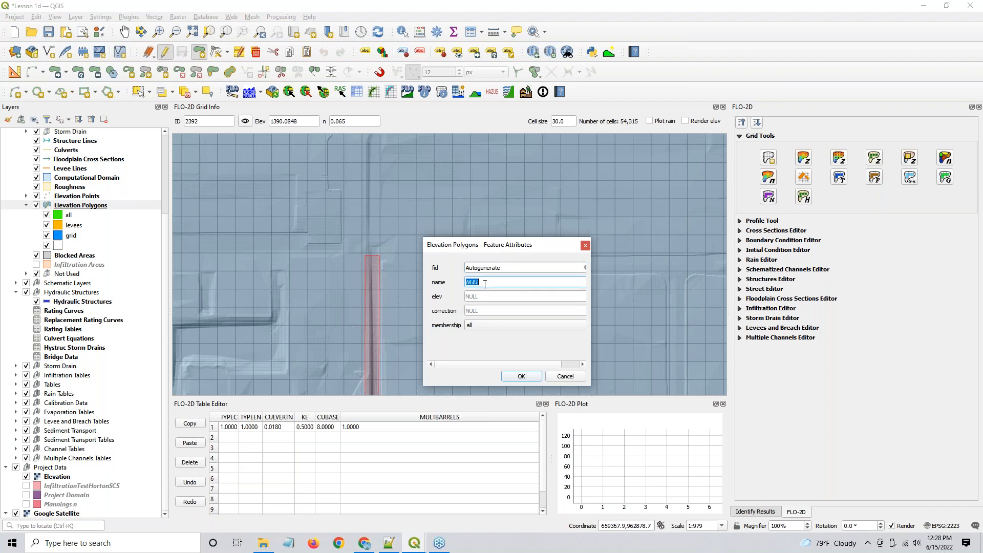
click(478, 328)
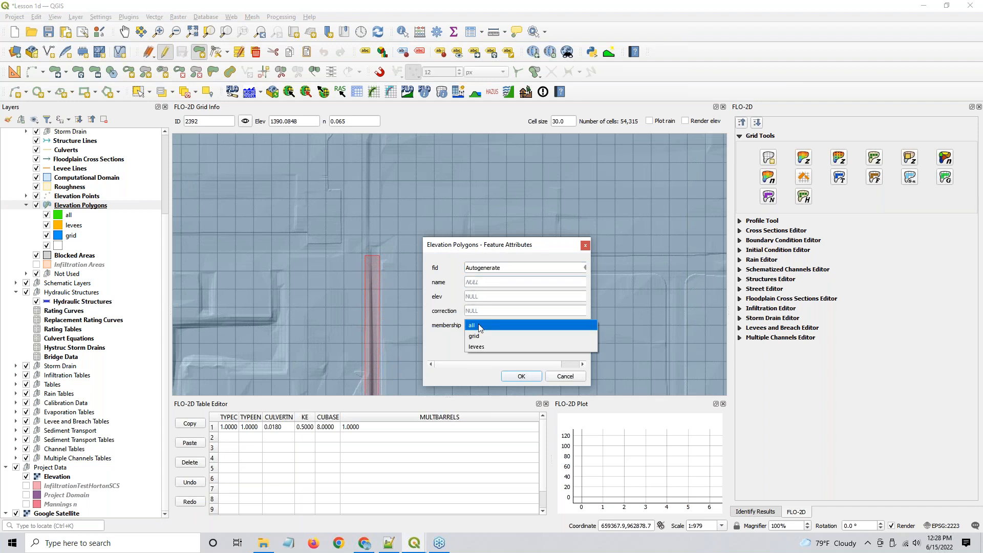
click(479, 346)
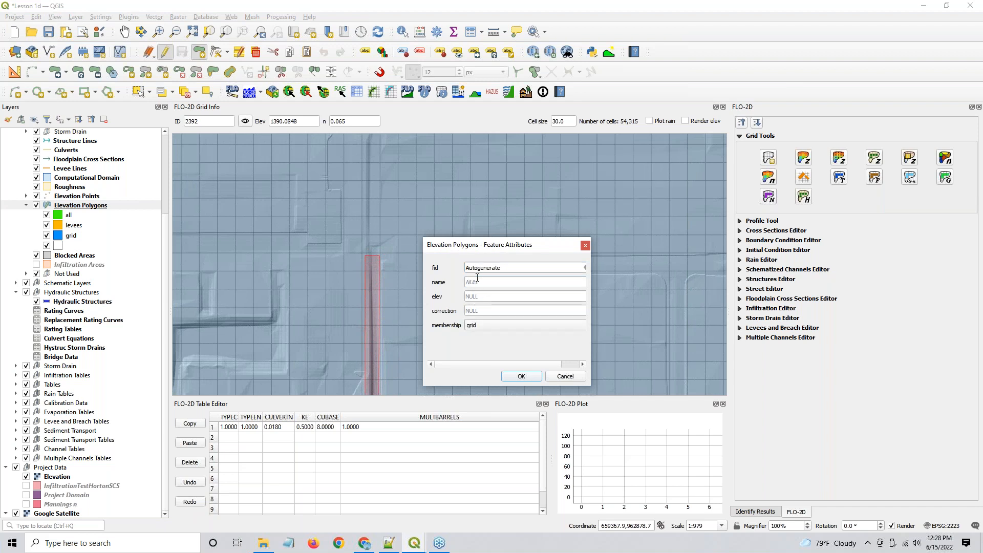
click(481, 283)
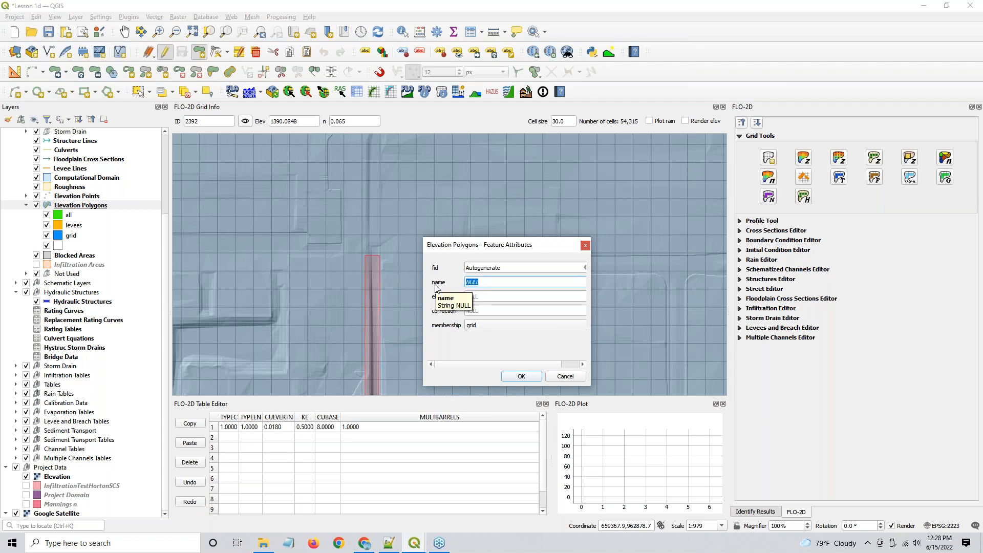
text(BasinCorrector)
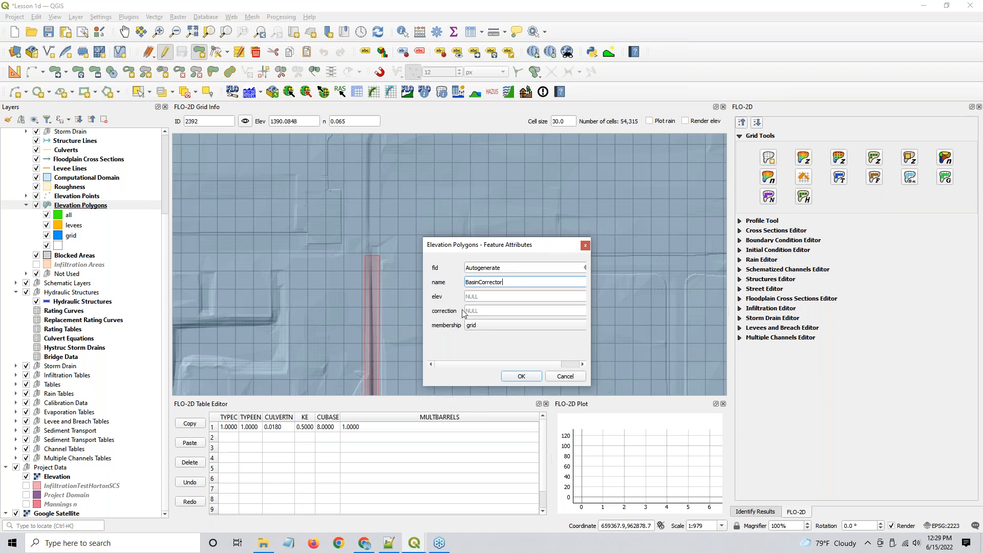
click(512, 378)
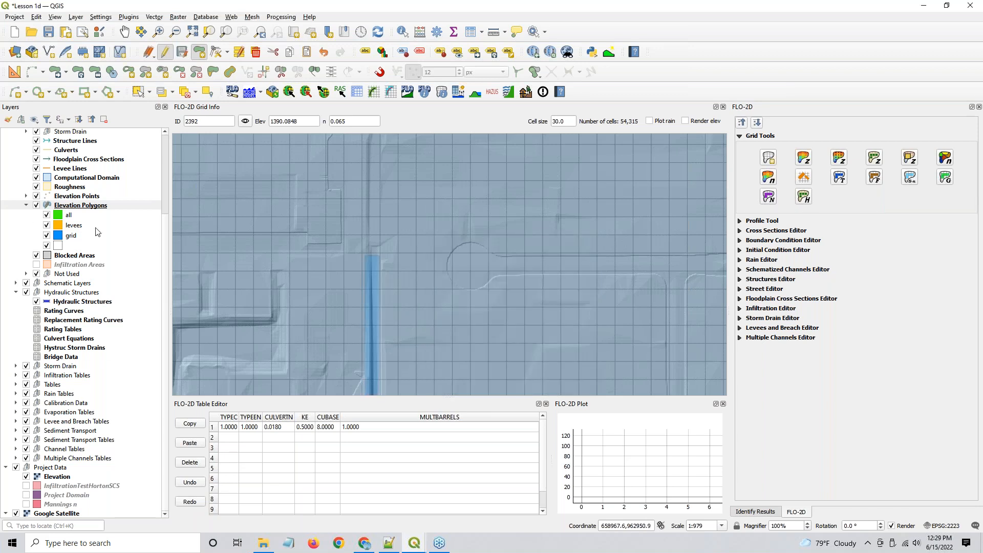
- Save the Elevation Polygons edits, end the editing session and select the new channel polygon
click(182, 51)
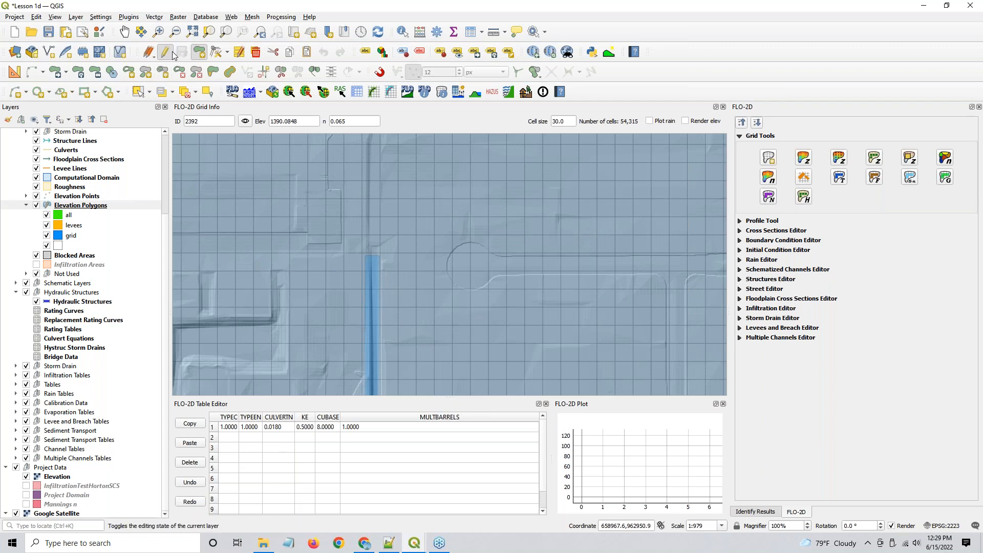
click(165, 52)
click(102, 205)
click(138, 92)
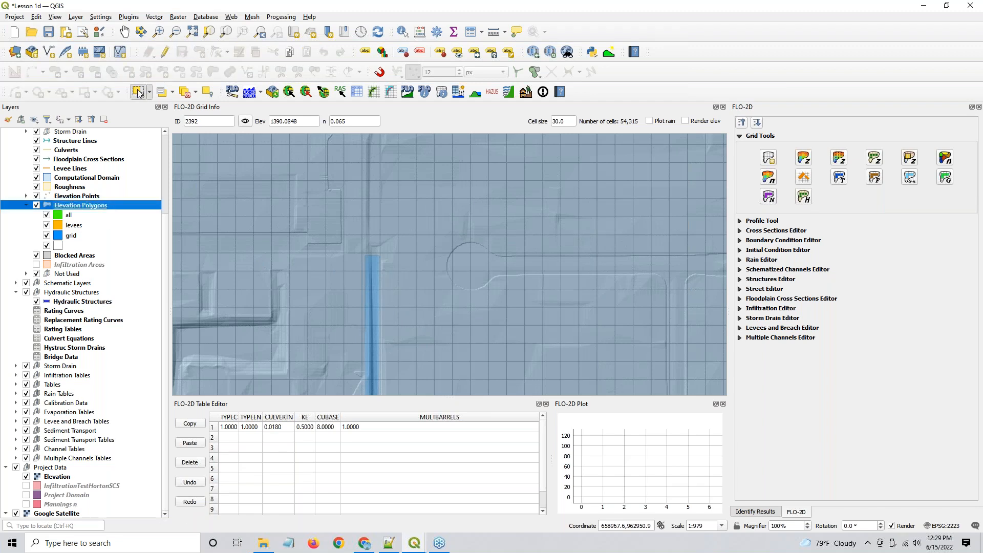
click(373, 274)
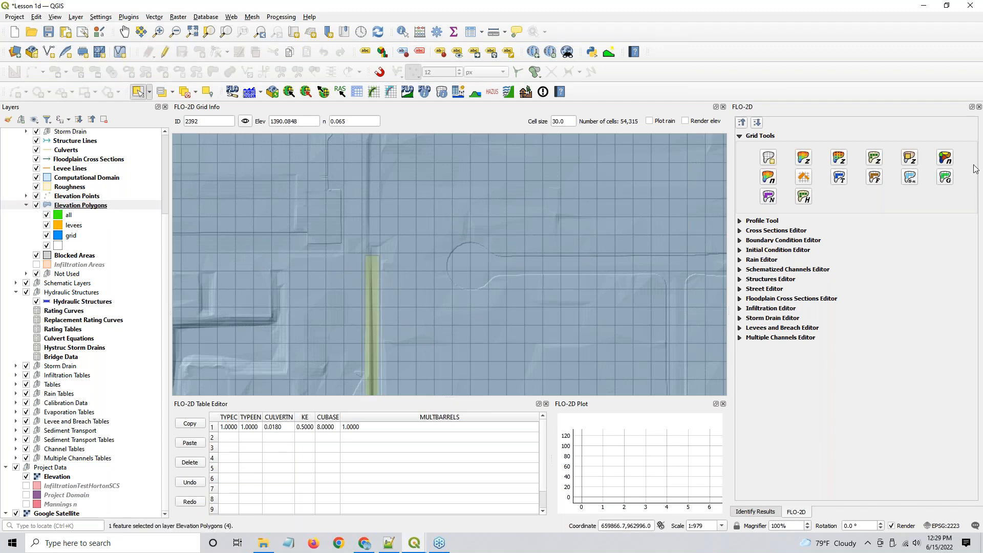
- Set up Correct grid elevation in External Layers Mode with Elevation Polygons as polygon layer and centroids within polygons as geometric predicate
click(908, 159)
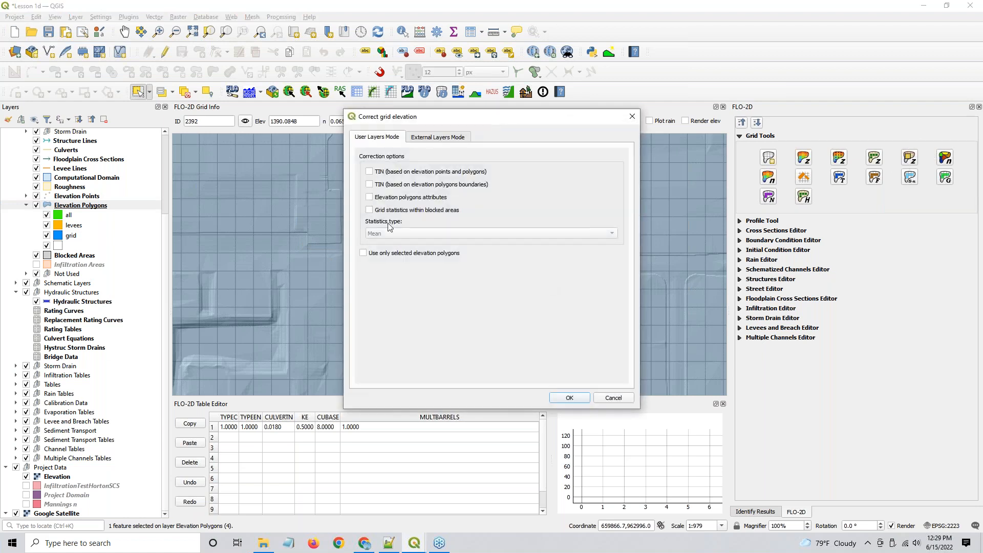
click(425, 139)
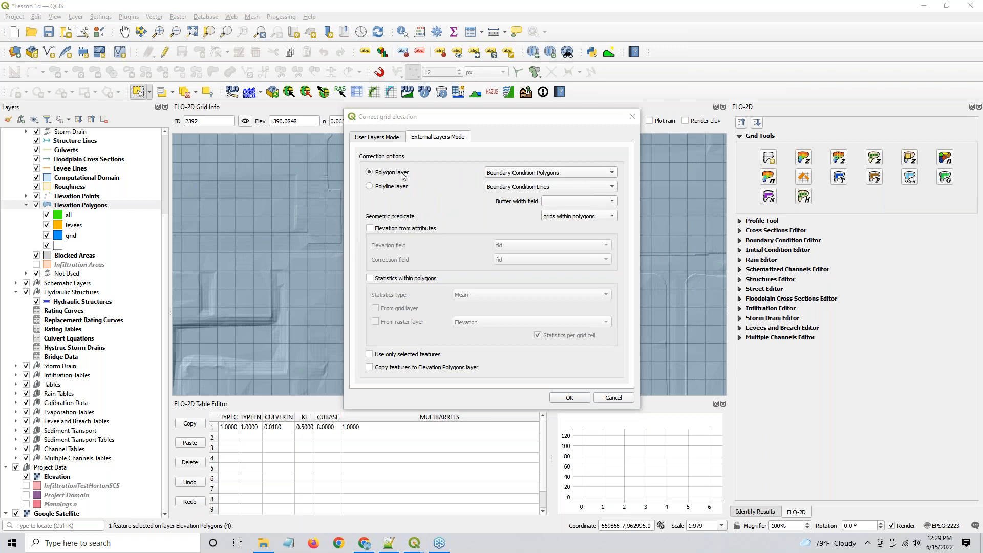
click(506, 173)
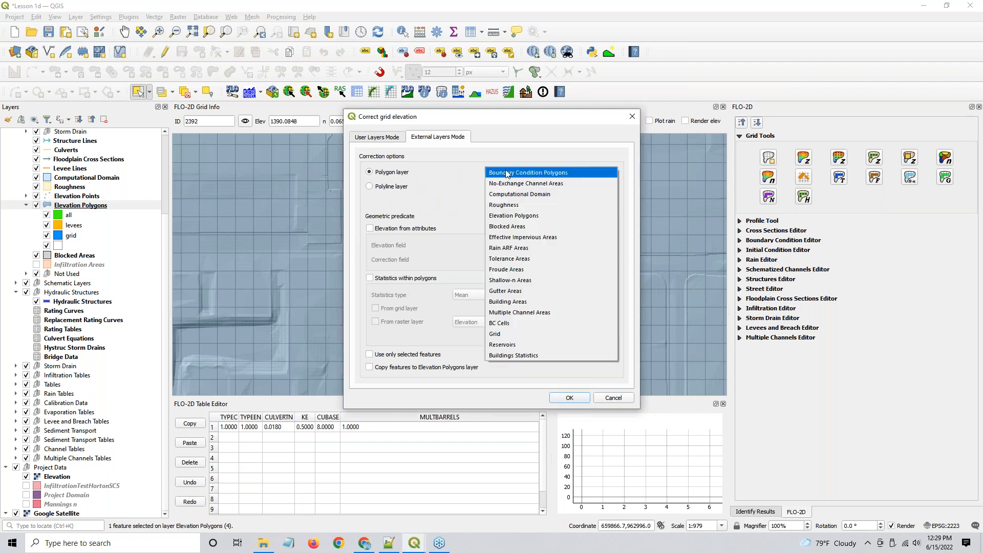
click(529, 217)
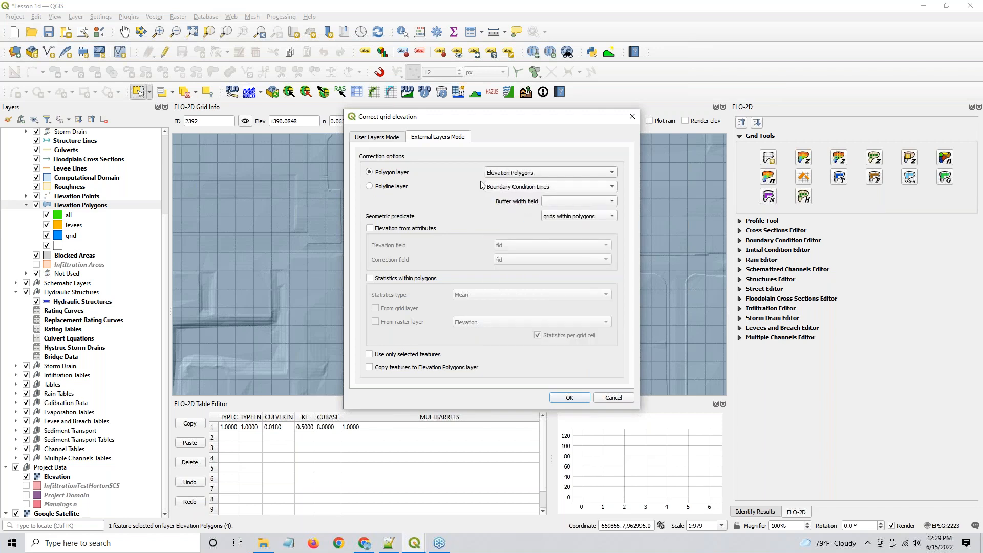
click(562, 219)
click(565, 226)
- Run the grid elevation correction with mean statistics within polygons from the Elevation raster, calculated per grid cell for selected features only
click(382, 280)
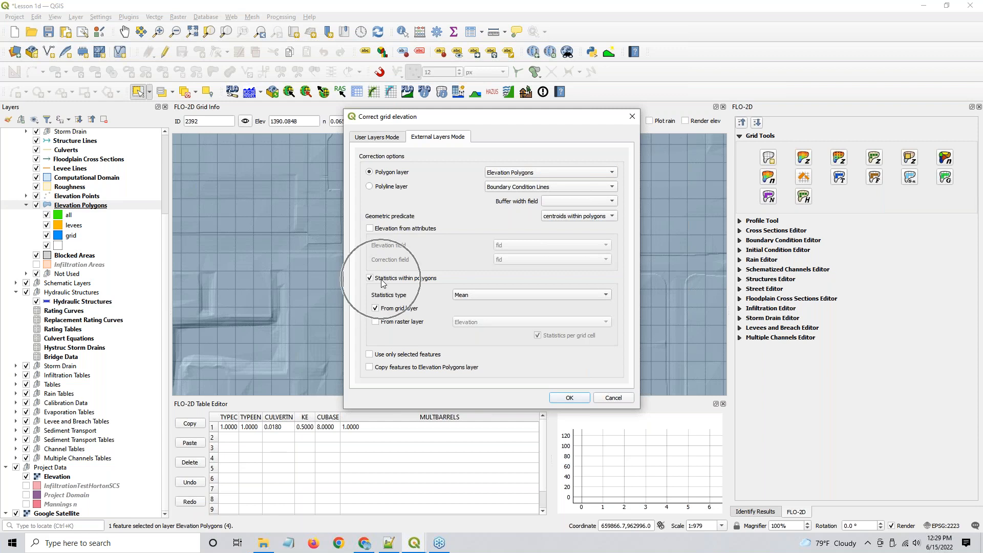
click(385, 320)
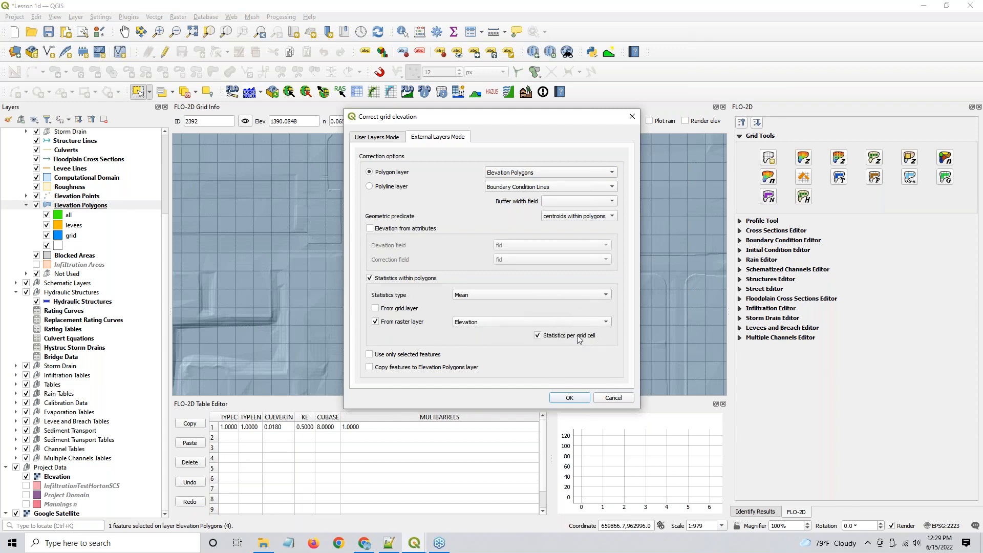
click(538, 336)
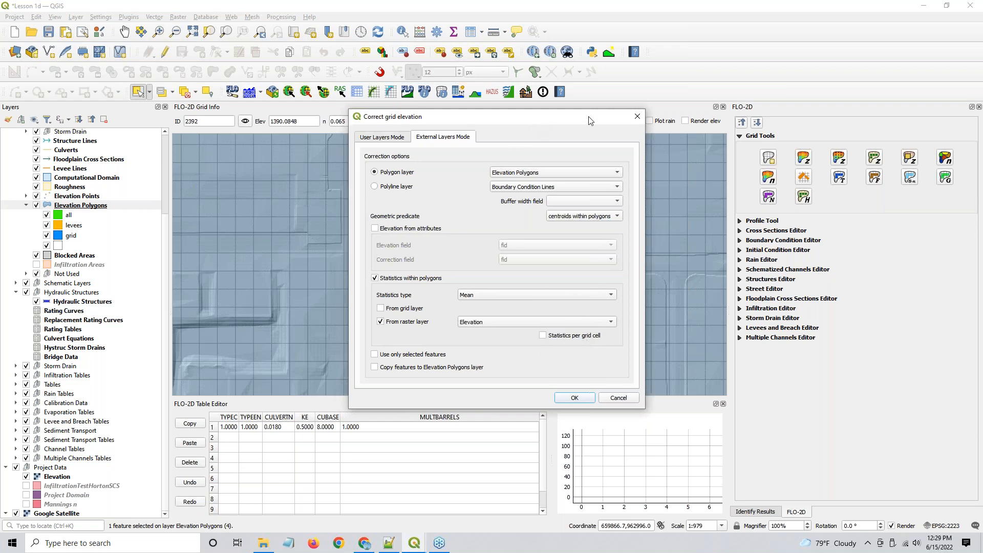
drag(536, 127, 705, 107)
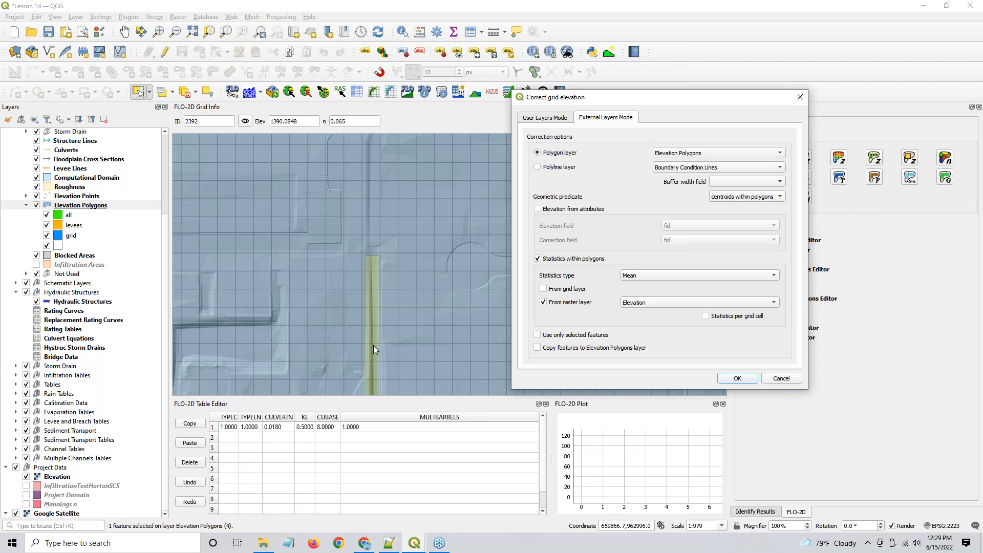
click(374, 265)
click(706, 316)
key(ctrl)
key(ctrl)
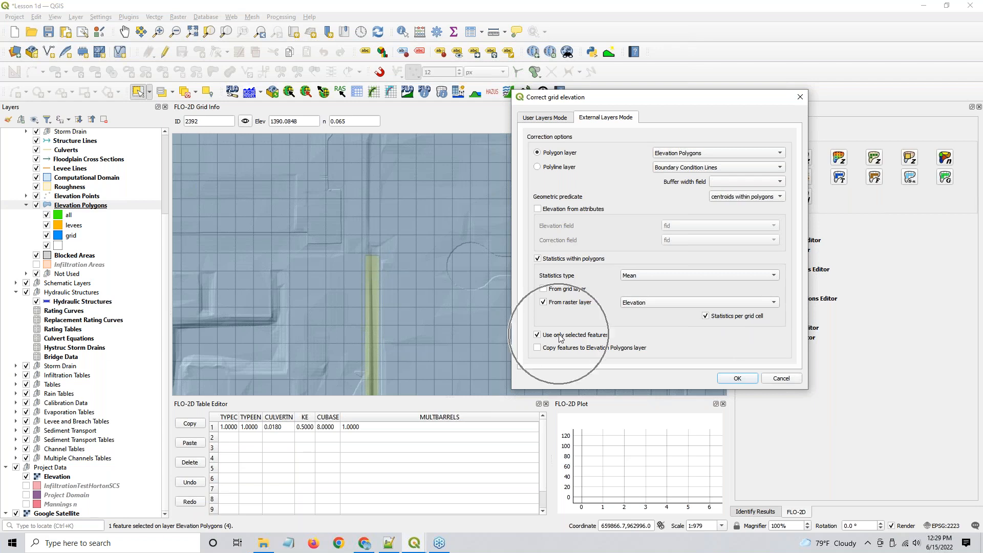
key(Return)
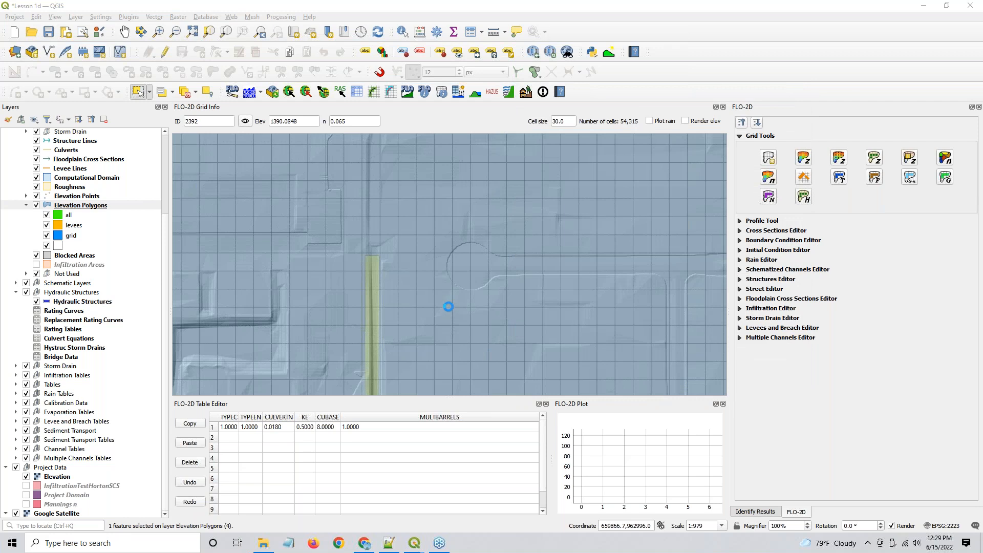
click(542, 286)
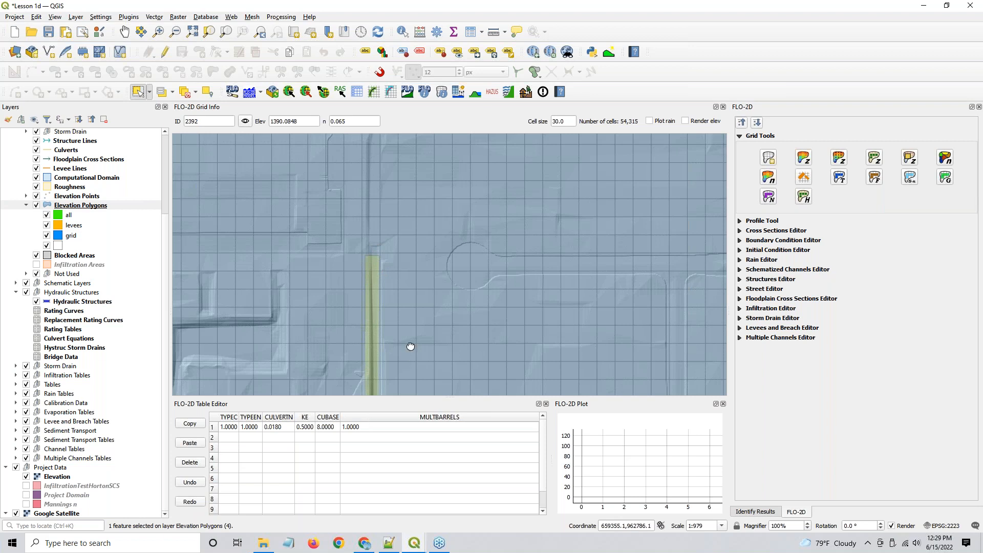
- Check the channel polygon along its length down to the culverts and turn on elevation rendering for the grid
drag(408, 345, 448, 233)
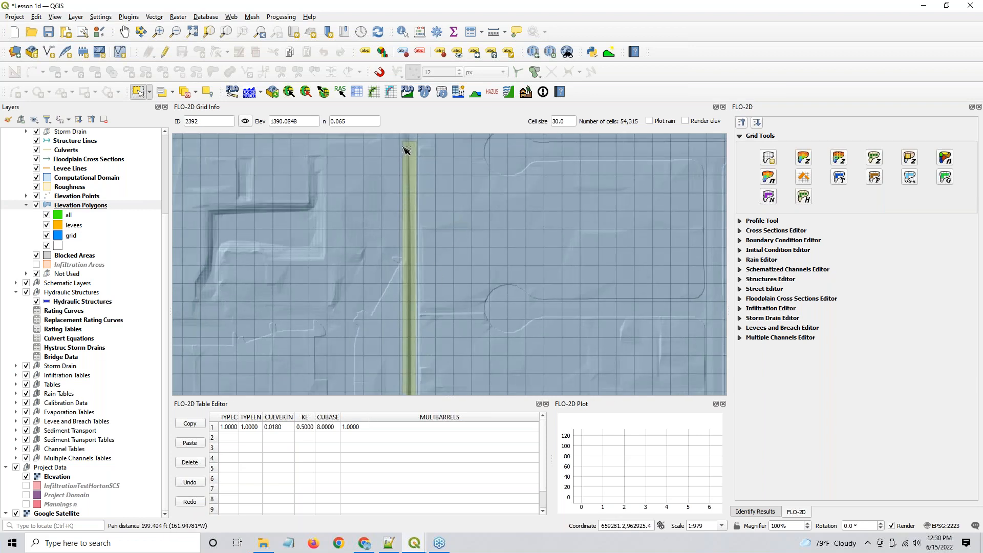
scroll(409, 372, up, 1)
drag(409, 378, 411, 146)
scroll(415, 191, down, 1)
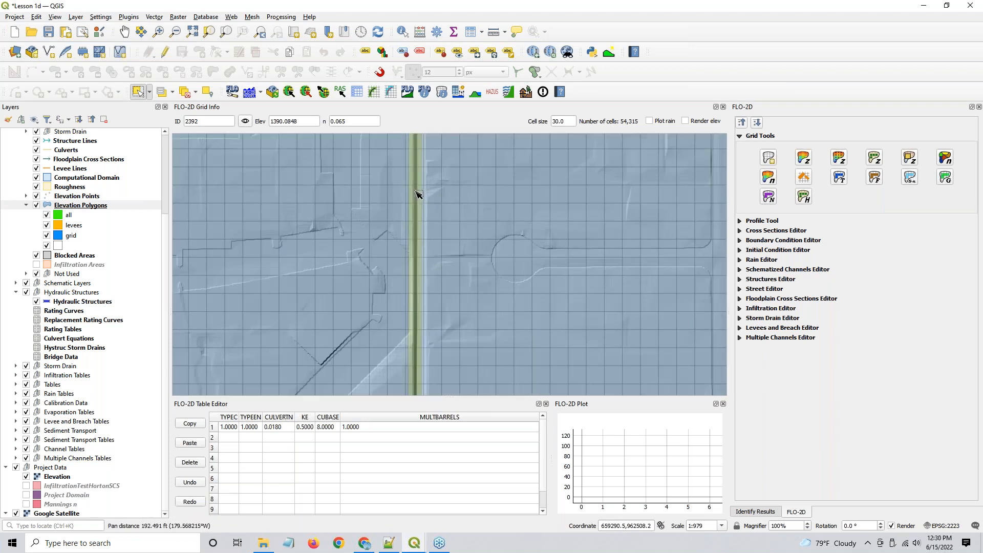
drag(403, 358, 406, 182)
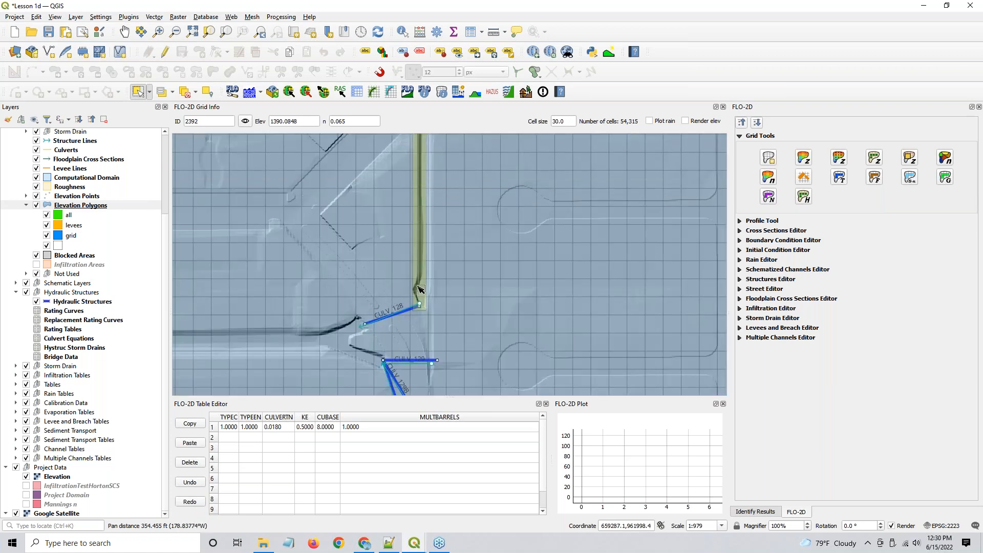
scroll(436, 282, down, 3)
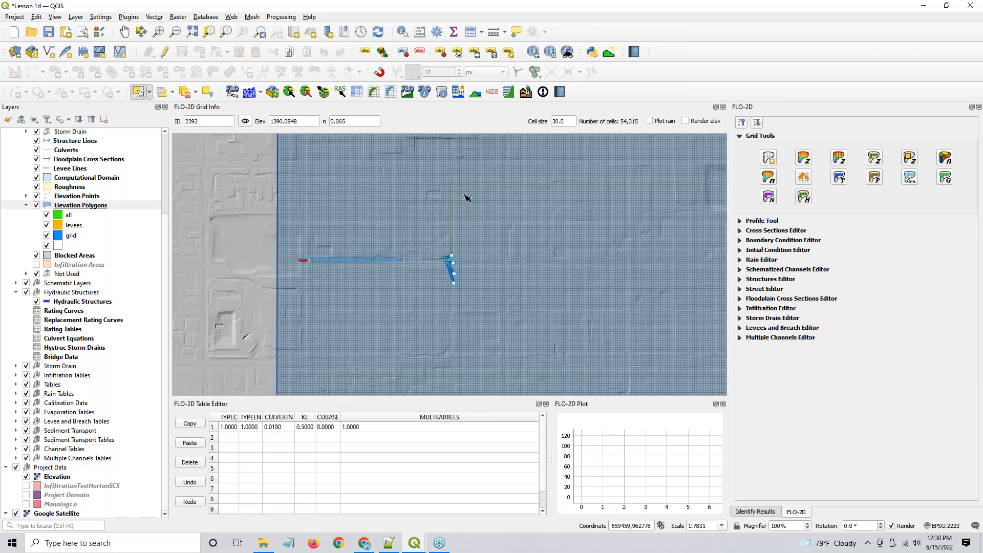
click(686, 121)
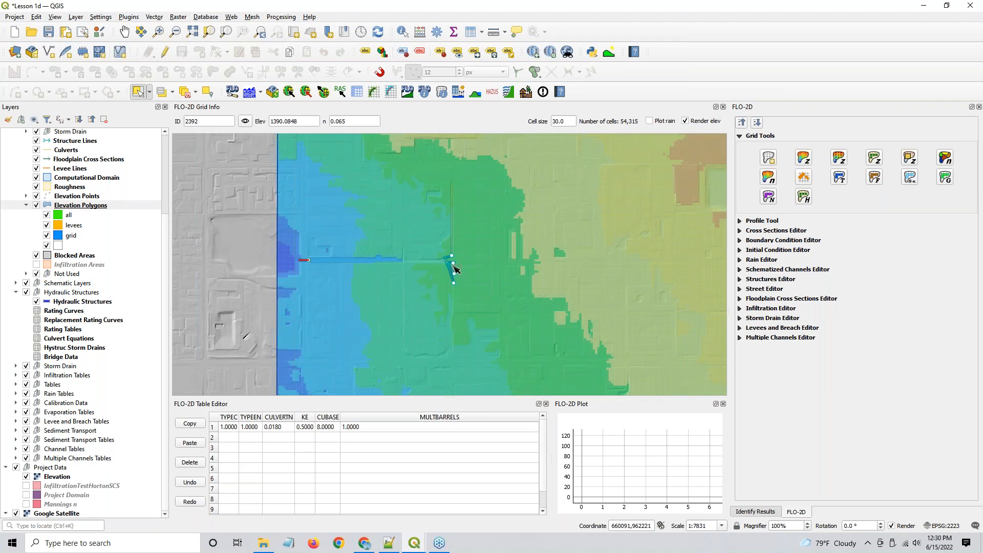
scroll(449, 180, up, 1)
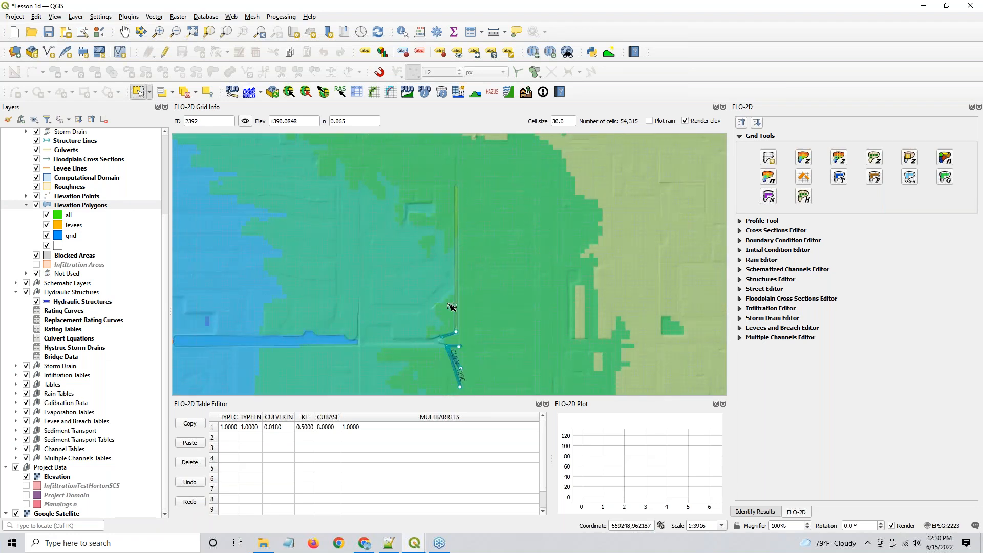
- Toggle the Elevation Polygons layer off and on to compare the polygons with the rendered grid elevations
click(36, 205)
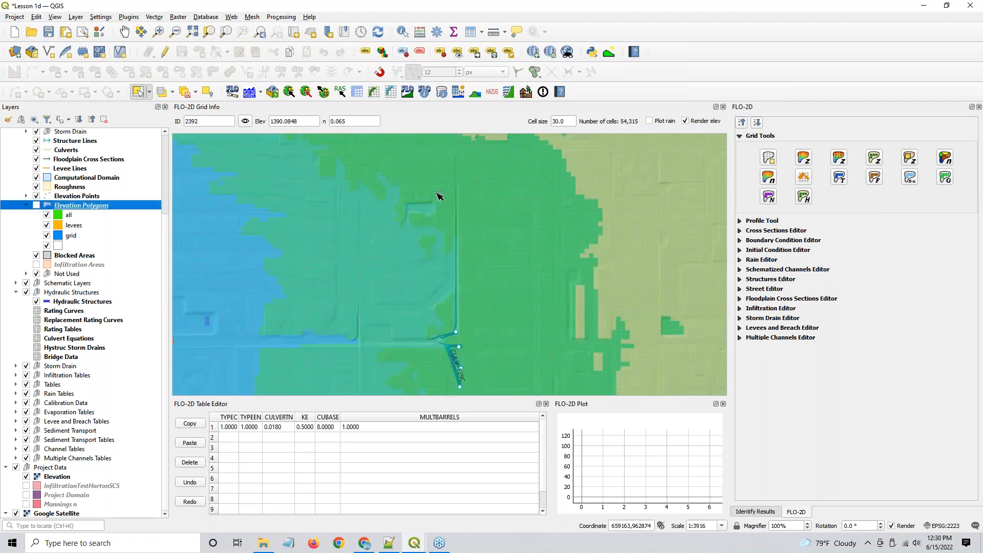
scroll(490, 225, up, 1)
scroll(489, 231, down, 1)
click(36, 206)
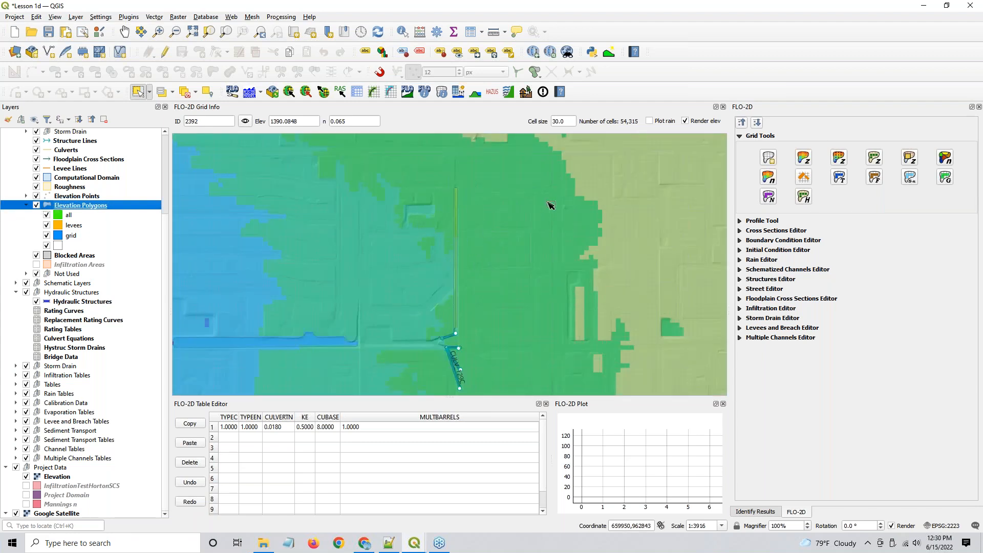
scroll(502, 226, down, 1)
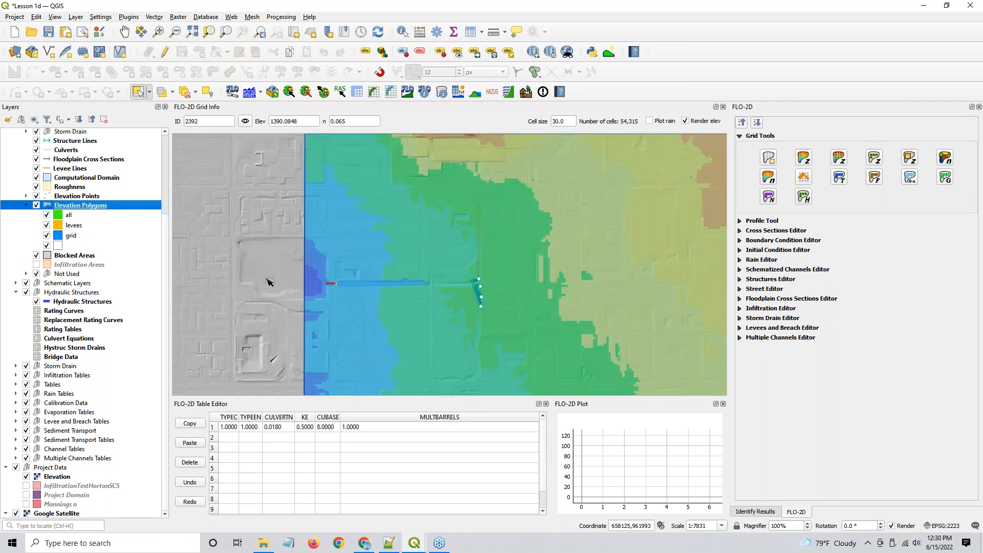
scroll(422, 284, up, 1)
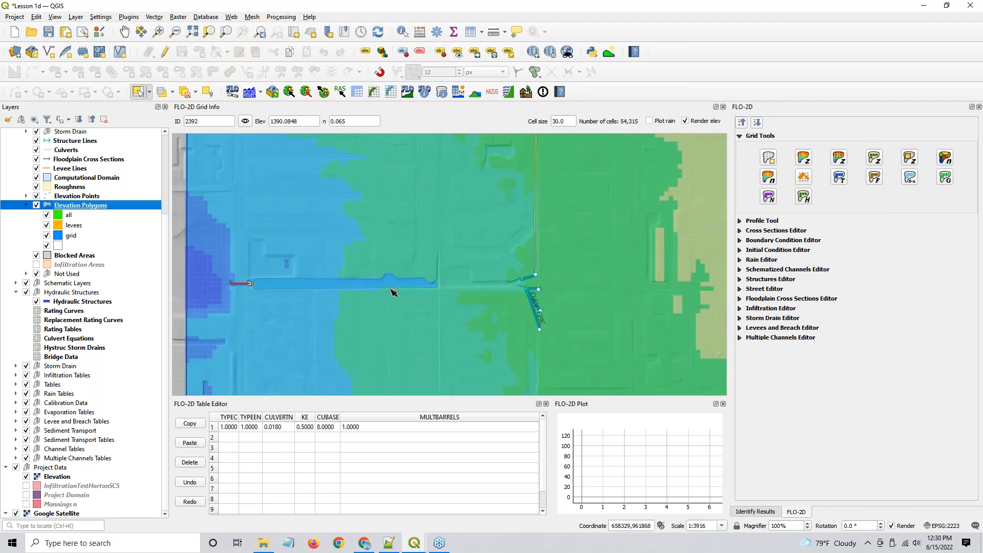
click(36, 205)
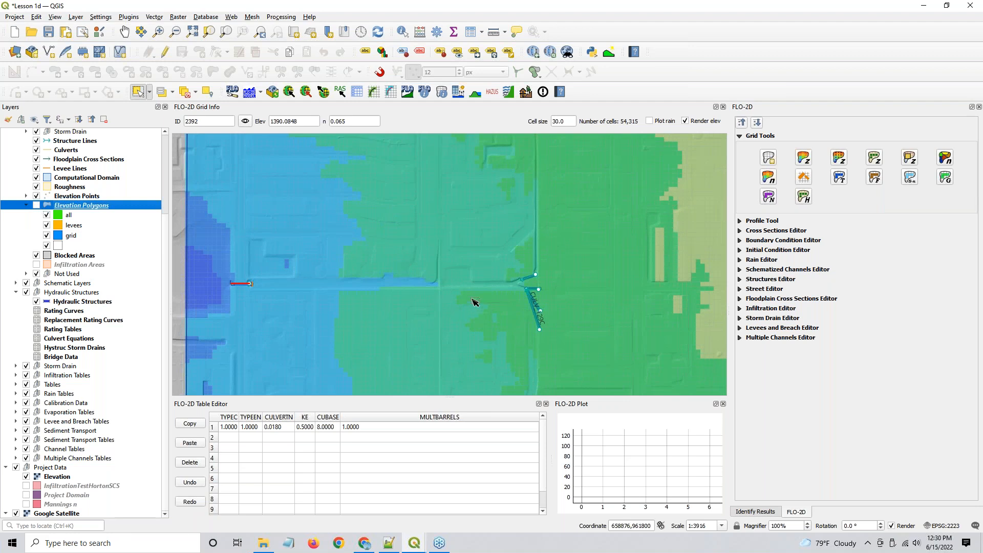
click(36, 204)
- Examine the rendered grid elevations around culverts CULV_128, CULV_129, CULV_129B and CULV_129C
drag(515, 302, 488, 272)
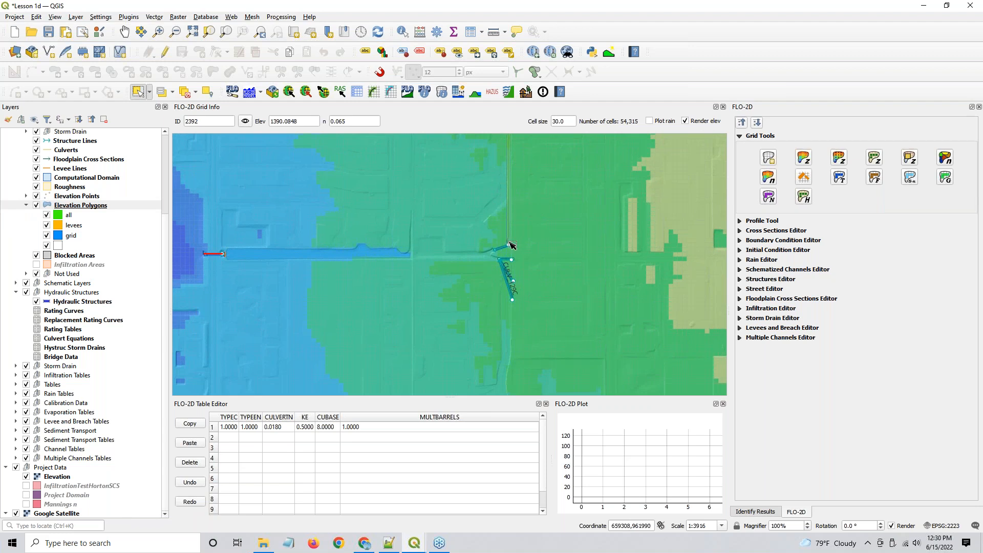
scroll(529, 281, up, 1)
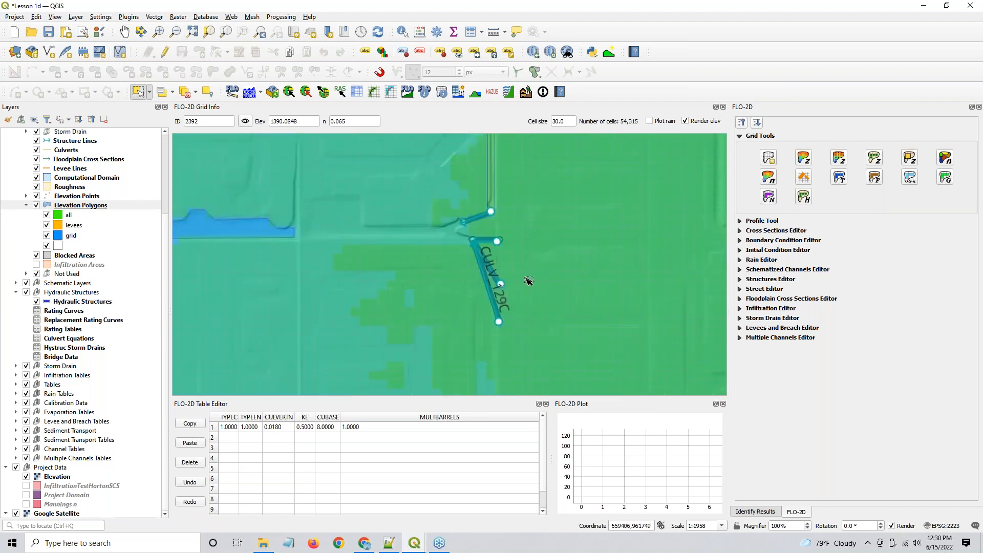
scroll(501, 241, up, 1)
drag(483, 316, 395, 209)
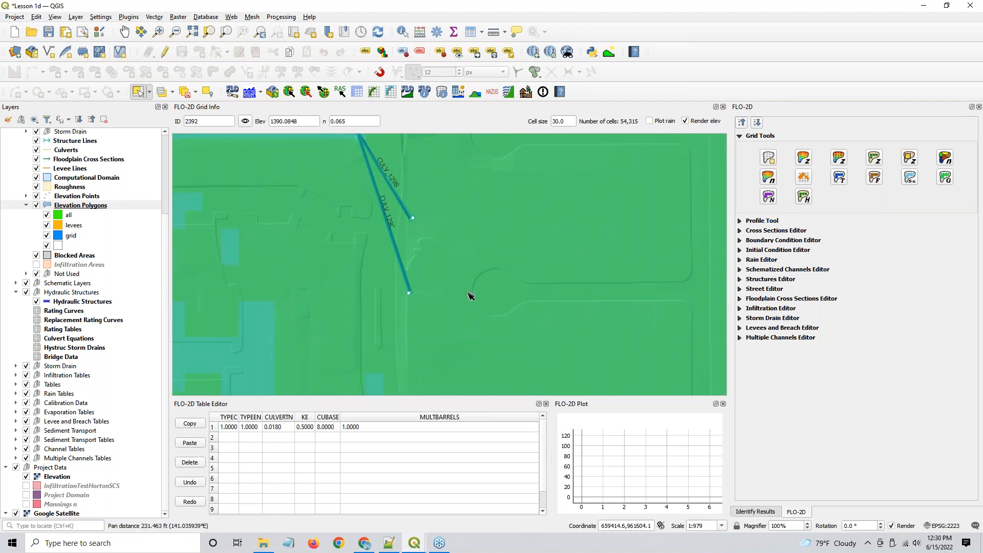
scroll(477, 302, down, 1)
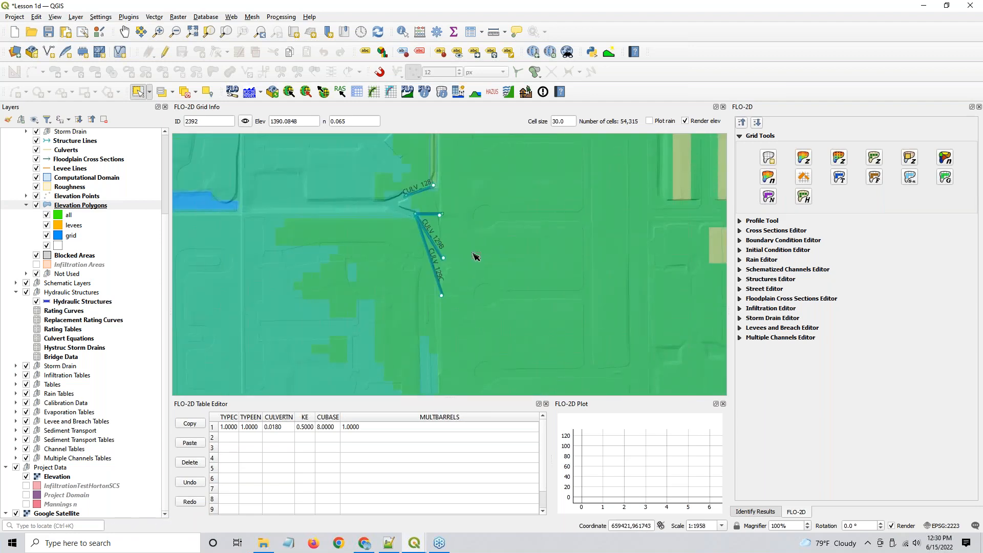
drag(485, 164, 462, 244)
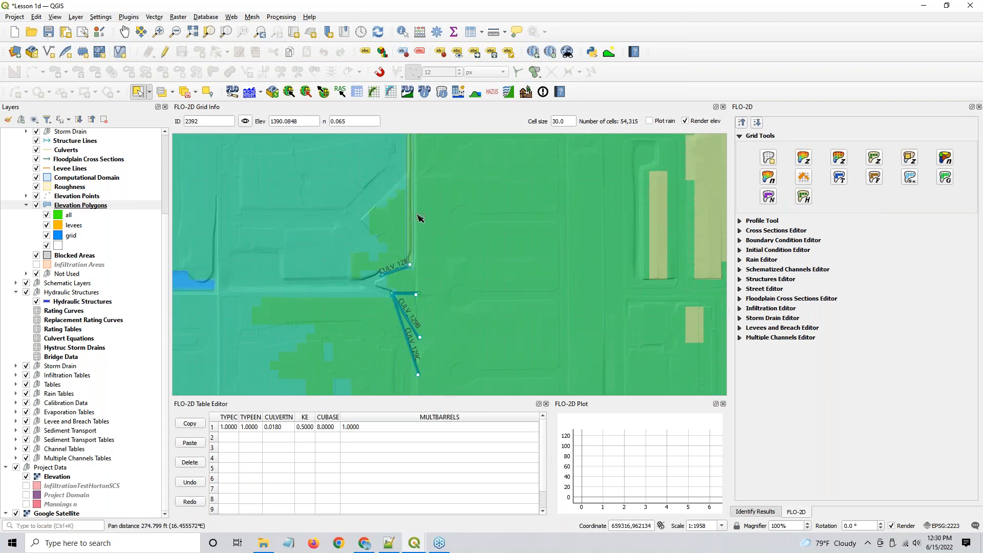
drag(488, 289, 477, 166)
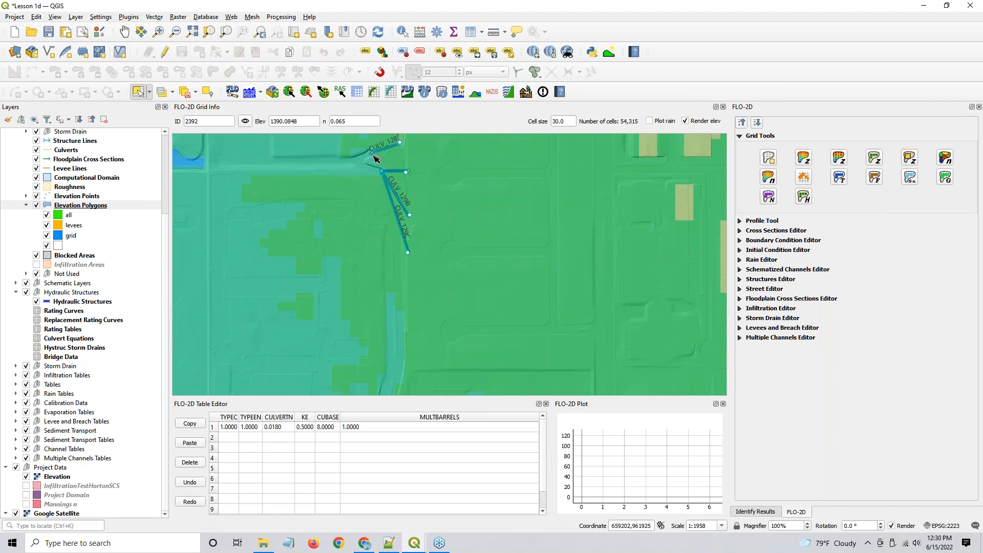
- Draw a Y-shaped elevation polygon over the basin channel west of the culverts, forking to the ends of CULV_128 and CULV_129
scroll(376, 159, up, 1)
drag(373, 177, 545, 269)
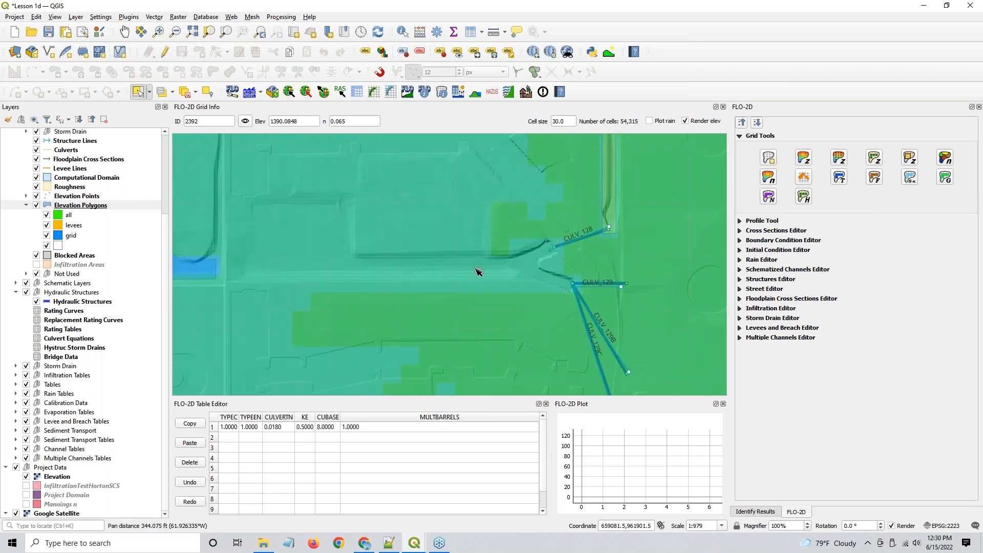
click(69, 206)
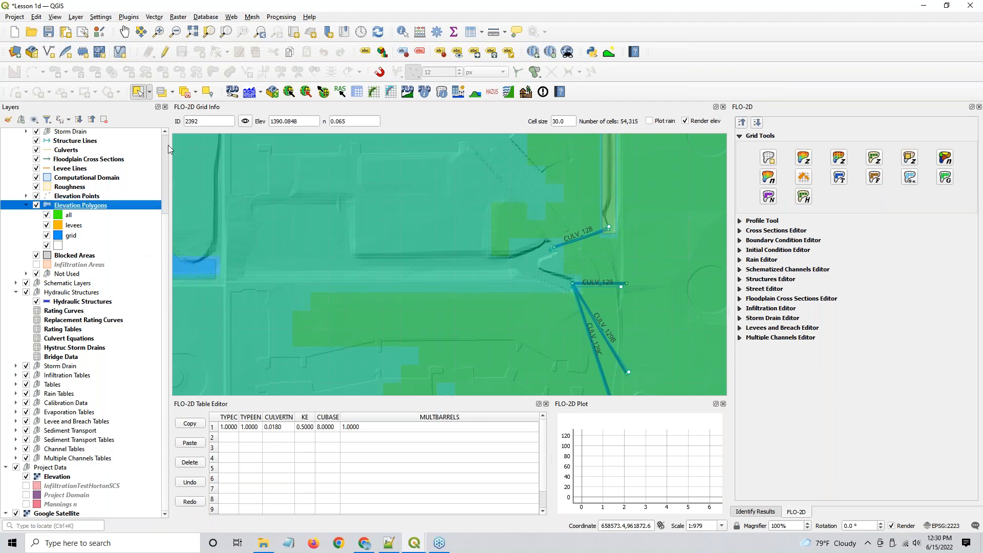
click(165, 52)
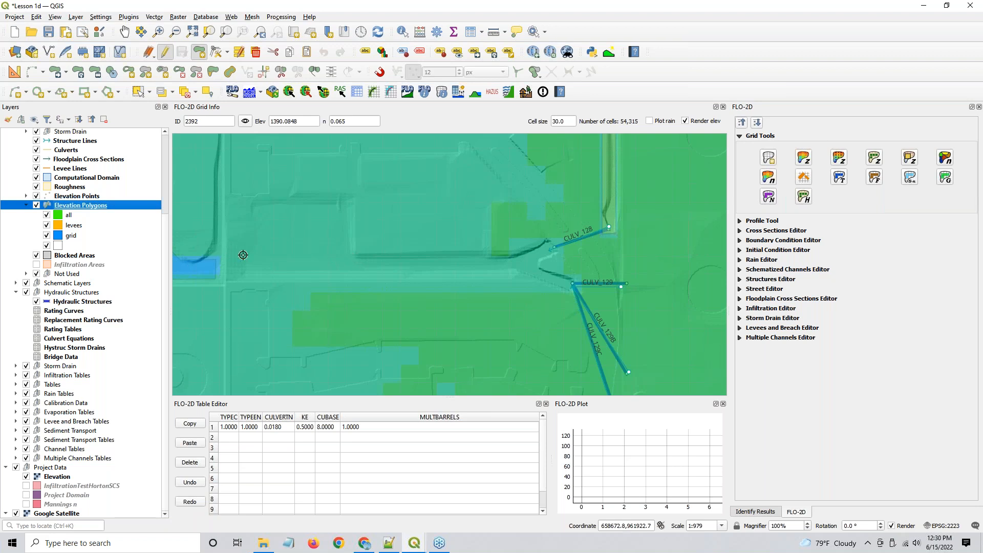
click(352, 255)
click(510, 256)
click(547, 239)
click(556, 251)
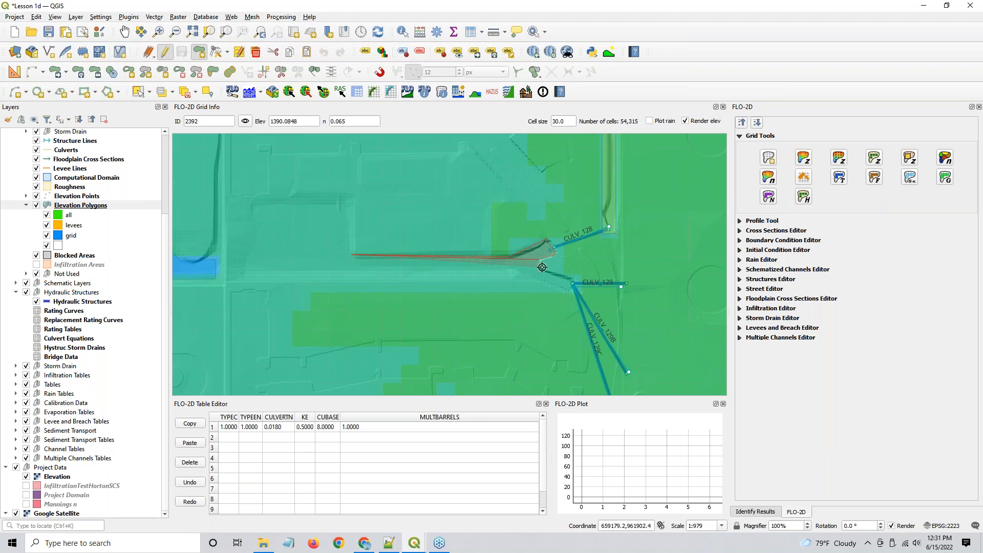
click(541, 268)
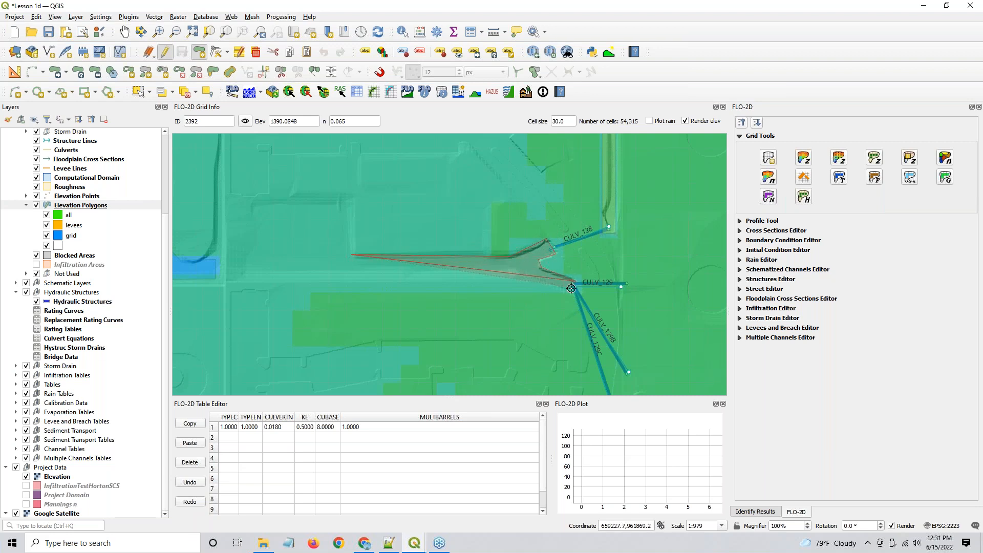
click(569, 290)
click(350, 281)
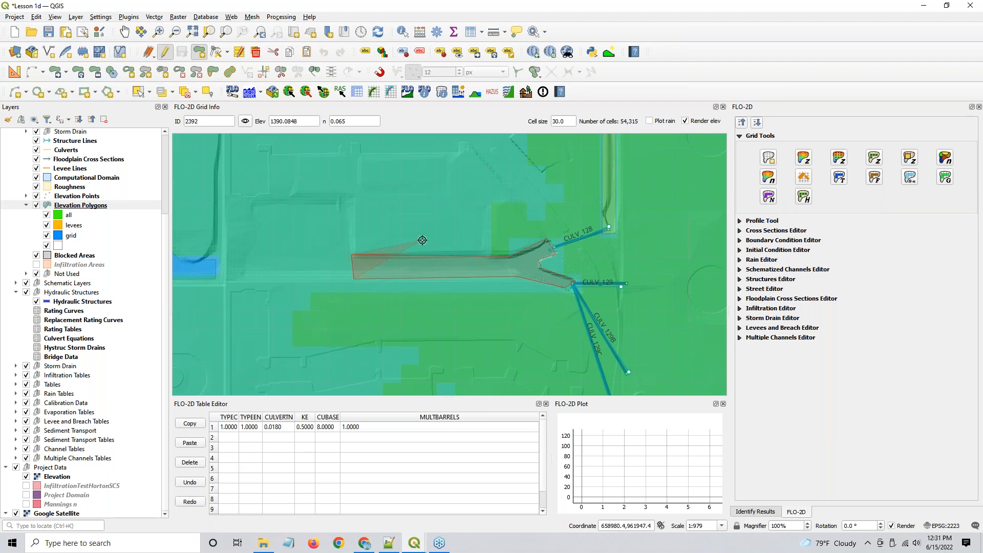
right_click(423, 239)
- Name the forked elevation polygon BasinCorr and set its membership to grid
click(489, 298)
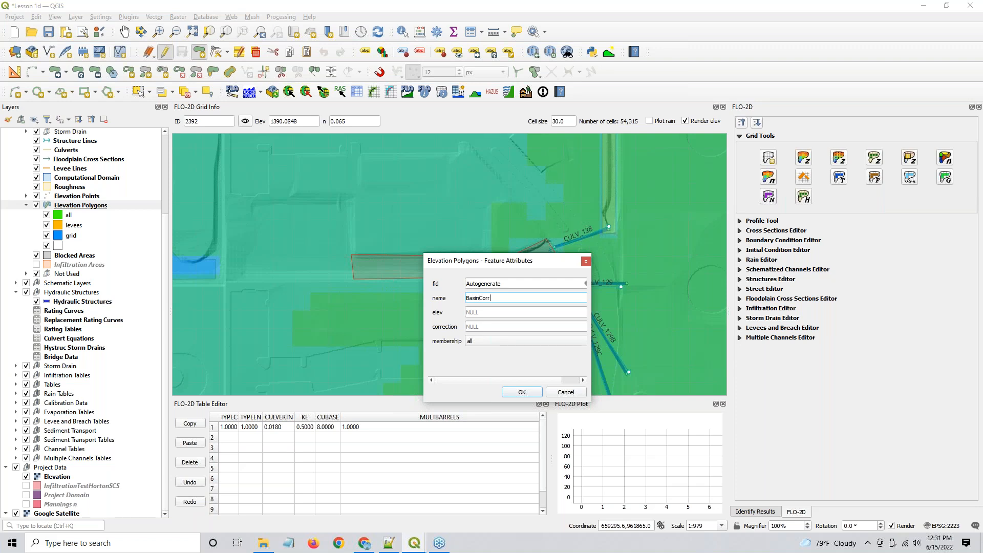
click(510, 342)
click(477, 363)
click(521, 392)
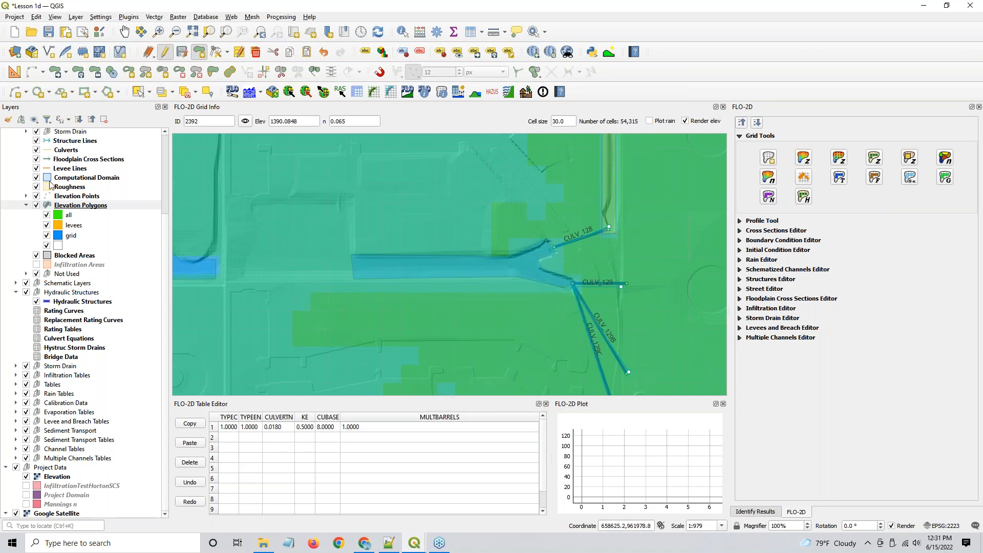
- Save the Elevation Polygons edits, end the editing session and select the forked basin polygon
click(85, 209)
click(150, 52)
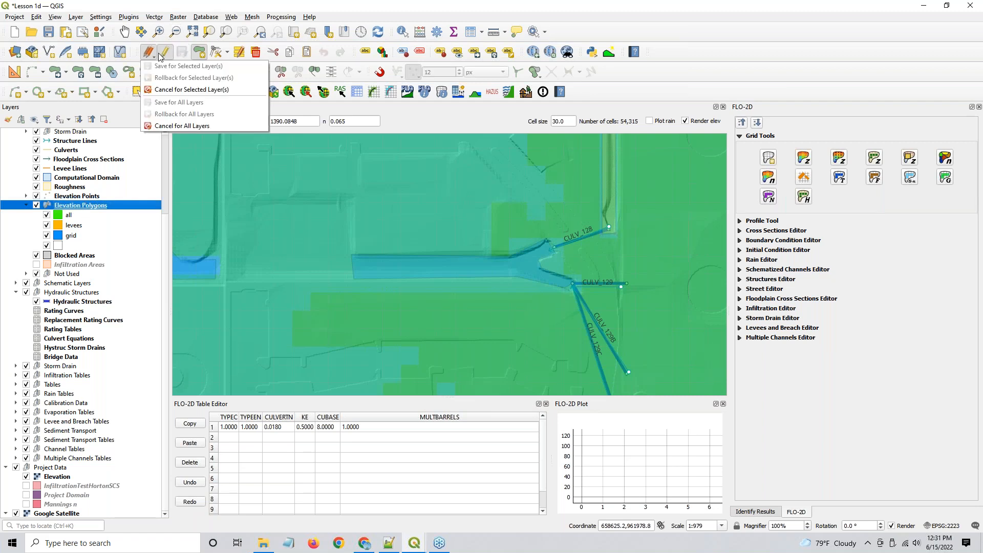
click(163, 52)
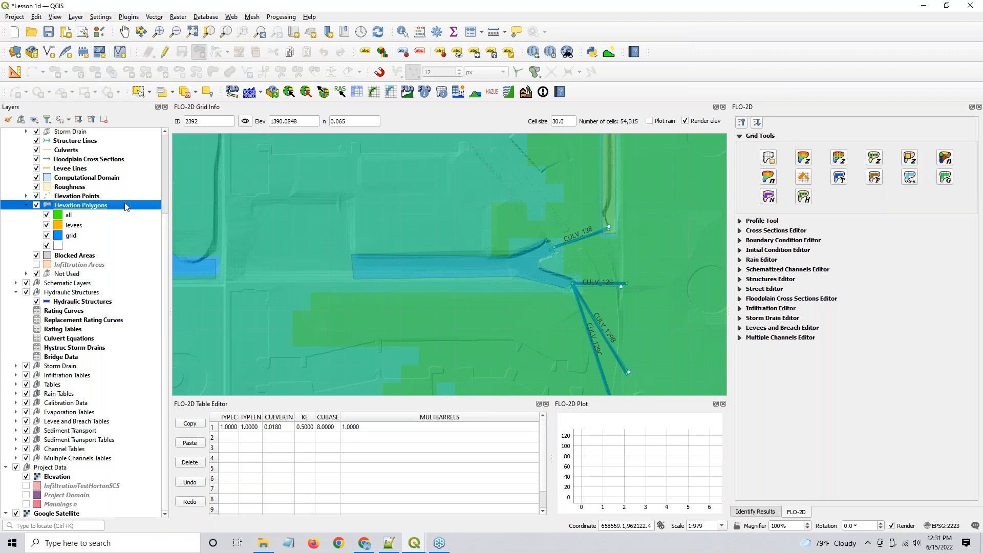
click(137, 91)
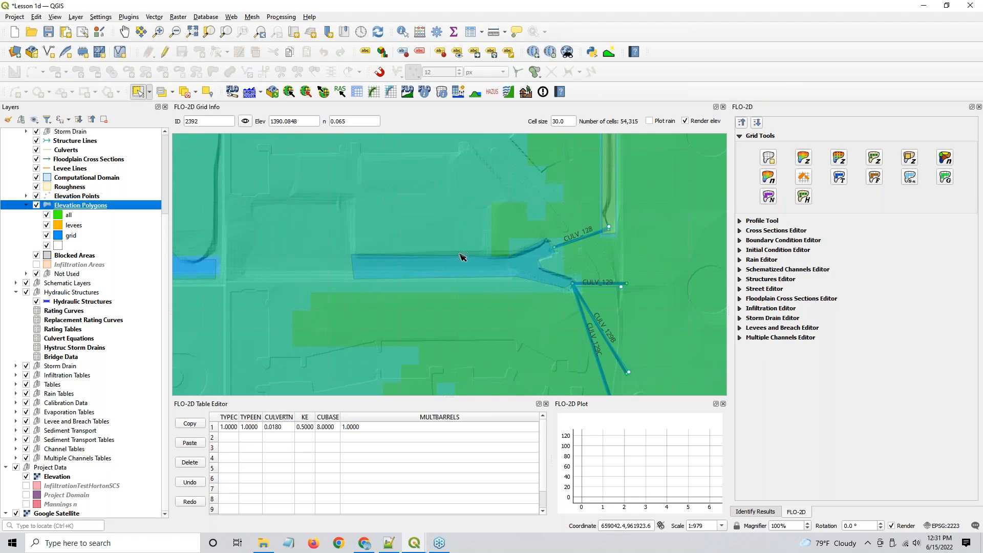
click(466, 270)
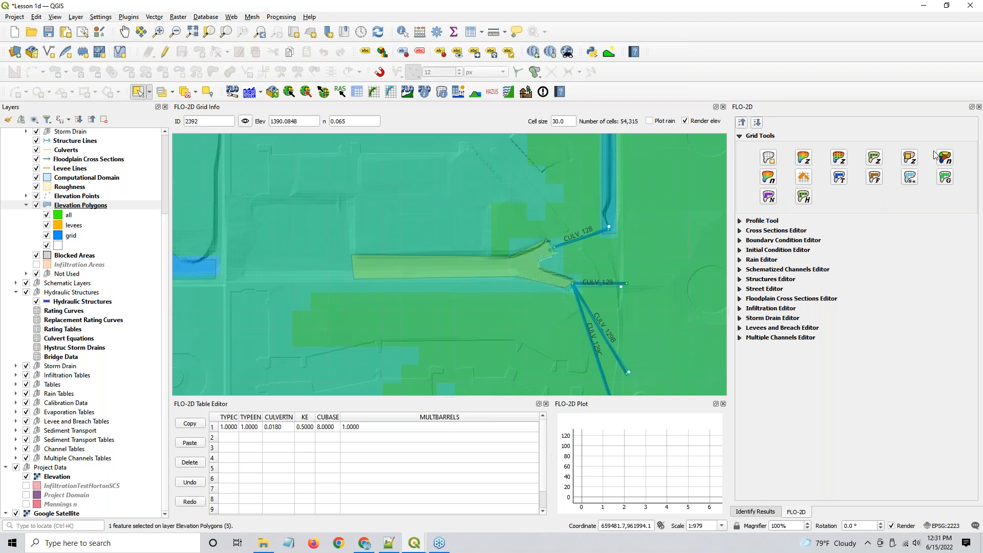
click(908, 159)
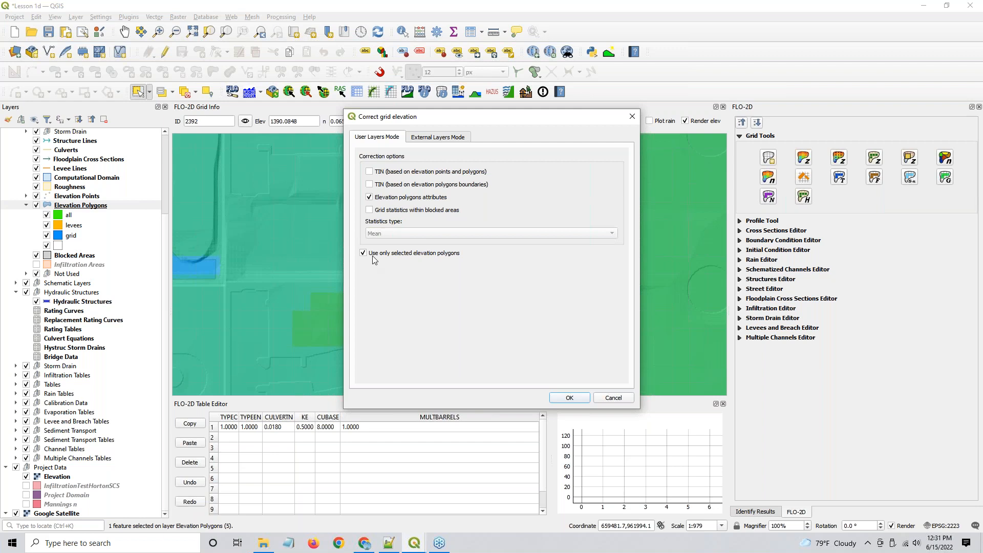
click(445, 136)
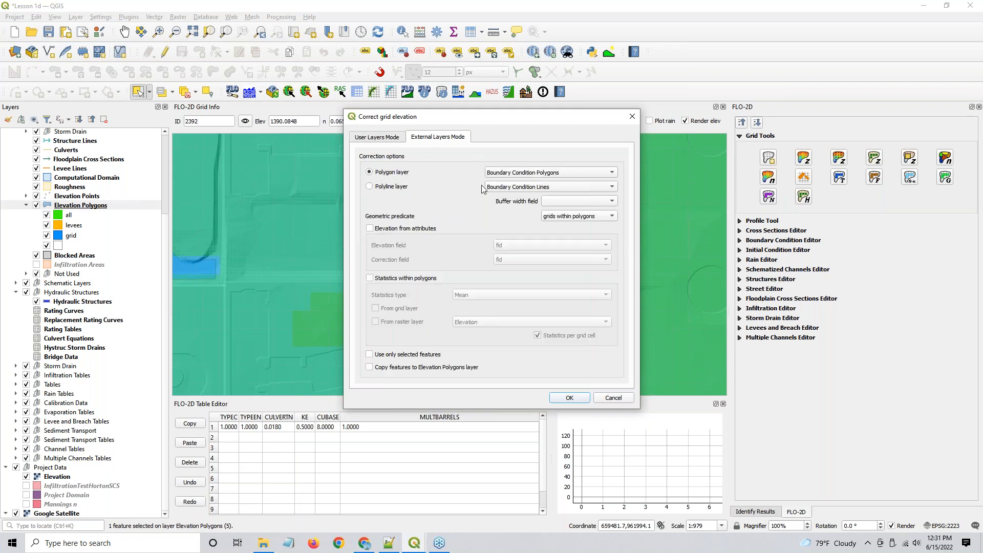
click(510, 174)
click(521, 216)
click(369, 278)
click(502, 294)
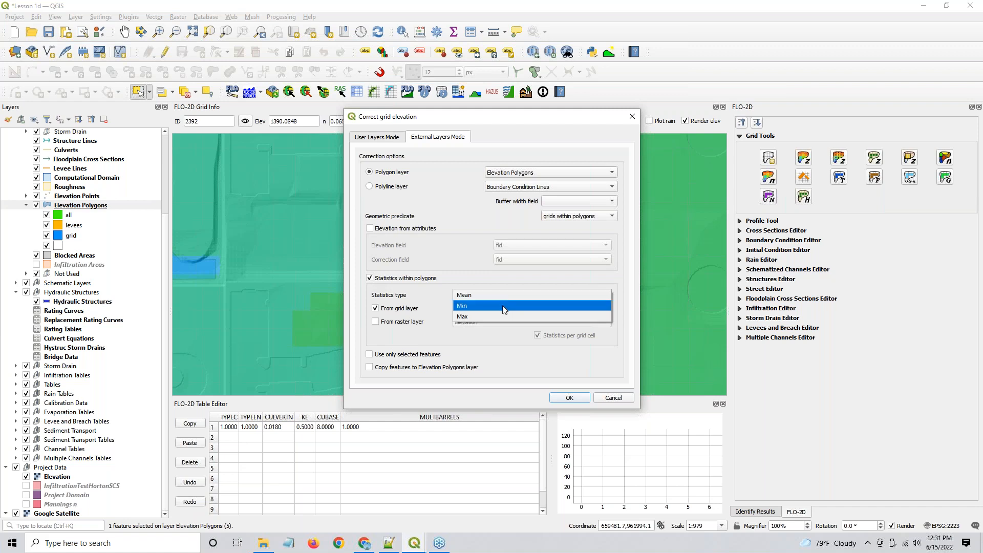
click(503, 307)
click(377, 322)
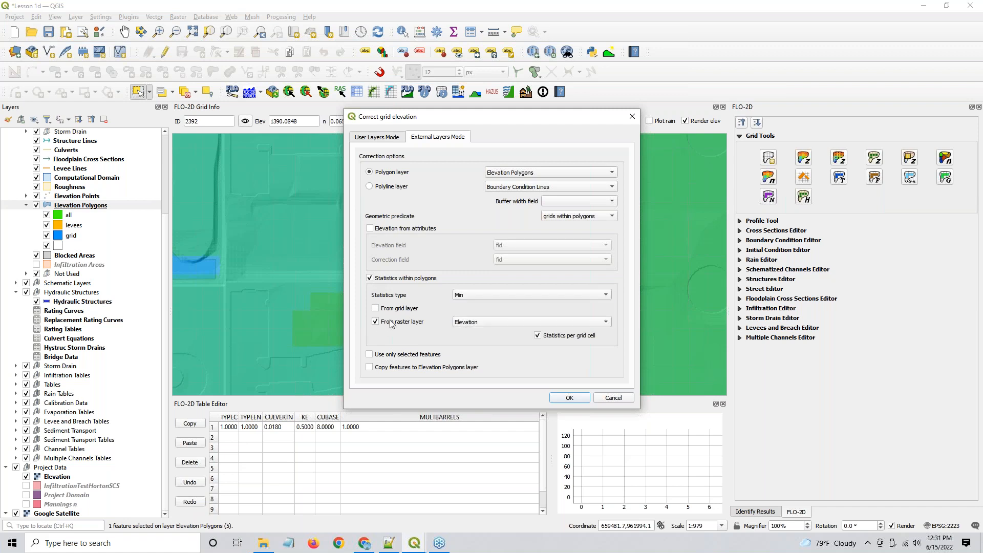
click(625, 399)
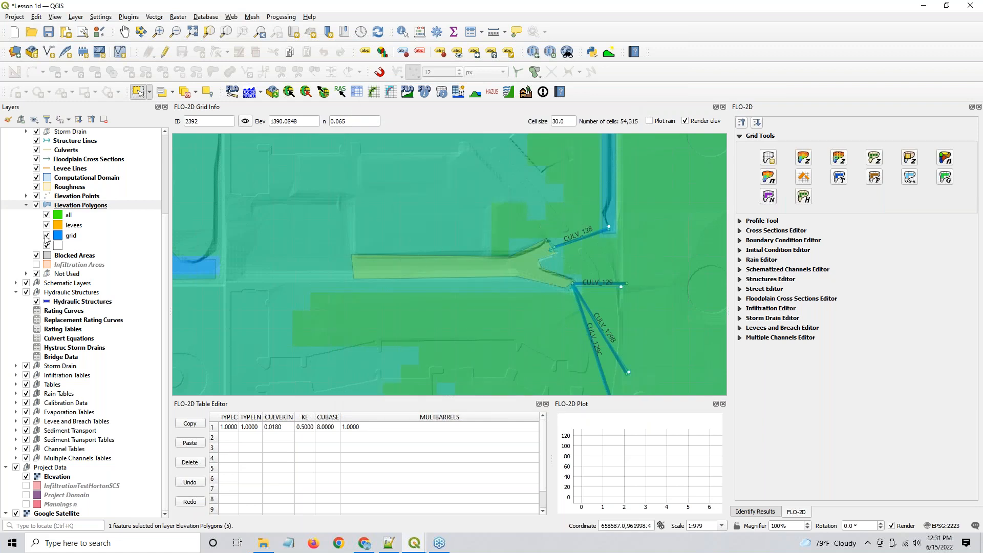
- Add the channel polygon north of CULV_128 to the selection and choose Elevation Polygons as the external layer for grid elevation correction
click(80, 207)
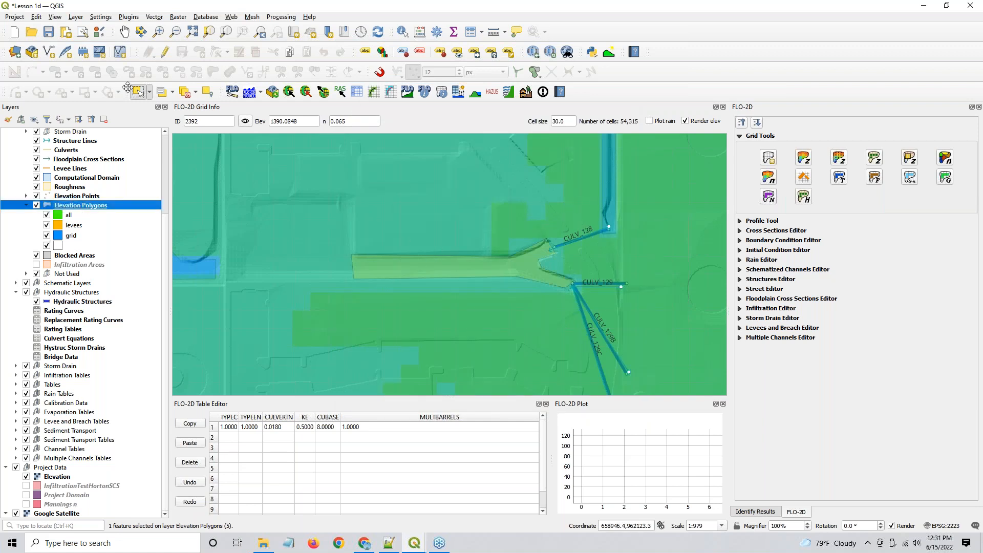
shift+click(613, 181)
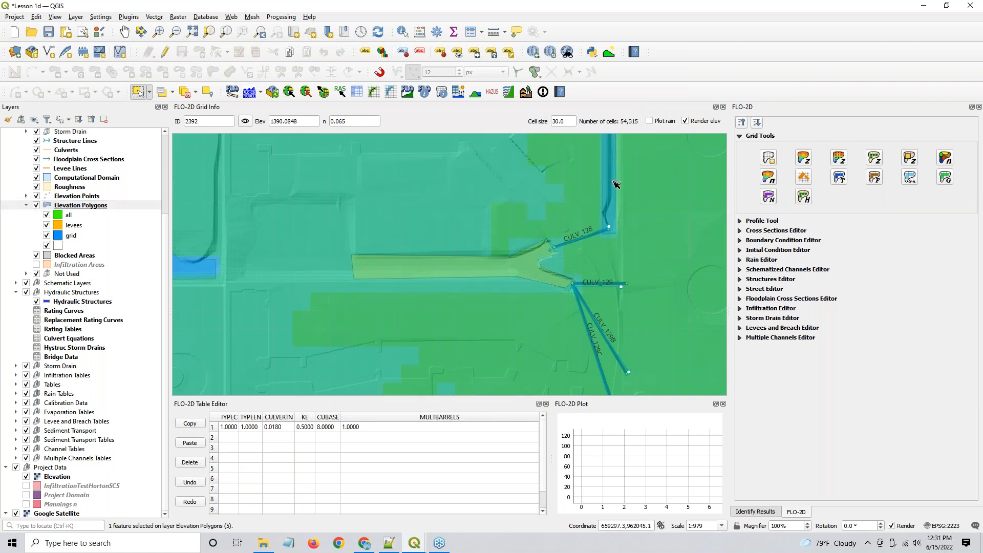
click(912, 156)
click(441, 139)
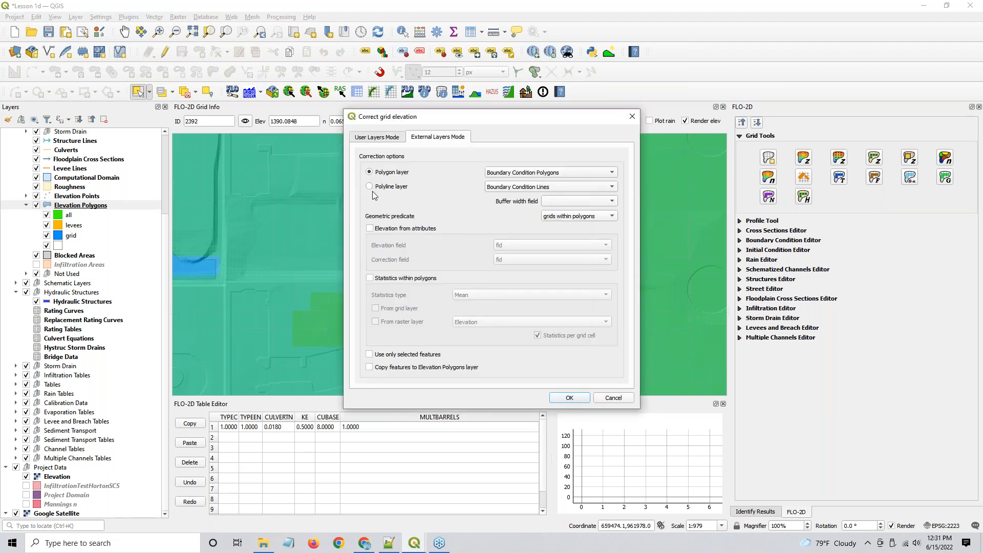
click(512, 174)
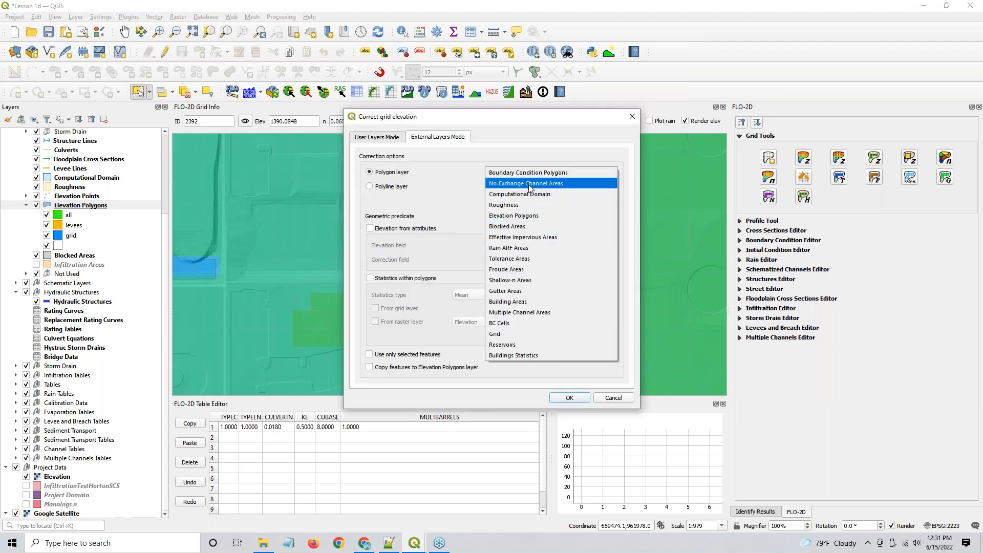
click(527, 216)
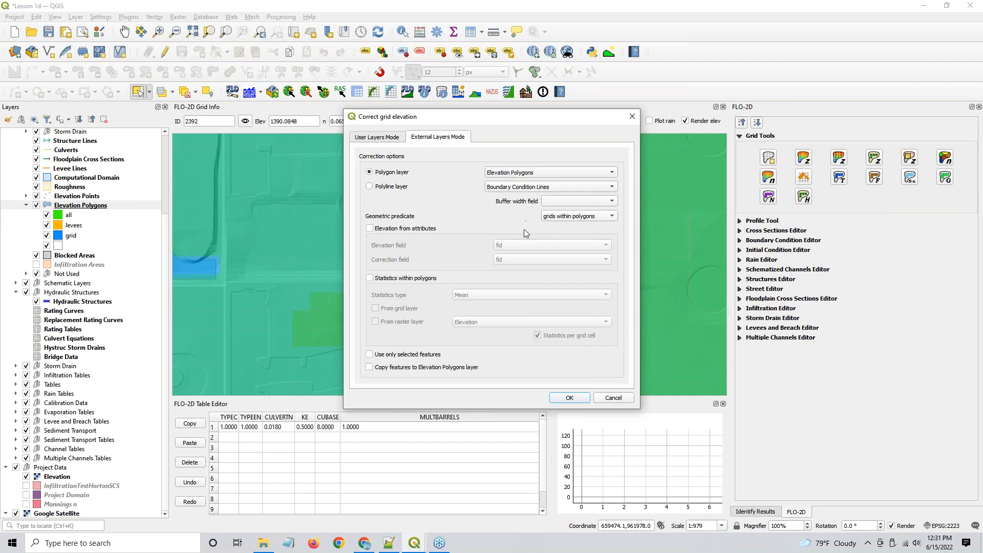
click(537, 174)
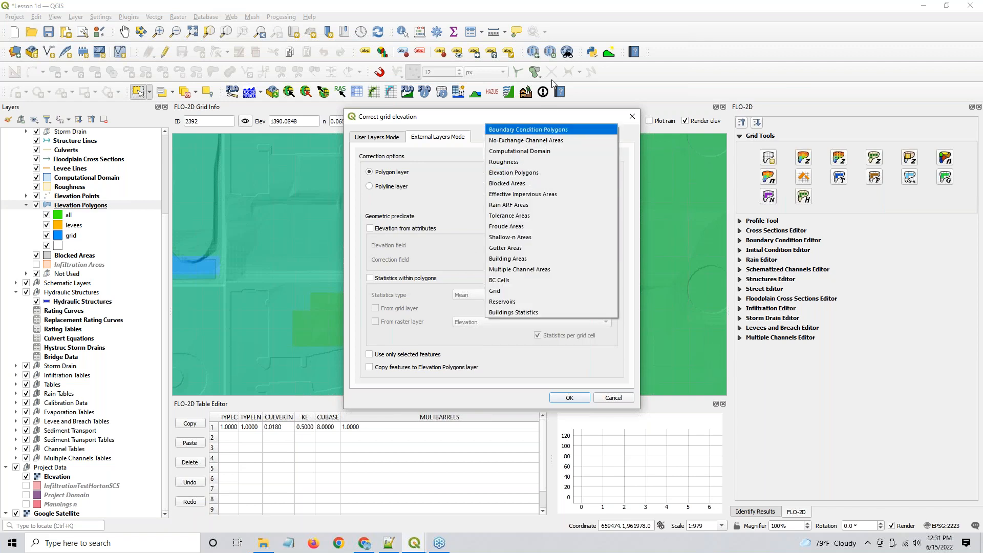
click(517, 175)
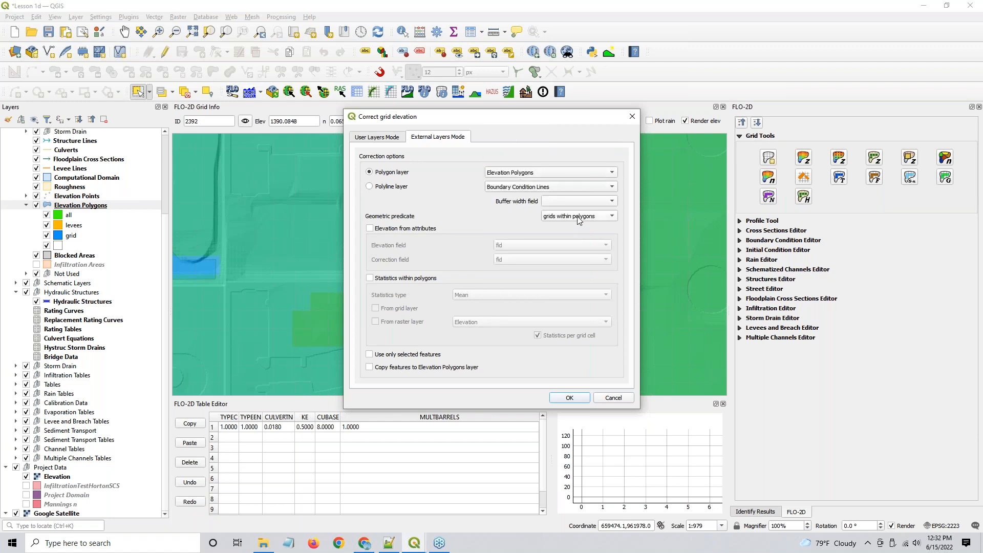
- Correct the grid elevations for centroids within the selected polygons only, using Min statistics per grid cell from the Elevation raster
click(579, 221)
click(573, 229)
click(370, 278)
click(375, 322)
click(491, 295)
click(489, 305)
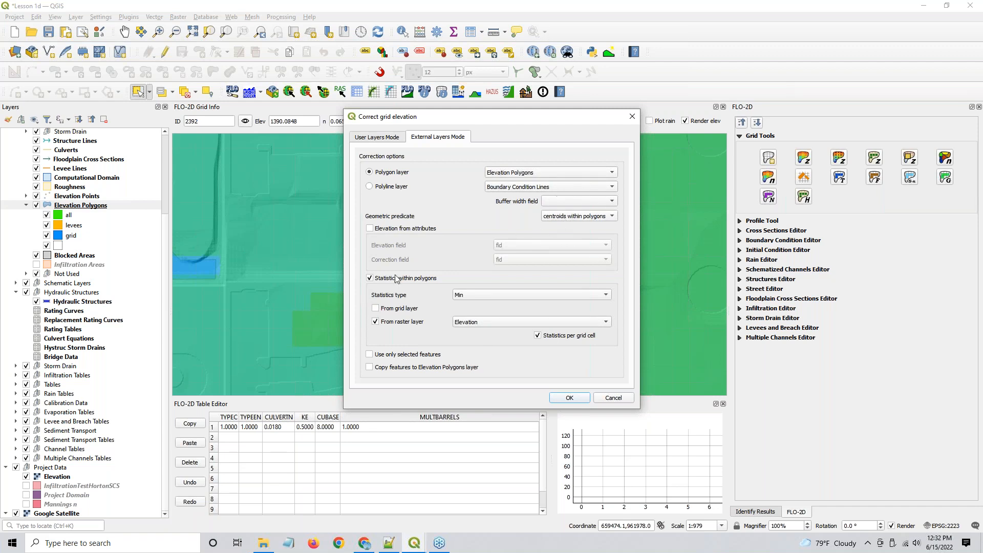
key(ctrl)
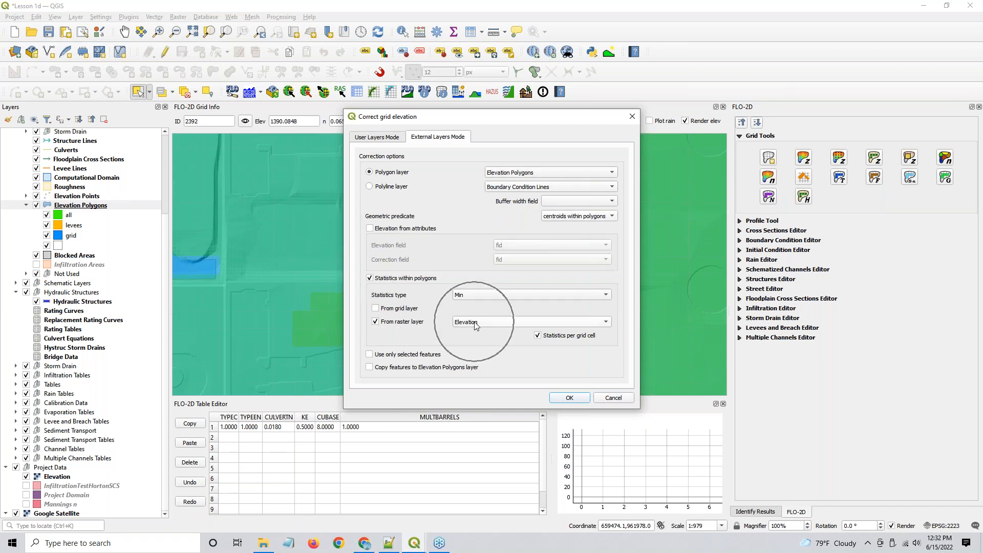
click(389, 355)
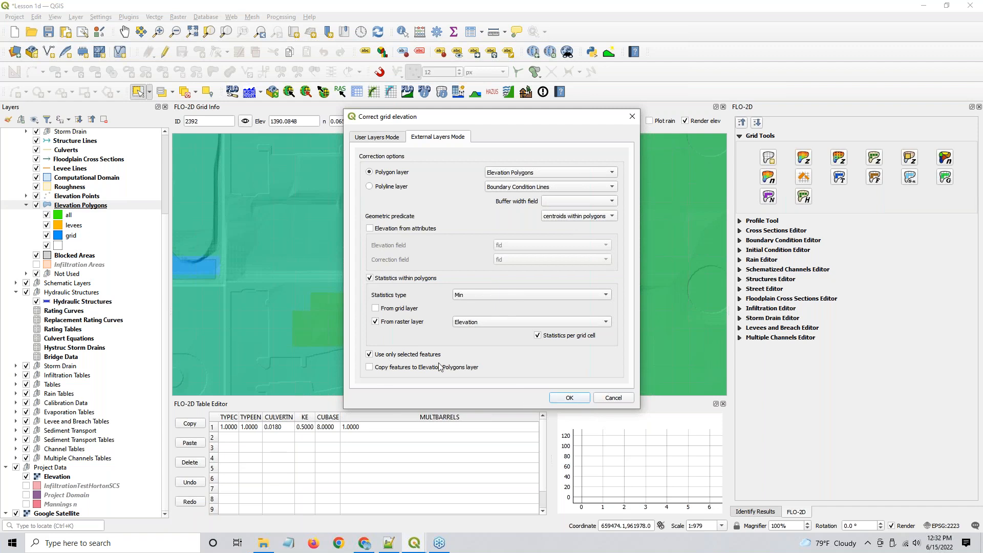
click(558, 399)
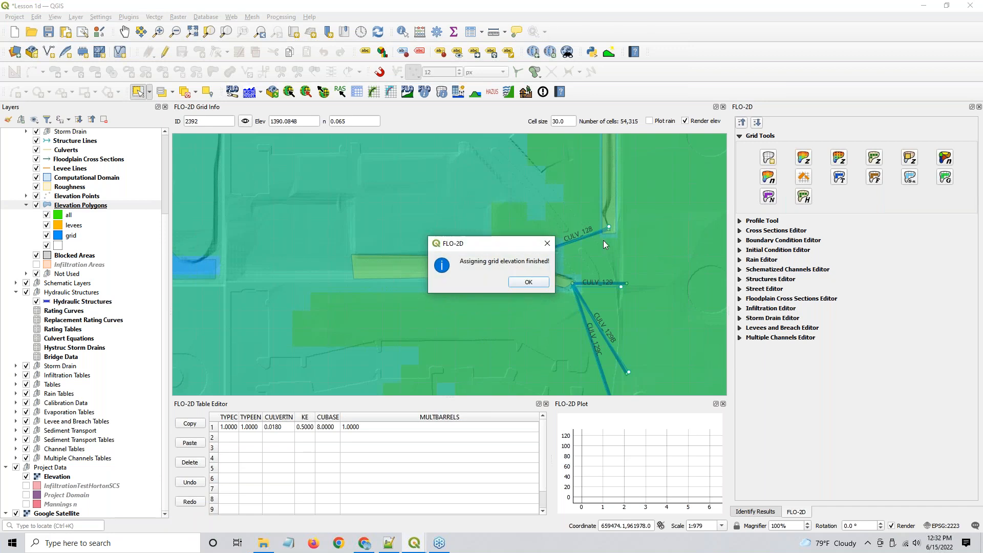
click(536, 282)
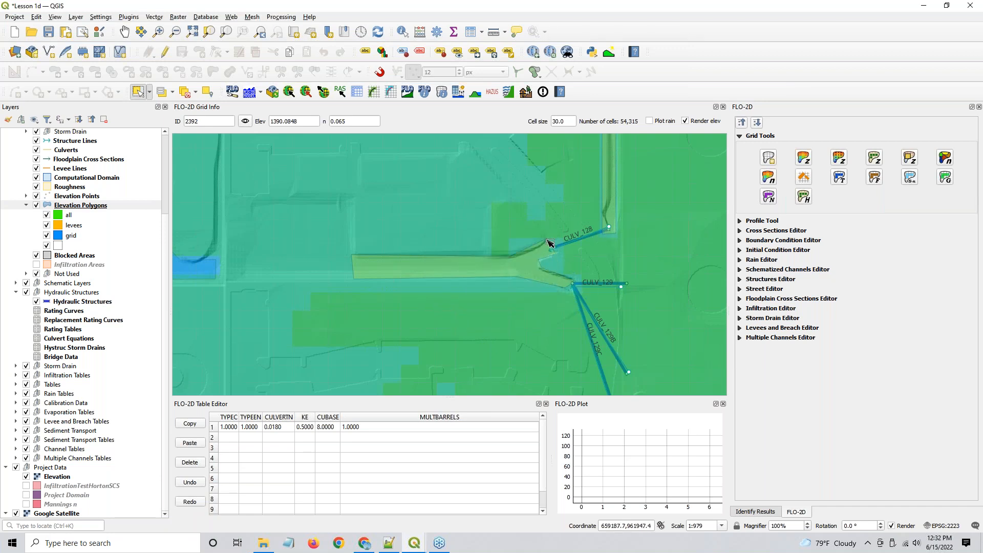
- Examine the shared western ends of CULV_129, CULV_129B and CULV_129C against the edge of the basin polygon
drag(595, 305, 383, 200)
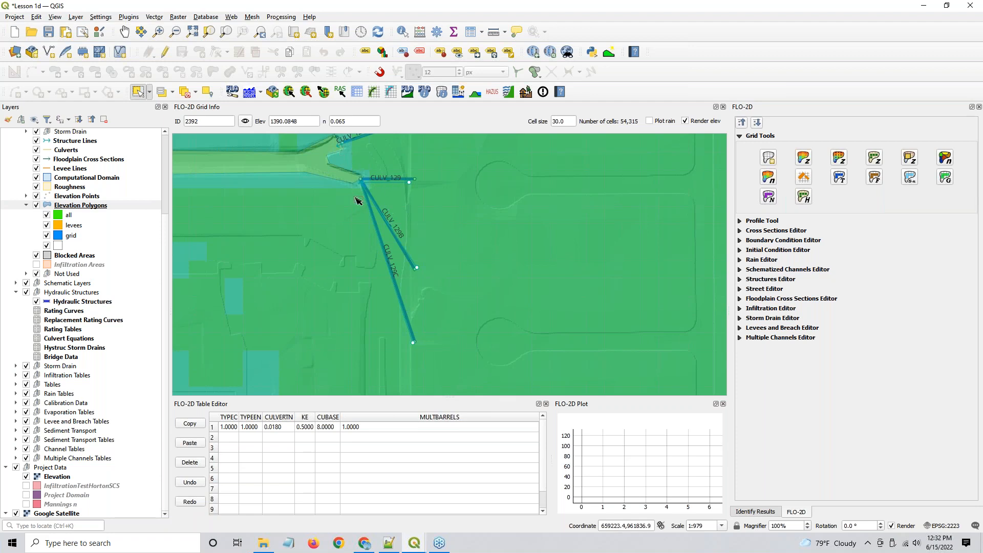
click(741, 123)
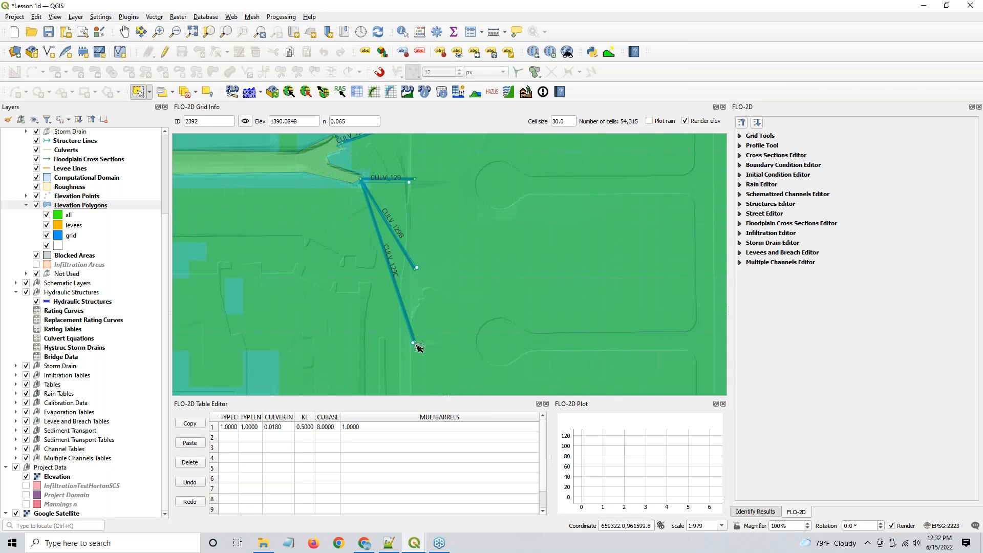
scroll(362, 179, up, 3)
right_click(358, 186)
click(539, 303)
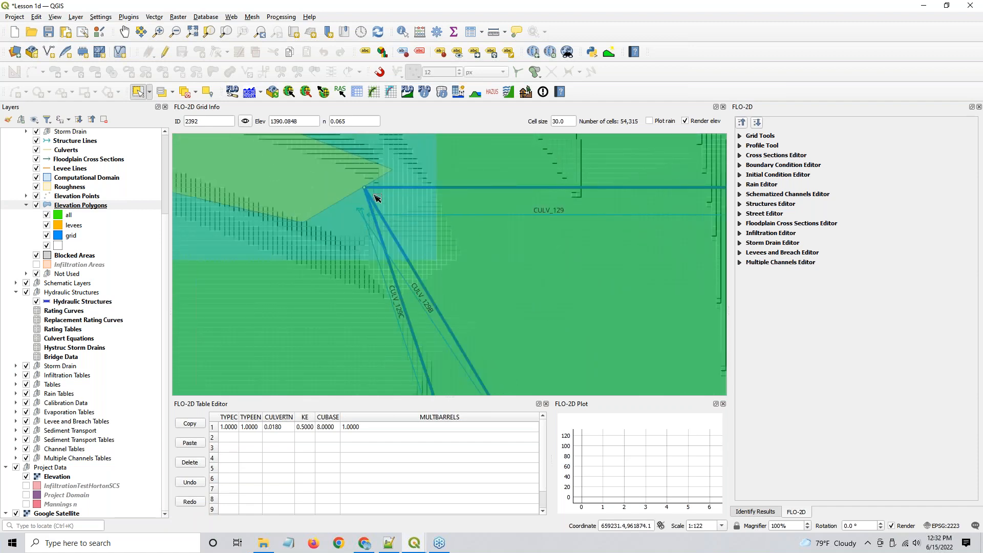
scroll(374, 198, up, 2)
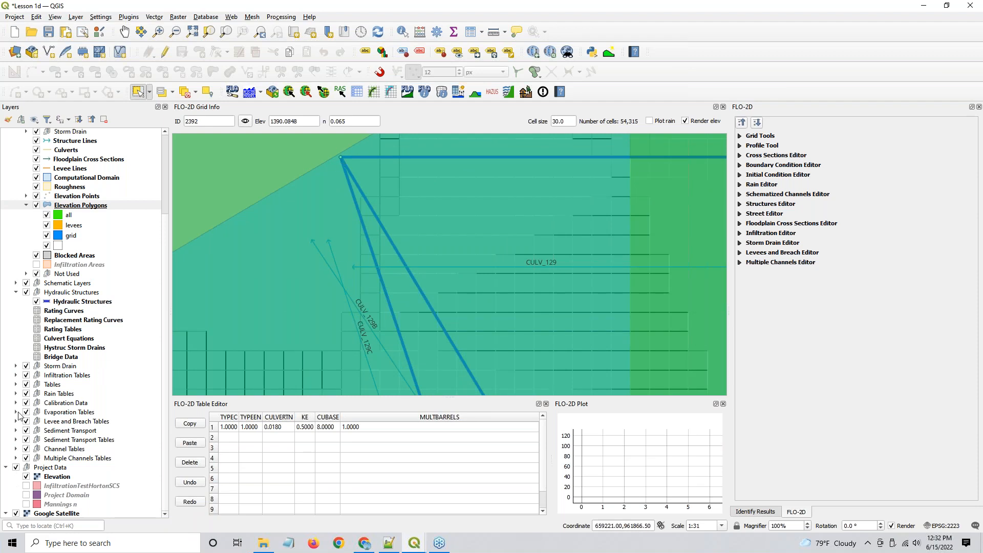
scroll(378, 290, down, 1)
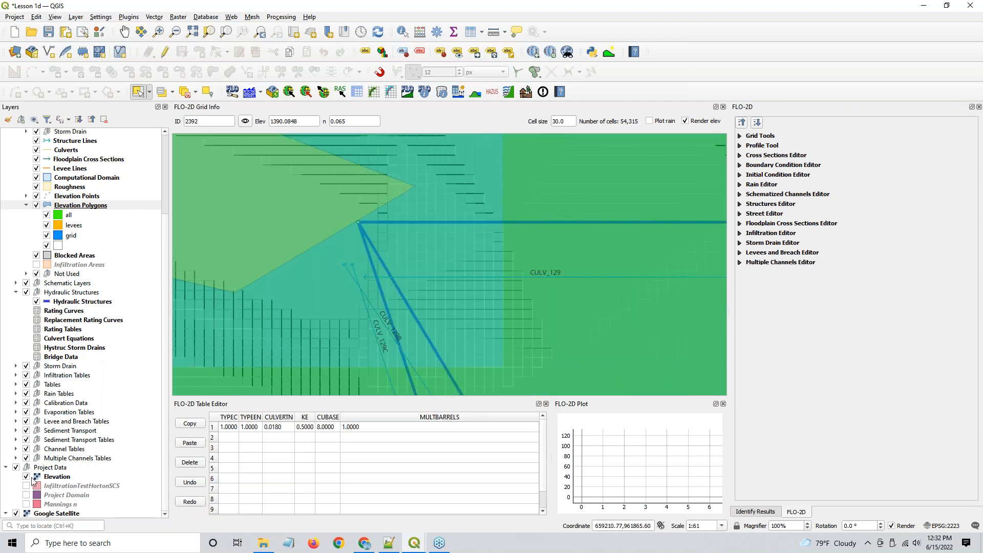
- Deselect the polygons, hide the Elevation raster and rendered grid elevations, and compare the elevation polygons with the satellite imagery at the CULV_129 end
click(26, 476)
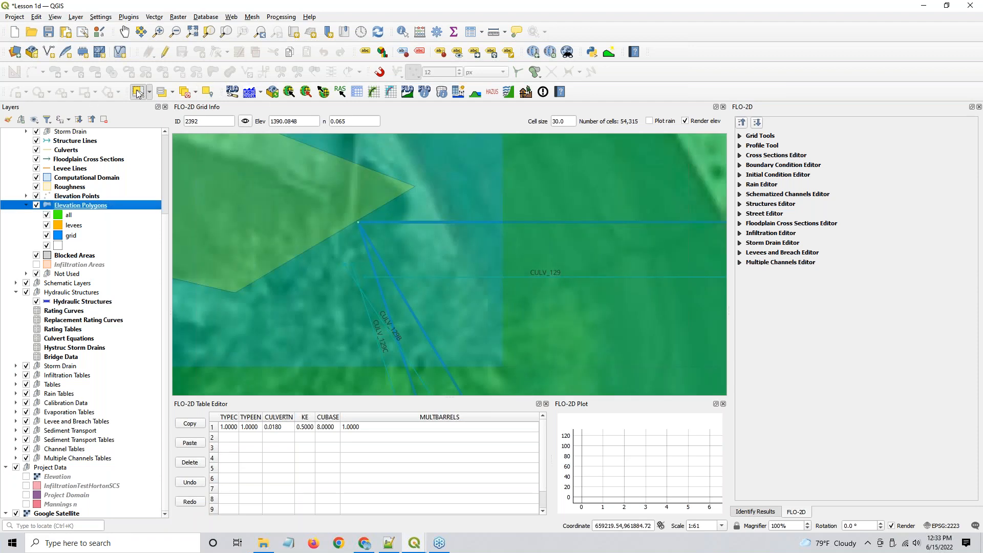
click(184, 93)
click(36, 205)
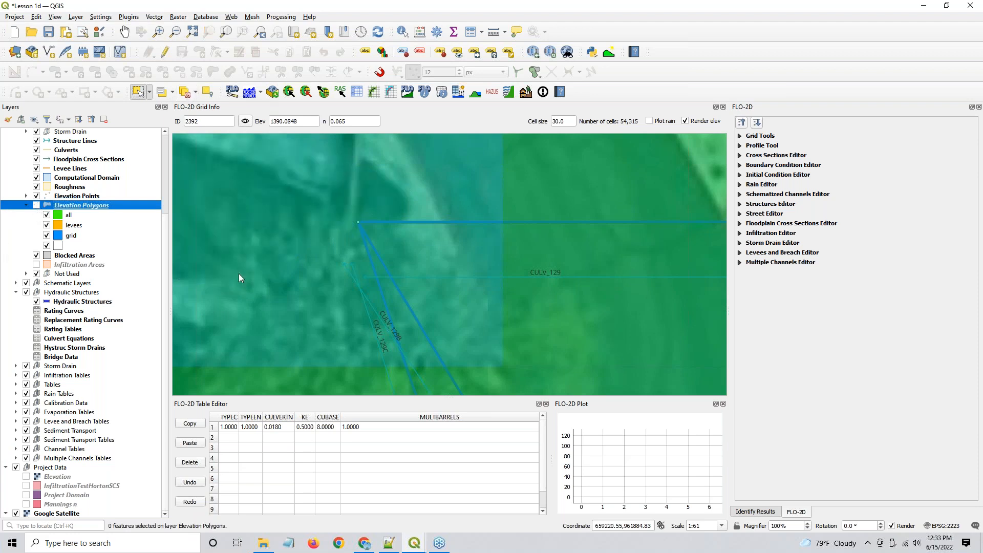
scroll(293, 257, down, 2)
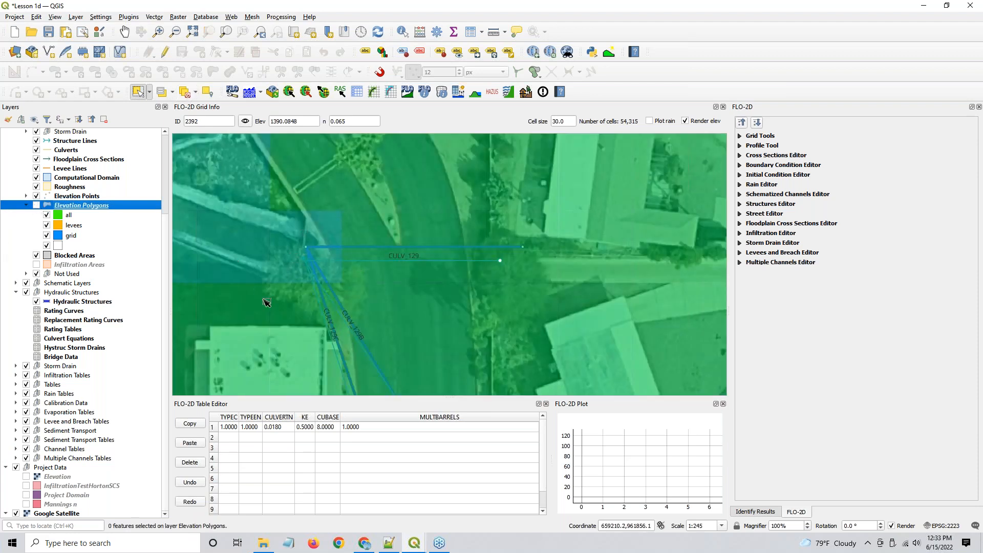
click(685, 121)
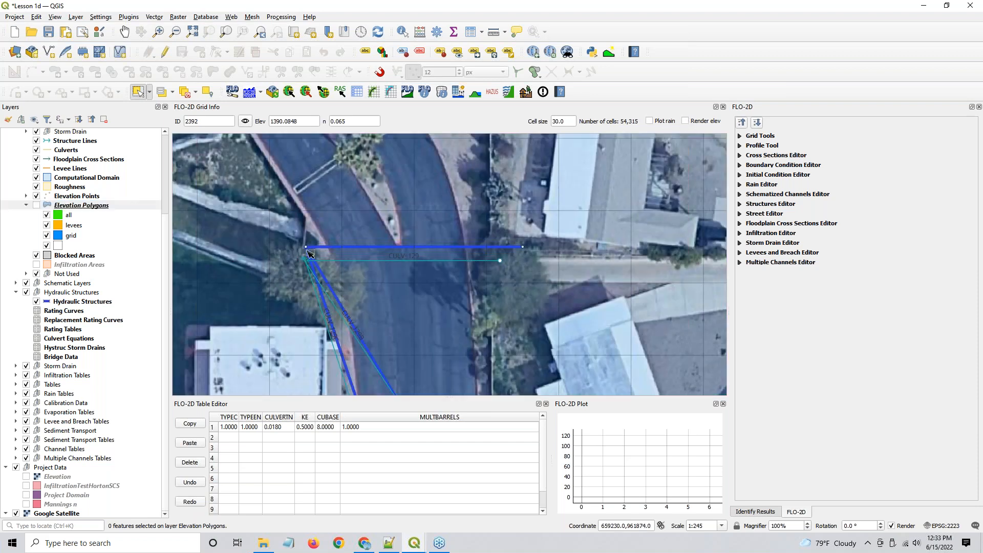
click(43, 206)
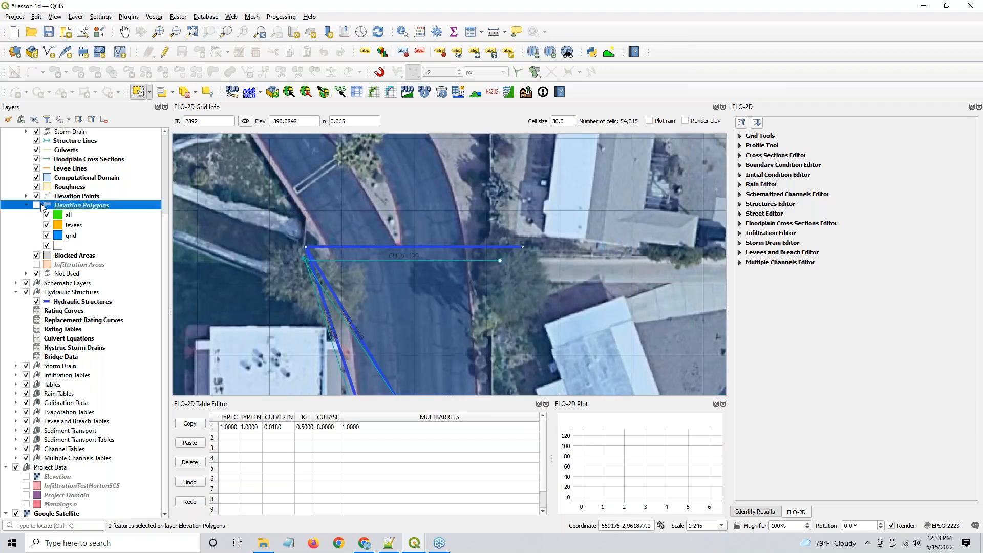
click(36, 205)
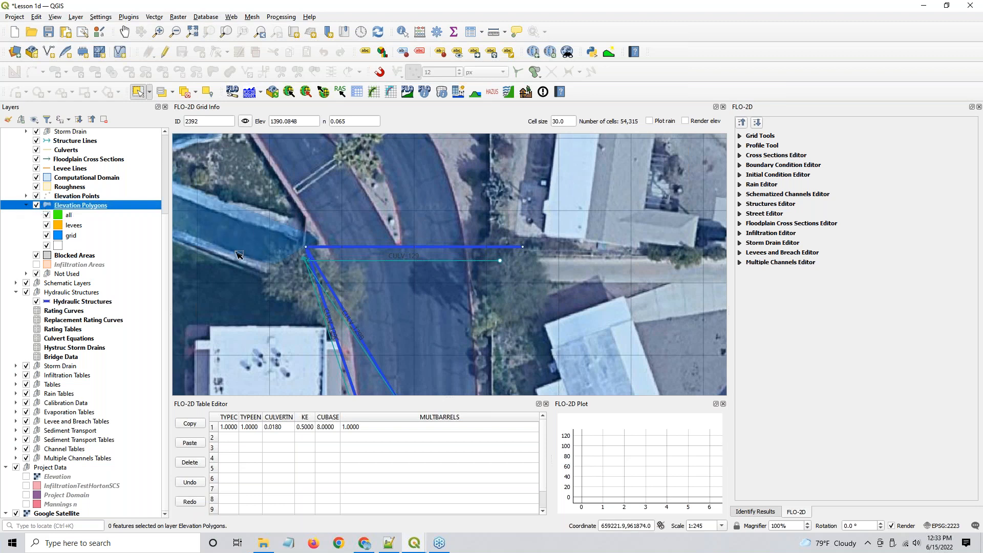
scroll(305, 251, up, 3)
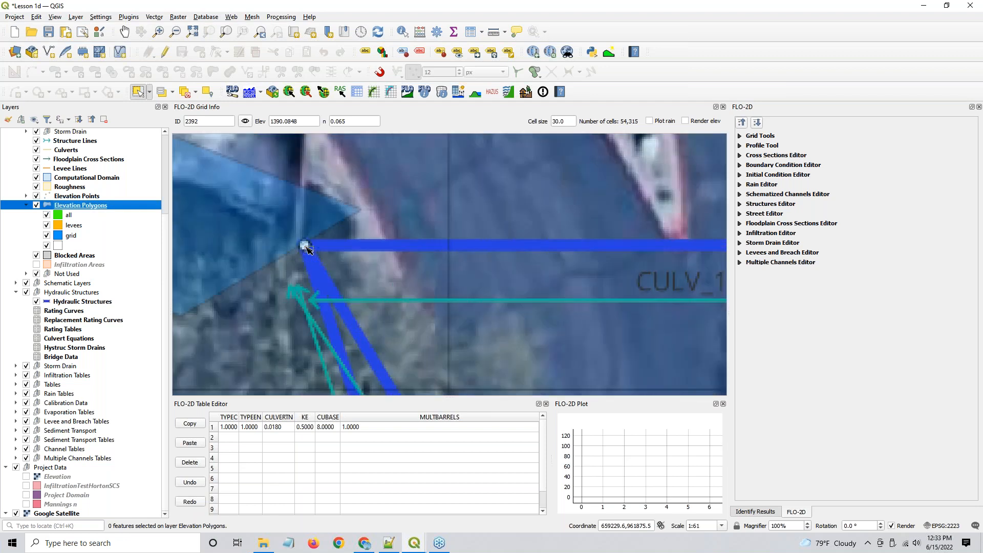
scroll(342, 251, down, 3)
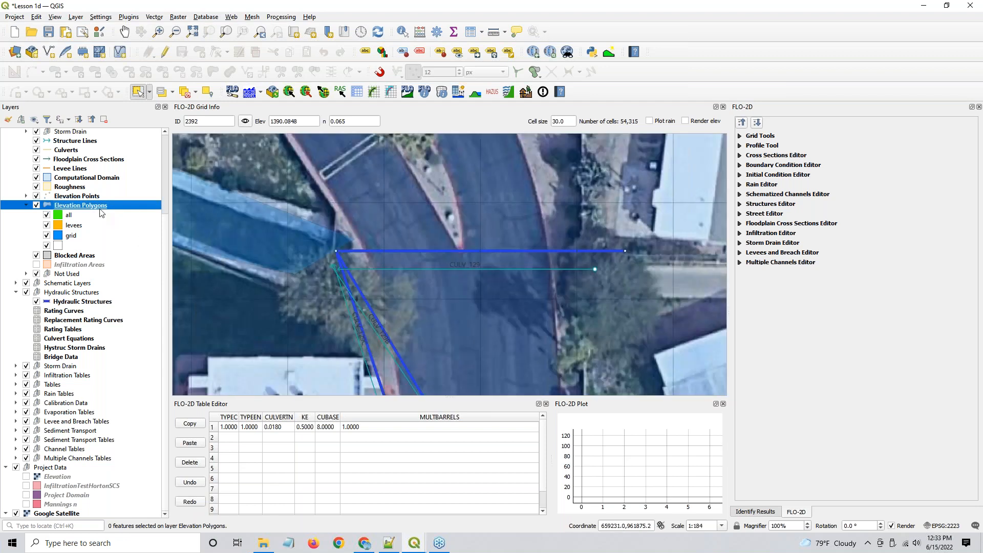
- Move the lower vertex of the basin polygon's southern arm outward to cover the CULV_129 group ends, and finish editing the layer
click(164, 51)
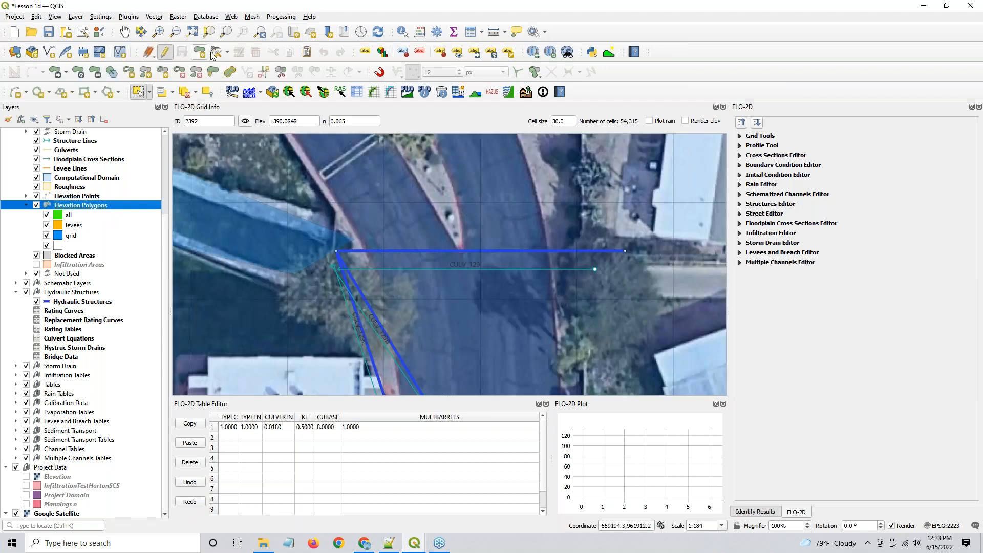
click(216, 51)
click(296, 272)
click(346, 286)
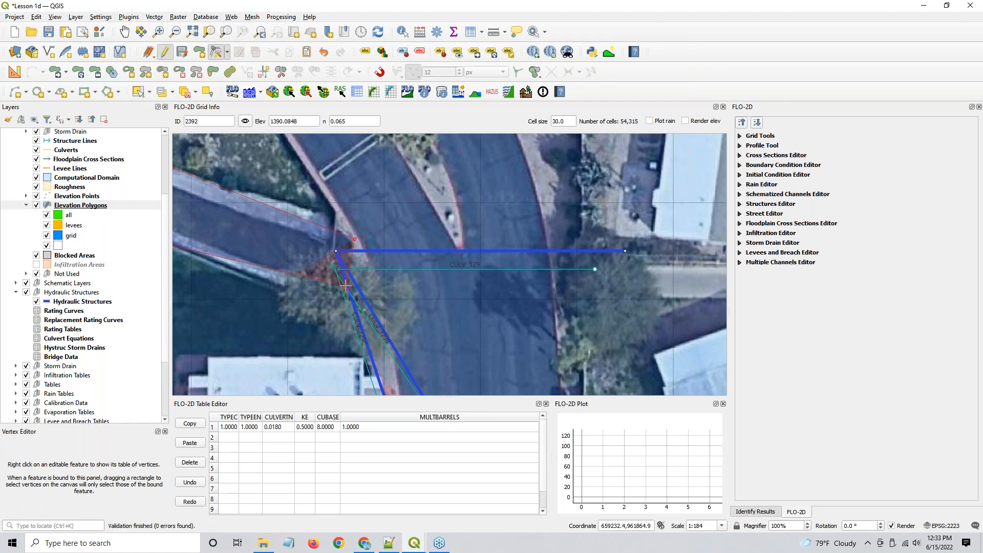
click(90, 204)
click(165, 51)
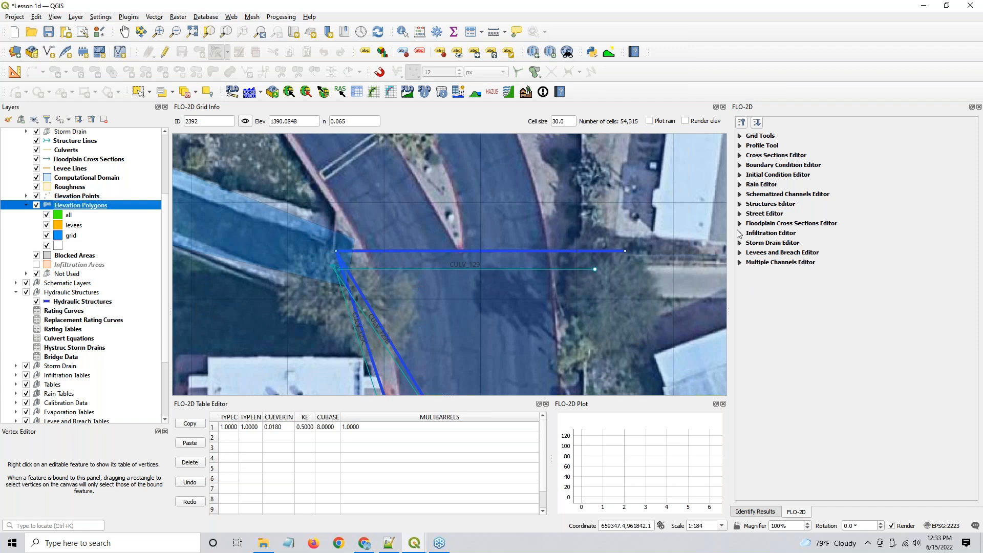
- Load CULV_129 in the Structures Editor, check its storm drain capacity and schematize the hydraulic structures
click(740, 204)
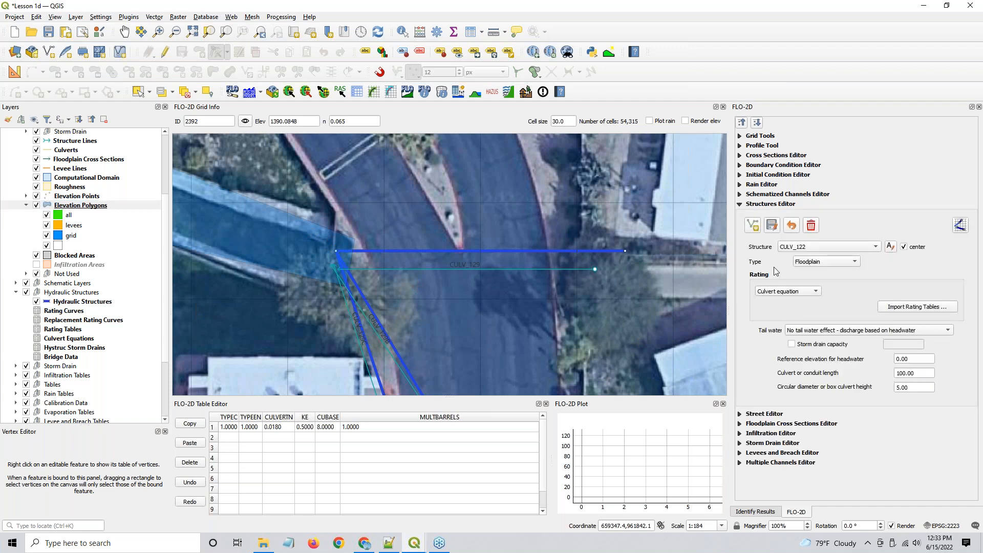
click(858, 246)
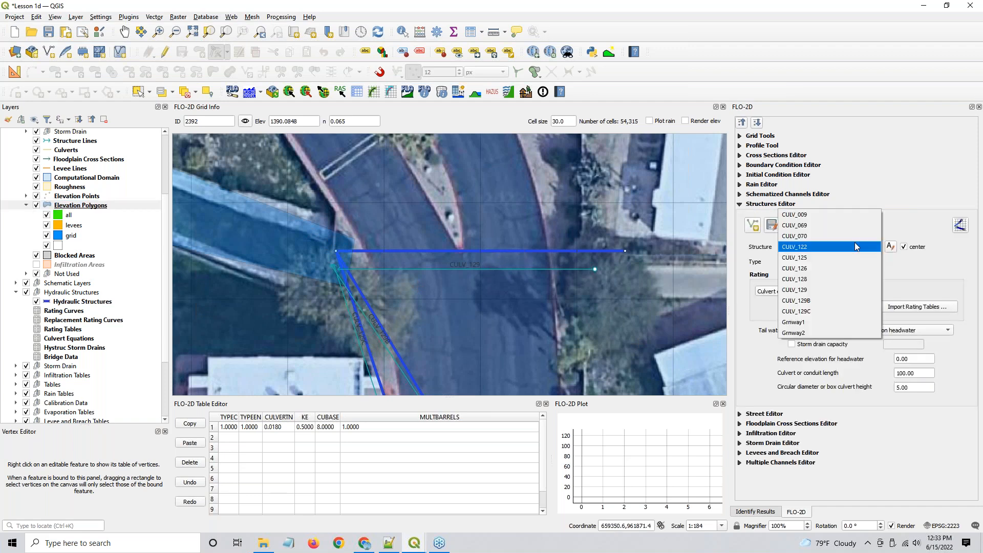
click(857, 290)
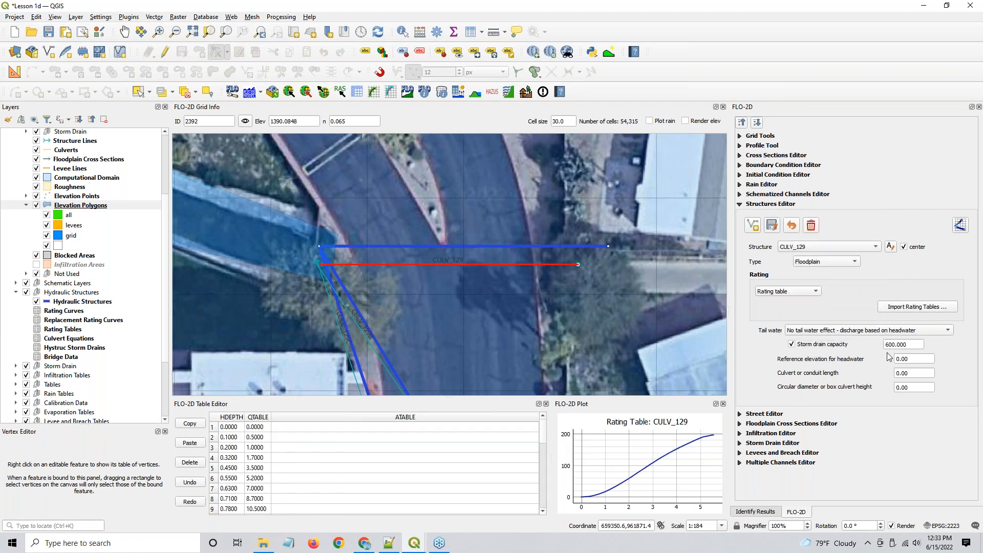
click(810, 350)
key(ctrl)
click(959, 226)
click(535, 271)
- Examine the highest depth and discharge rows of CULV_129's rating table
scroll(320, 456, down, 8)
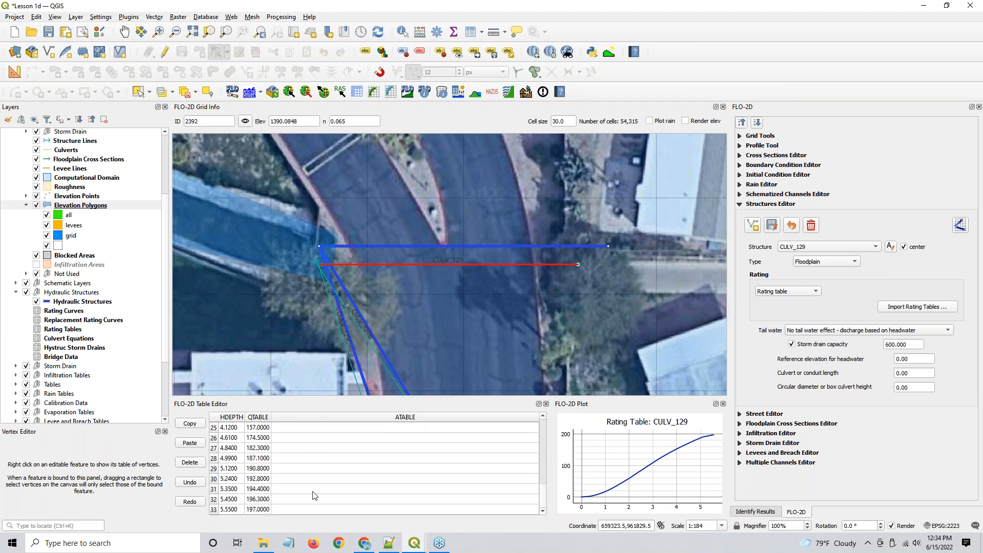
click(260, 511)
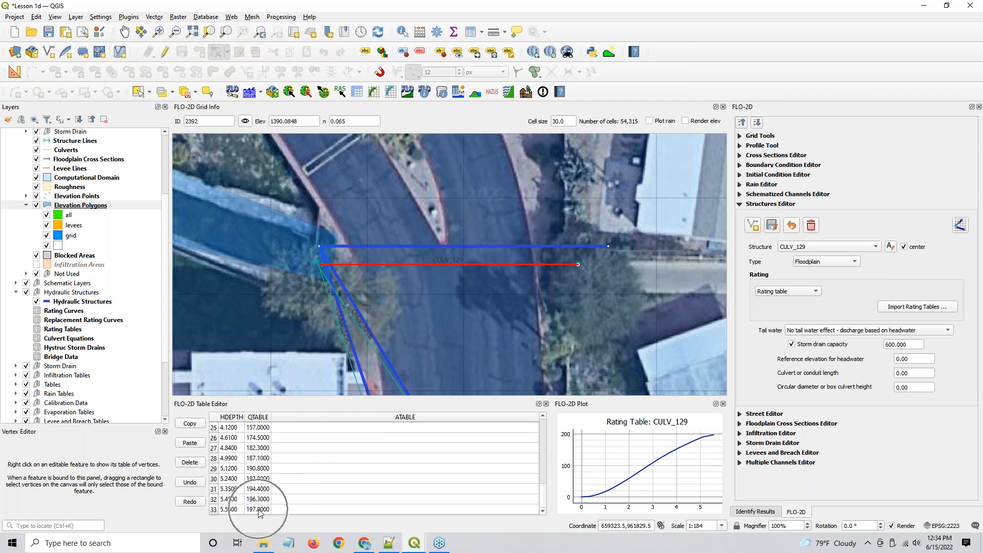
click(259, 511)
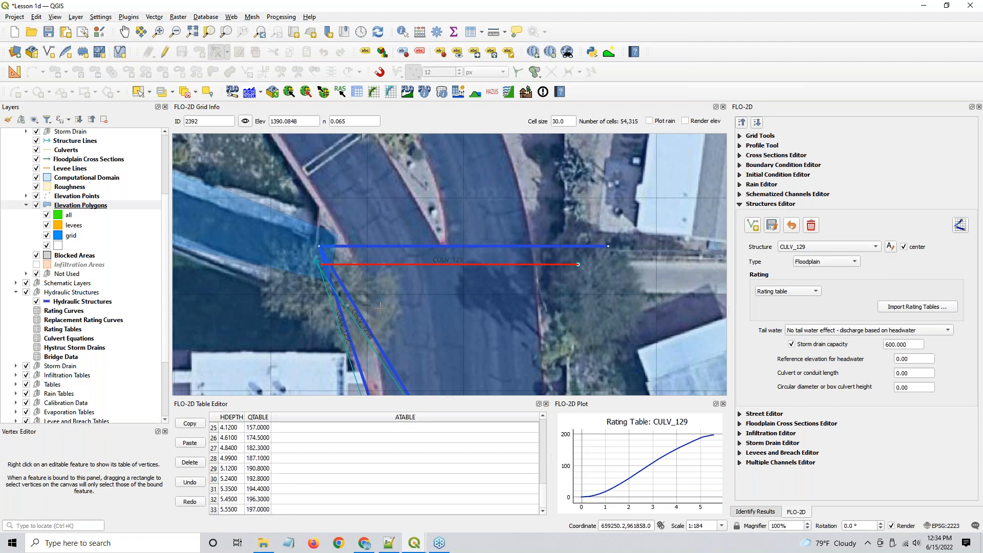
scroll(650, 315, down, 2)
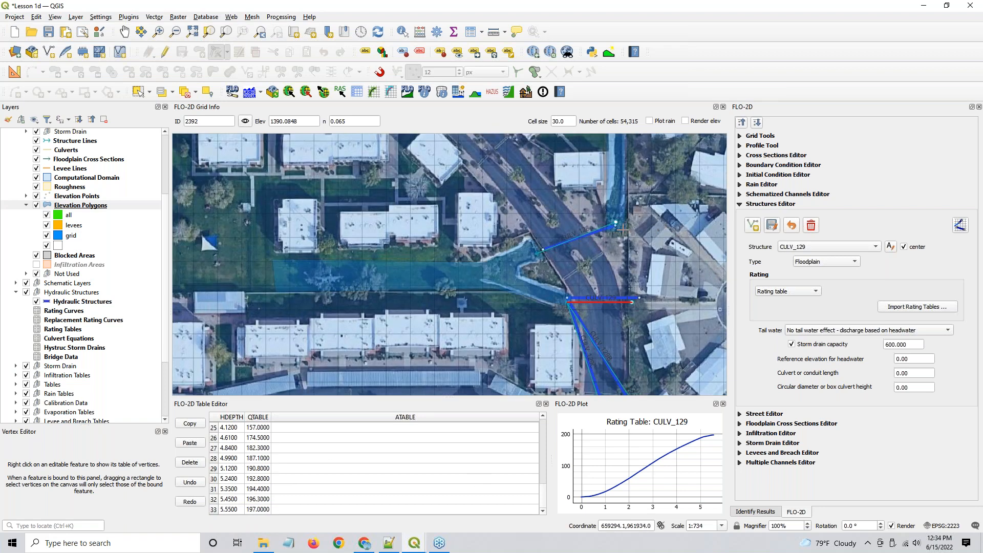
- Review the FLO-2D control variables and component switches without changing them
drag(630, 358, 583, 312)
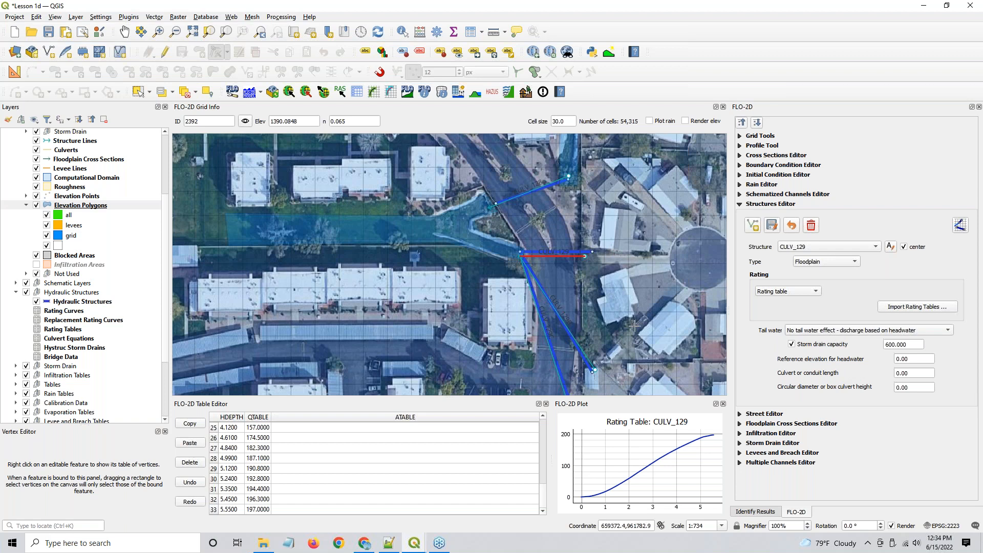
scroll(635, 325, down, 1)
drag(398, 262, 308, 194)
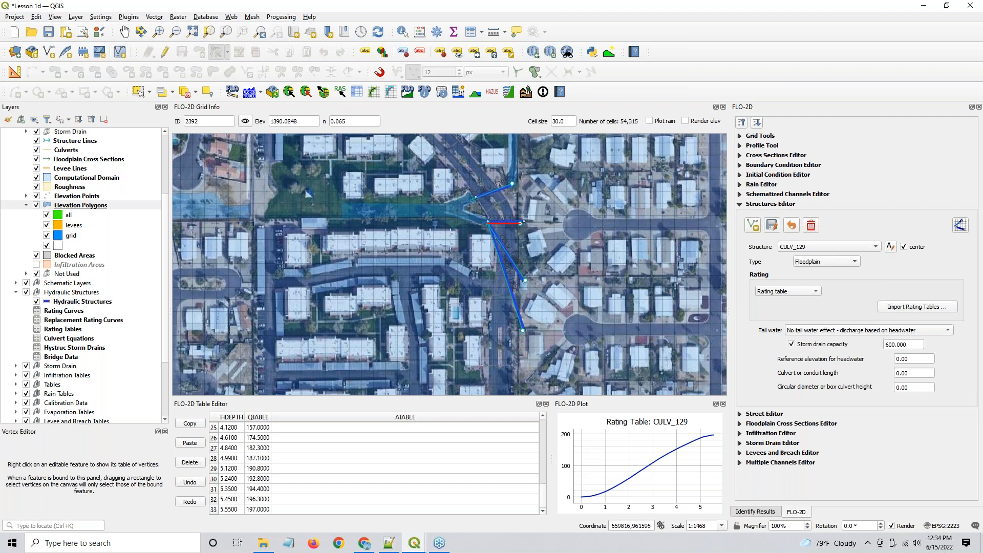
click(358, 93)
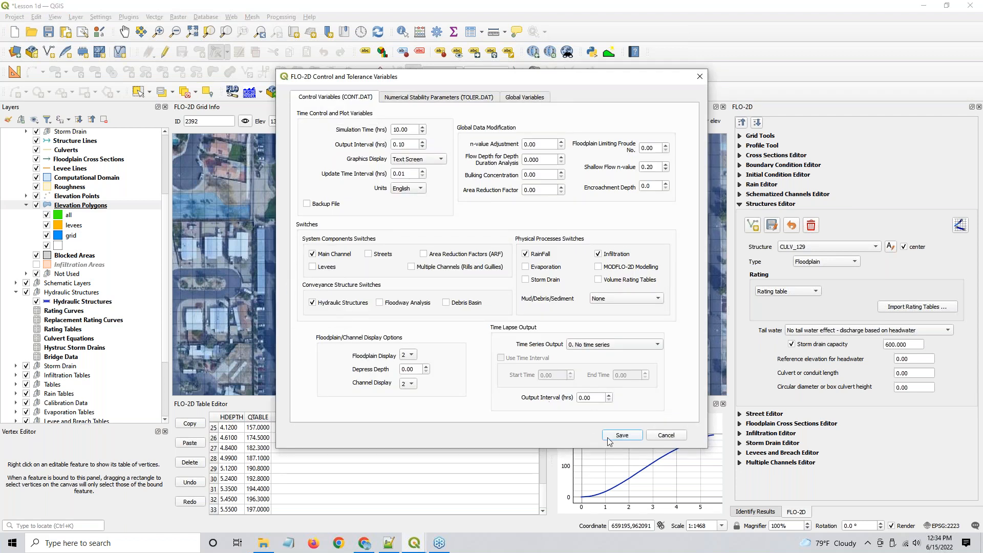
click(666, 435)
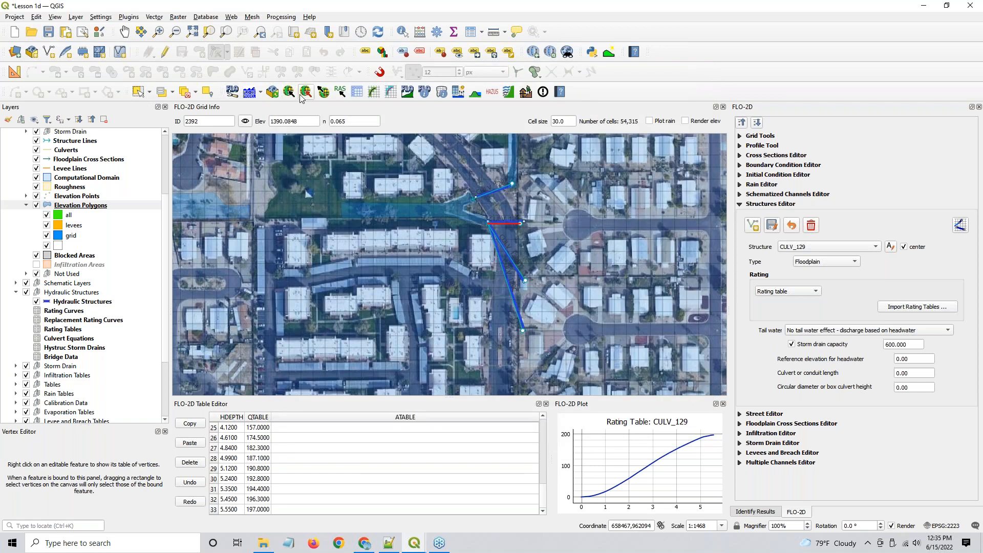
- Export the FLO-2D data files with all available components selected to the Webinar Export folder in Module 2 Culverts
click(324, 92)
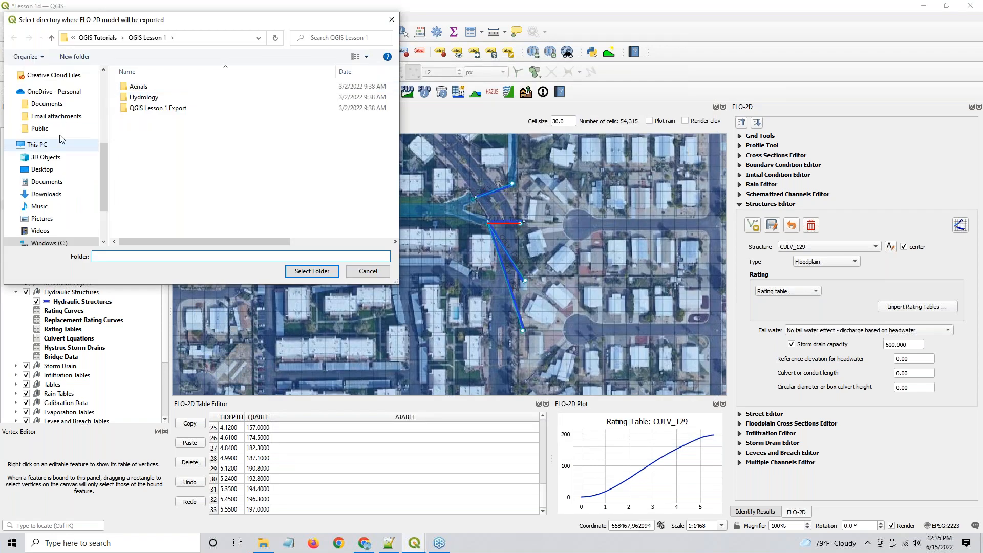
scroll(31, 157, up, 4)
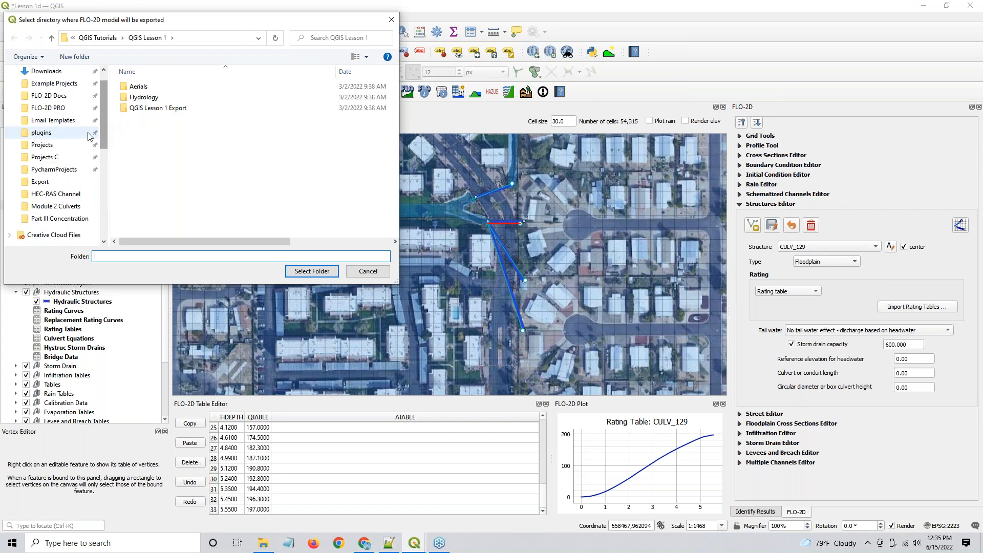
click(42, 183)
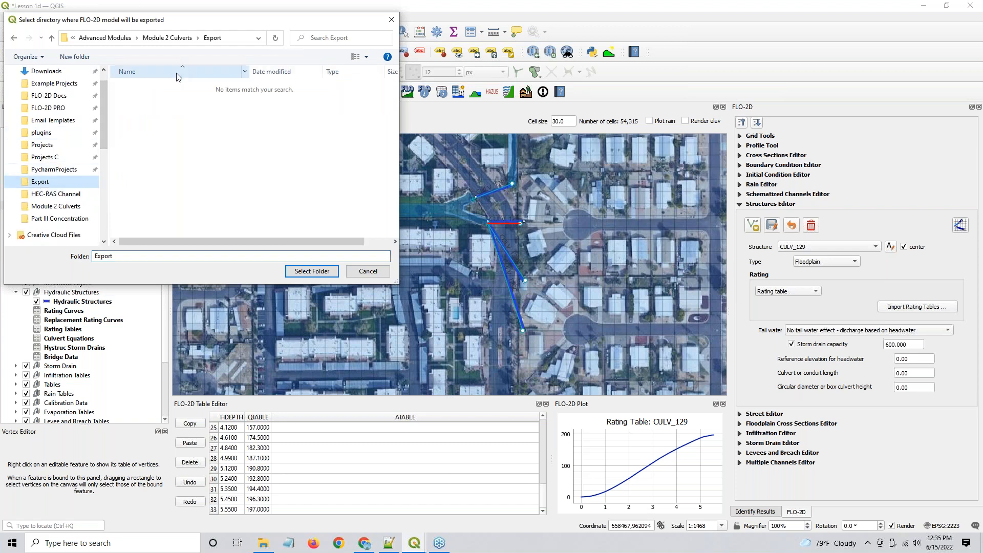
click(171, 38)
click(313, 105)
double_click(313, 105)
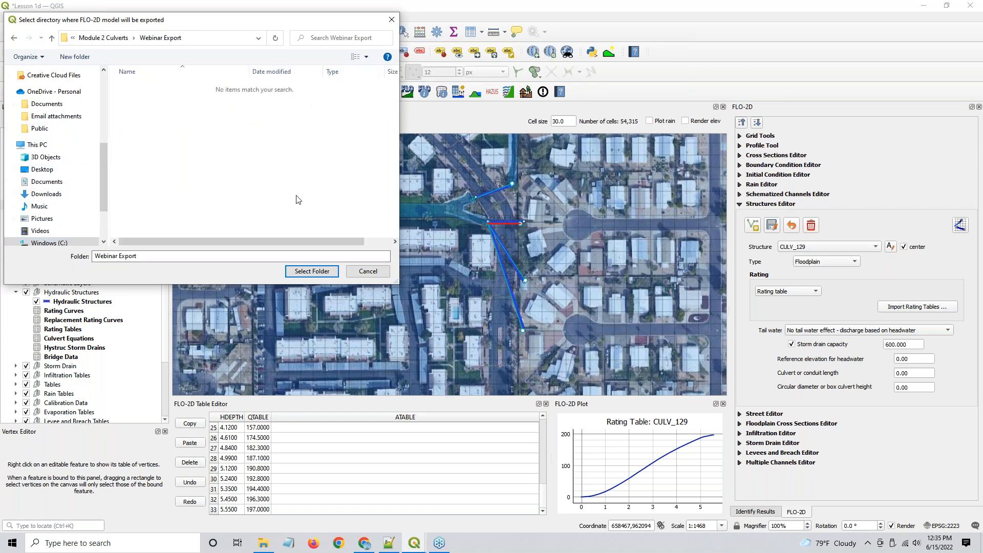
click(313, 272)
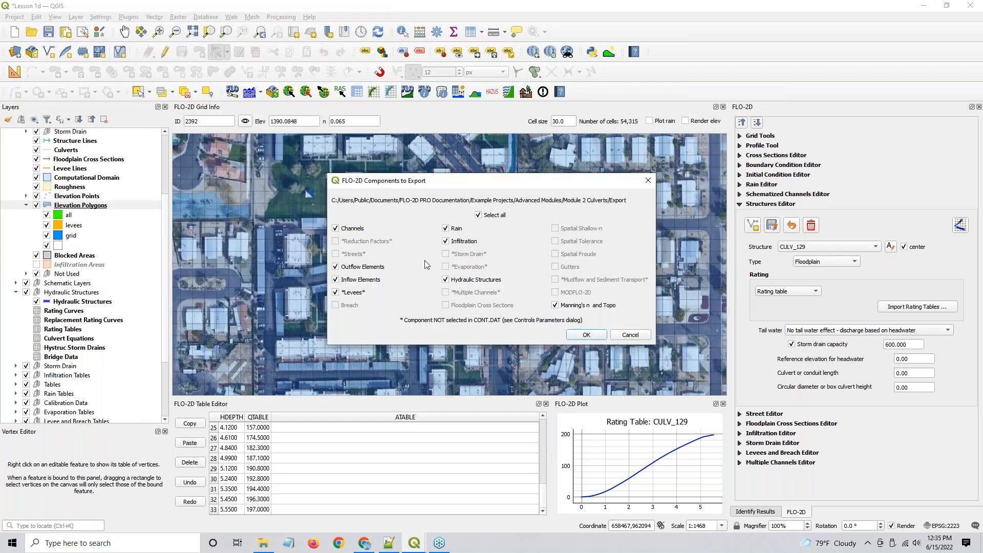
click(589, 336)
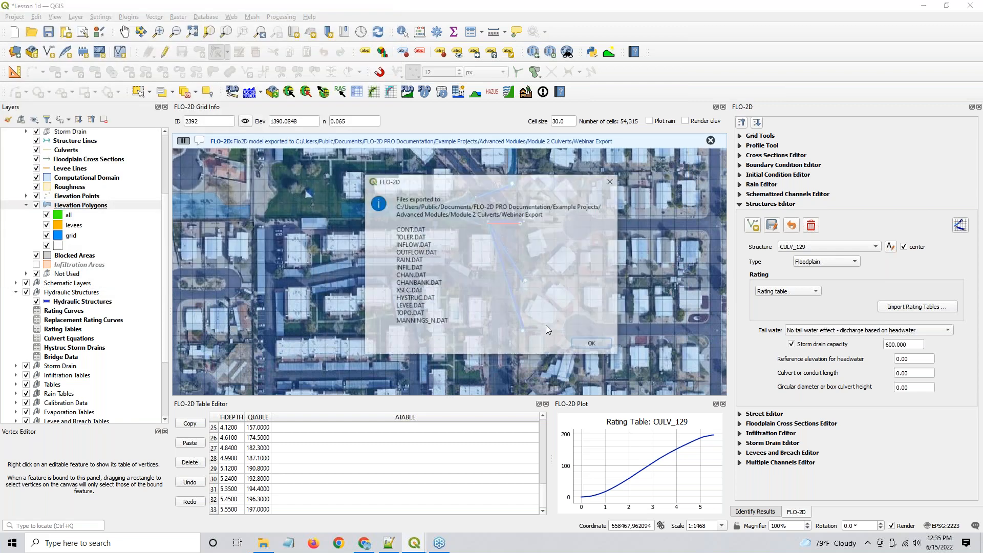
click(592, 344)
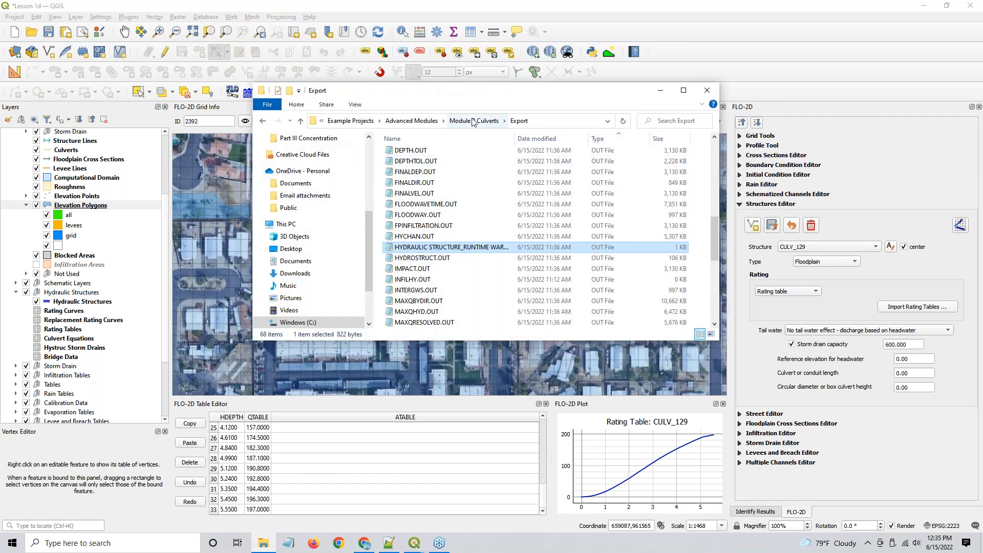
- In File Explorer, open HYSTRUC.DAT from the Webinar Export folder of Module 2 Culverts
click(474, 121)
double_click(412, 187)
click(413, 190)
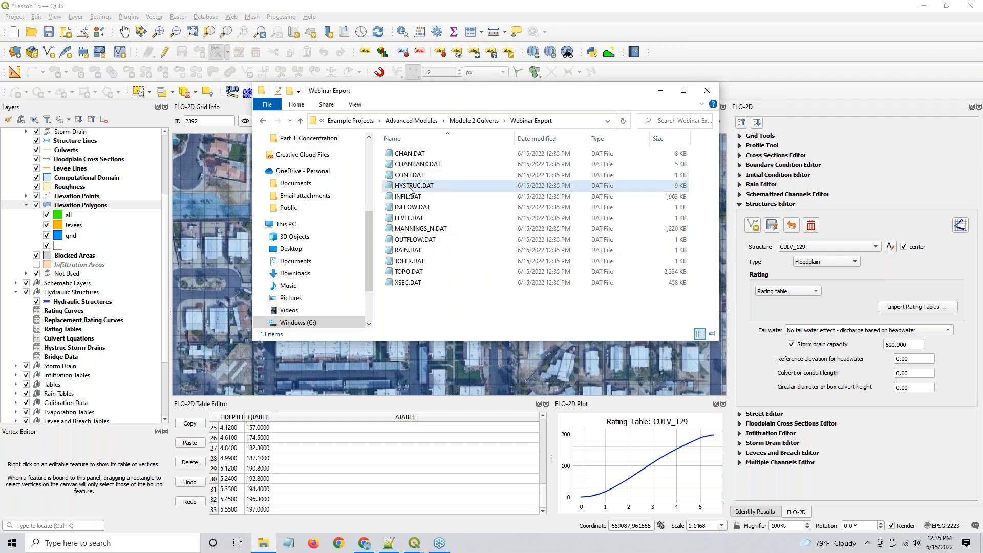
double_click(408, 187)
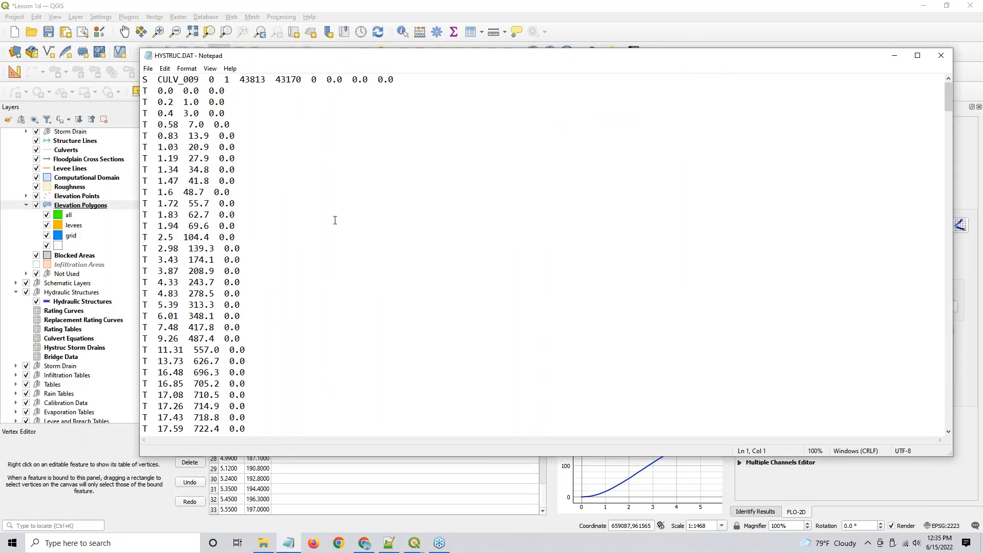
- Examine the fields of the CULV_009 structure line, from its name and rating type through its inlet and outlet grid elements to the last three parameters
drag(144, 79, 431, 76)
click(171, 79)
key(ctrl)
double_click(226, 80)
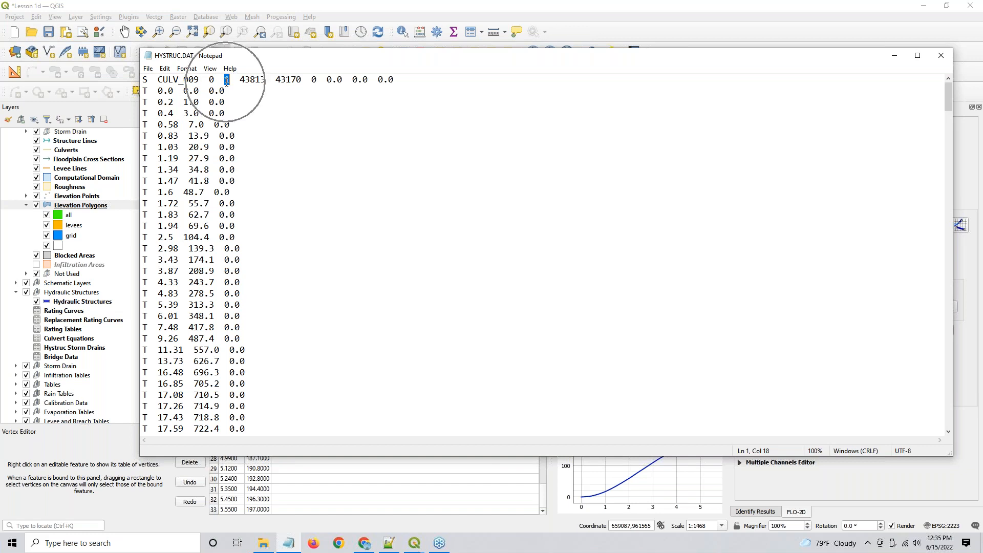
double_click(252, 80)
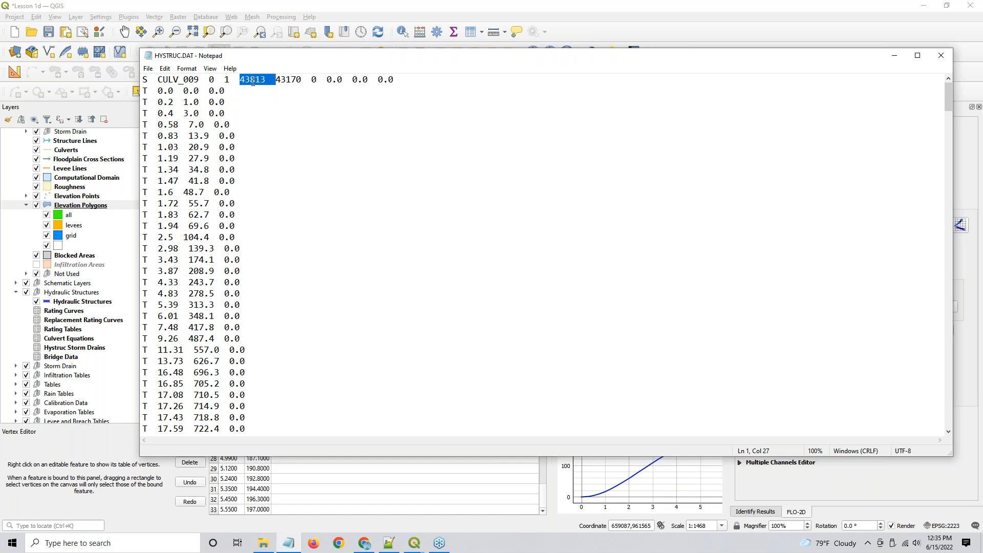
click(290, 80)
double_click(261, 79)
double_click(292, 80)
double_click(313, 79)
drag(326, 82, 422, 86)
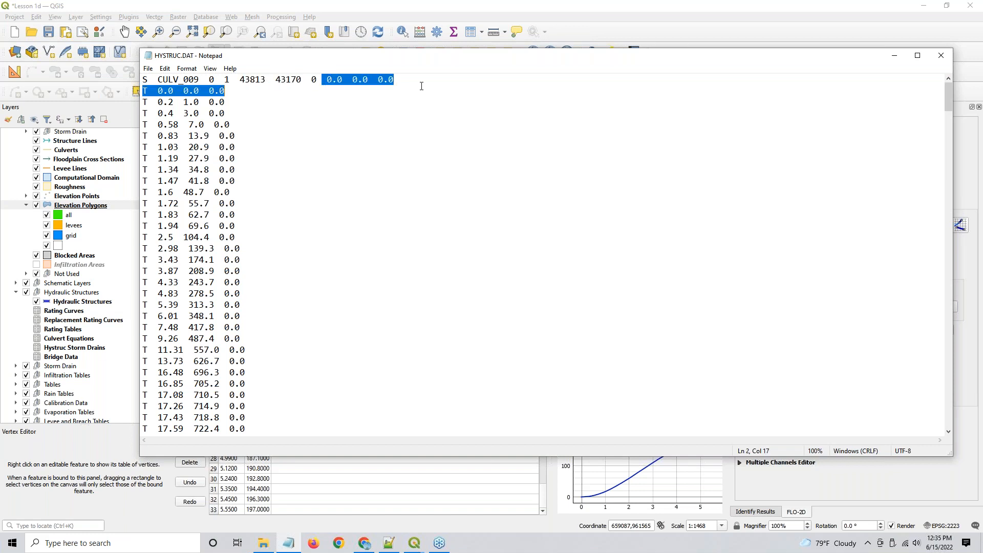
drag(328, 80, 394, 80)
- Examine the depth and discharge rows of the CULV_009 rating table and their third column
drag(147, 95, 262, 332)
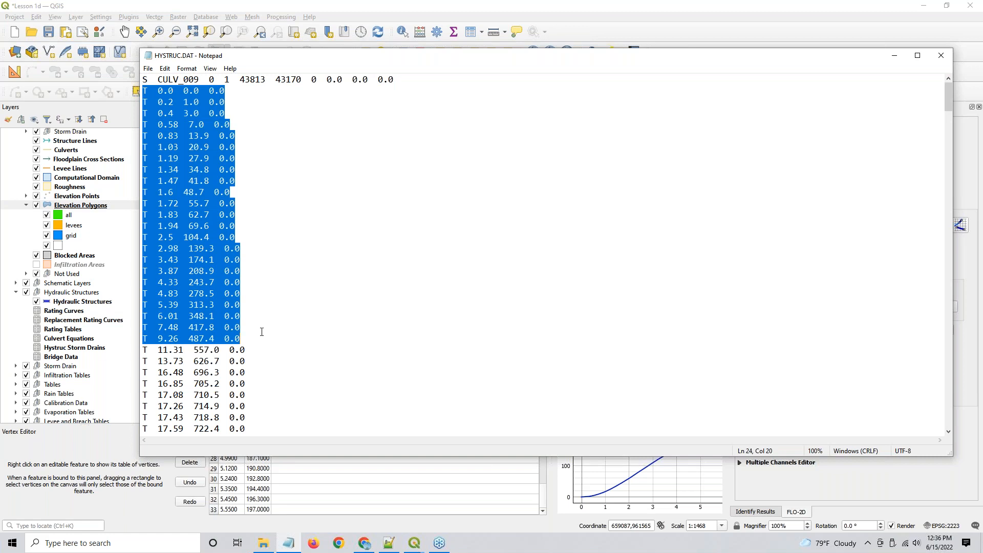
click(206, 128)
drag(209, 91, 223, 93)
- Find the F line of CULV_122 and check its culvert type and entrance type codes against the Module 2 Part 2 documentation in the browser
scroll(252, 232, down, 7)
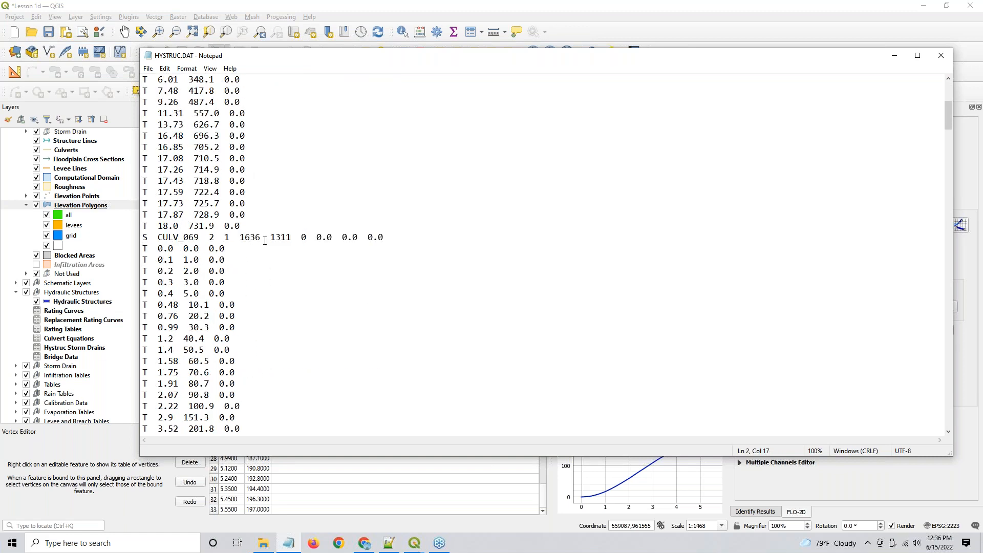
scroll(265, 240, down, 15)
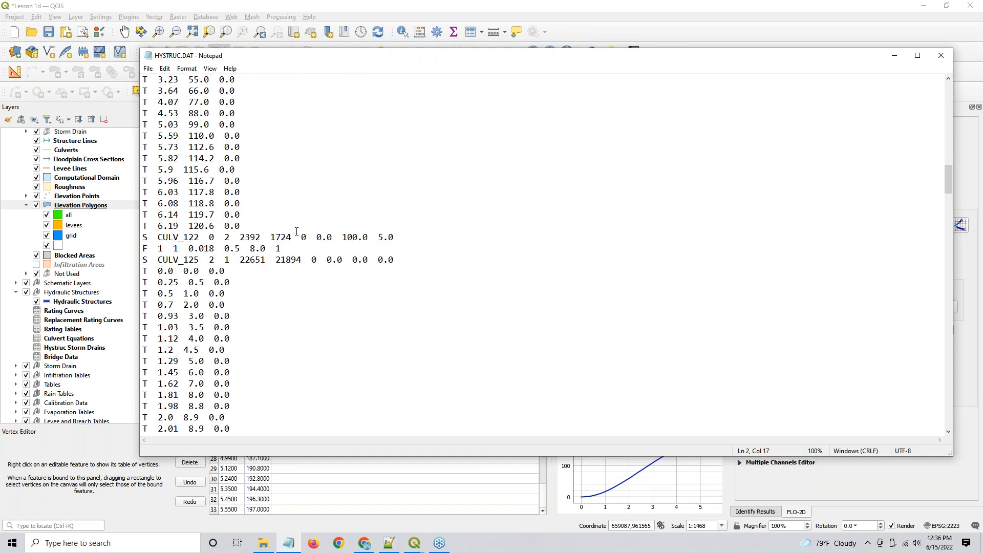
click(144, 248)
key(shift+End)
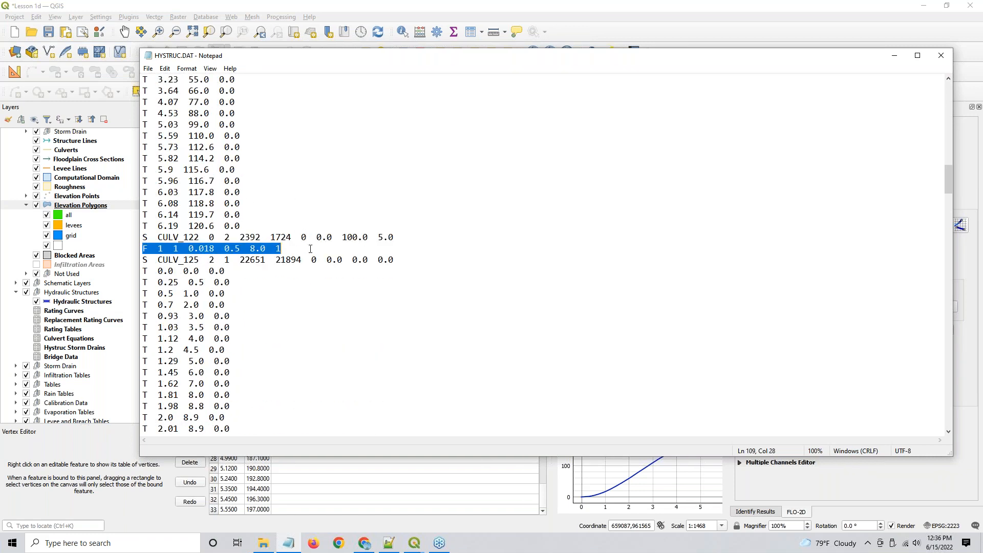
click(159, 249)
key(shift+Right)
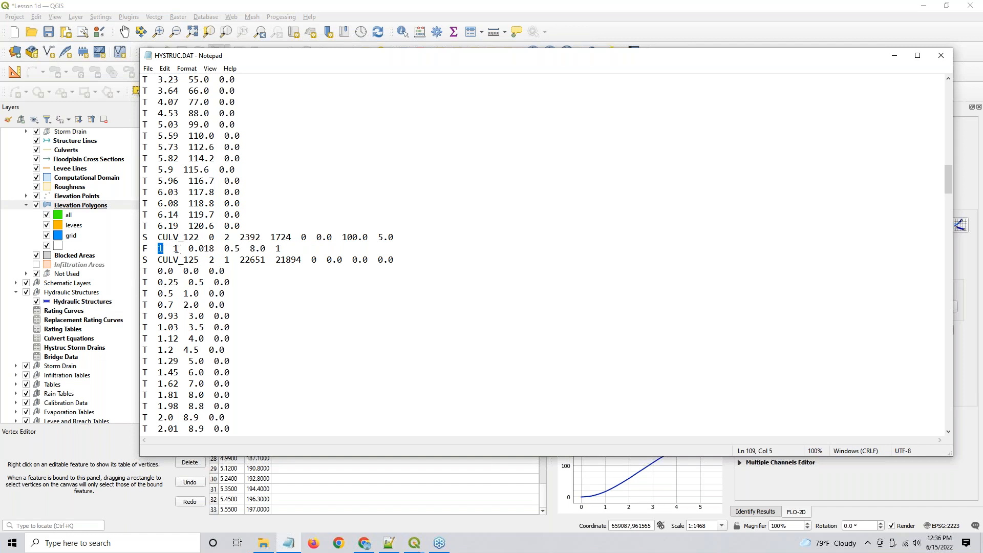
click(174, 249)
key(shift+Right)
click(365, 543)
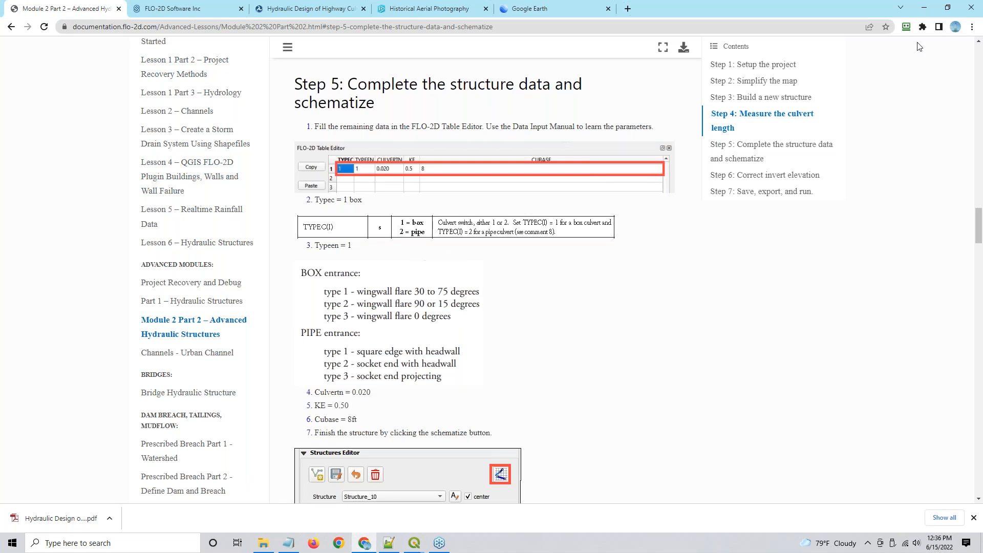
click(923, 7)
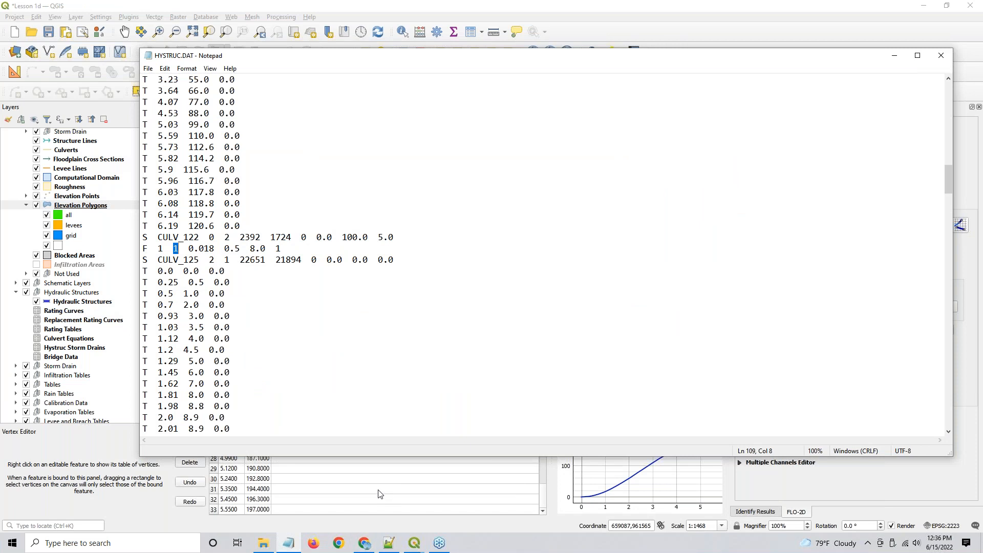
- Switch back to QGIS and inspect the wingwalls at the CULV_122 entrance on the satellite imagery
click(895, 55)
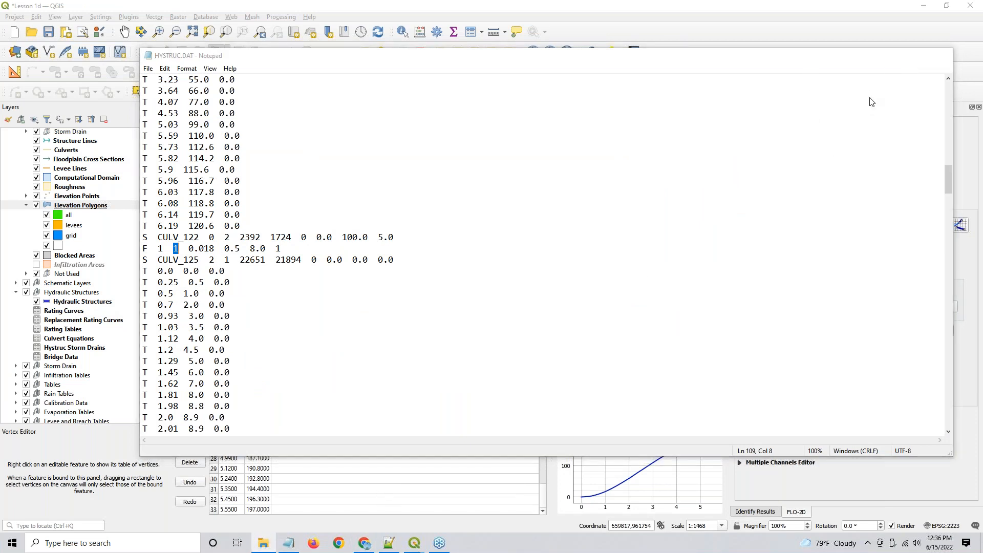
click(469, 392)
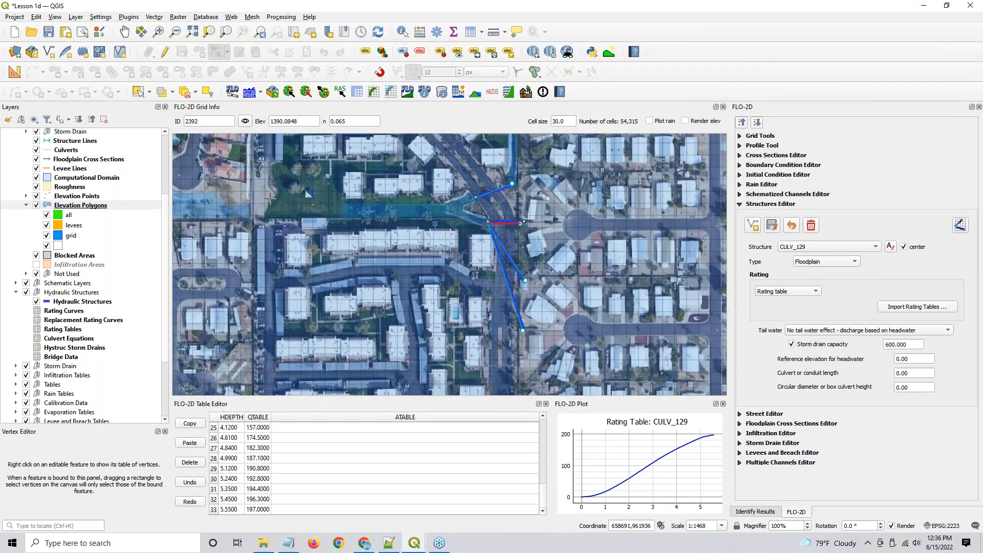
drag(275, 209, 712, 242)
scroll(189, 240, up, 1)
drag(290, 254, 526, 187)
scroll(438, 167, up, 2)
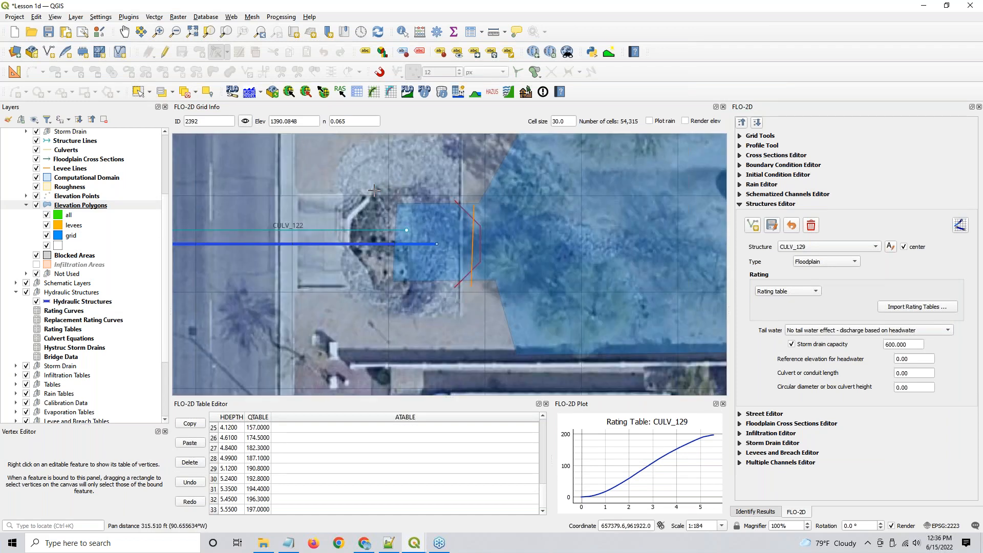
- Return to HYSTRUC.DAT in Notepad and examine the roughness, entrance loss coefficient, base width and last value on the F line of CULV_122
click(921, 6)
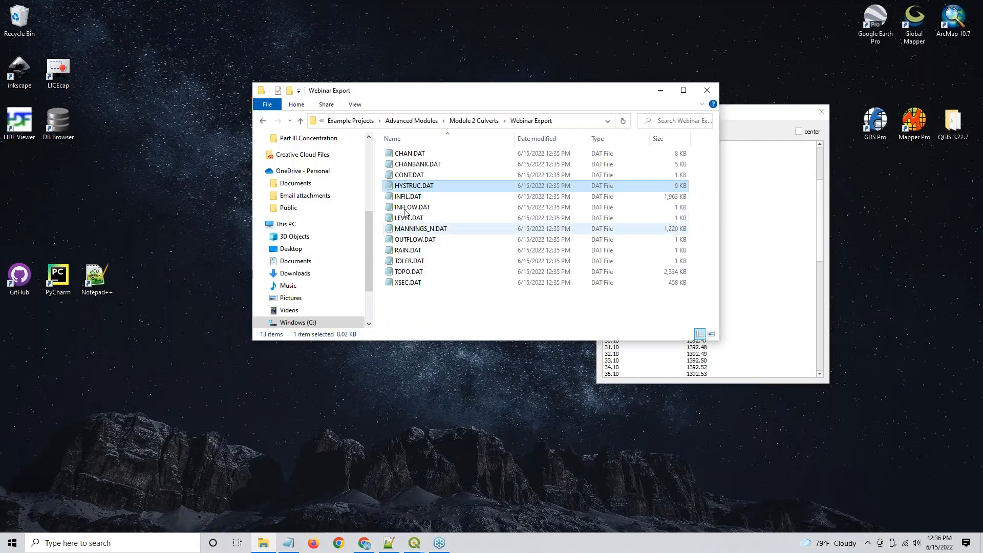
click(288, 543)
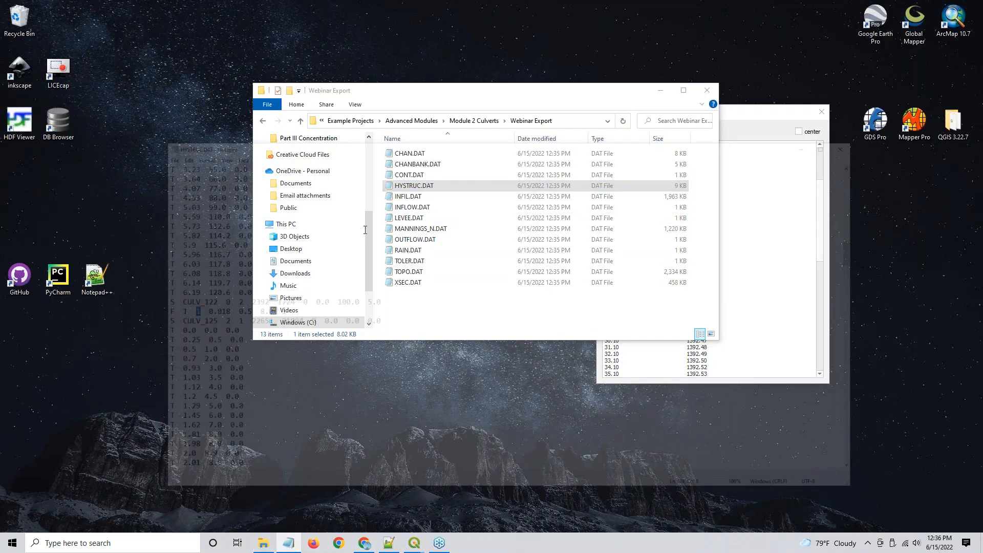
drag(189, 249, 215, 246)
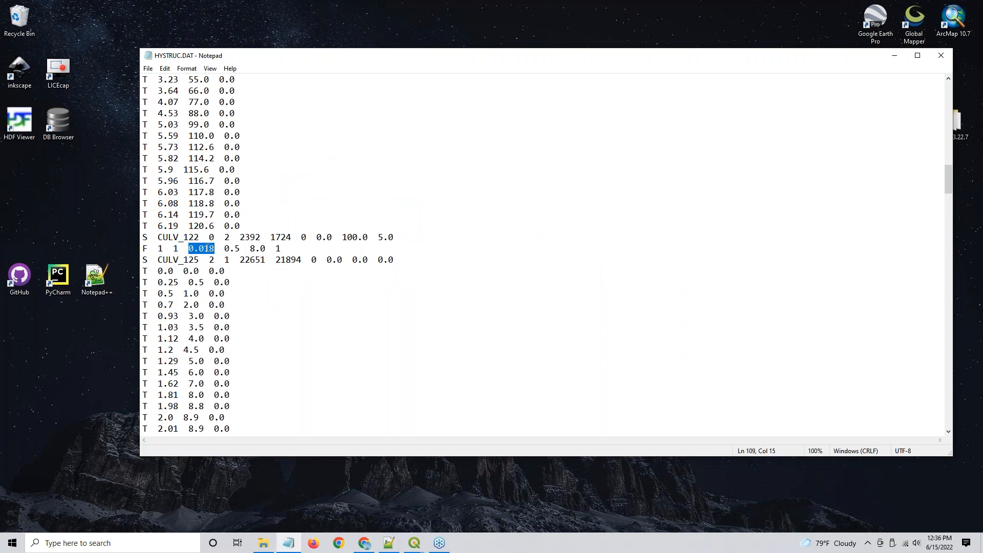
drag(224, 247, 240, 249)
click(236, 246)
key(ctrl)
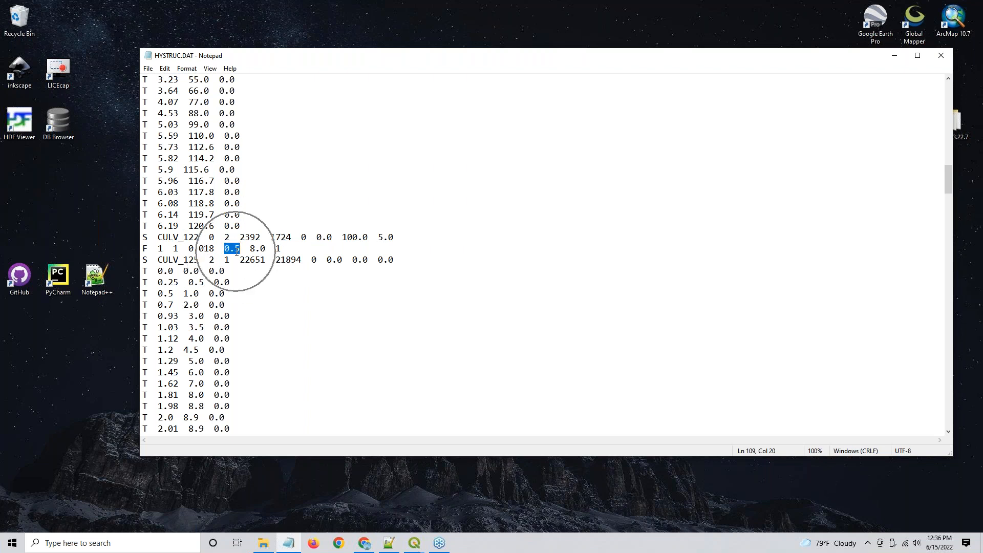
drag(250, 249, 267, 249)
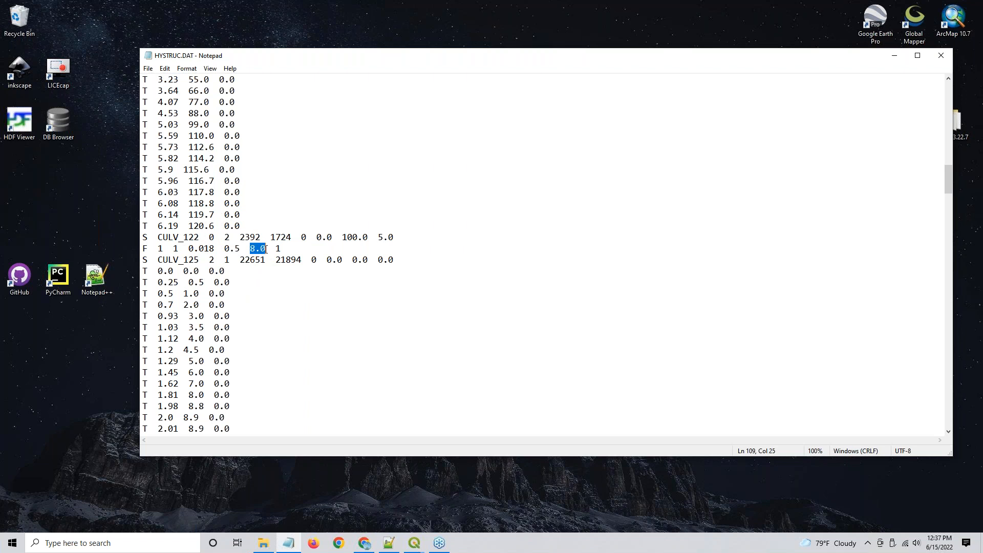
double_click(278, 249)
- Look through the remaining culvert rating tables in HYSTRUC.DAT down to the Grnway2 structure
scroll(376, 332, down, 20)
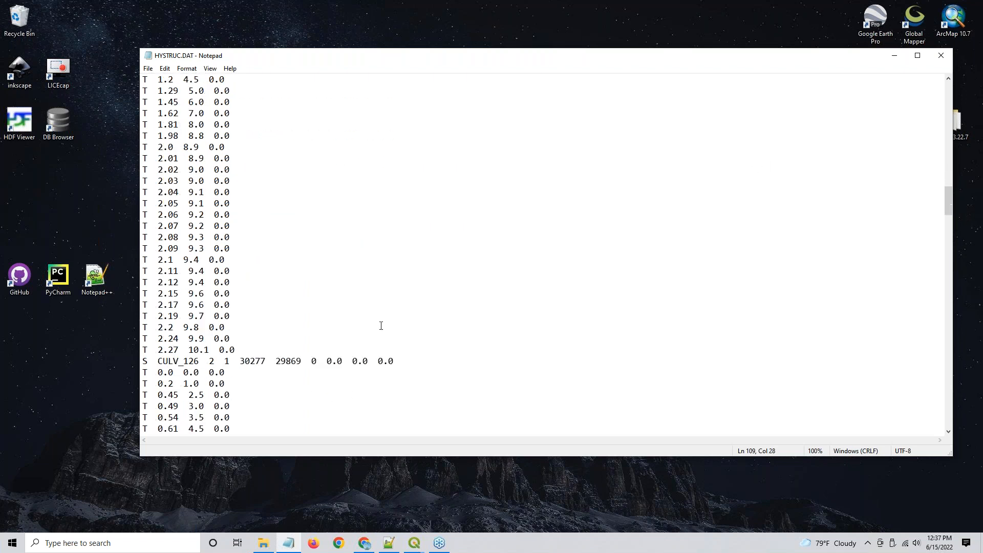
scroll(381, 326, down, 20)
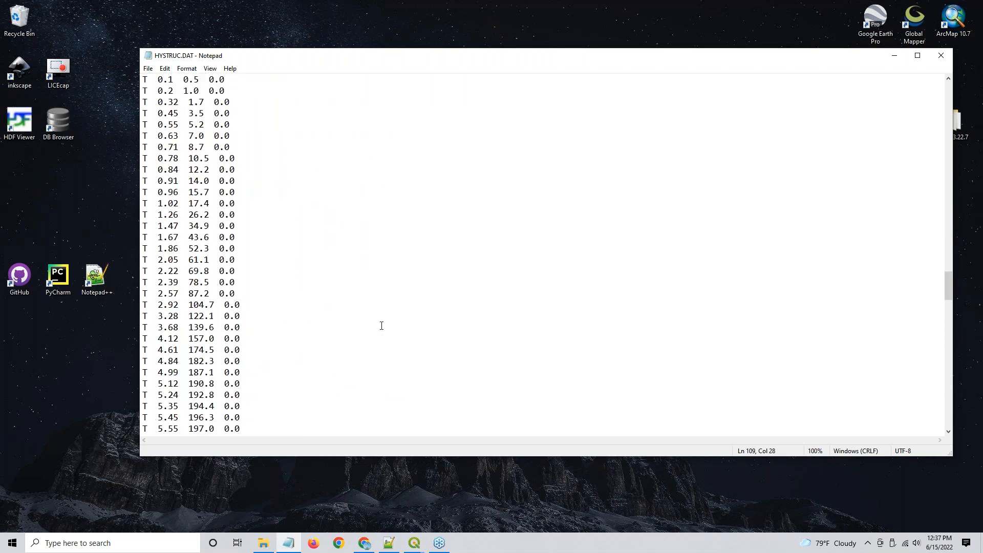
scroll(381, 326, up, 1)
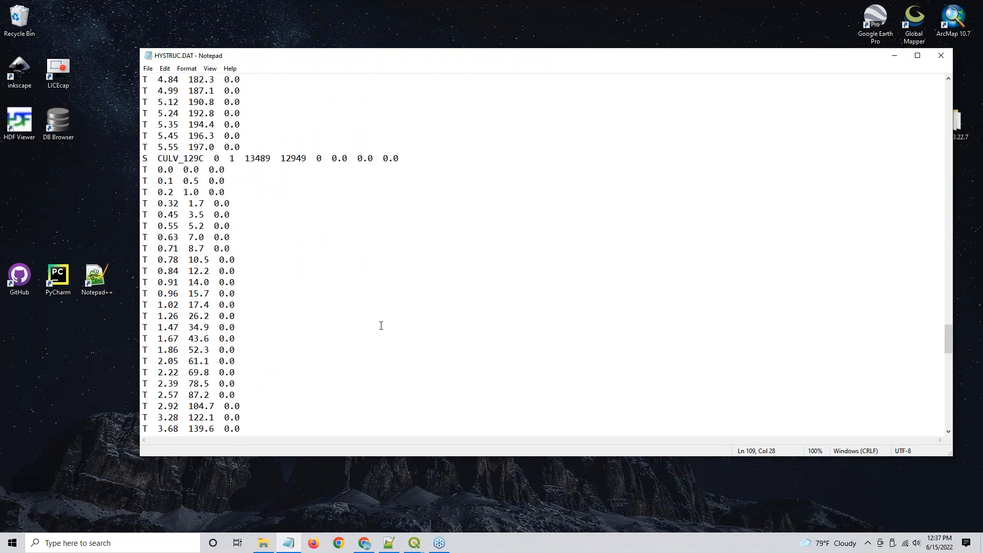
scroll(235, 226, down, 13)
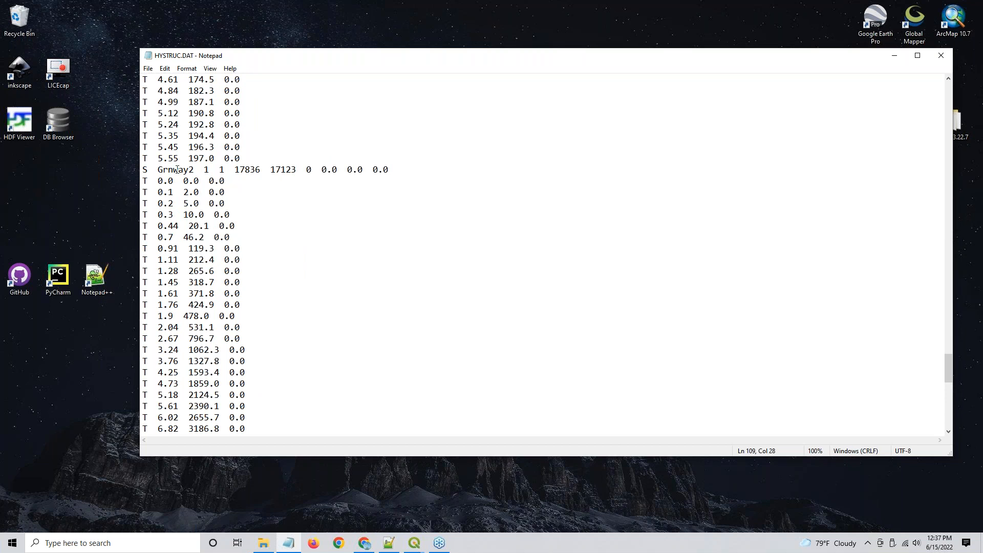
- Copy the "D 12949 600.0" line below the CULV_129 rating table in HYSTRUC.DAT and remove that line from there
scroll(302, 263, down, 4)
scroll(305, 268, up, 10)
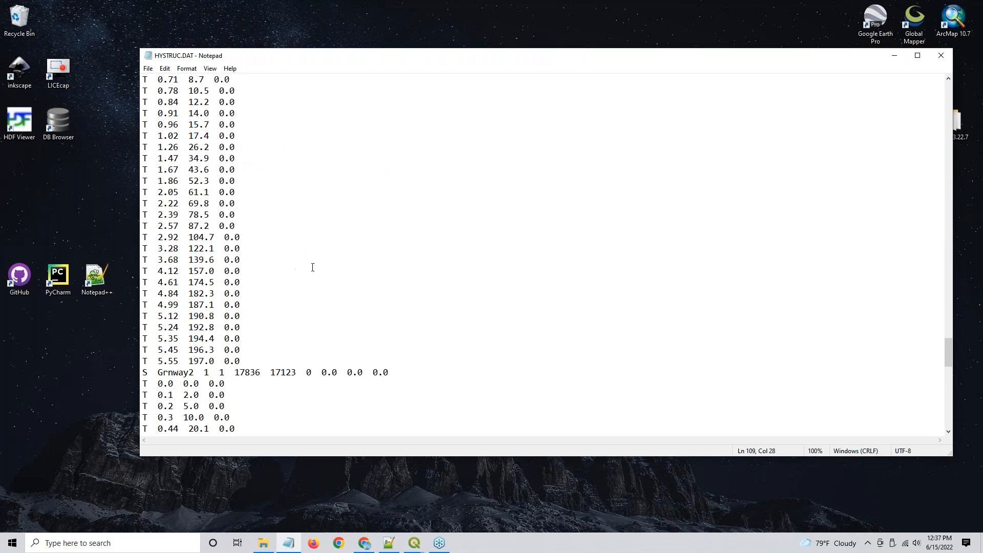
scroll(312, 268, up, 6)
scroll(312, 272, up, 10)
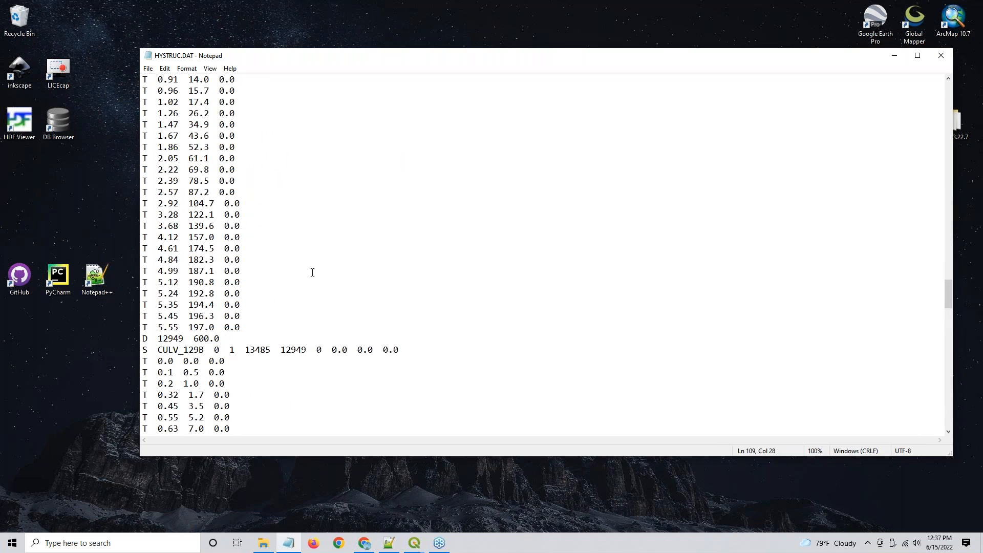
scroll(274, 254, down, 9)
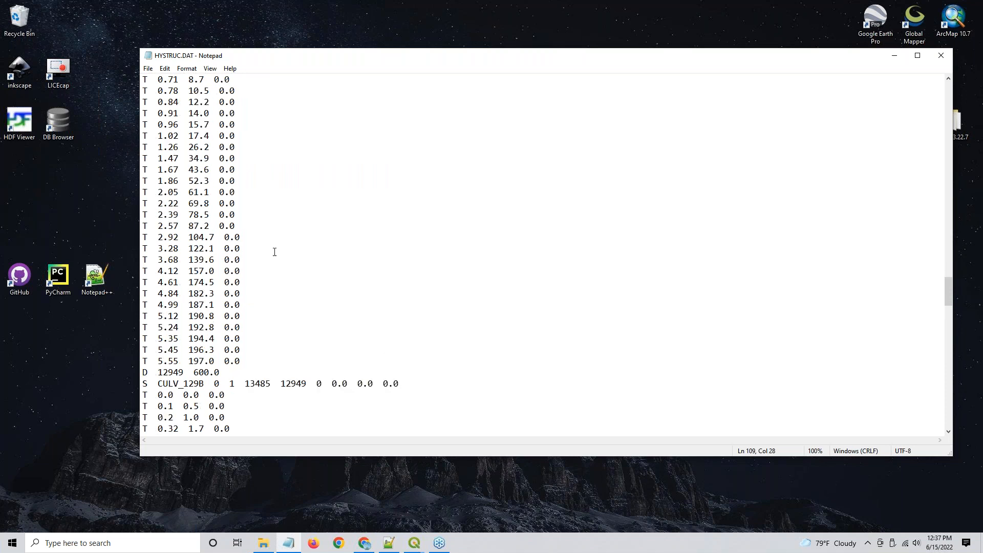
drag(219, 204, 142, 203)
key(ctrl+c)
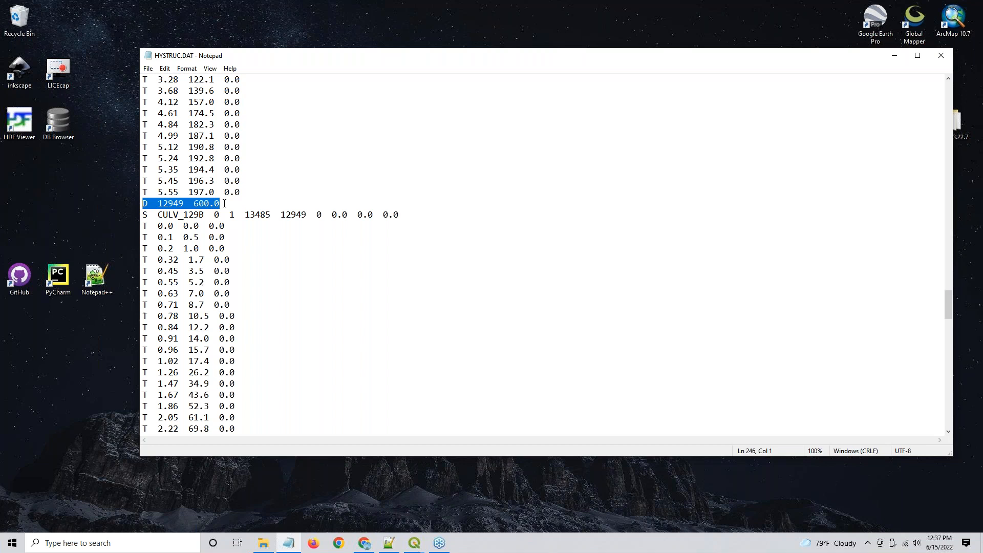
key(Delete)
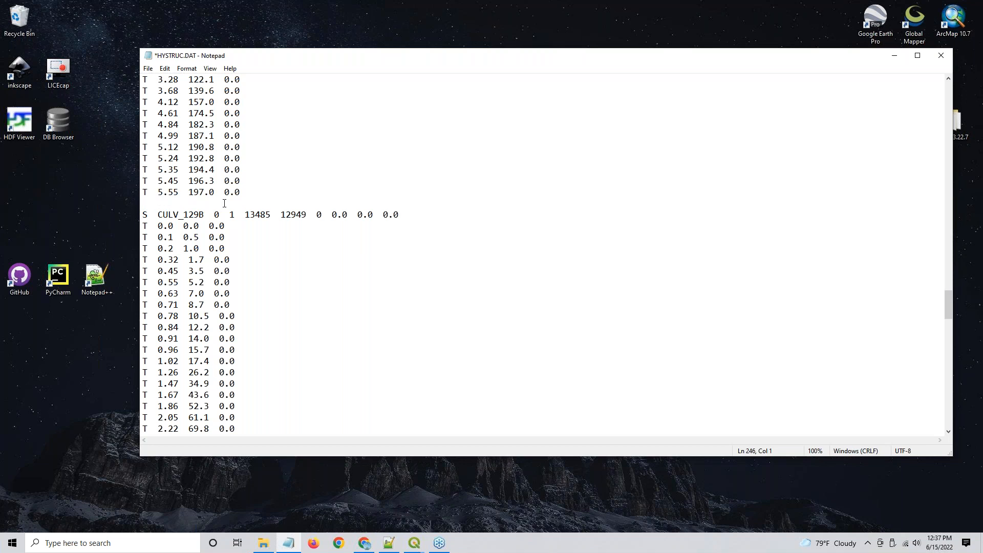
key(Delete)
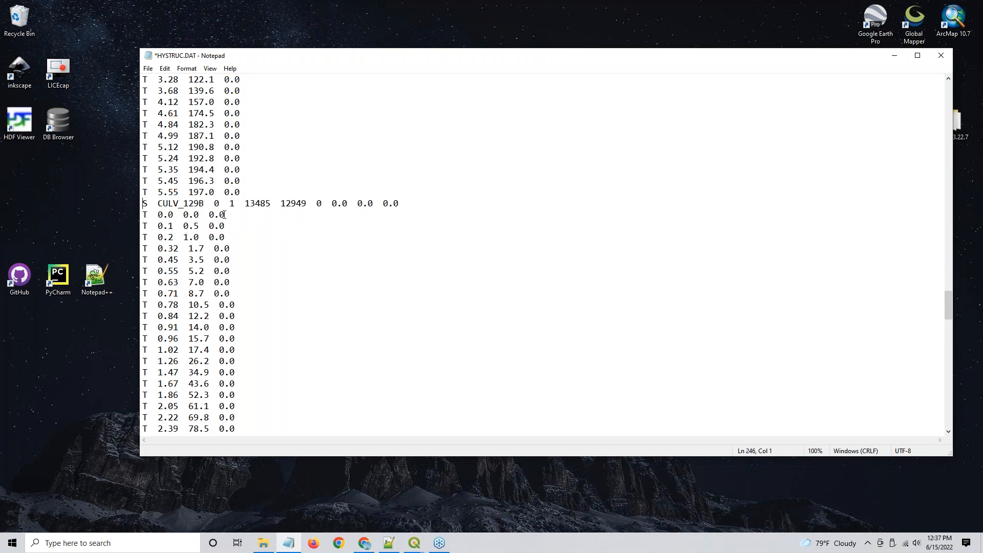
- Compare the outflow cell numbers on the S lines of CULV_129, CULV_129B and CULV_129C
scroll(223, 214, down, 9)
scroll(231, 254, up, 4)
scroll(231, 254, up, 15)
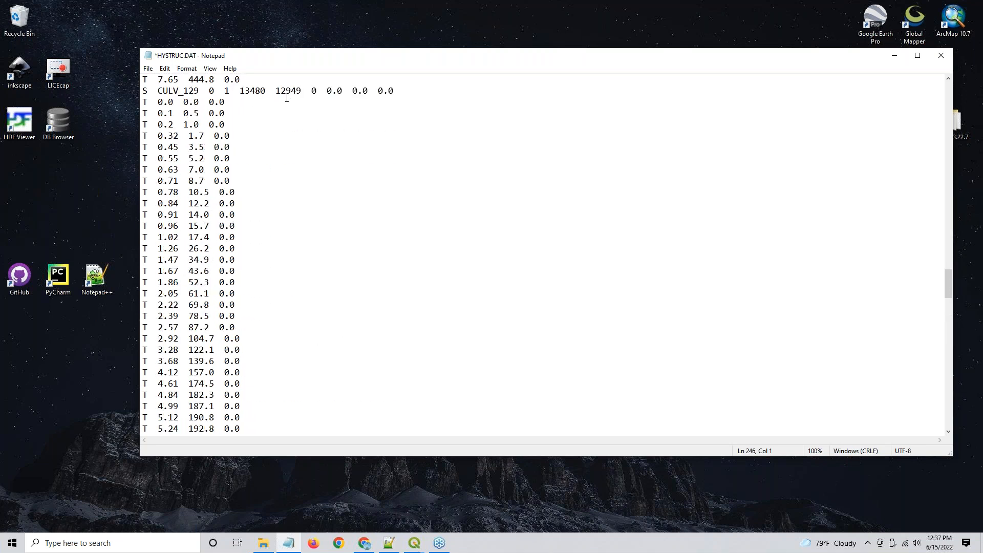
scroll(293, 103, down, 9)
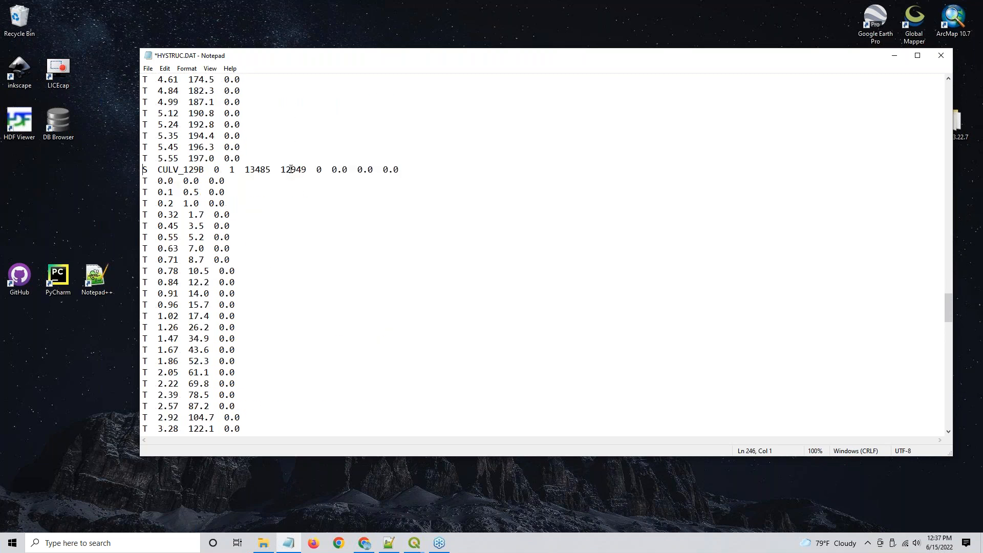
scroll(297, 172, down, 10)
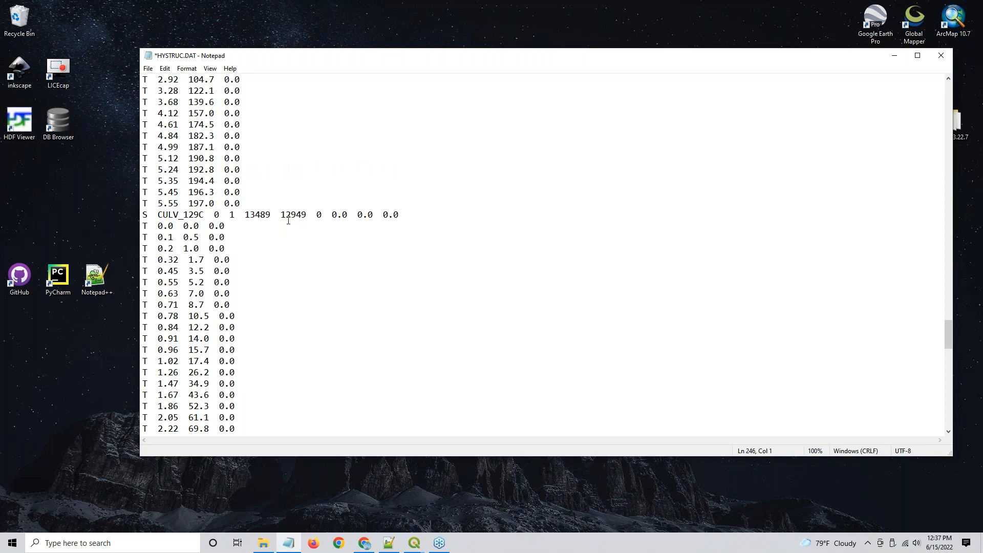
scroll(289, 220, down, 11)
scroll(288, 220, up, 4)
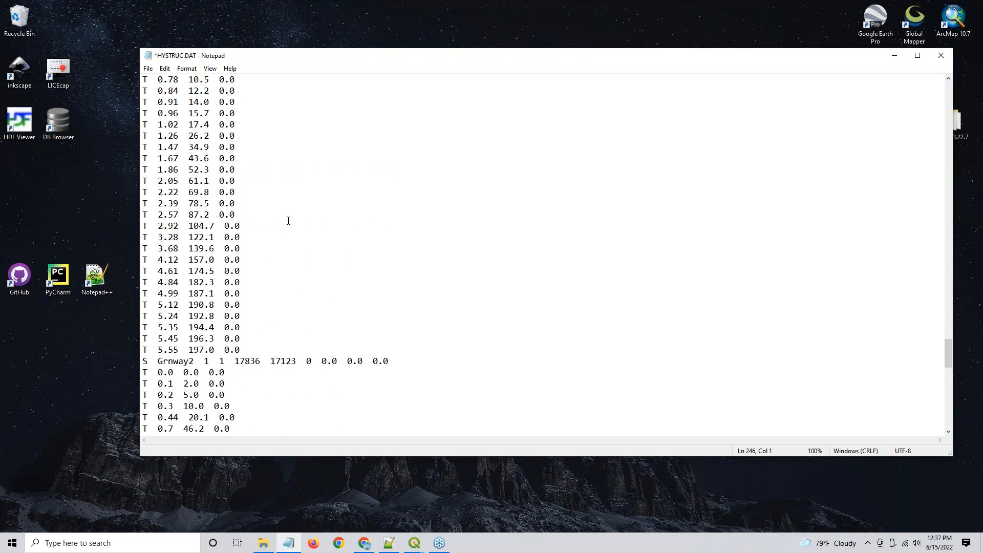
- Paste the copied D line at the very end of HYSTRUC.DAT, then save and close the file
drag(946, 362, 799, 490)
drag(948, 355, 947, 416)
click(153, 430)
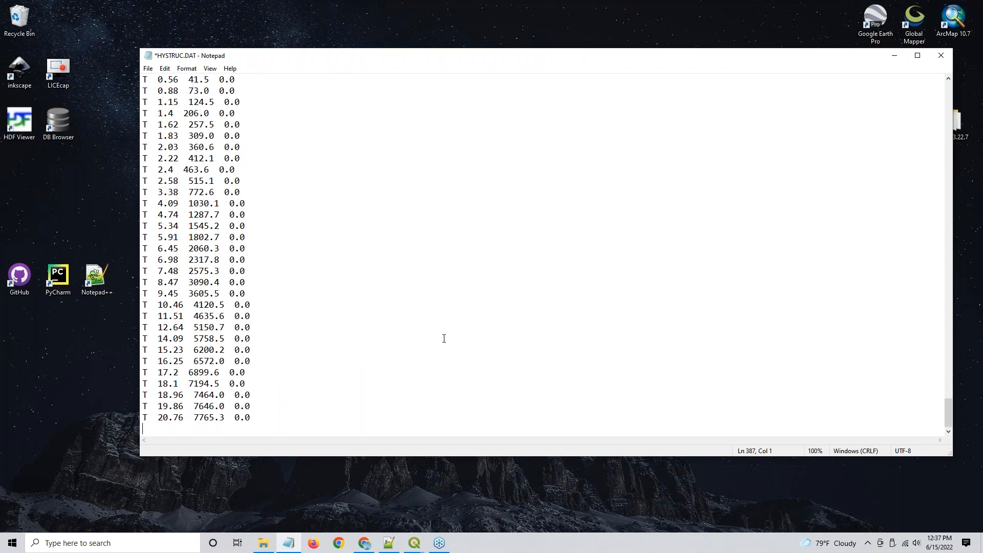
key(ctrl+v)
drag(233, 435, 139, 434)
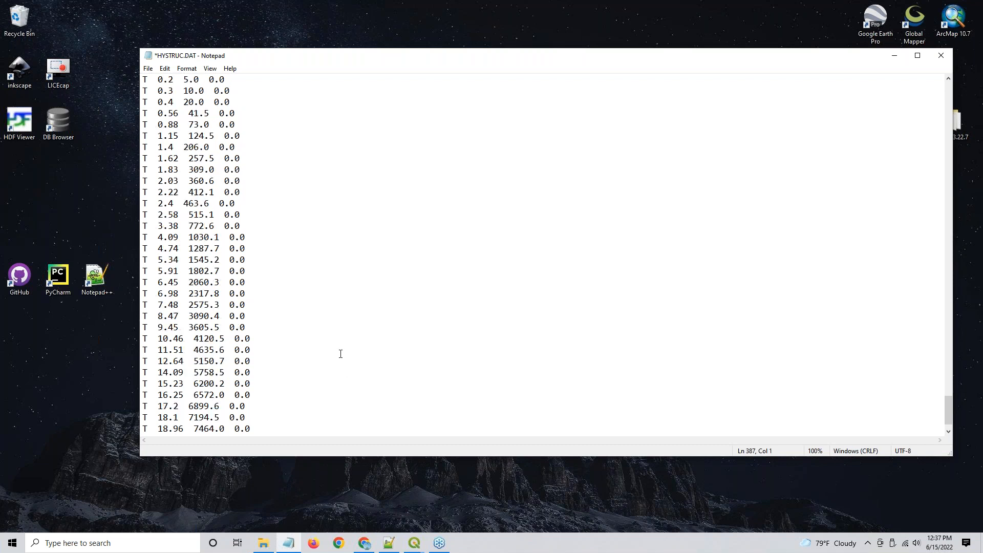
key(ctrl)
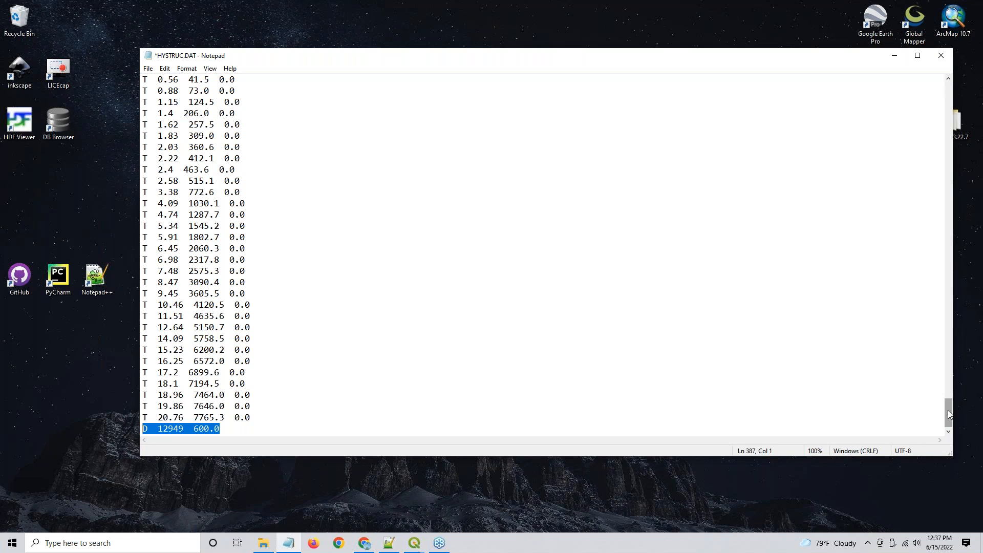
key(ctrl+s)
drag(947, 416, 899, 92)
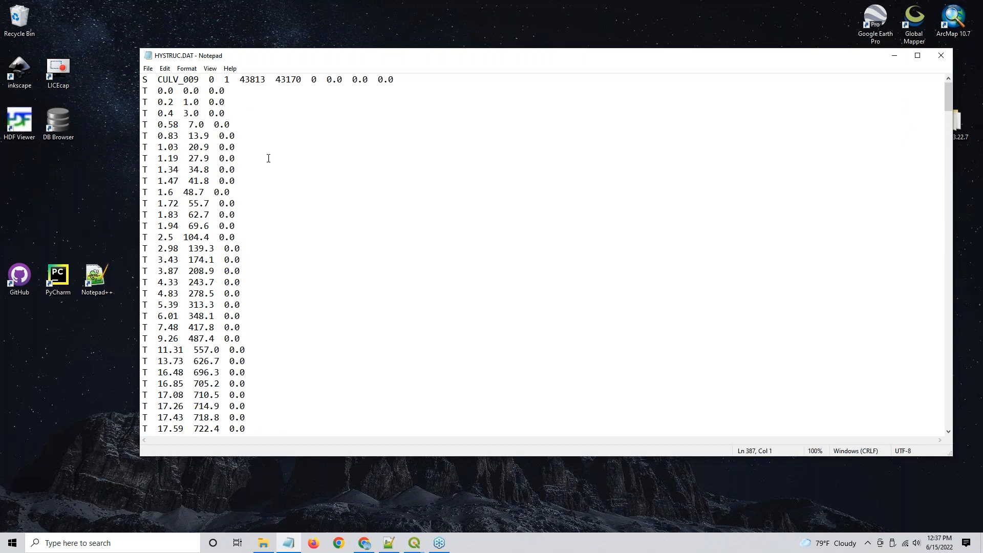
click(941, 59)
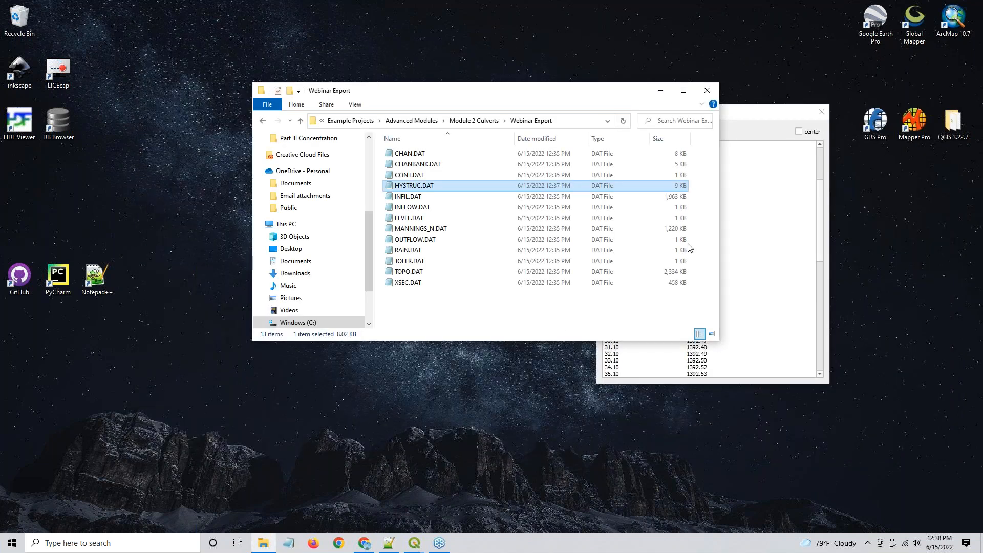
- Switch to QGIS, run the FLO-2D model on the Webinar Export project folder and minimize the simulation window
click(414, 542)
click(349, 498)
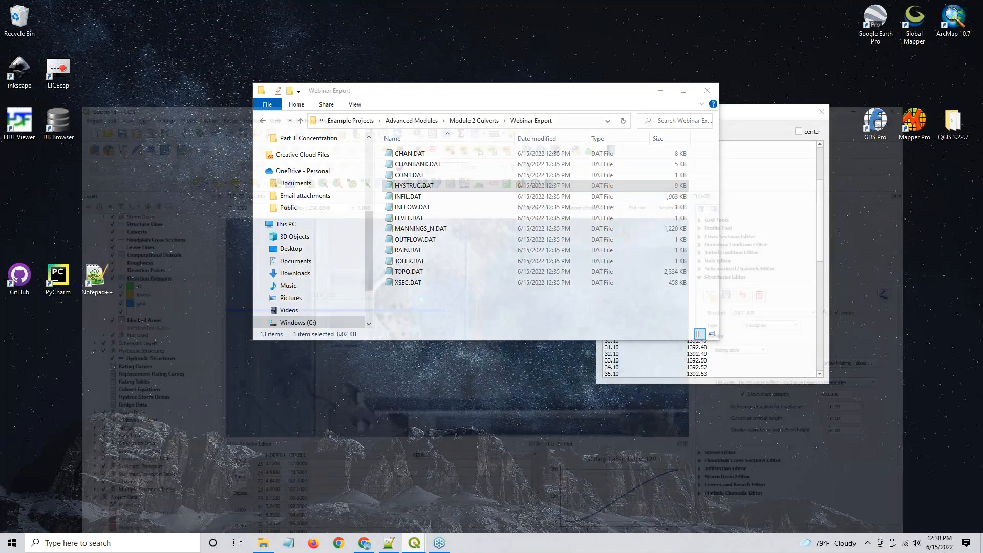
click(250, 94)
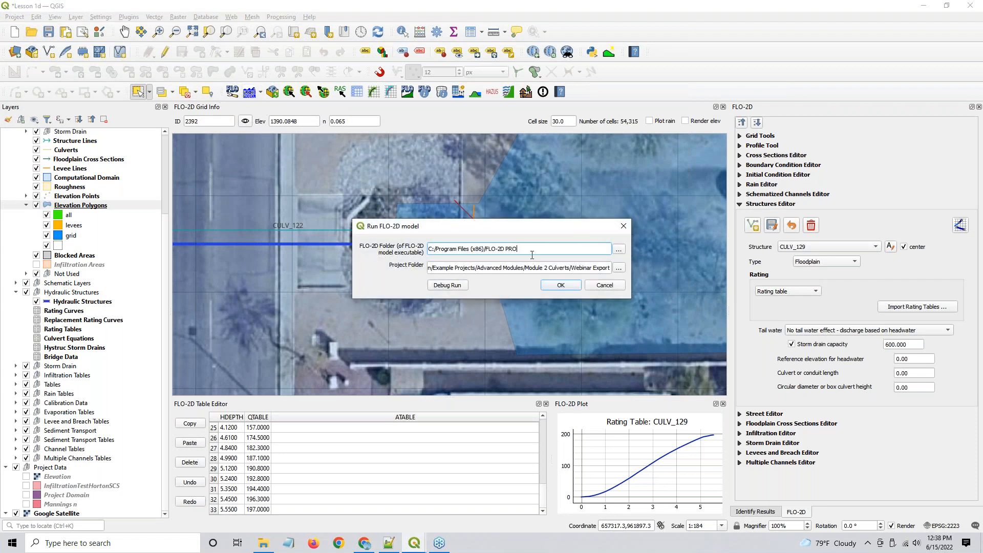
click(602, 271)
click(551, 286)
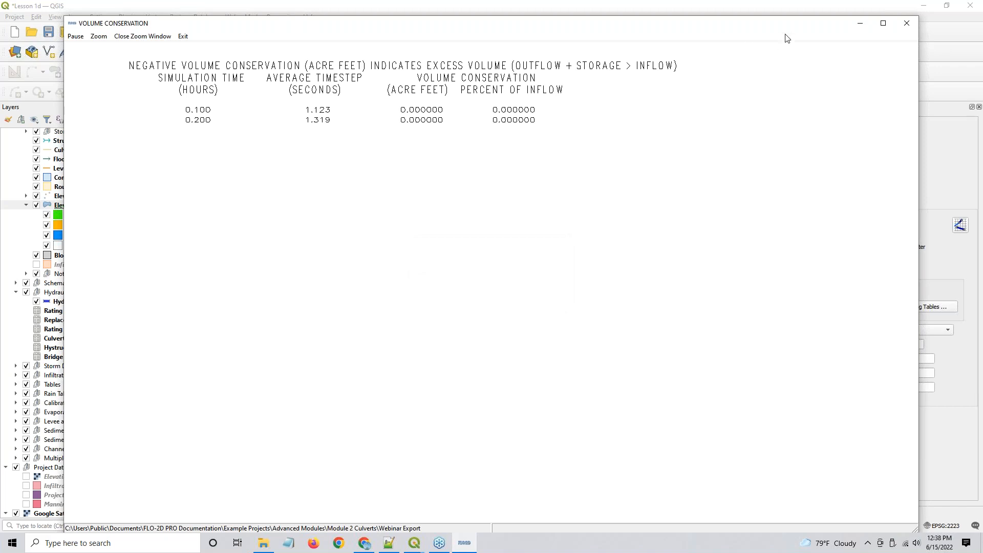
click(865, 26)
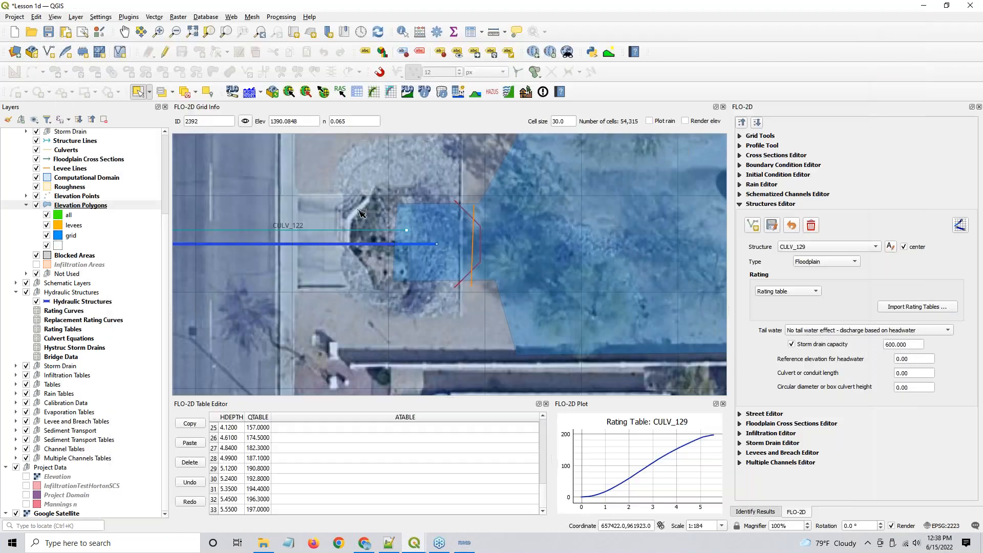
- Turn on the Levees component switch in the FLO-2D control variables, save them and return to the QGIS window
click(374, 92)
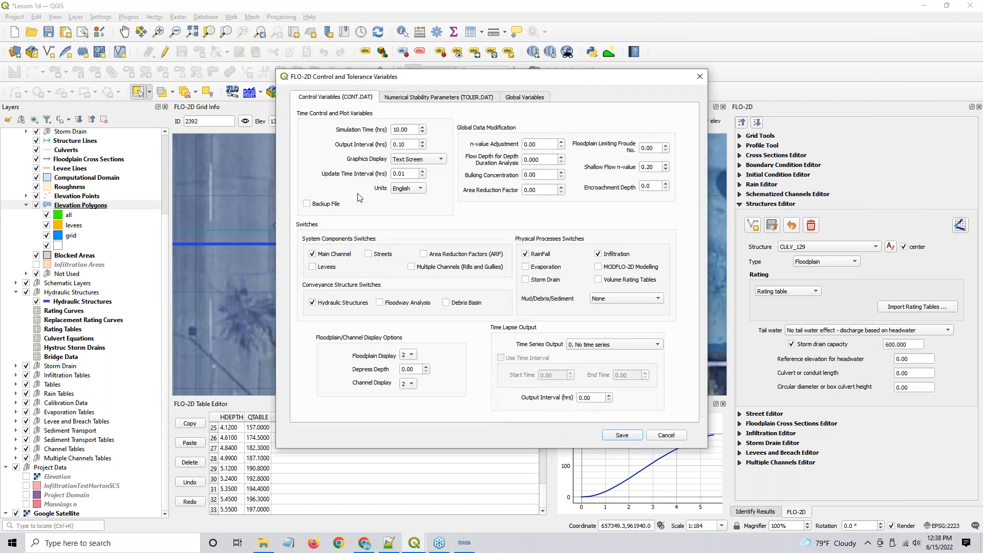
click(312, 266)
click(621, 436)
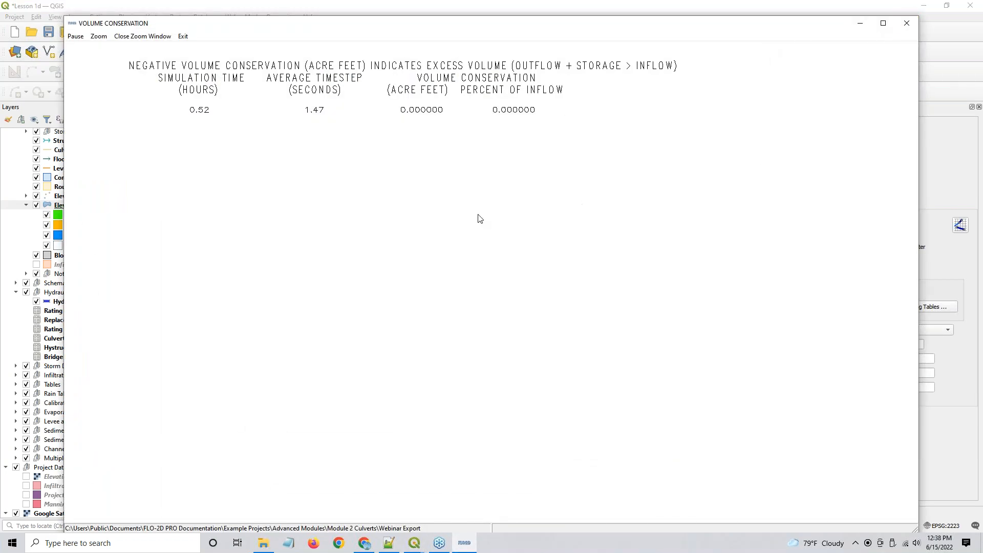
click(438, 10)
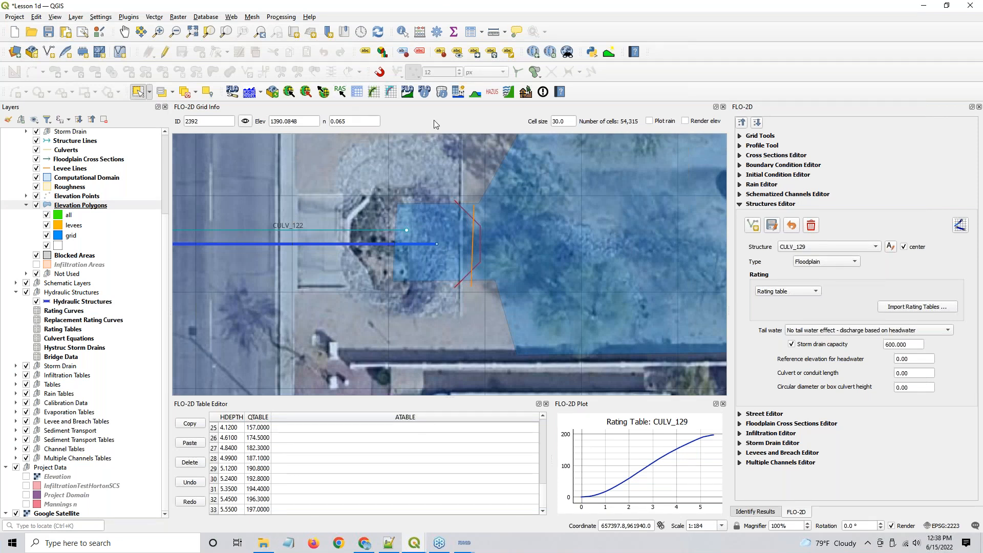
- Start a FLO-2D data file export and choose the Webinar Export folder inside Module 2 Culverts as its destination
click(323, 92)
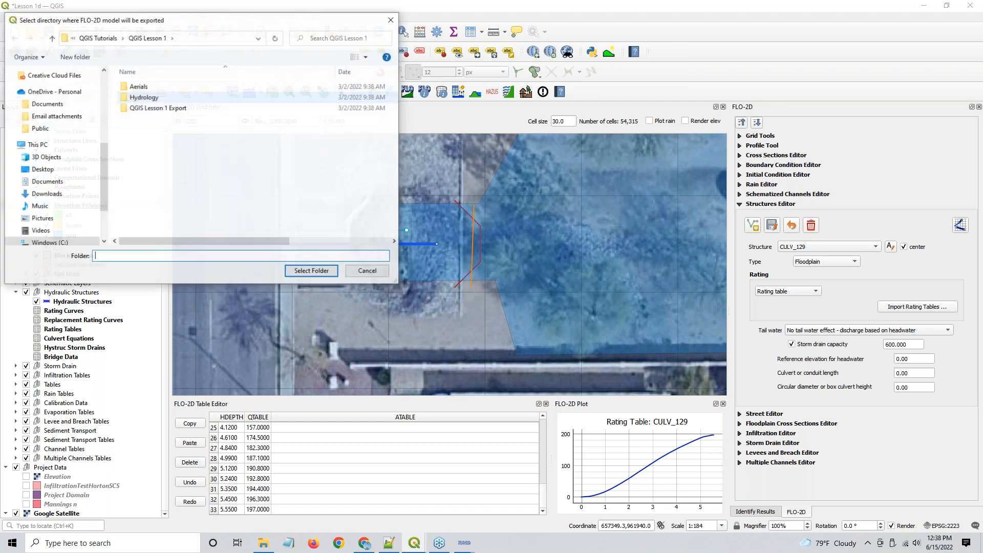
scroll(46, 146, up, 2)
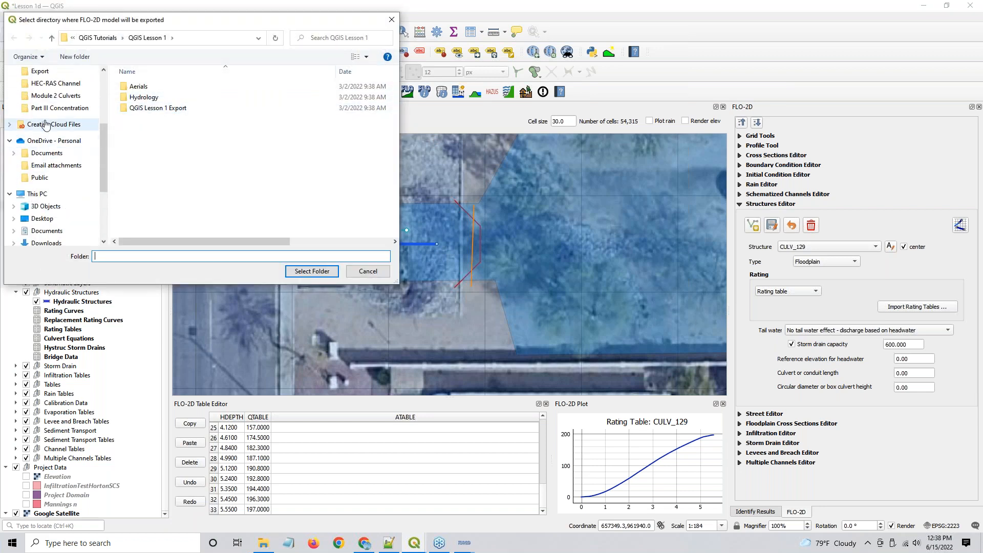
click(49, 97)
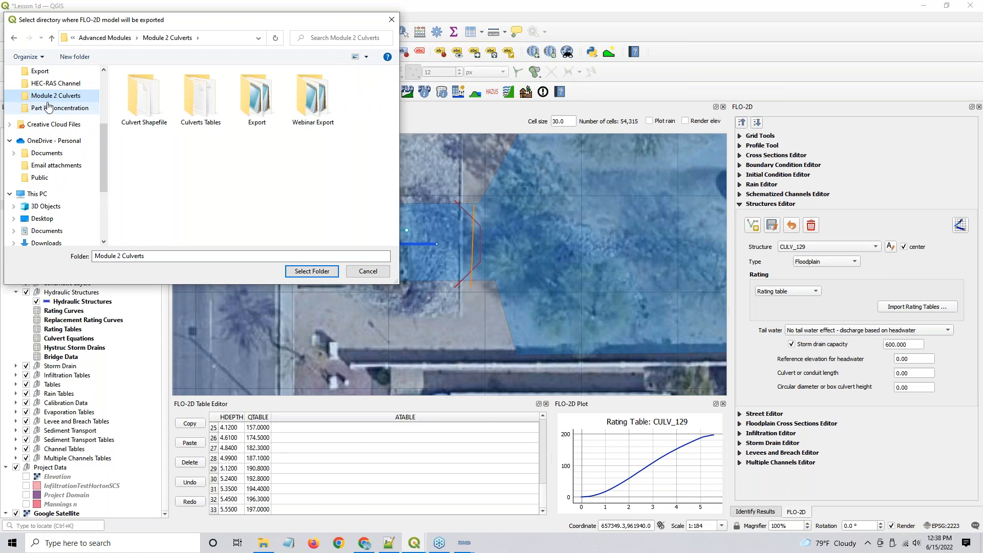
scroll(47, 102, up, 1)
click(40, 108)
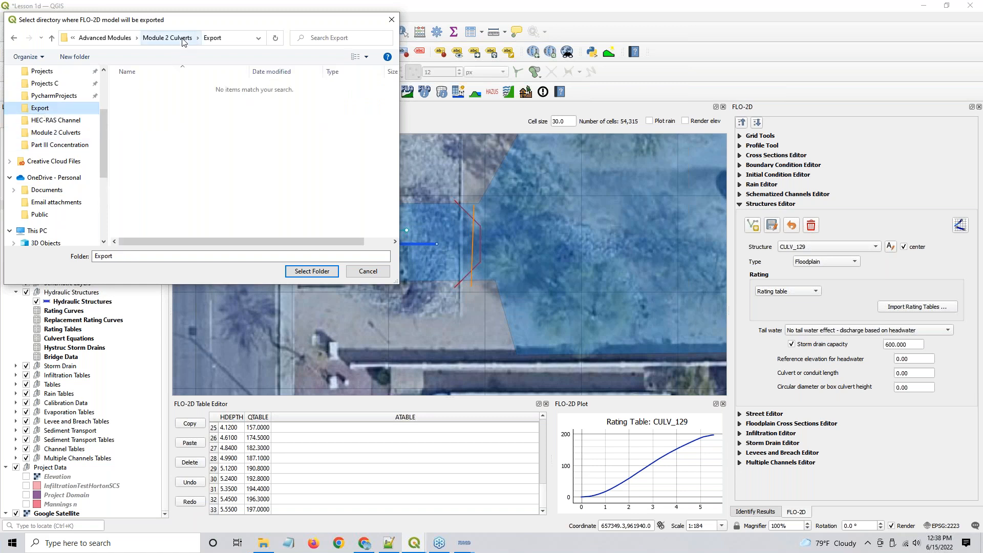
click(167, 37)
double_click(308, 103)
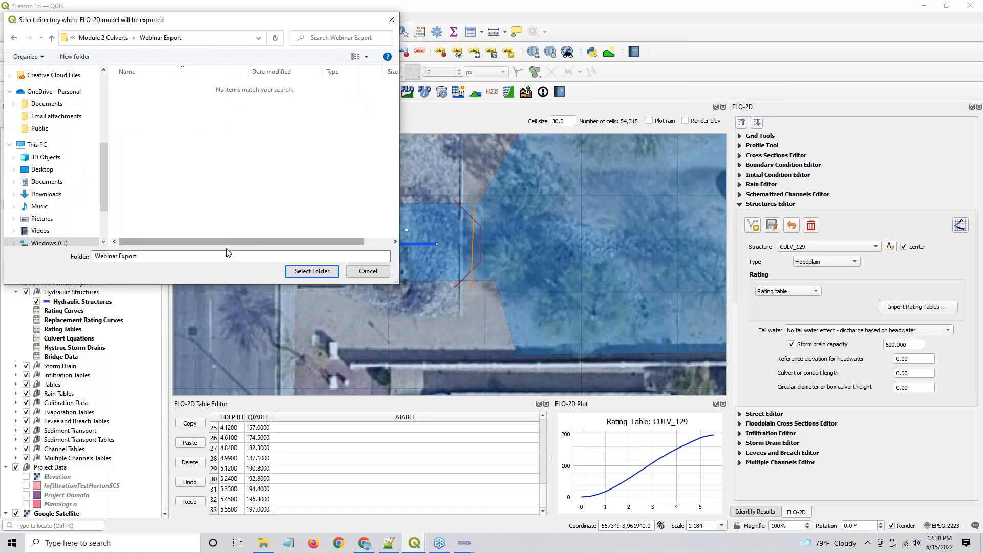
click(325, 271)
- Export with only the Levees component selected and dismiss the export message
click(478, 215)
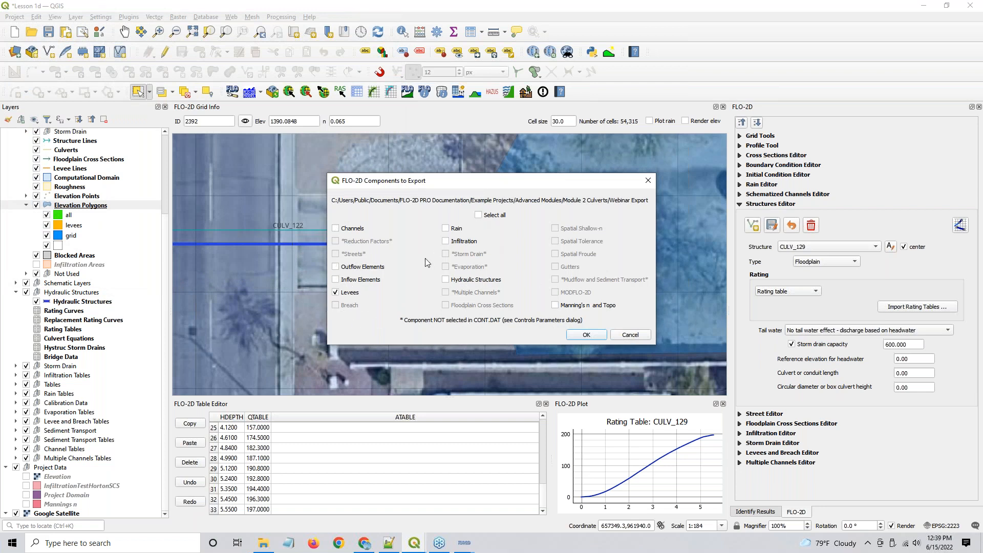
click(587, 335)
click(603, 306)
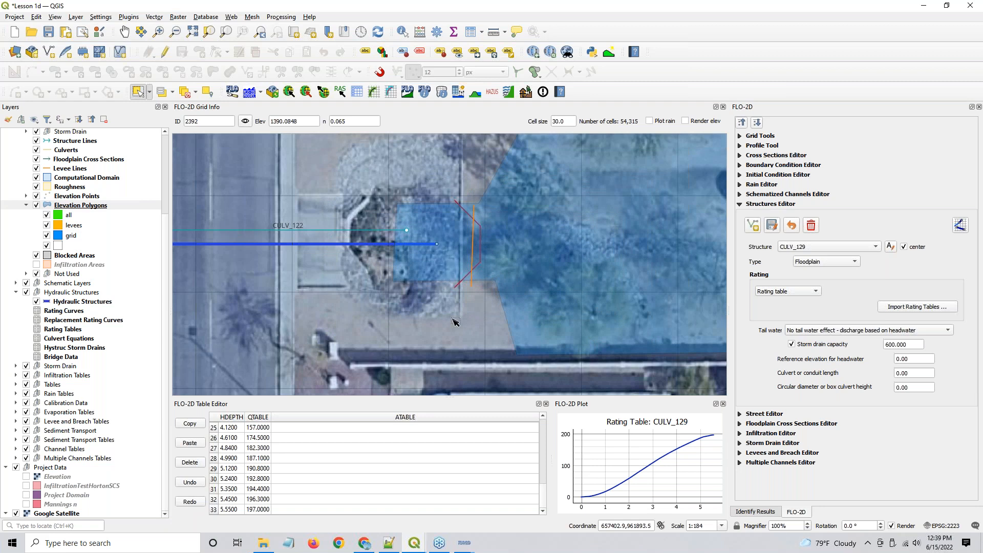
- Return to the FLO-2D simulation window, close its simulation summary and dismiss the ERROR.CHK reminder
mouse_move(463, 542)
click(487, 522)
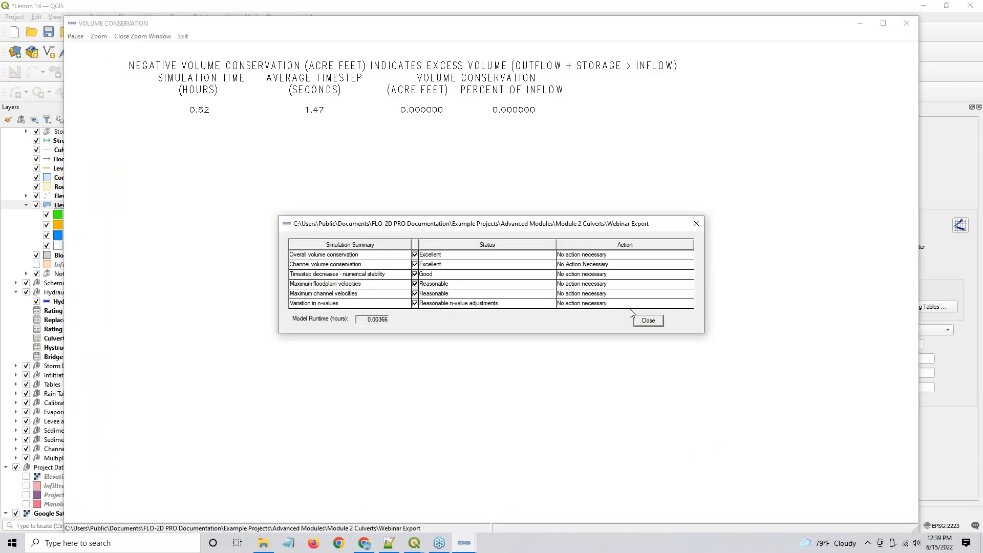
click(647, 321)
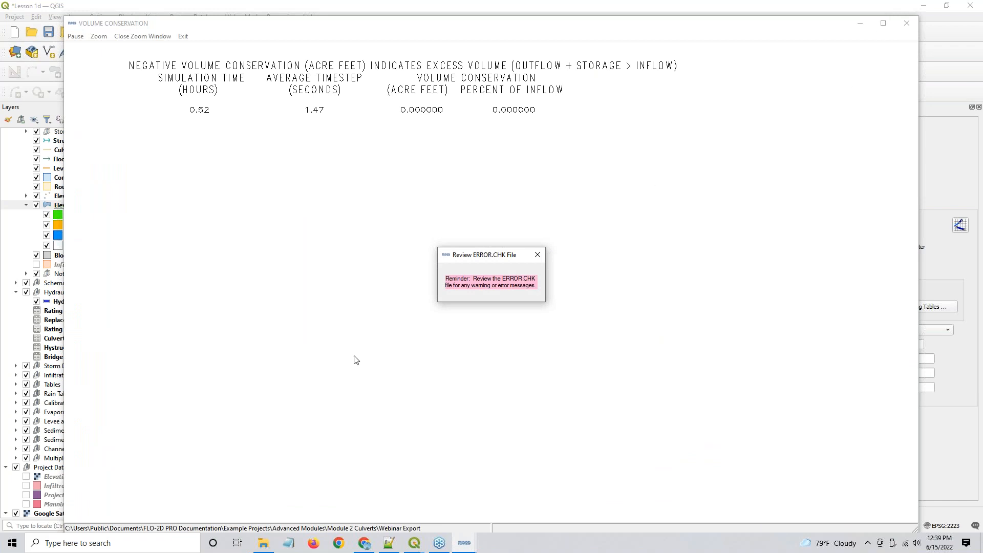
click(536, 255)
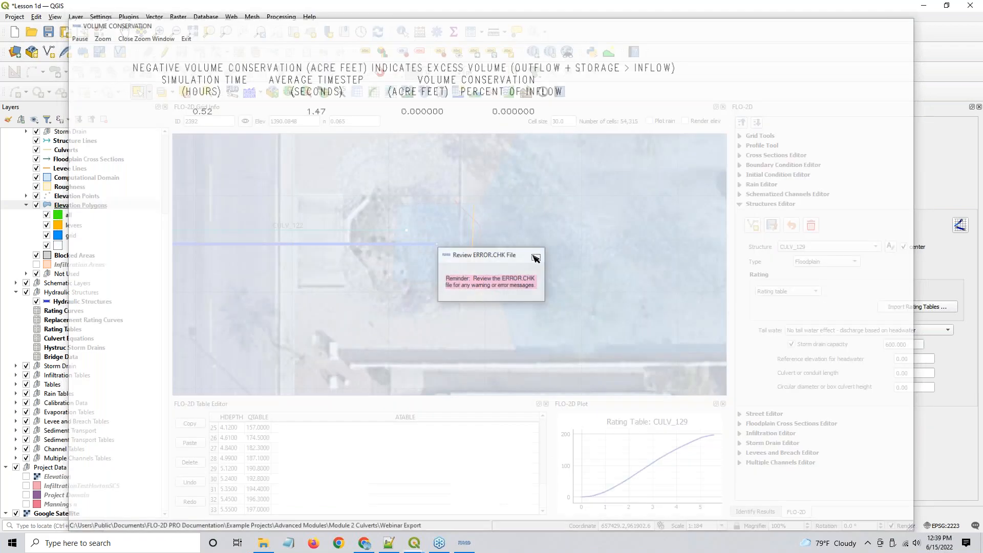
- Open CONT.DAT from the Webinar Export folder, check the channel and levee switches on its second line and close it
click(262, 543)
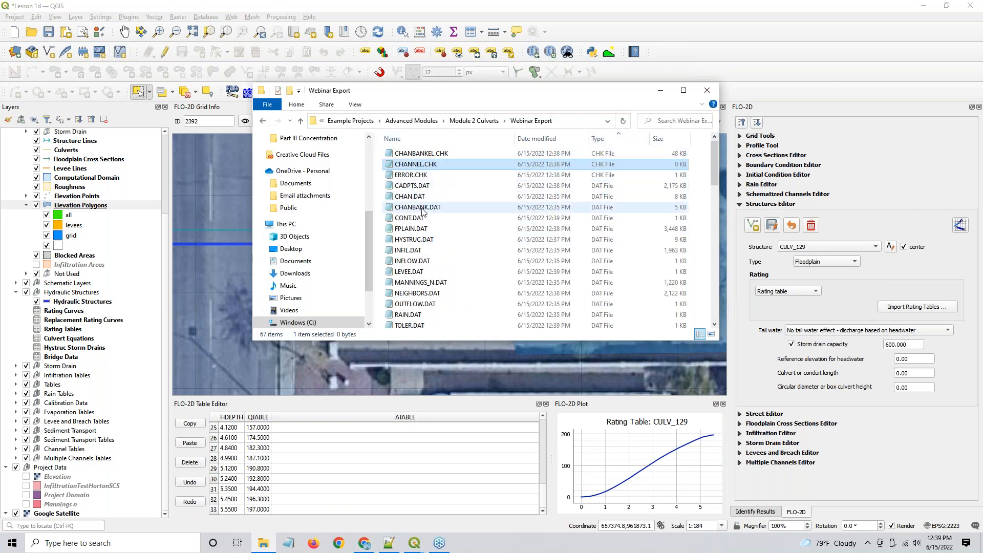
double_click(461, 218)
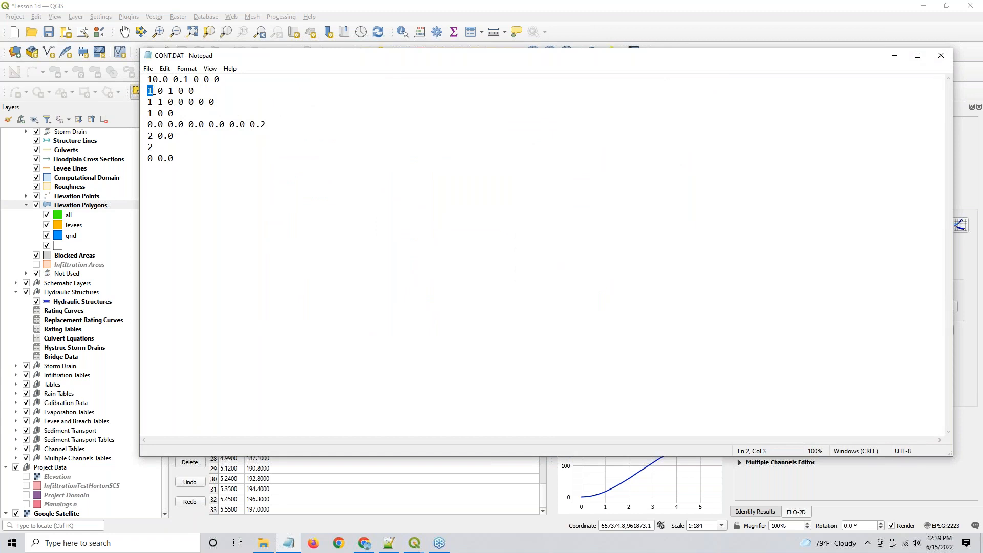
double_click(173, 92)
click(941, 56)
- Open LEVEE.DAT from the Webinar Export folder, check its levee cell entries, close it and put the folder window away
click(405, 272)
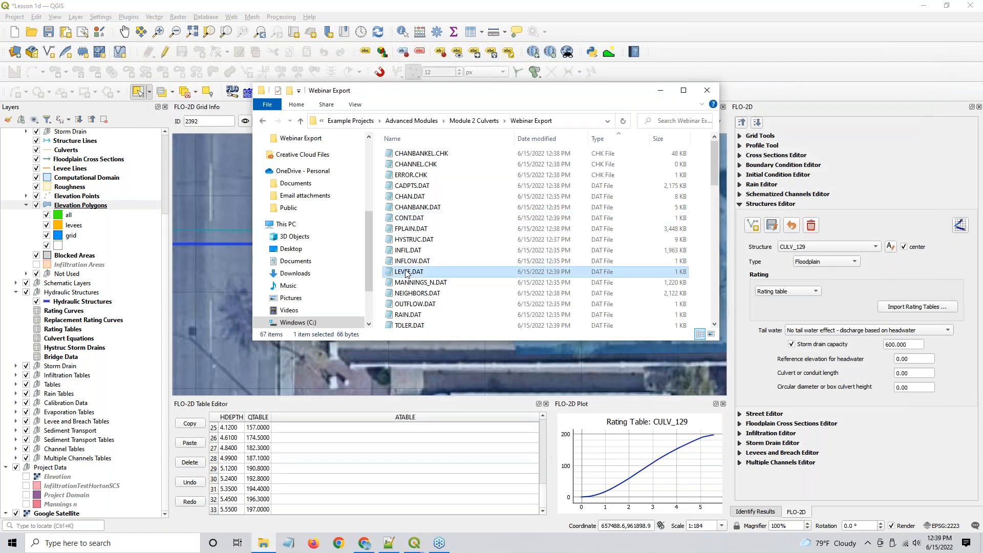
double_click(406, 272)
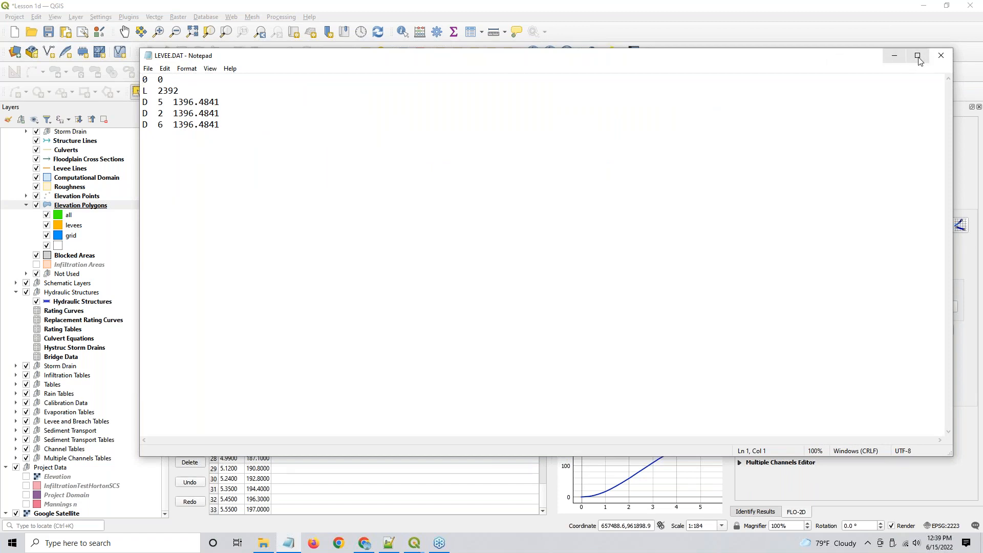
click(947, 62)
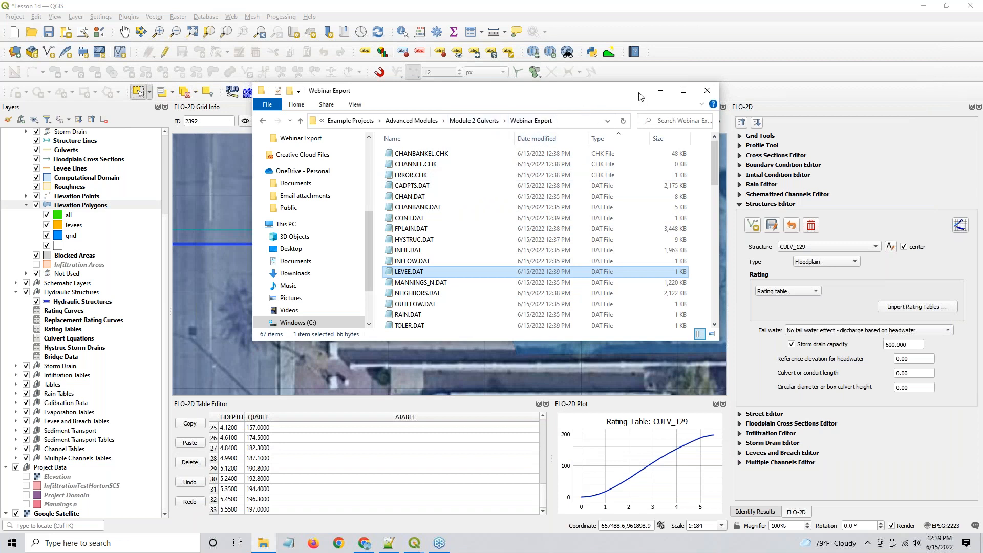
mouse_move(626, 99)
mouse_down()
mouse_move(578, 401)
mouse_move(599, 289)
mouse_move(646, 270)
mouse_move(639, 358)
mouse_move(604, 108)
mouse_move(641, 101)
mouse_up()
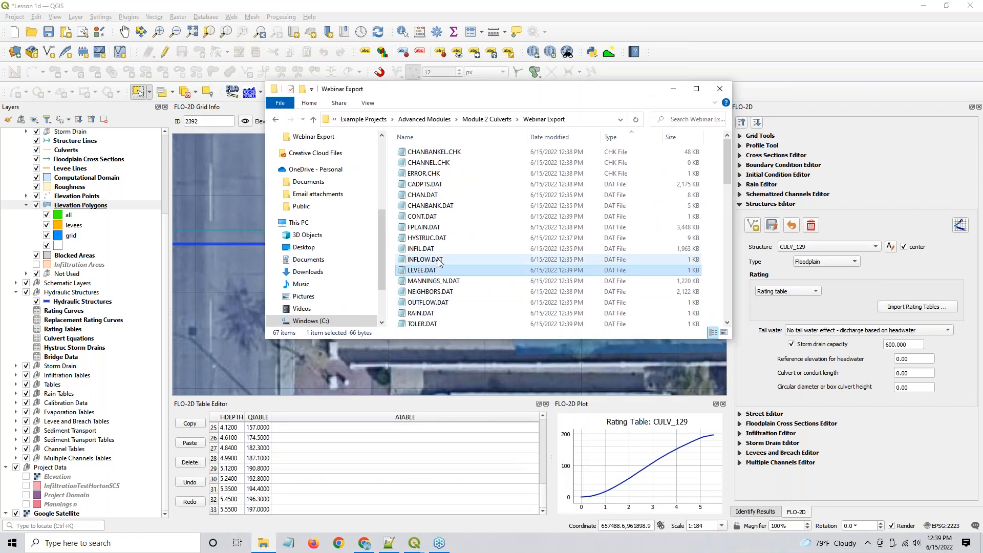
click(673, 89)
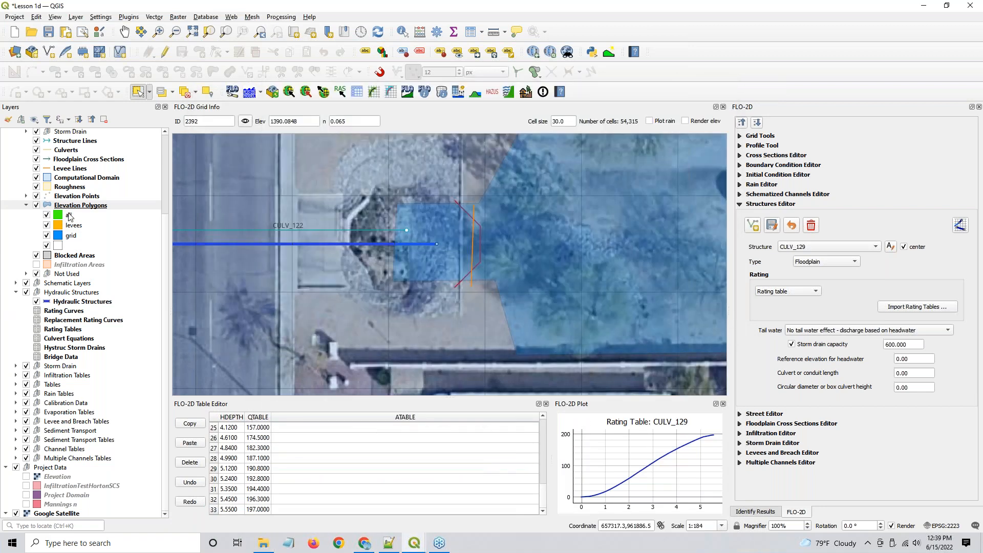
- Select the two headwall correction features in the Elevation Polygons attribute table, zoom the map to them and close the table
right_click(73, 206)
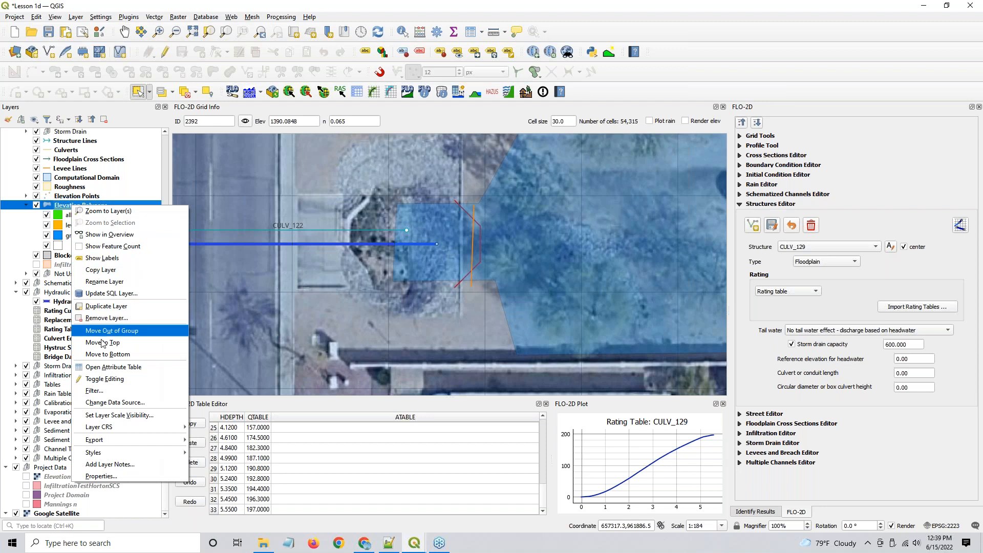
click(104, 367)
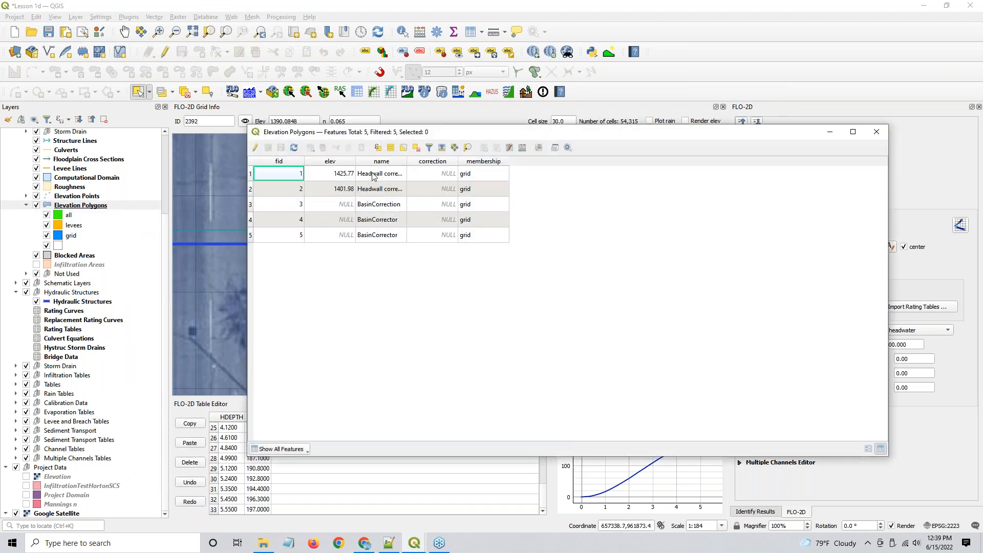
click(251, 179)
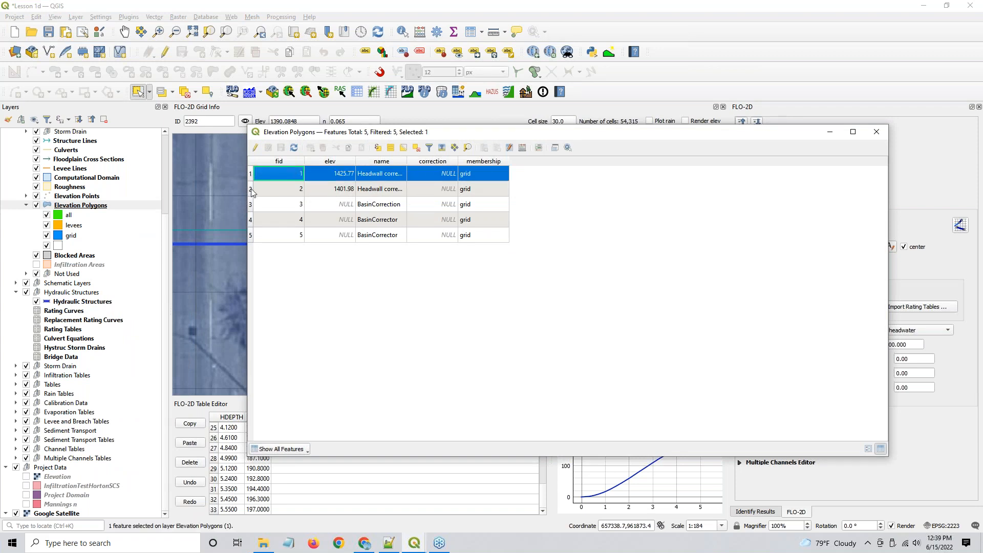
ctrl+click(252, 191)
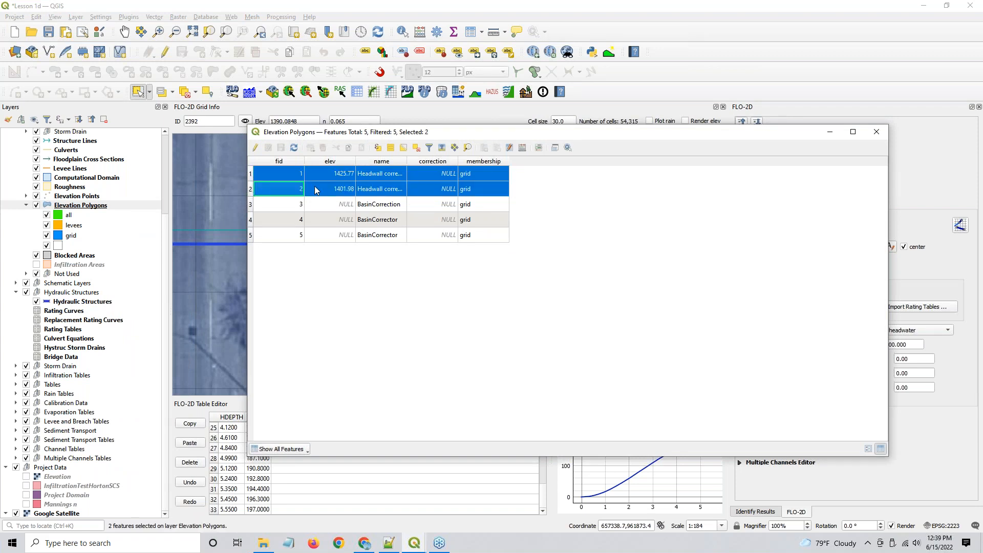
click(468, 147)
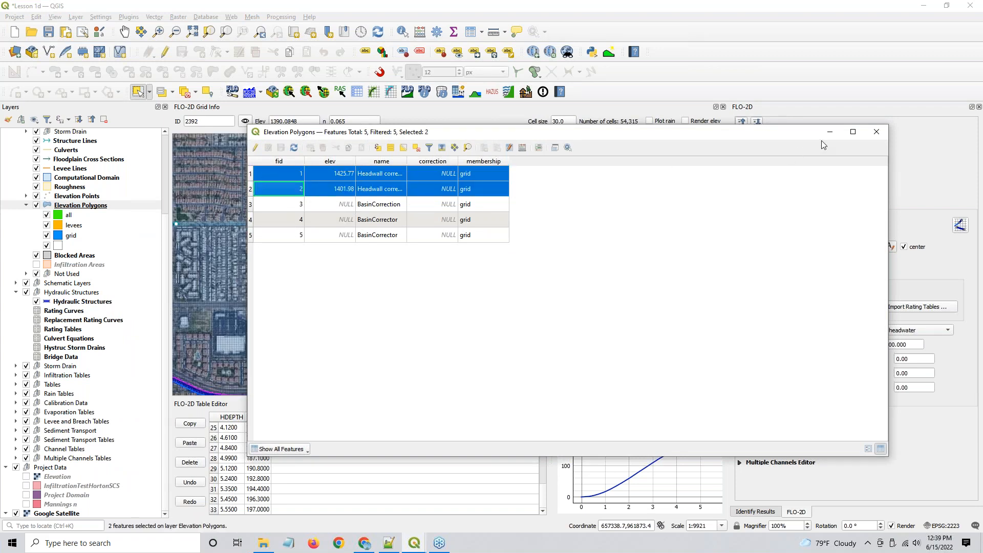
click(877, 132)
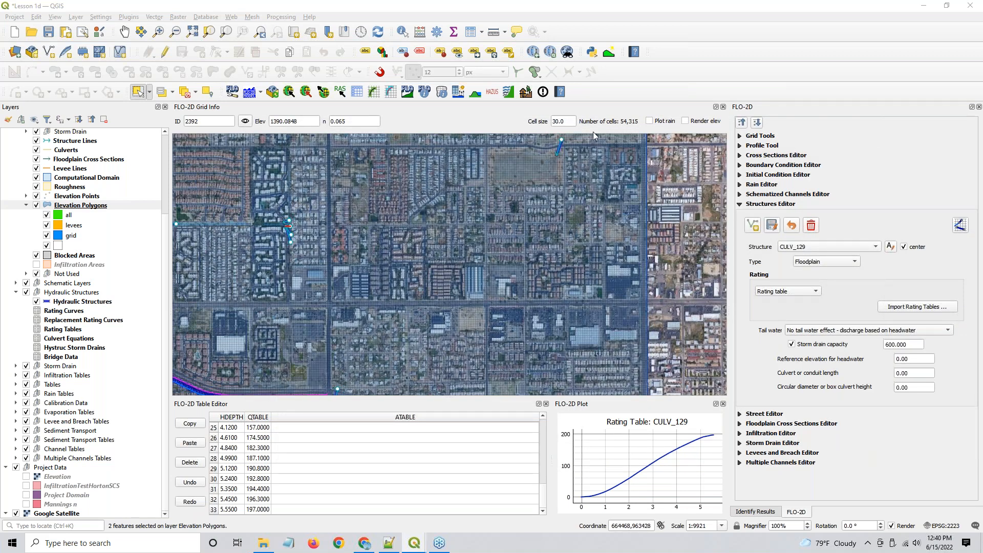
- Examine the culvert inlets on the map where the two selected headwall correction polygons are located
scroll(566, 144, up, 2)
drag(562, 147, 496, 270)
scroll(468, 249, up, 2)
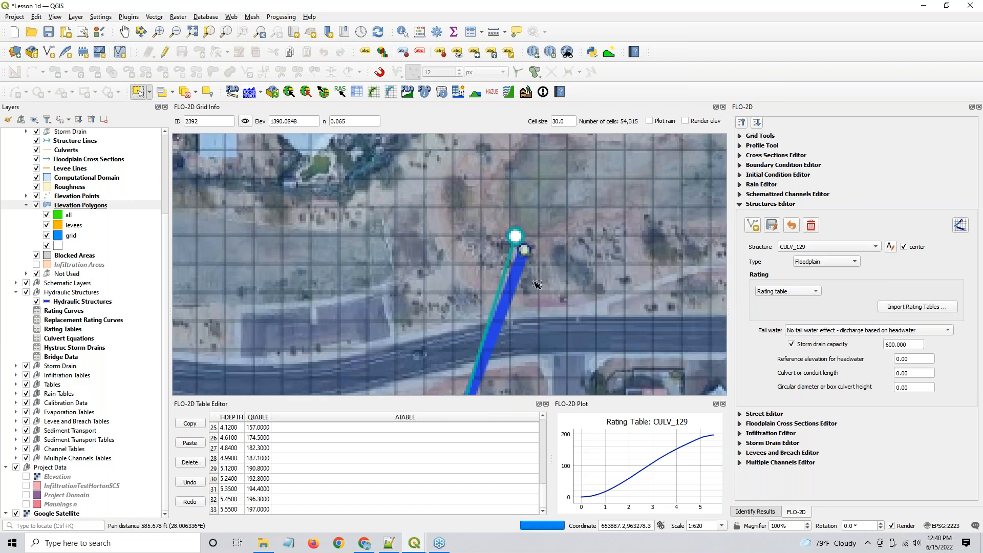
scroll(538, 259, up, 2)
scroll(418, 298, down, 4)
drag(366, 380, 799, 251)
scroll(425, 272, down, 2)
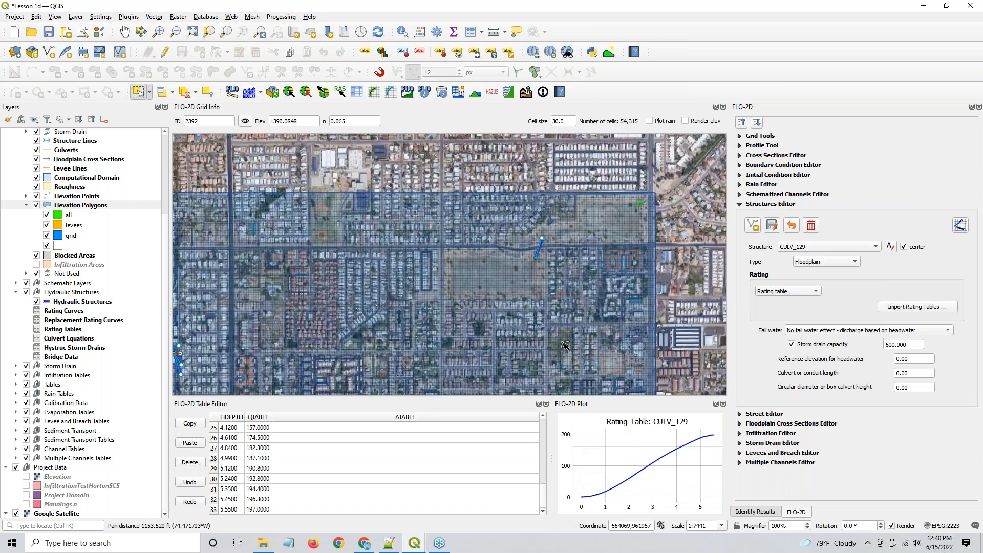
scroll(558, 329, up, 1)
drag(498, 338, 462, 201)
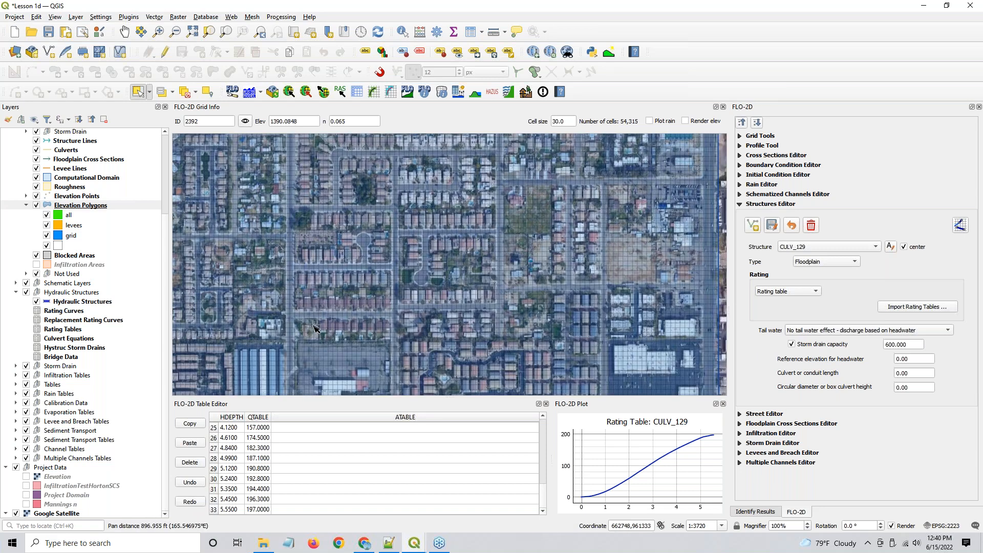
scroll(315, 328, down, 1)
drag(316, 330, 349, 207)
drag(349, 298, 543, 240)
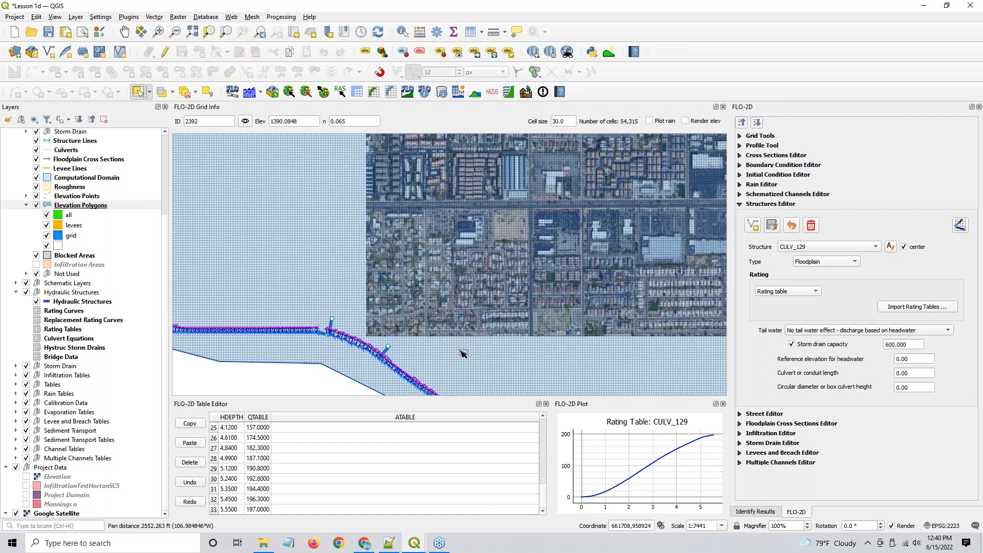
drag(282, 304, 404, 288)
scroll(405, 288, up, 4)
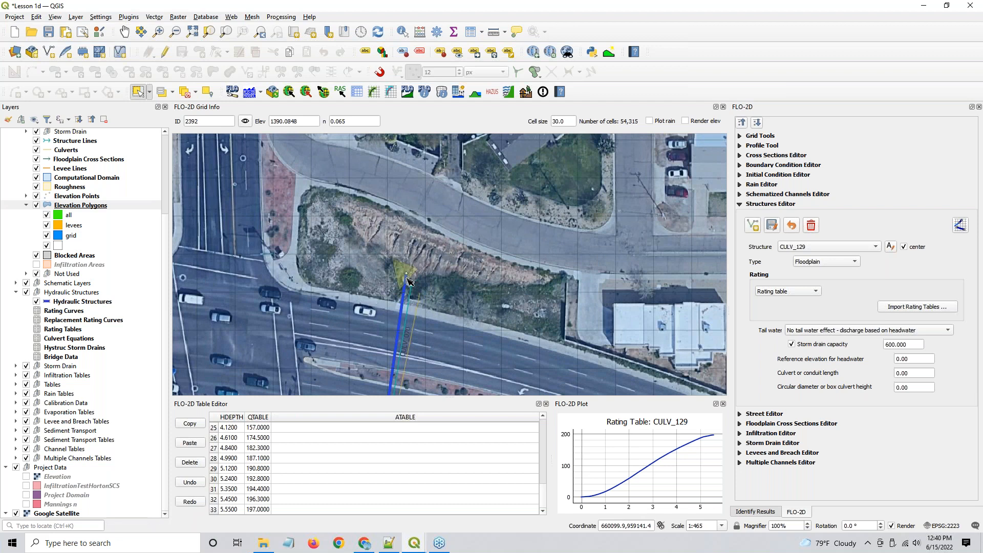
mouse_move(982, 132)
mouse_down()
mouse_move(513, 132)
mouse_move(982, 134)
mouse_up()
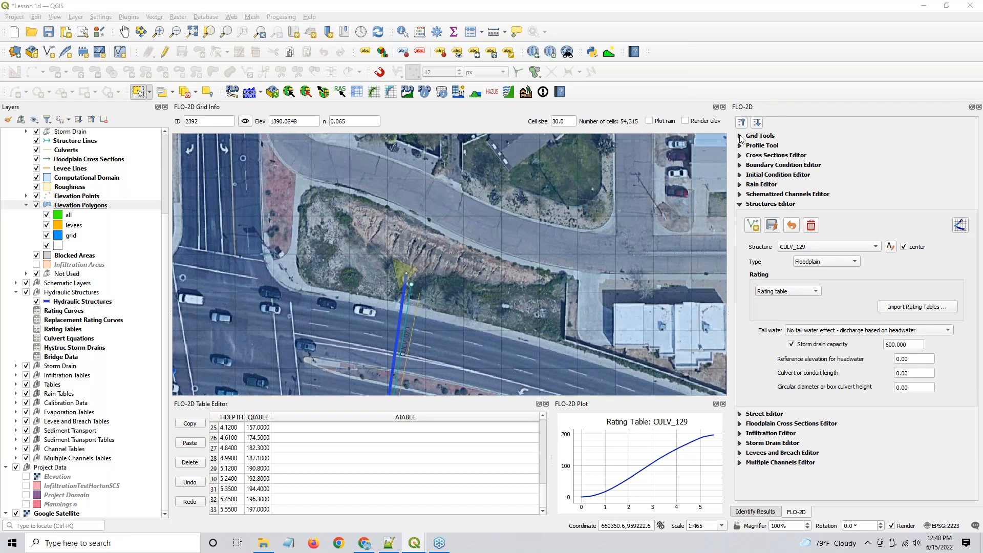
- Correct the grid elevation from the elevation polygons attributes, using only the selected polygons, and dismiss the resulting messages
click(740, 136)
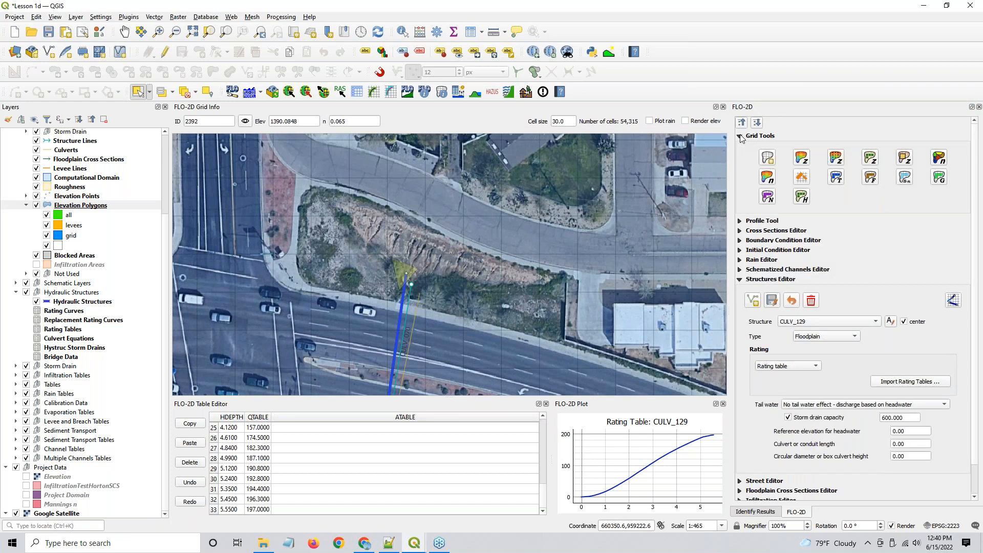
click(906, 159)
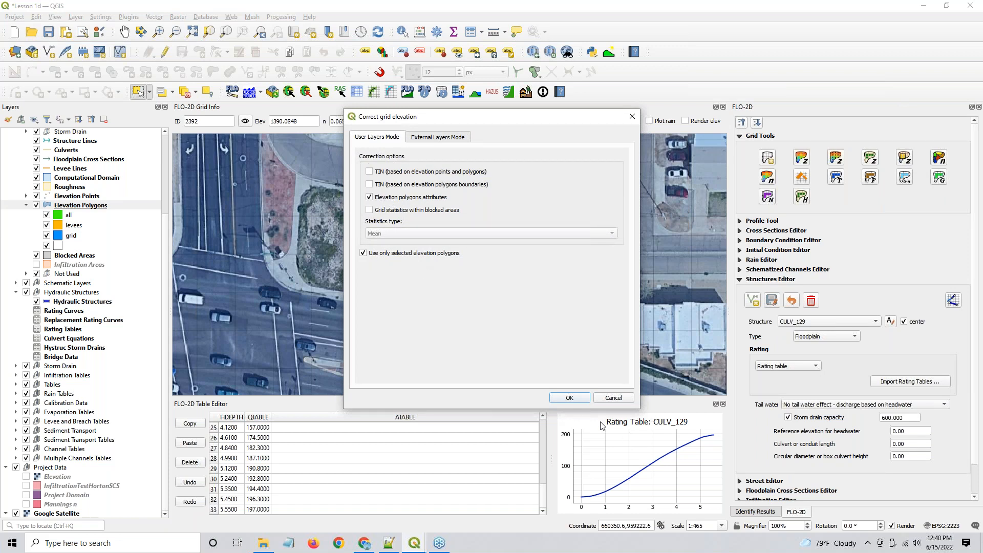
click(569, 398)
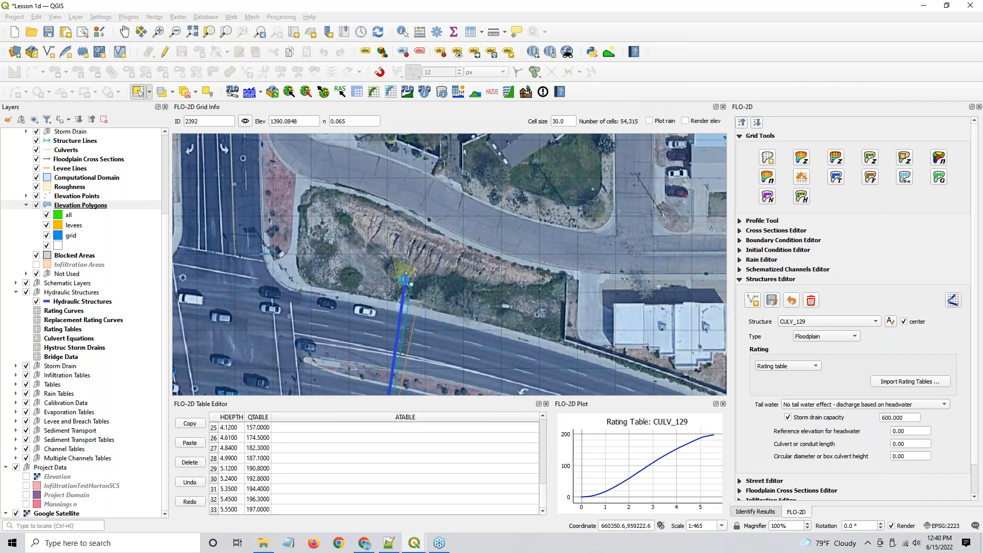
click(529, 282)
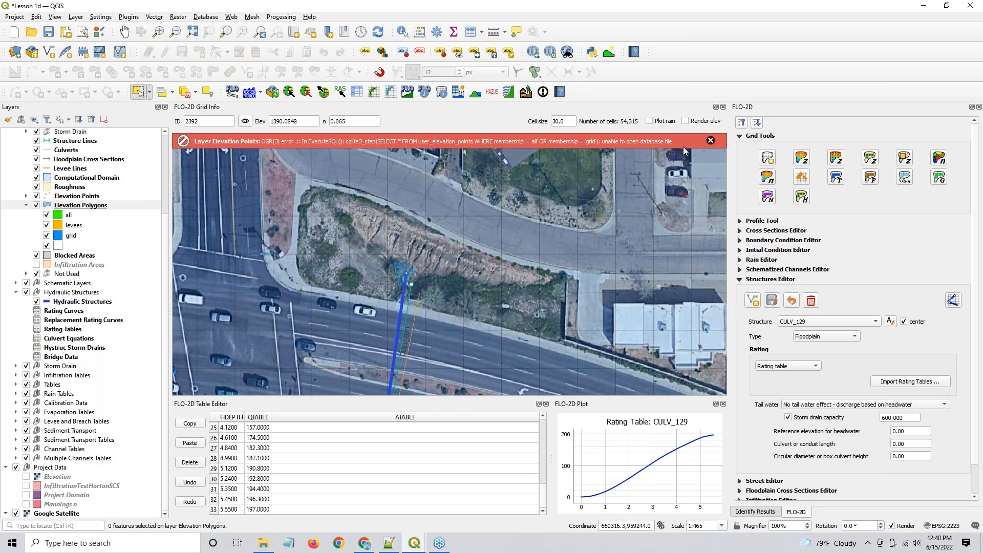
click(710, 141)
- Export only the Manning's n and Topo component to the Webinar Export folder inside Module 2 Culverts and dismiss the export message
scroll(491, 290, down, 2)
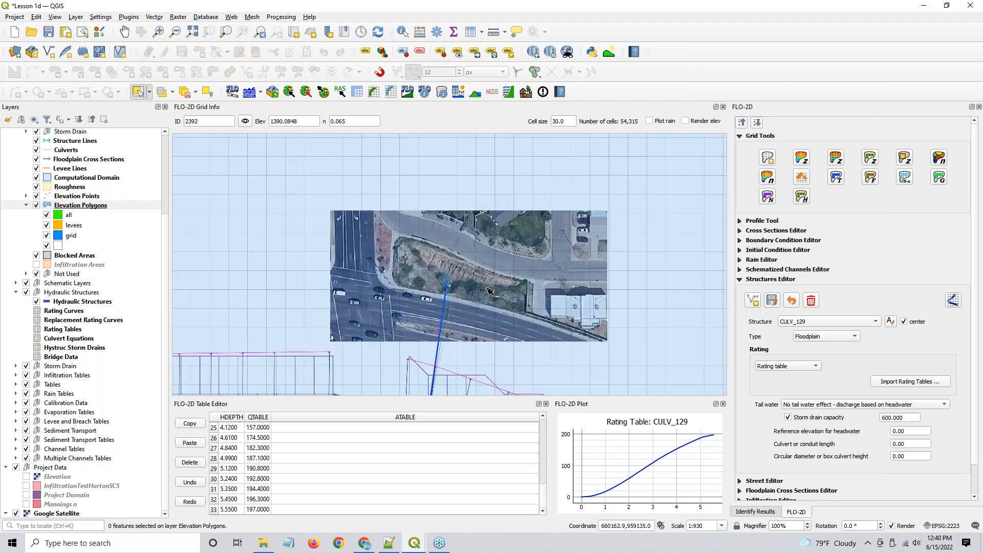
scroll(415, 284, down, 3)
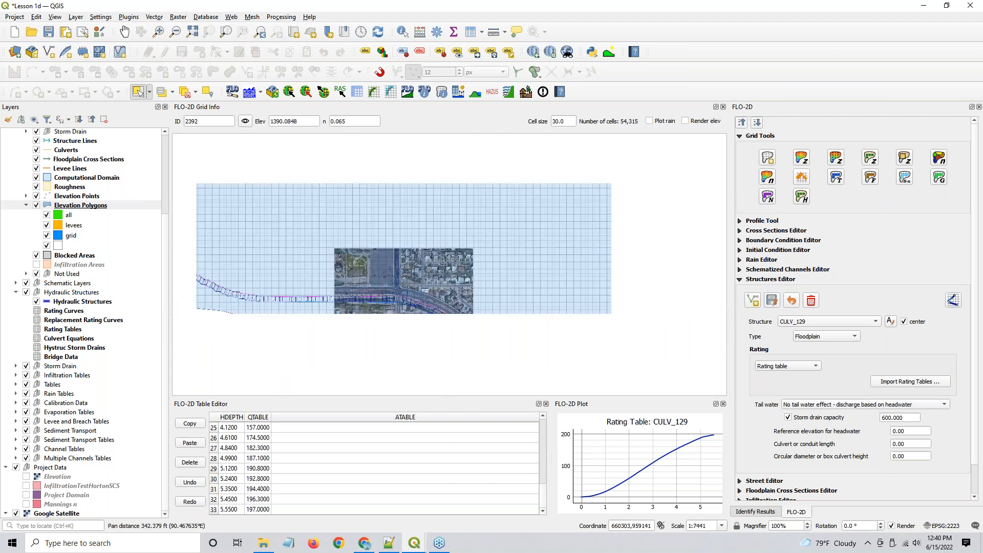
drag(445, 208, 439, 253)
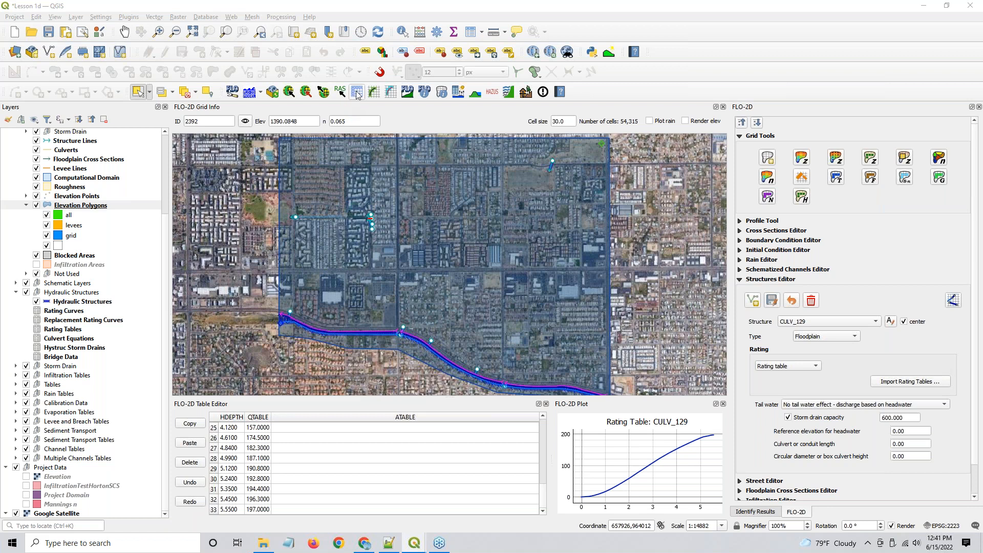
click(323, 92)
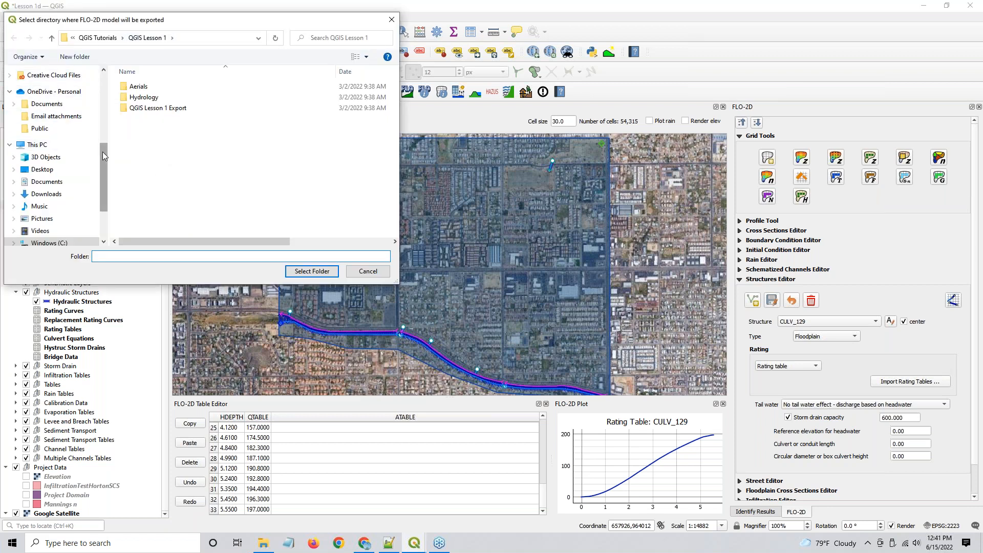
scroll(46, 144, up, 4)
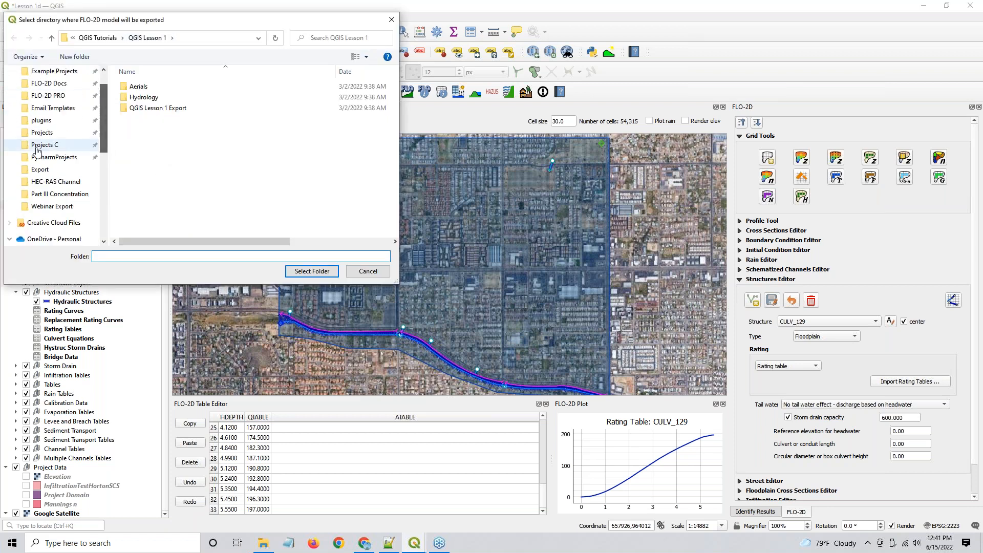
click(53, 71)
scroll(105, 117, up, 3)
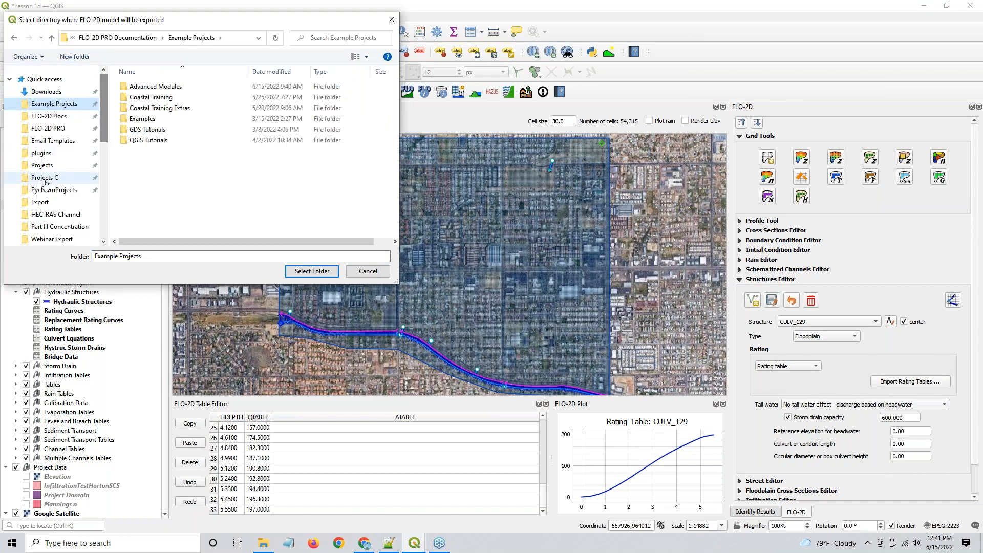
click(40, 202)
click(173, 38)
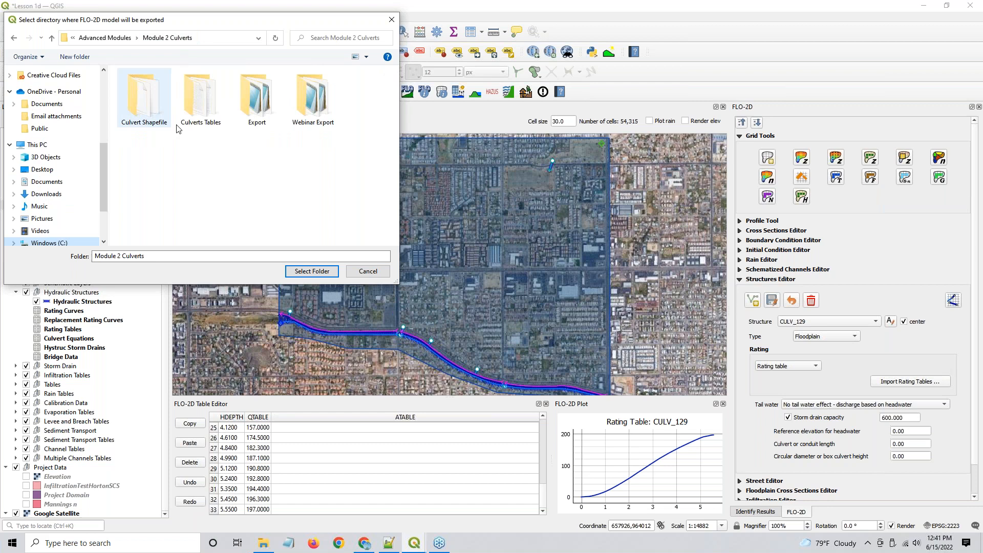
click(323, 106)
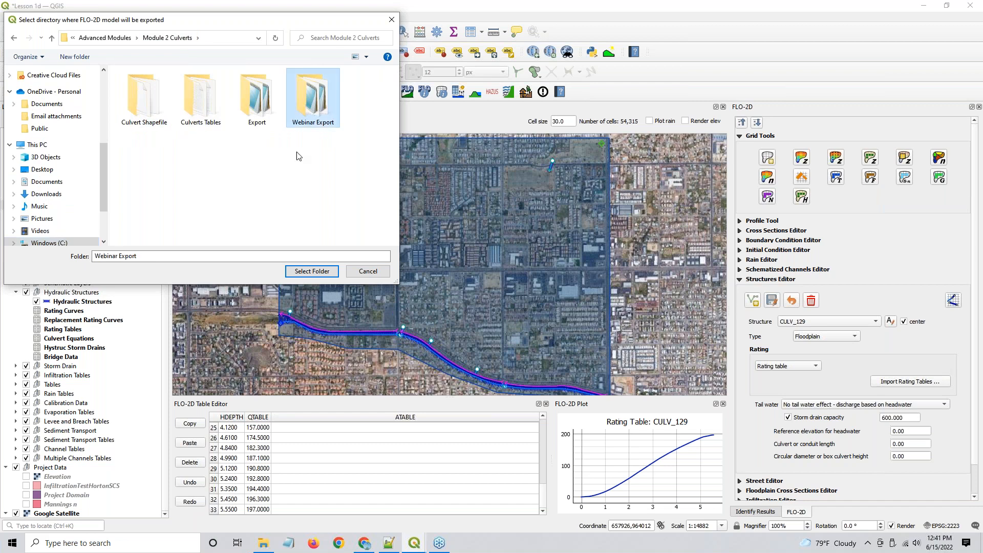
click(312, 271)
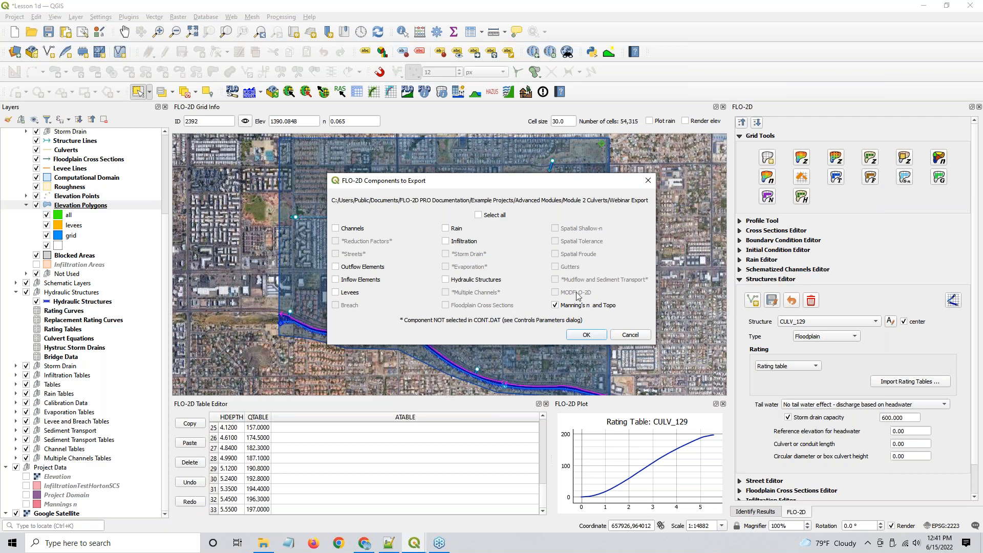
click(578, 336)
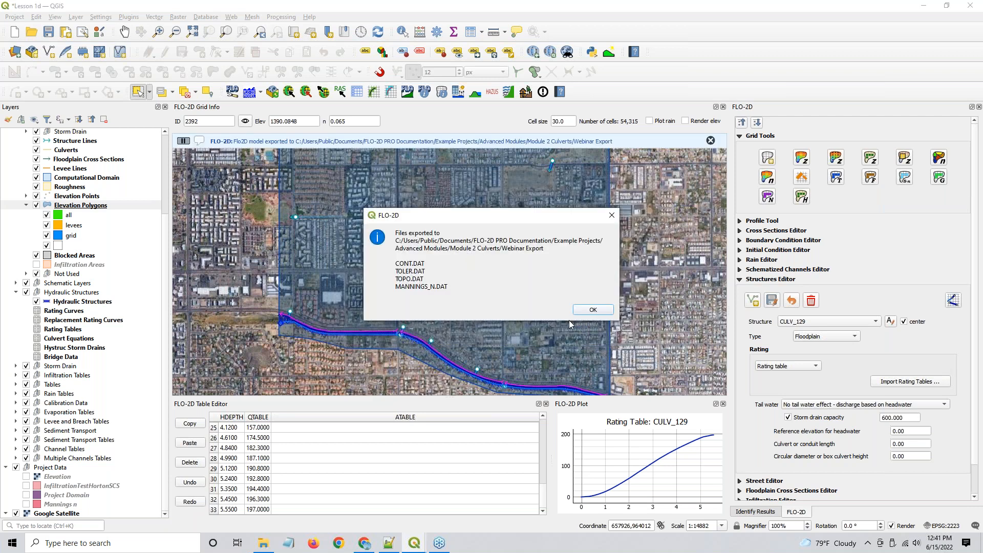
click(594, 310)
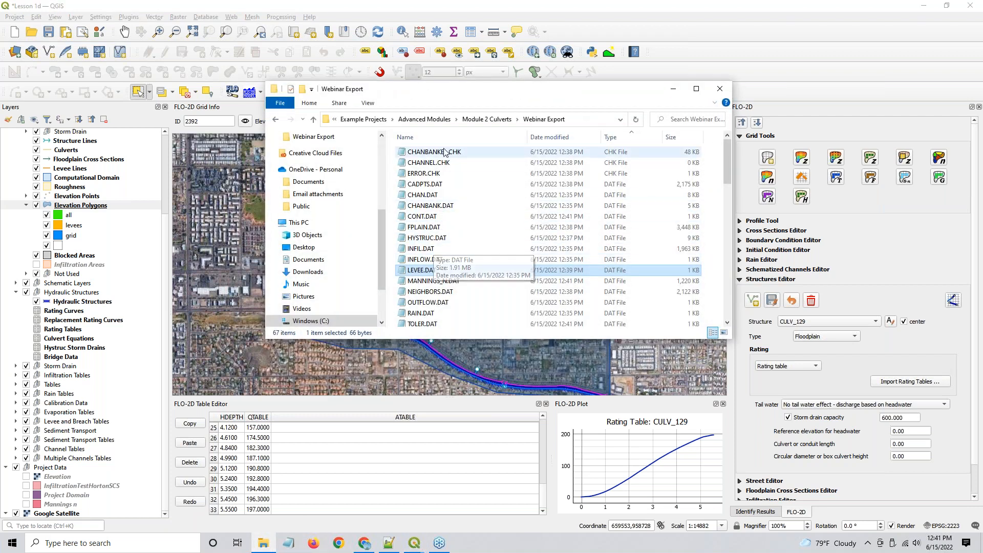
- Delete FPLAIN.DAT, CADPTS.DAT and NEIGHBORS.DAT from the Webinar Export folder
click(432, 229)
key(Delete)
click(431, 184)
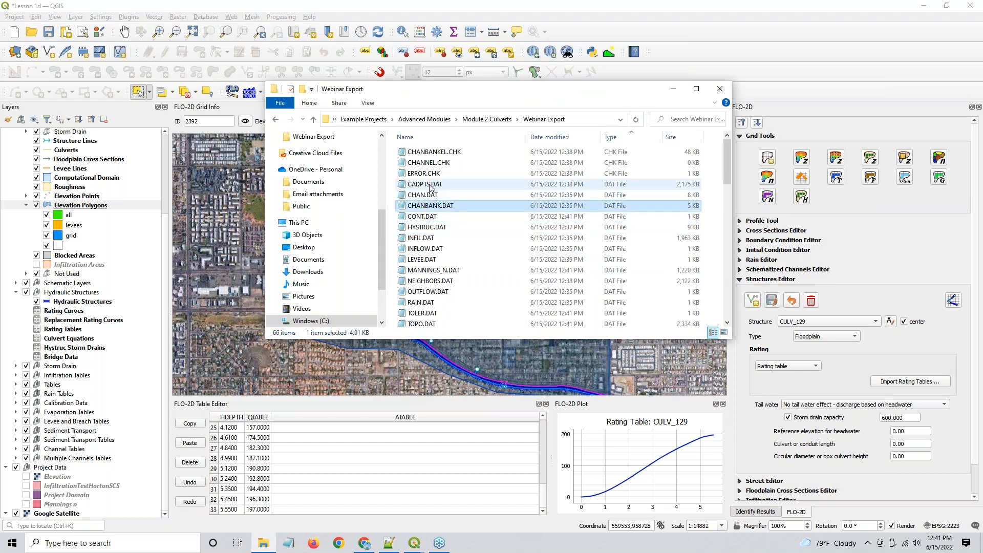
key(Delete)
click(439, 270)
key(Delete)
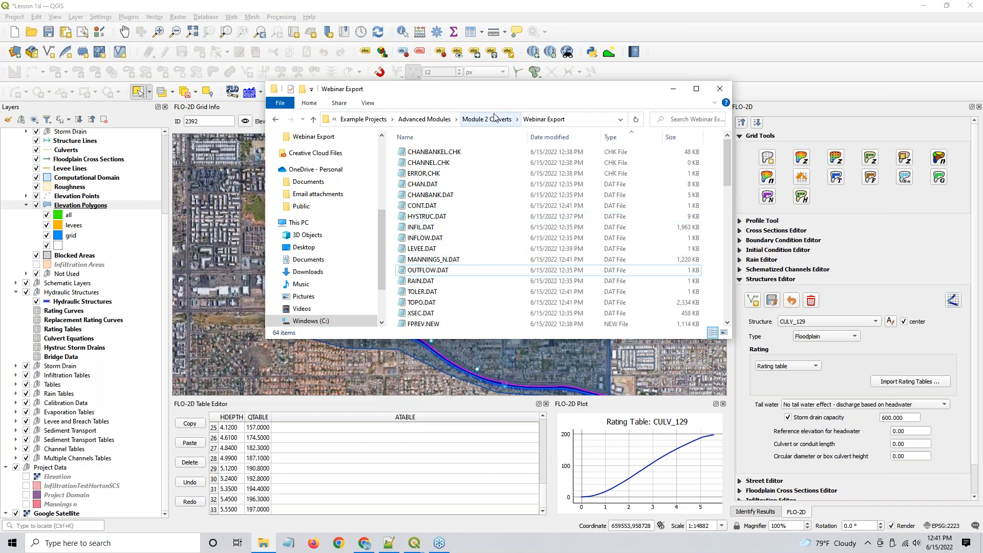
- Delete the CHK files and the files from FPREV.NEW through FPINFILTRATION.OUT from the Webinar Export folder
click(431, 155)
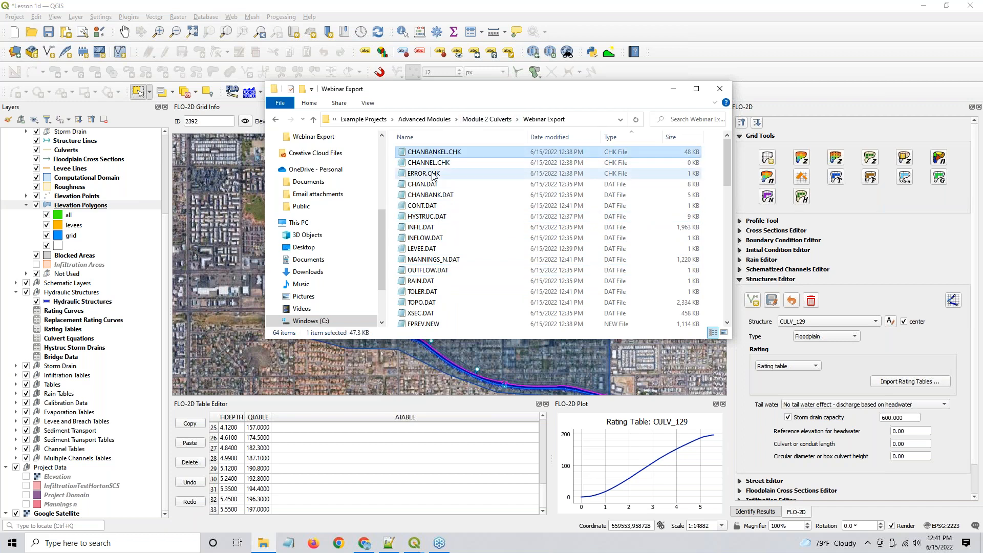
shift+click(432, 176)
key(Delete)
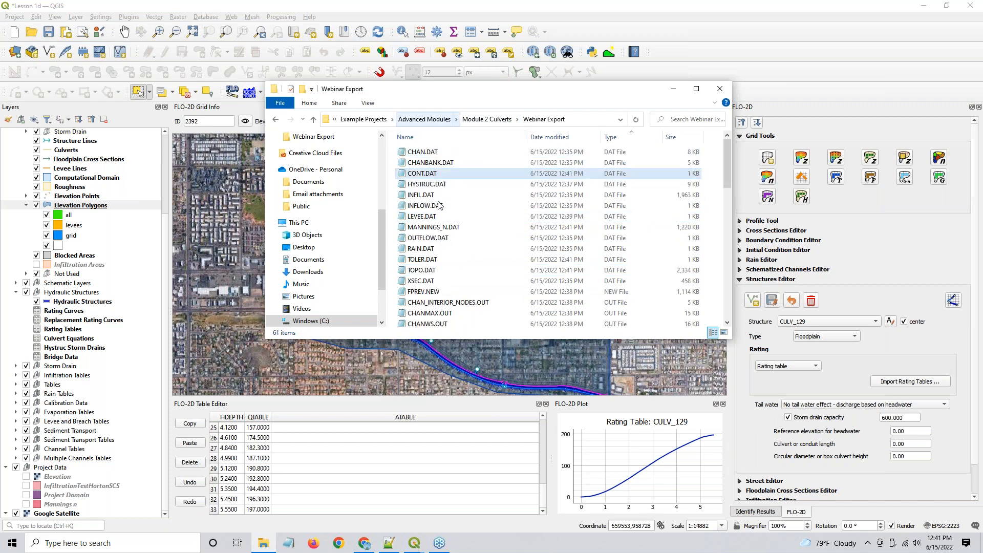
scroll(453, 287, down, 5)
click(455, 330)
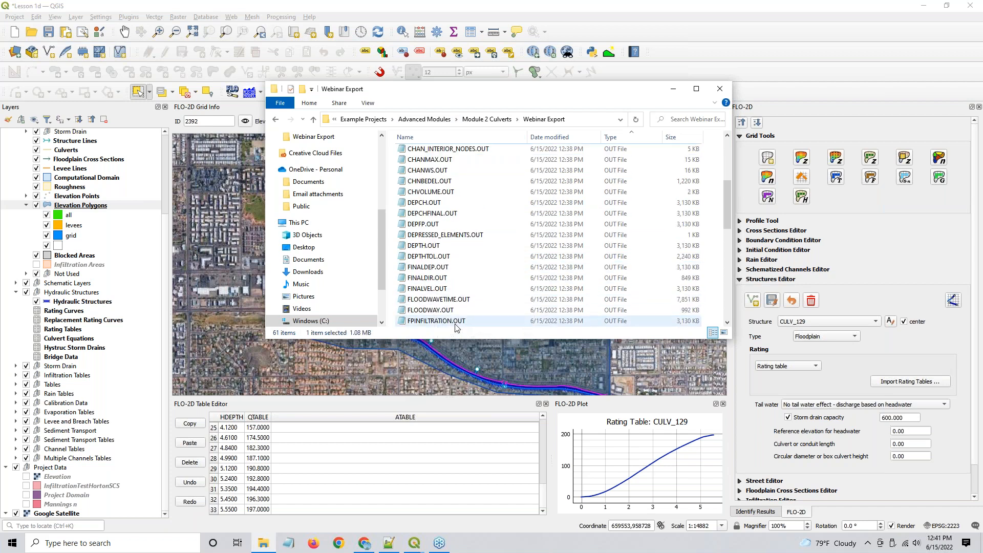
shift+click(455, 328)
key(Delete)
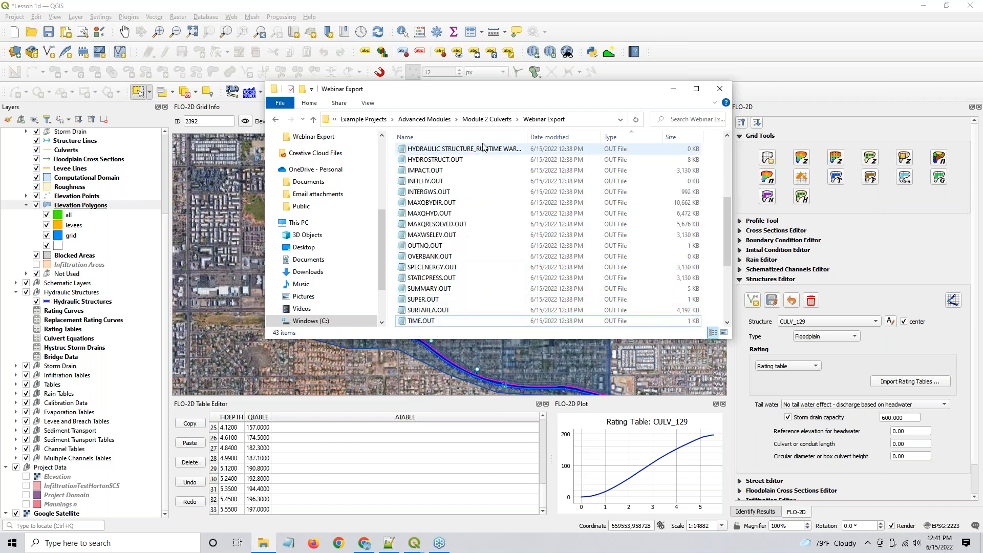
- Delete the files from HYCHAN.OUT through CHAN.RGH, leaving only the DAT files in the Webinar Export folder
scroll(461, 179, up, 5)
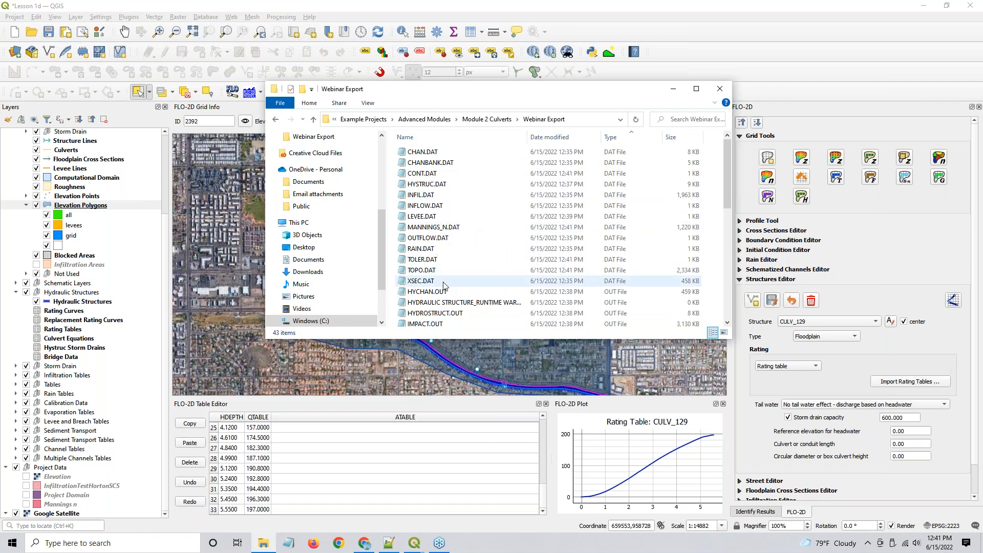
click(432, 291)
scroll(434, 292, down, 5)
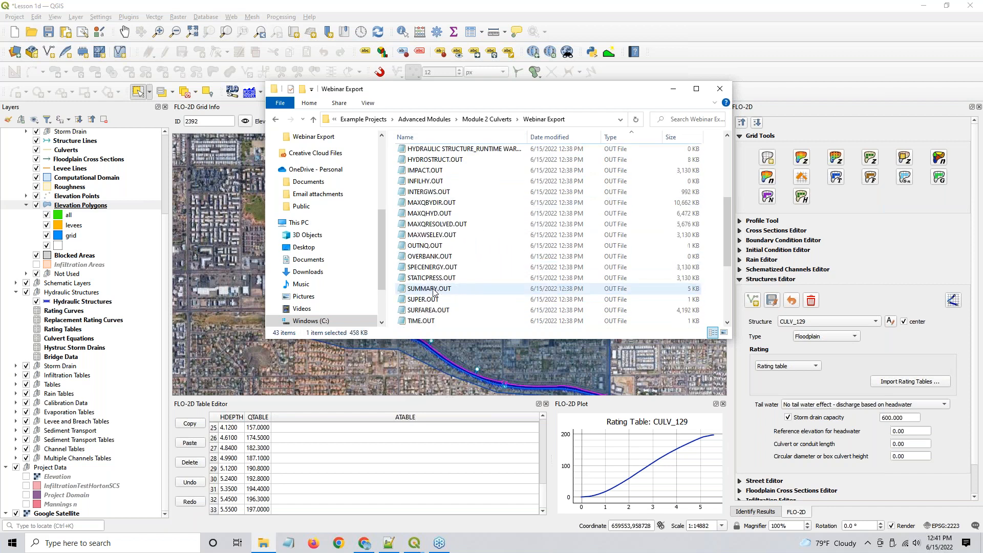
scroll(434, 292, down, 4)
shift+click(430, 321)
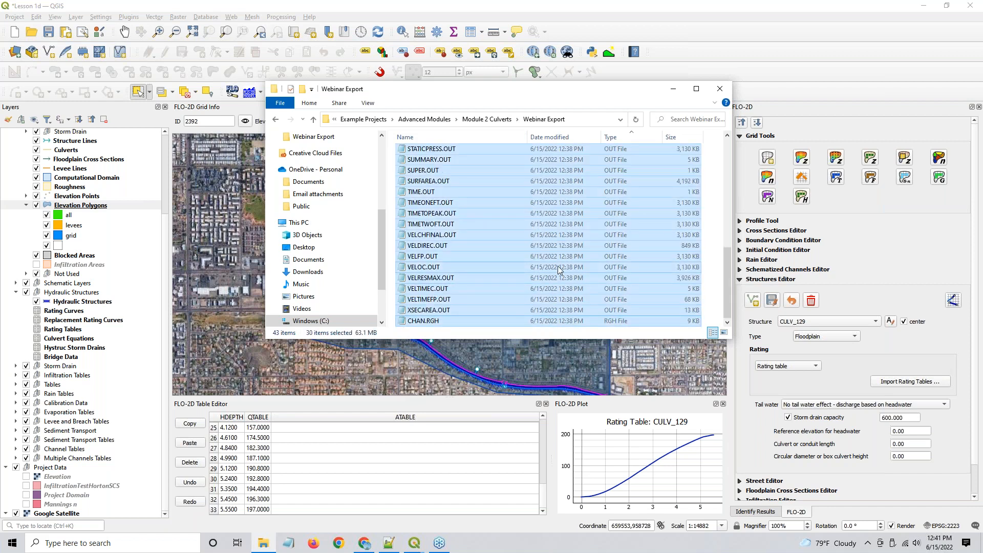
key(Delete)
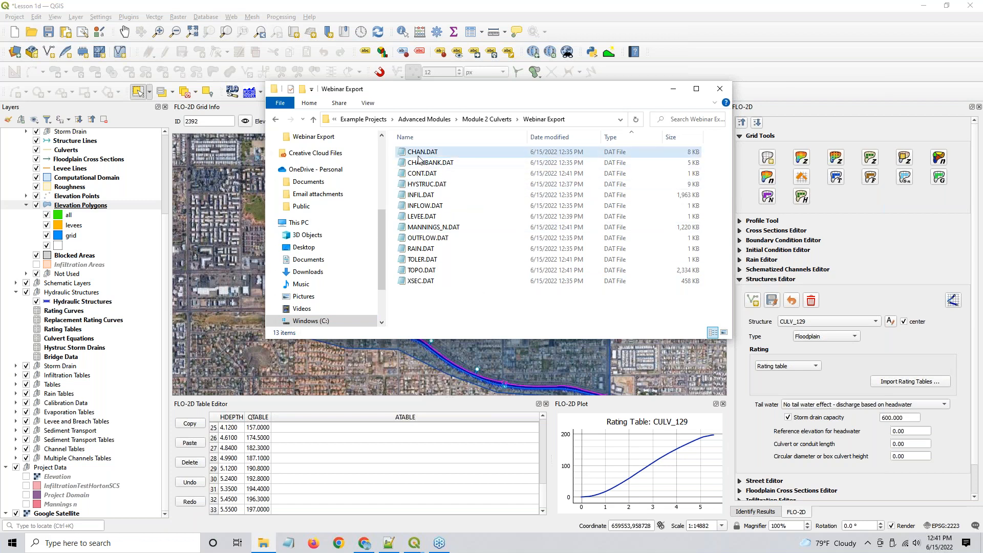
- Review the contents of RAIN.DAT and the control switches in CONT.DAT, closing each file after reading
double_click(421, 249)
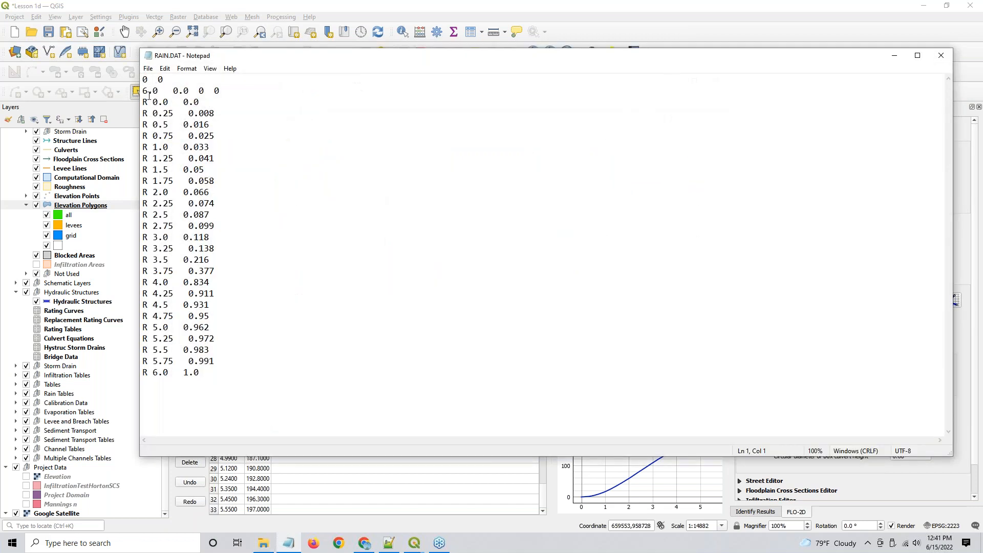
click(941, 55)
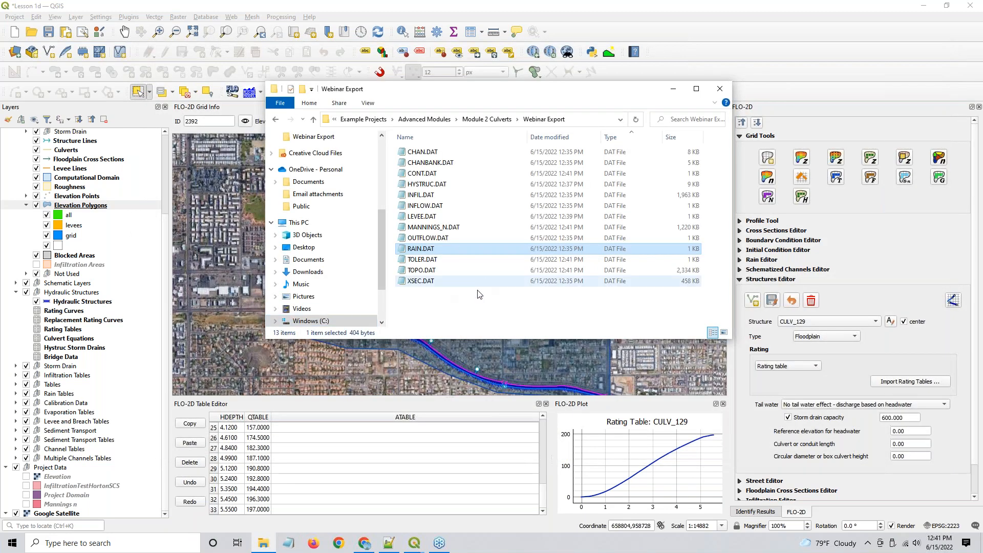
double_click(422, 173)
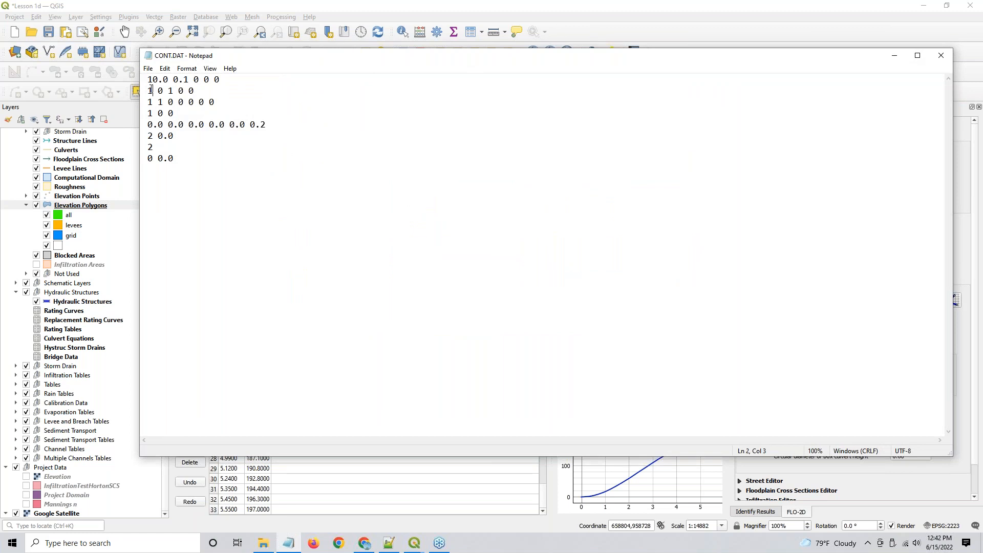
mouse_move(148, 102)
mouse_down()
mouse_move(164, 103)
mouse_move(154, 114)
mouse_up()
click(940, 57)
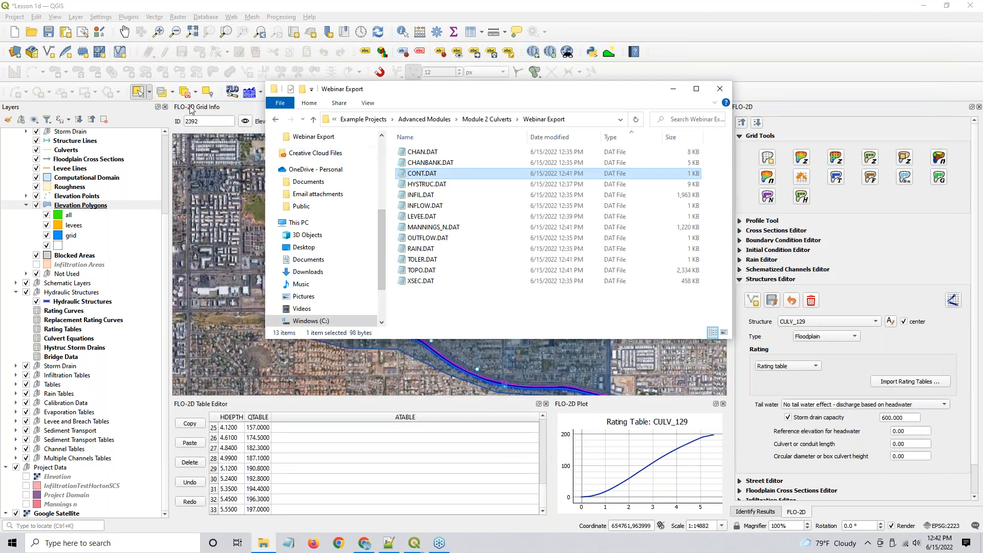
- Run the FLO-2D simulation on the Webinar Export data and minimize the Volume Conservation window to view the culverts on the map
click(248, 93)
click(560, 285)
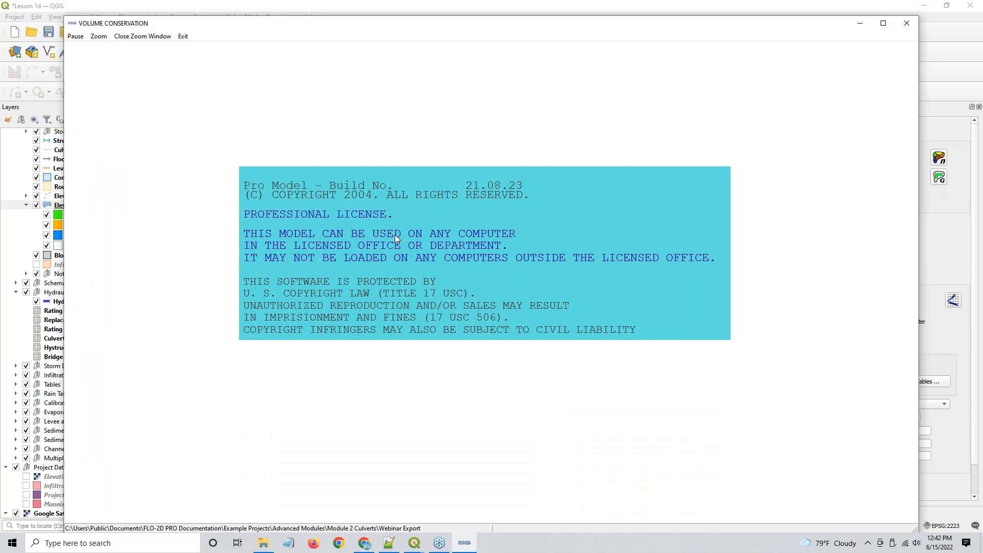
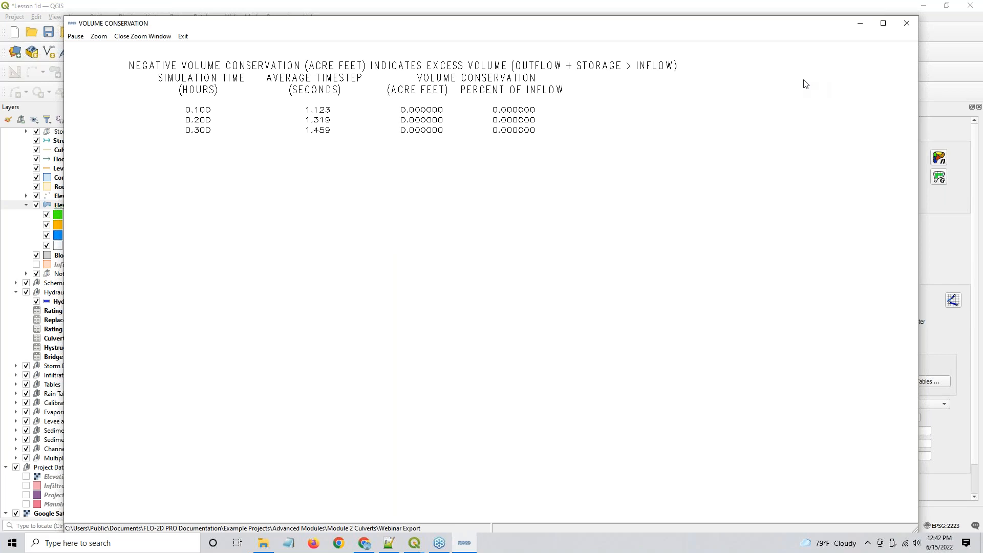
click(860, 25)
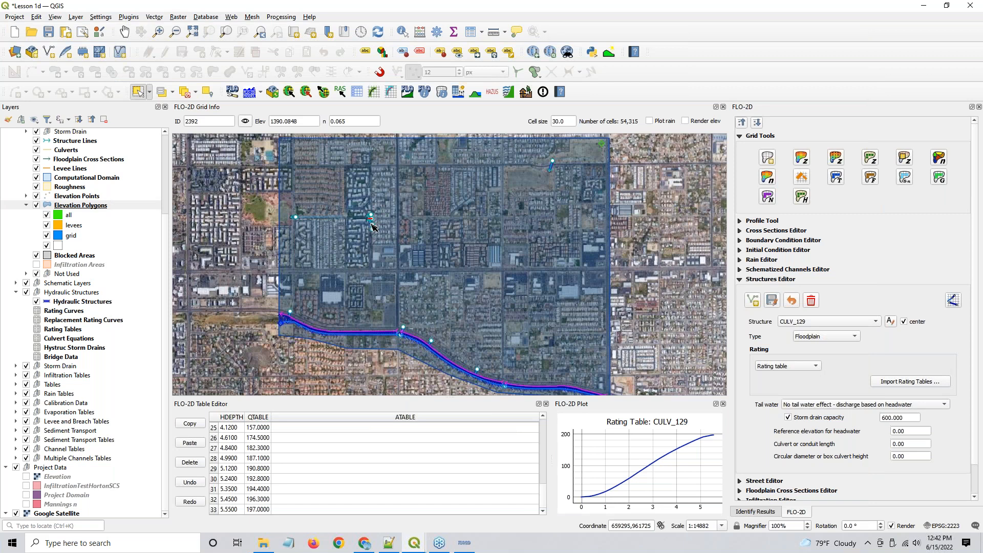
scroll(373, 226, up, 4)
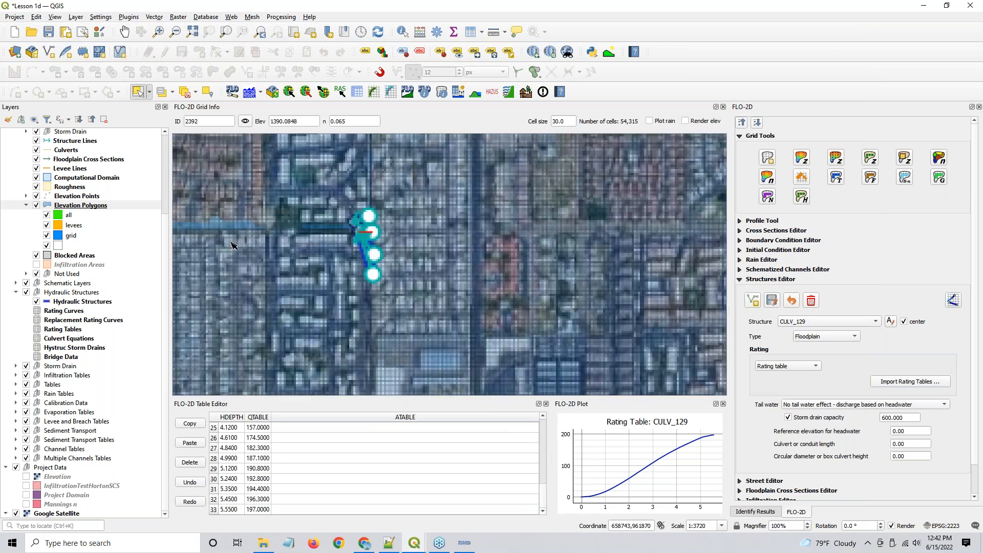
scroll(496, 269, down, 4)
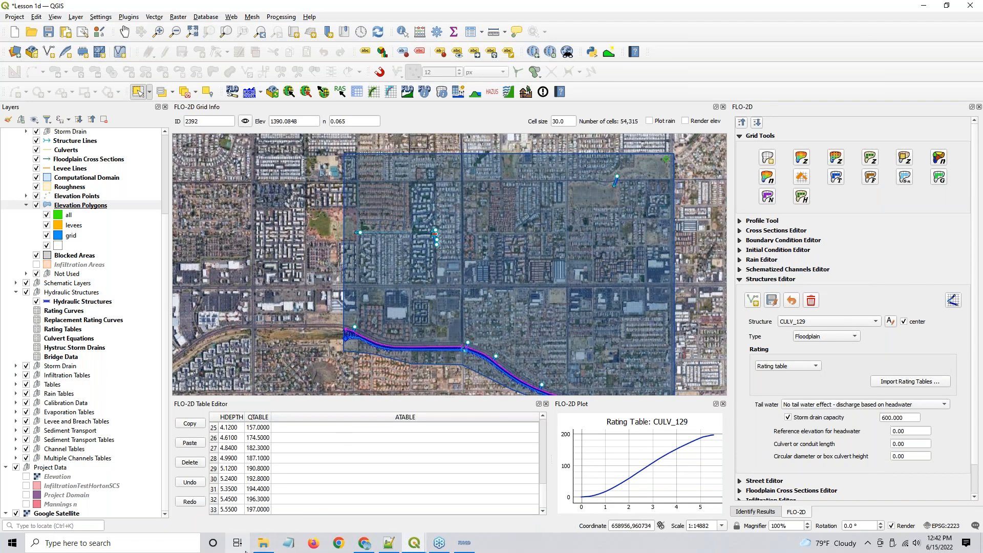
- Switch to File Explorer and open the completed run's Export folder inside Module 2 Culverts in a maximized window
click(262, 544)
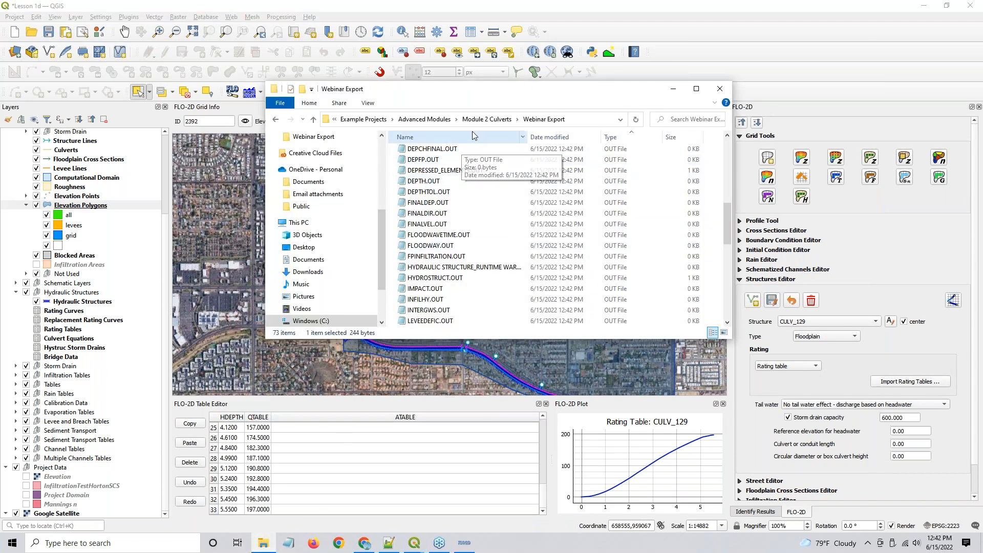
click(487, 119)
double_click(429, 176)
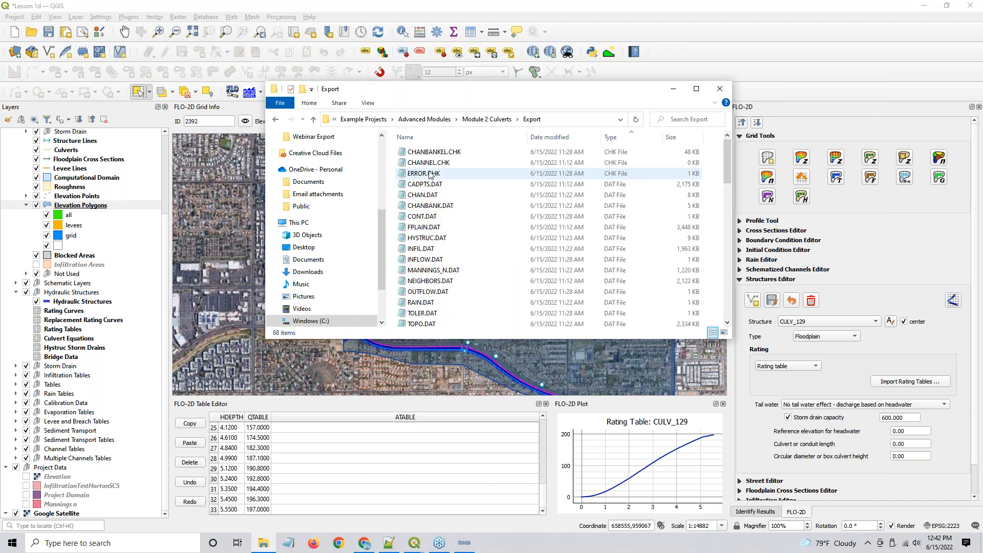
drag(425, 89, 304, 83)
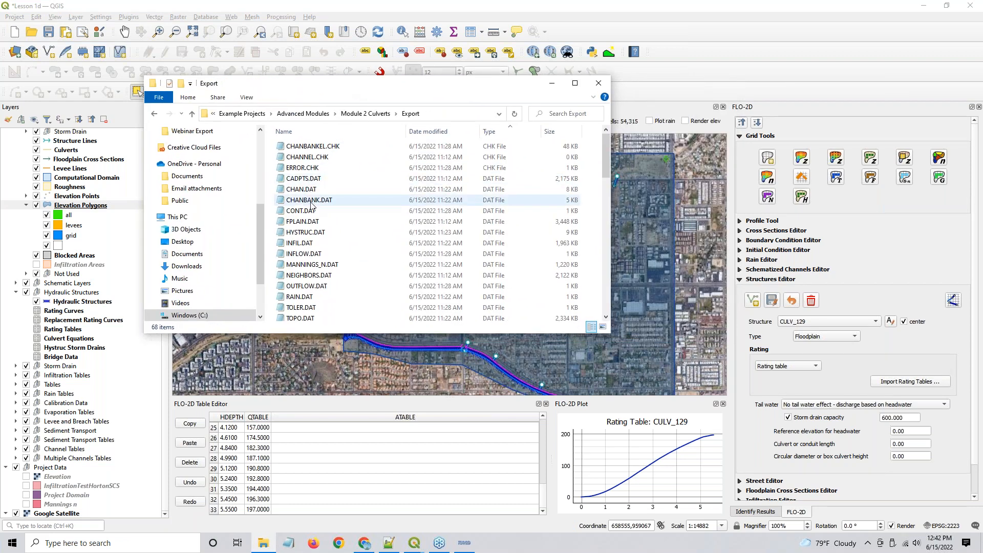
click(575, 83)
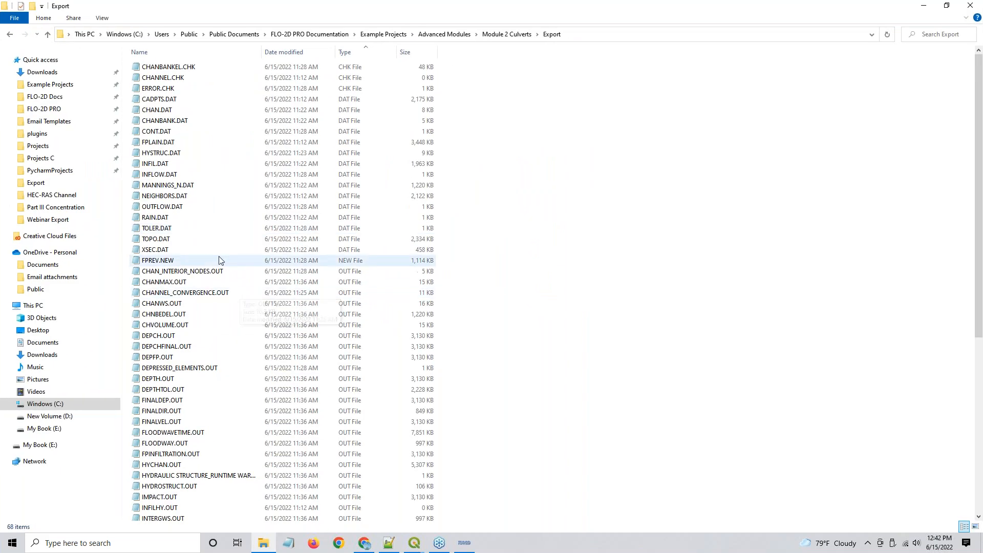
- Locate HYDROSTRUCT.OUT among the output files, open it for a brief look at the structure discharges, and close it
click(186, 304)
scroll(185, 312, down, 4)
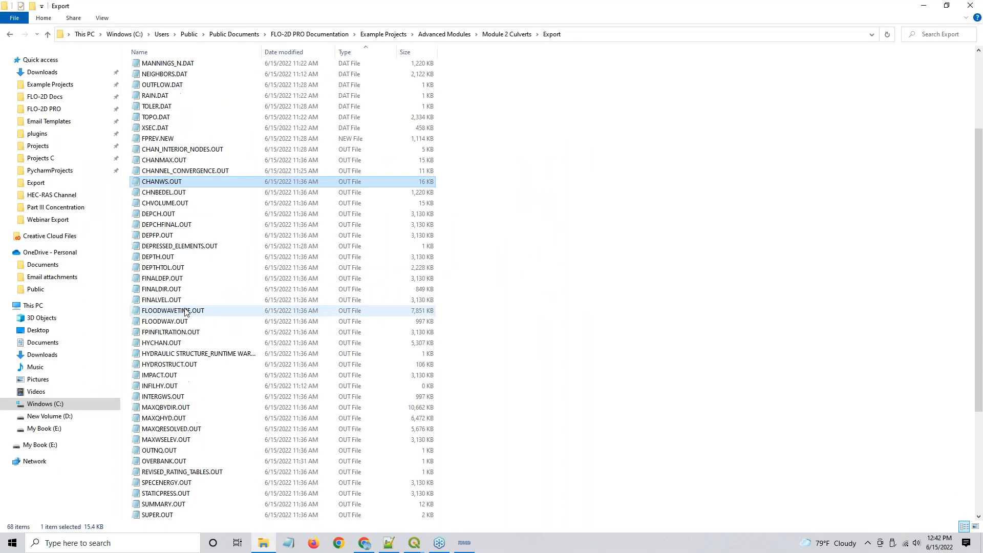
click(164, 365)
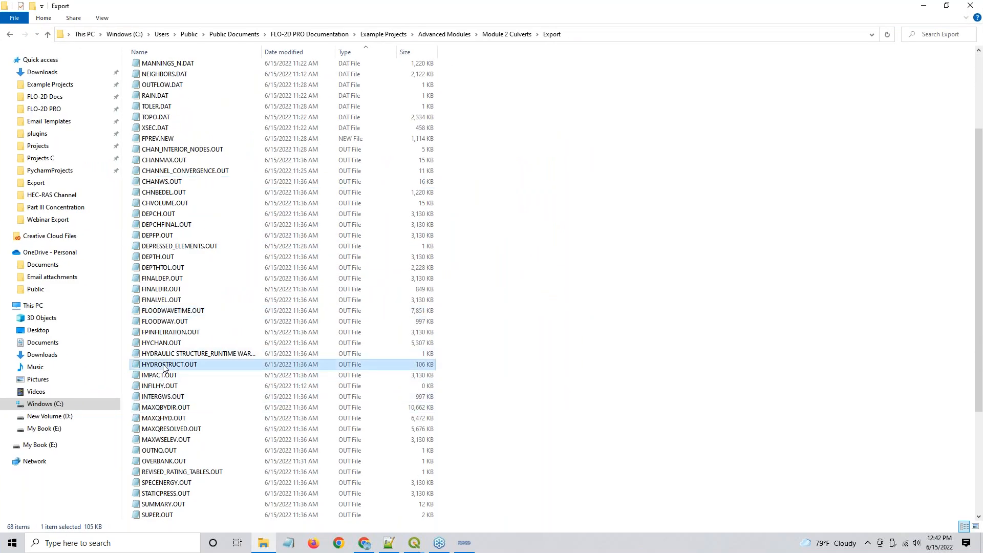
double_click(163, 365)
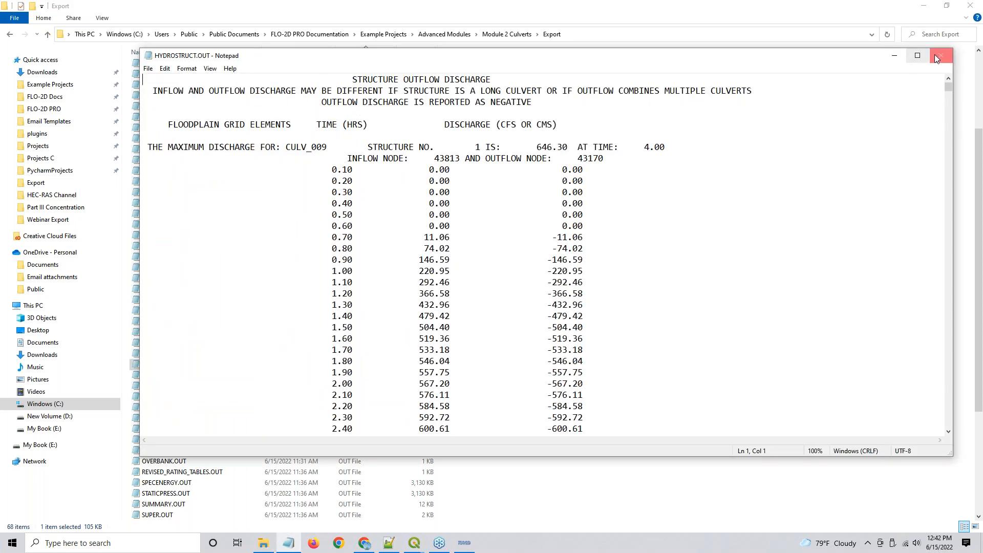
click(945, 54)
- Open HYCHAN.OUT, HYDROSTRUCT.OUT and the hydraulic structure runtime warnings file in Notepad++, and close Greenway.g01
click(174, 353)
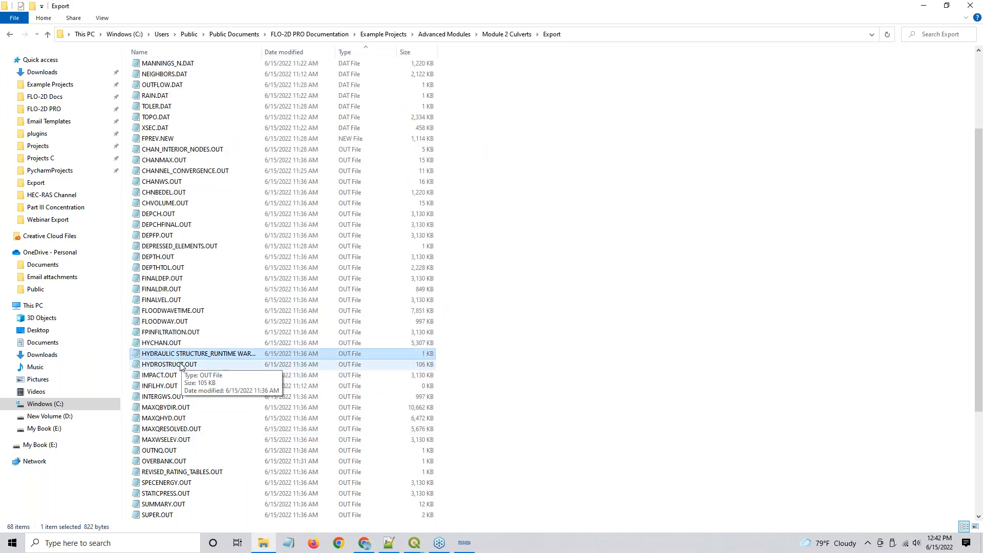
ctrl+click(163, 343)
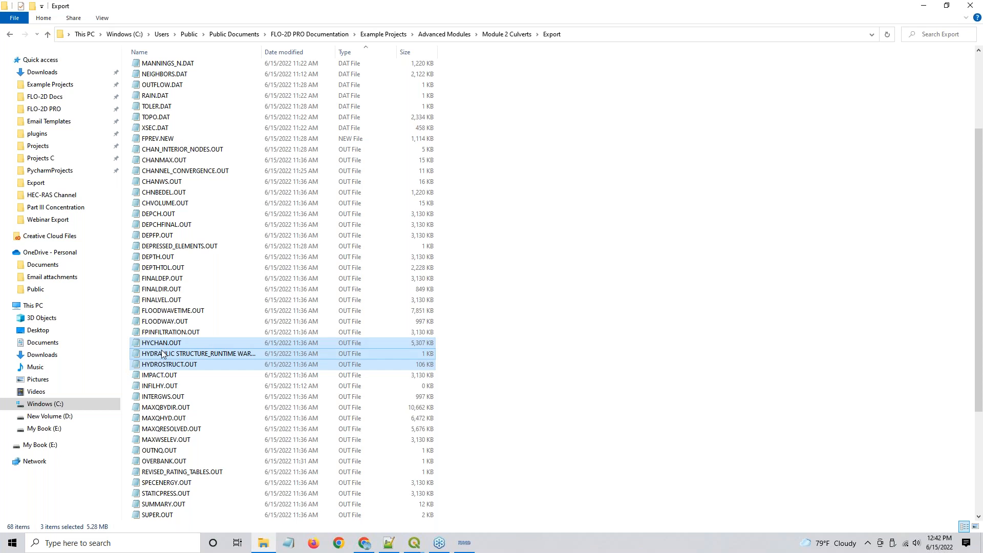
right_click(162, 350)
click(215, 222)
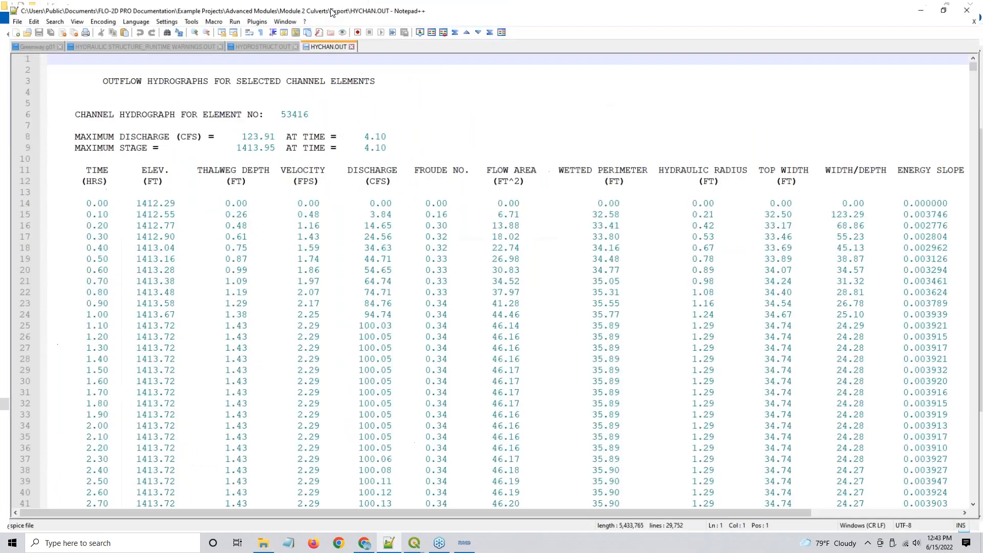
click(48, 42)
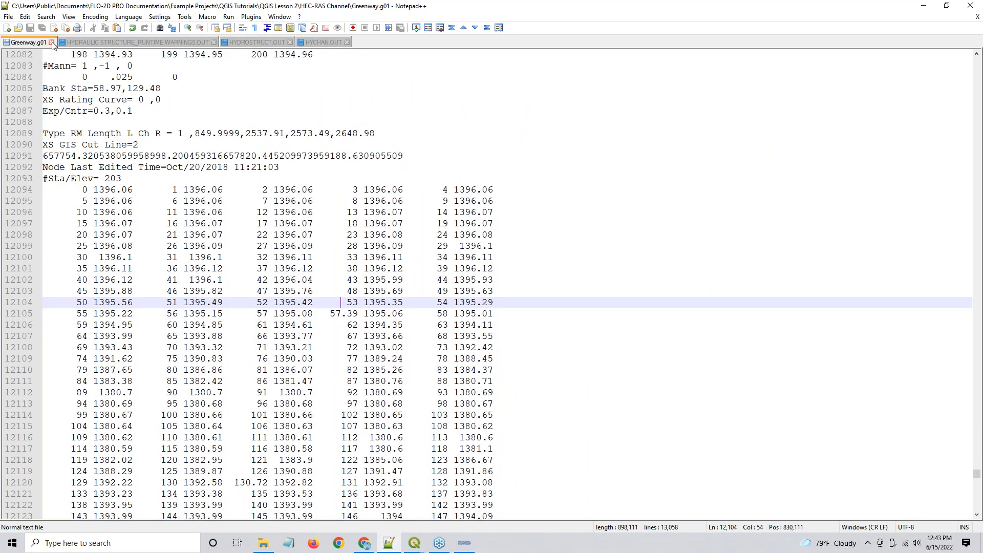
click(51, 42)
click(51, 41)
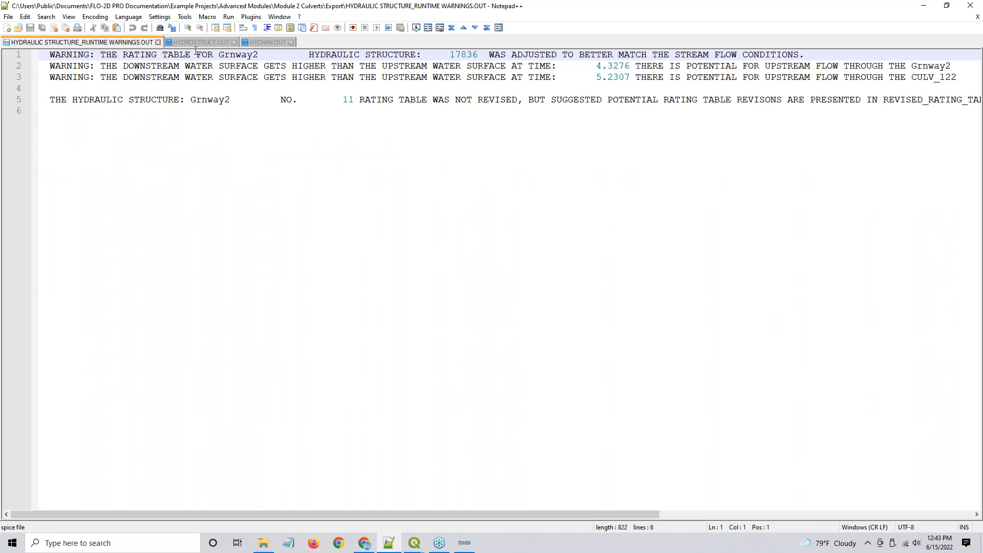
- Read the rating table and upstream flow warnings, including the rating table revision note, in HYDRAULIC STRUCTURE_RUNTIME WARNINGS.OUT
drag(198, 58, 638, 77)
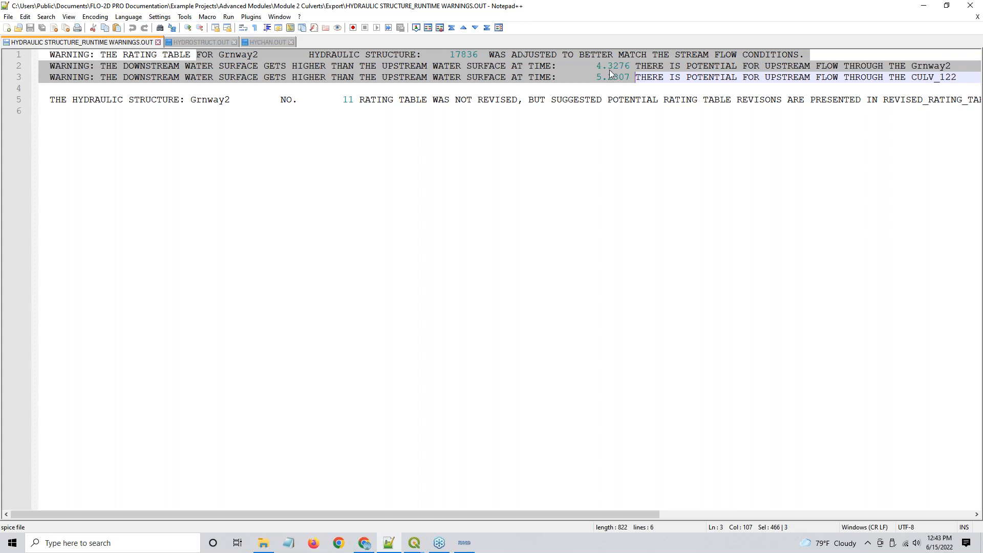
key(ctrl)
drag(387, 101, 543, 109)
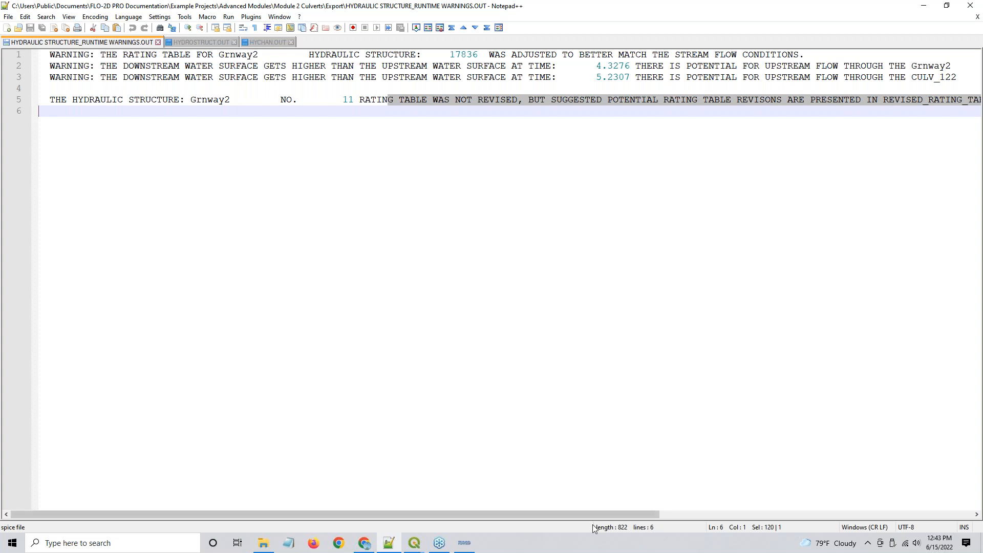
drag(607, 515, 363, 499)
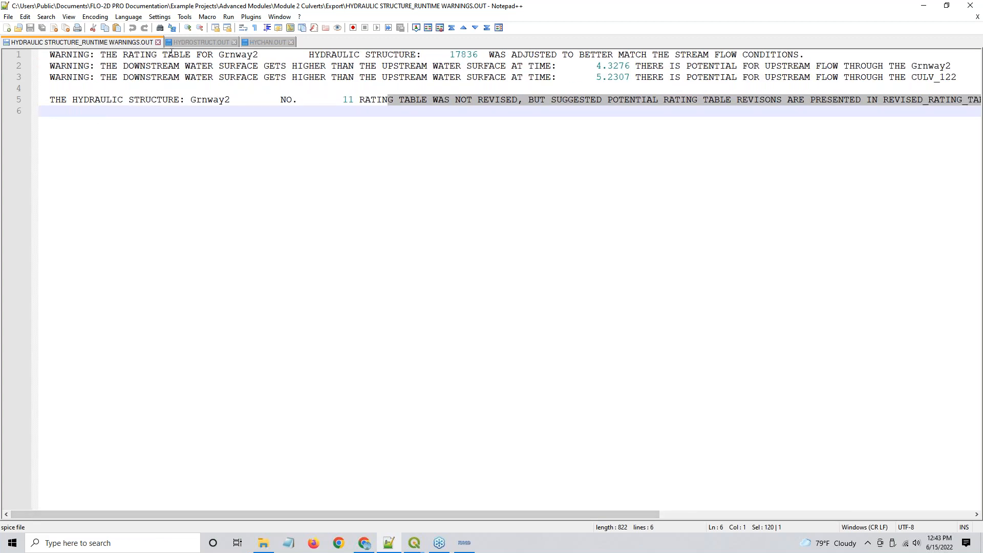
- Examine the maximum discharge and its time for CULV_009 in HYDROSTRUCT.OUT
click(200, 42)
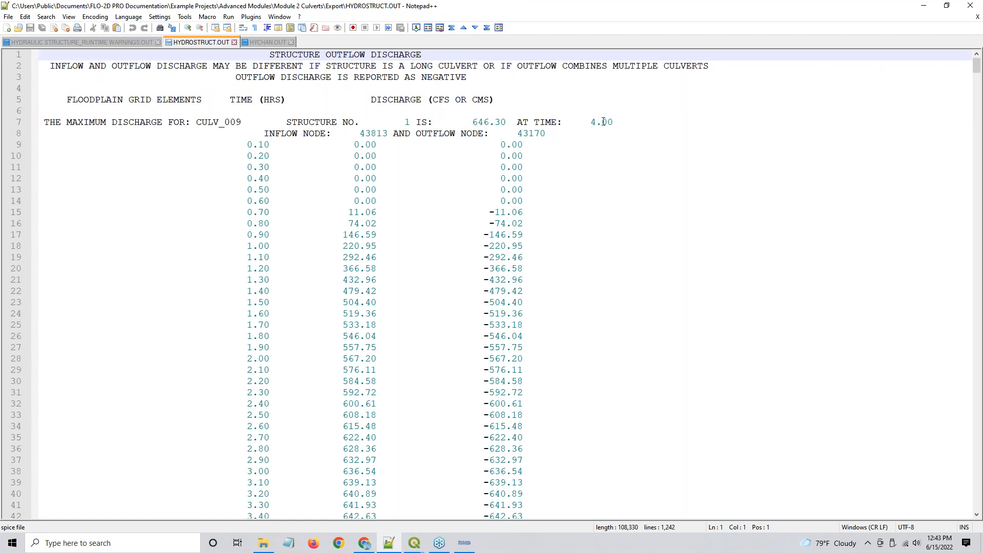
drag(198, 121, 240, 127)
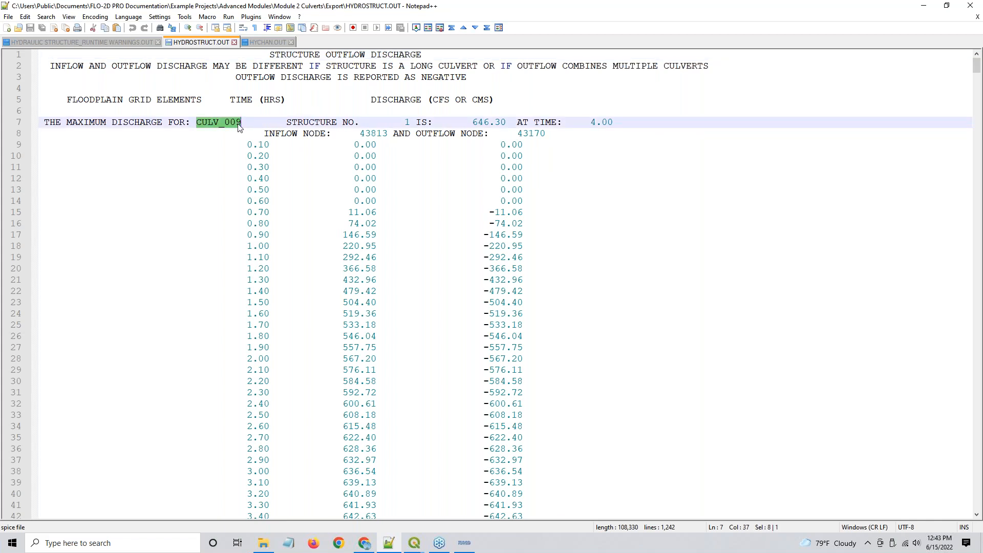
drag(472, 122, 511, 123)
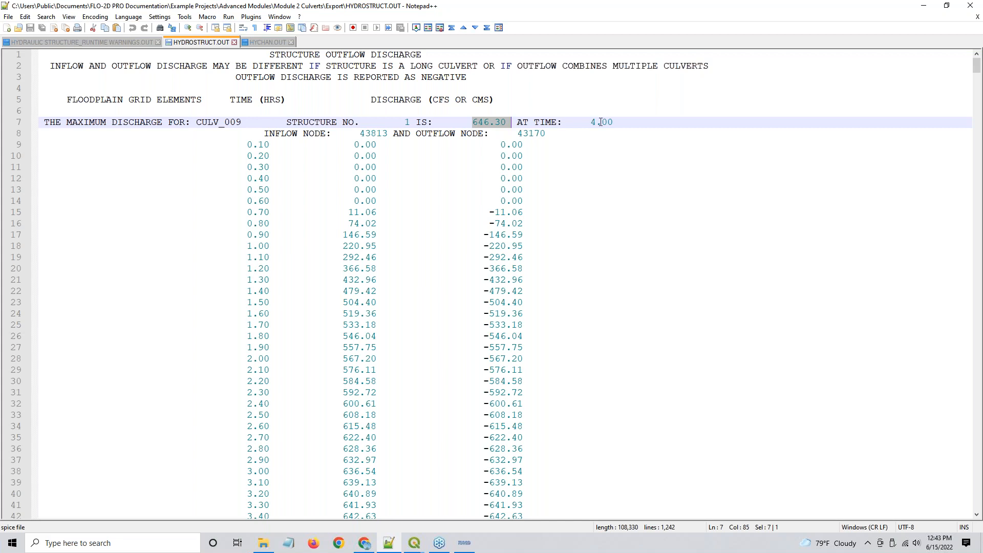
- Examine the time of maximum discharge for CULV_009 and compare its inflow and outflow discharges through 7.50 hours
drag(591, 122, 622, 128)
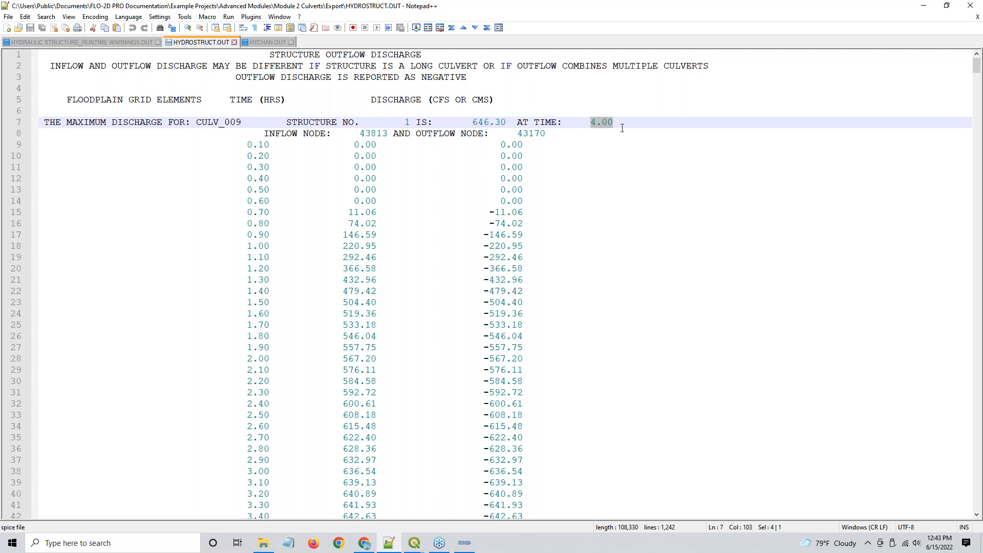
scroll(478, 275, down, 3)
scroll(478, 274, up, 2)
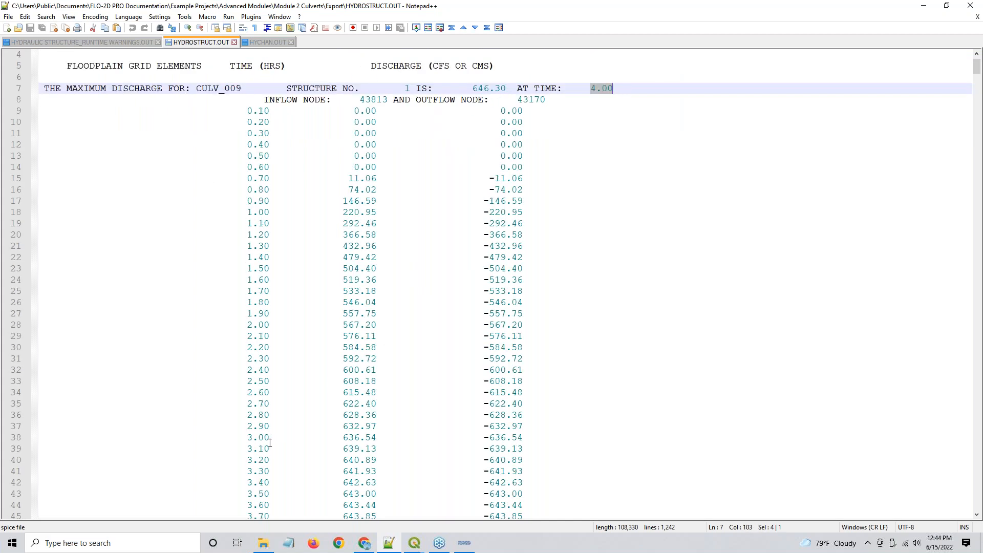
scroll(327, 384, down, 16)
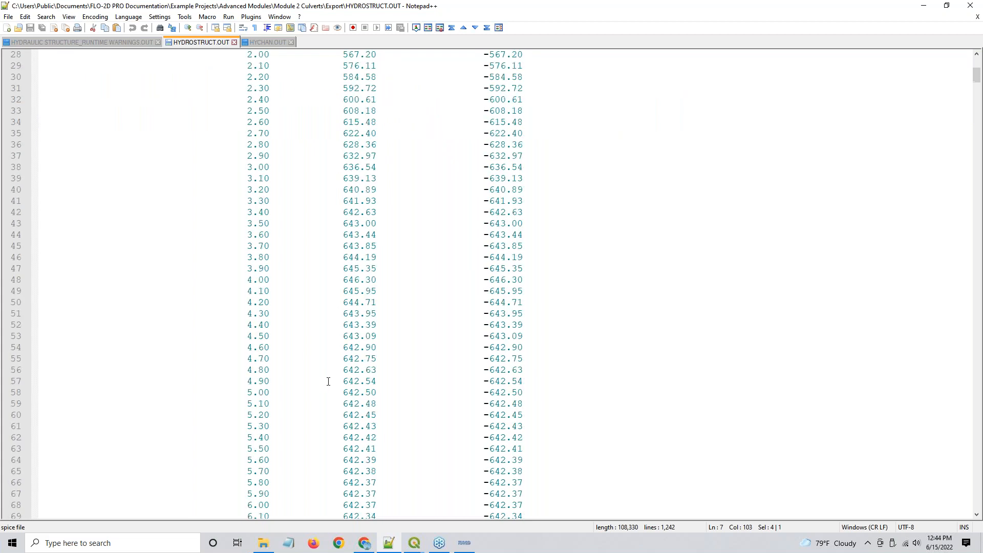
scroll(338, 359, down, 5)
drag(484, 237, 523, 234)
drag(343, 235, 396, 237)
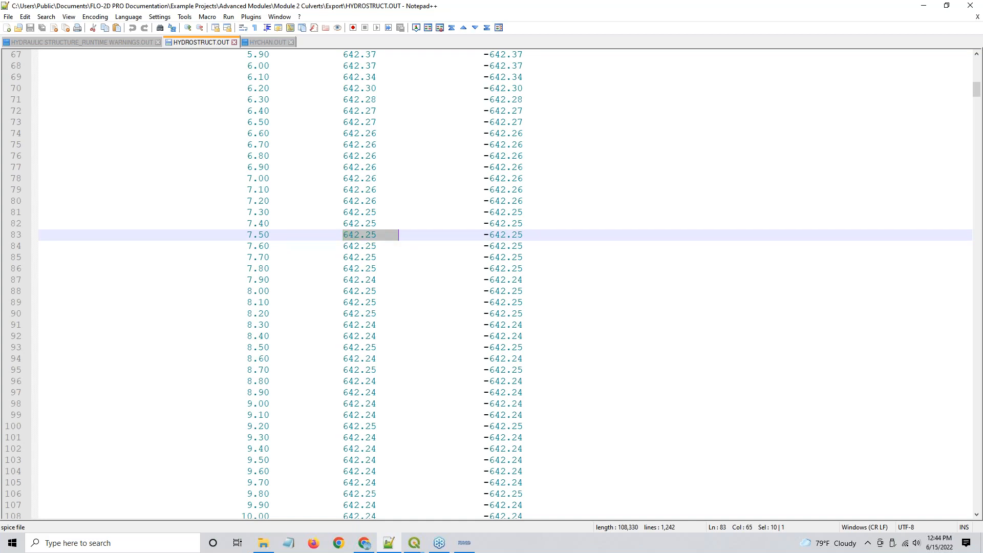
- Try swapping the signs of the CULV_009 inflow and outflow discharges at 7.50 hours, and restore the original signs
click(344, 235)
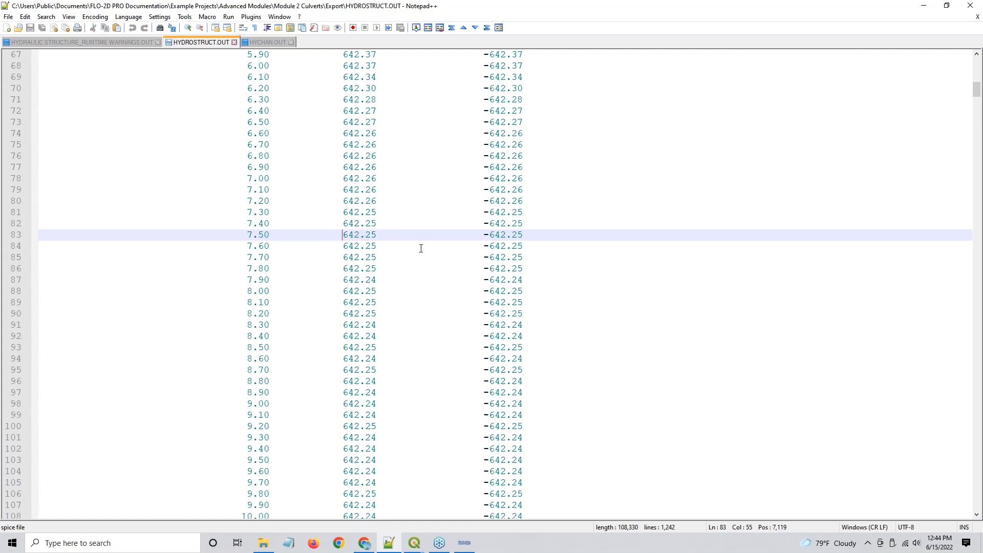
text(-)
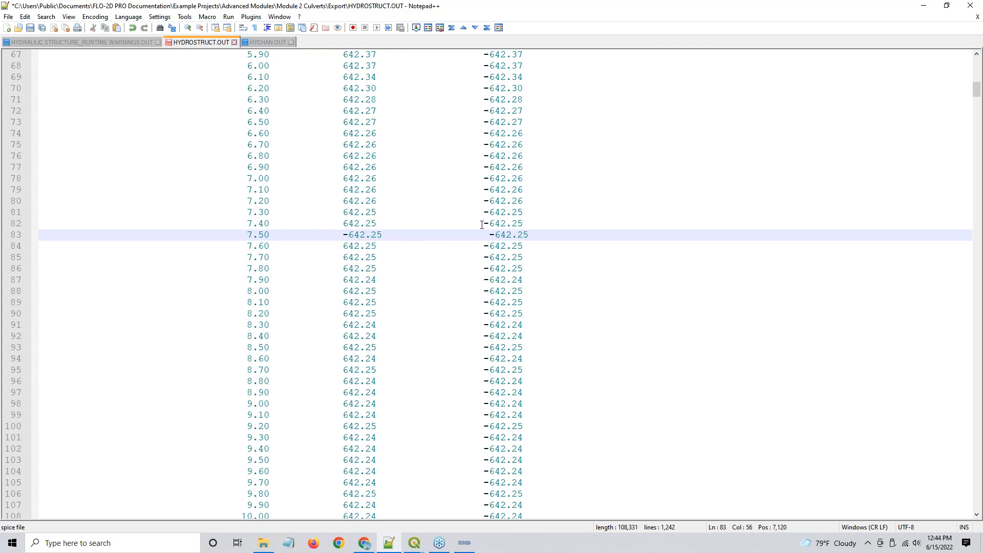
drag(489, 235, 496, 235)
text(+)
key(BackSpace)
click(343, 234)
key(Delete)
key(ctrl+Right)
key(ctrl+Right)
text(-)
- Examine the CULV_069 discharge series in HYDROSTRUCT.OUT and highlight its inflow node number
scroll(345, 323, down, 12)
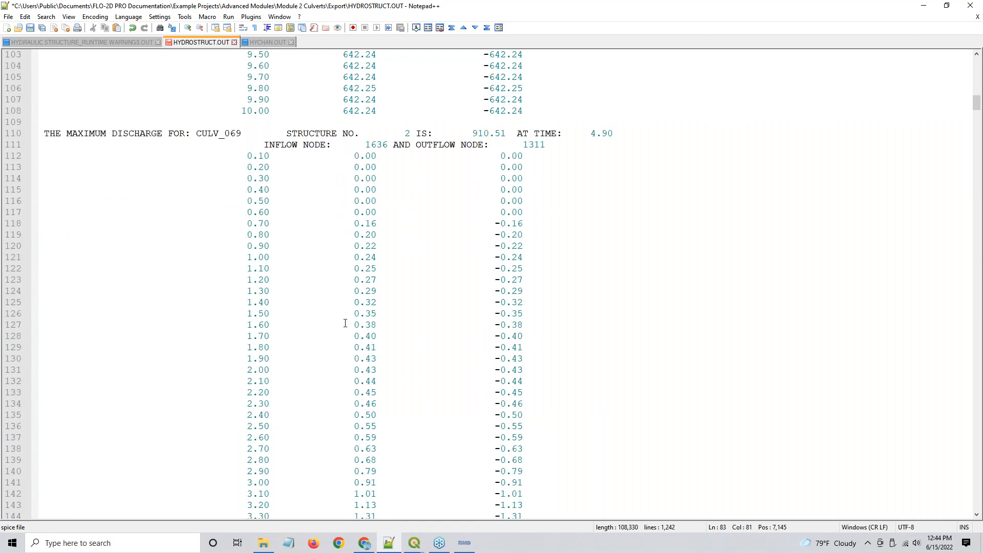
scroll(345, 323, down, 1)
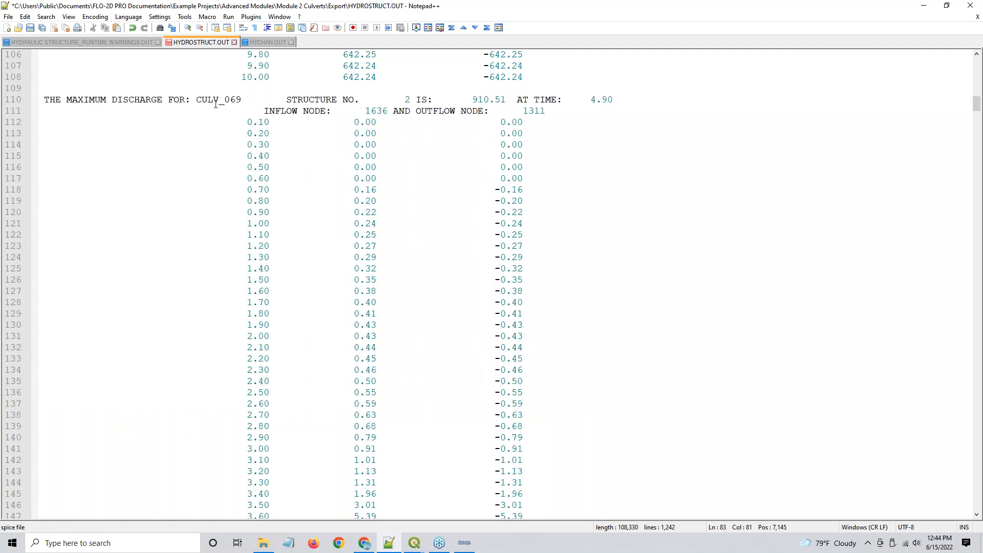
scroll(384, 247, down, 18)
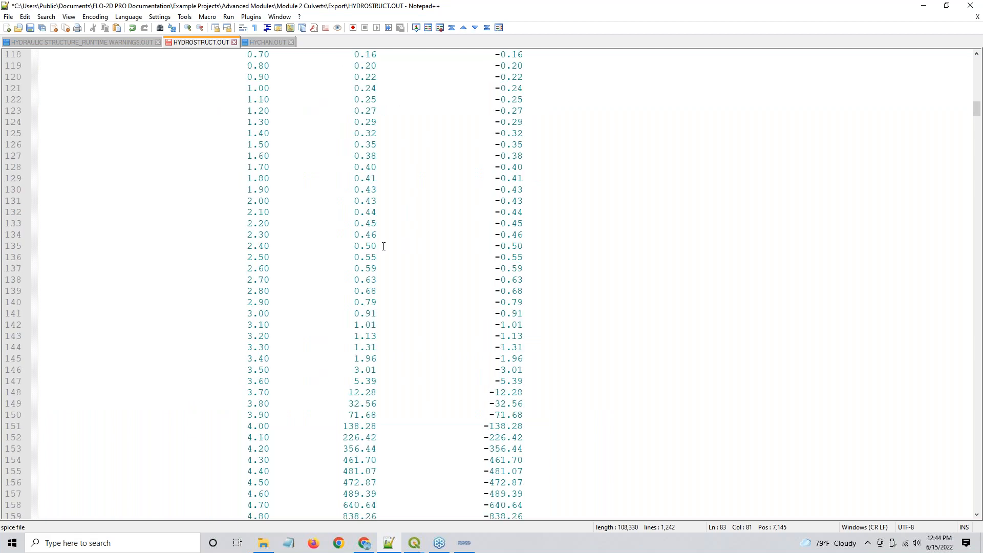
scroll(384, 247, down, 5)
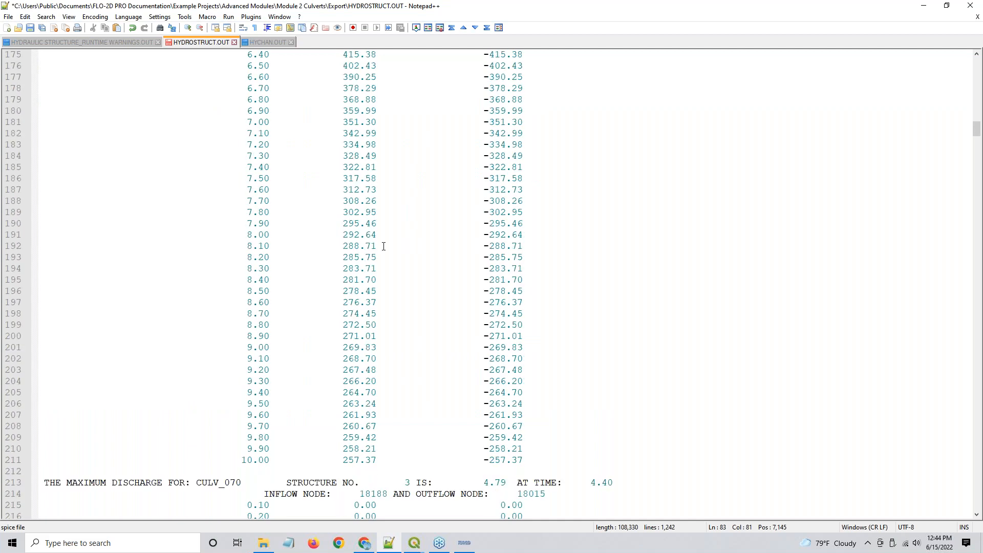
scroll(397, 210, up, 19)
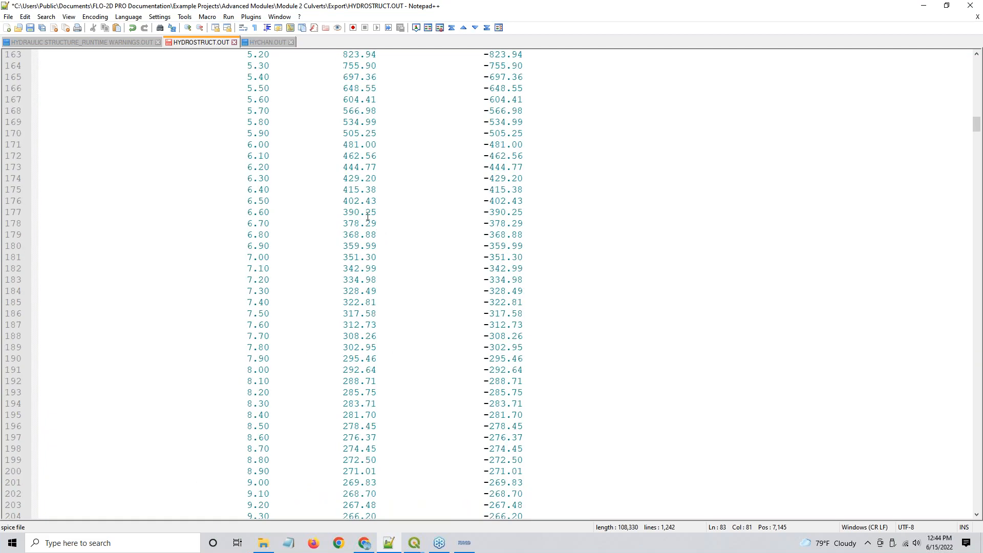
scroll(350, 224, down, 20)
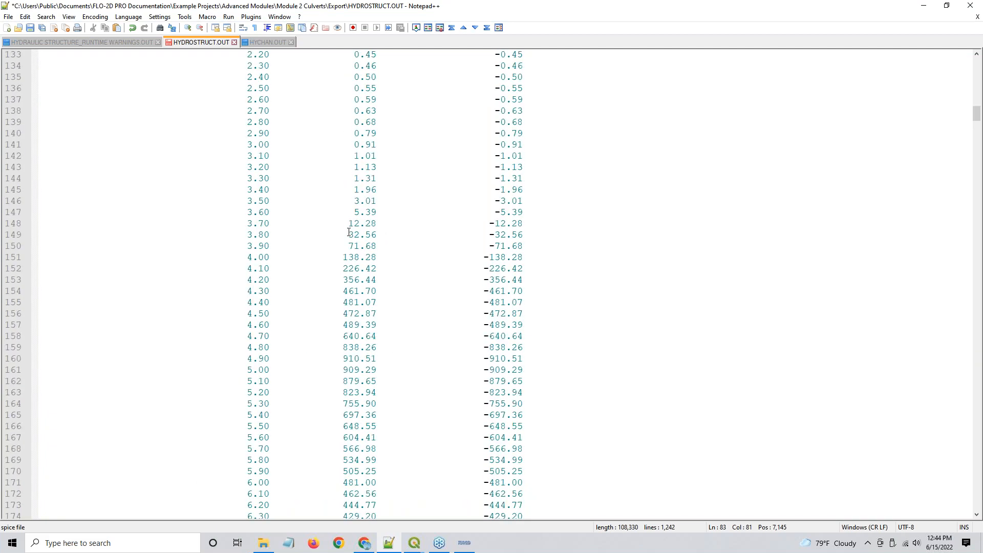
scroll(348, 233, down, 10)
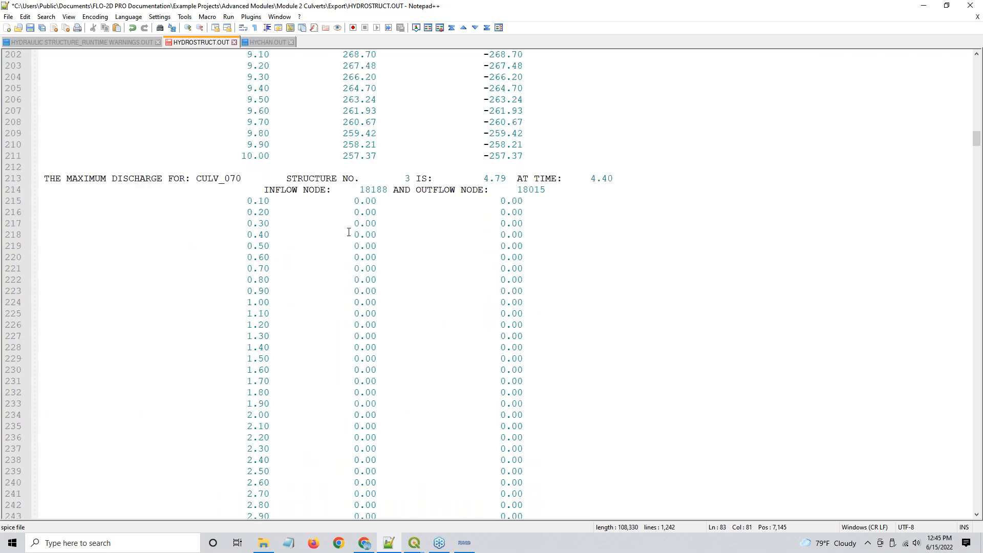
scroll(271, 235, up, 10)
scroll(271, 235, up, 20)
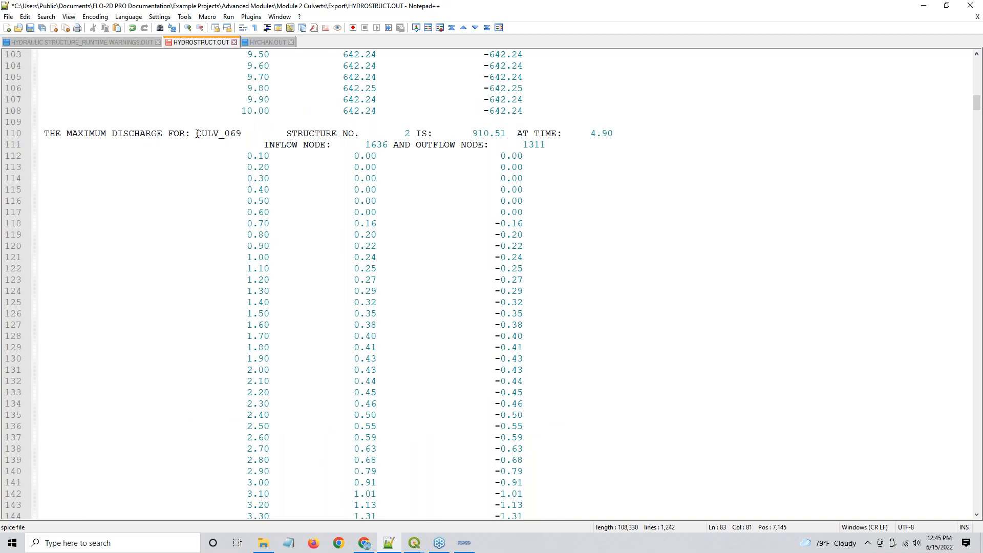
double_click(382, 144)
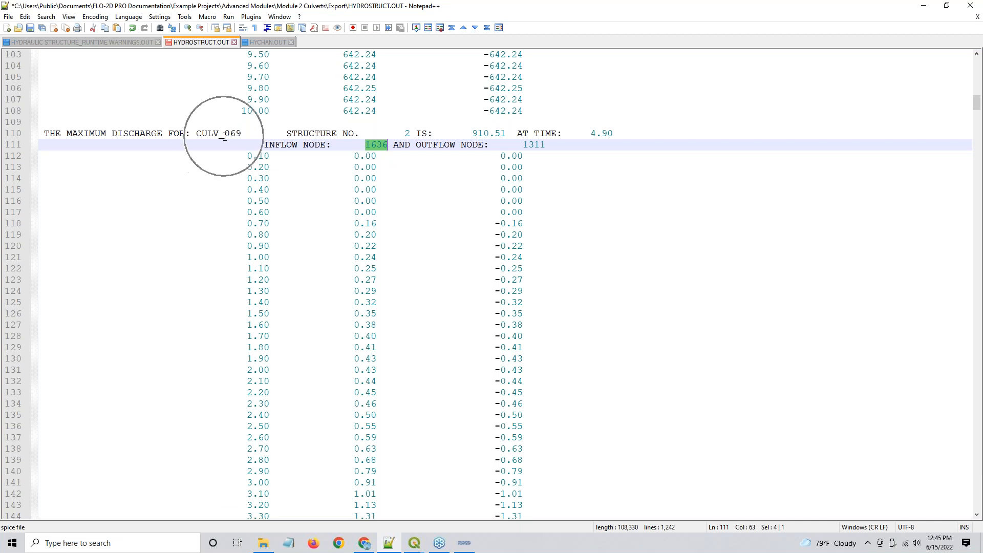
- Switch to the Lesson 1d project in QGIS and locate grid element 1636 on the map
click(413, 542)
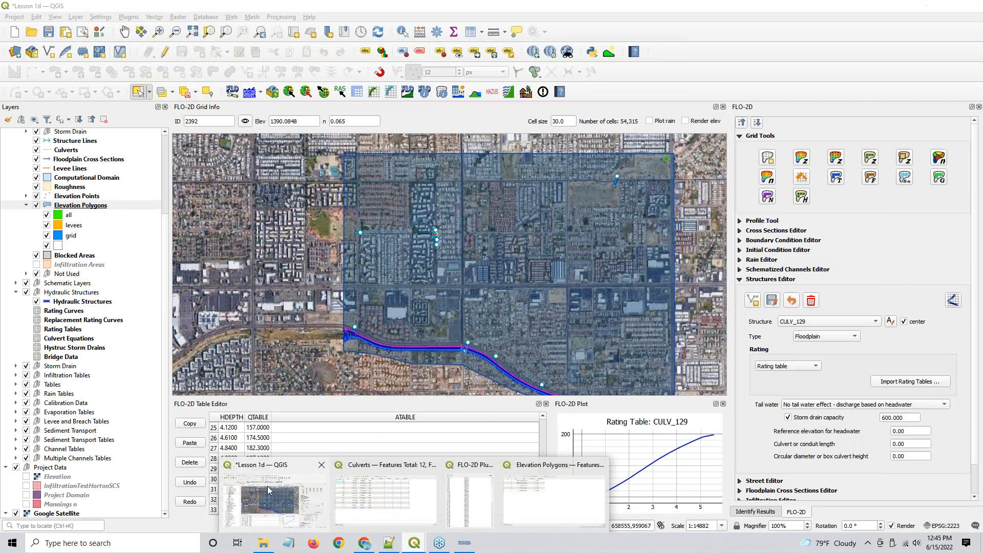
click(267, 489)
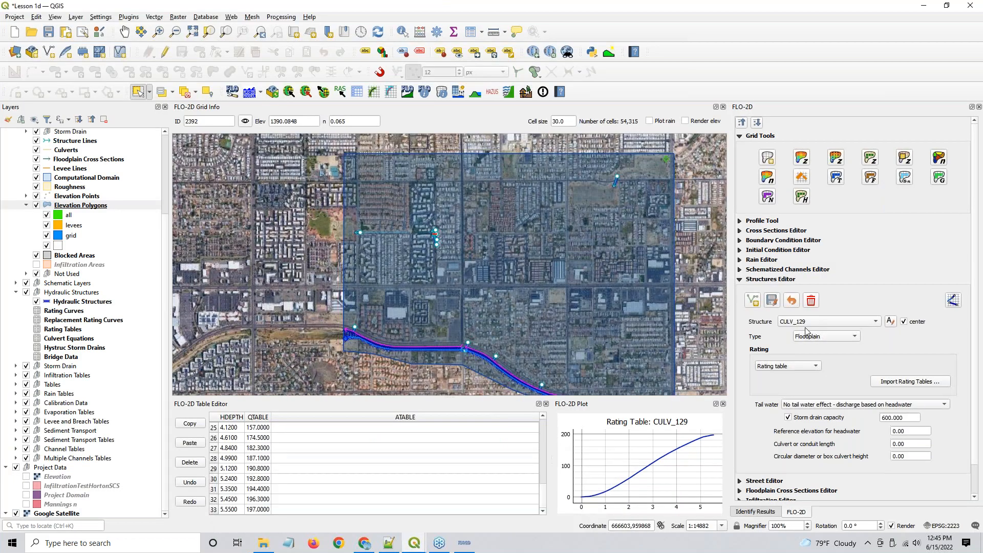
click(805, 322)
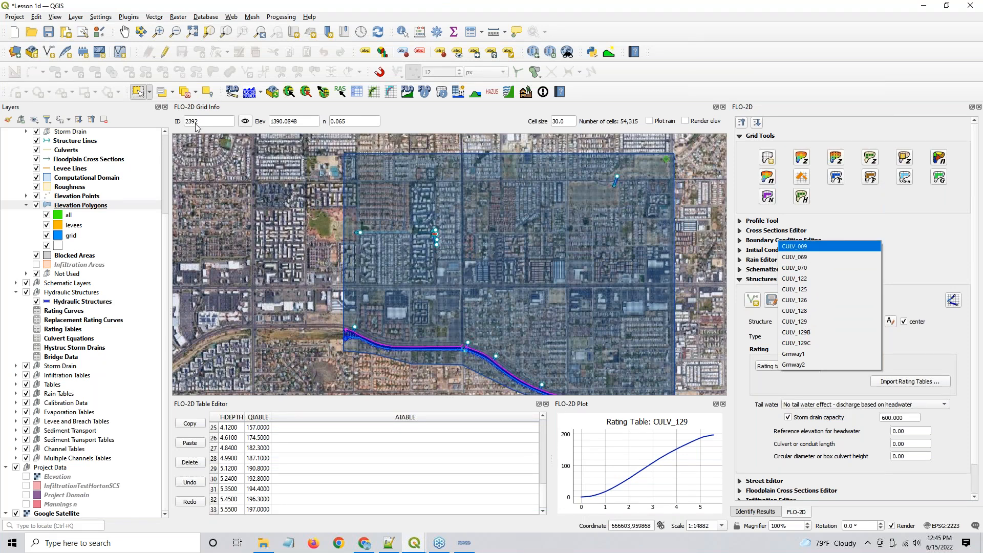
click(211, 121)
double_click(211, 121)
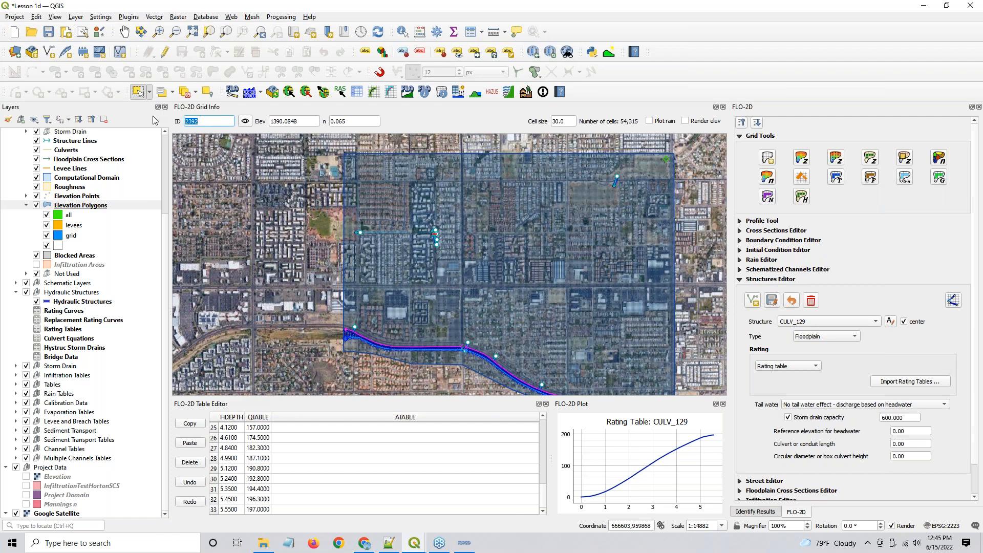
text(1636)
click(246, 121)
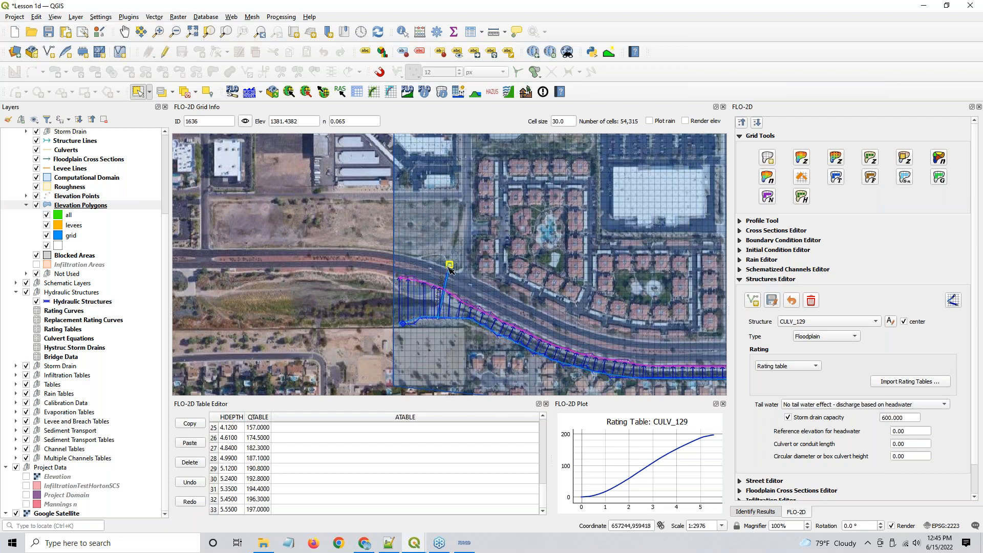
- Check the tailwater options for CULV_129 and inspect the culvert line from cell 1636 to the channel and the culverts farther downstream
click(834, 406)
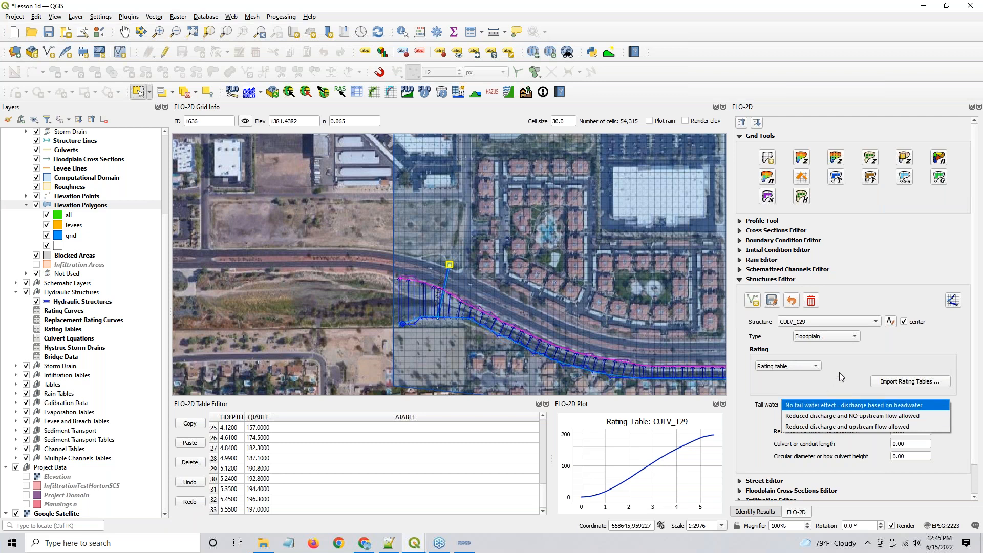
click(835, 405)
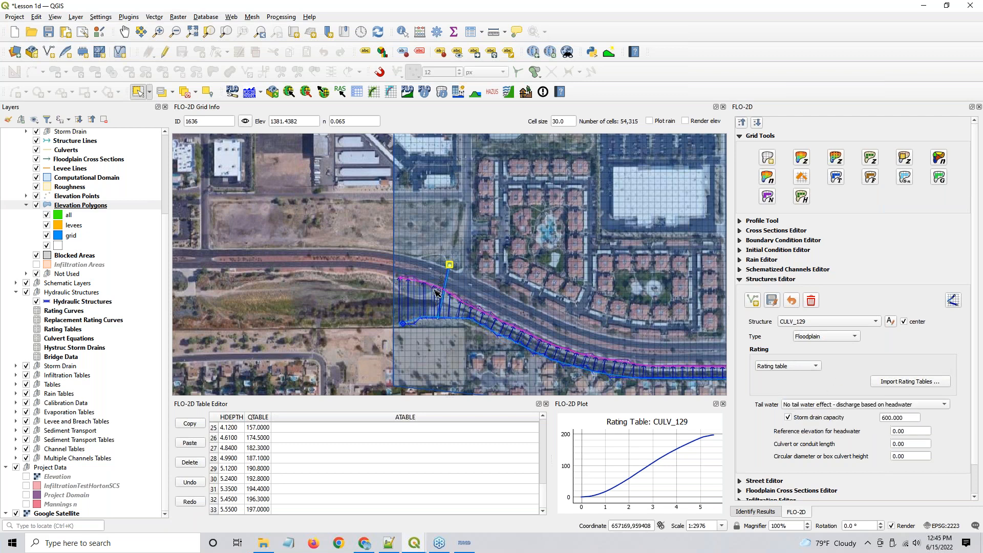
scroll(457, 289, up, 2)
drag(450, 263, 422, 209)
scroll(468, 174, down, 2)
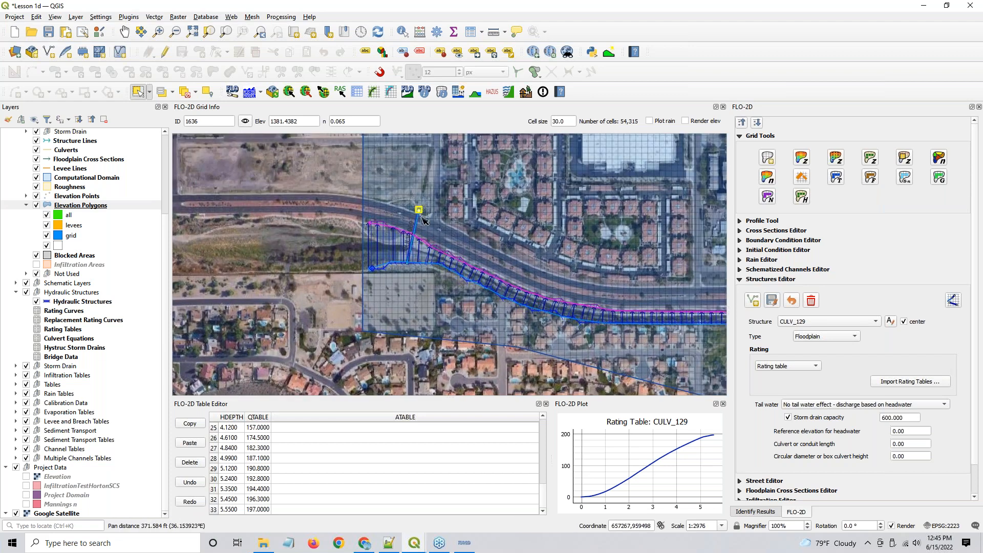
scroll(422, 209, up, 2)
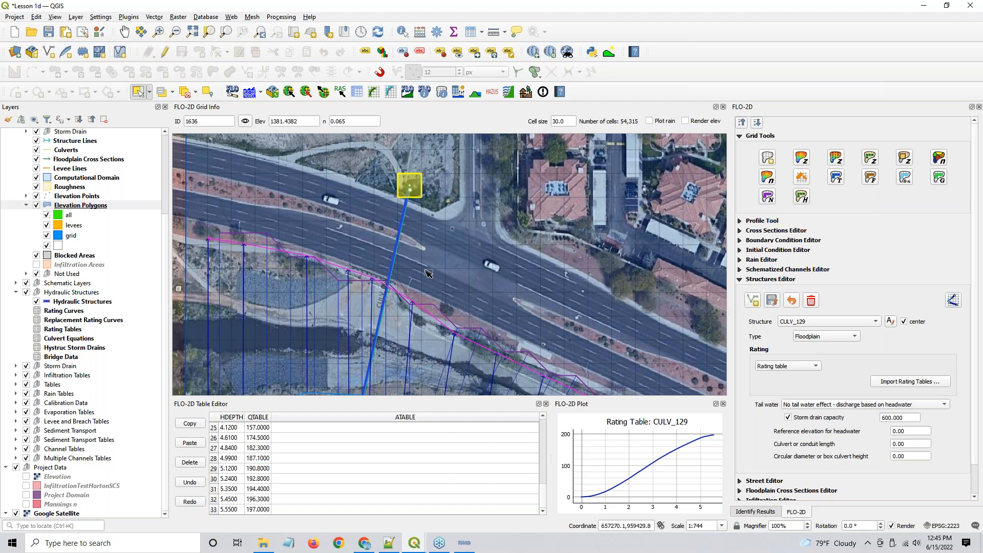
drag(425, 268, 469, 111)
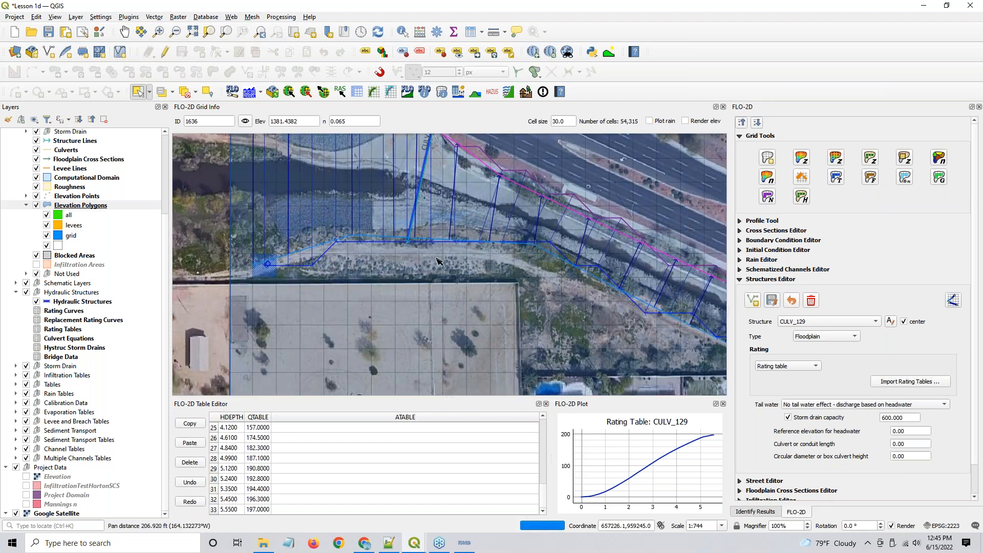
scroll(438, 260, down, 1)
drag(472, 232, 312, 266)
scroll(313, 266, down, 1)
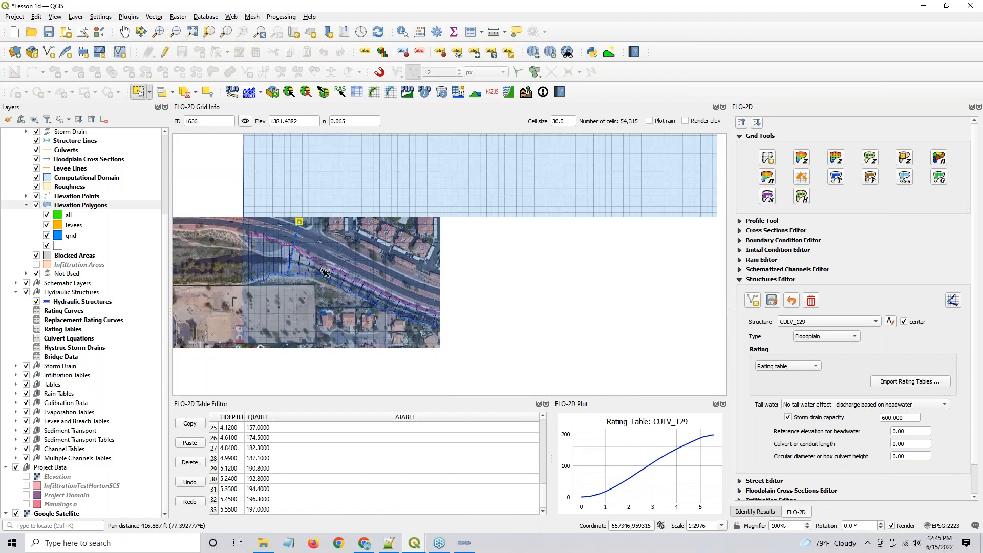
drag(679, 351, 255, 273)
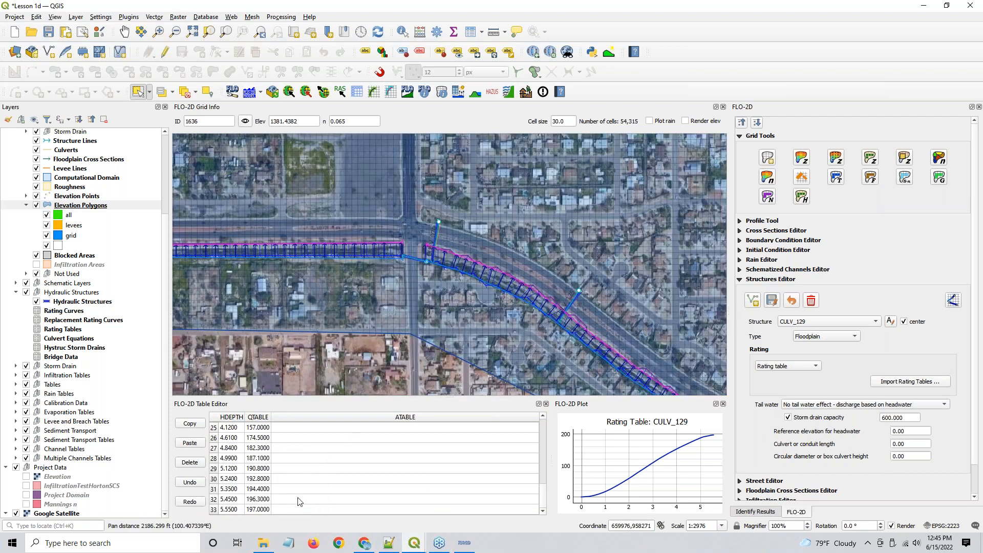
- Switch back to Notepad++, glance at the channel hydrographs in HYCHAN.OUT, and return to HYDROSTRUCT.OUT
mouse_move(260, 548)
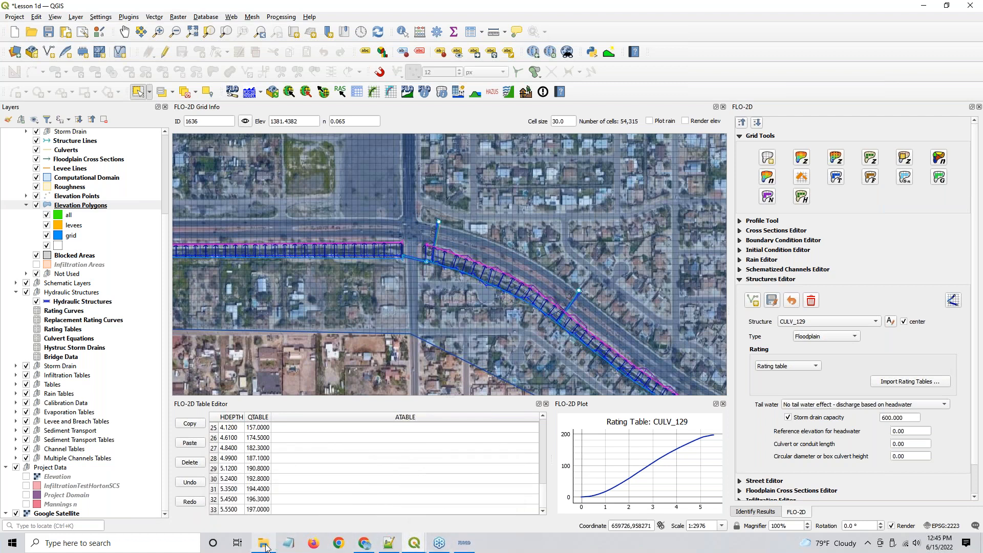
click(390, 544)
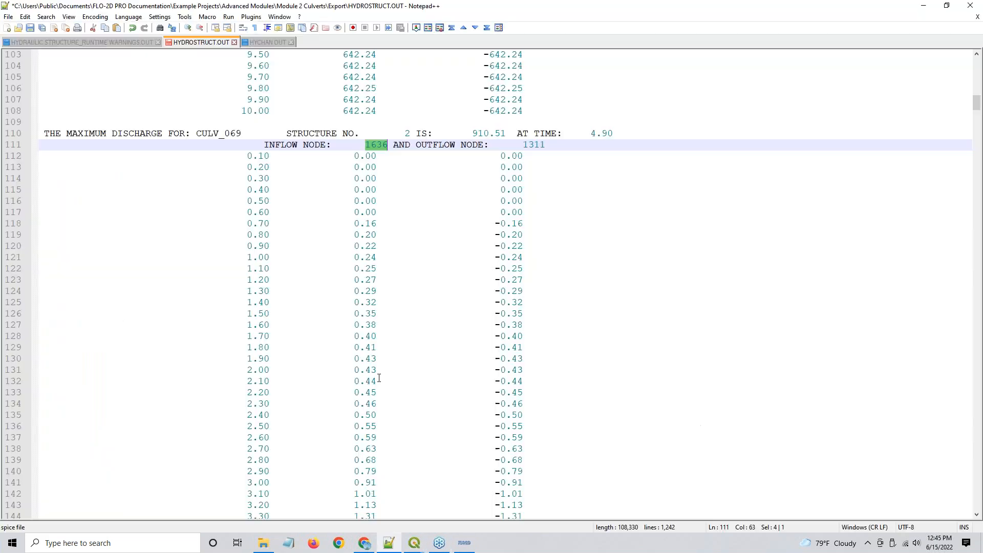
click(258, 43)
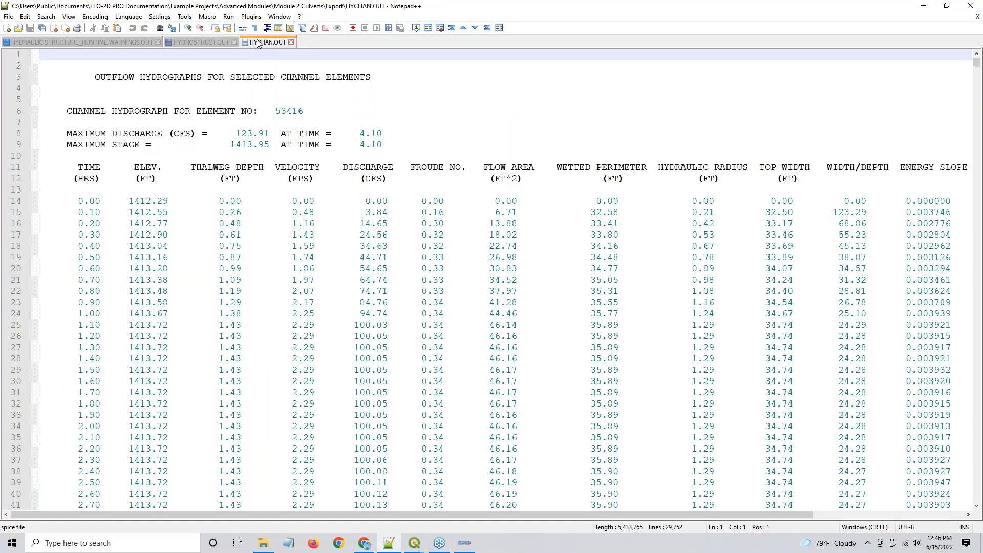
click(190, 43)
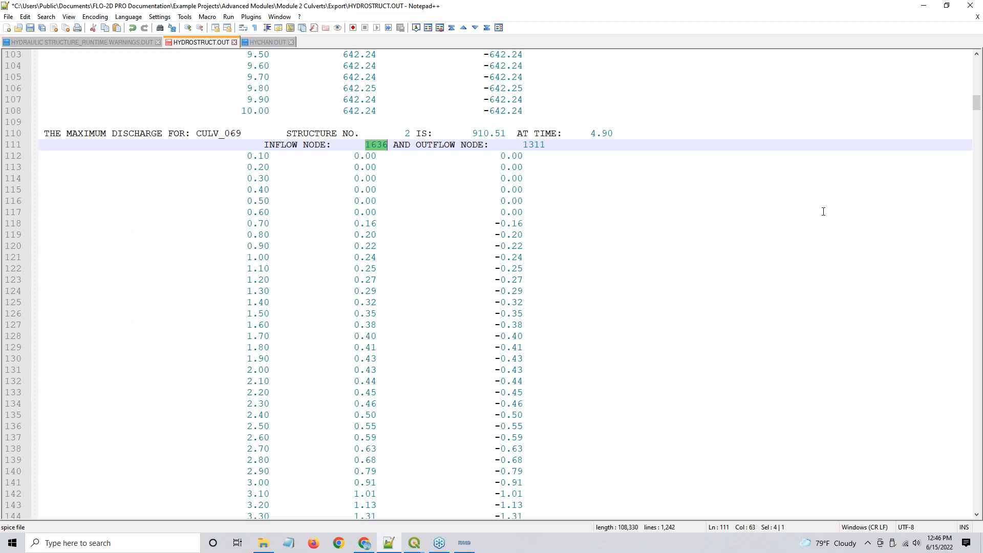
- Examine the maximum discharge and discharge series for structure Grnway1 near the end of HYDROSTRUCT.OUT
drag(977, 102, 945, 519)
scroll(459, 300, up, 4)
scroll(437, 301, down, 4)
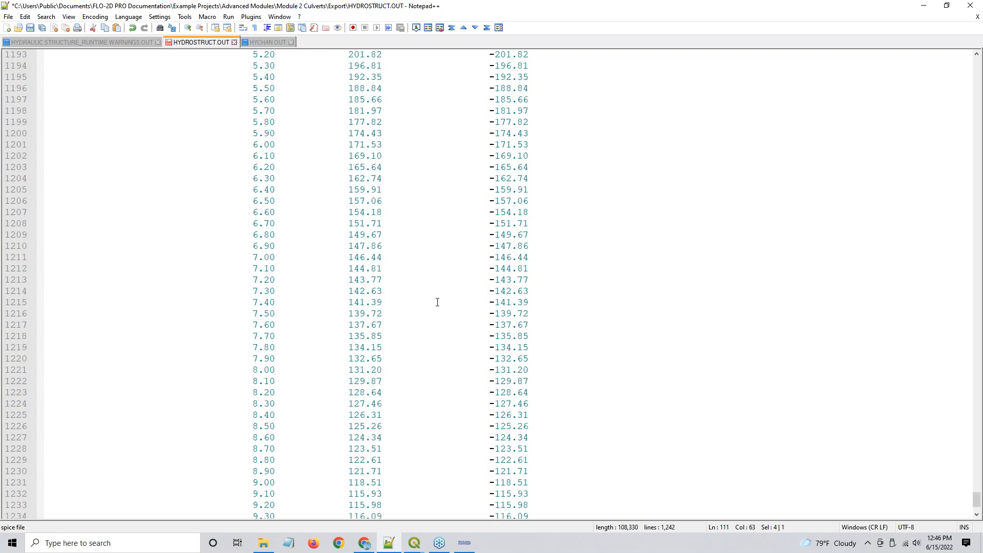
scroll(437, 302, up, 19)
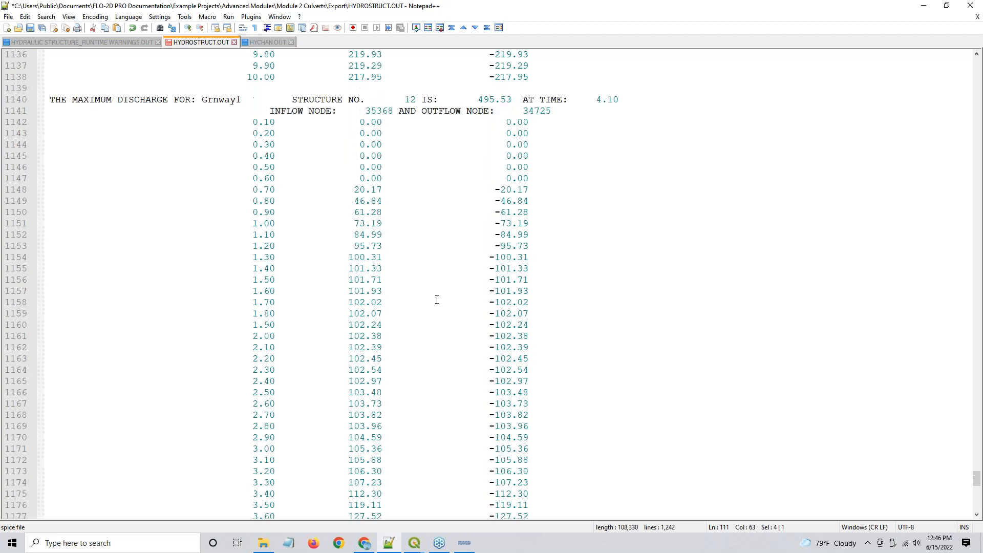
scroll(464, 273, down, 11)
scroll(435, 112, up, 5)
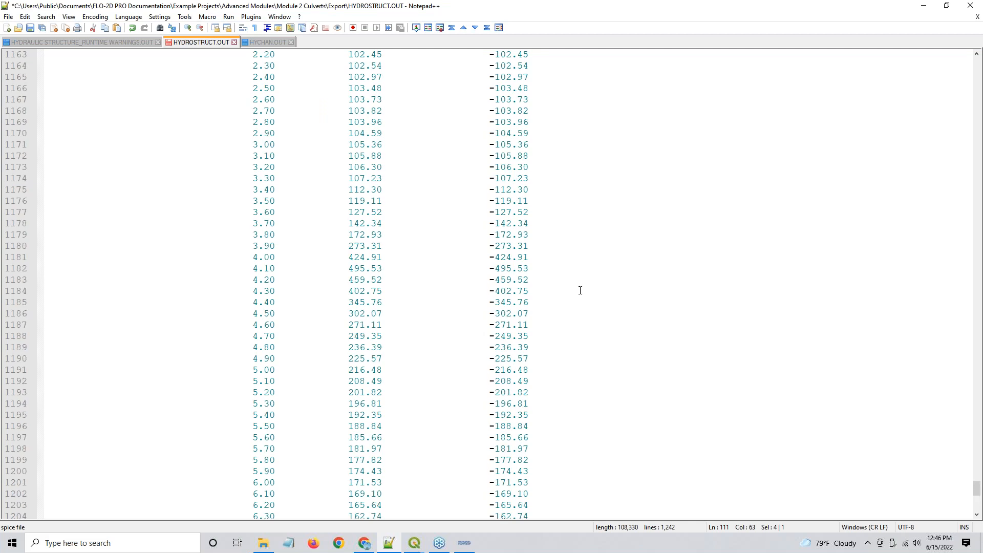
scroll(580, 290, up, 10)
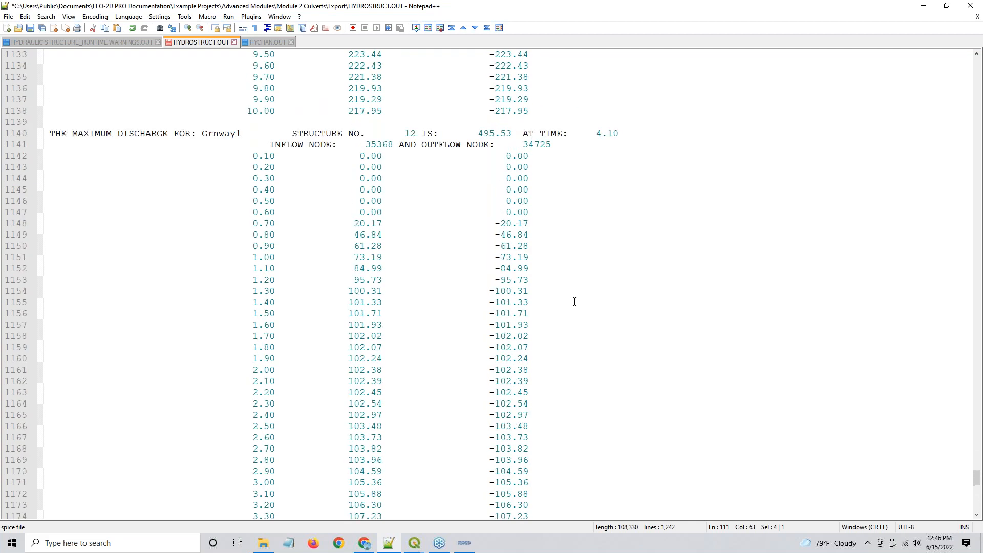
- Review how Grnway1's inflow and outflow discharges vary over the simulation in HYDROSTRUCT.OUT
scroll(575, 301, down, 13)
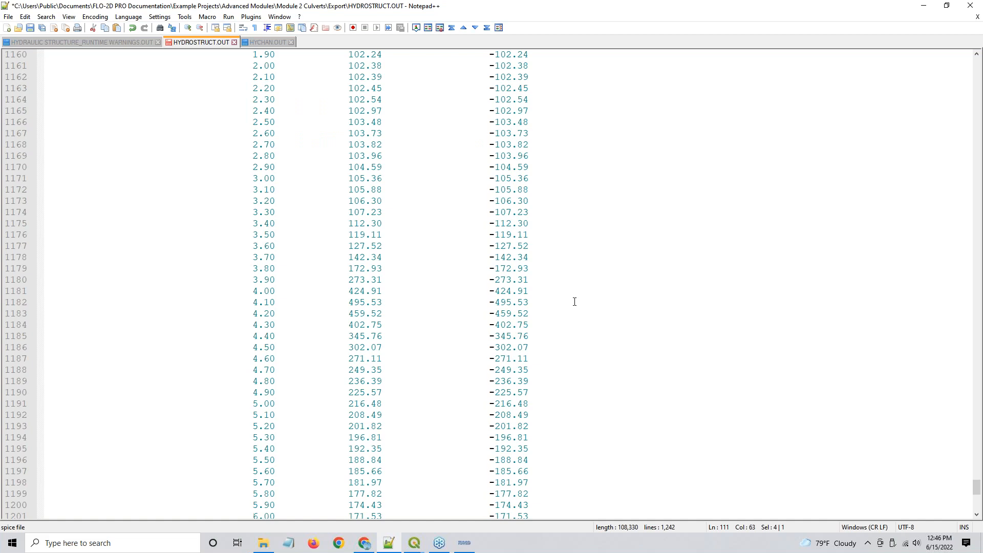
scroll(575, 302, down, 10)
scroll(576, 302, up, 17)
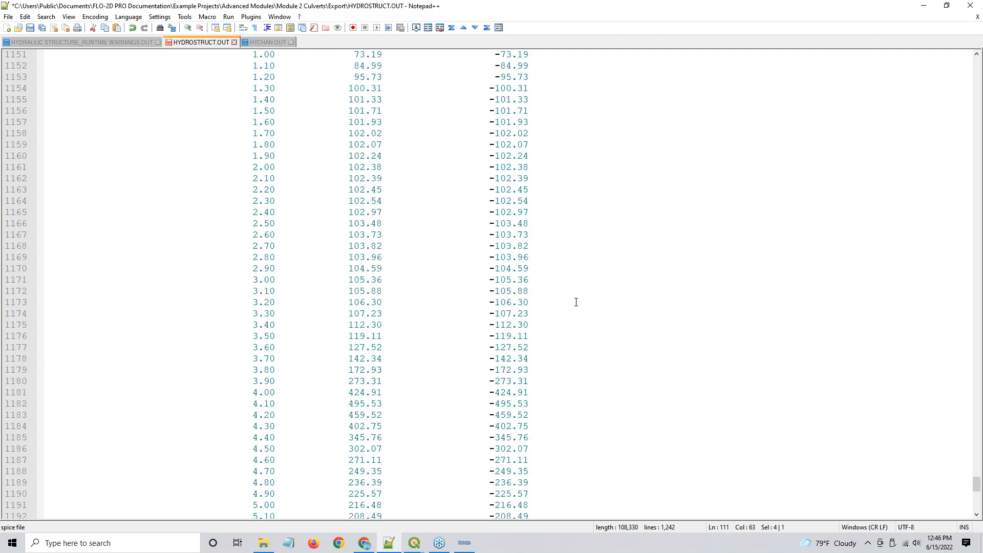
scroll(576, 302, up, 4)
scroll(576, 302, down, 2)
scroll(576, 302, up, 2)
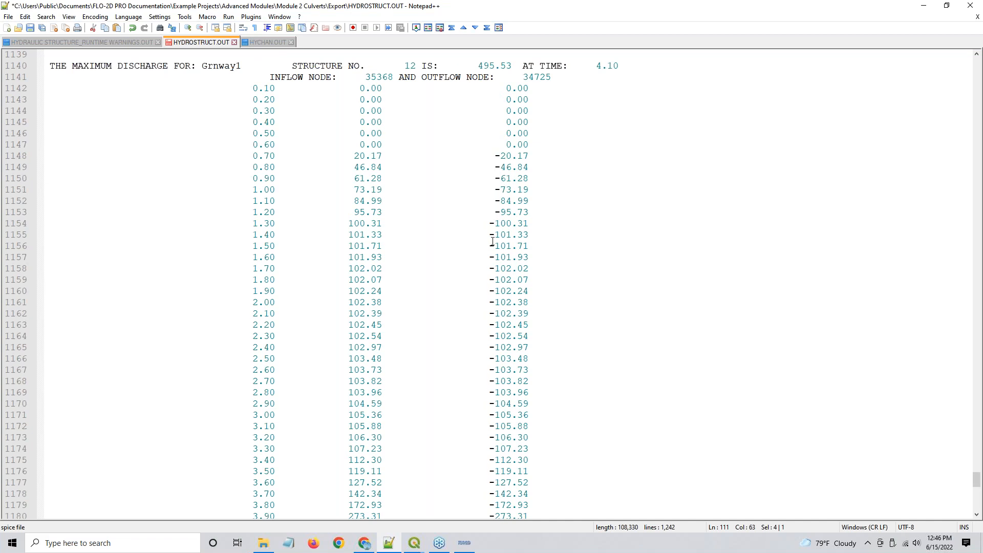
scroll(492, 241, down, 13)
scroll(486, 361, down, 2)
scroll(501, 147, up, 2)
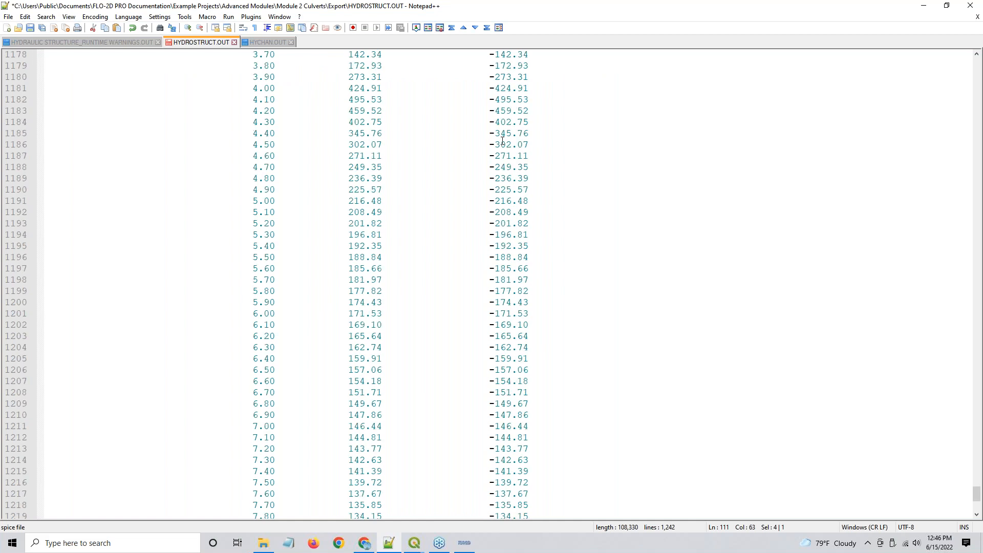
- Check Grnway1's outflow discharges around the peak, from time 4.00 to 4.30
click(502, 110)
scroll(503, 109, up, 2)
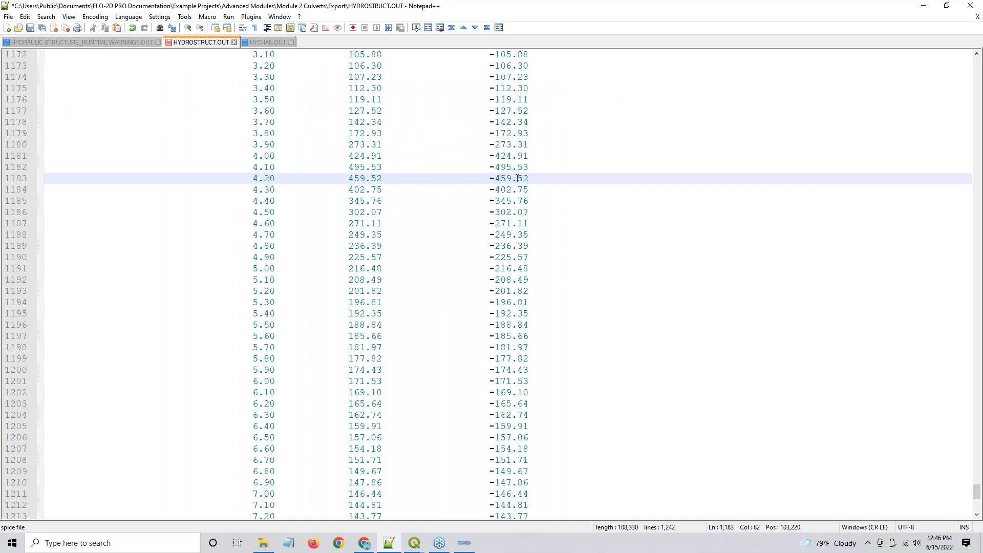
click(507, 157)
click(502, 177)
click(502, 169)
click(507, 188)
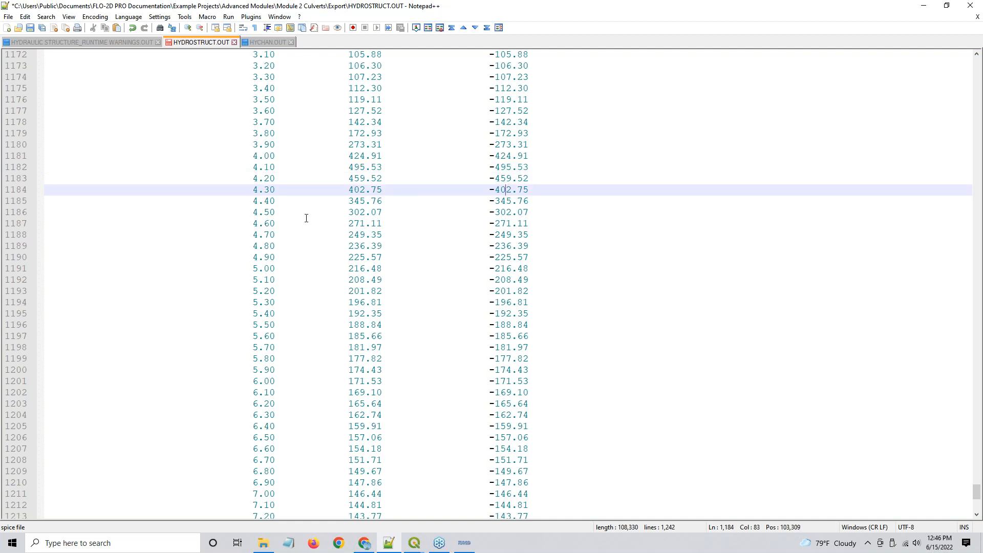
- Glance at HYCHAN.OUT, then return to HYDROSTRUCT.OUT and copy Grnway1's inflow node number 35368
click(257, 44)
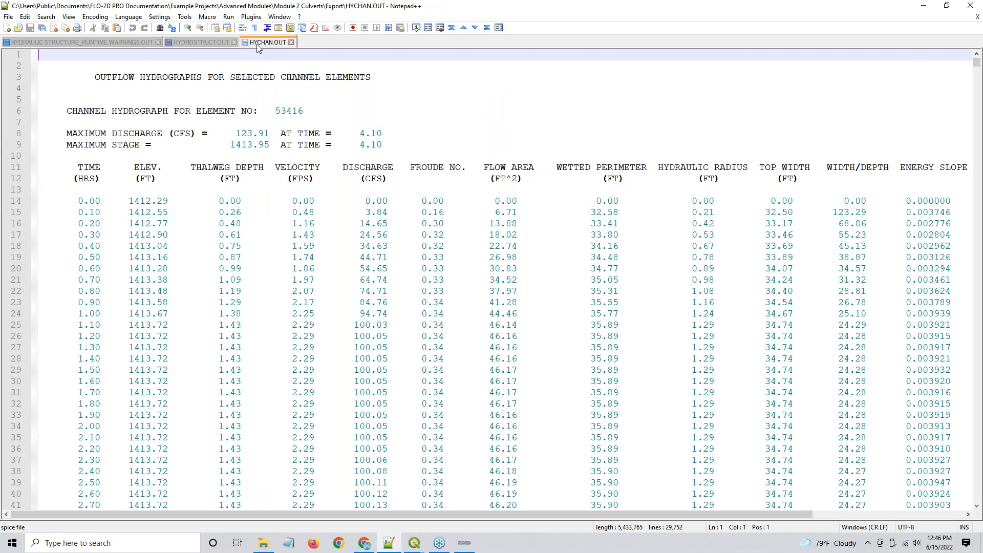
click(198, 41)
scroll(336, 285, up, 14)
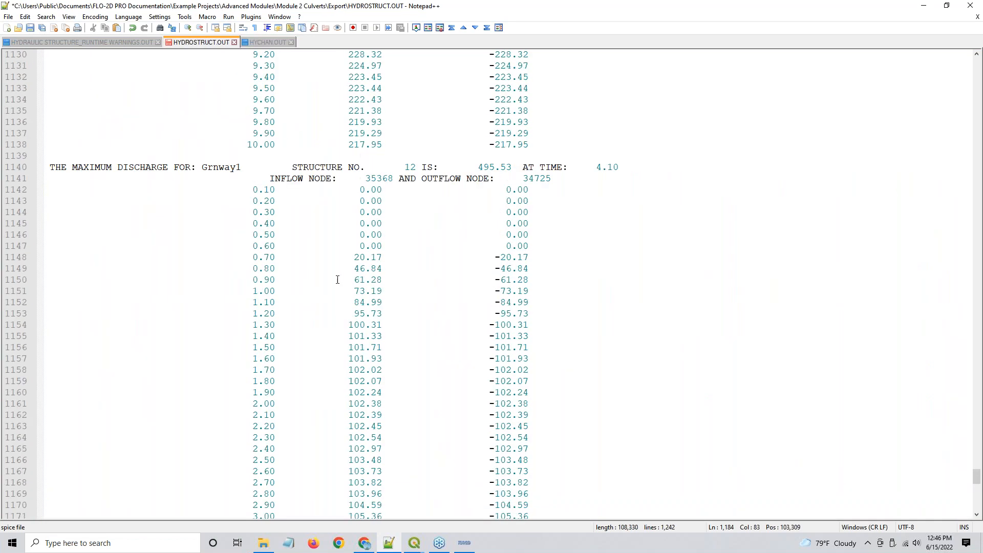
double_click(386, 178)
key(ctrl+c)
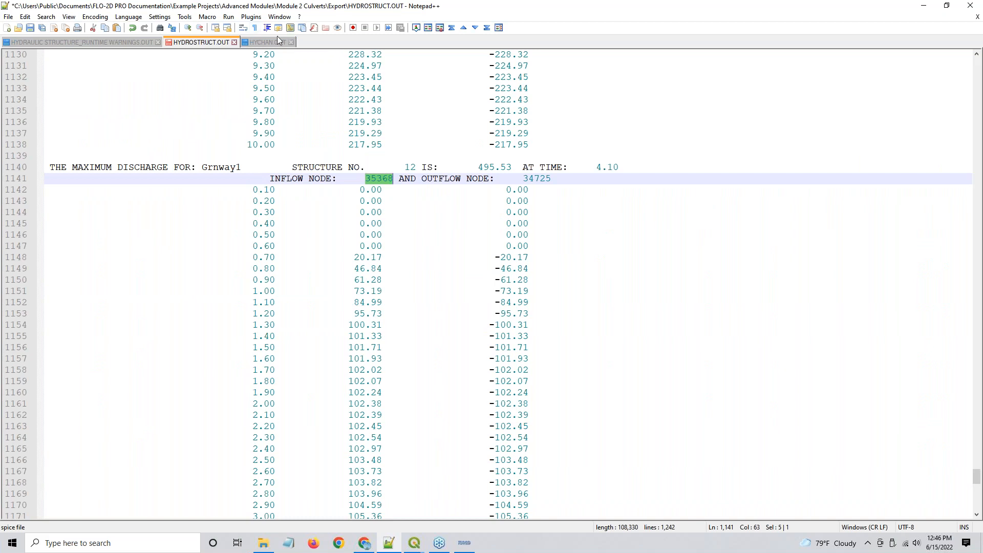
- Try to find the copied node number 35368 in HYCHAN.OUT
click(258, 42)
key(ctrl+f)
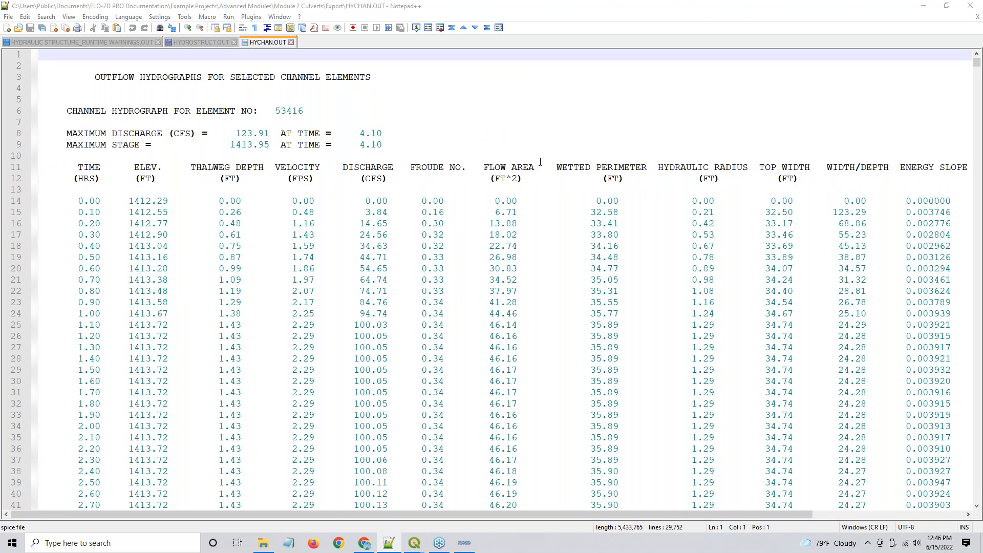
click(530, 126)
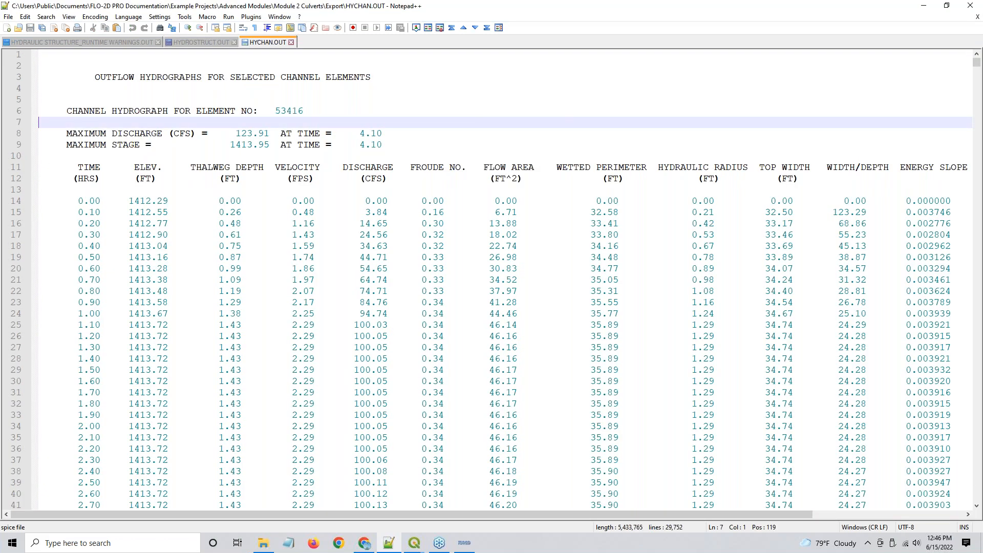
key(ctrl+f)
key(ctrl+v)
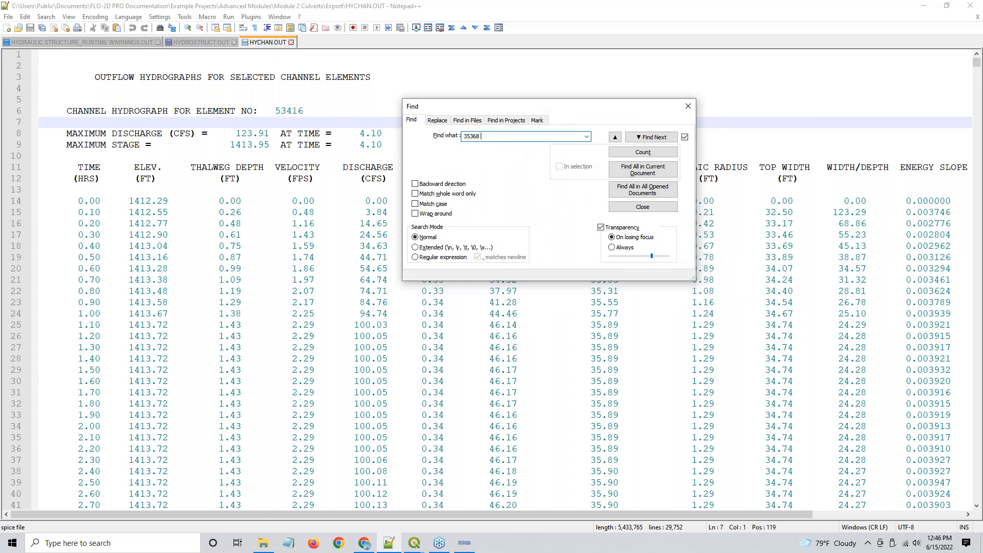
click(638, 137)
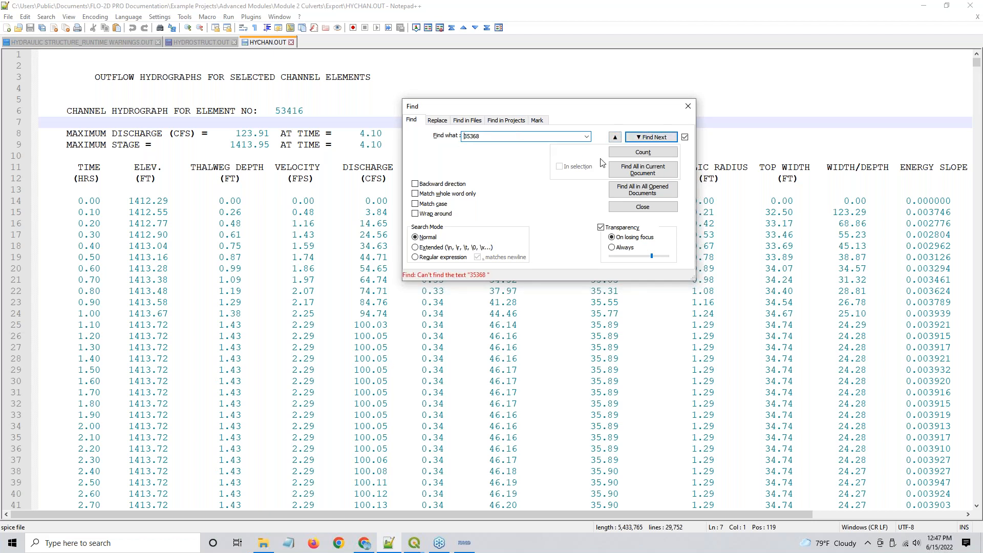
- Remove the trailing space from the search text, find 35368 in HYCHAN.OUT, and close the search dialog
click(194, 41)
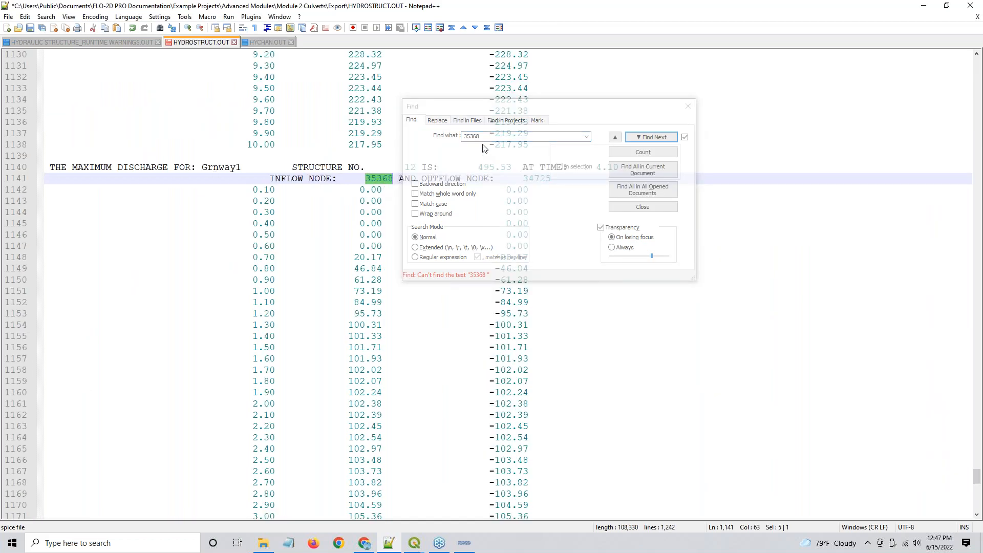
click(474, 136)
click(257, 42)
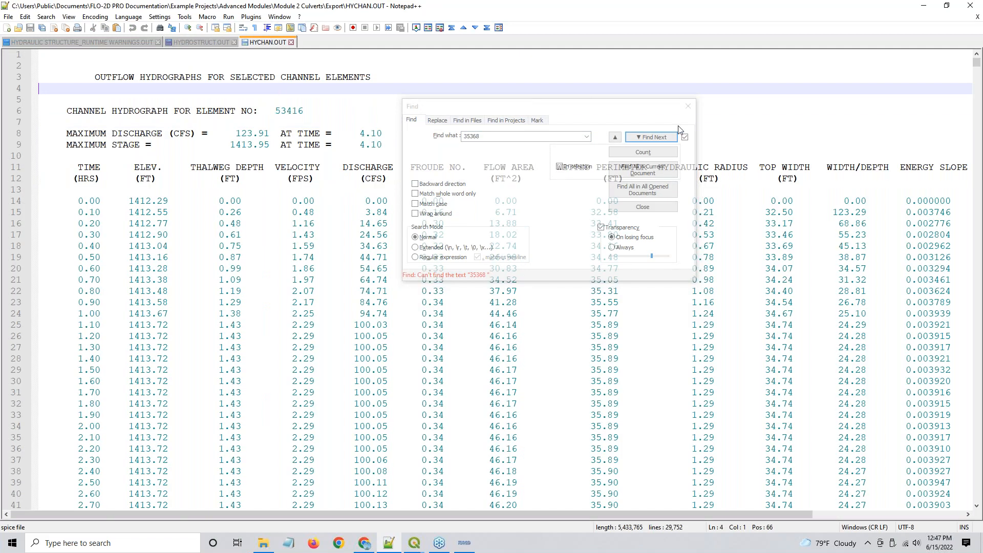
click(643, 137)
click(503, 136)
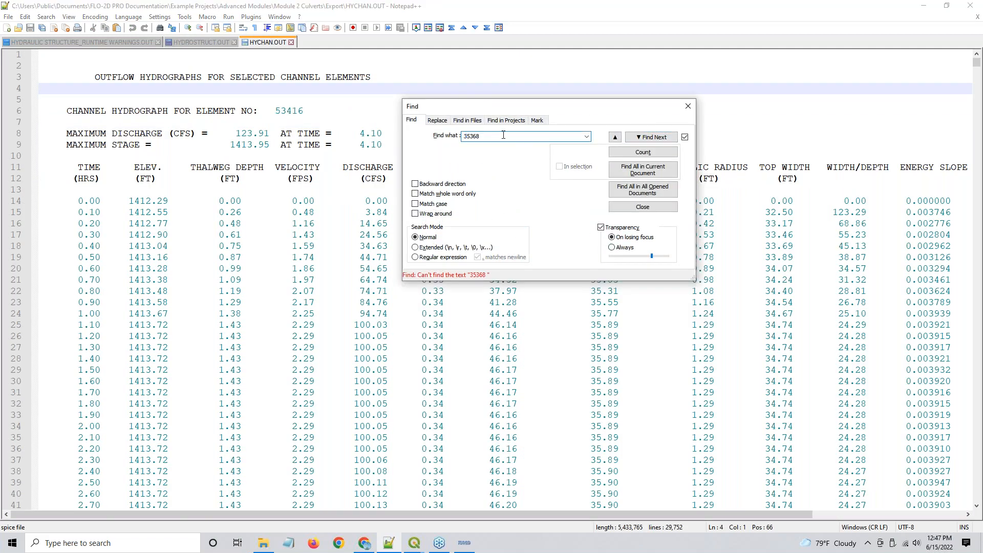
click(645, 139)
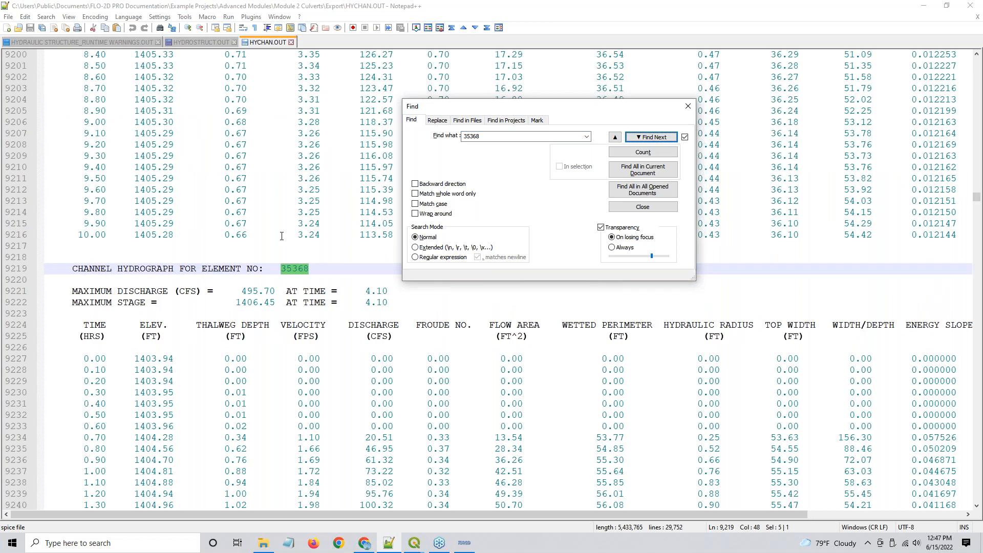
drag(582, 113, 709, 109)
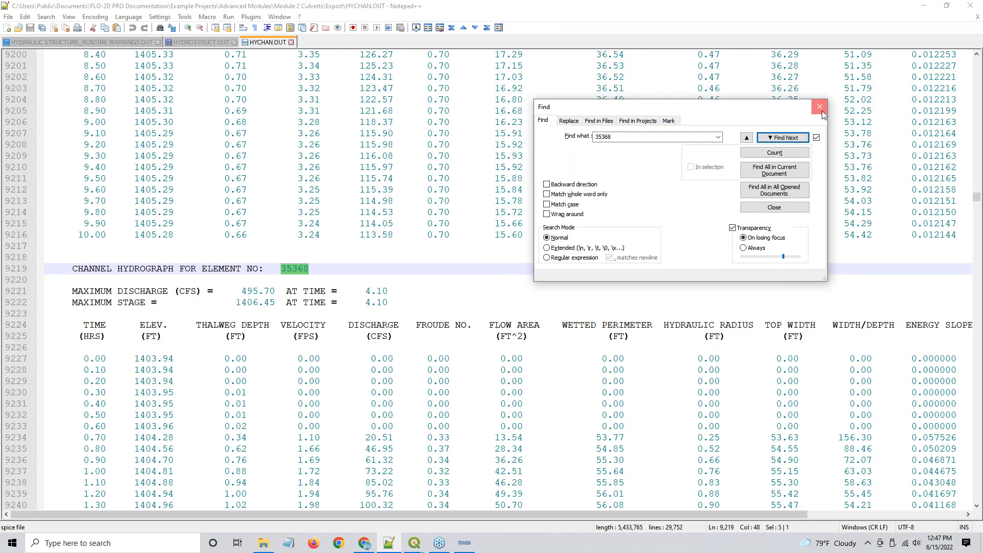
click(814, 102)
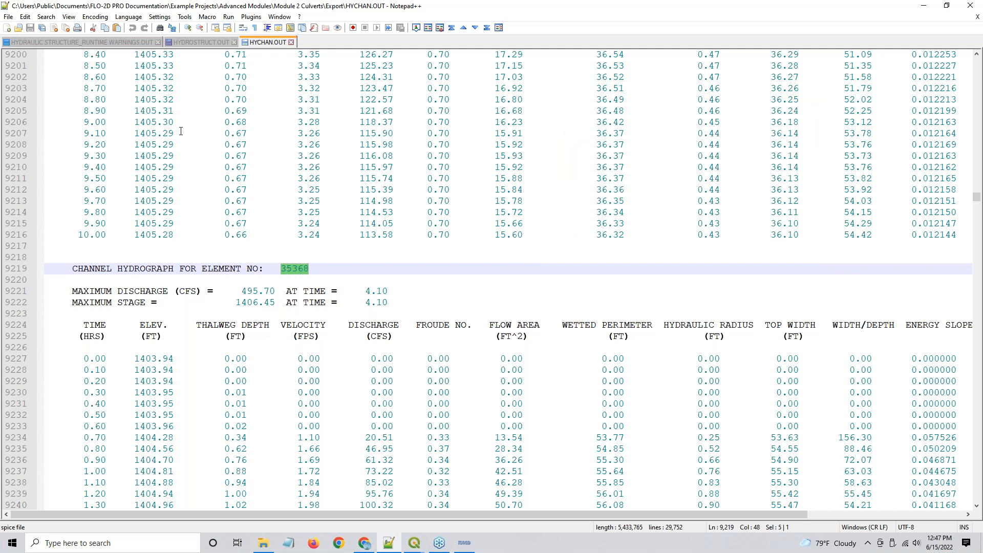
- Examine the channel hydrograph for element 35368, including its discharges around time 4.00 and its maximum discharge and stage
scroll(295, 277, down, 9)
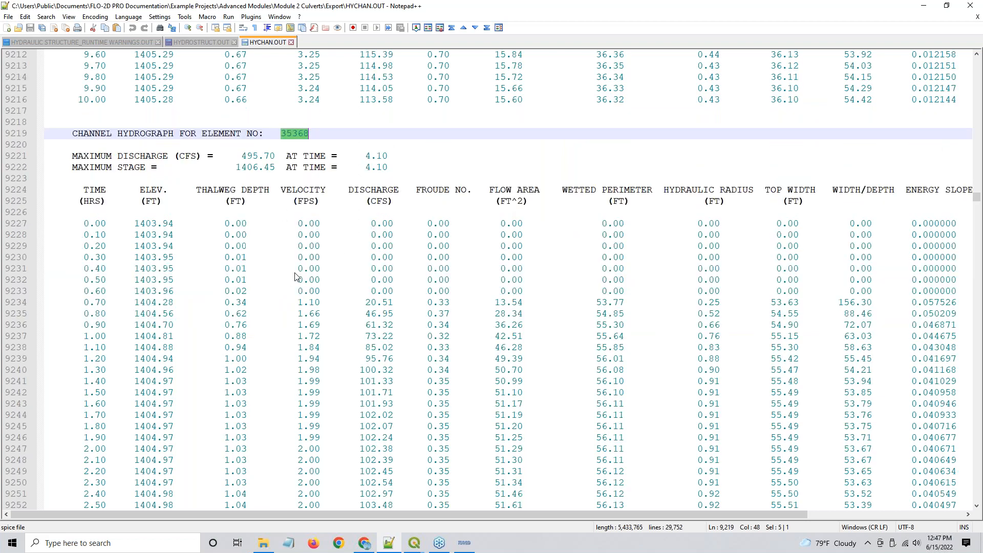
scroll(295, 277, down, 10)
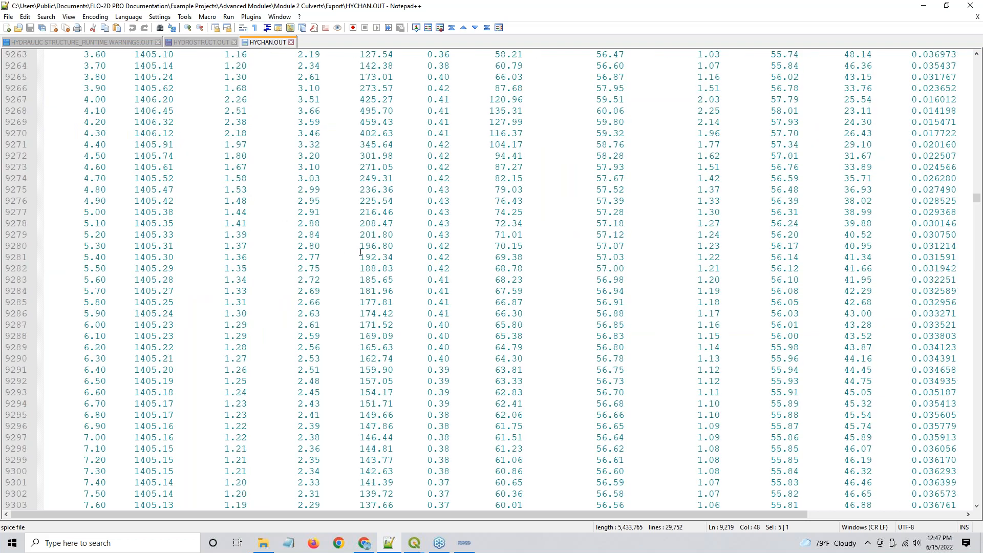
scroll(356, 282, up, 5)
click(376, 336)
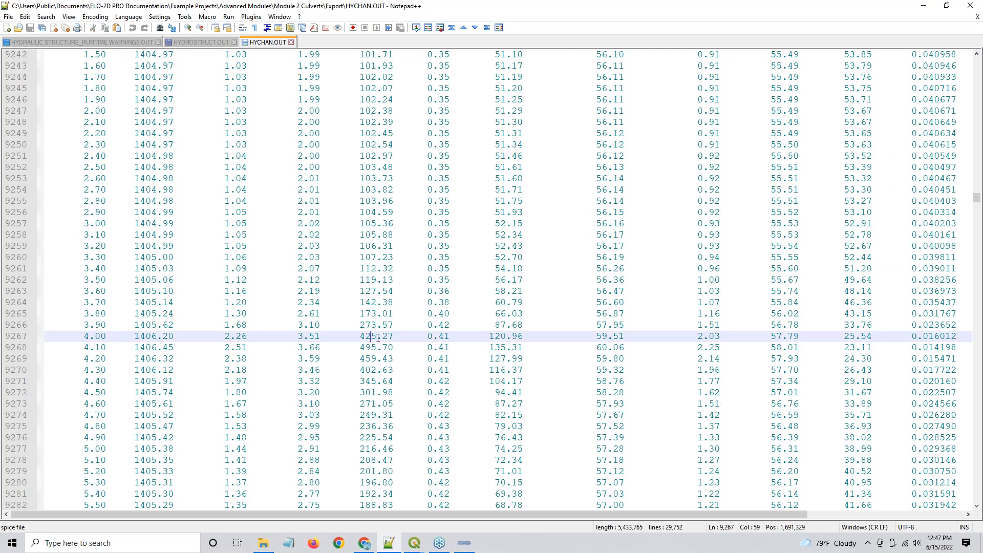
scroll(377, 338, up, 10)
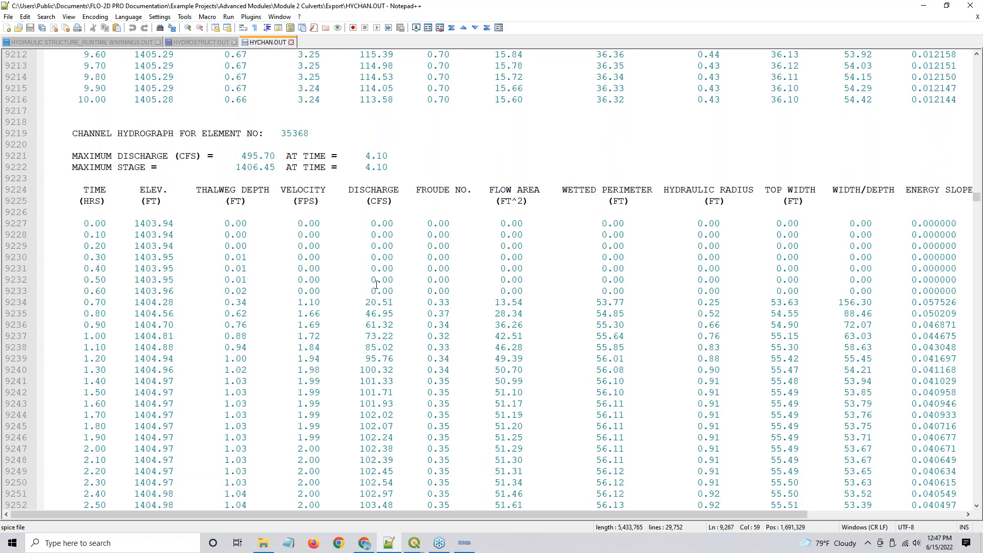
scroll(381, 380, up, 9)
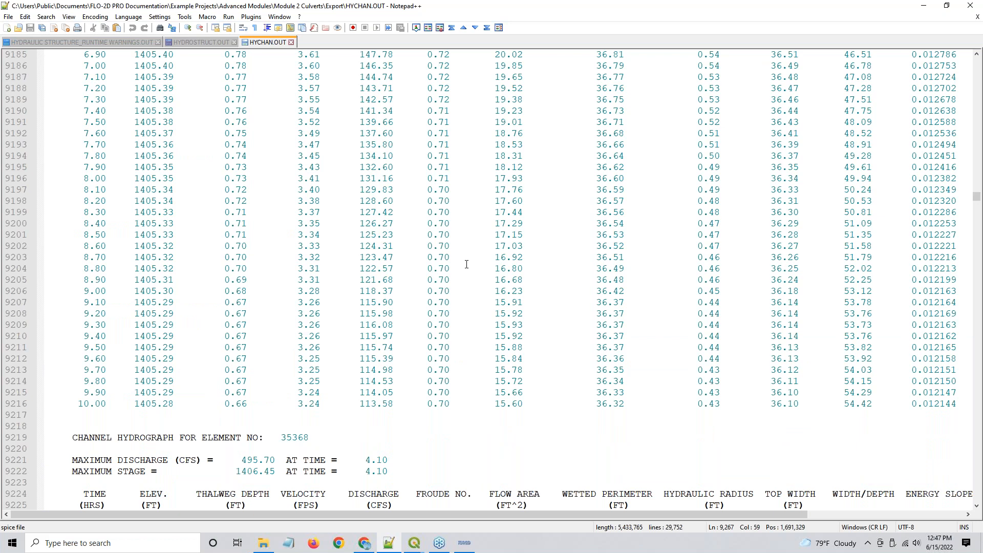
- Examine the discharges of the channel elements listed before 35368 in HYCHAN.OUT, back to element 35797
scroll(466, 265, up, 20)
scroll(368, 212, up, 8)
scroll(365, 195, down, 15)
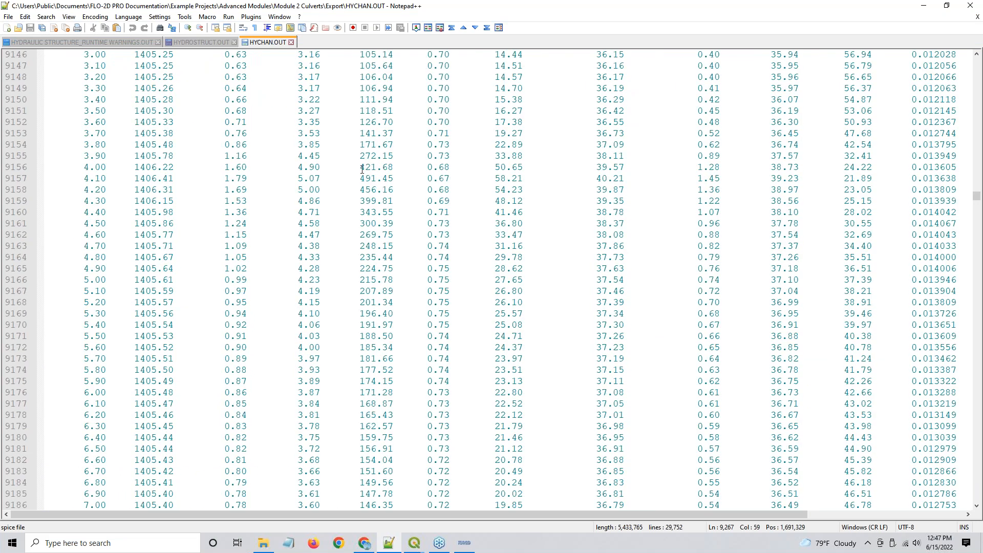
scroll(384, 154, up, 19)
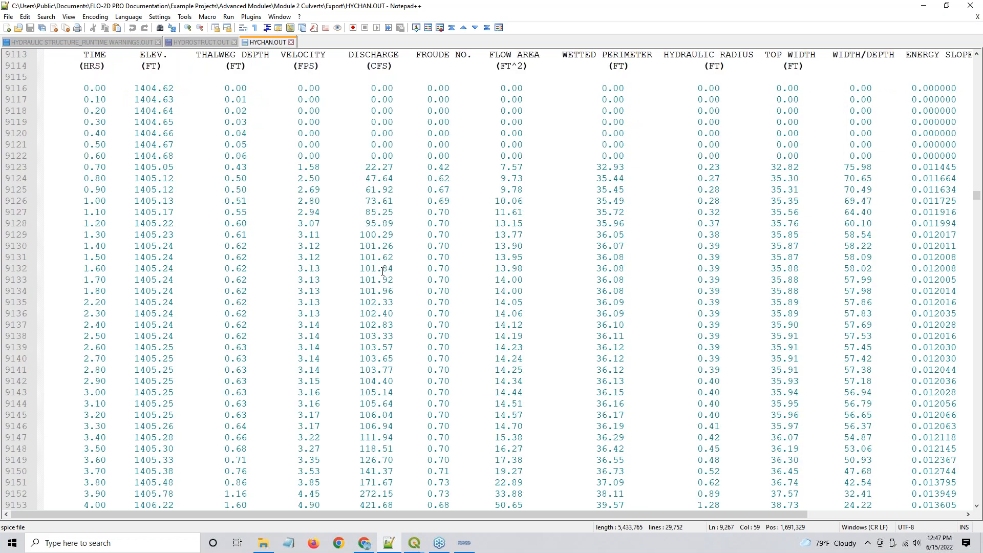
scroll(383, 271, up, 20)
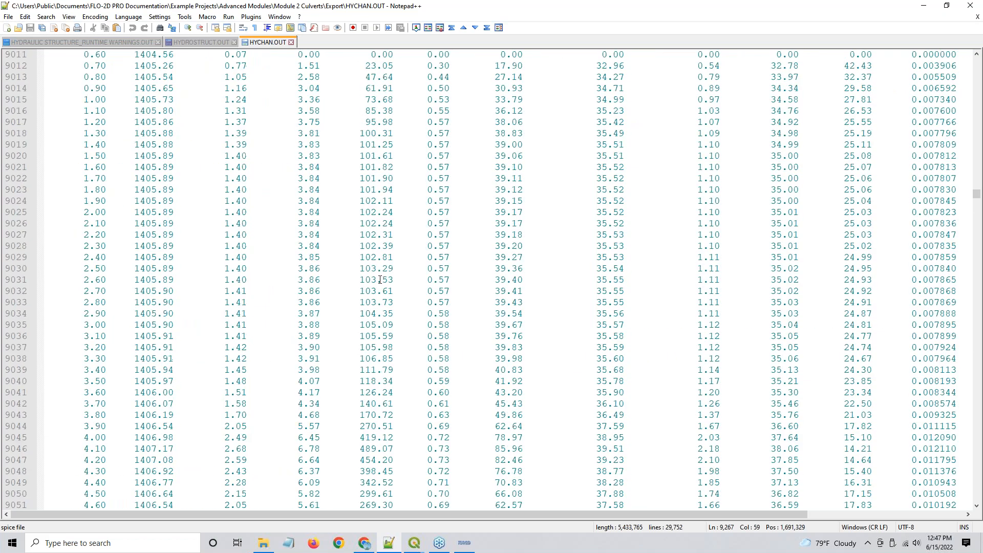
scroll(384, 355, up, 4)
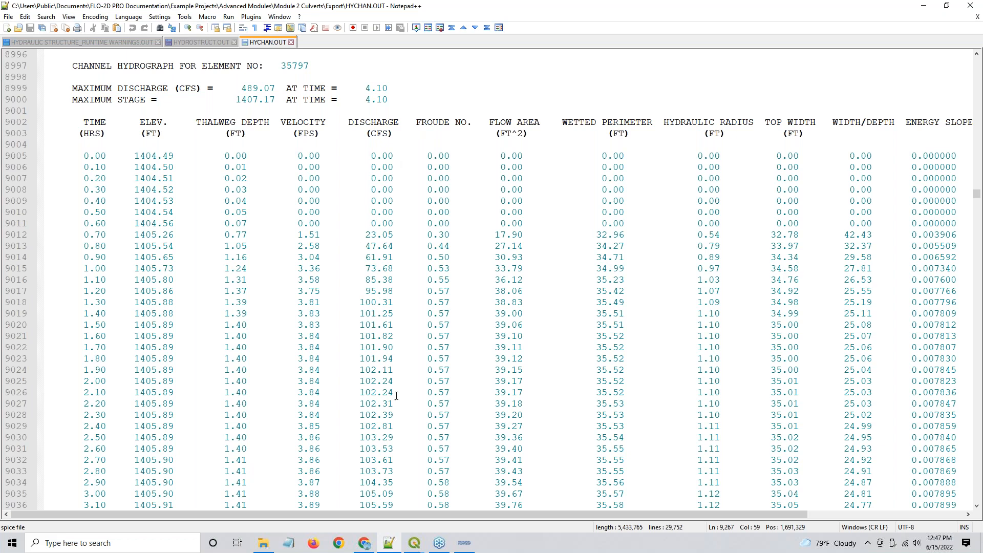
scroll(396, 395, down, 20)
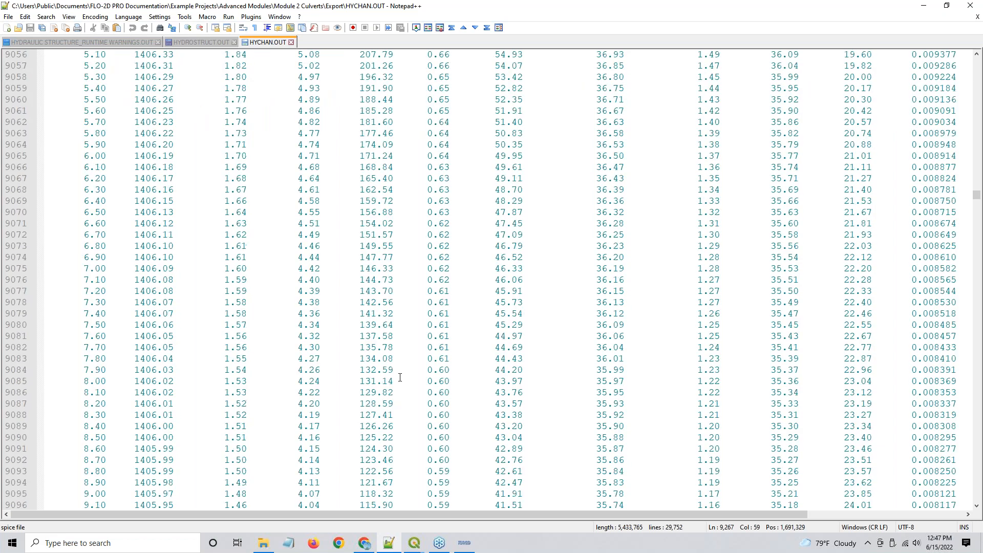
scroll(400, 377, down, 20)
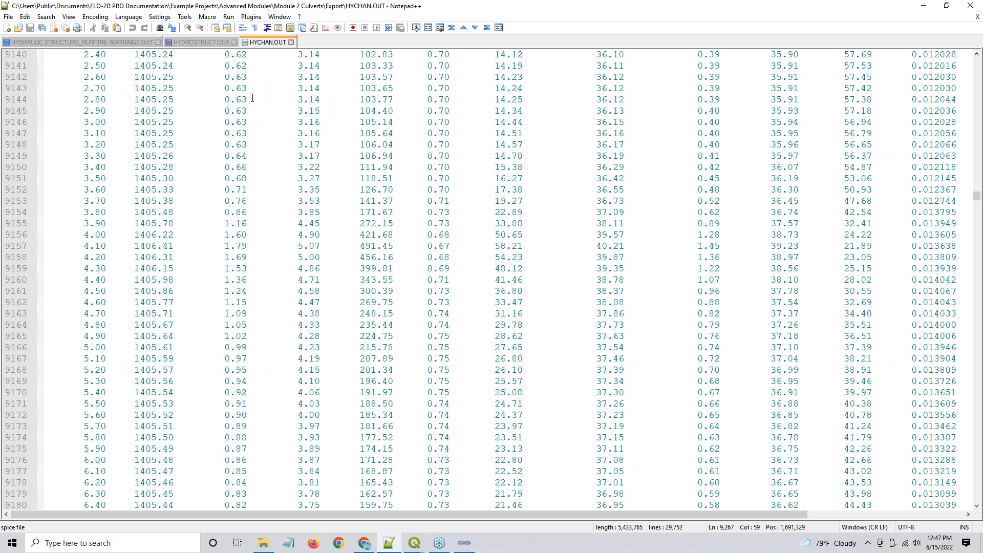
- Compare Grnway1's discharge series in HYDROSTRUCT.OUT with the channel discharges in HYCHAN.OUT around the peak
click(186, 41)
scroll(426, 317, down, 9)
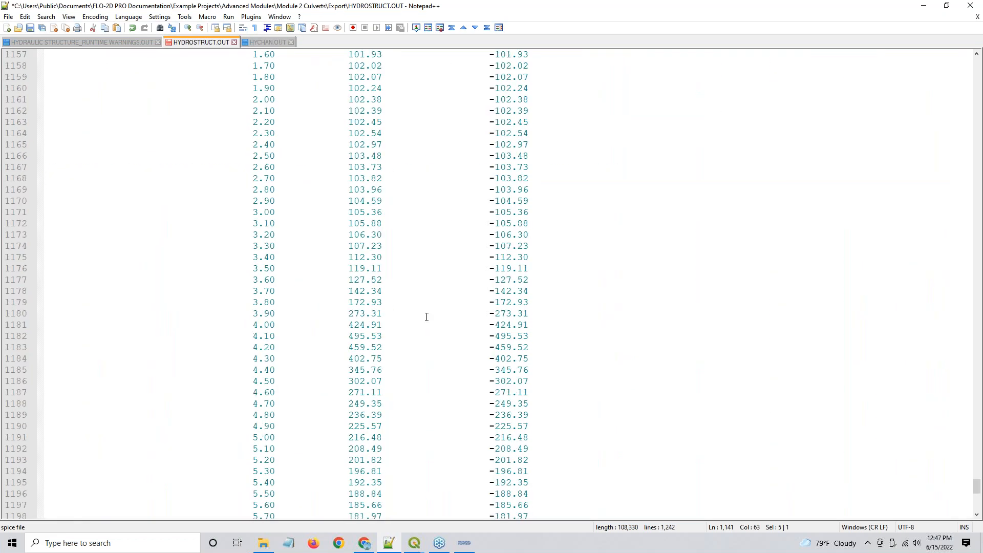
click(267, 42)
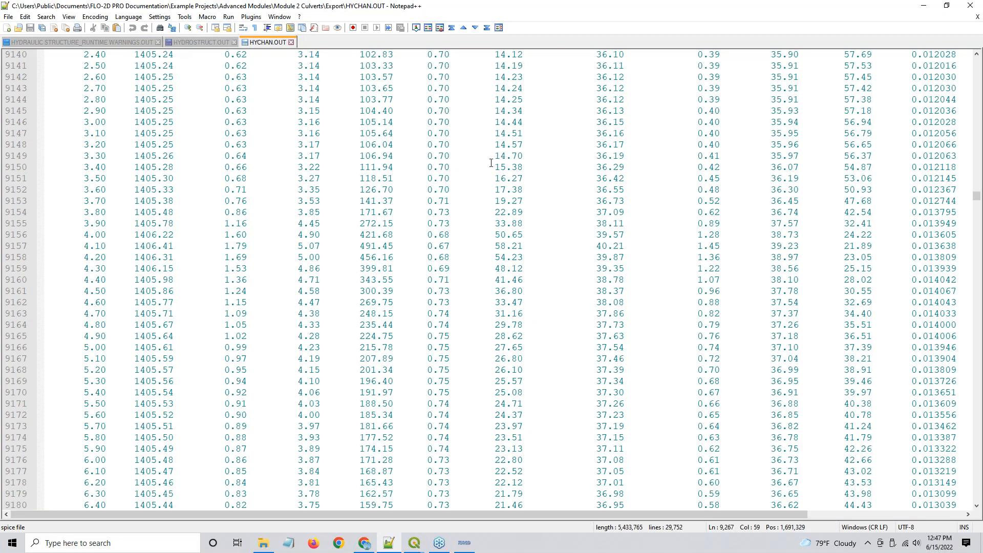
click(196, 43)
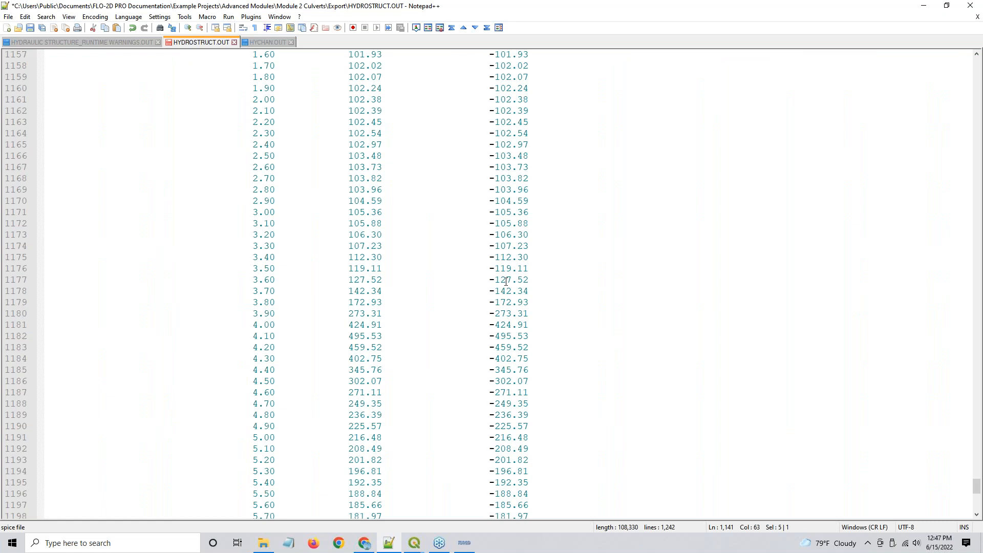
scroll(471, 264, down, 1)
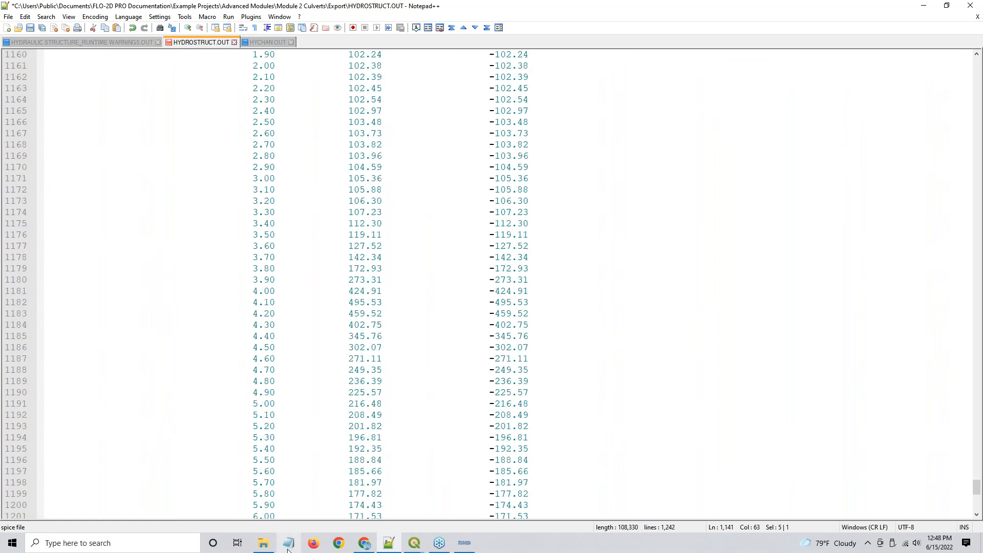
- Switch to the Module 2 Culverts Export folder in File Explorer
click(263, 543)
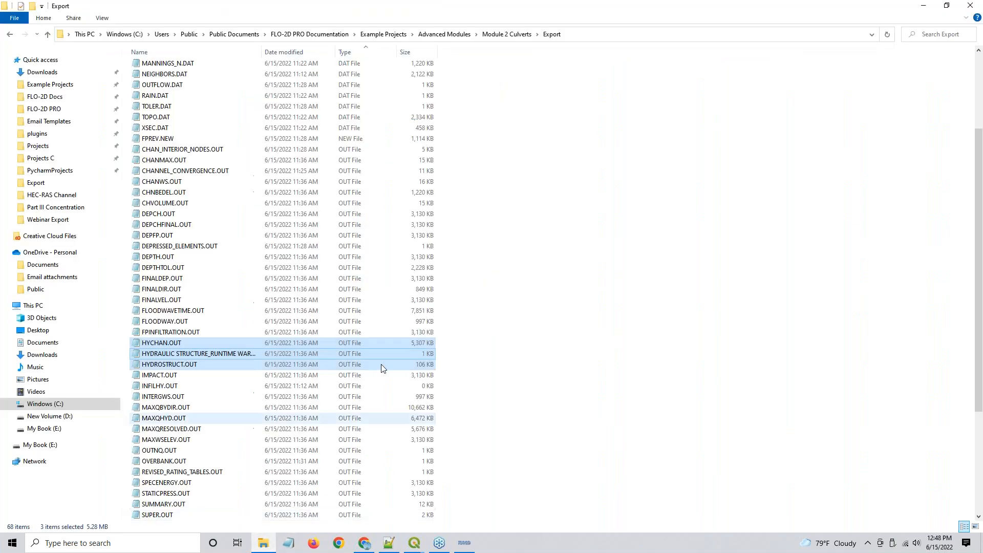
- Open HYSTRUC.DAT from the Module 2 Culverts Export folder in Notepad++
click(156, 149)
scroll(158, 154, up, 4)
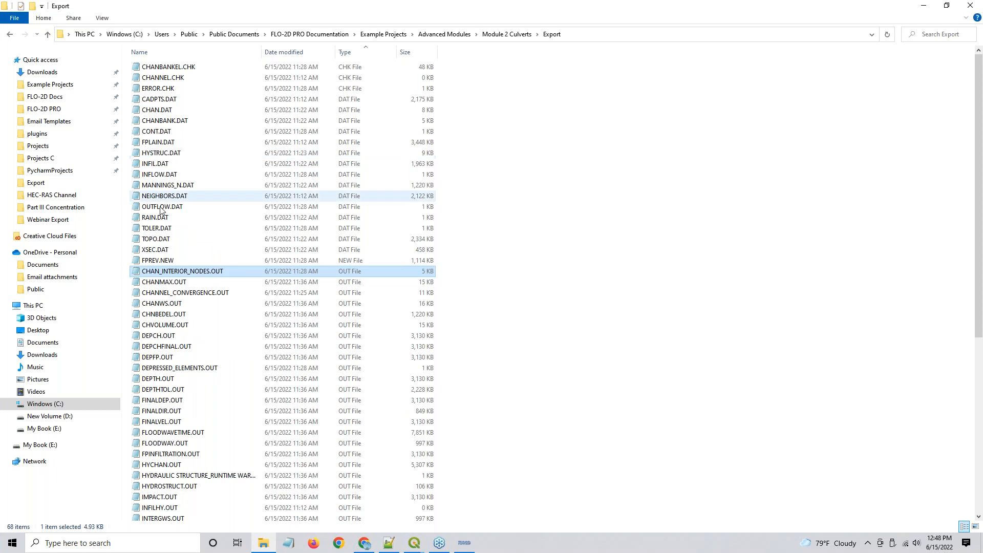
click(159, 153)
right_click(157, 154)
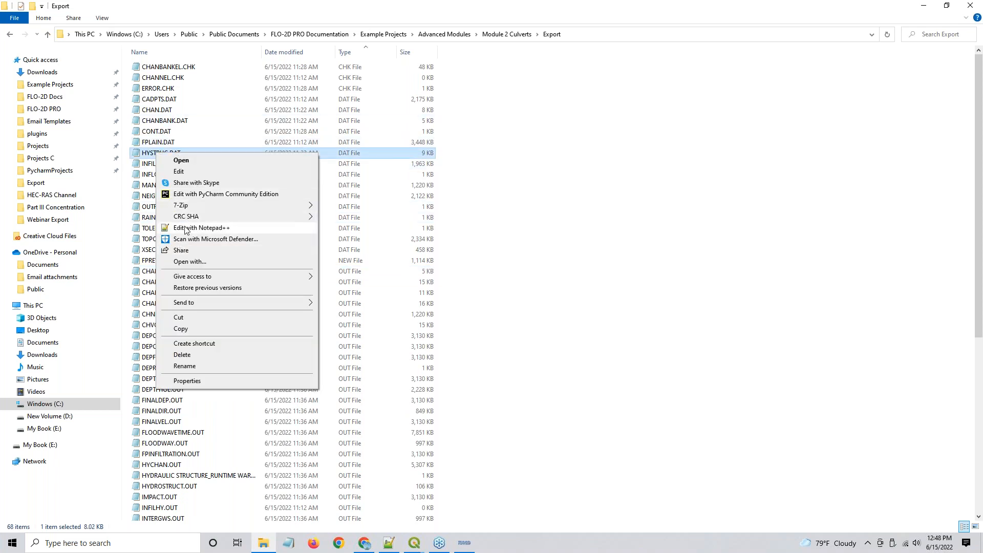
click(188, 227)
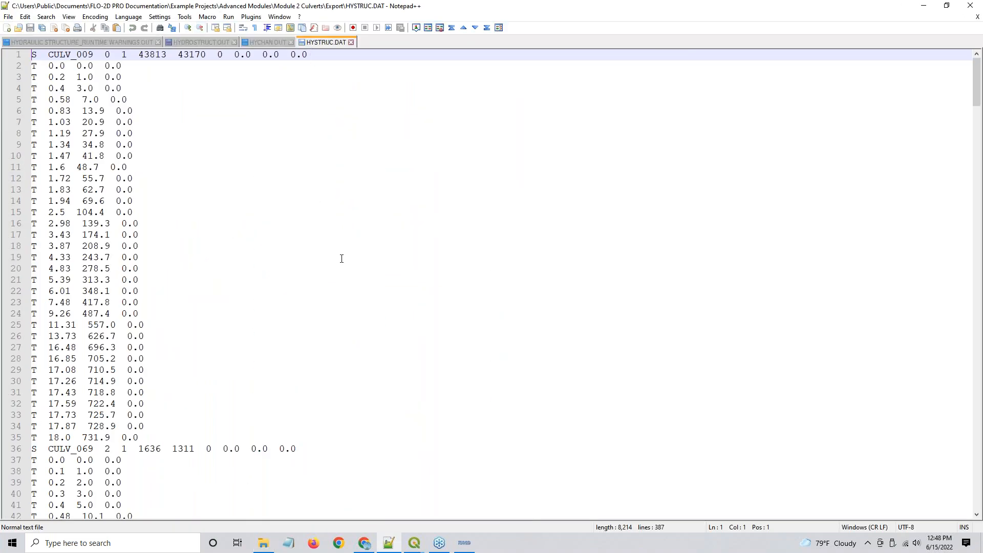
- Examine the structure rating tables in HYSTRUC.DAT, from CULV_009 through to Grnway1's table at the end of the file
scroll(586, 318, down, 17)
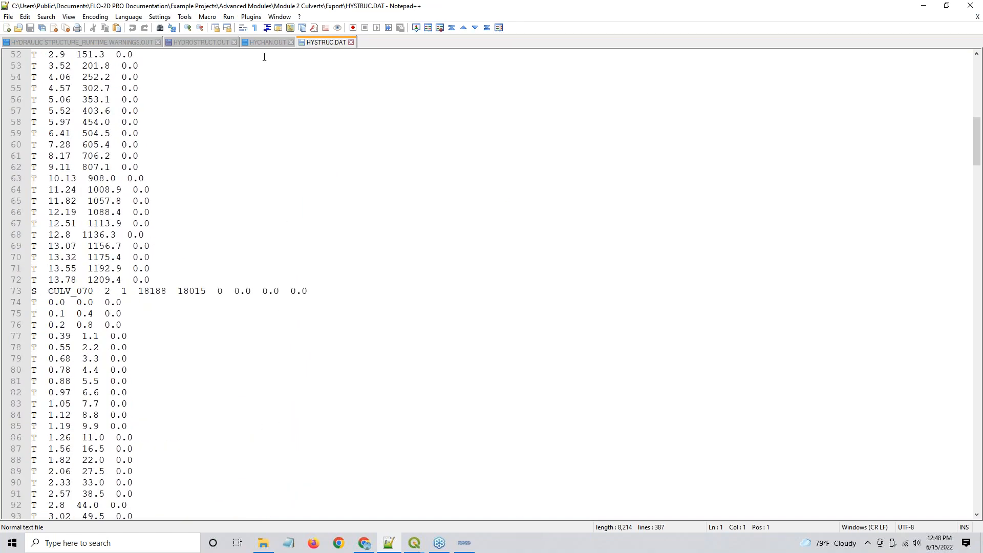
click(188, 45)
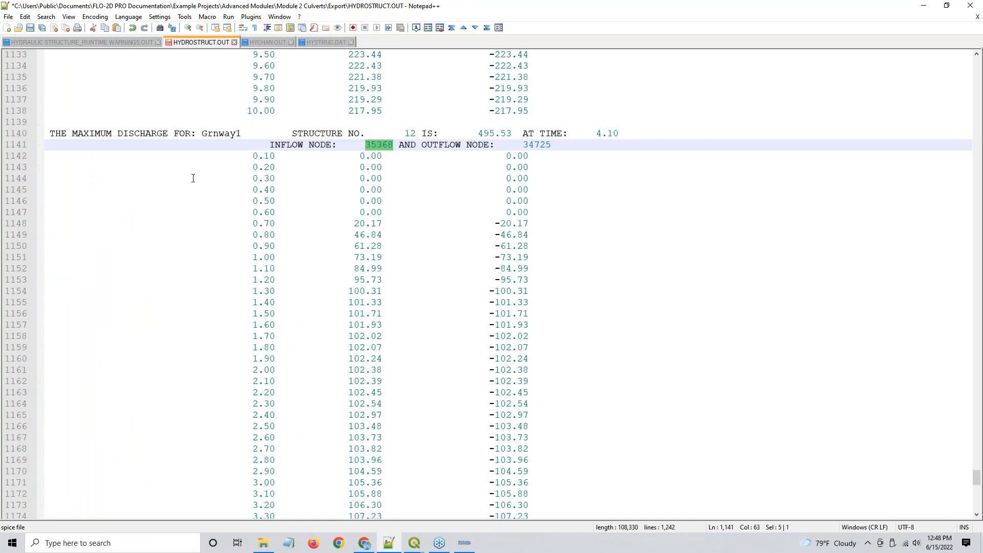
click(326, 42)
scroll(265, 222, down, 20)
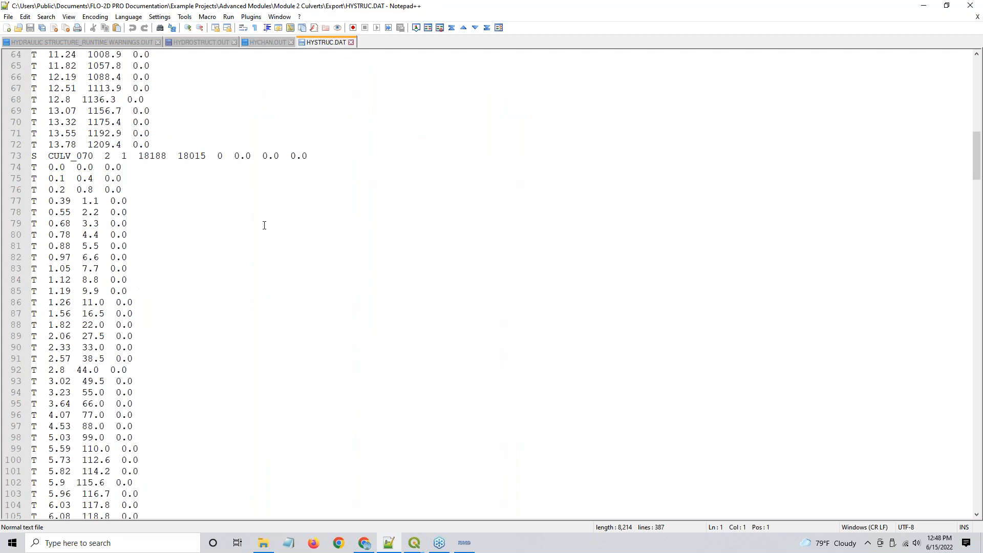
scroll(324, 283, down, 20)
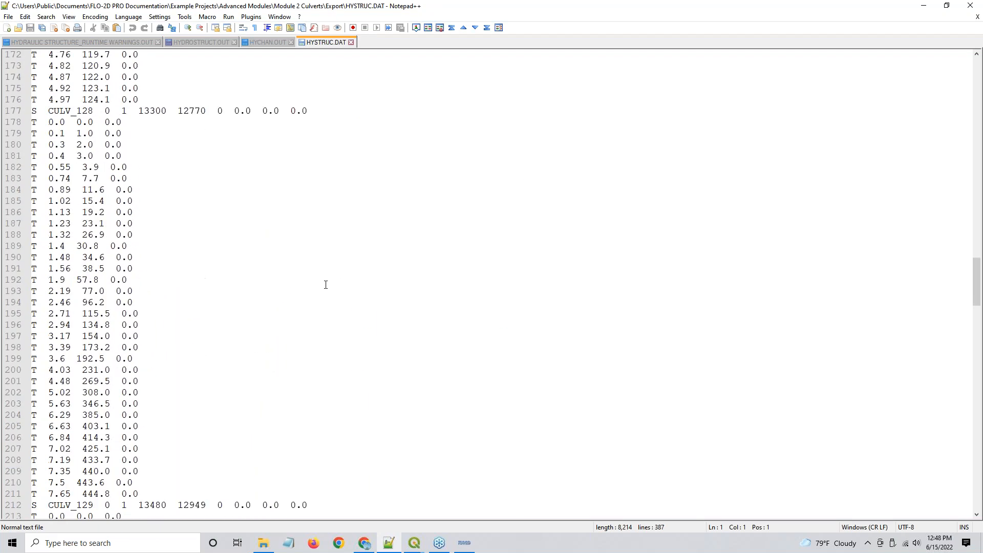
scroll(325, 285, down, 20)
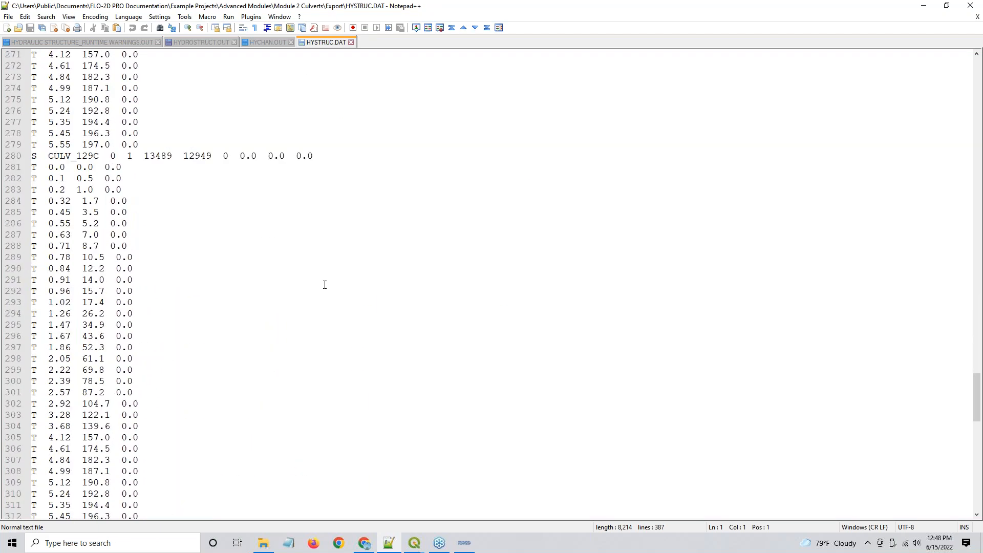
scroll(325, 282, down, 6)
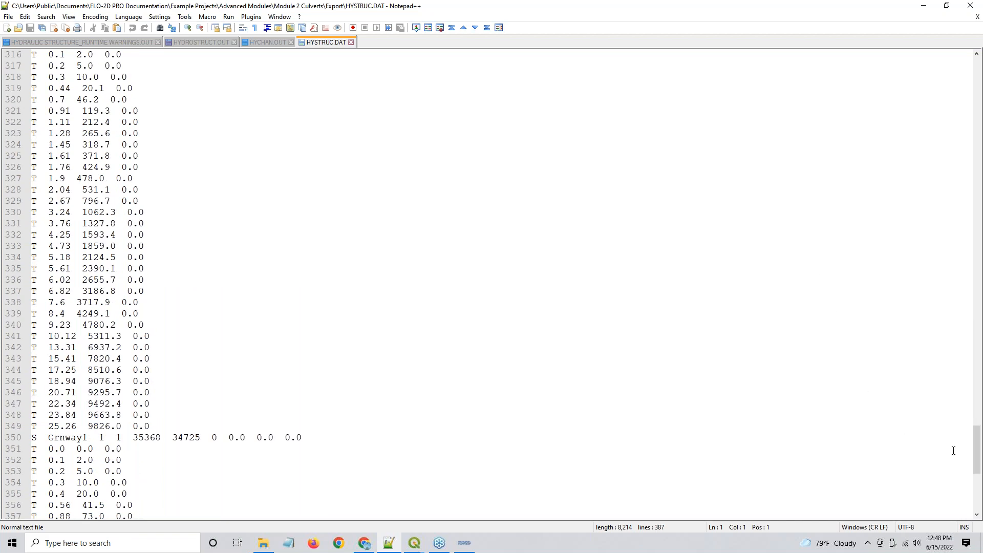
mouse_move(976, 448)
mouse_down()
mouse_move(975, 481)
mouse_move(970, 425)
mouse_move(968, 454)
mouse_move(965, 445)
mouse_up()
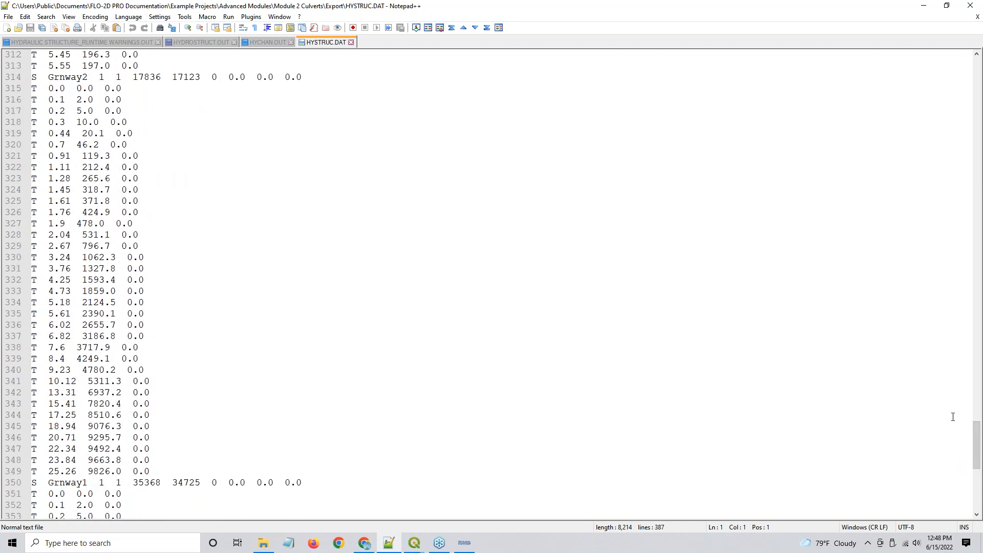
drag(976, 432, 976, 474)
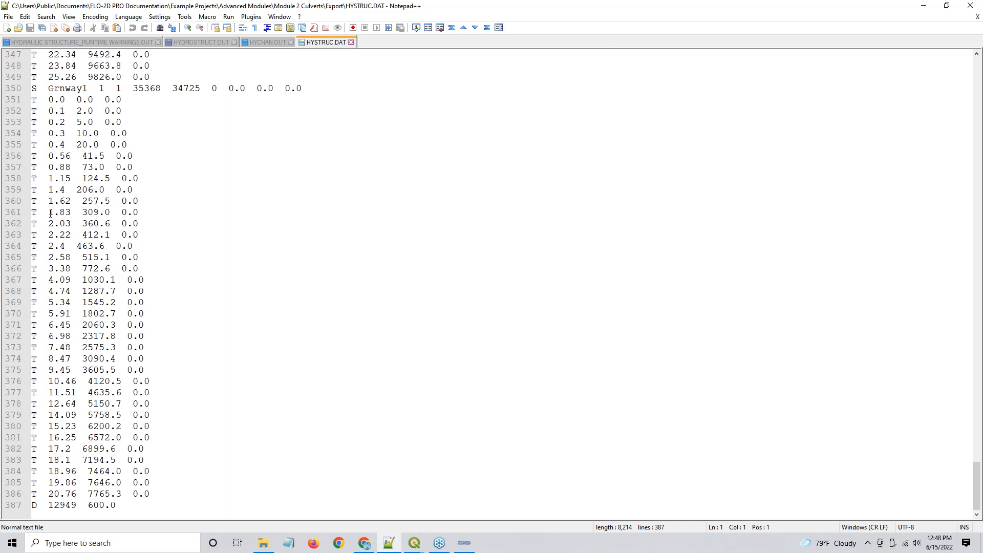
- Compare Grnway1's rating table rows for depths 2.22 to 2.58 with its discharge series in HYDROSTRUCT.OUT
drag(48, 236, 110, 235)
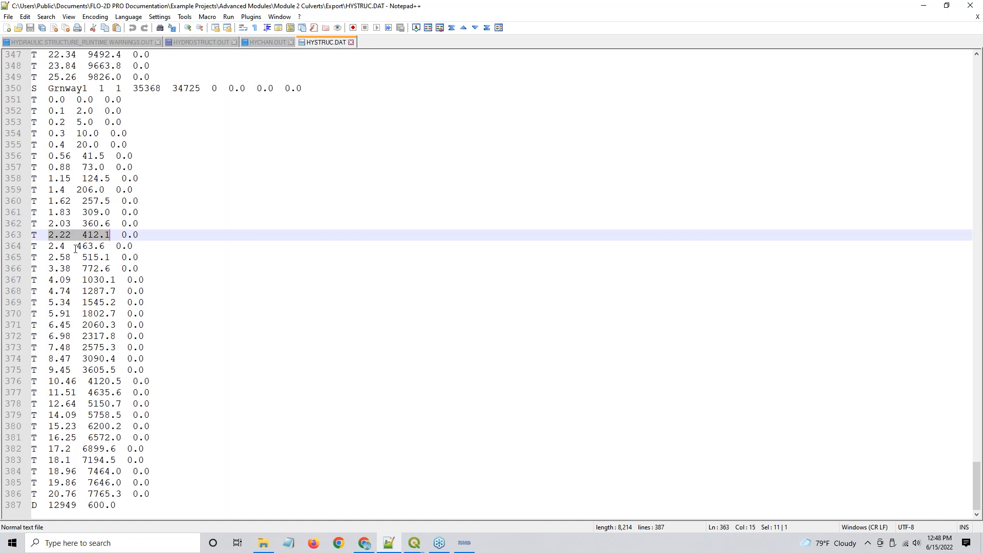
drag(49, 247, 107, 257)
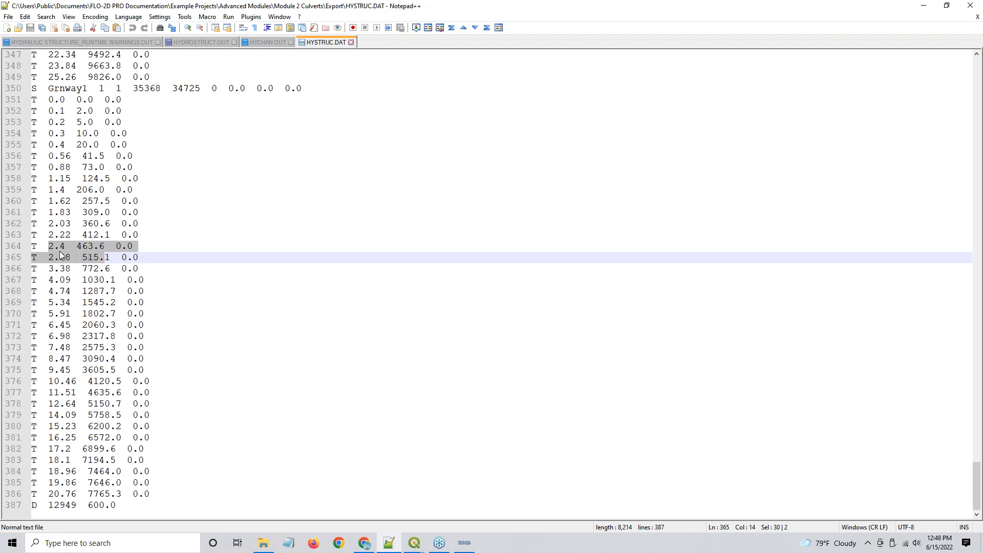
click(261, 44)
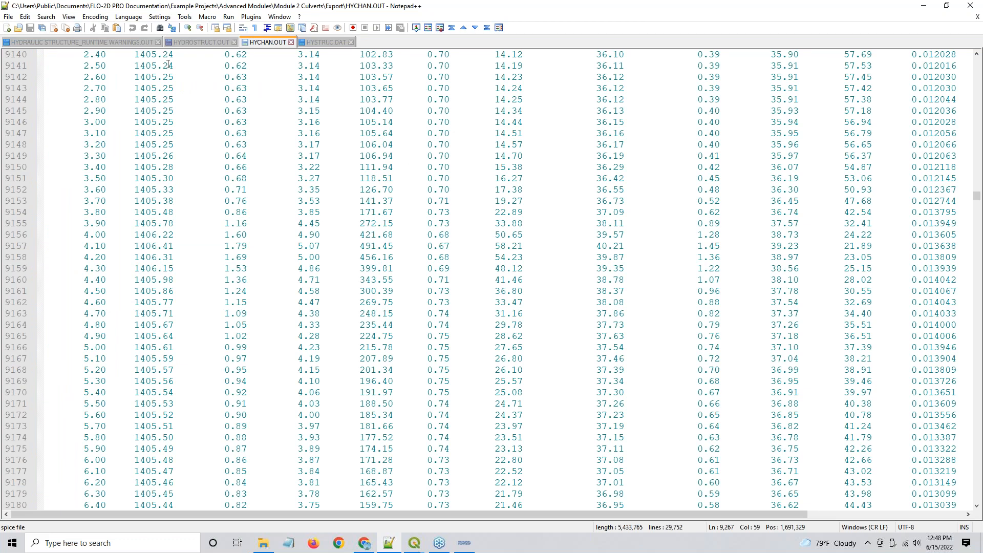
click(198, 42)
scroll(410, 347, down, 6)
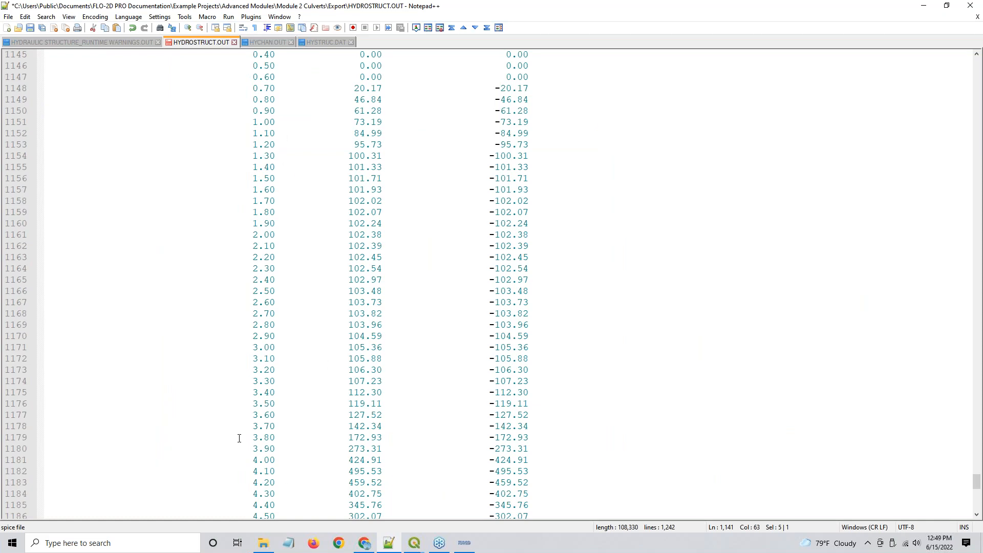
- Copy HYDROG.exe from the FLO-2D PRO program folder into the Module 2 Culverts Export folder and run it there
click(263, 543)
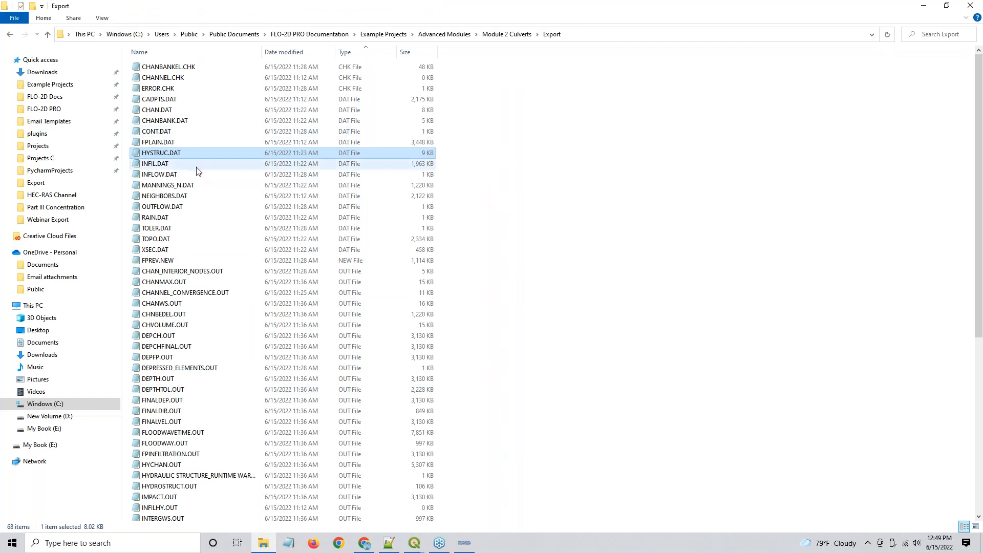
click(481, 186)
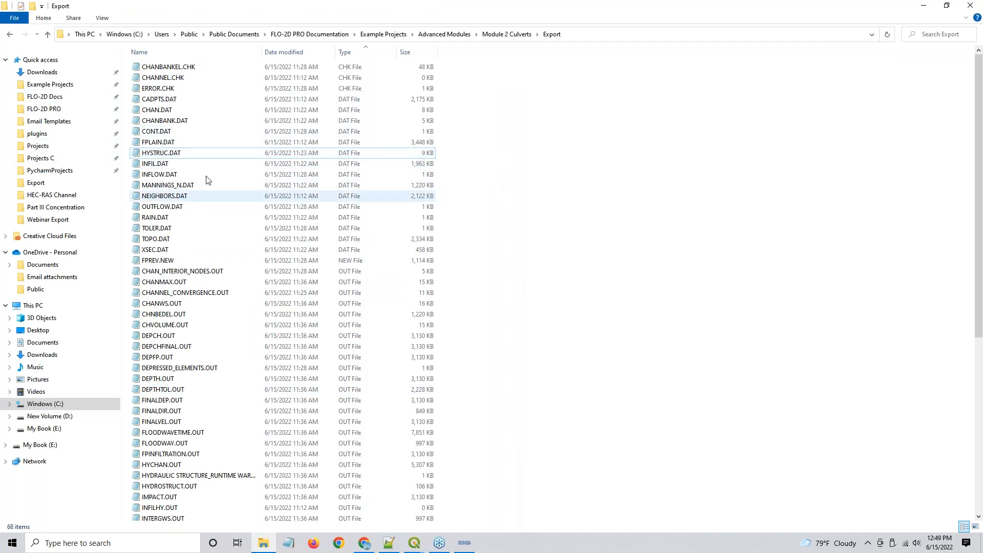
click(46, 109)
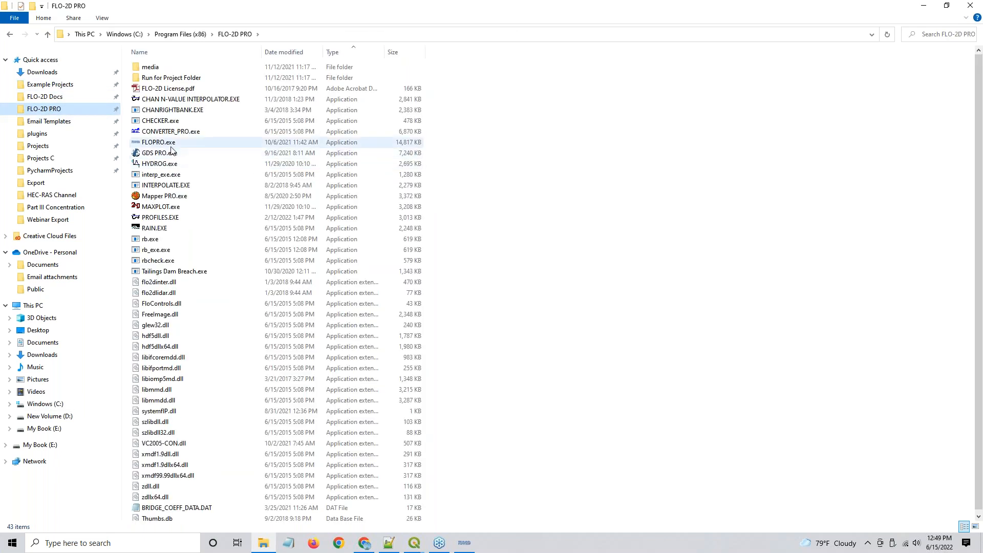
click(169, 144)
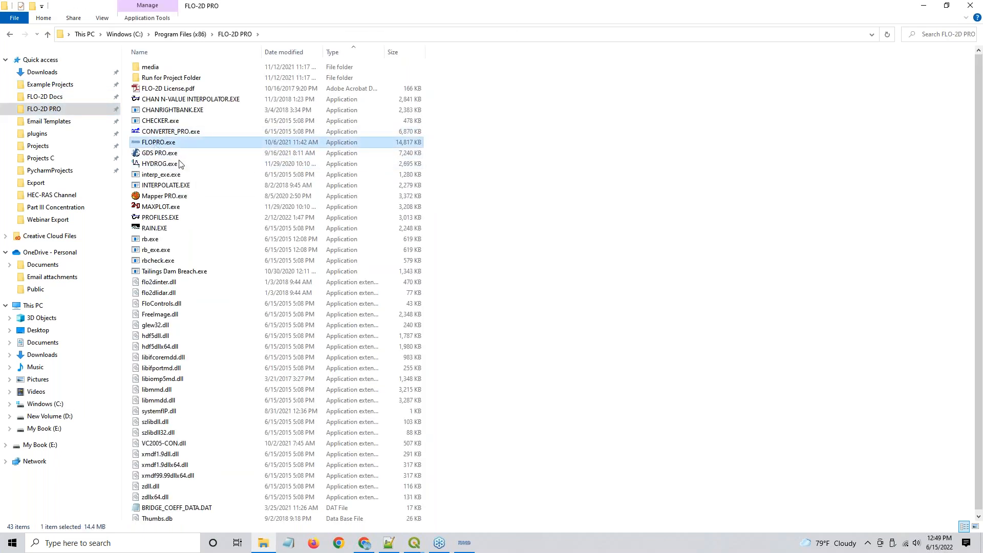
click(165, 164)
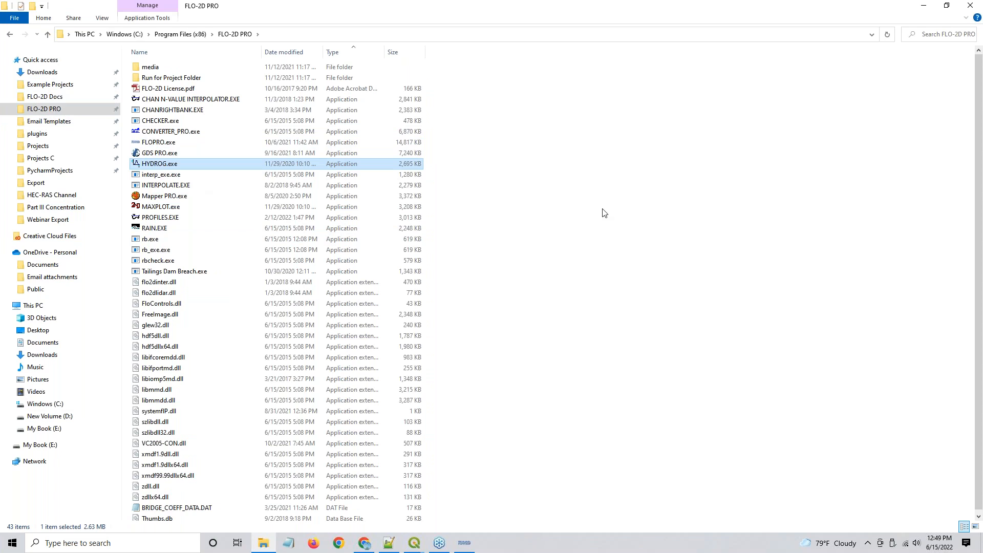
key(alt+Left)
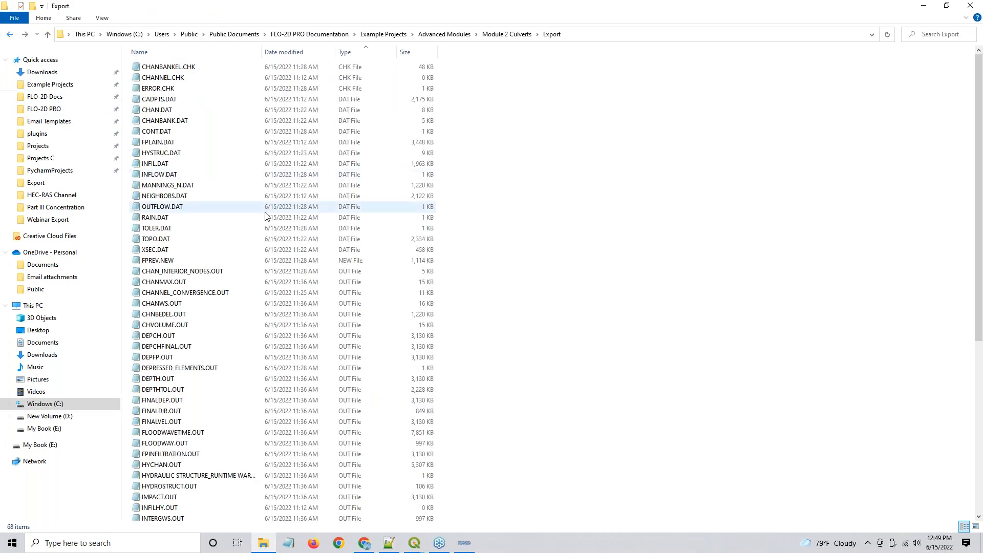
key(ctrl+v)
double_click(174, 68)
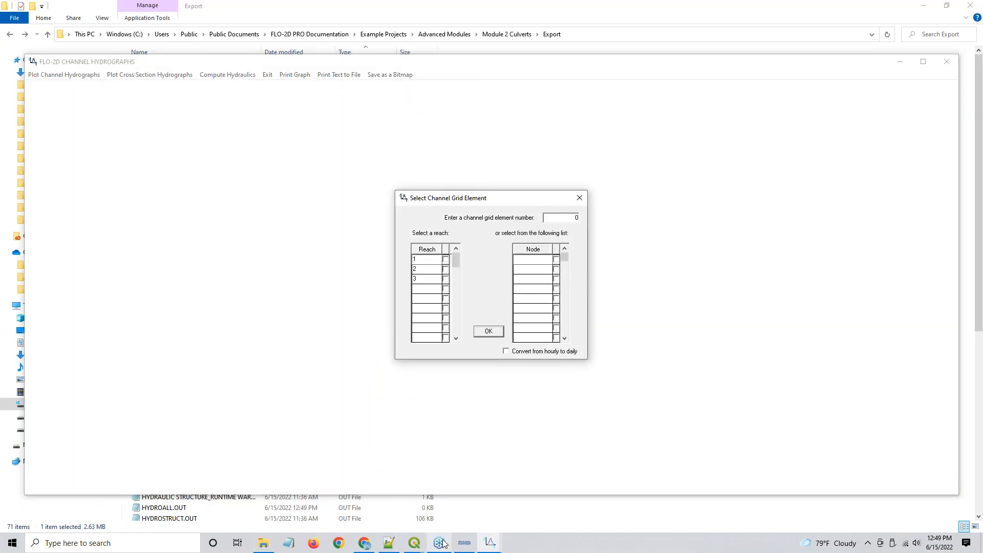
- Look up Grnway1's inflow node in HYDROSTRUCT.OUT and plot the discharge hydrograph for channel element 35368
click(414, 544)
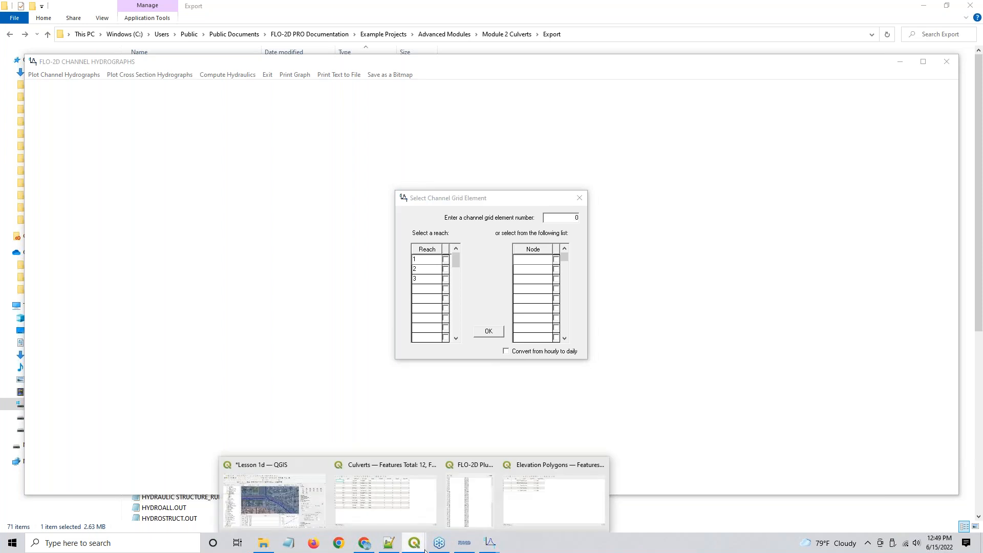
click(388, 544)
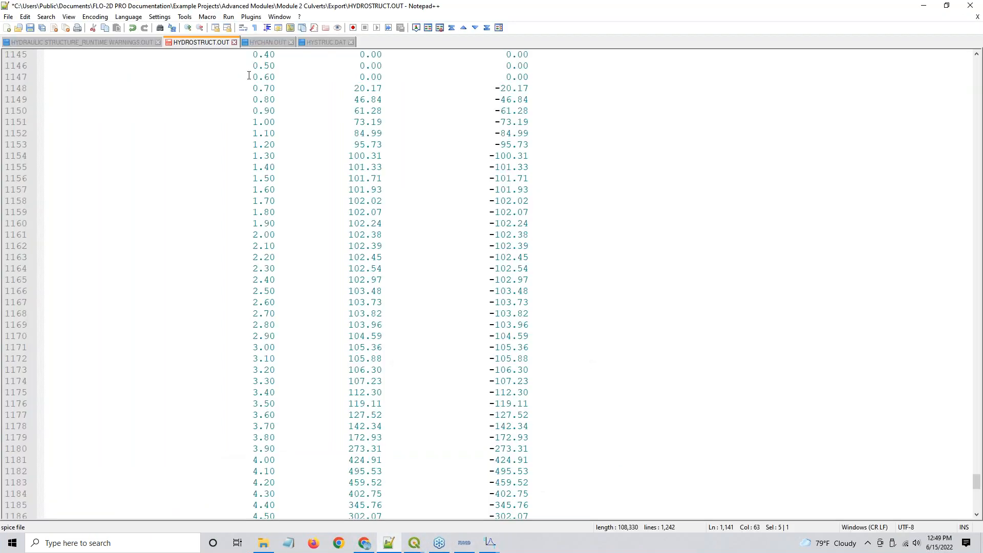
click(294, 131)
scroll(294, 132, up, 8)
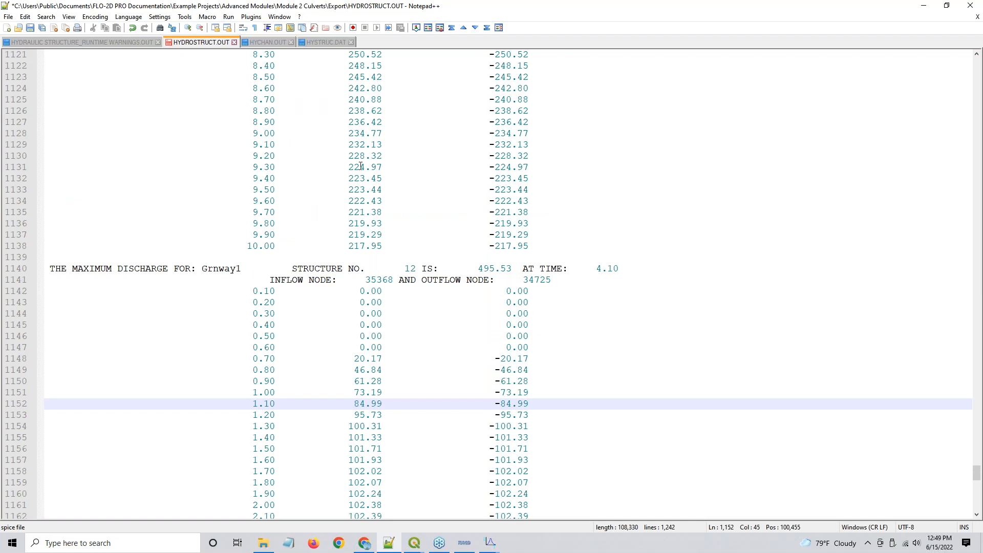
double_click(378, 280)
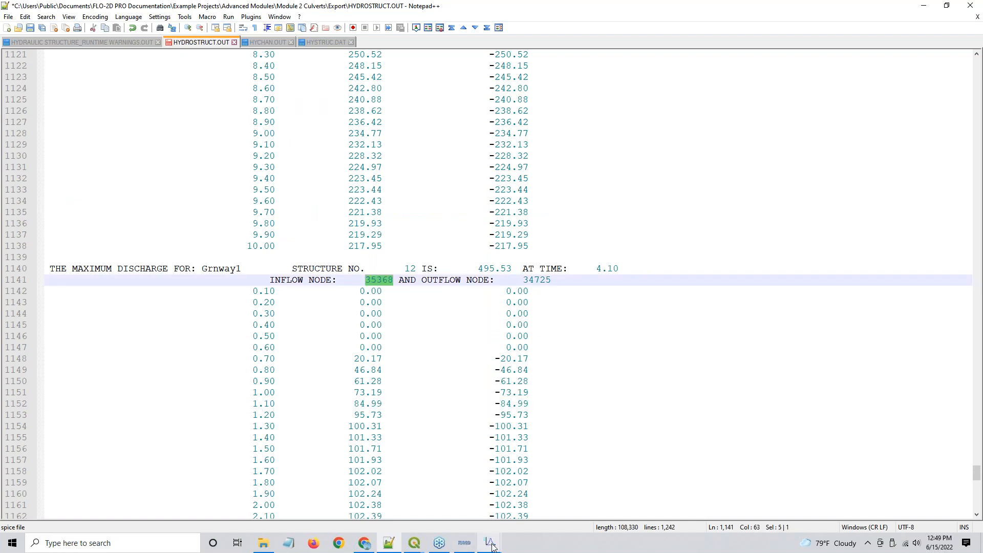
mouse_move(490, 543)
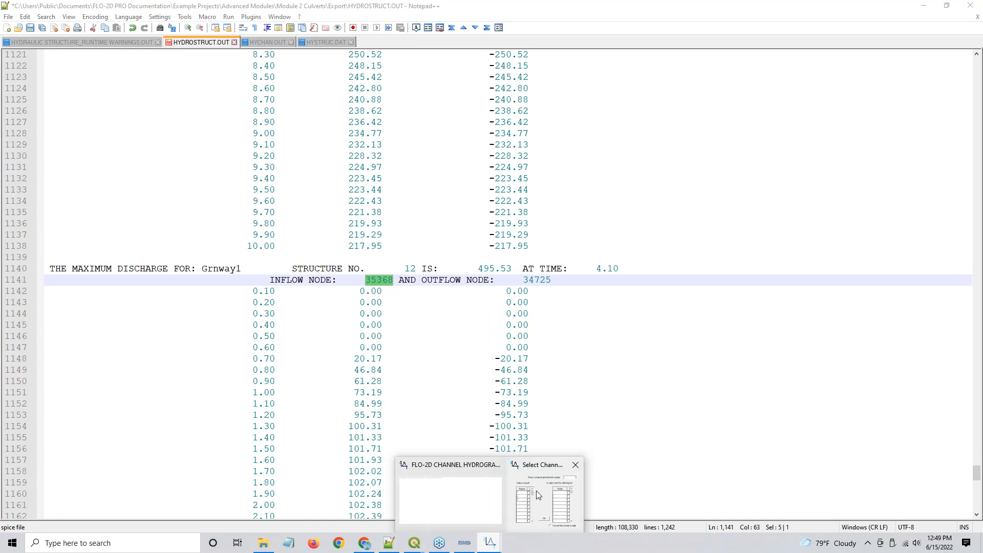
click(543, 494)
text(35368)
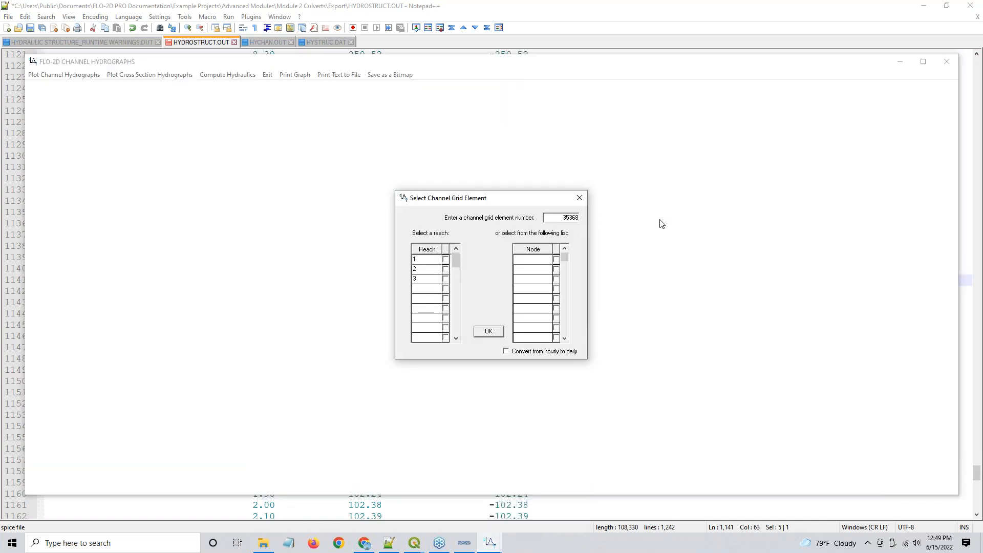
click(488, 331)
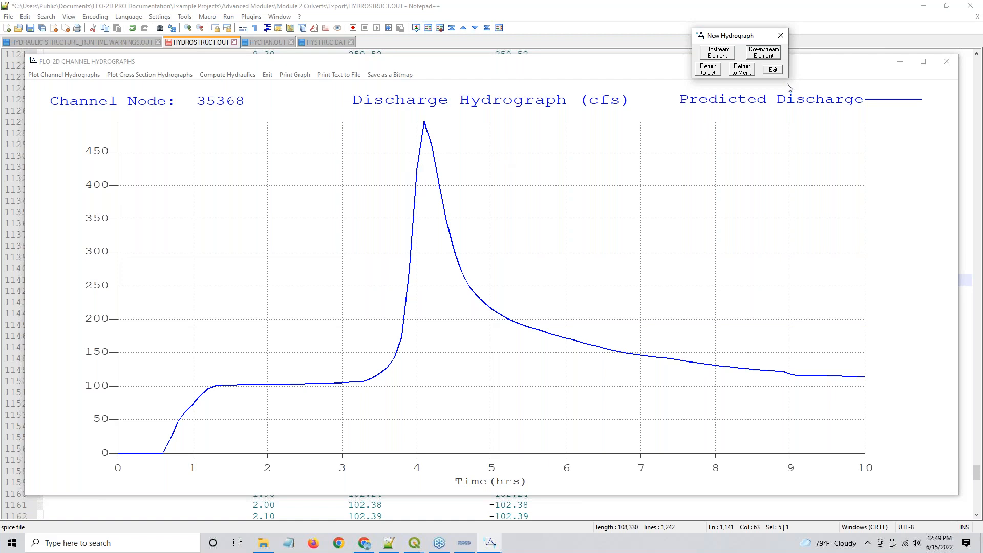
- Compare the discharge hydrographs of the channel elements upstream and downstream of element 35368
click(770, 52)
click(771, 52)
click(770, 52)
click(771, 52)
click(717, 53)
click(717, 52)
click(717, 53)
click(717, 53)
click(759, 51)
click(760, 51)
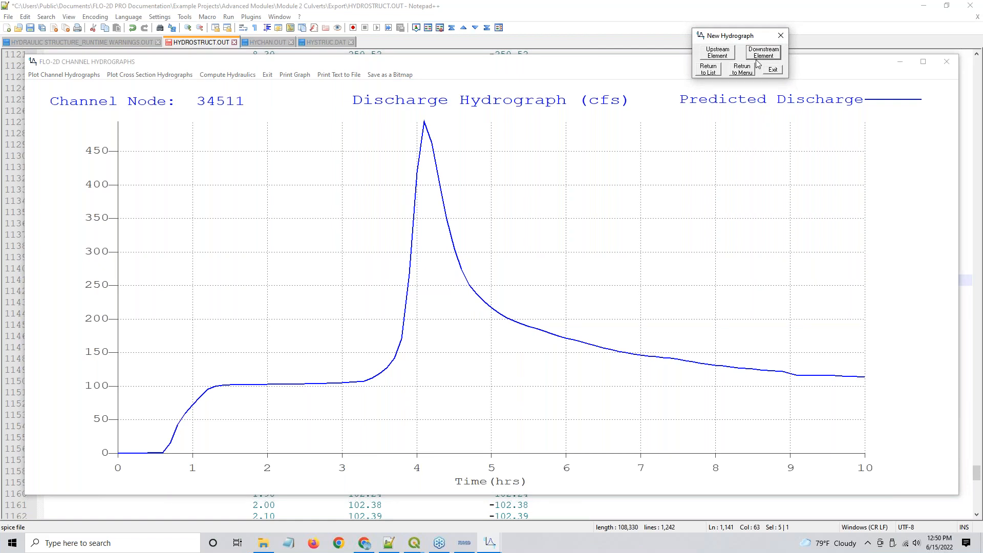
click(707, 52)
click(707, 53)
click(707, 52)
click(757, 53)
click(756, 53)
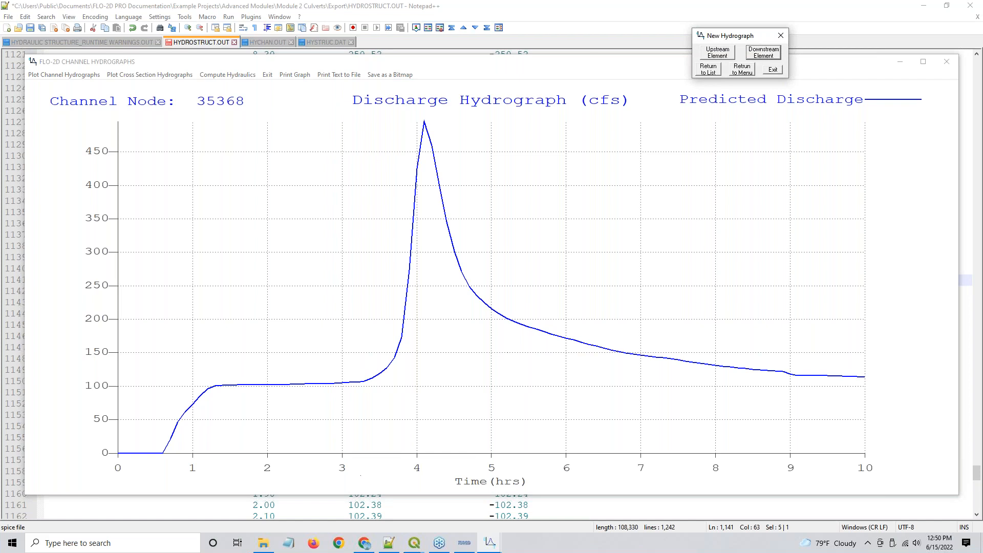
- Switch to the Lesson 1d project in QGIS and inspect the channel and culvert lines at the road crossing
click(364, 543)
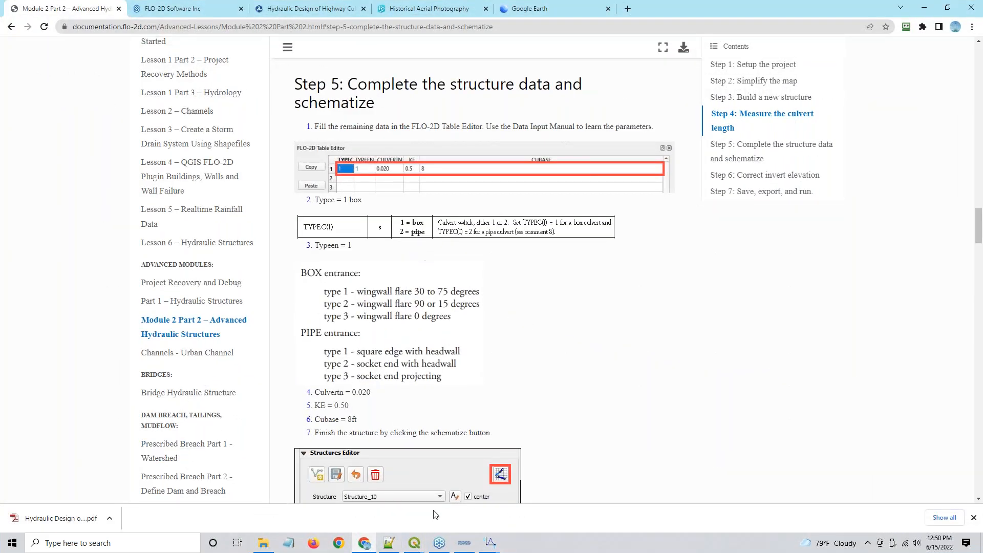
mouse_move(415, 543)
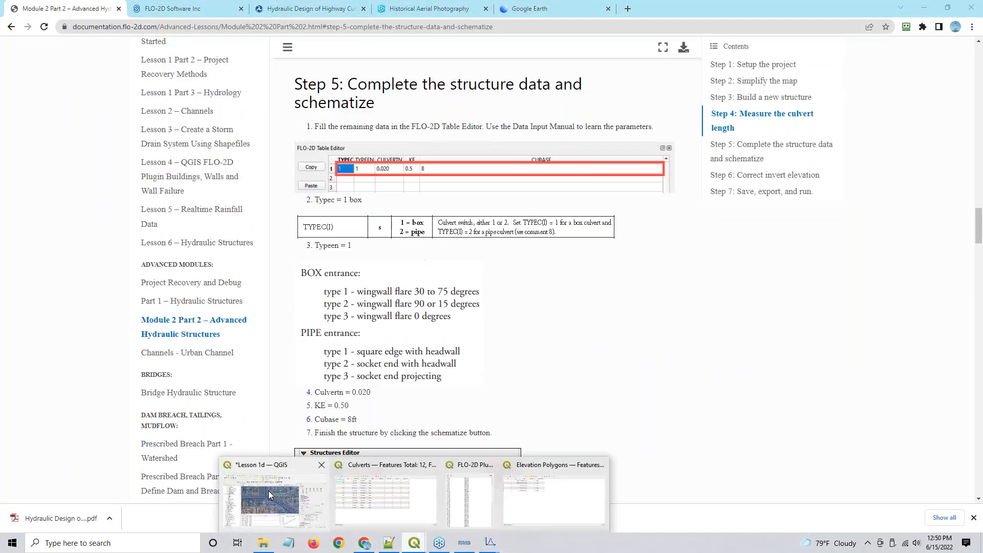
click(270, 495)
scroll(415, 233, up, 3)
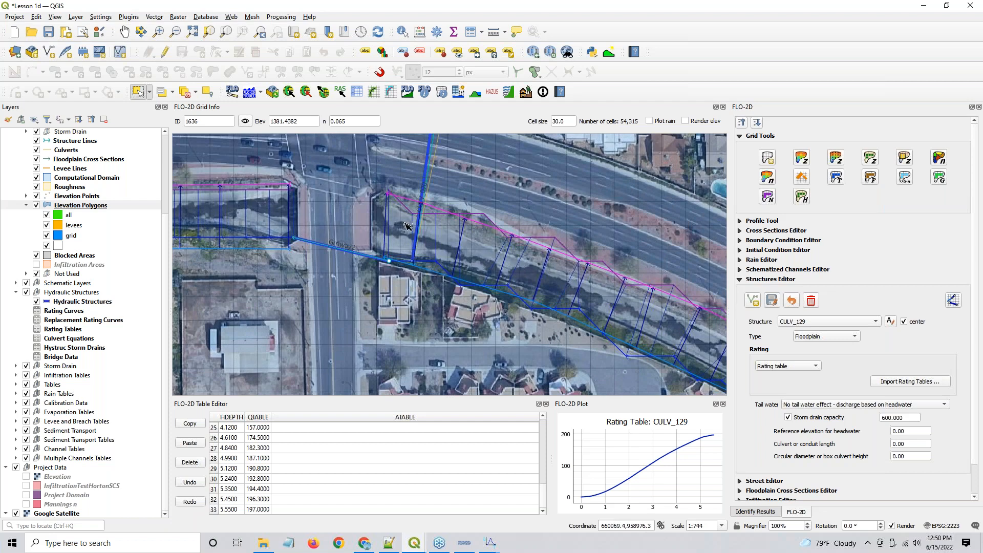